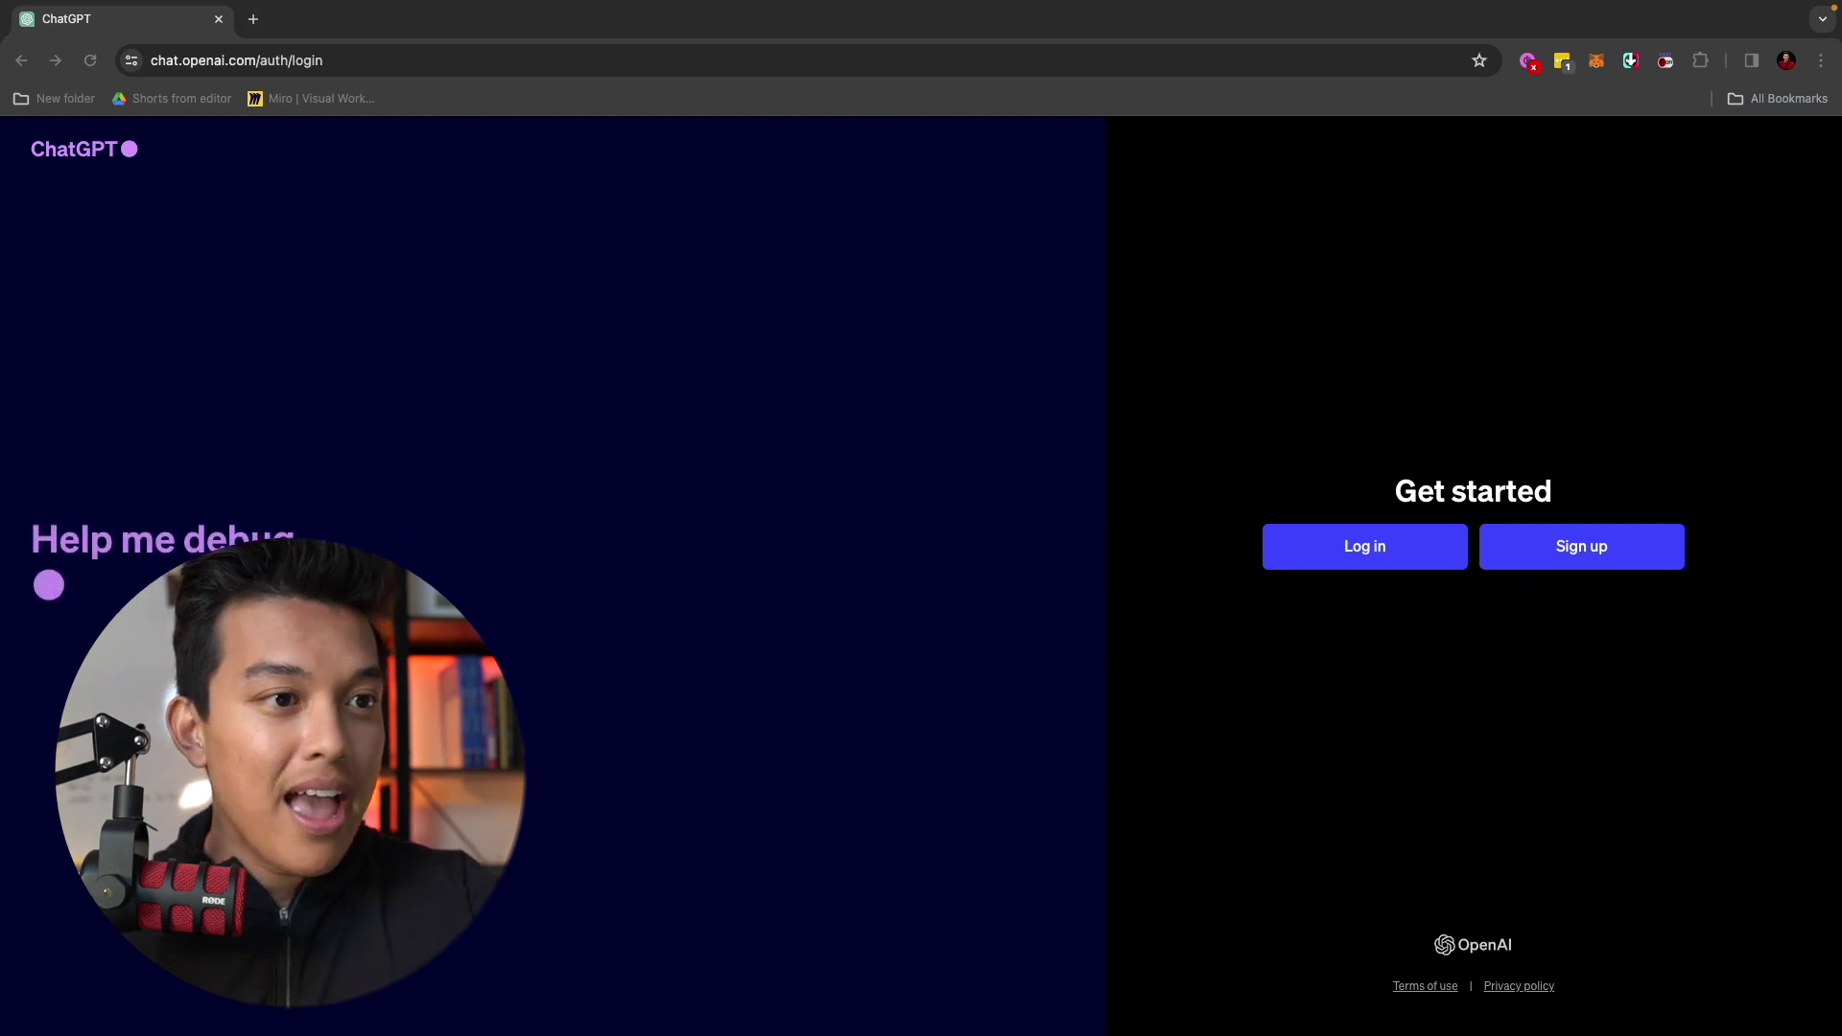
# Start a new account sign-up, dismiss the saved-login suggestions, and continue into ChatGPT
pyautogui.click(1601, 538)
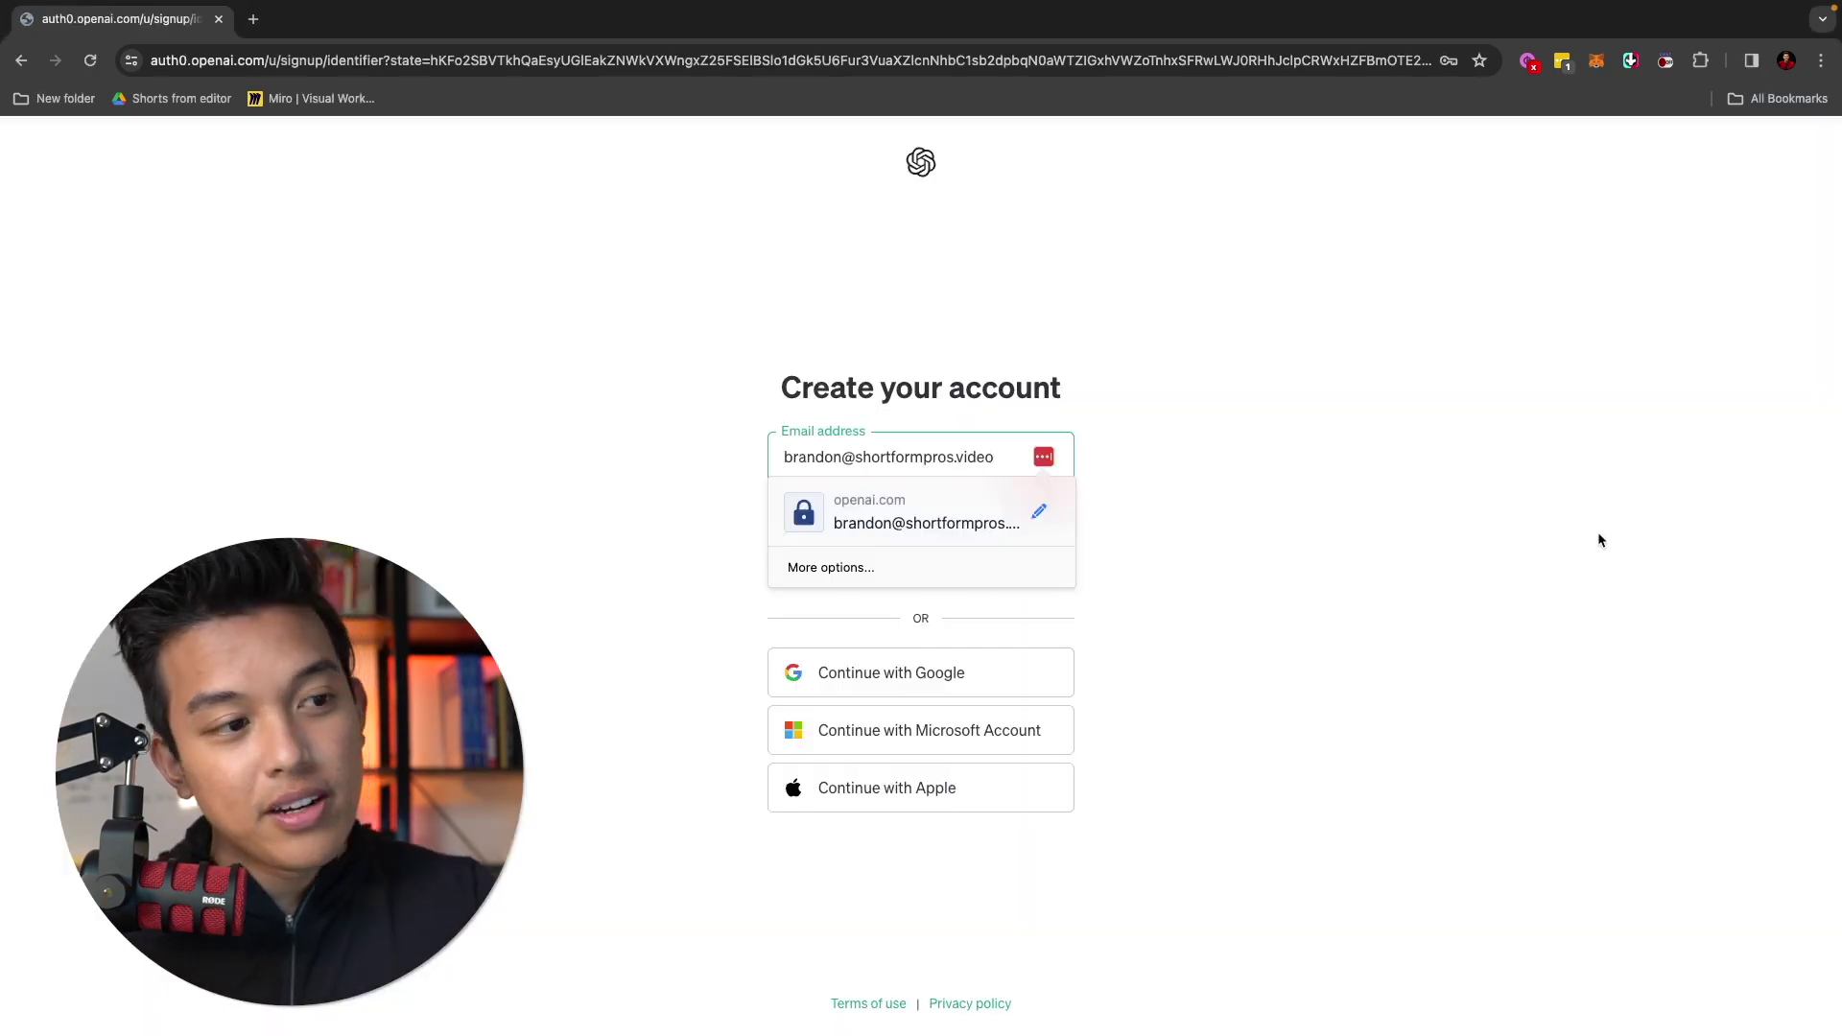
pyautogui.click(1521, 557)
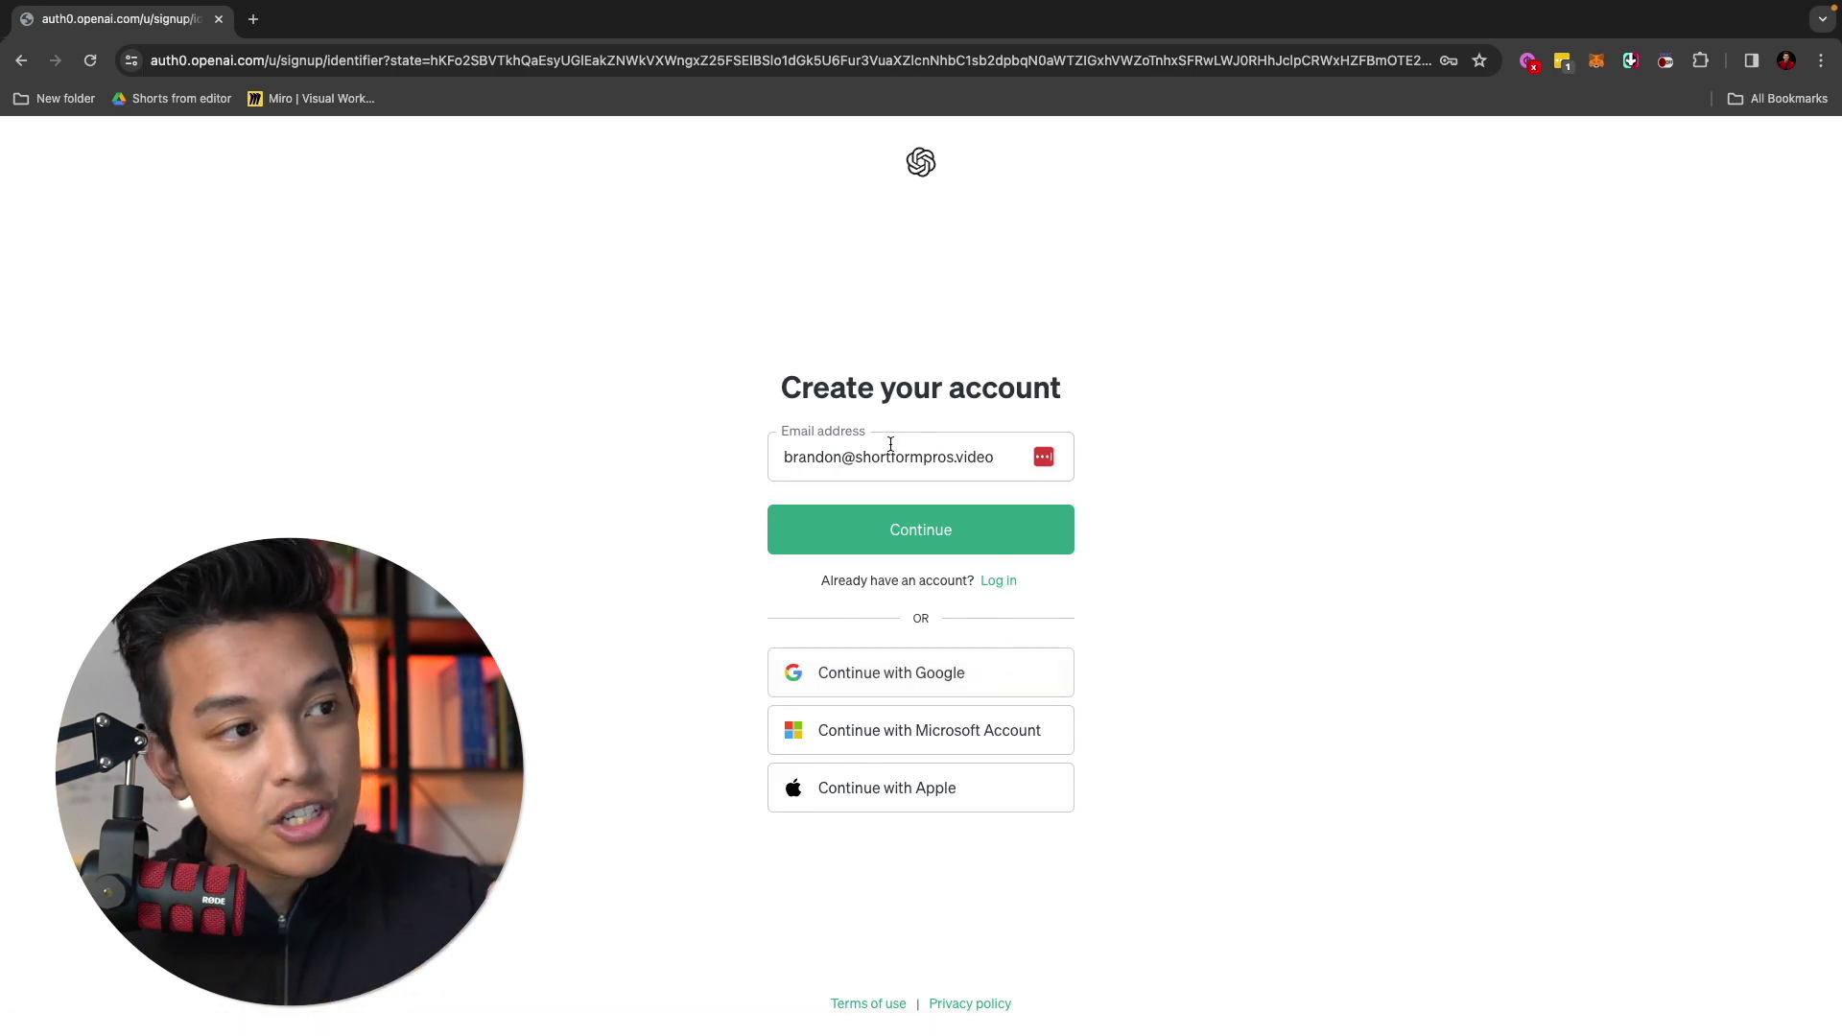
pyautogui.click(928, 457)
pyautogui.click(1196, 464)
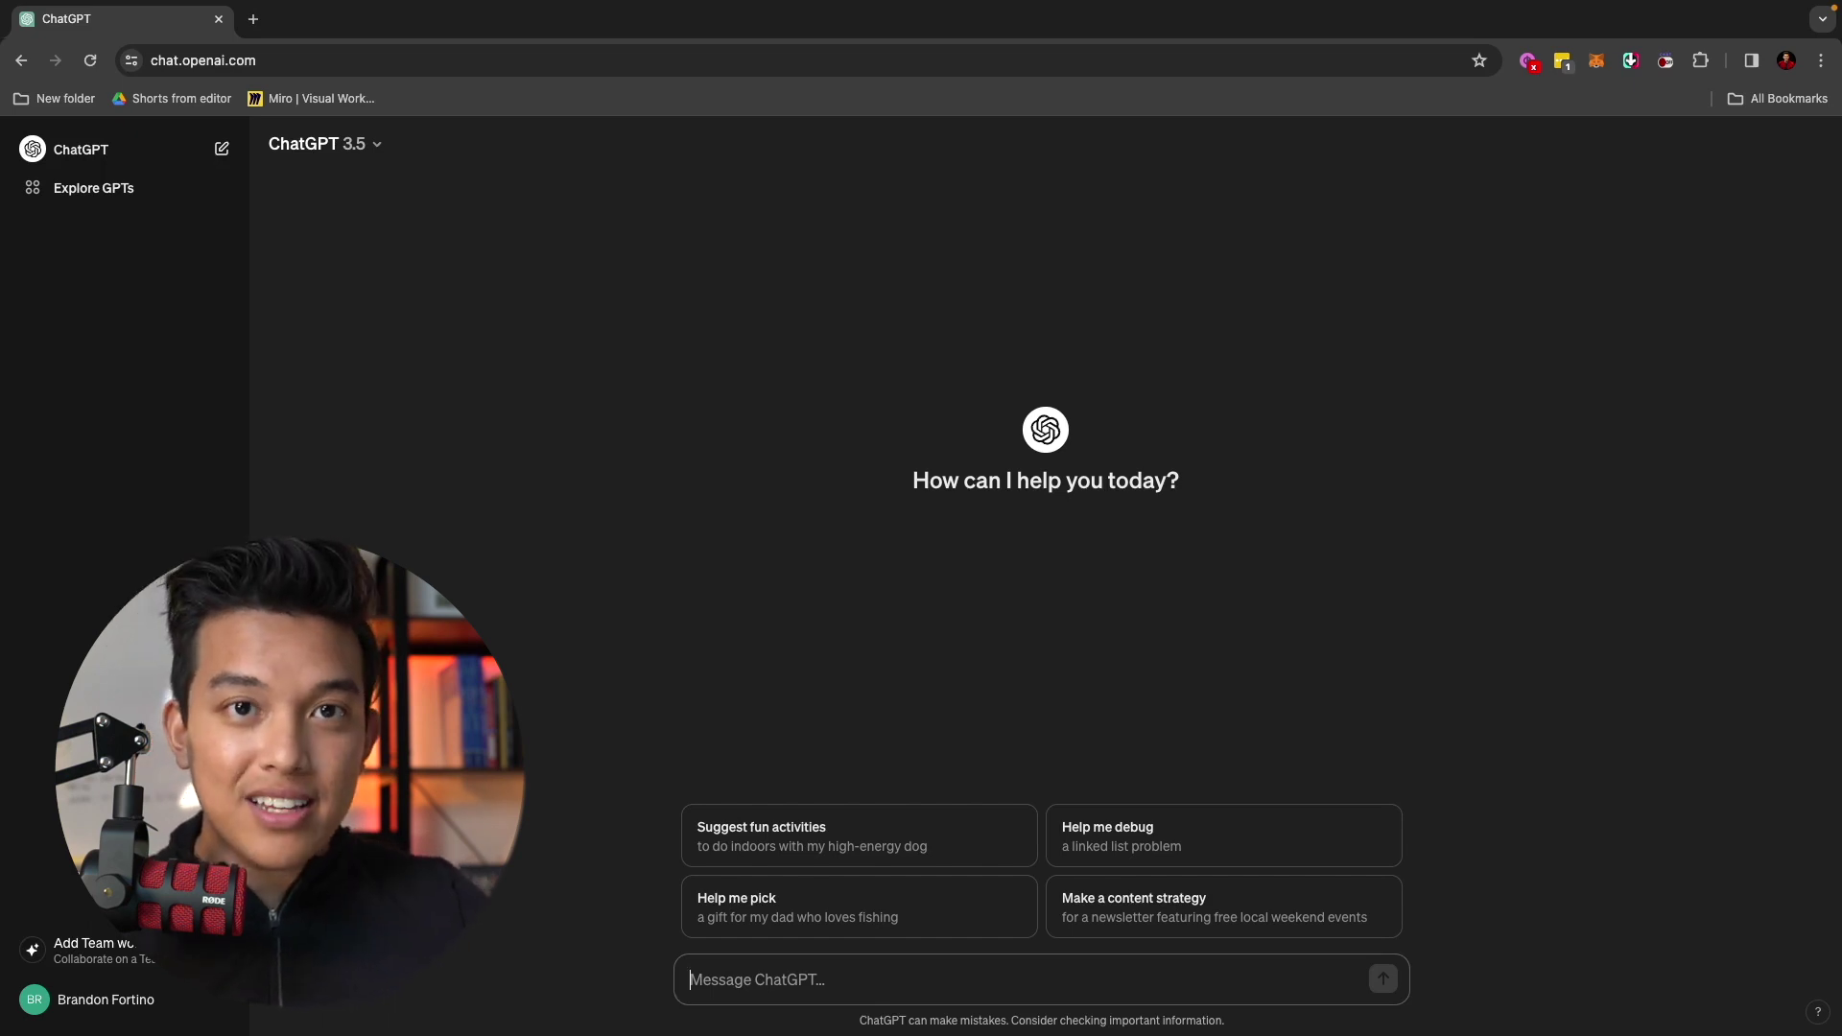
pyautogui.click(351, 157)
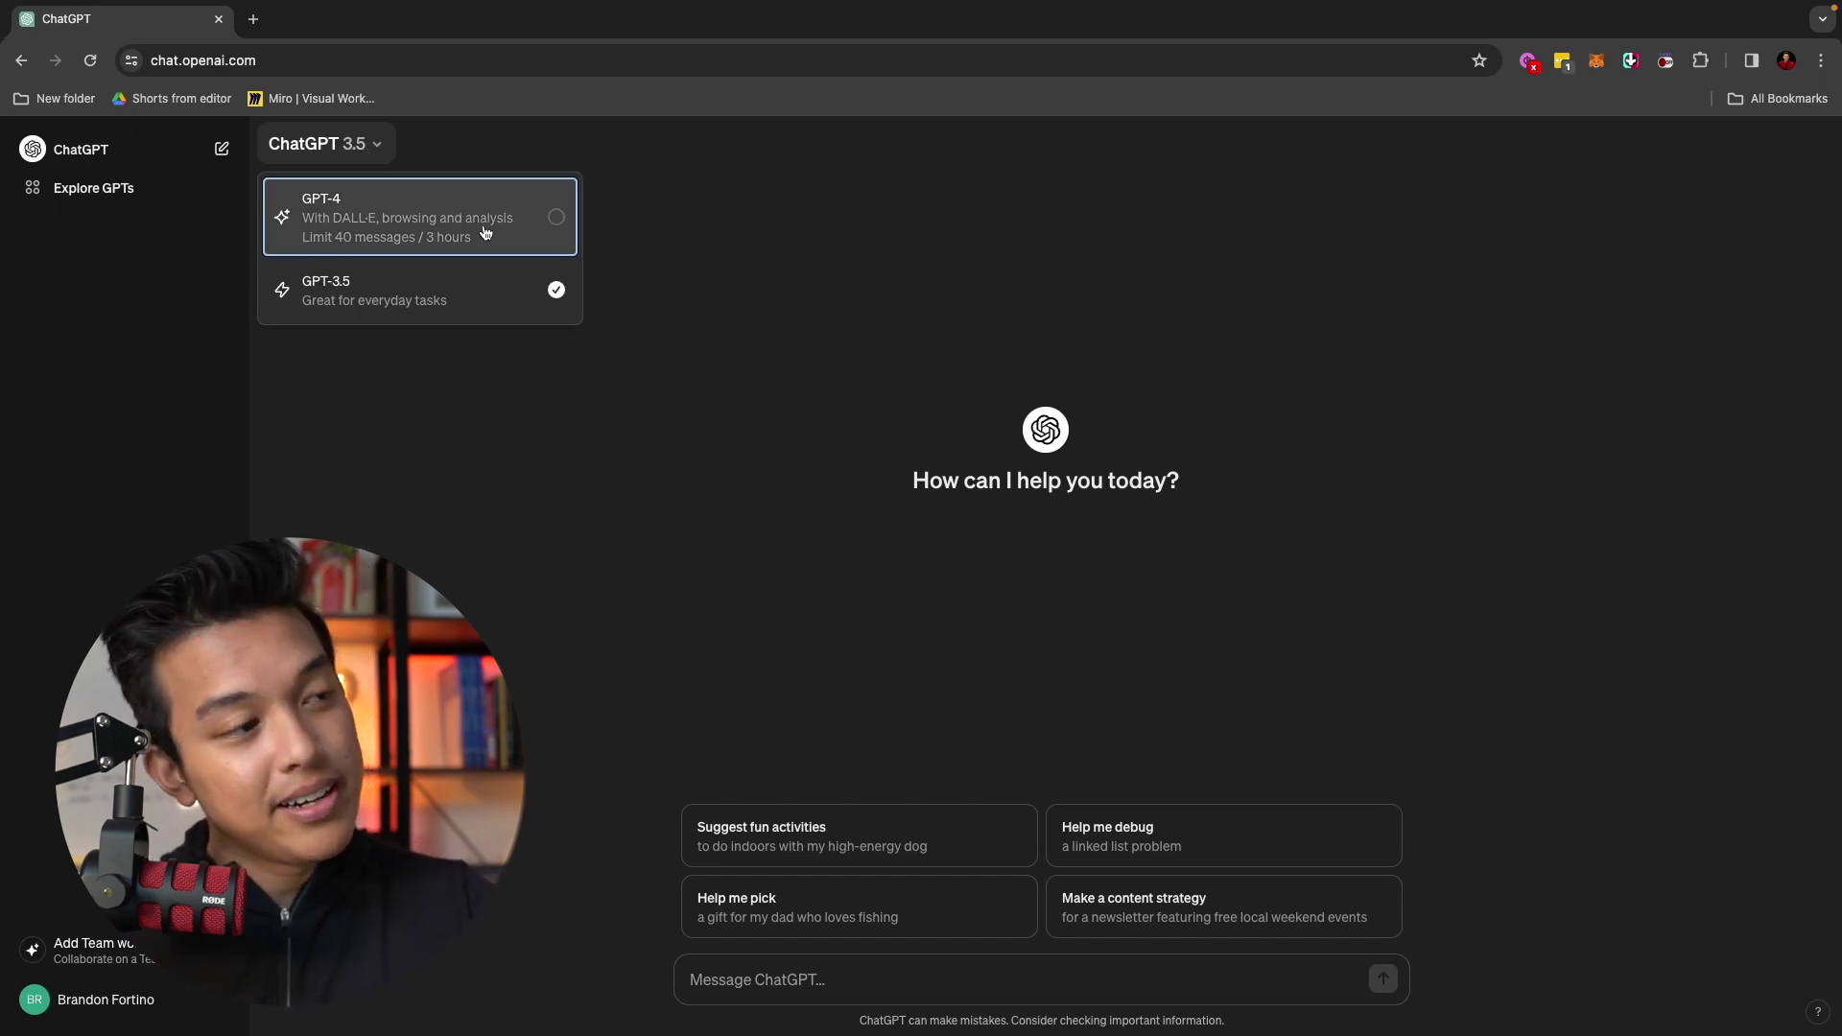
pyautogui.click(447, 227)
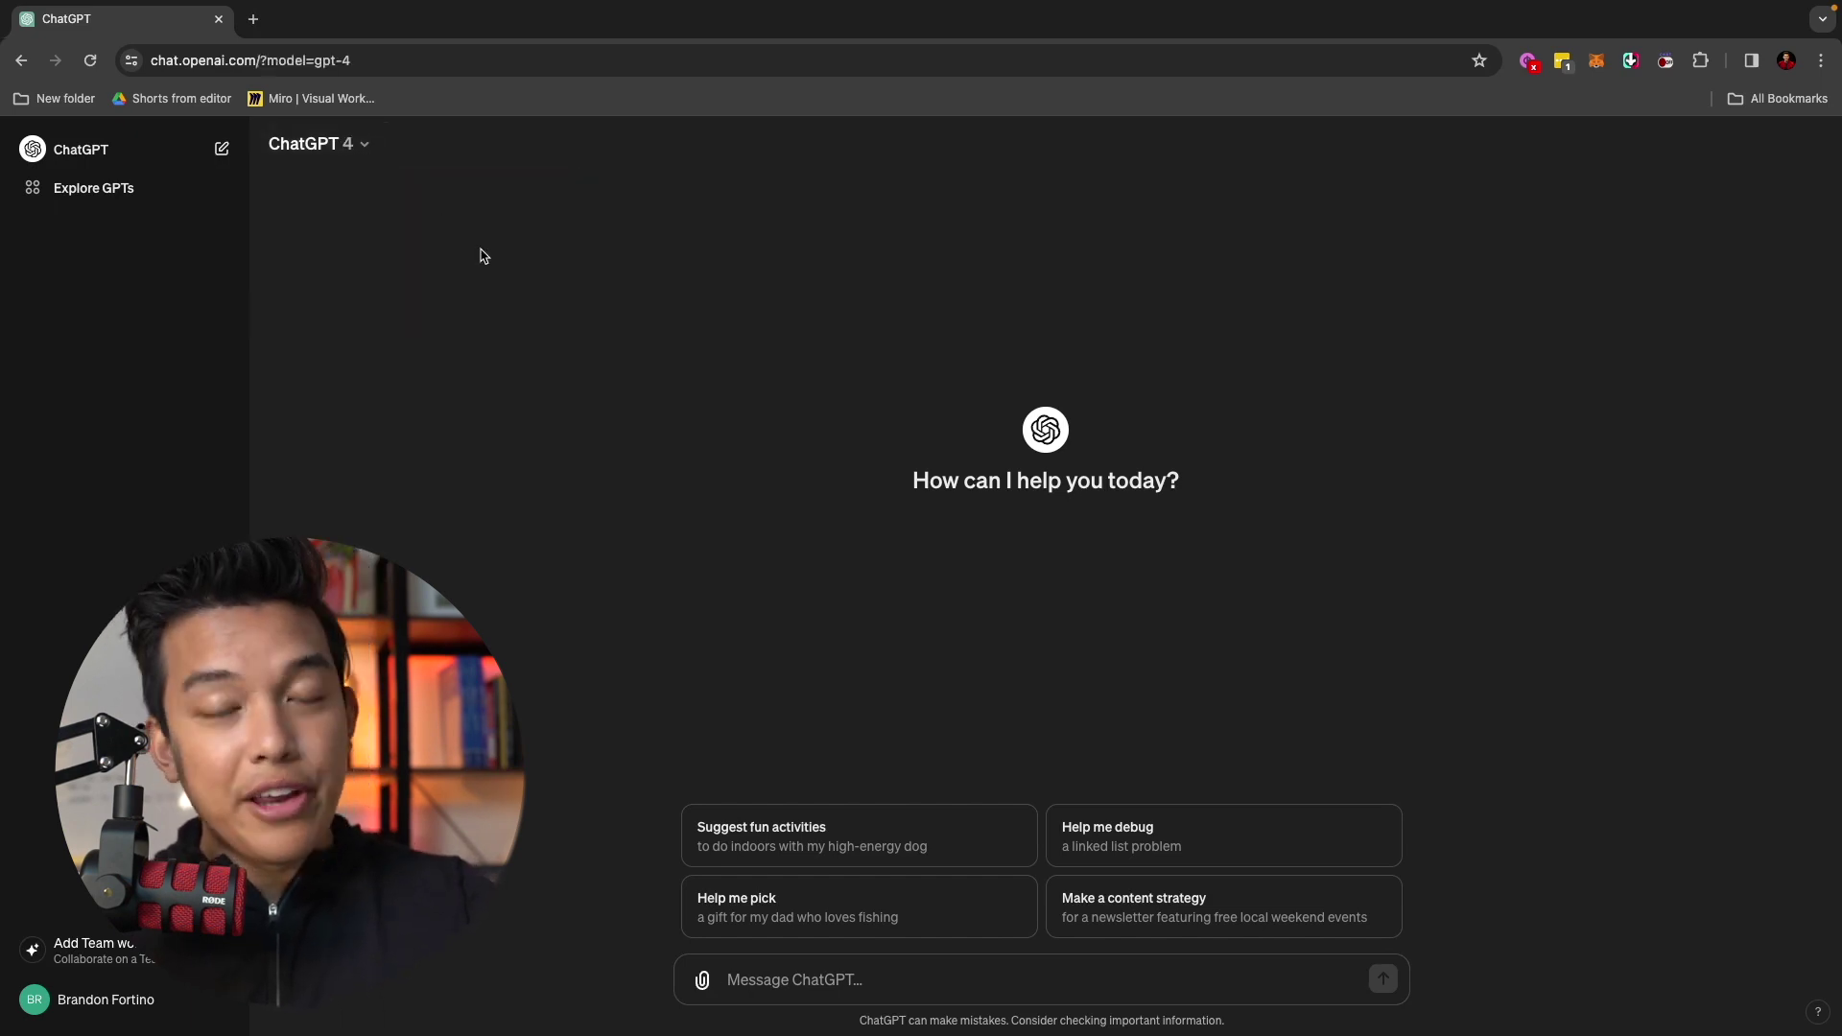
pyautogui.click(362, 151)
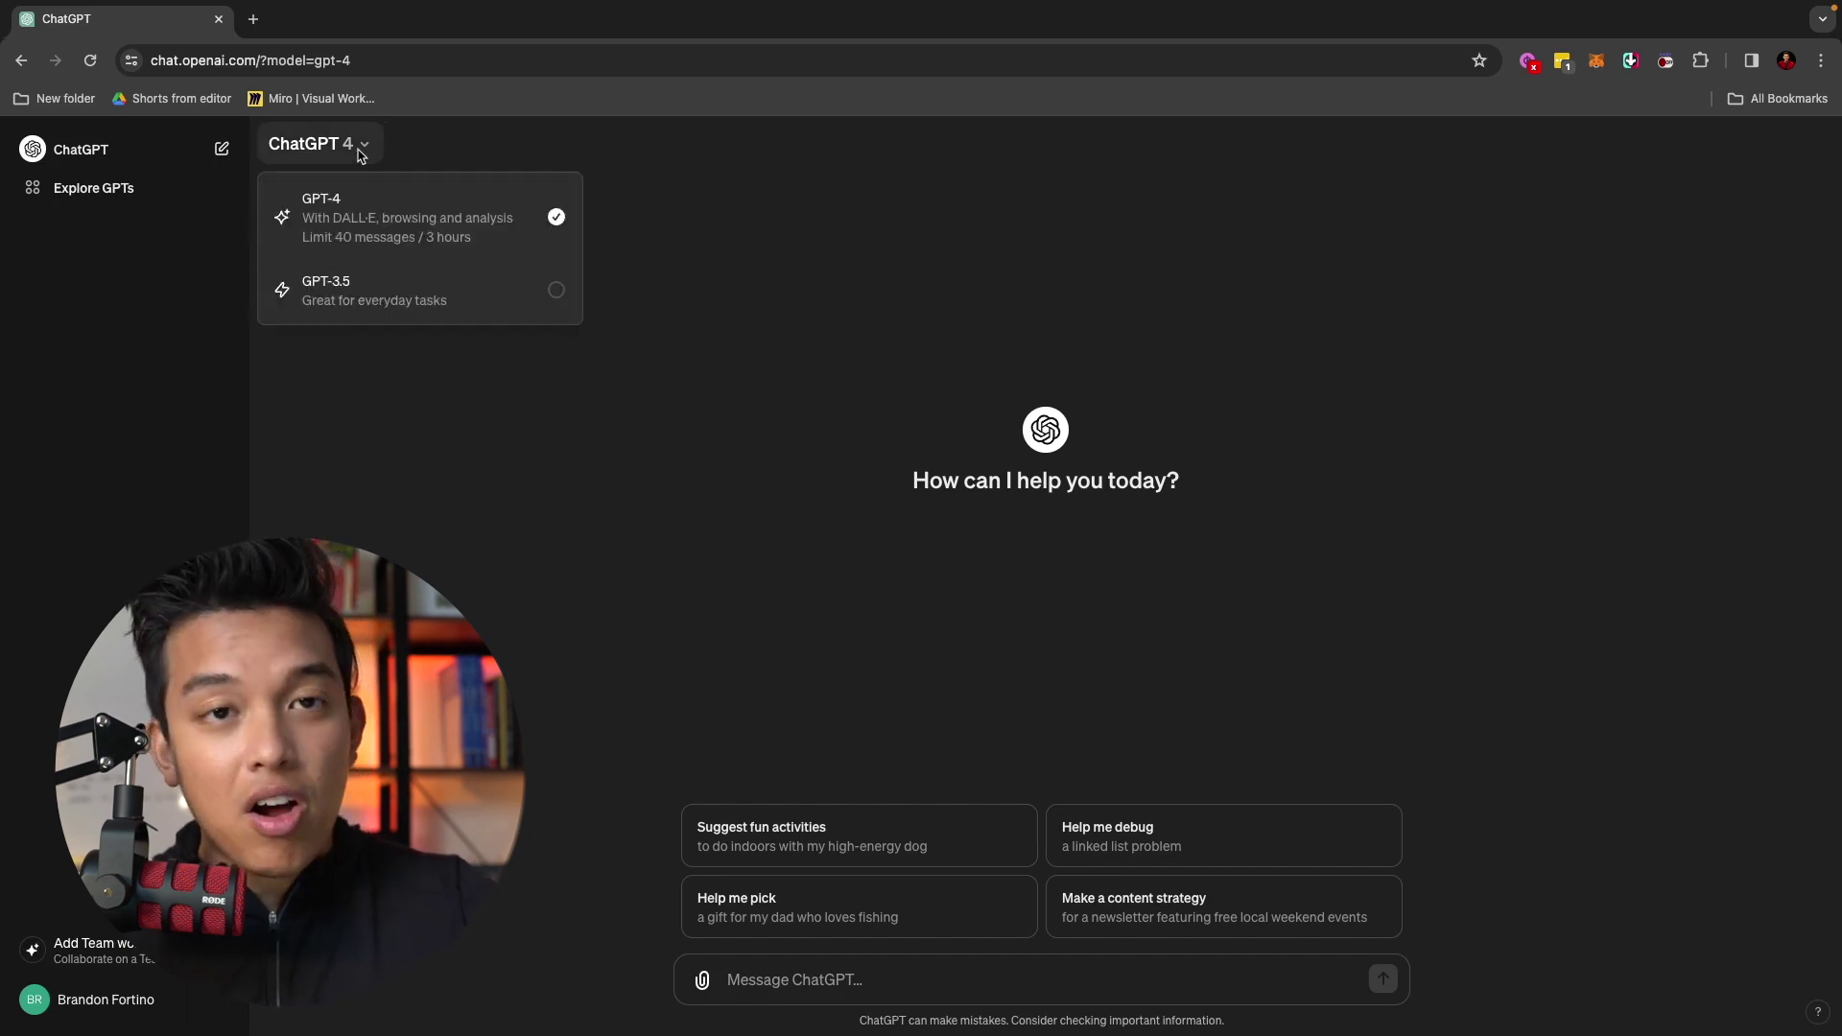
pyautogui.click(408, 286)
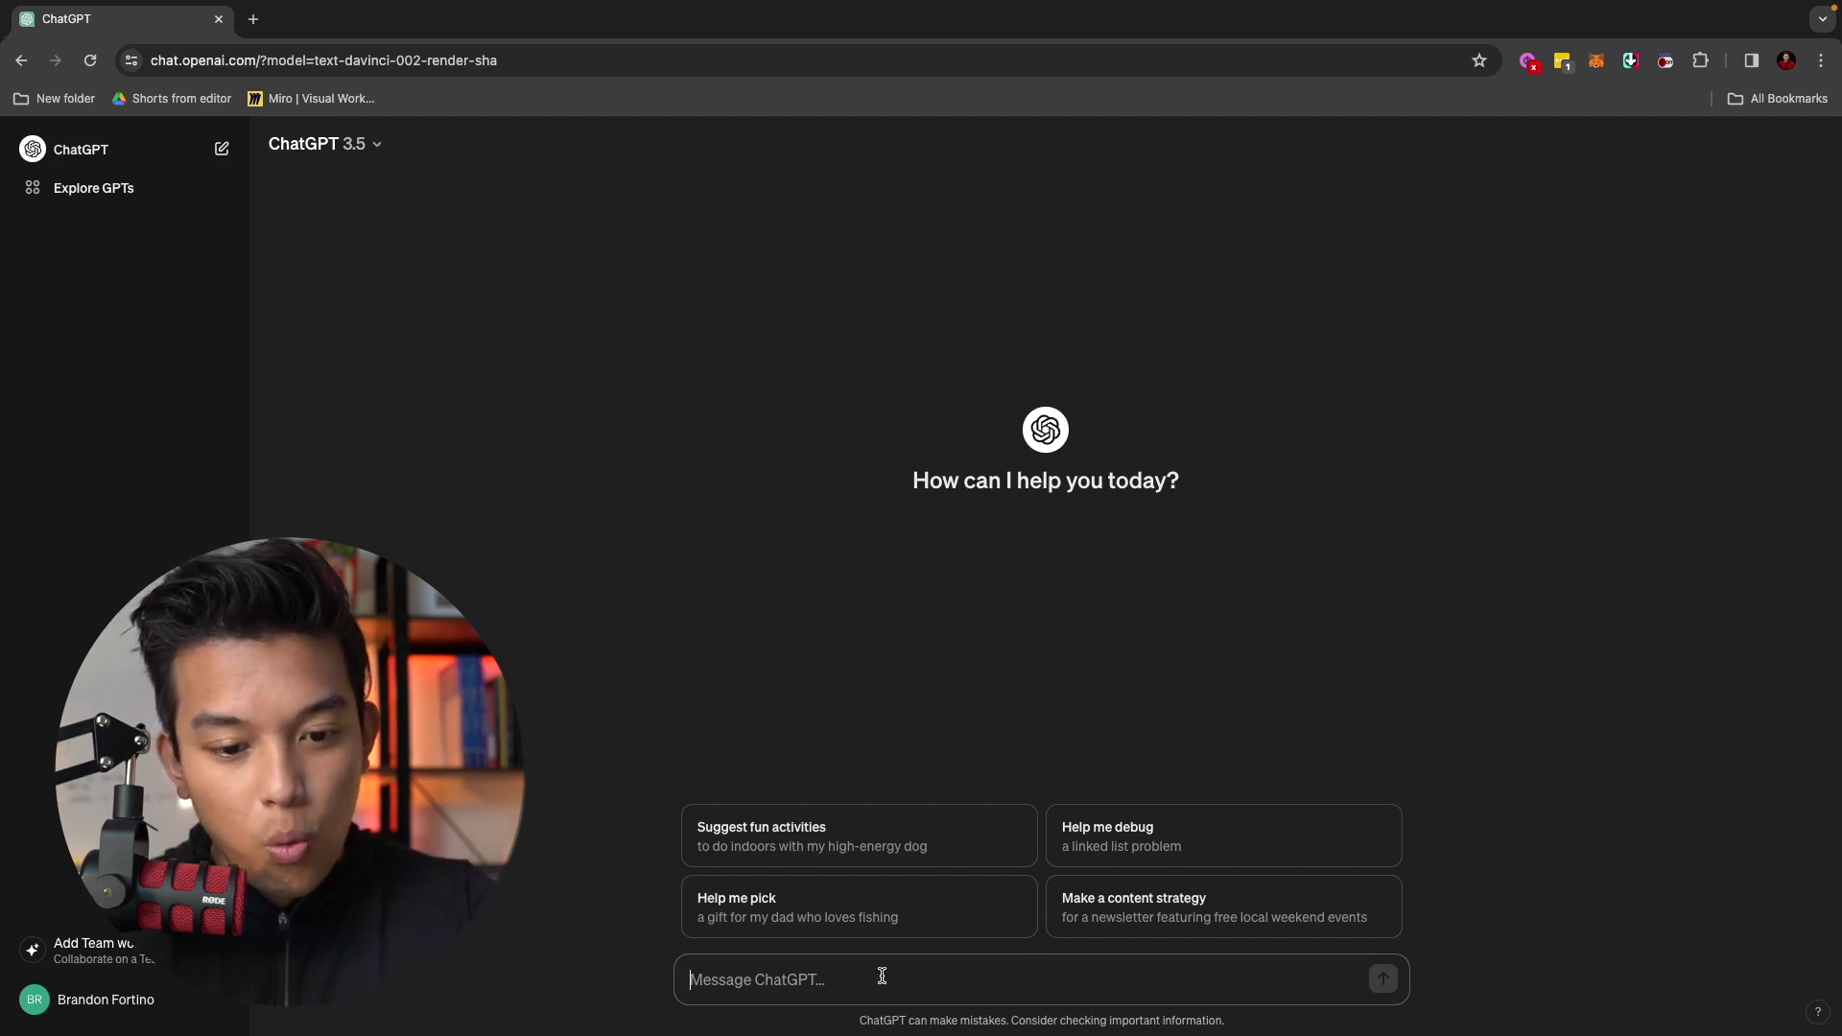
# Ask 'Who is the founder of Google' and highlight the first founder's name in the reply
pyautogui.write('Who is the fo')
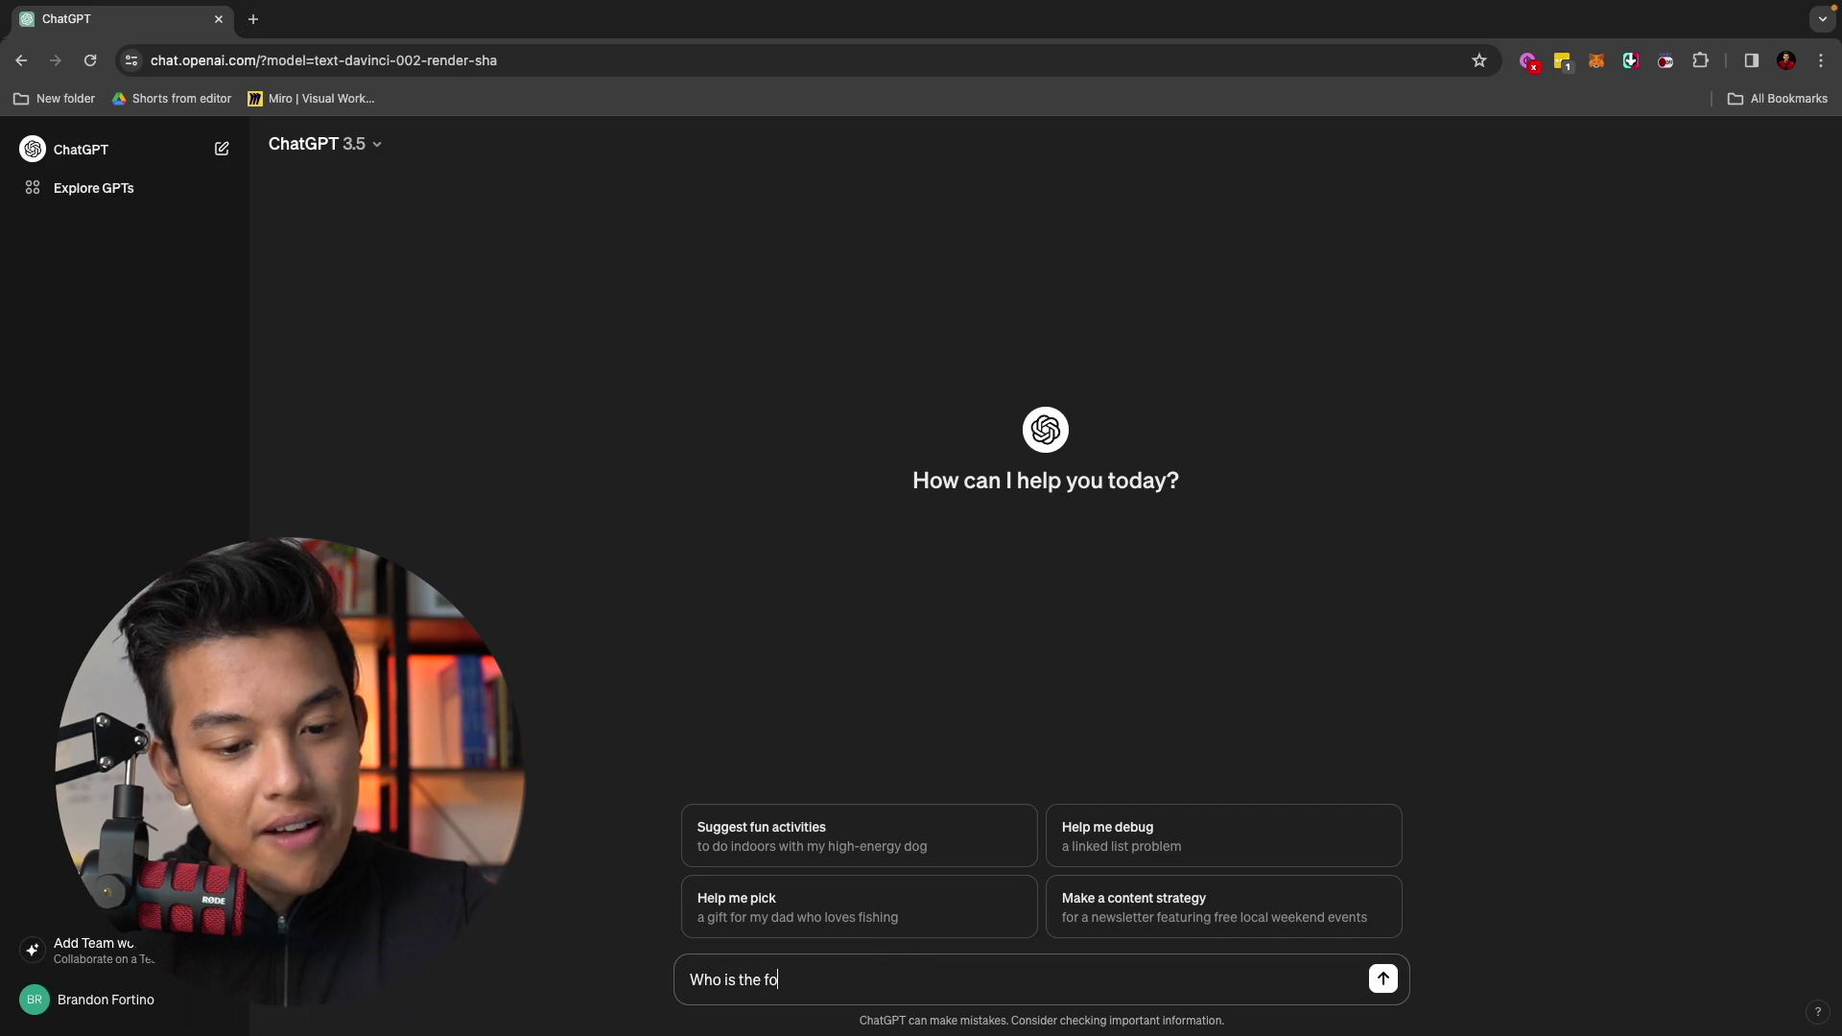
pyautogui.write('under of Google')
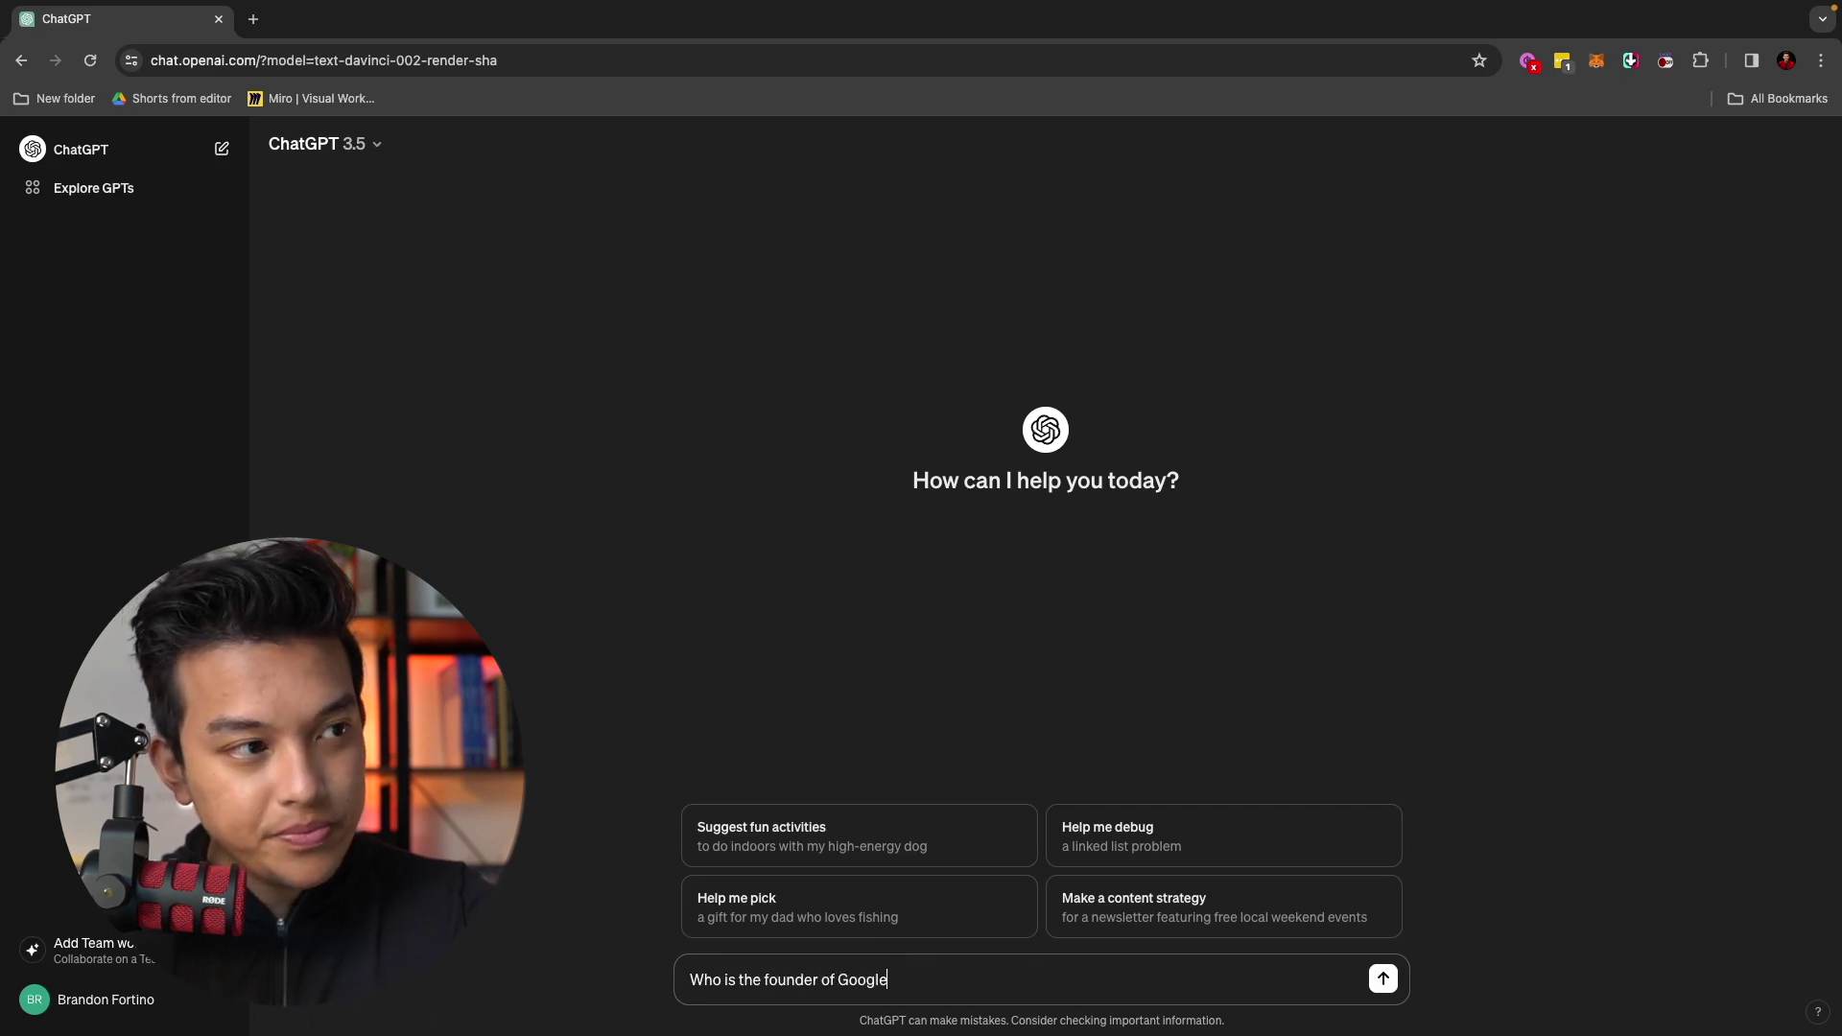
pyautogui.press('Return')
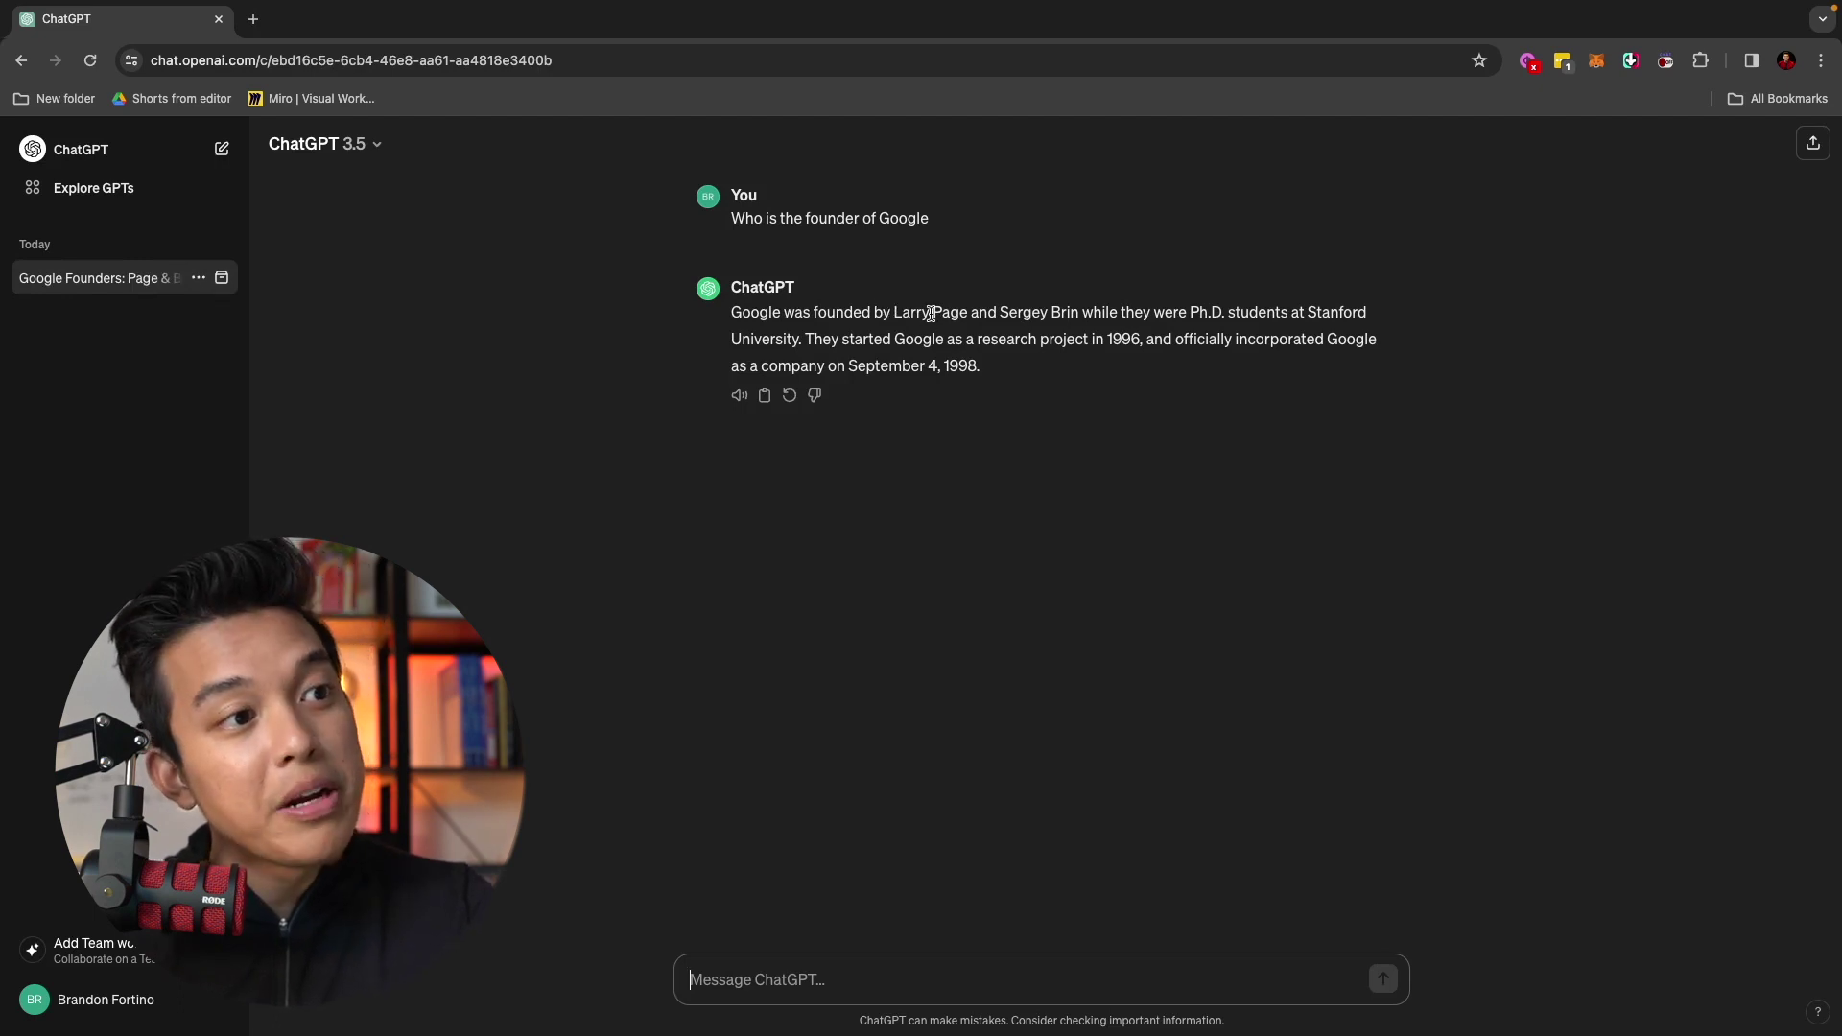
pyautogui.moveTo(896, 311); pyautogui.dragTo(1071, 313)
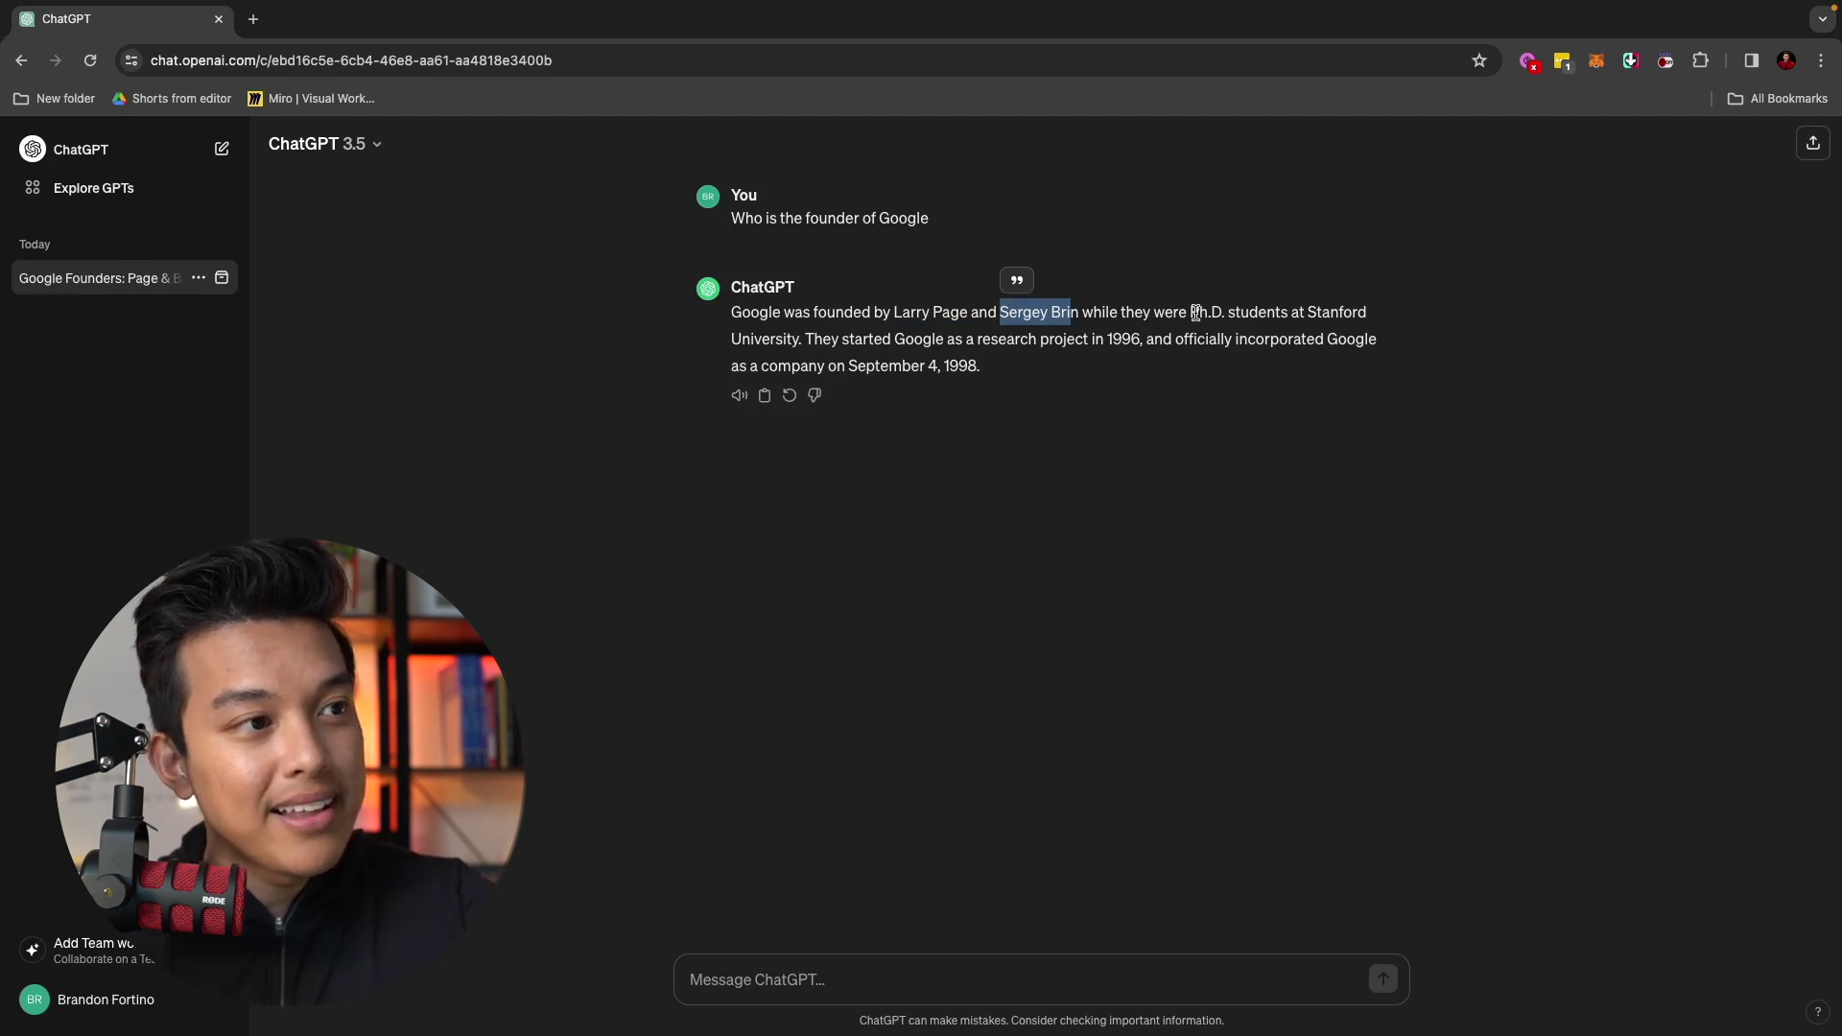
pyautogui.click(814, 345)
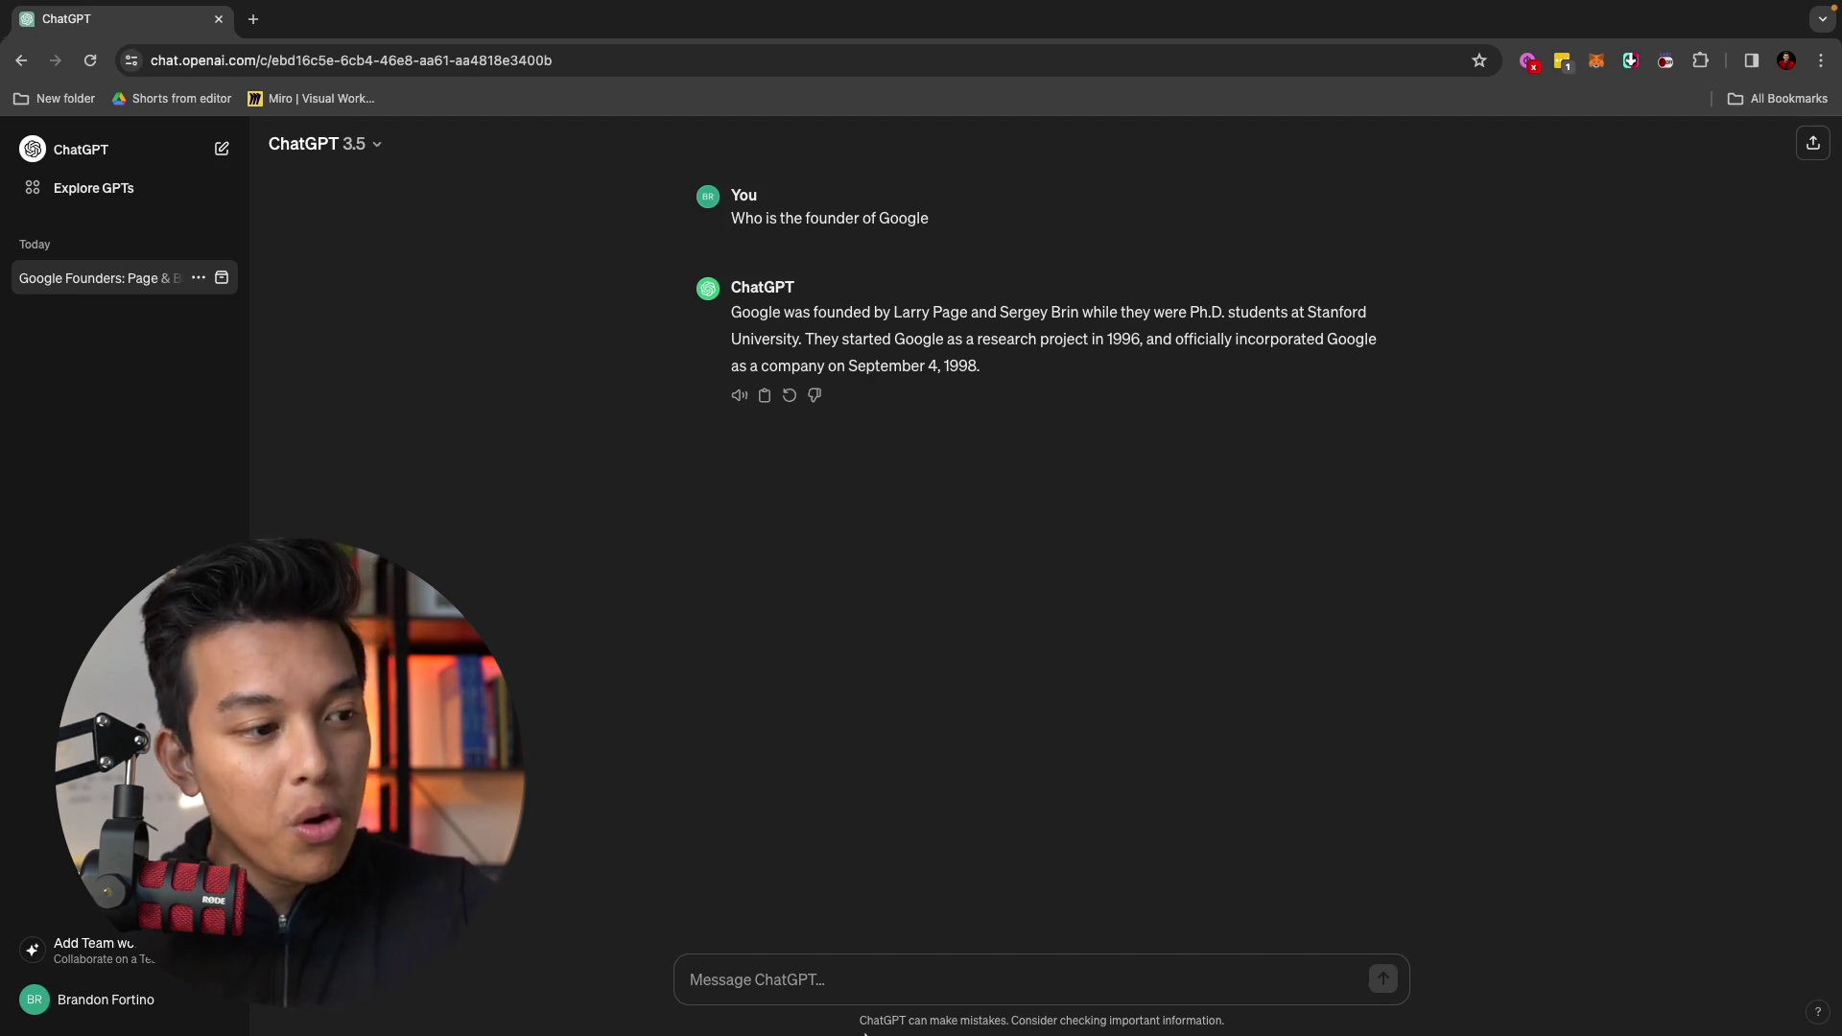
# Ask about movies currently in theatres and 'Where is the headquarters of Apple', then start a new chat
pyautogui.click(863, 980)
pyautogui.write('What is the movies that are curr')
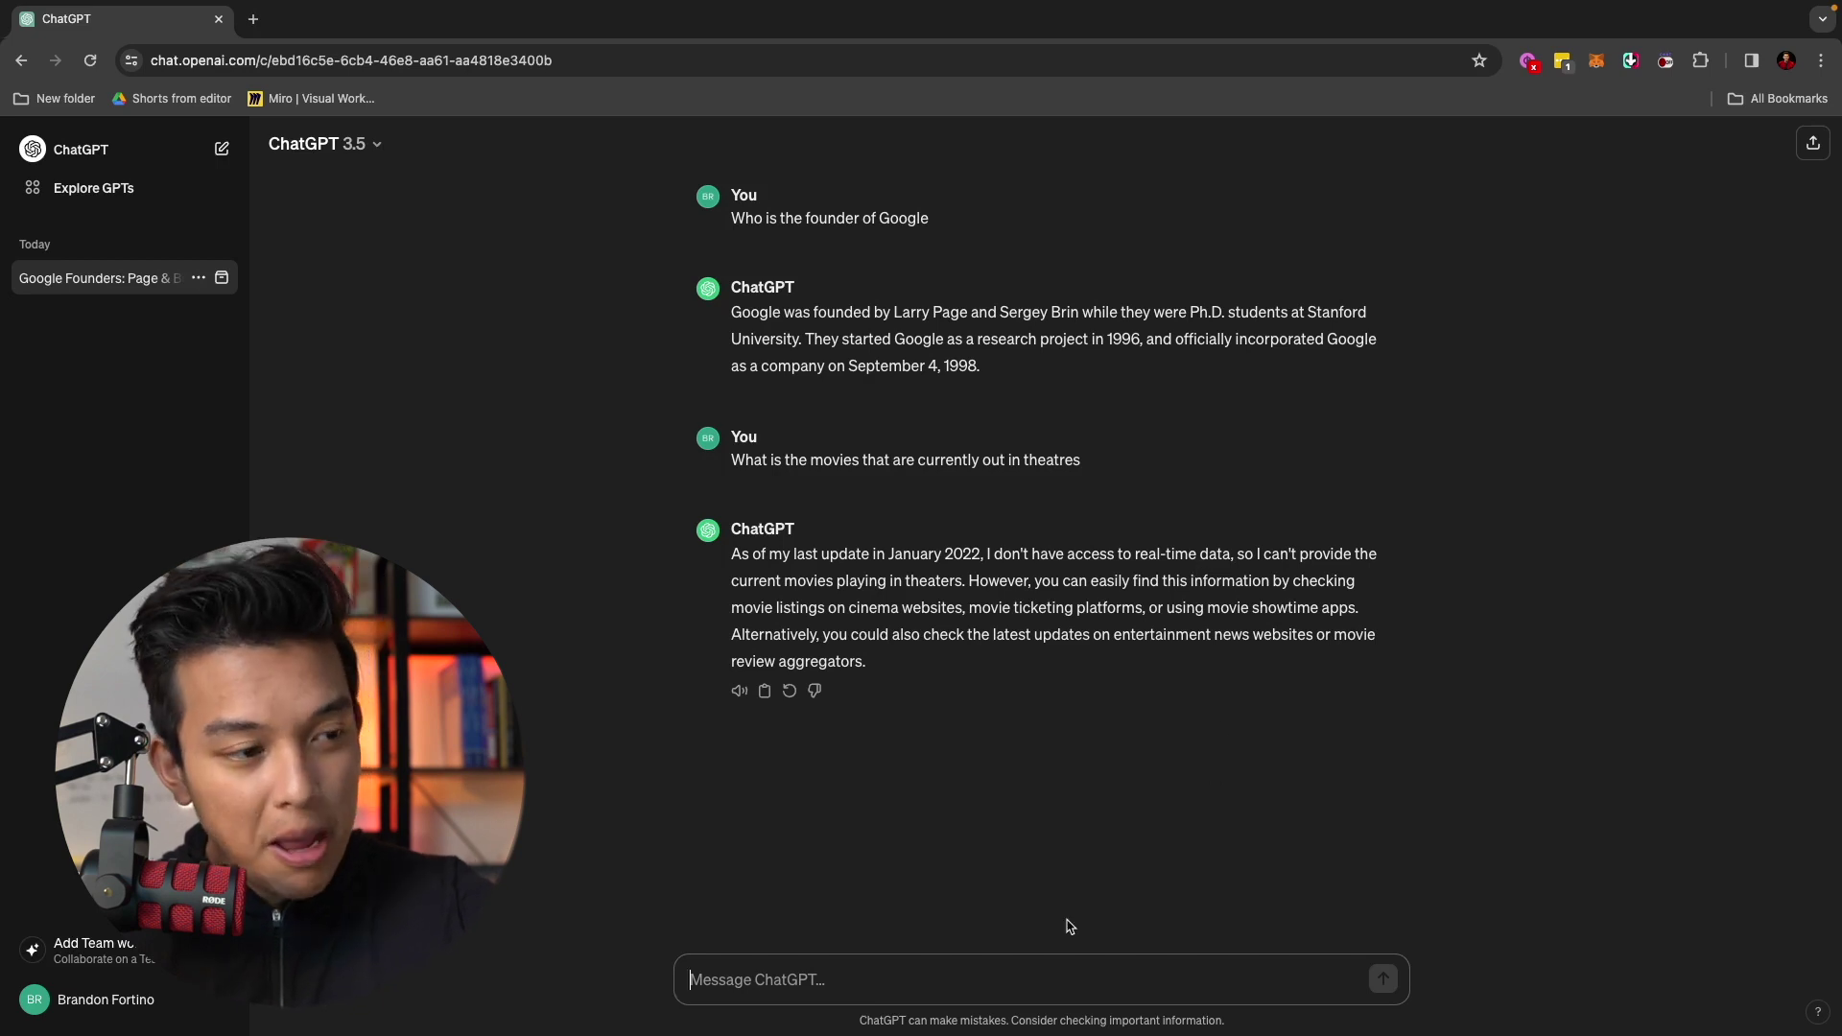
pyautogui.write('Where is the ')
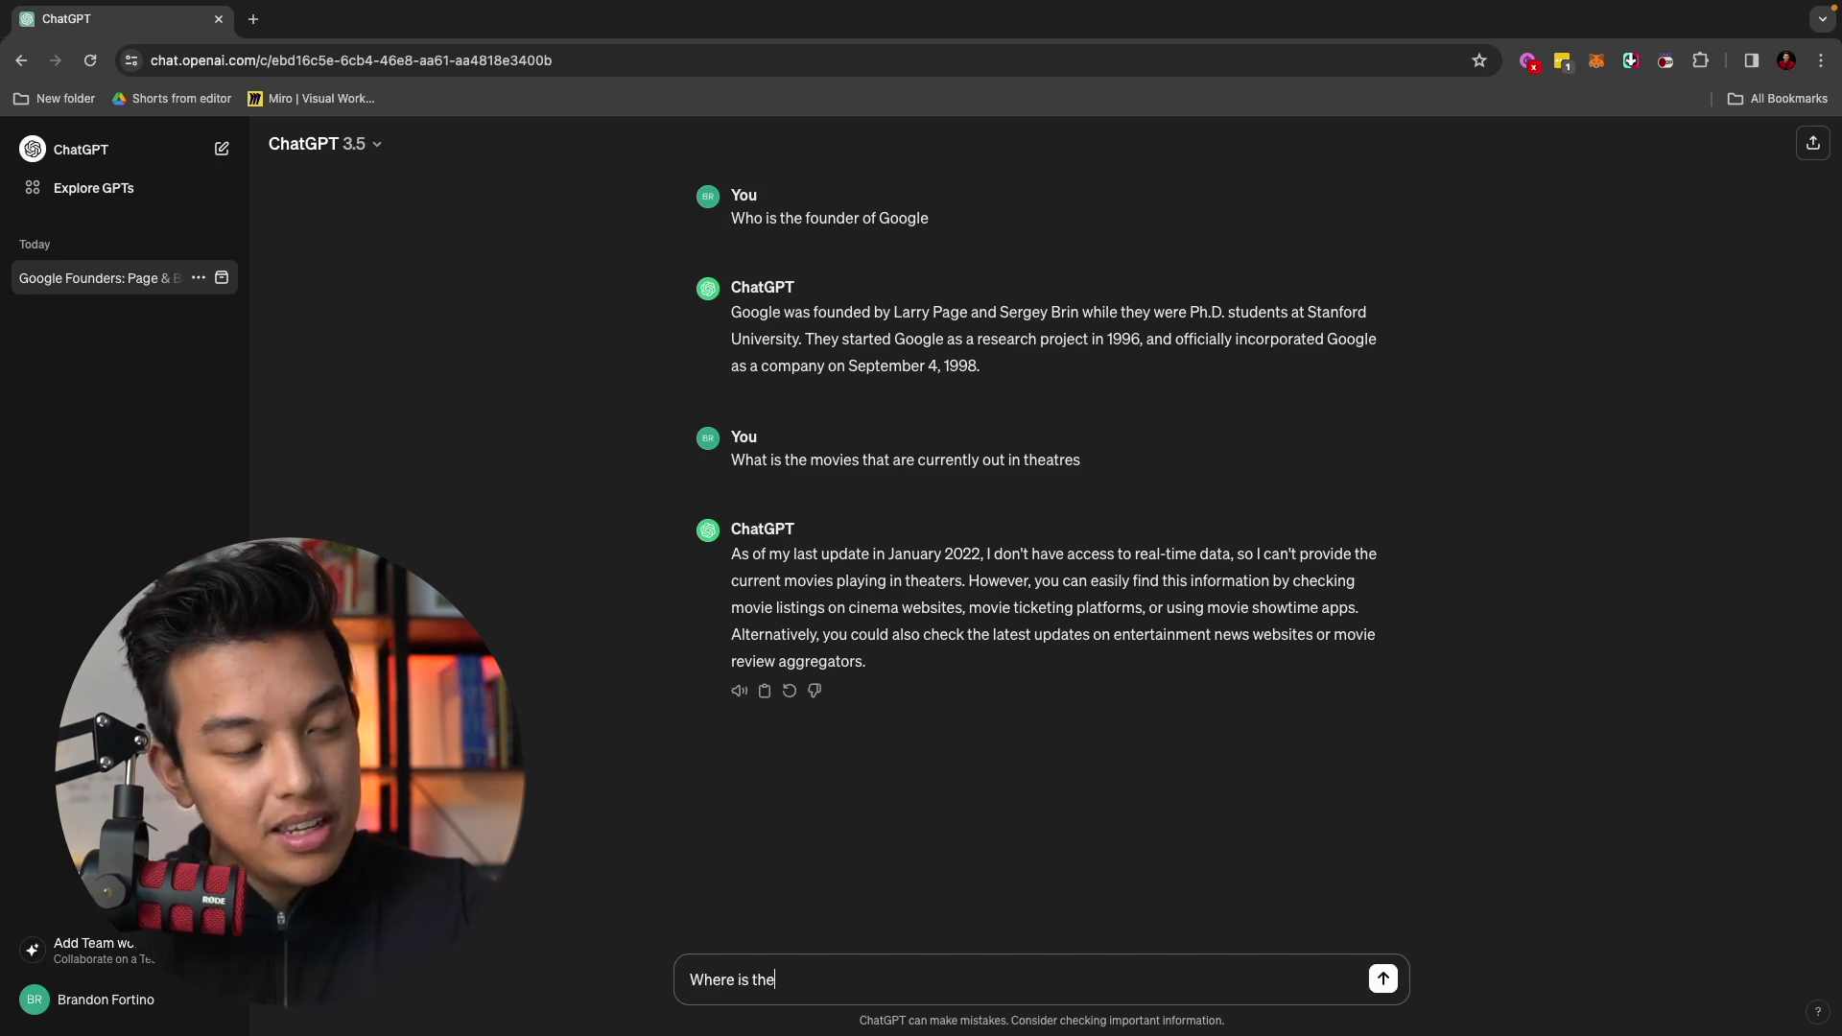
pyautogui.write('headquarter')
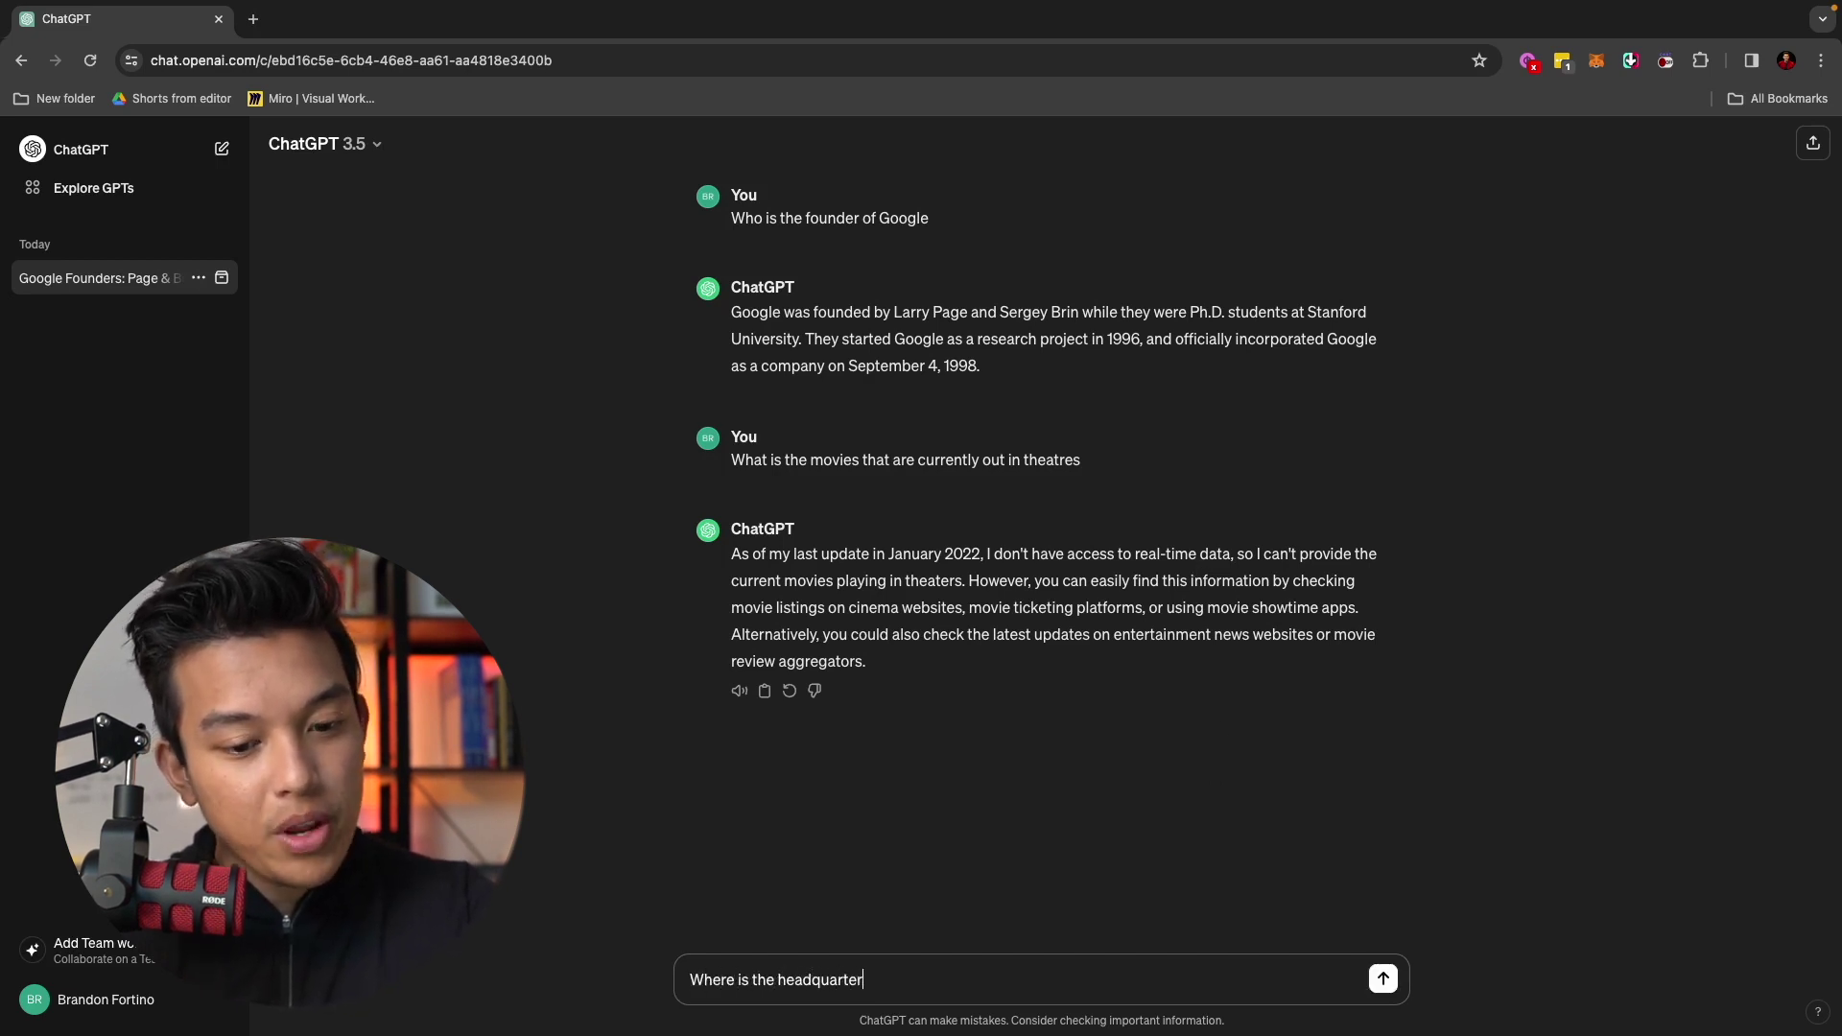
pyautogui.write('s of Apple')
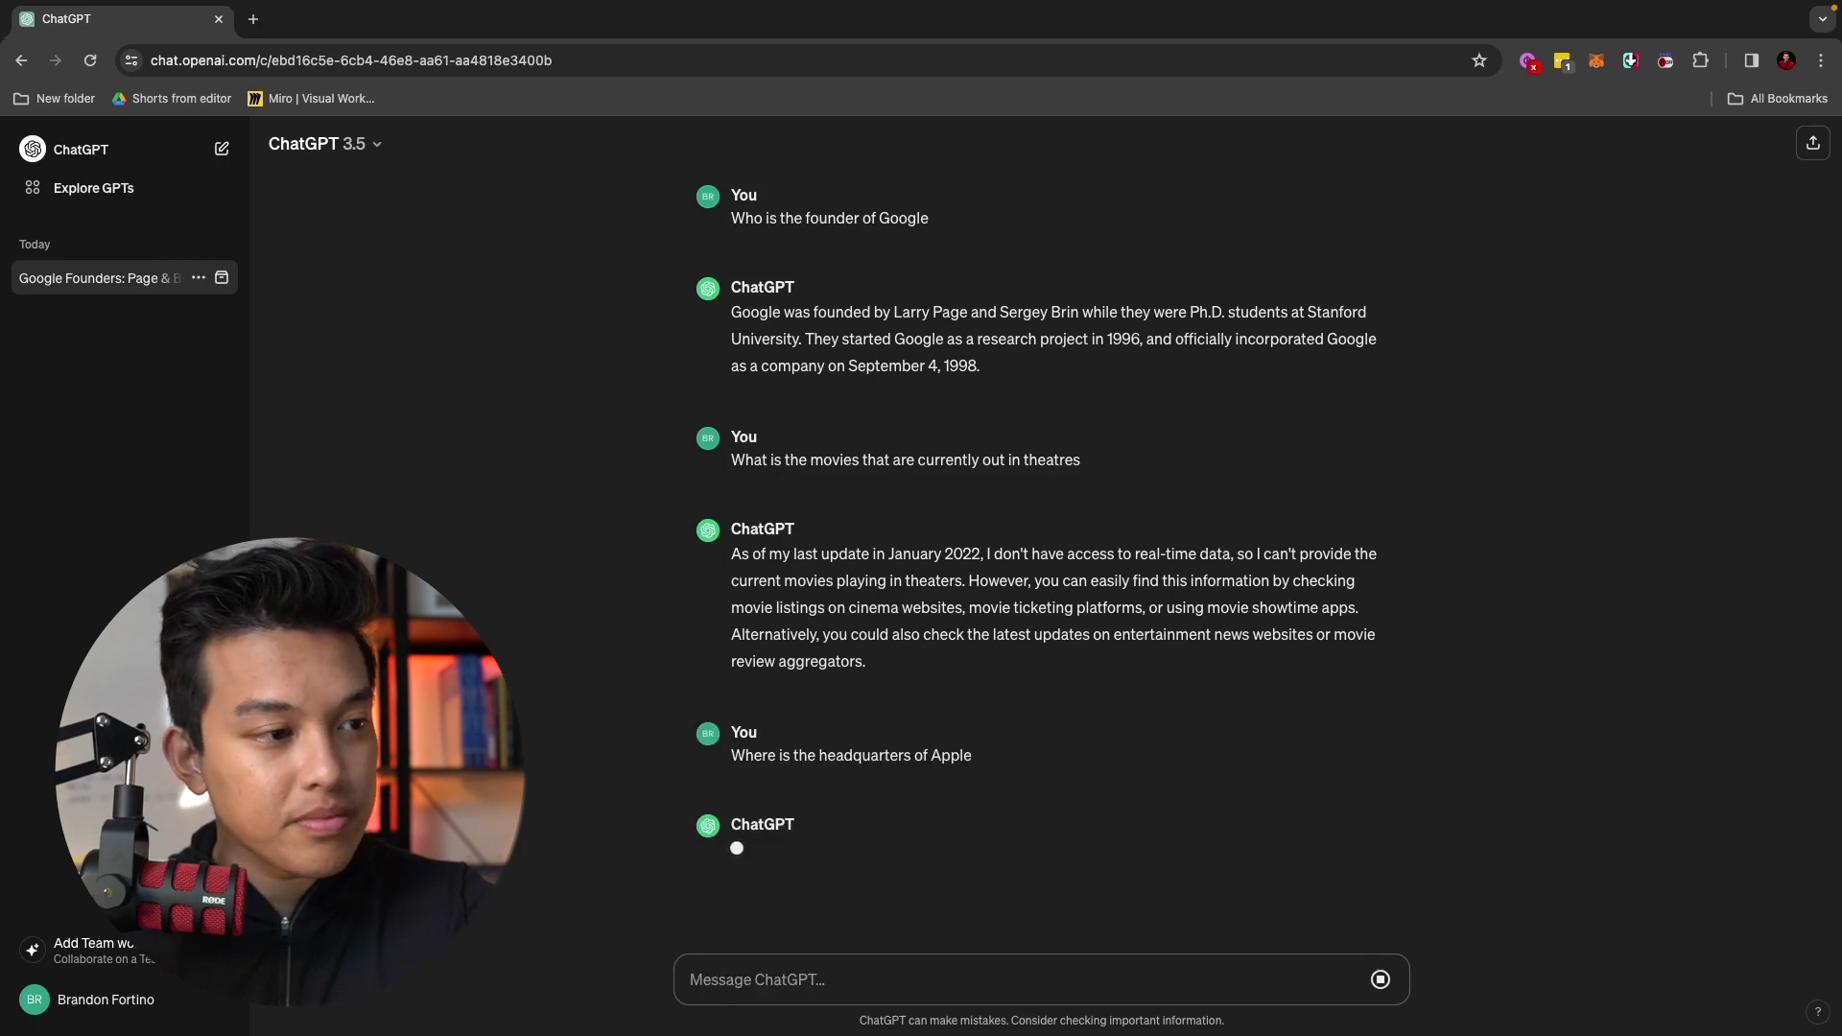
pyautogui.press('Return')
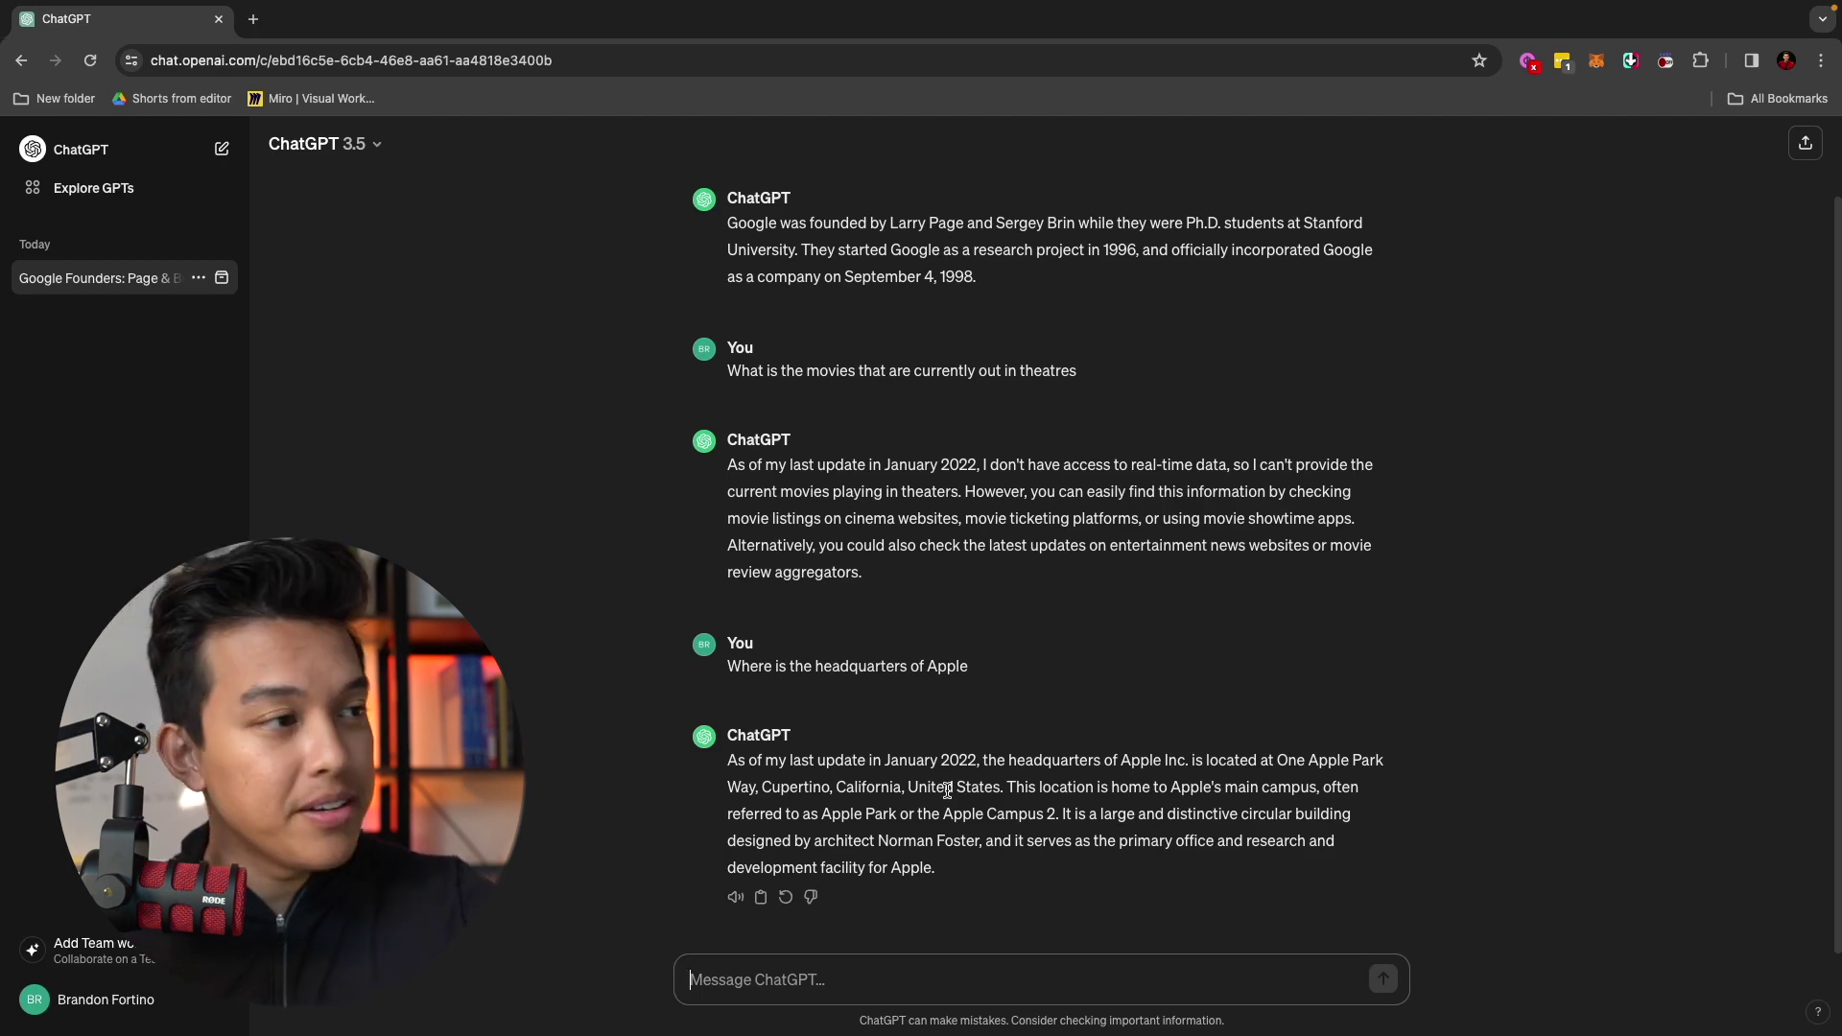
pyautogui.press('super+shift+o')
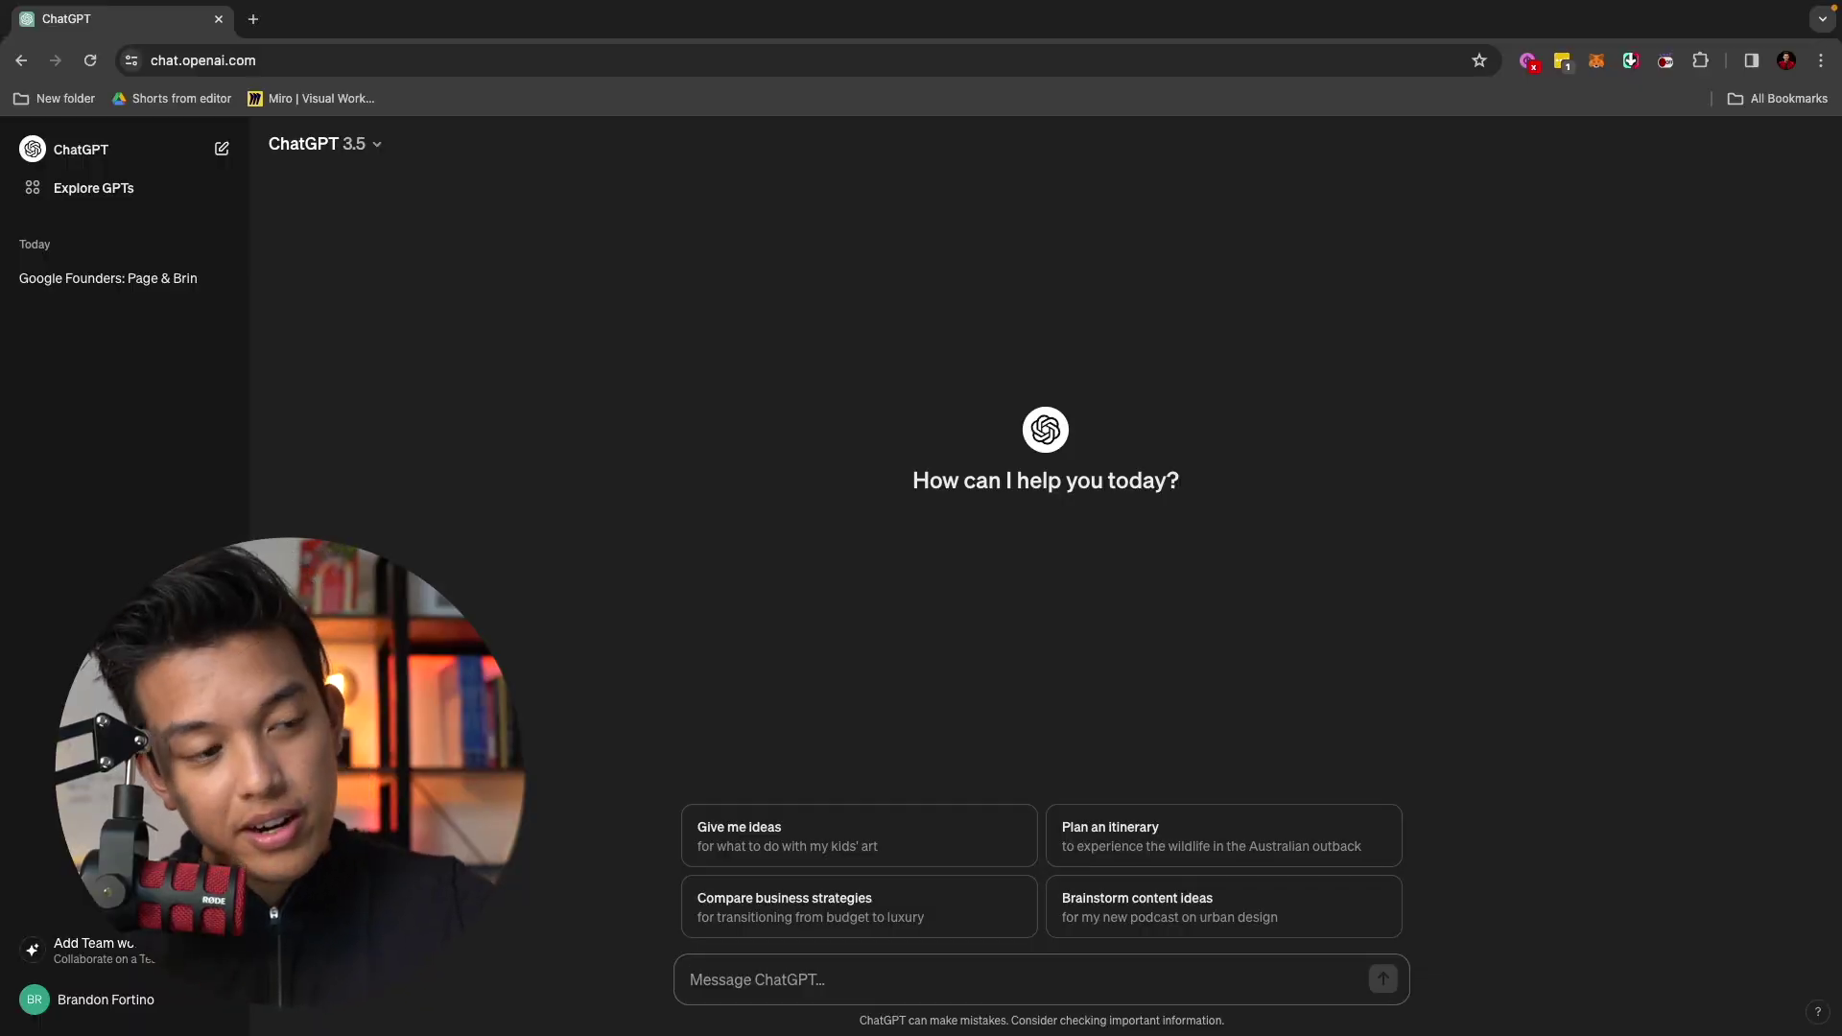
# Request 'Recommend me 10 books for personal development' and highlight the first titles, including The Power of Now
pyautogui.write('R')
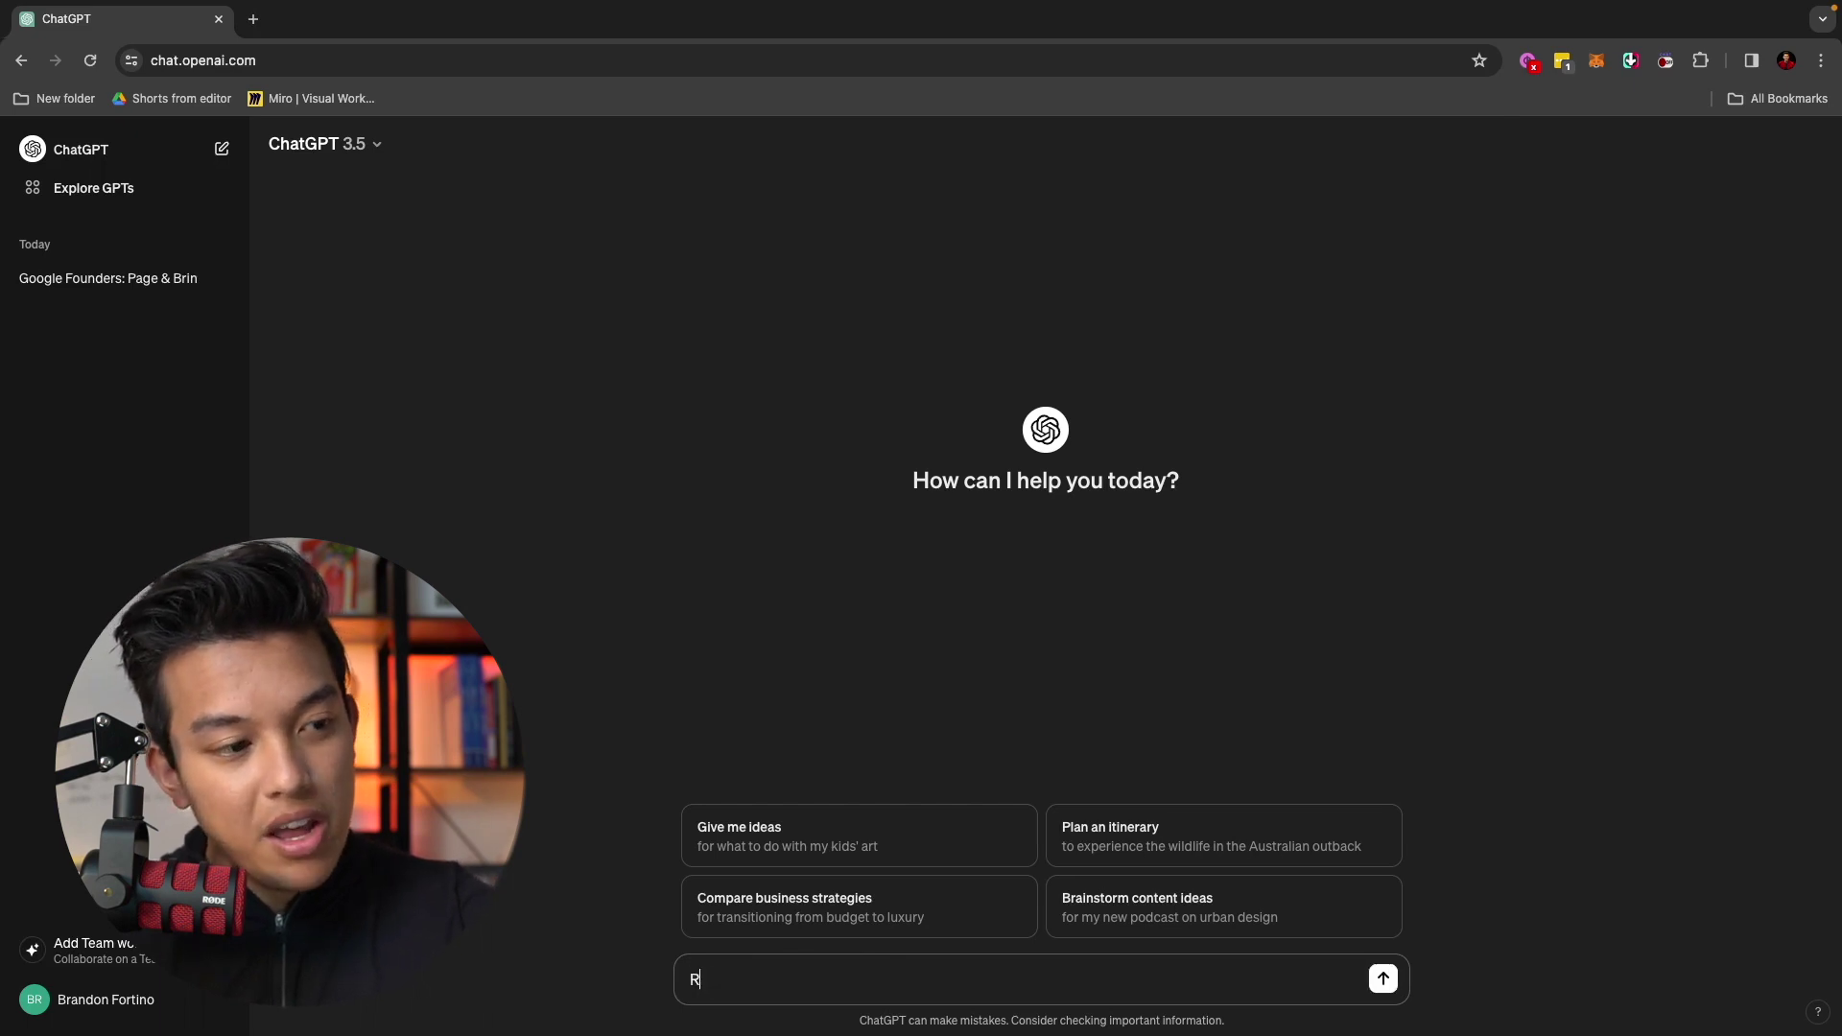
pyautogui.write('ecommend me 10 books for personal development')
pyautogui.press('Return')
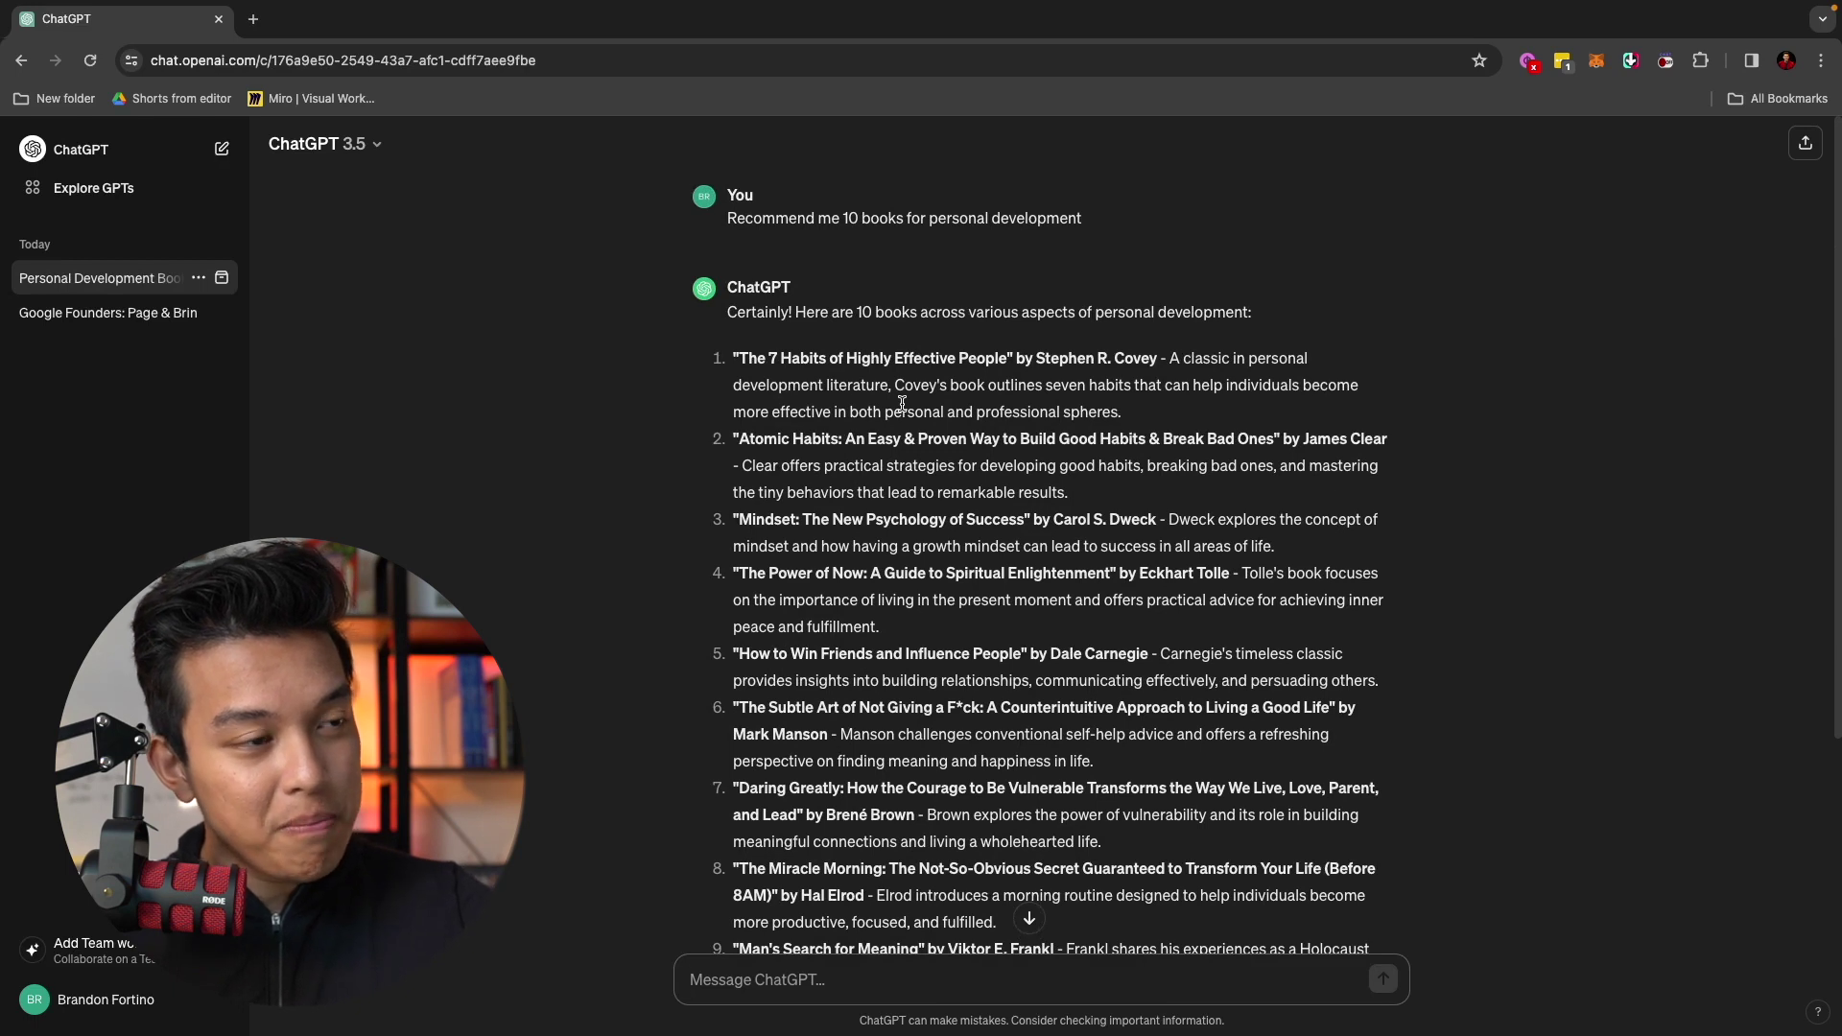
pyautogui.moveTo(737, 359); pyautogui.dragTo(1033, 362)
pyautogui.click(1033, 362)
pyautogui.scroll(-1, 1041, 403)
pyautogui.moveTo(747, 429); pyautogui.dragTo(1111, 429)
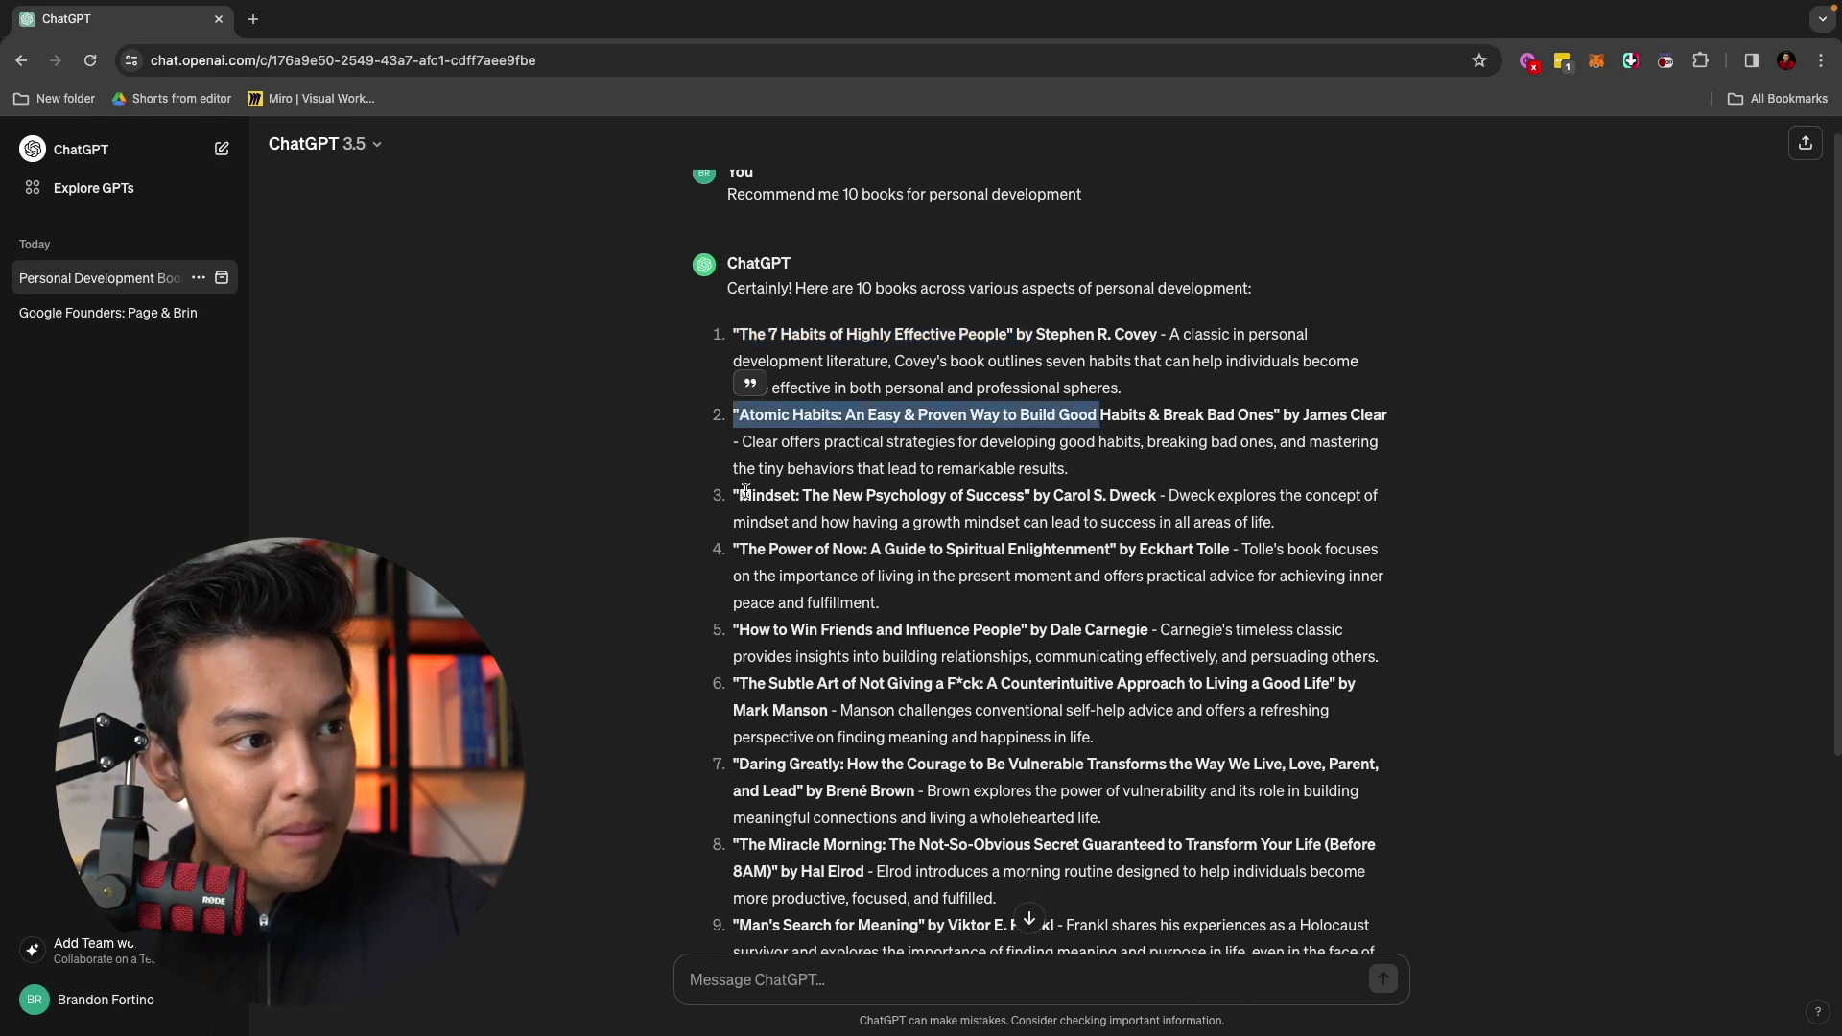
pyautogui.moveTo(737, 495); pyautogui.dragTo(1109, 497)
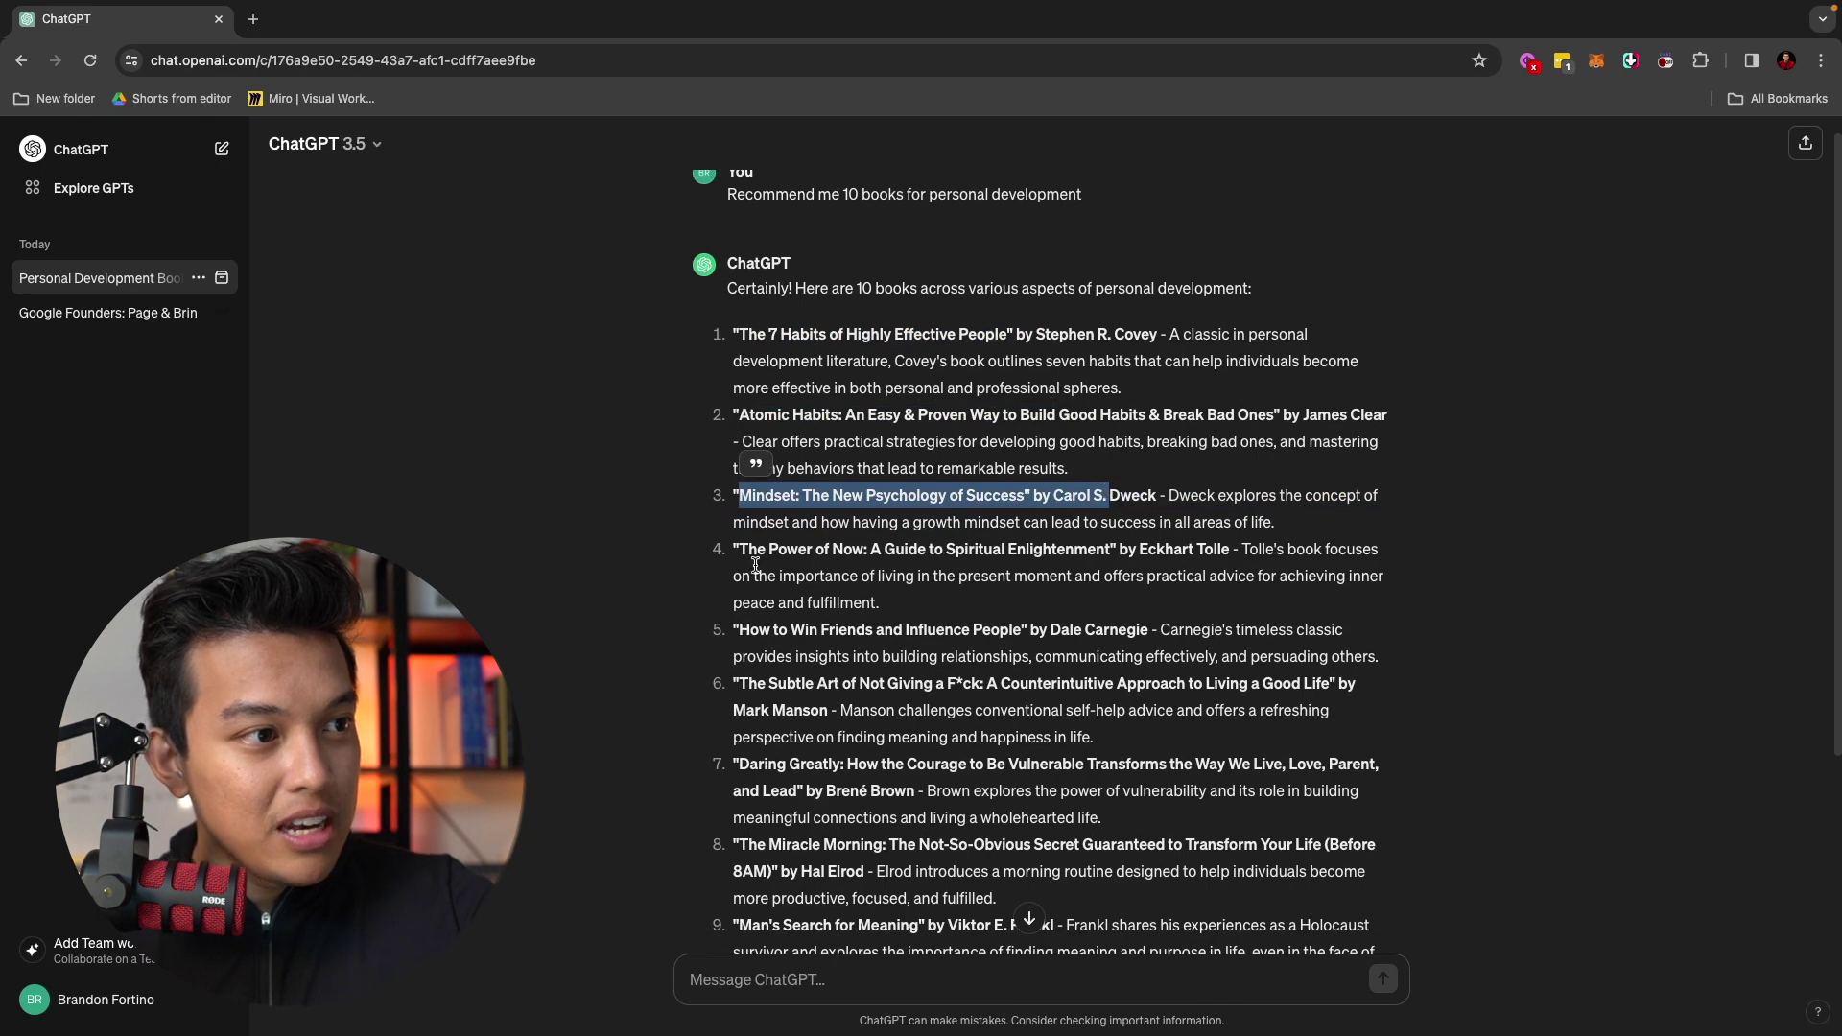
pyautogui.click(726, 553)
pyautogui.moveTo(726, 552); pyautogui.dragTo(1087, 552)
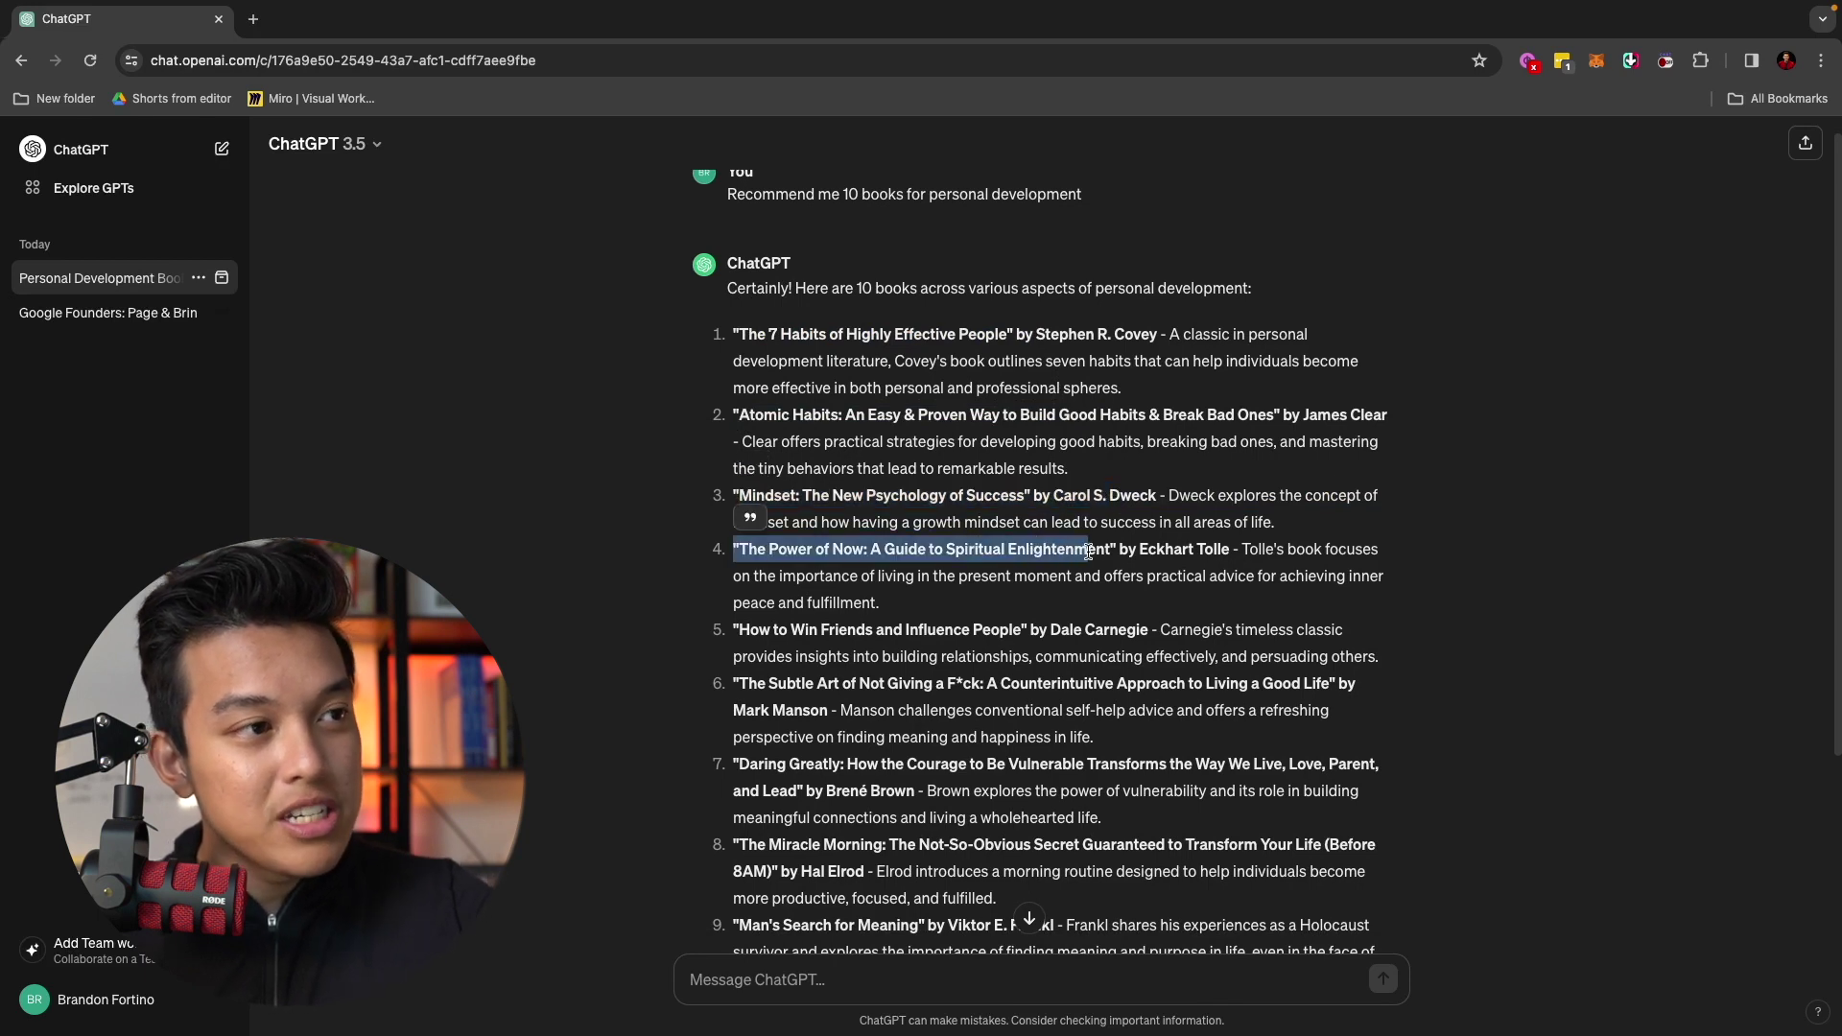
# Regenerate the book recommendations twice to reach version 3/3 and scroll through the full list
pyautogui.scroll(1, 1086, 576)
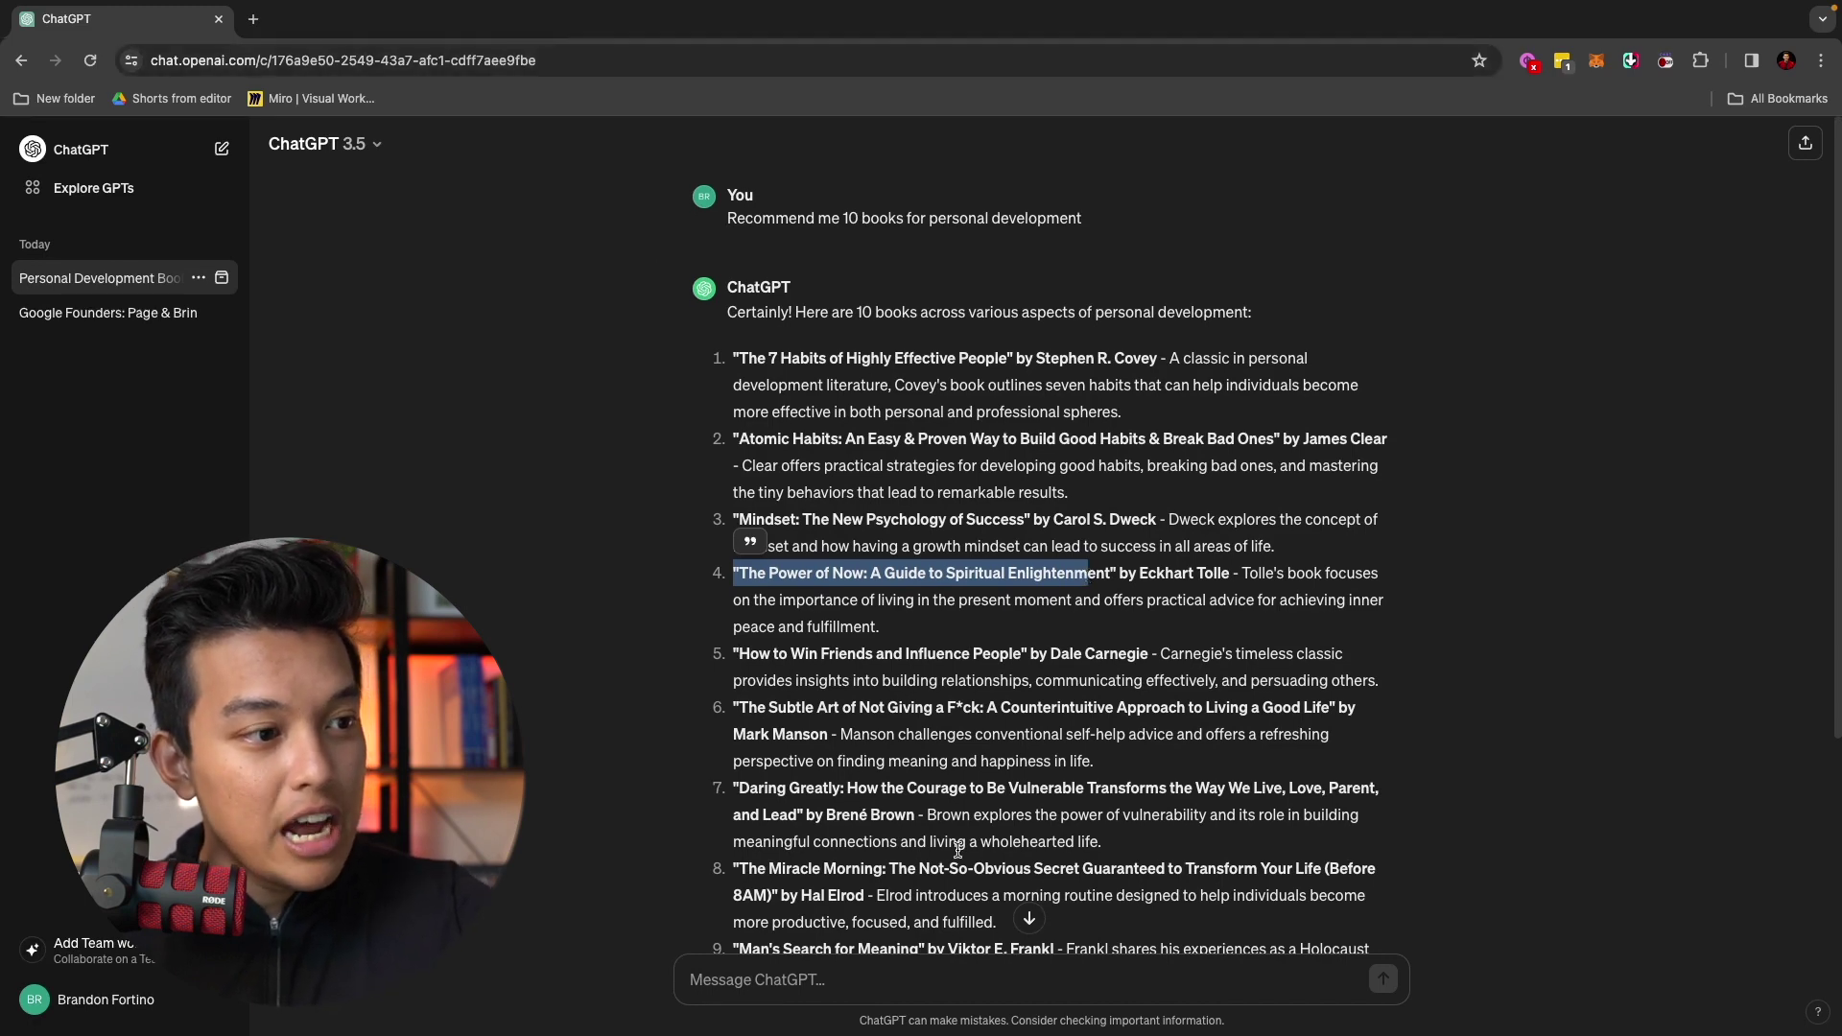
pyautogui.scroll(-3, 957, 852)
pyautogui.click(953, 912)
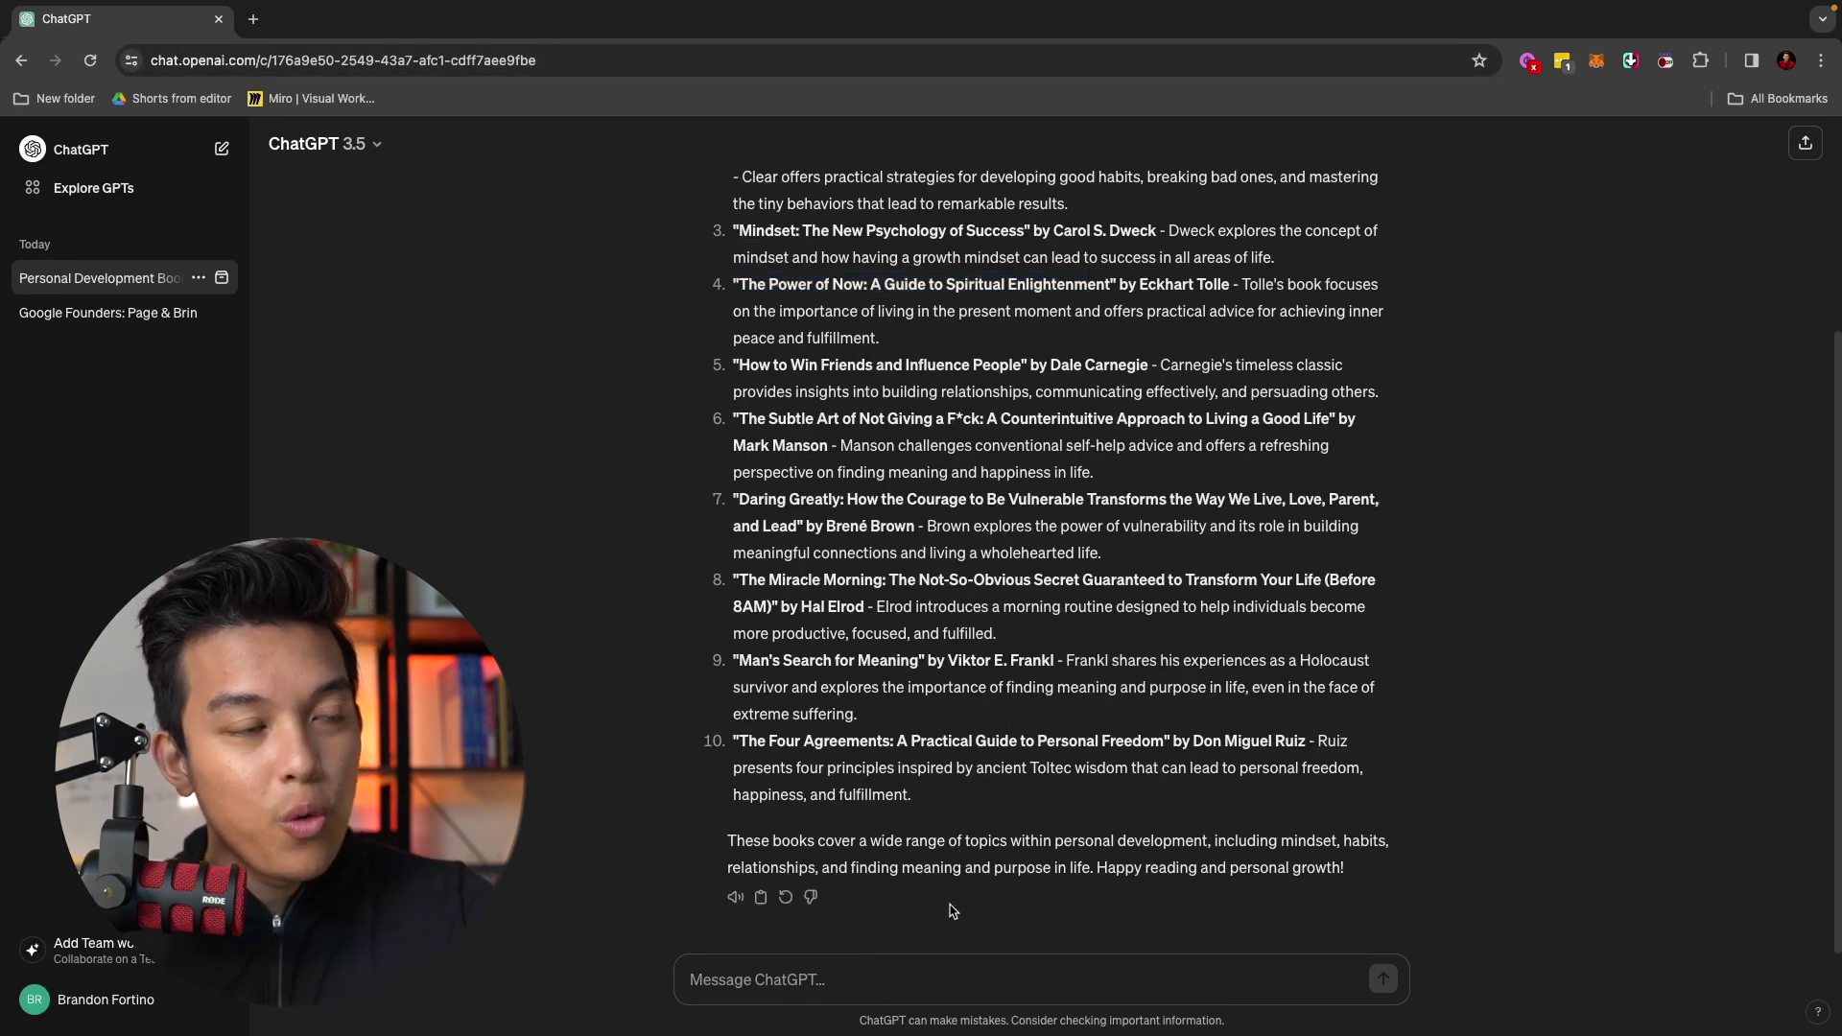
pyautogui.click(785, 898)
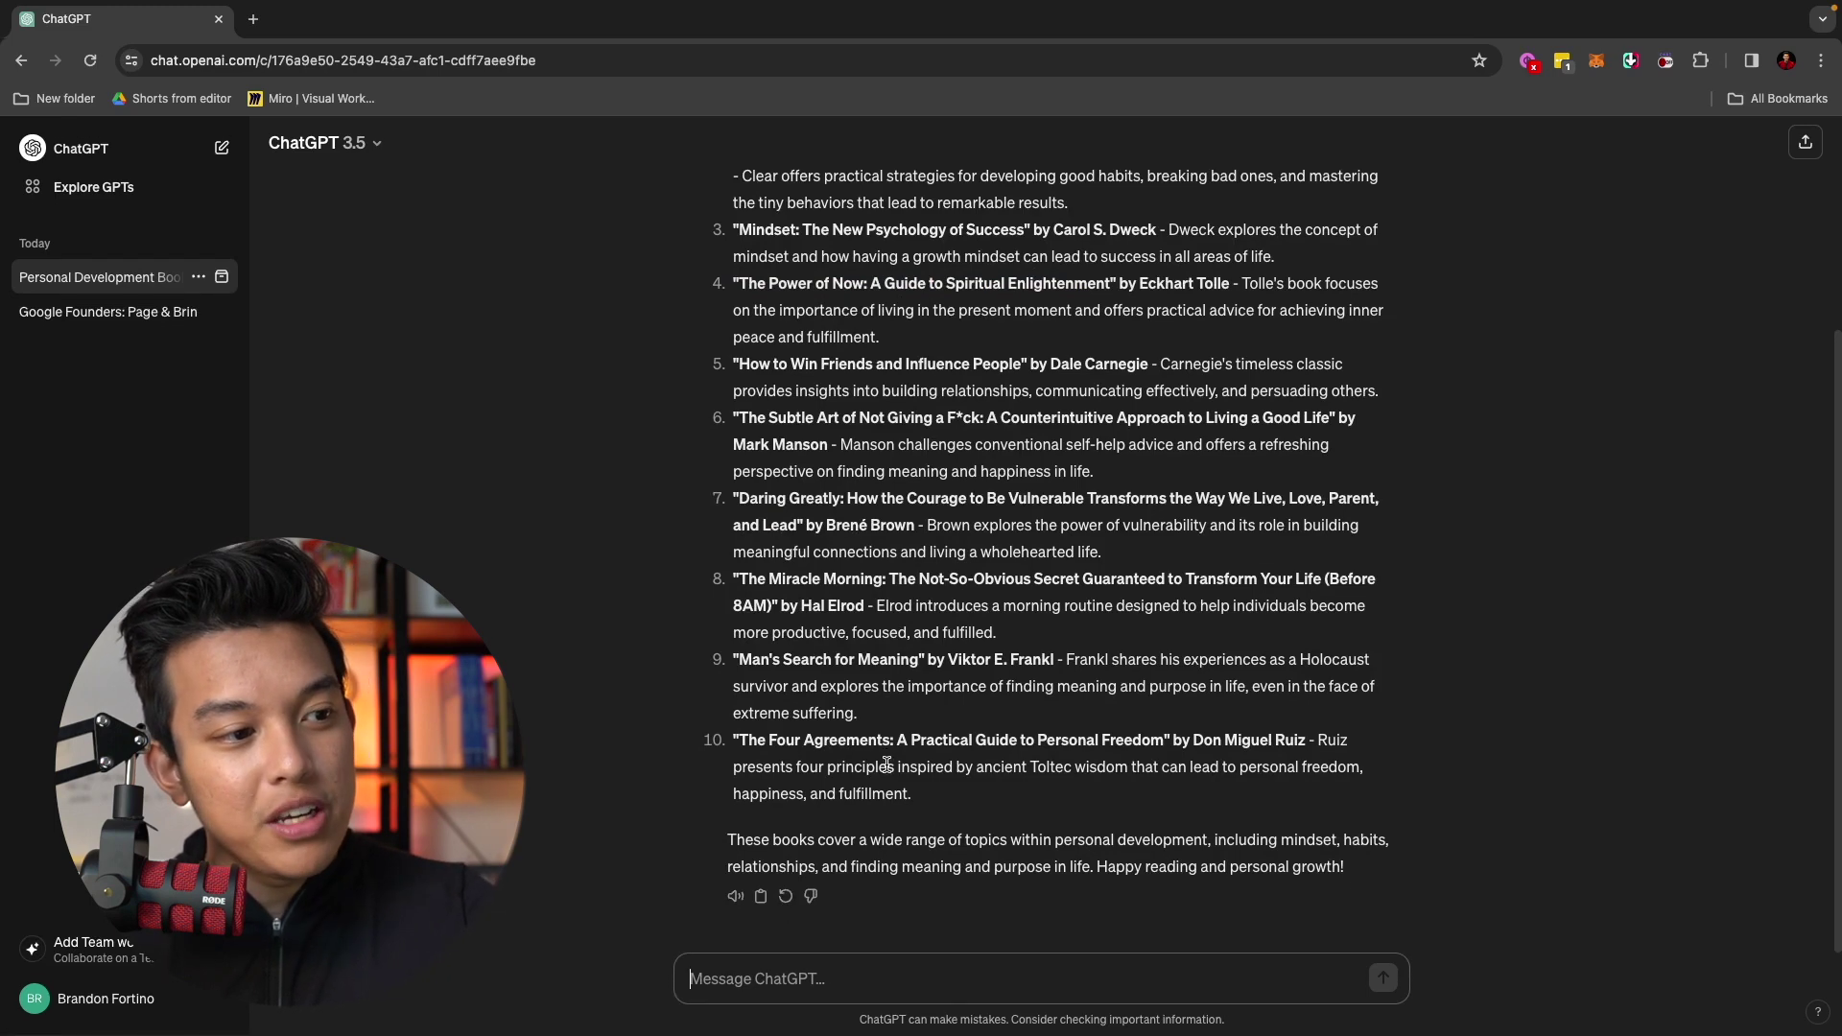
pyautogui.scroll(3, 888, 758)
pyautogui.scroll(-3, 889, 758)
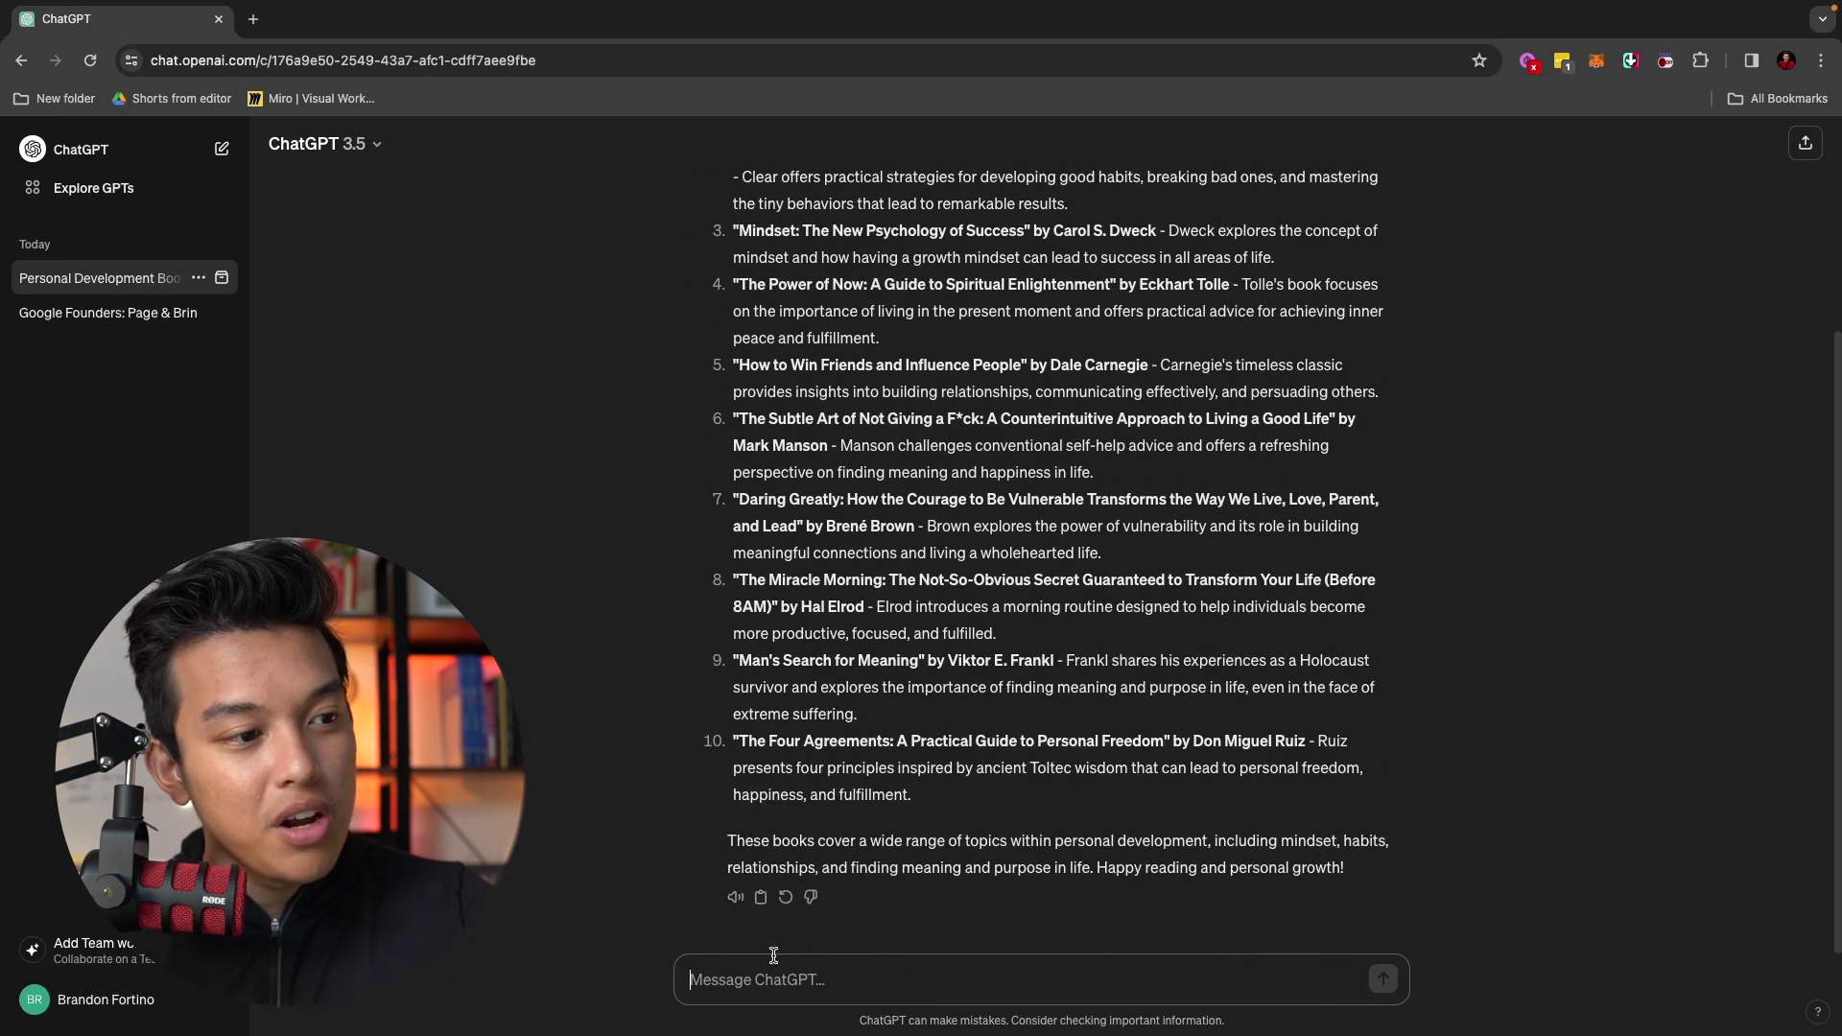
pyautogui.click(786, 898)
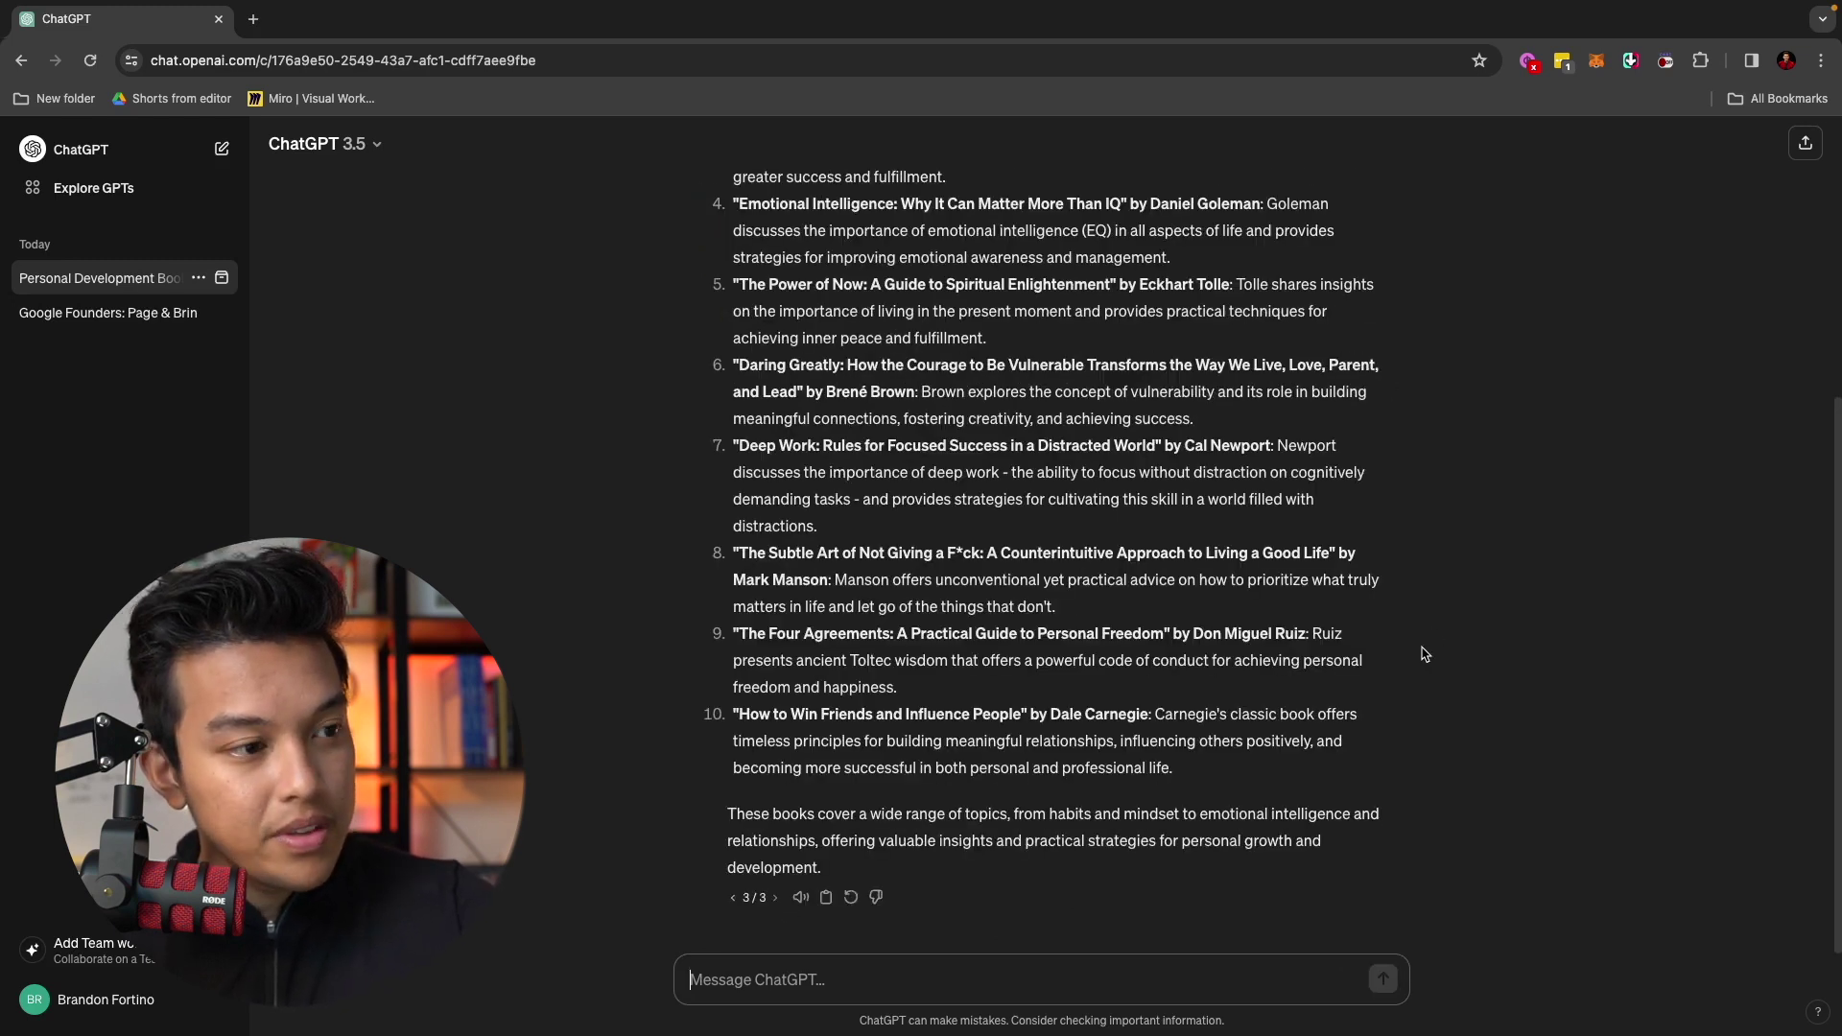
pyautogui.scroll(4, 1429, 642)
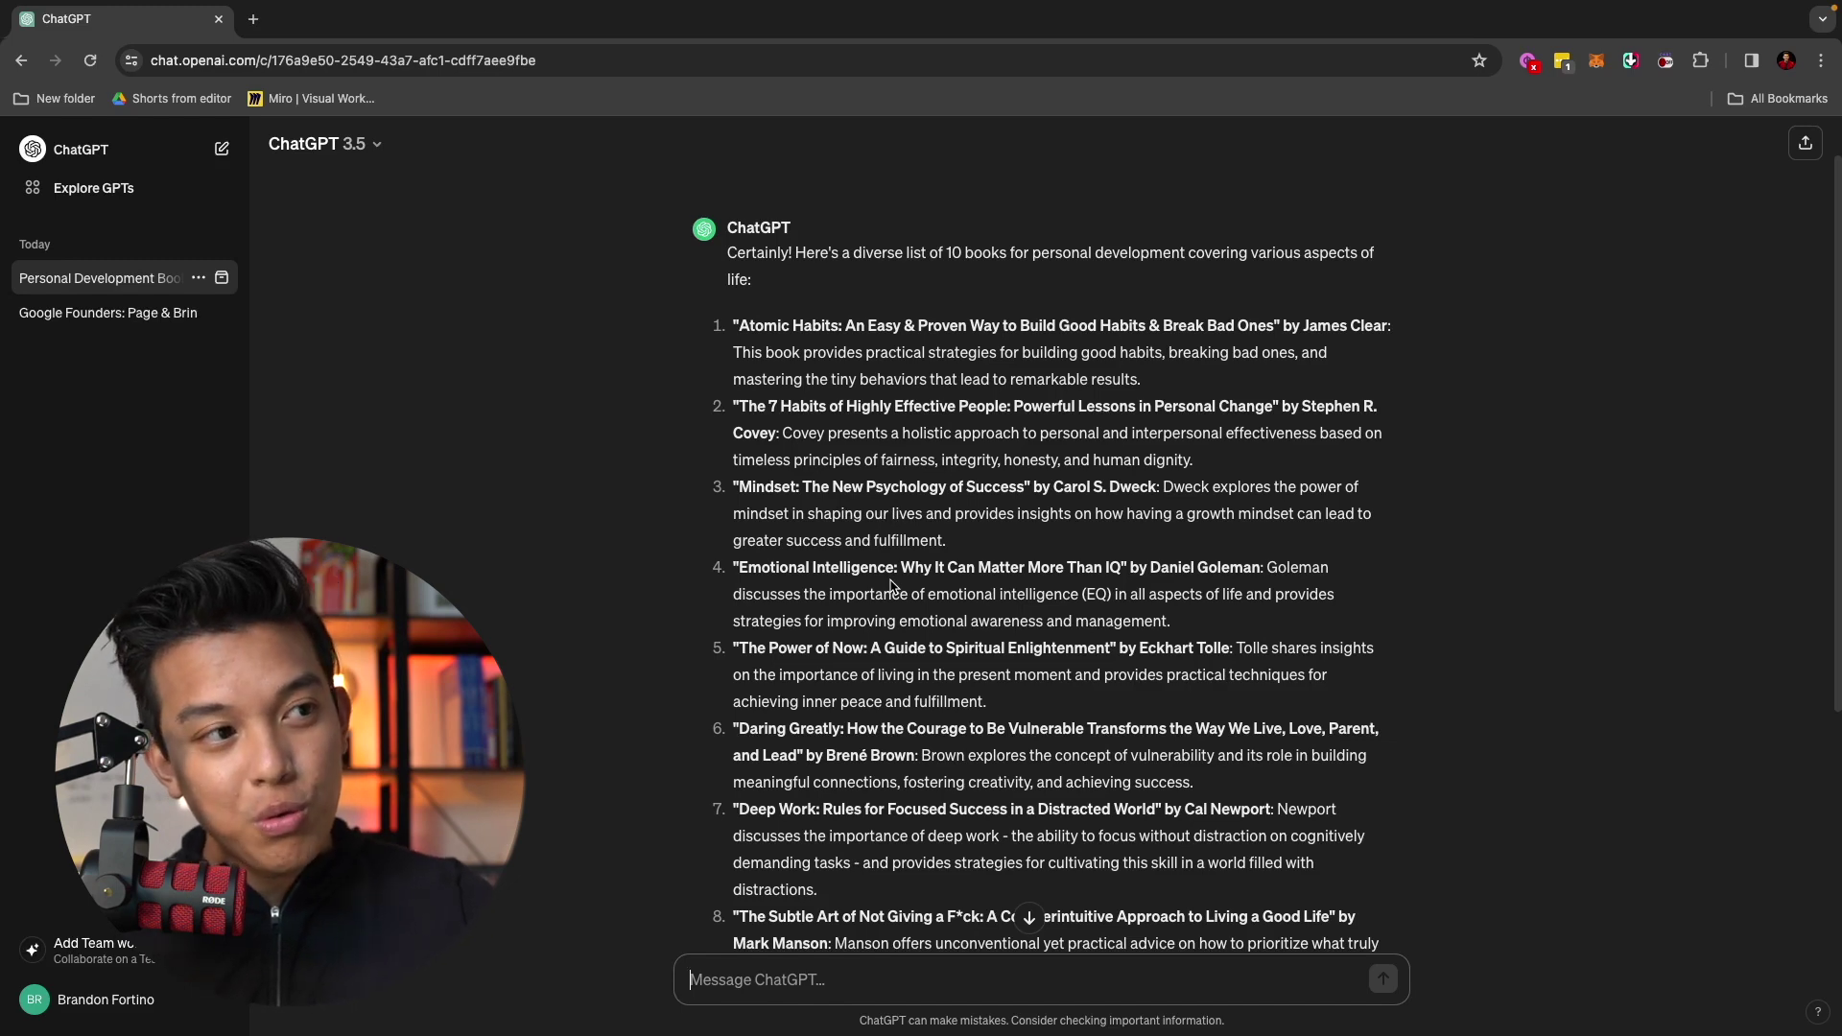
pyautogui.scroll(-4, 891, 586)
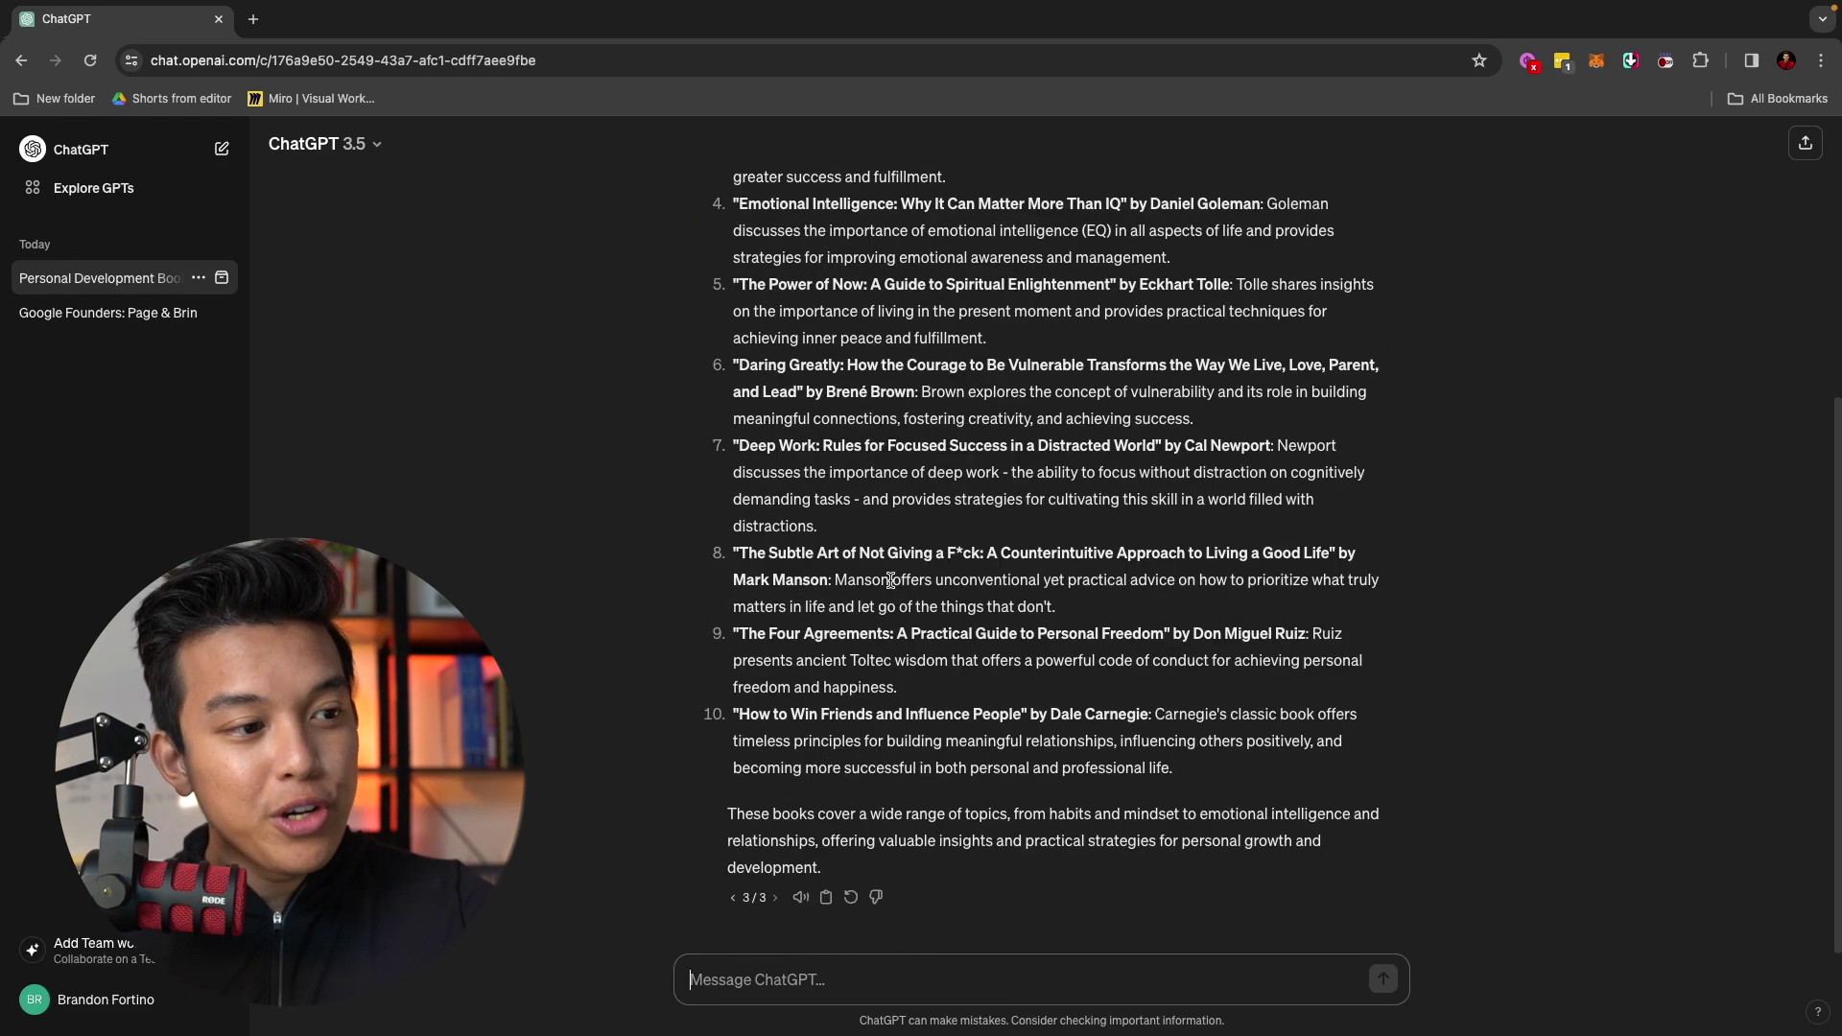
# Step back through the reply versions to the original 1/3 book list and scroll through it
pyautogui.click(732, 900)
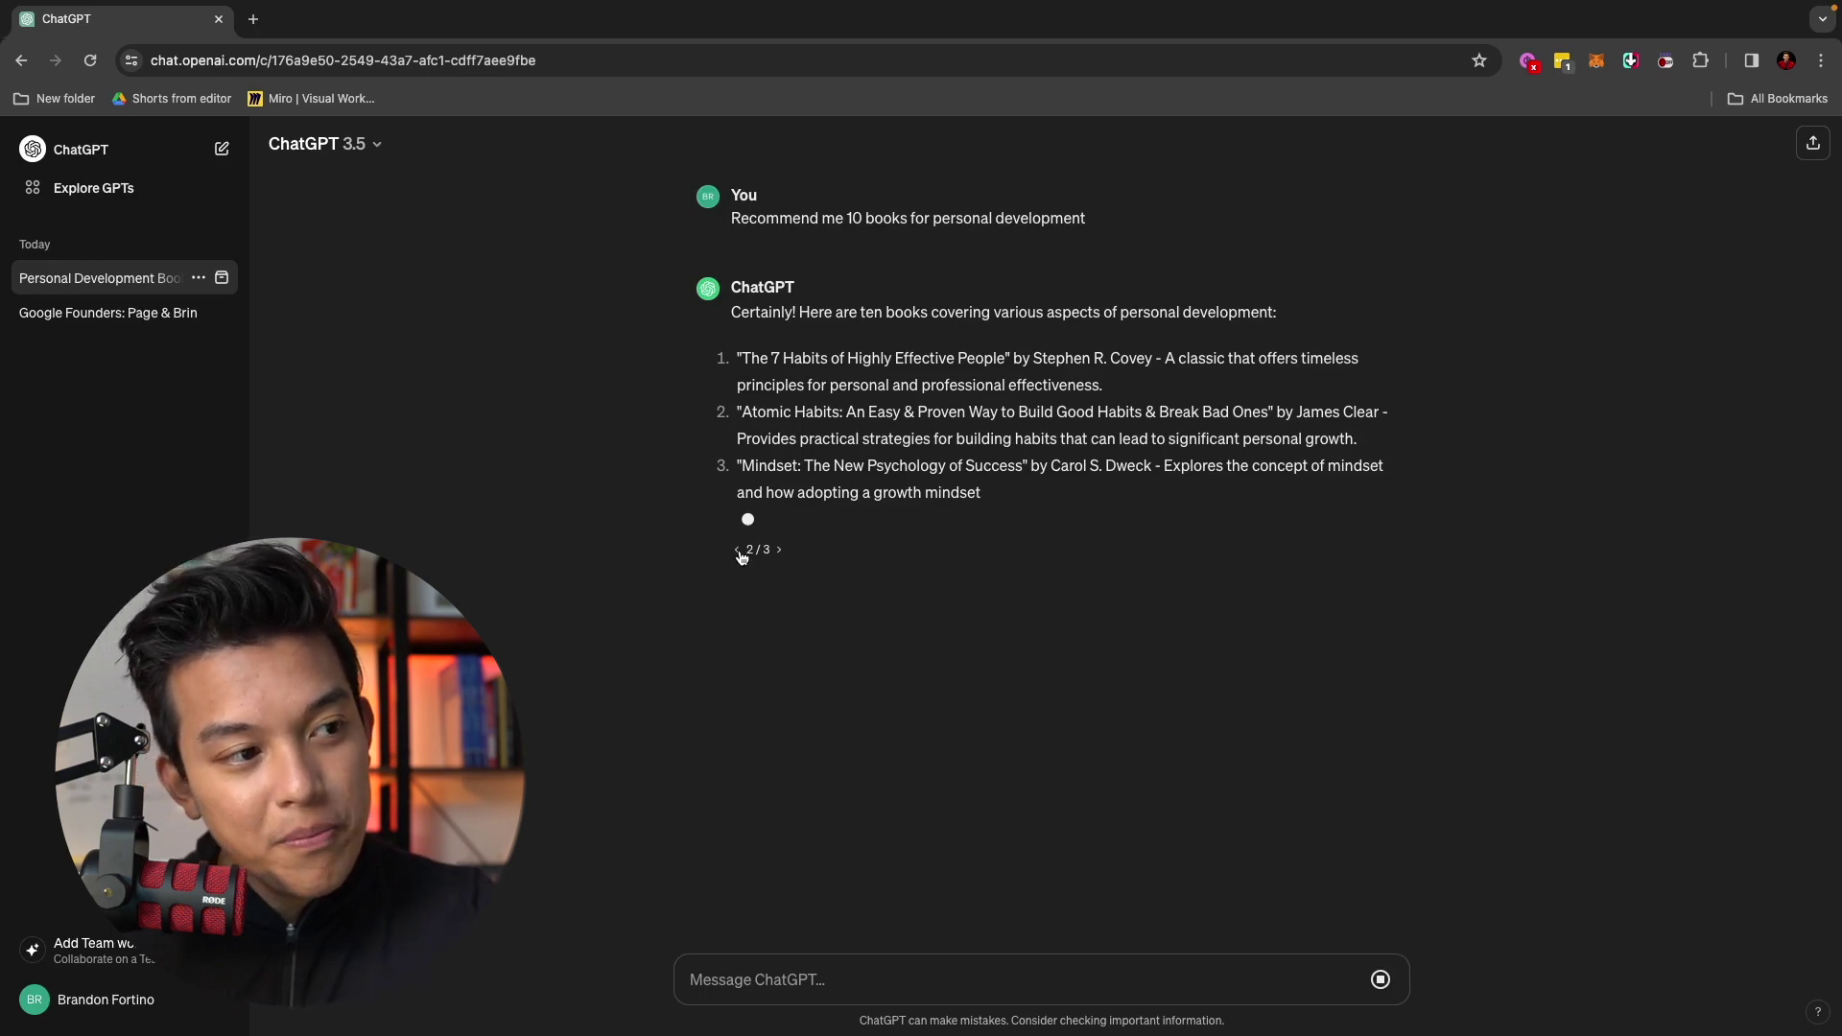
pyautogui.click(738, 550)
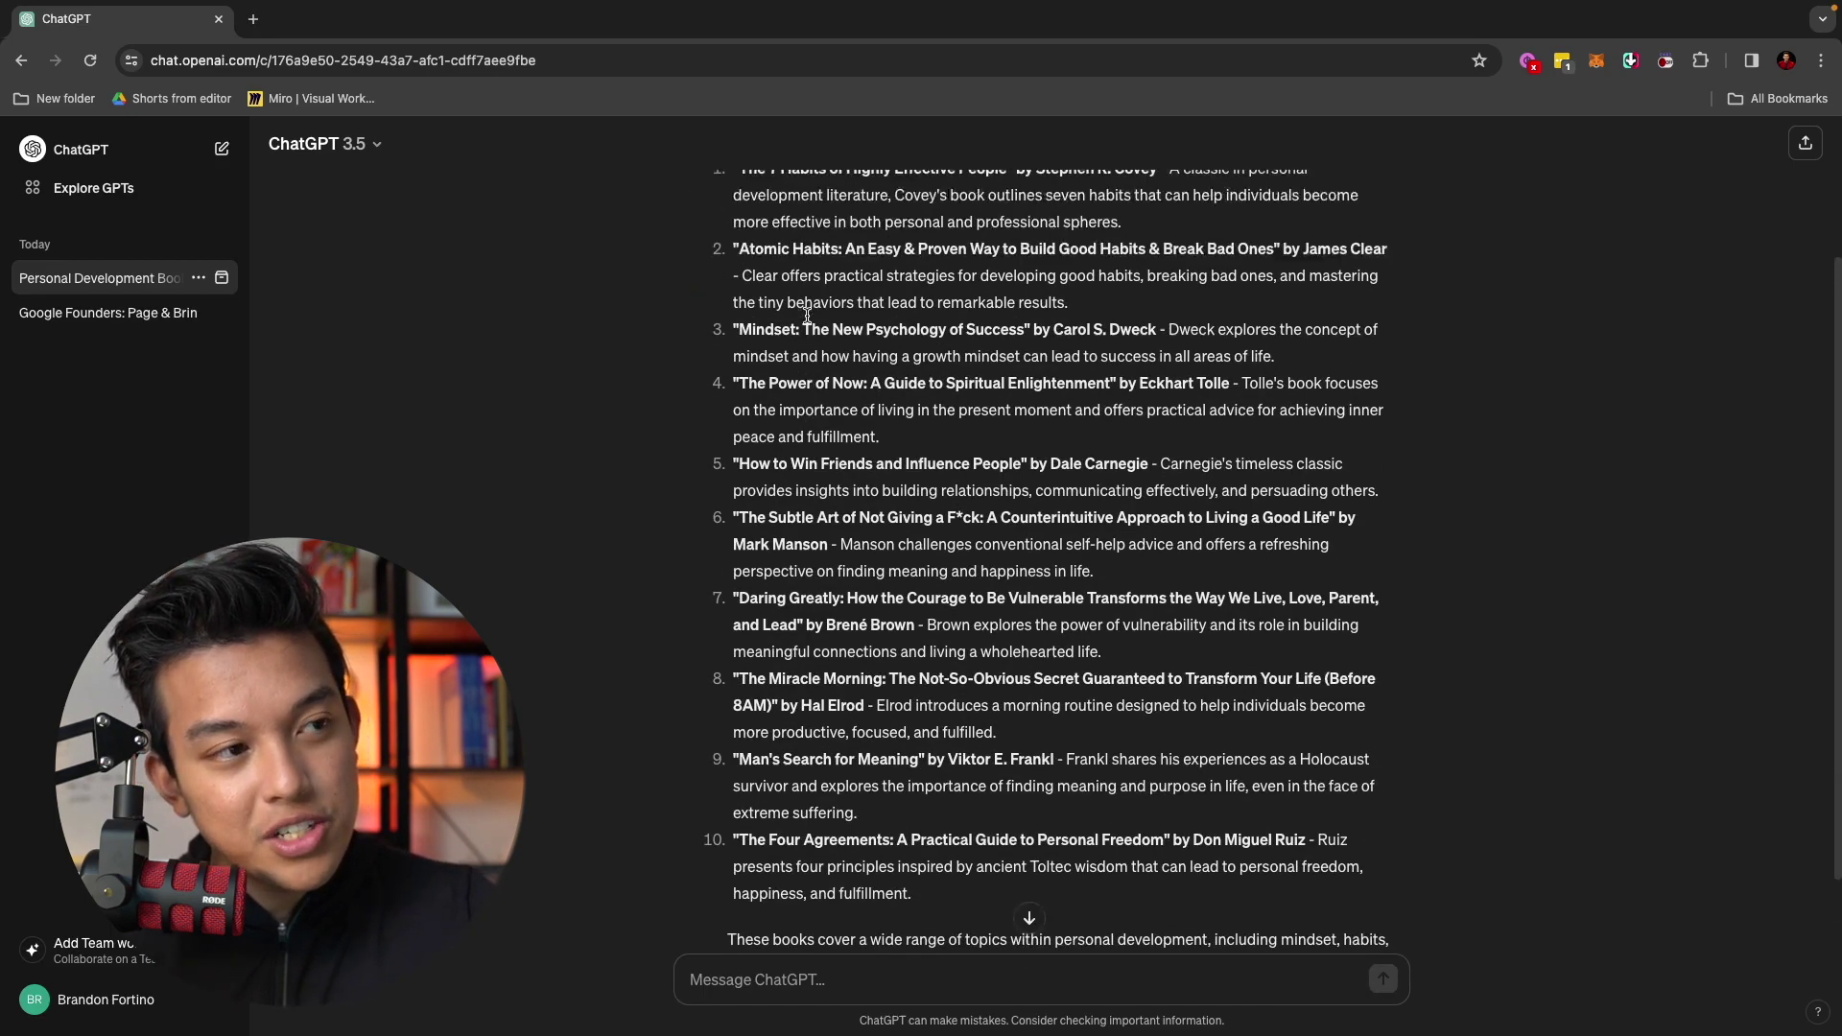
pyautogui.scroll(2, 807, 317)
pyautogui.scroll(-3, 784, 519)
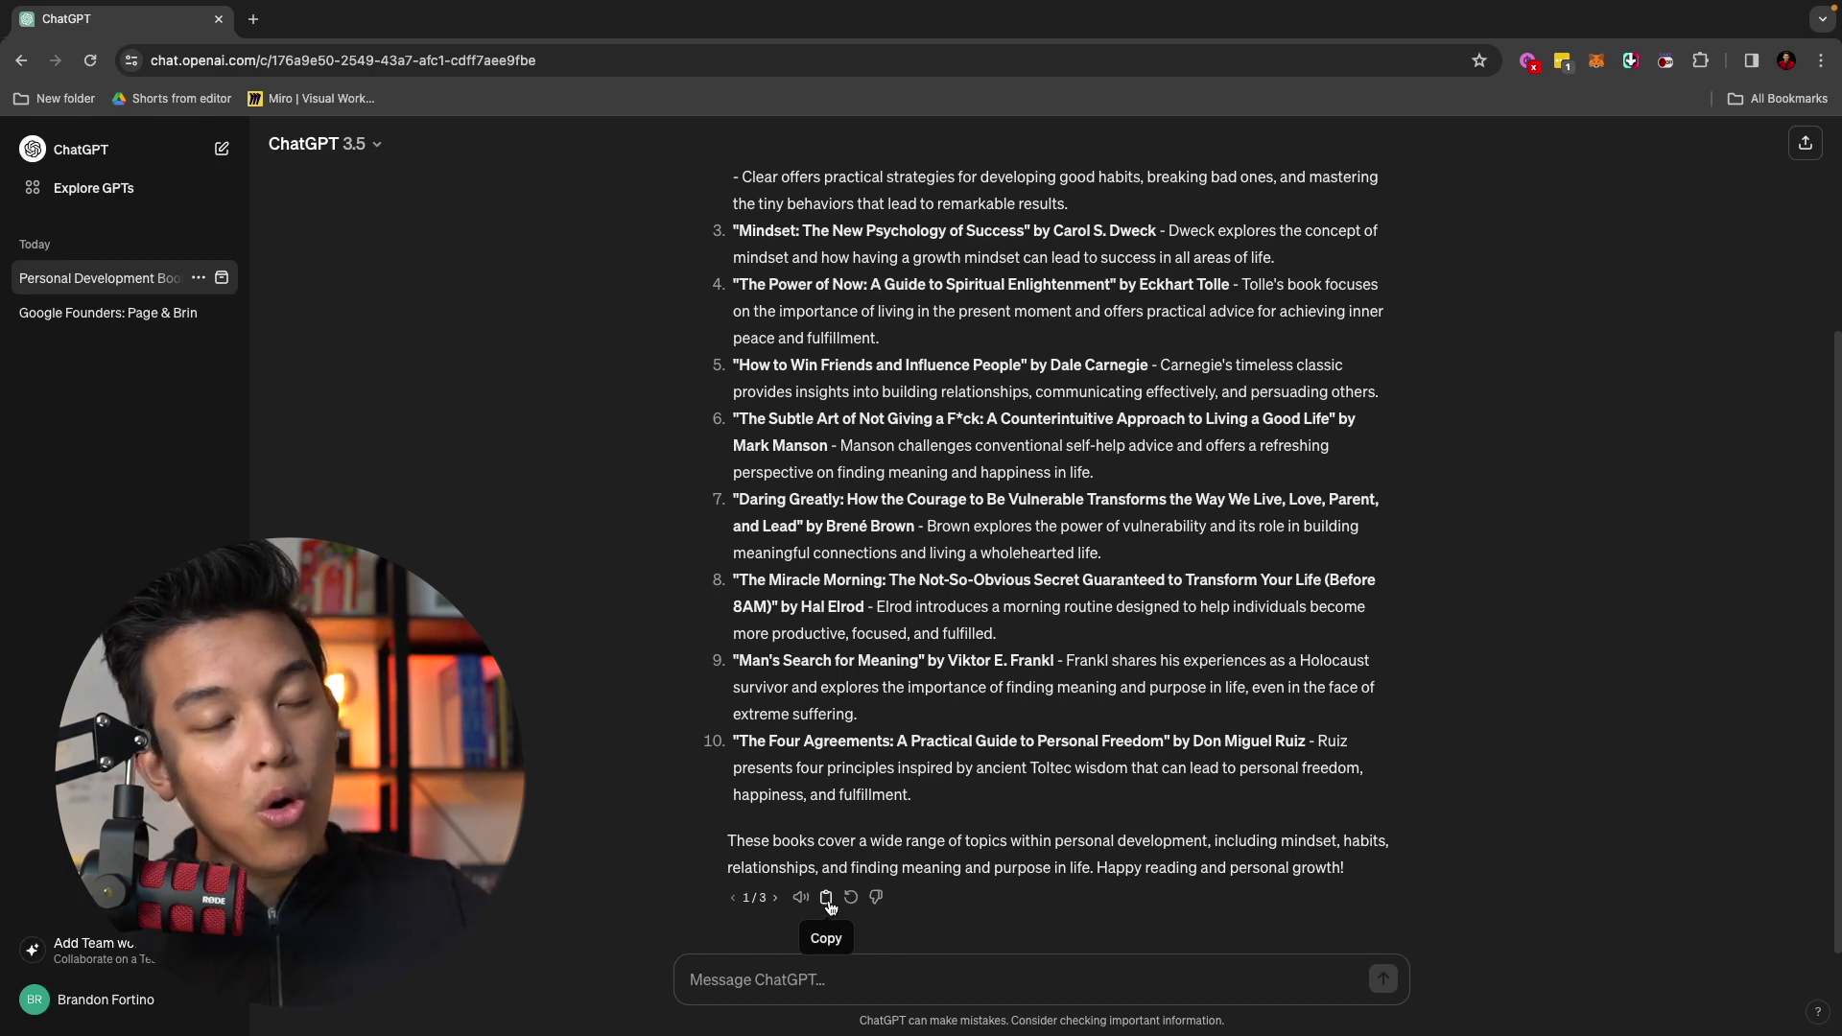
# Copy the full book-list reply to the clipboard
pyautogui.click(826, 898)
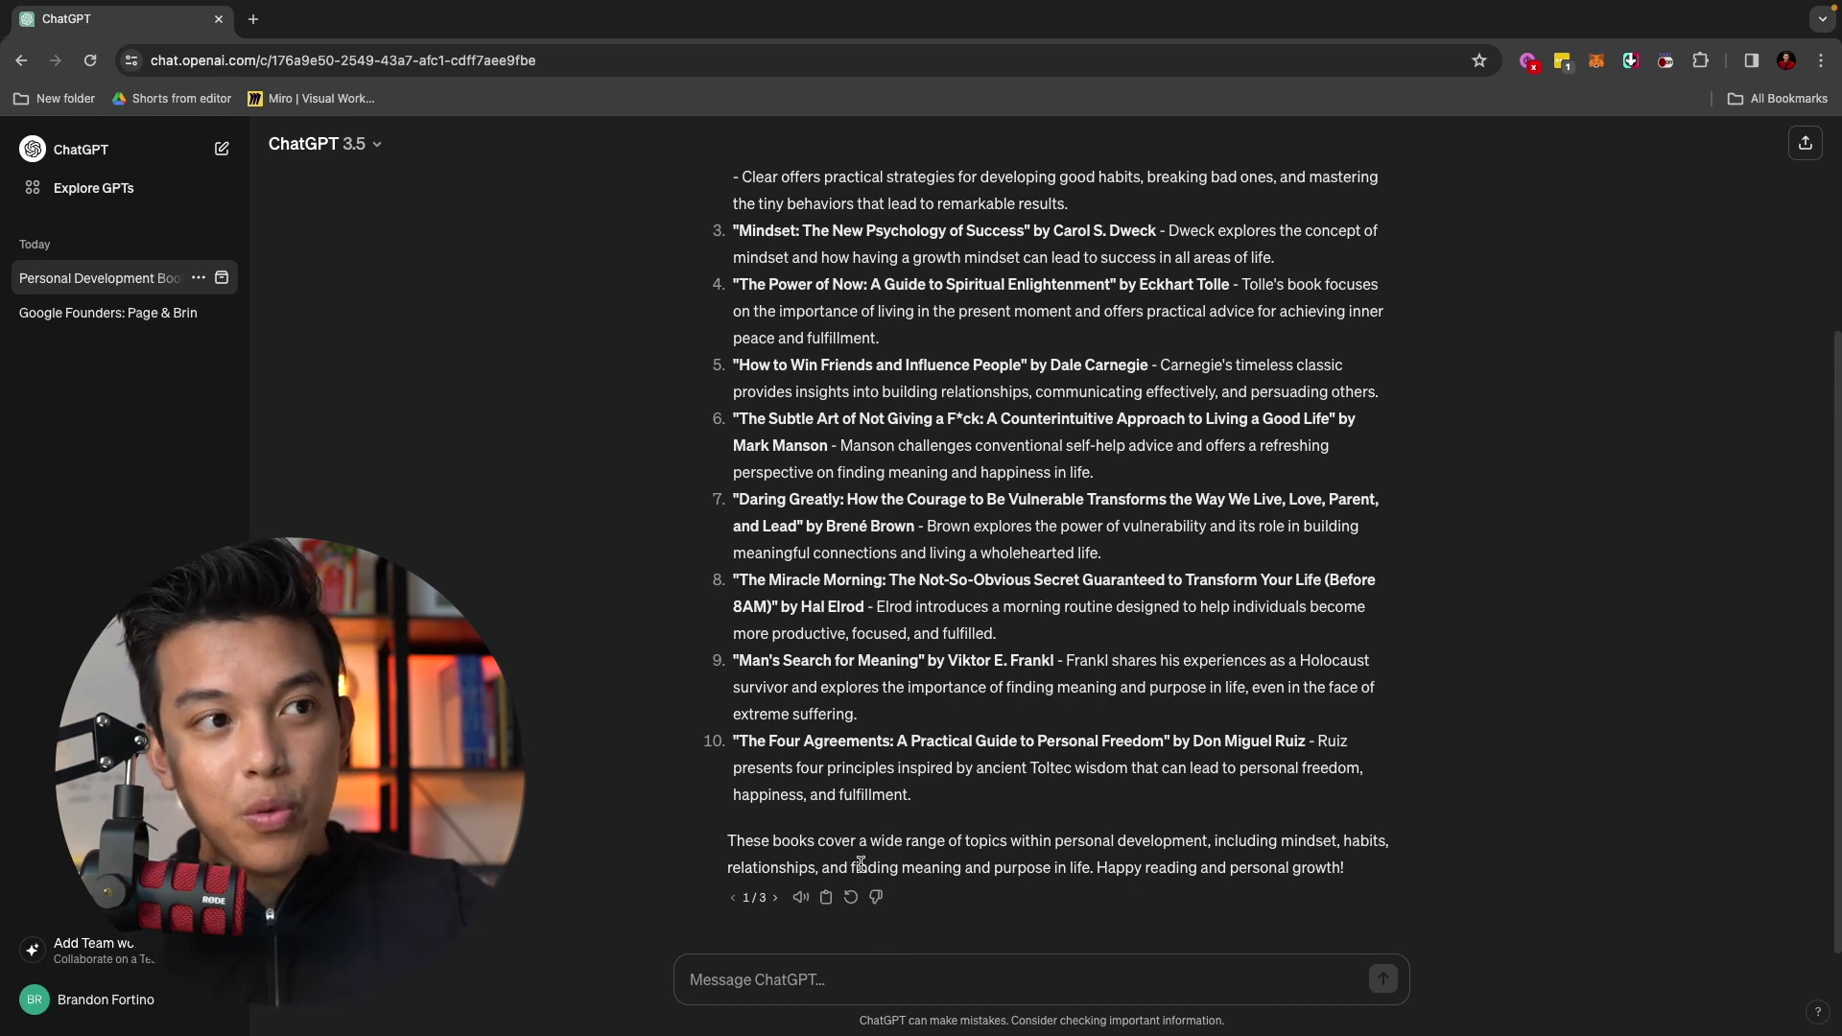
pyautogui.moveTo(1358, 879); pyautogui.dragTo(729, 165)
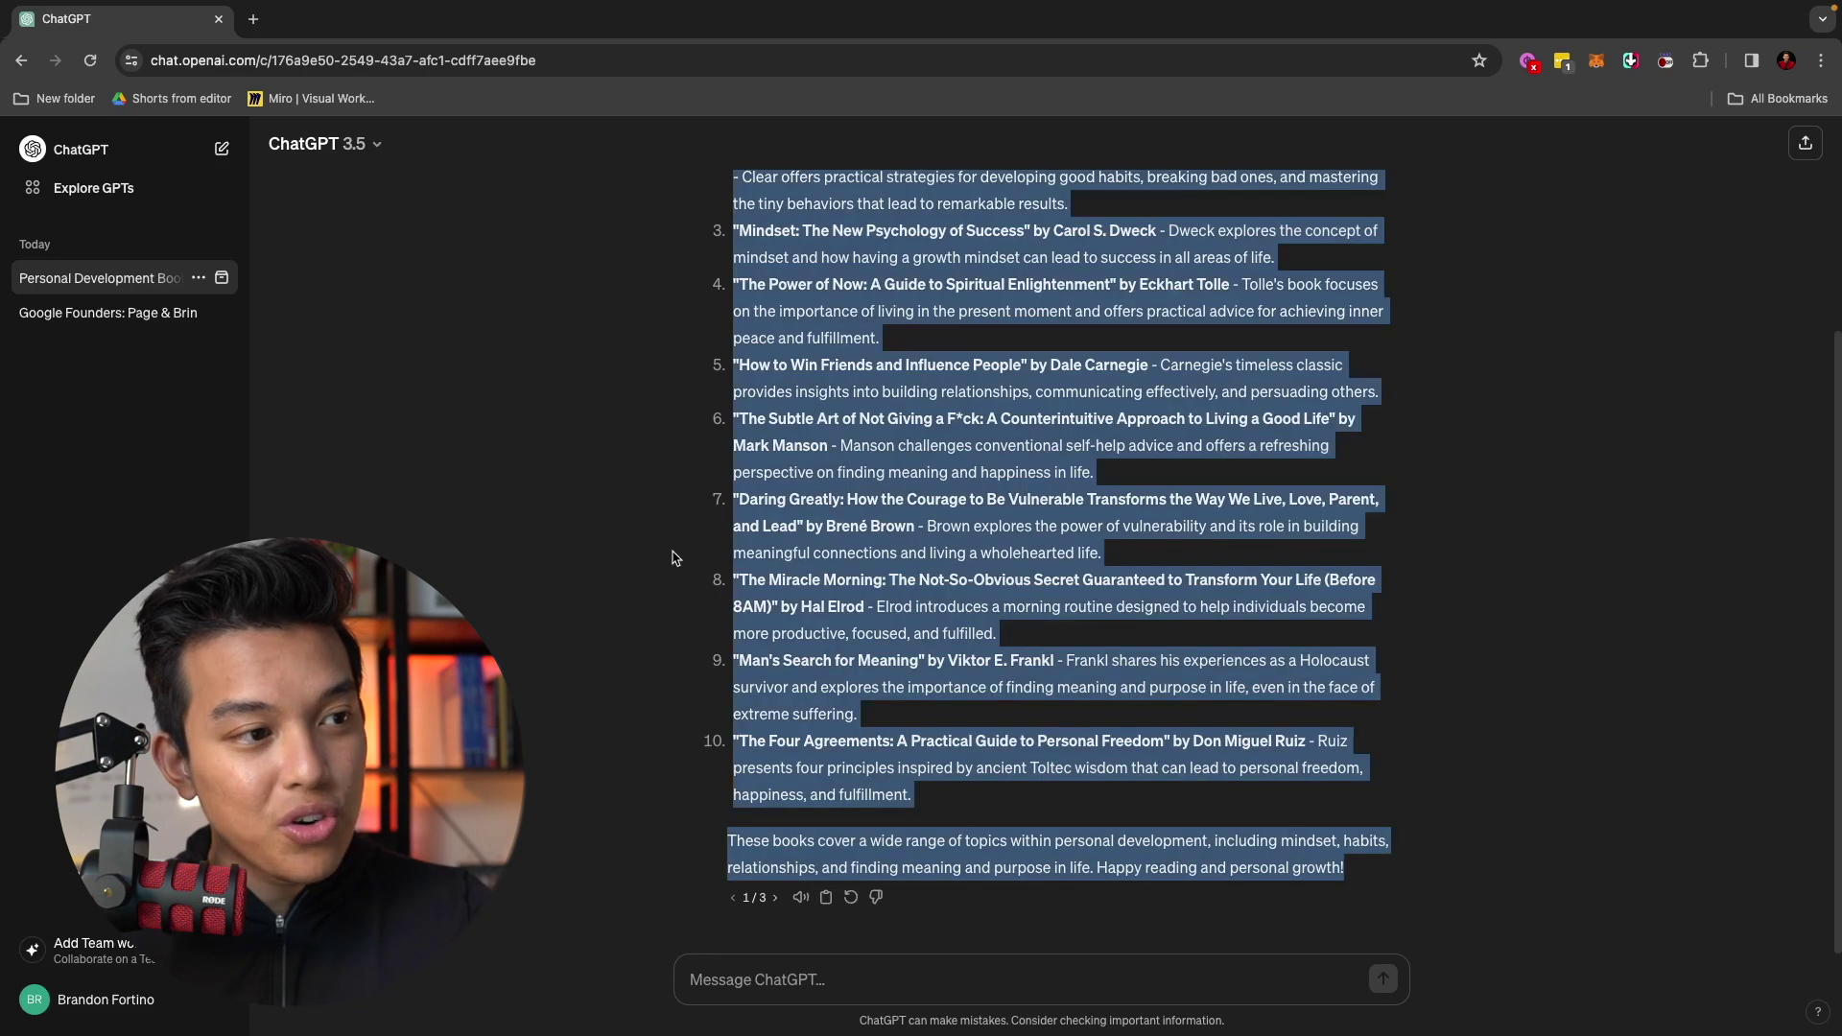
pyautogui.click(816, 622)
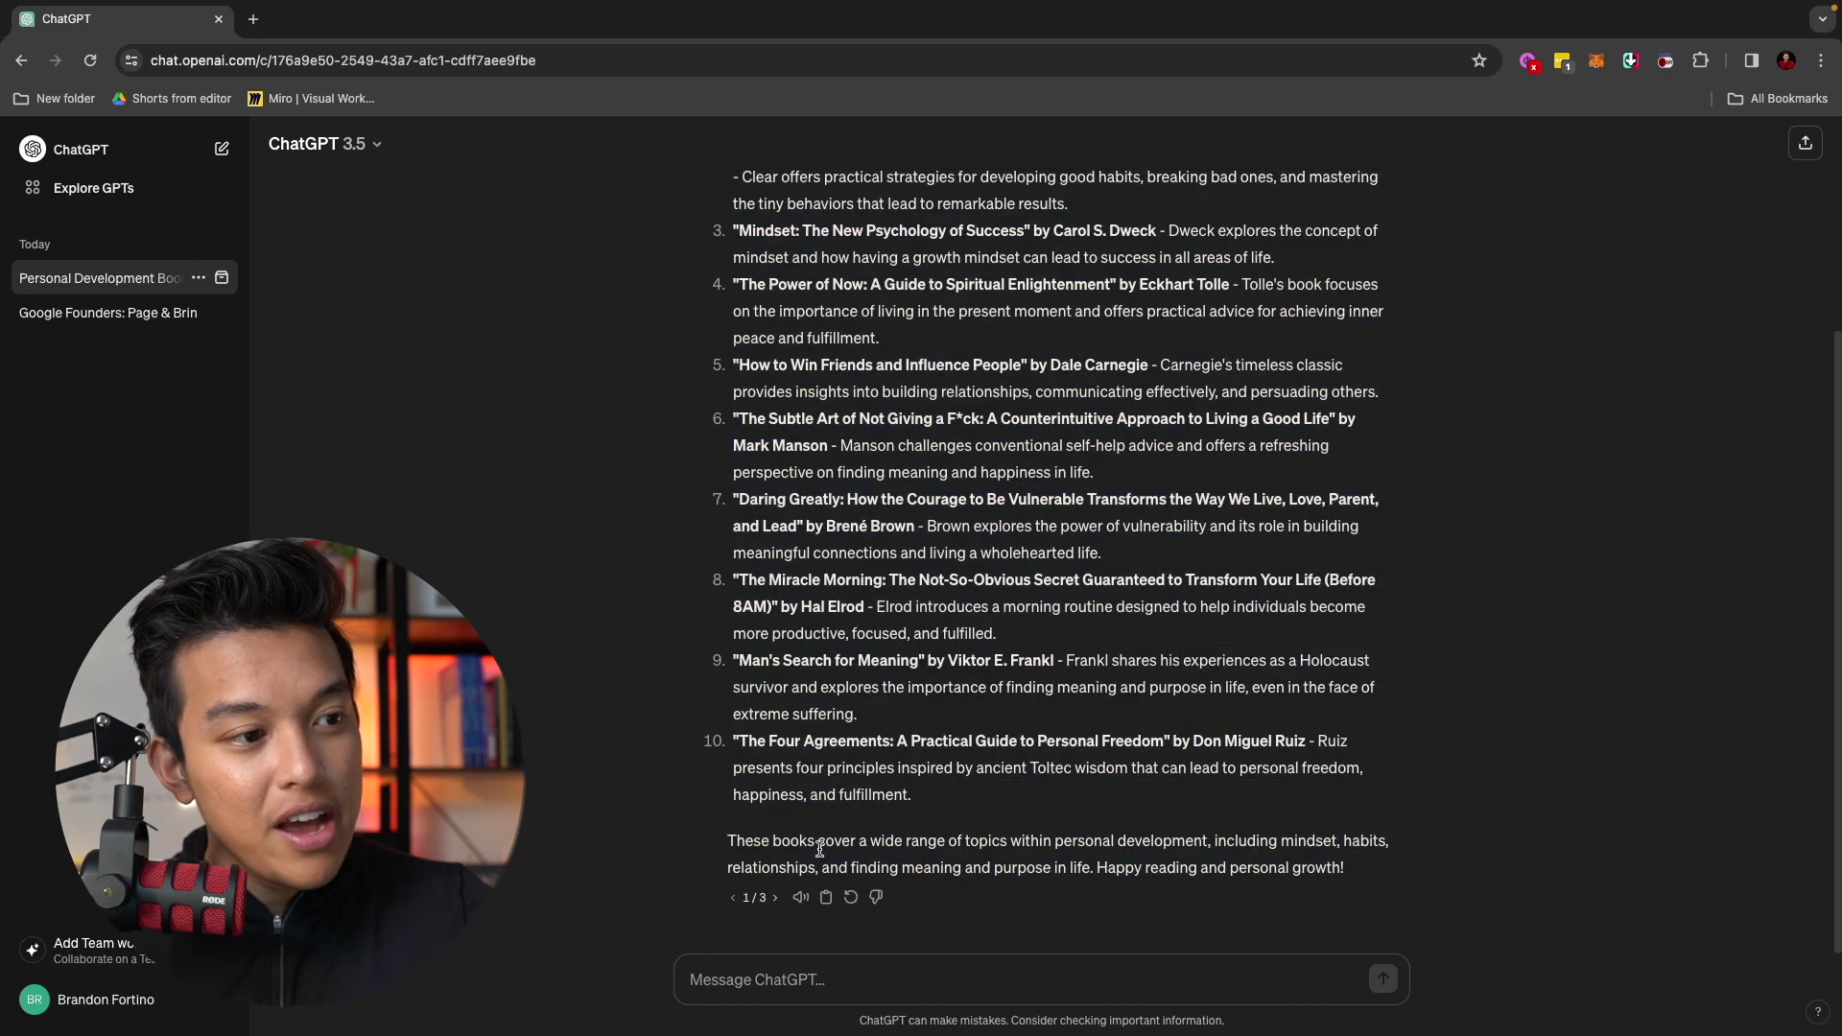
pyautogui.click(829, 903)
# Paste the copied reply into the message box, then select it all and replace it with a backslash
pyautogui.click(857, 979)
pyautogui.press('super+v')
pyautogui.click(880, 944)
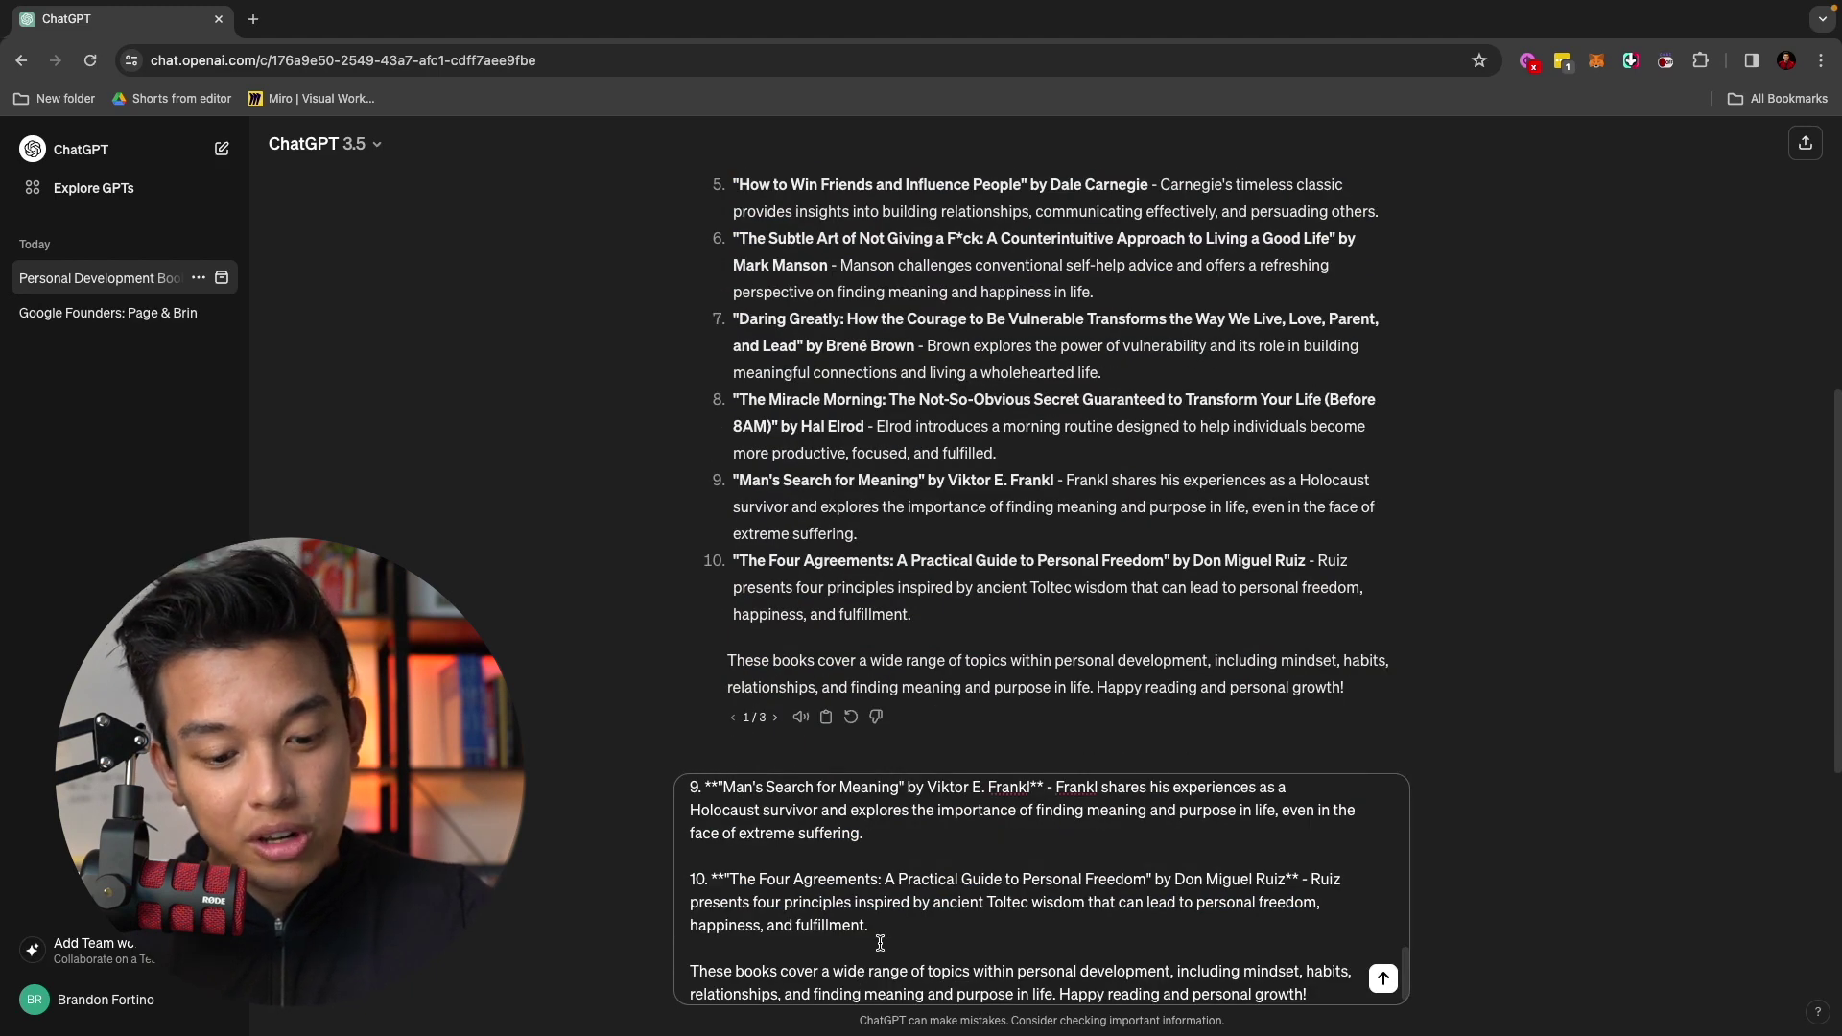
pyautogui.press('super+a')
pyautogui.write('\\')
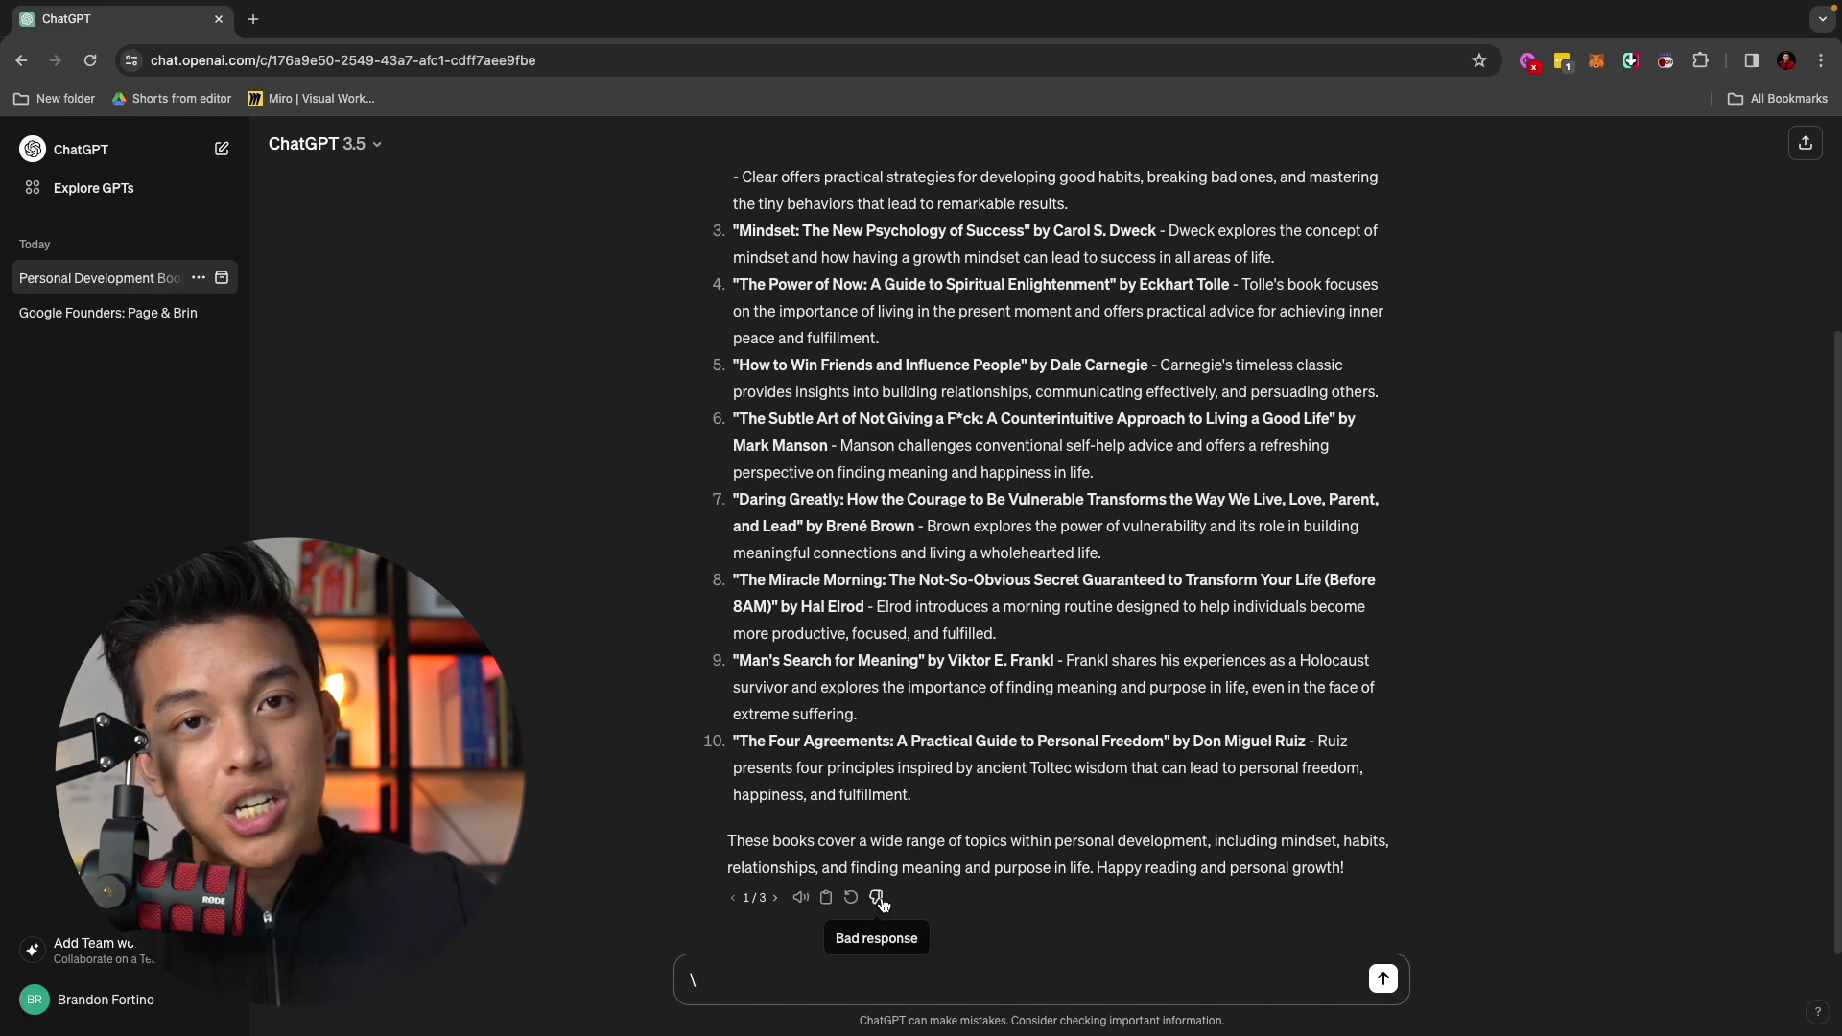
# Give the book-list reply a thumbs-down rating
pyautogui.click(877, 899)
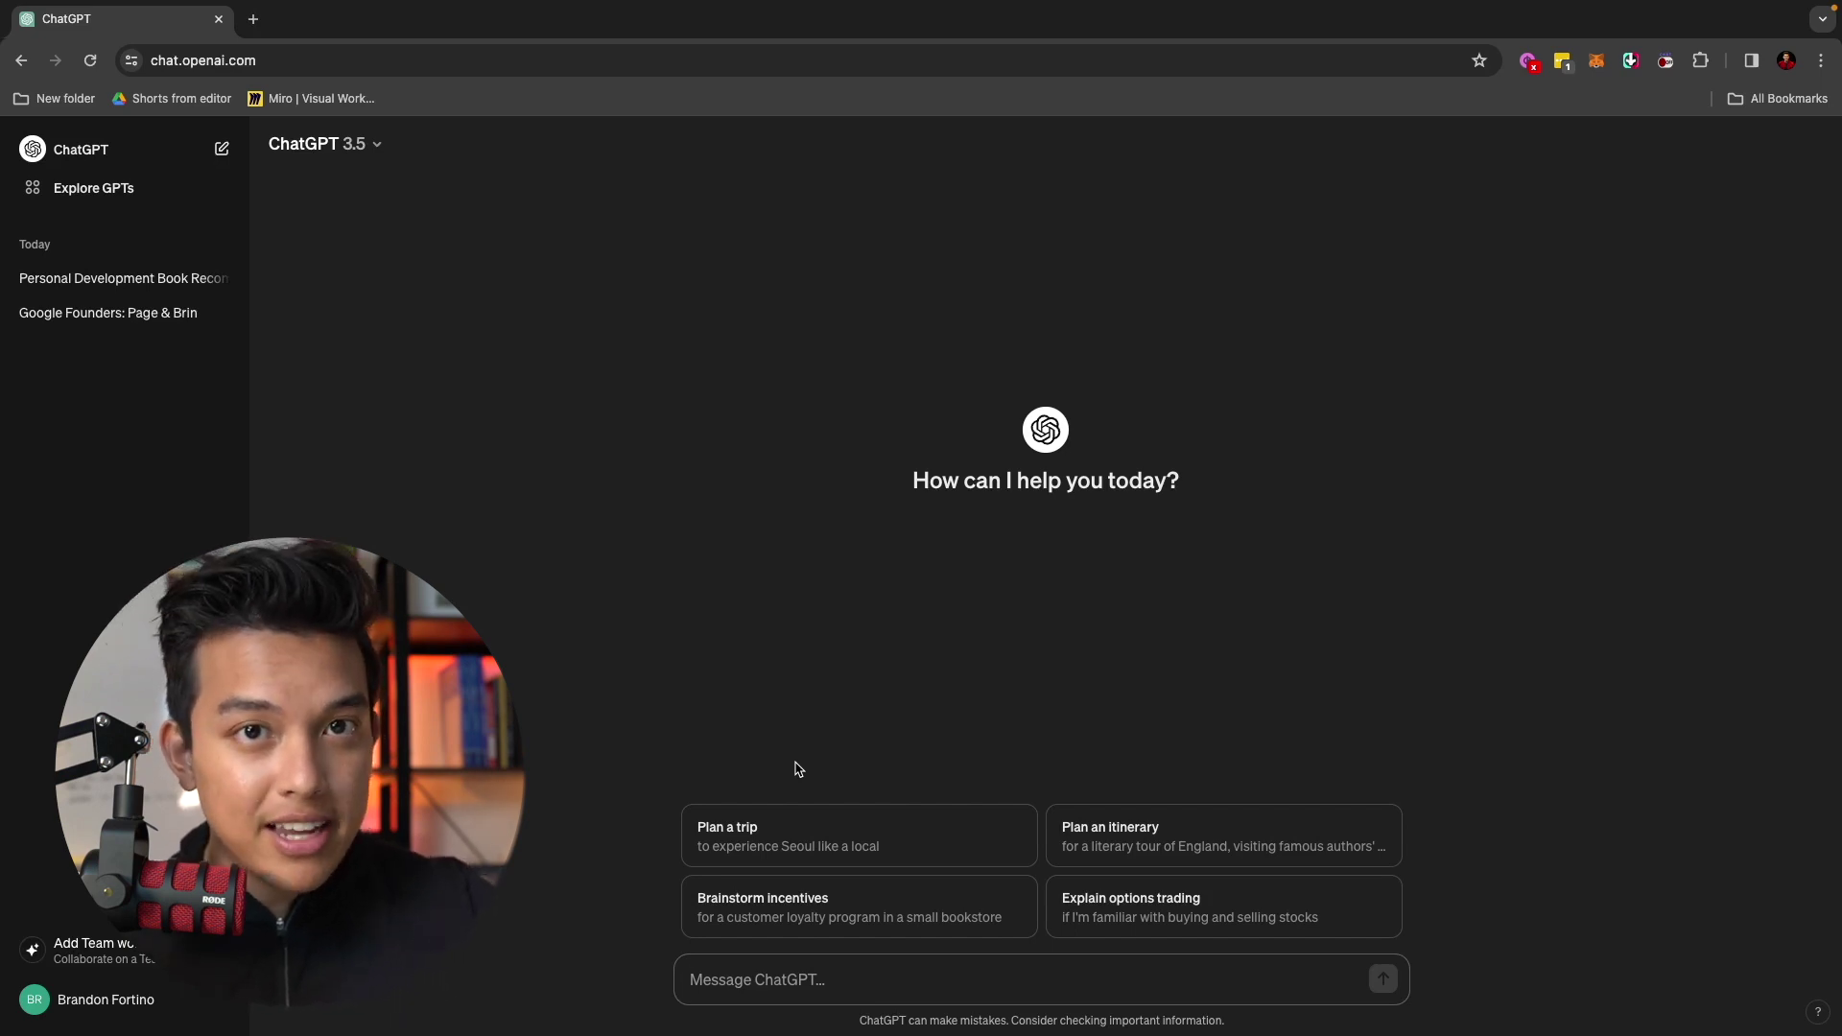
# Paste and send the Mexico hotel closest-beach question, then highlight the Spanish translation in the reply
pyautogui.hotkey('ctrl', 'v')
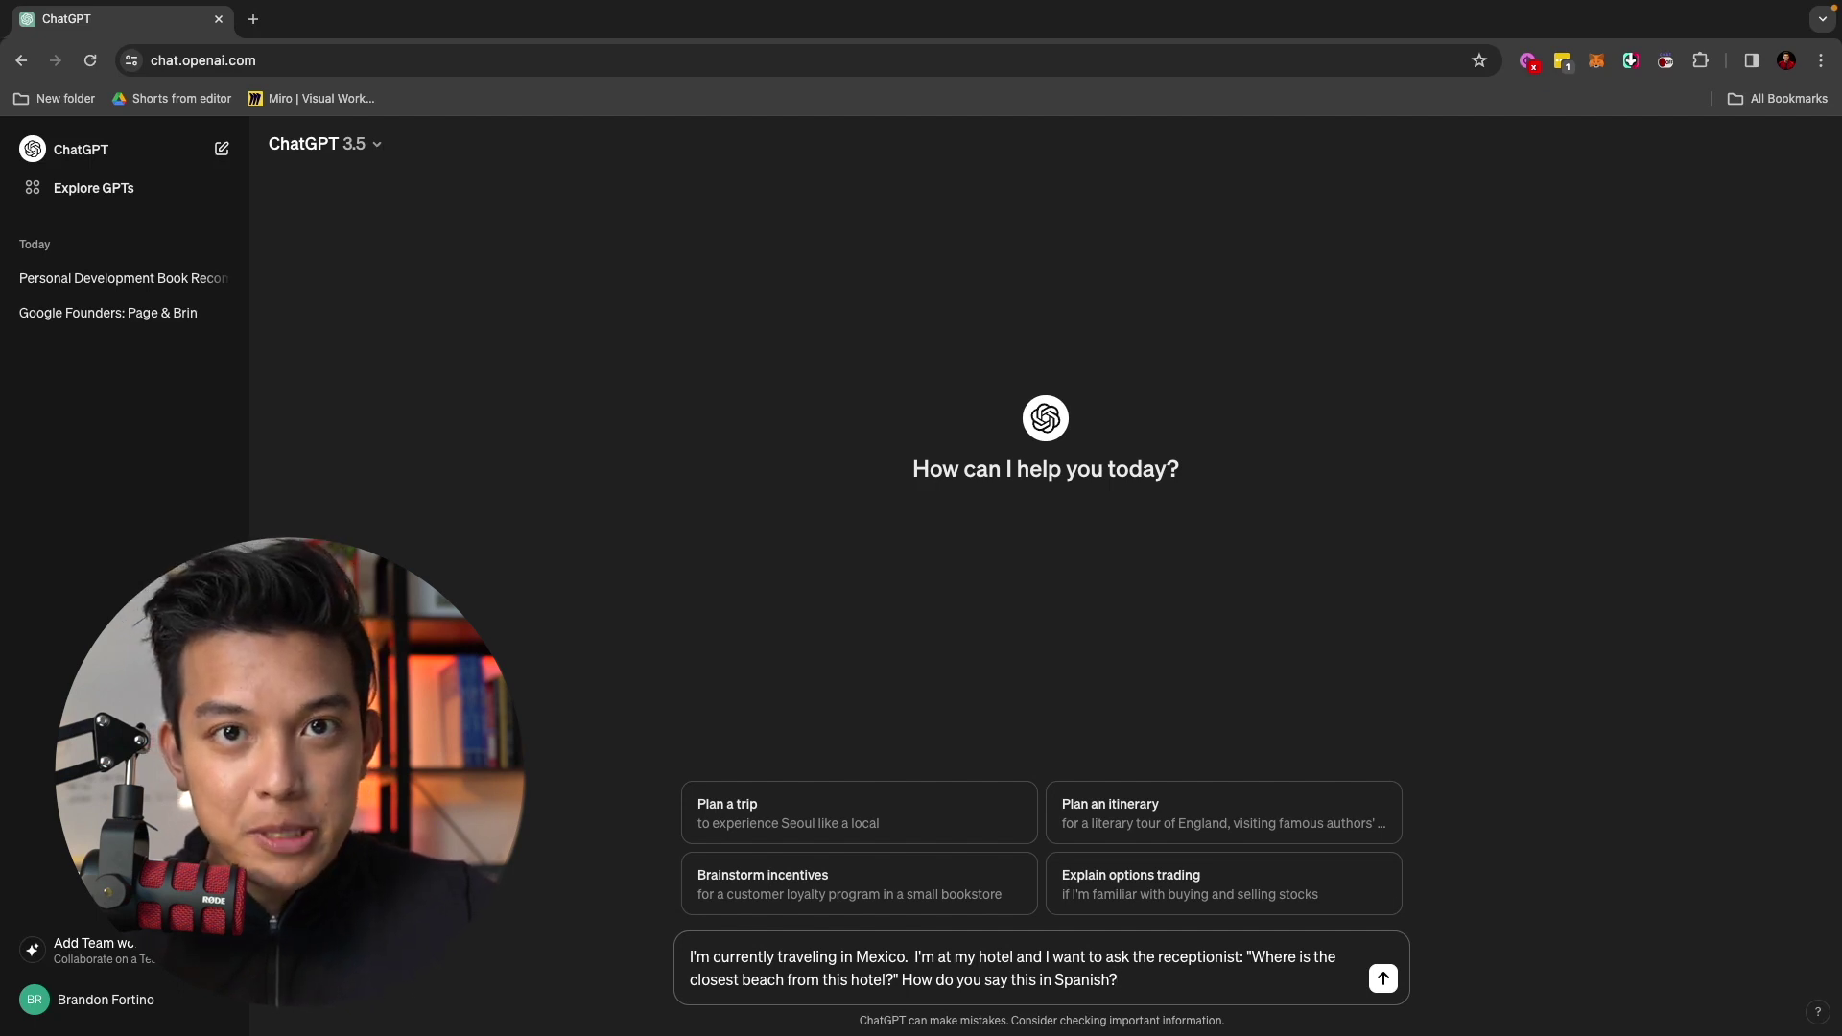
pyautogui.press('Return')
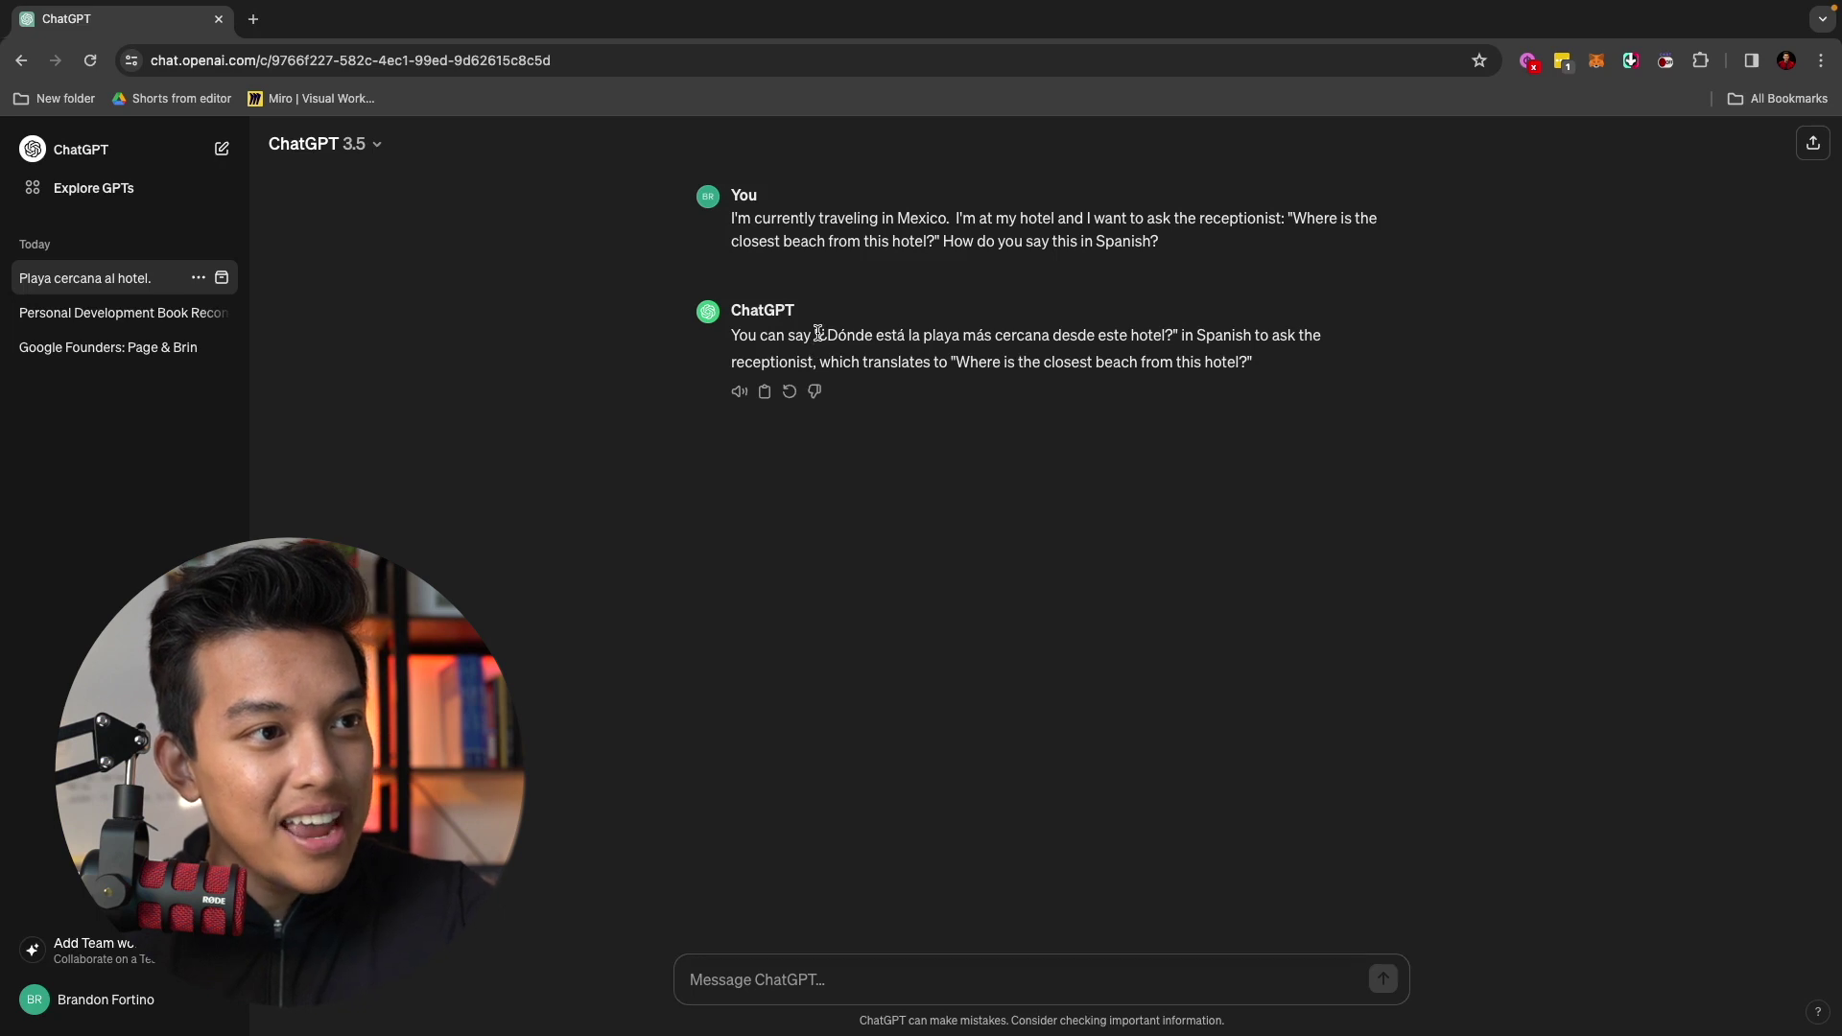
pyautogui.moveTo(819, 333); pyautogui.dragTo(1177, 339)
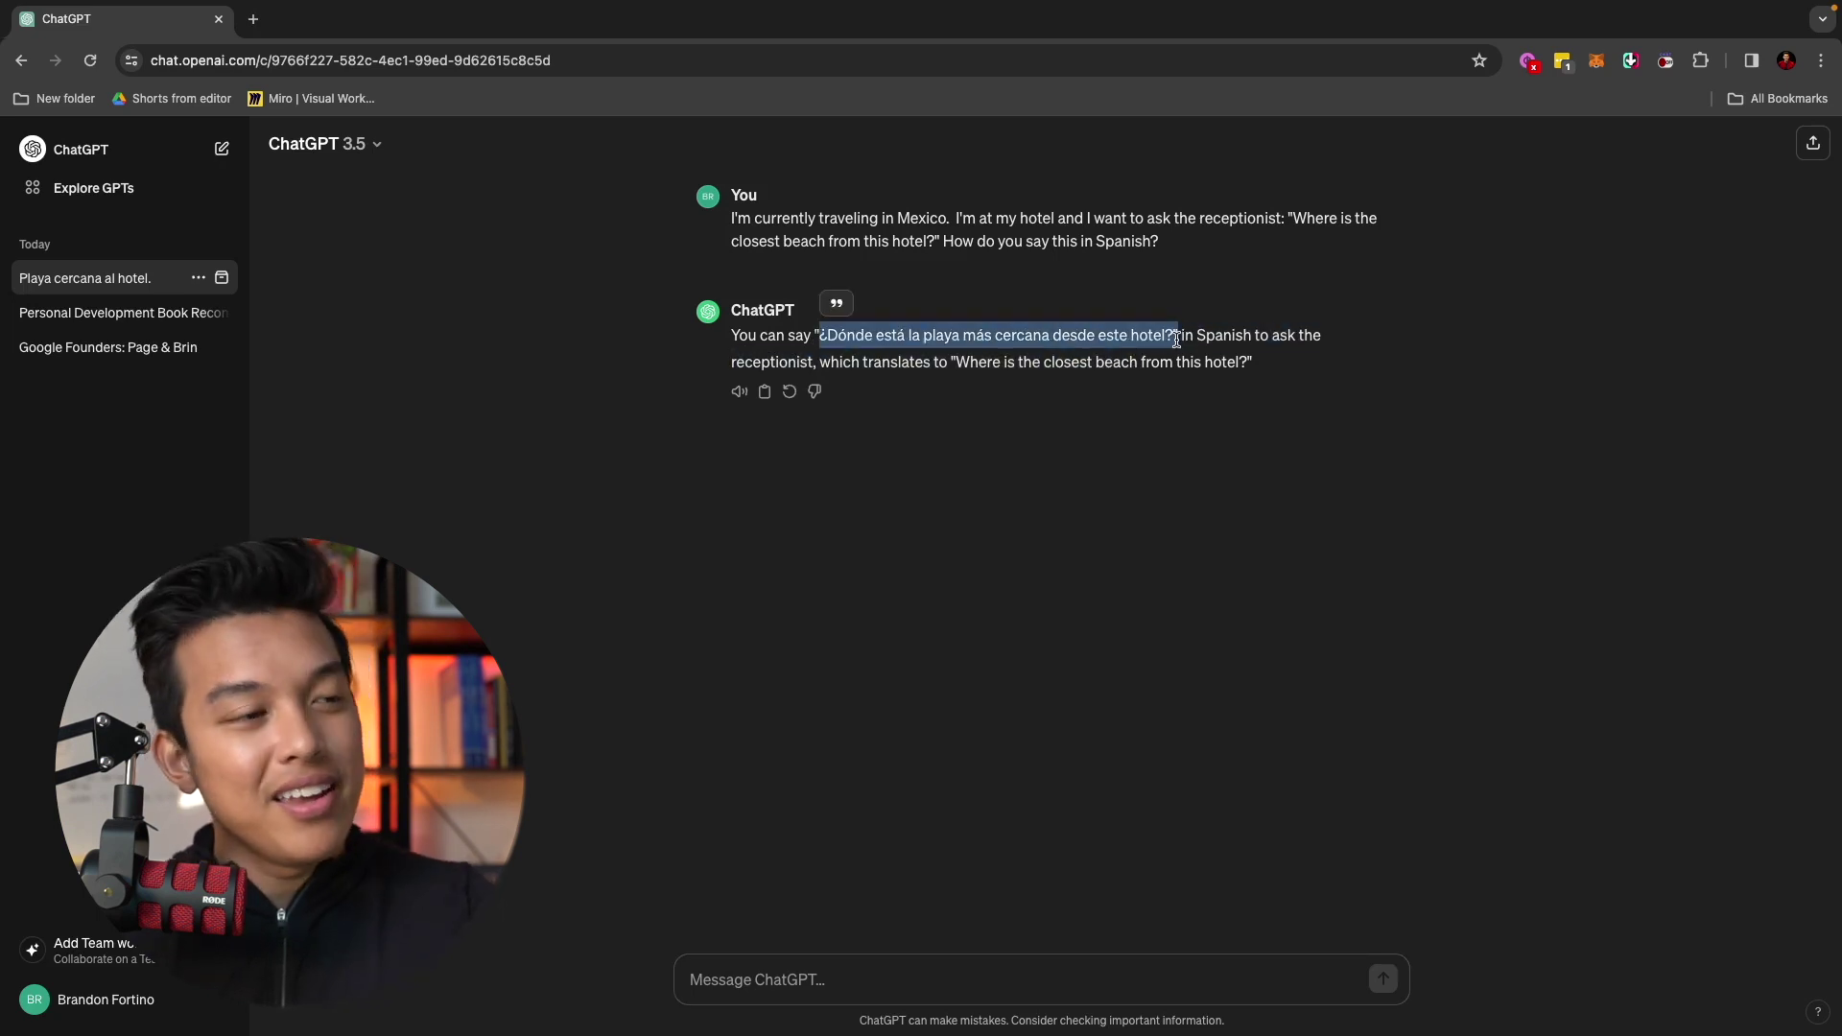
pyautogui.moveTo(1291, 218); pyautogui.dragTo(1323, 219)
pyautogui.click(1230, 389)
pyautogui.click(1072, 977)
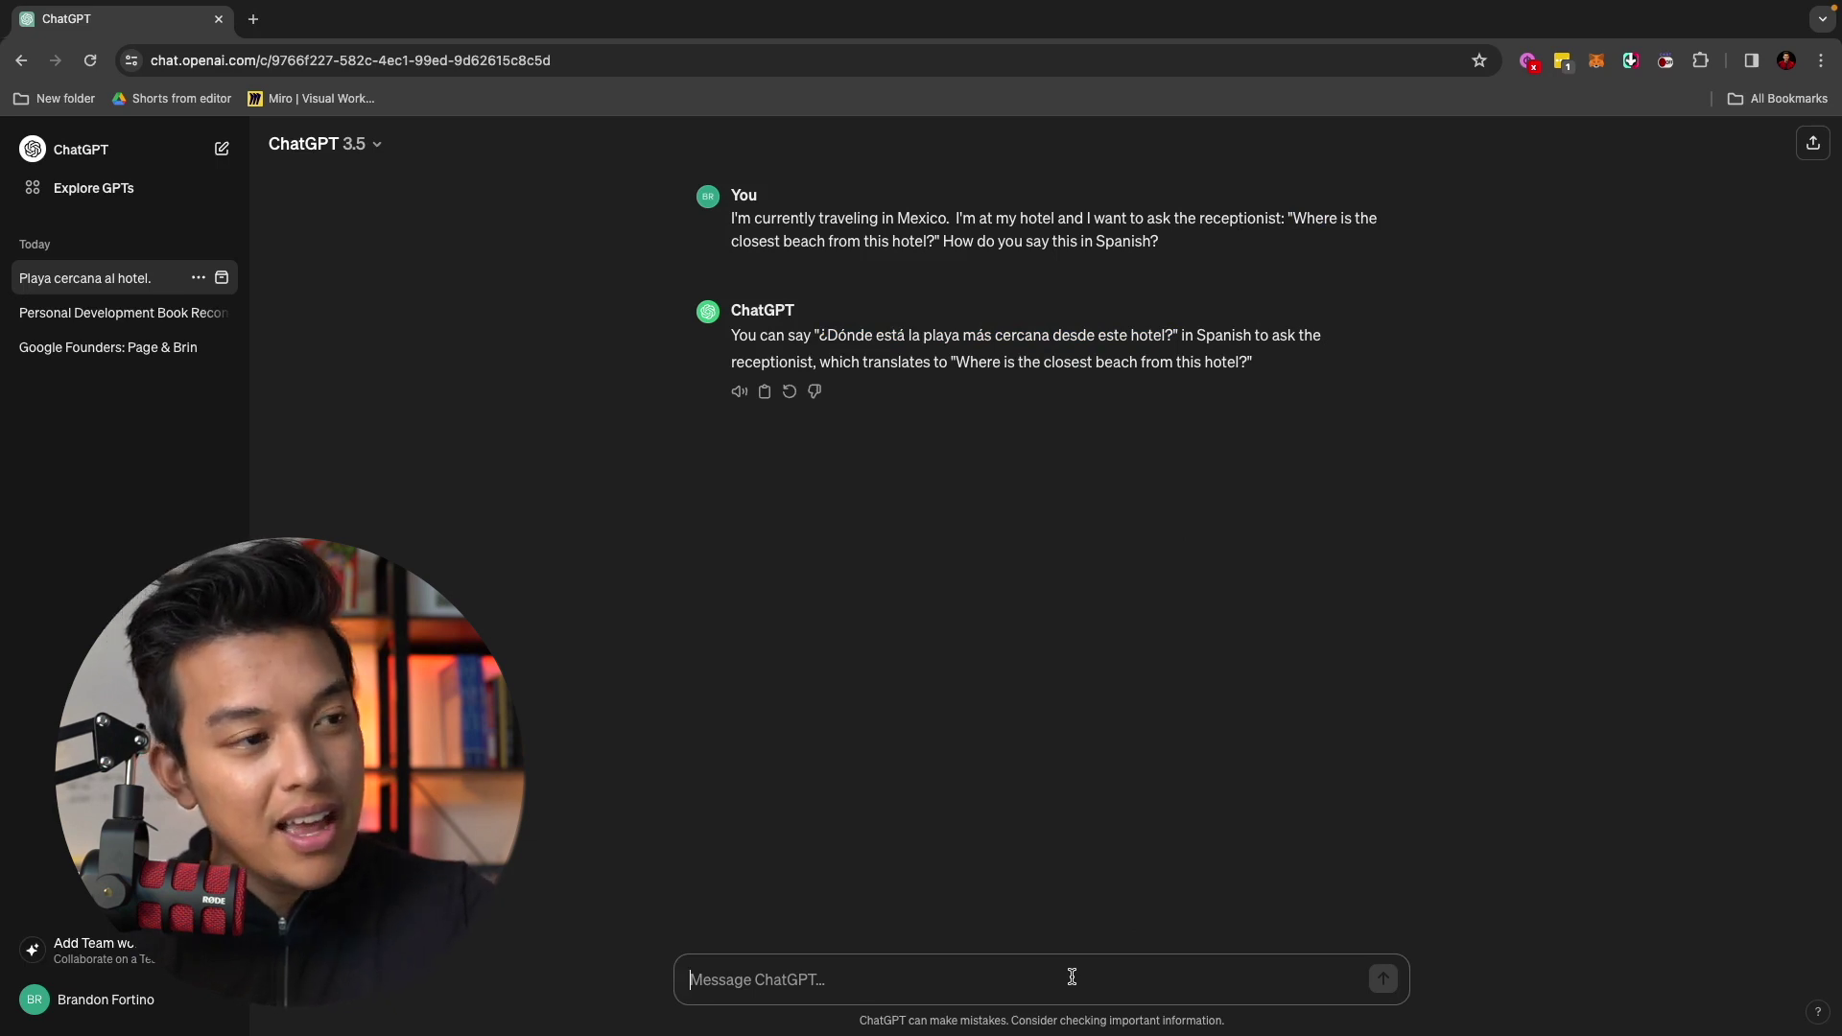
# Ask 'Can you translate this into mandarin?' to get the Chinese sentence with pinyin
pyautogui.write('Can you translate ')
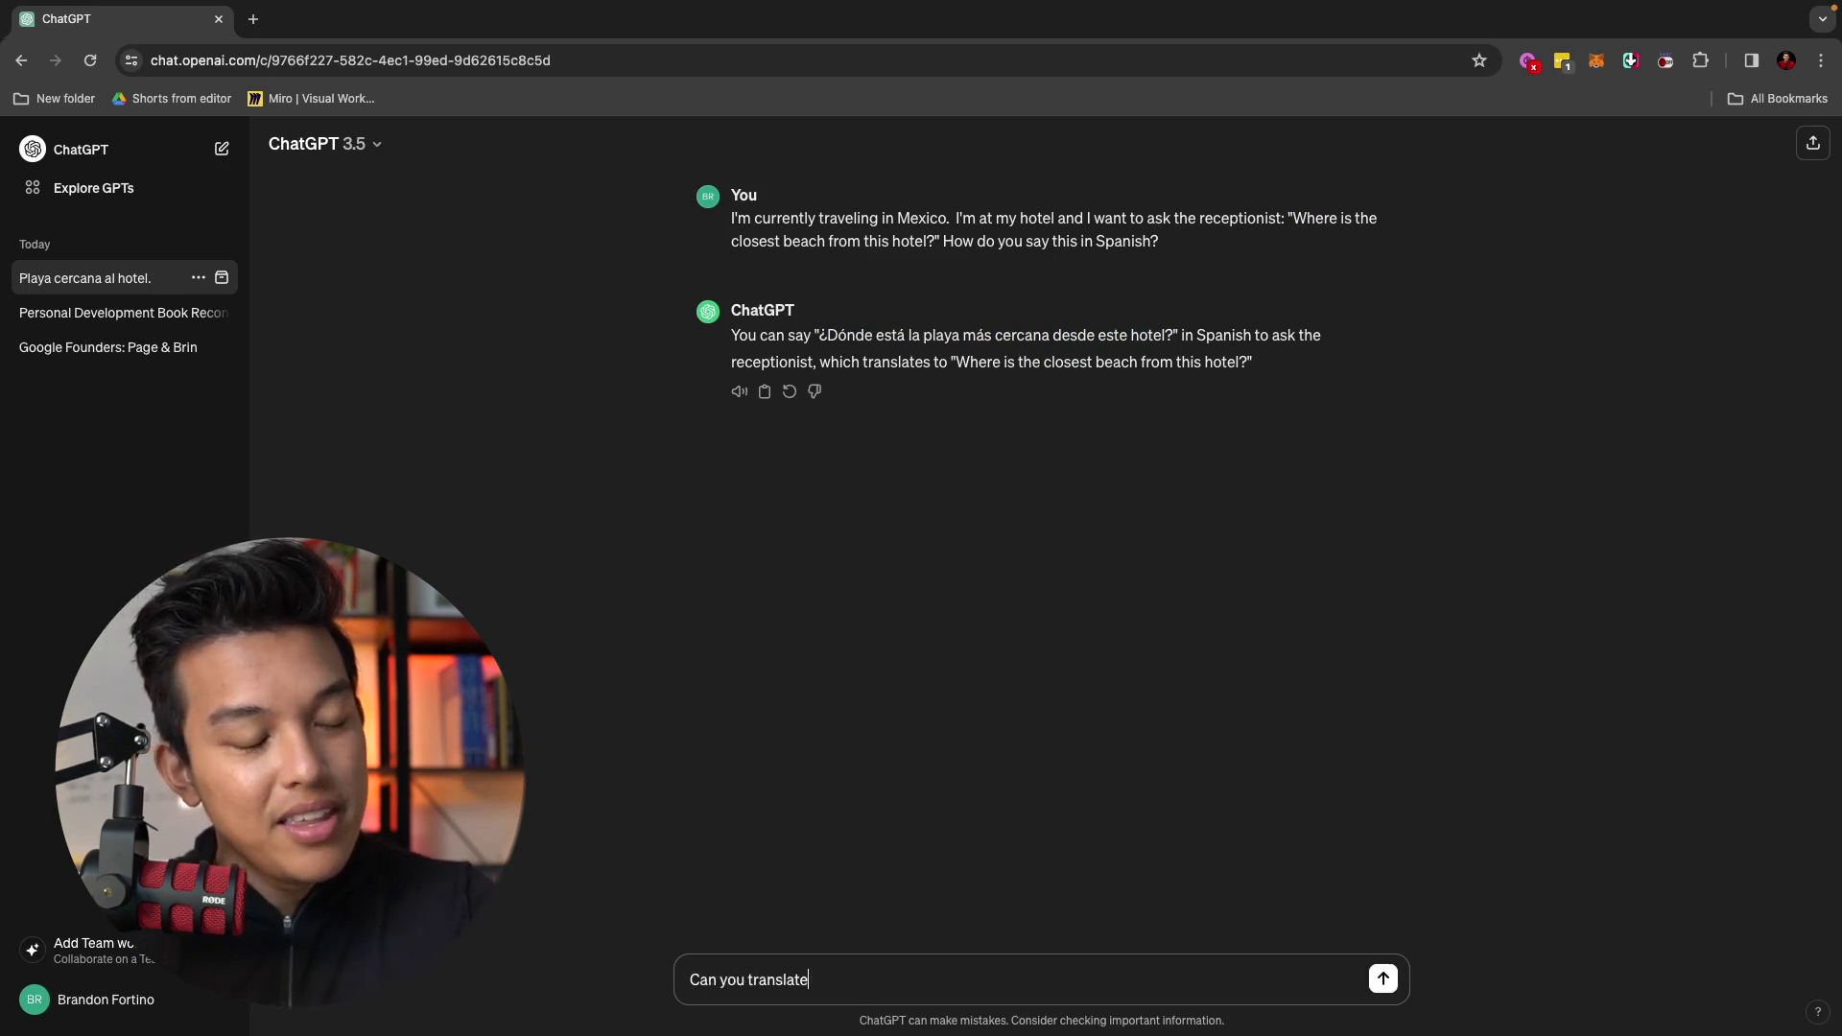
pyautogui.write('this into mandarin?')
pyautogui.press('Return')
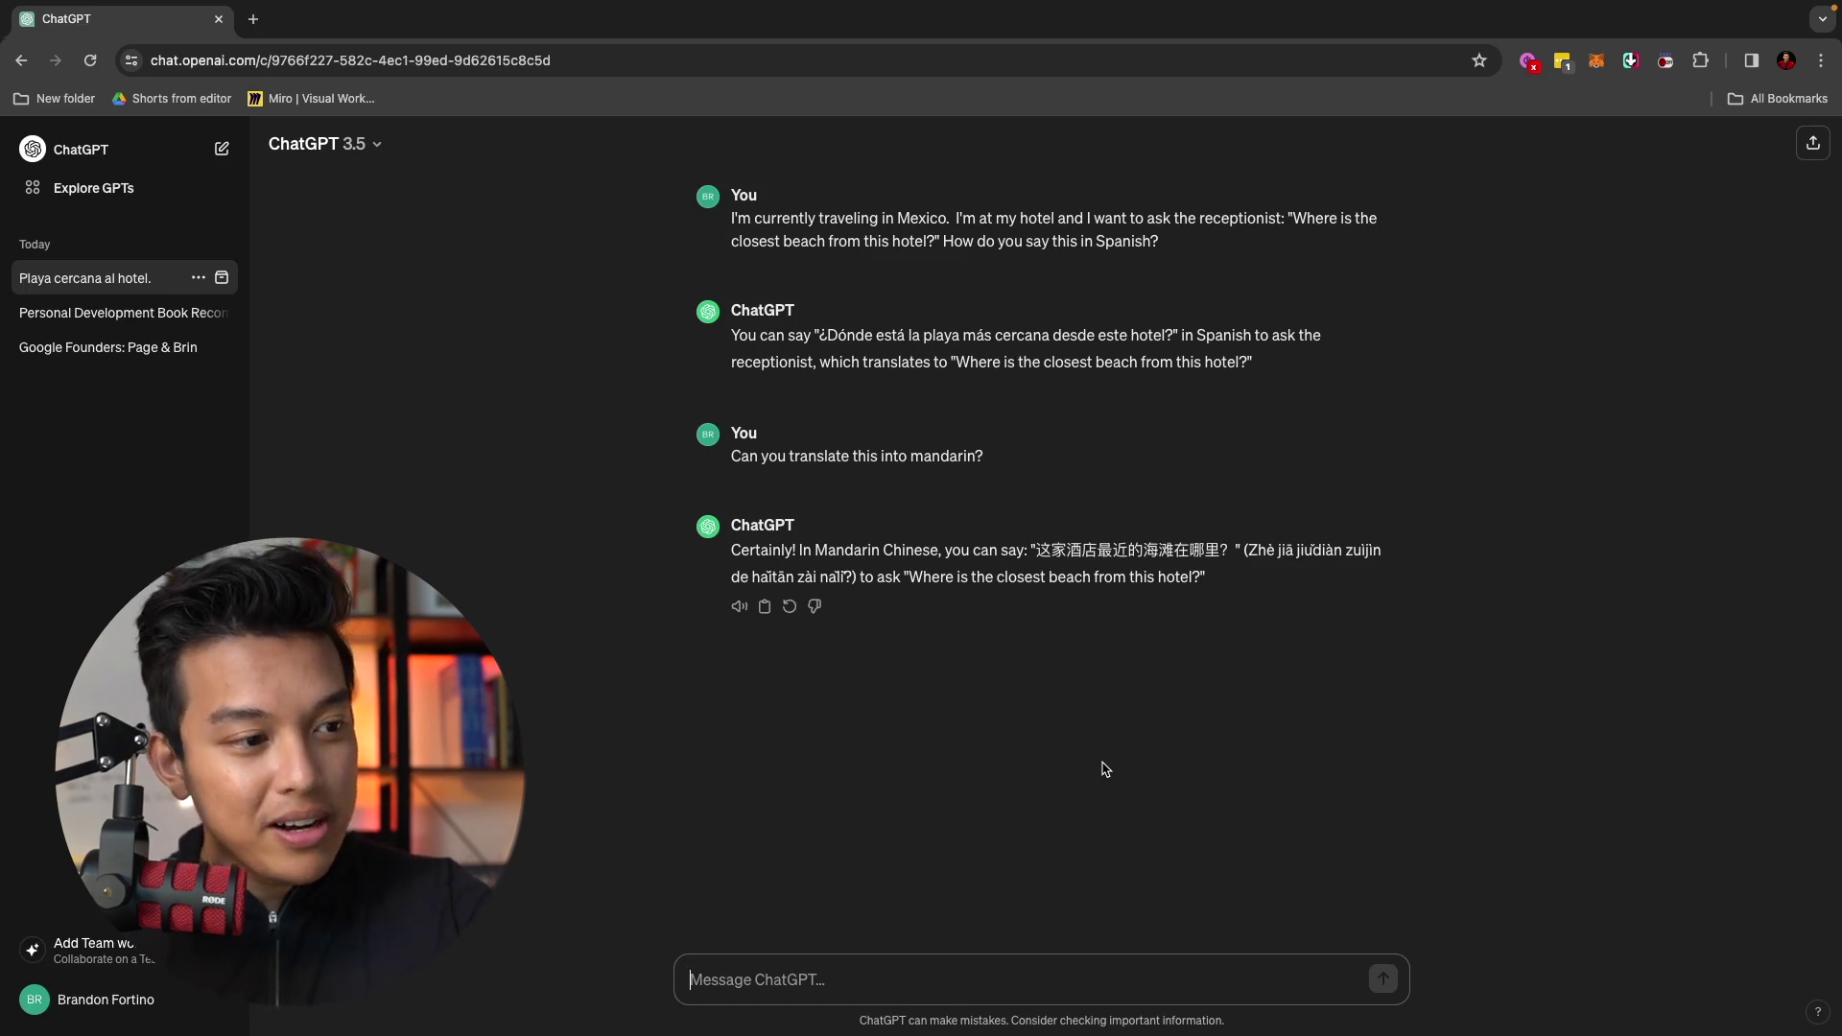
pyautogui.click(944, 990)
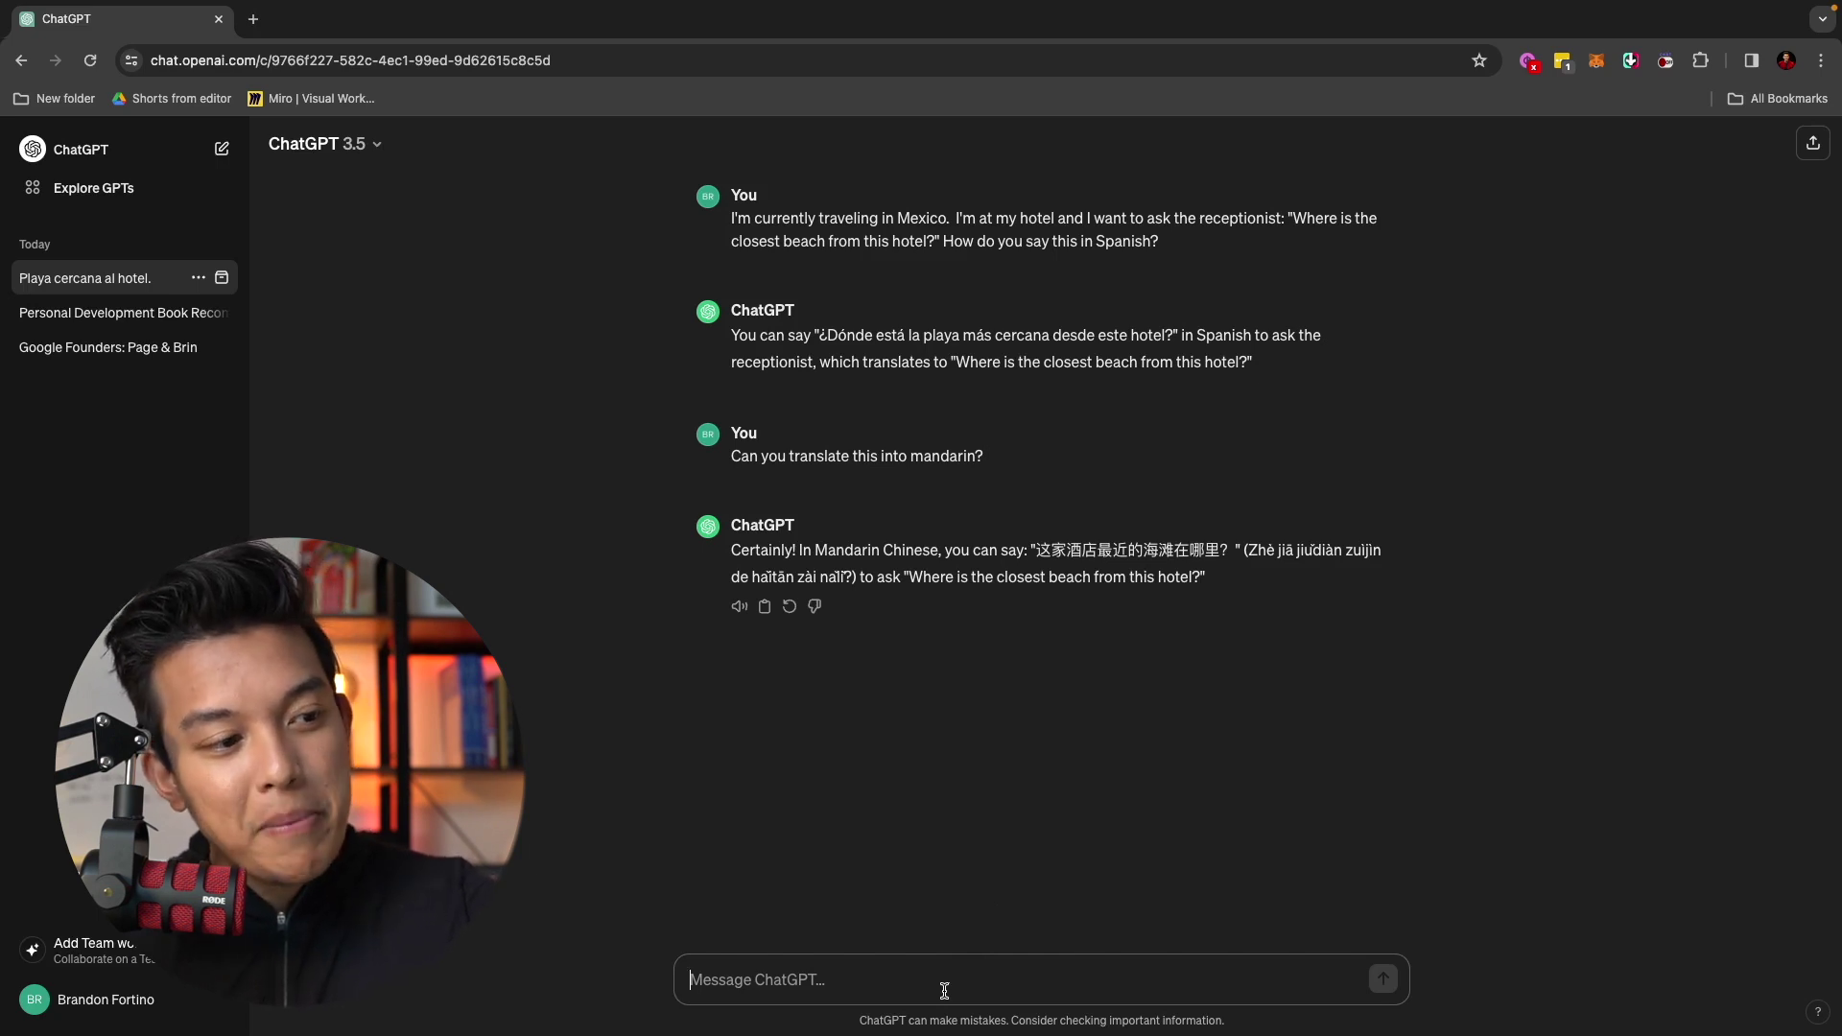
# Ask for the Spanish sentence's pronunciation, then open a new empty chat with Ctrl+Shift+O
pyautogui.write('Can you ')
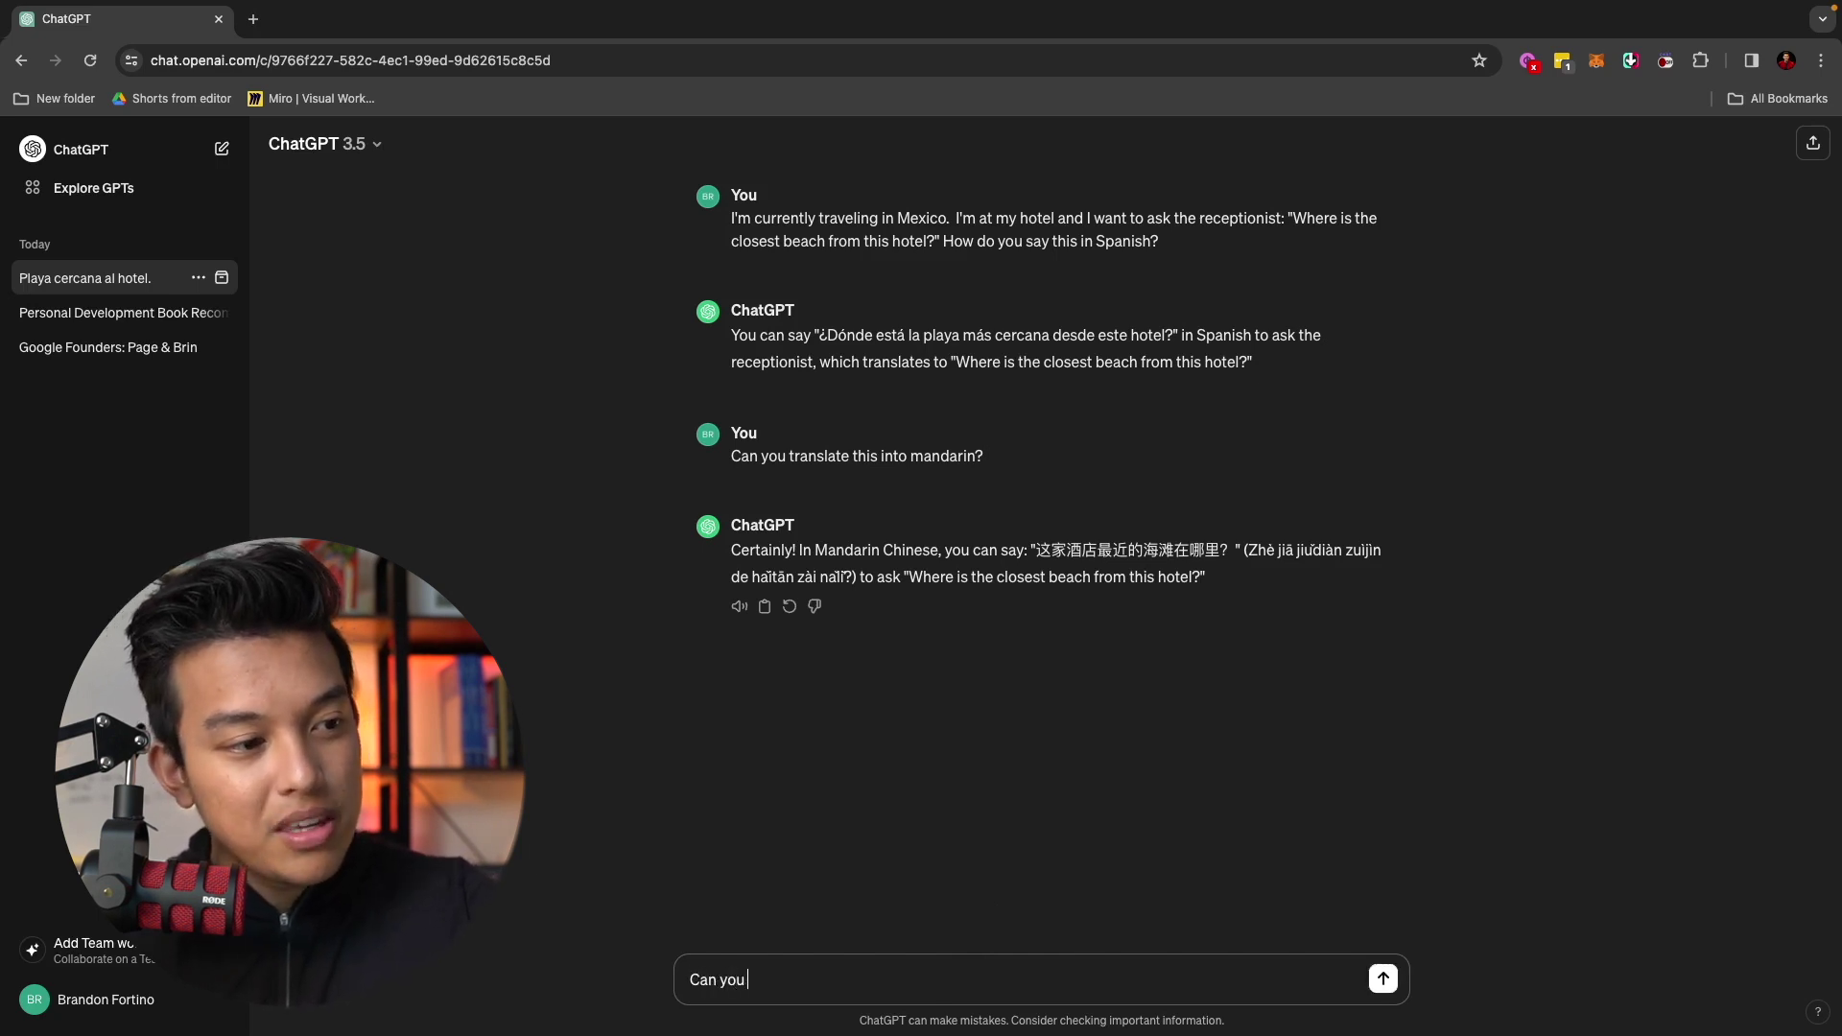
pyautogui.write('give me the pron')
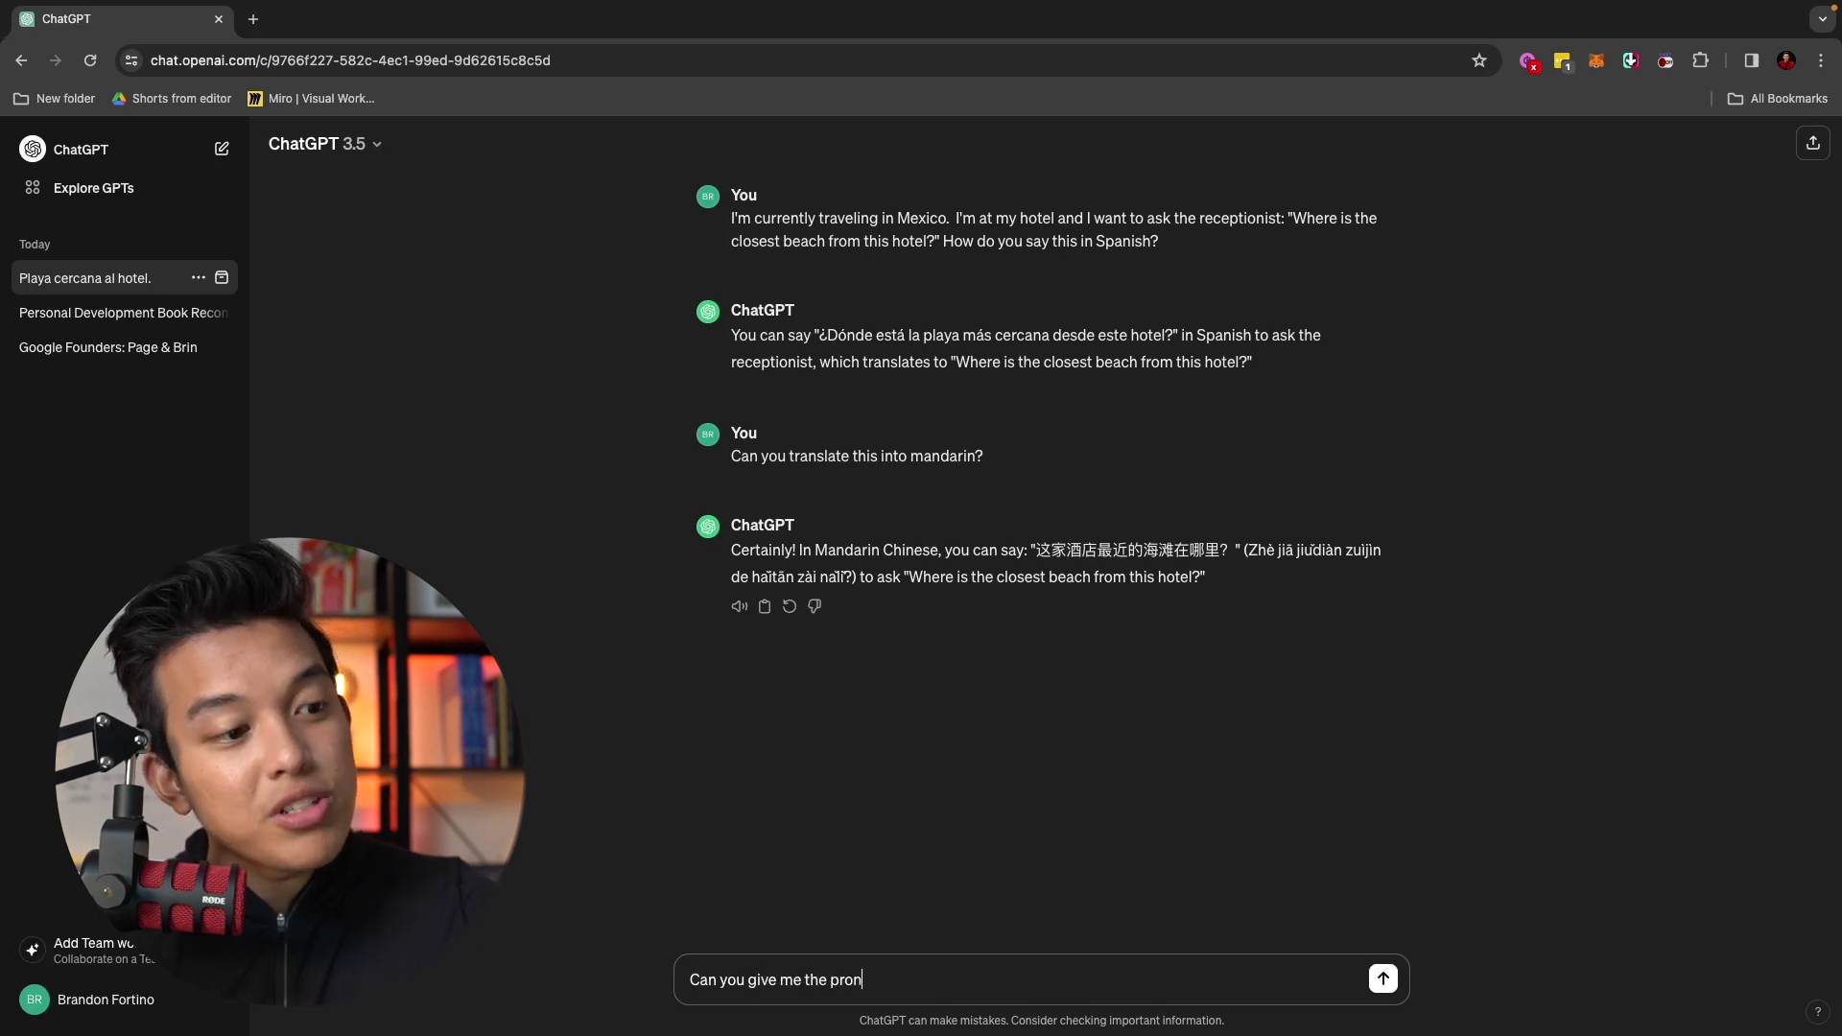
pyautogui.write('unciation of the Spani')
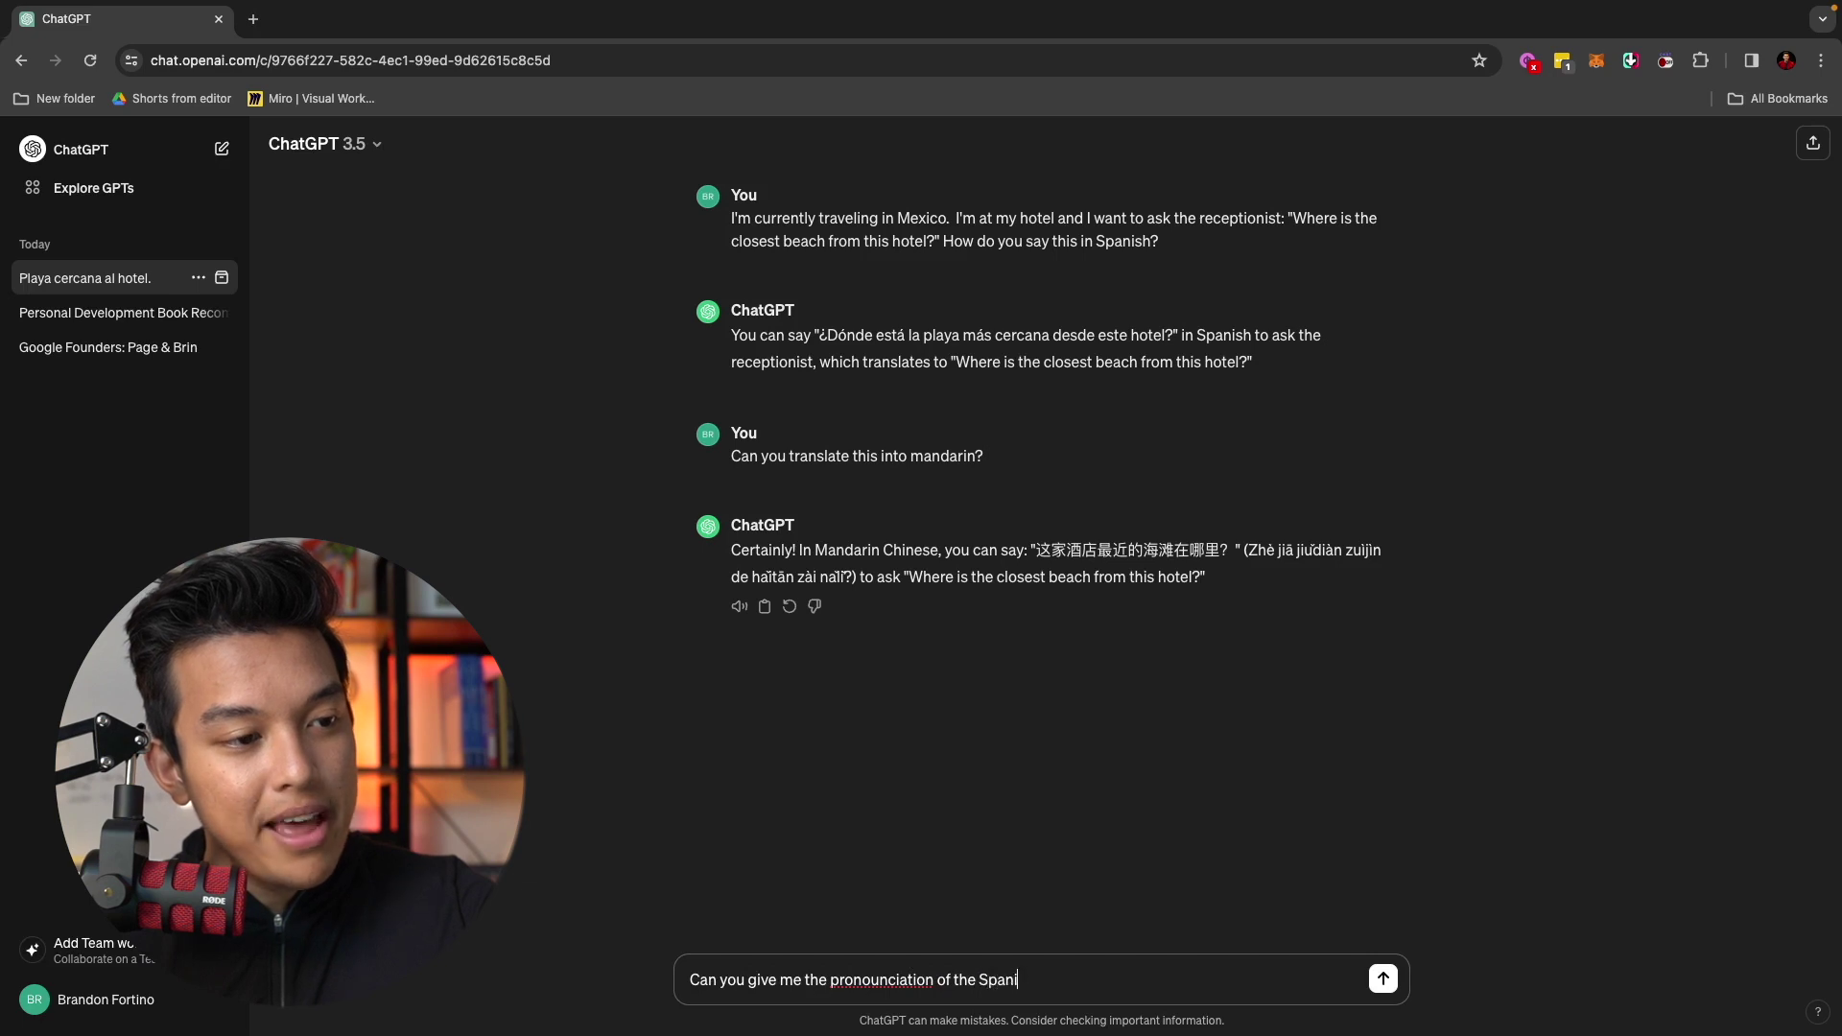
pyautogui.write('sh sentence?')
pyautogui.press('Return')
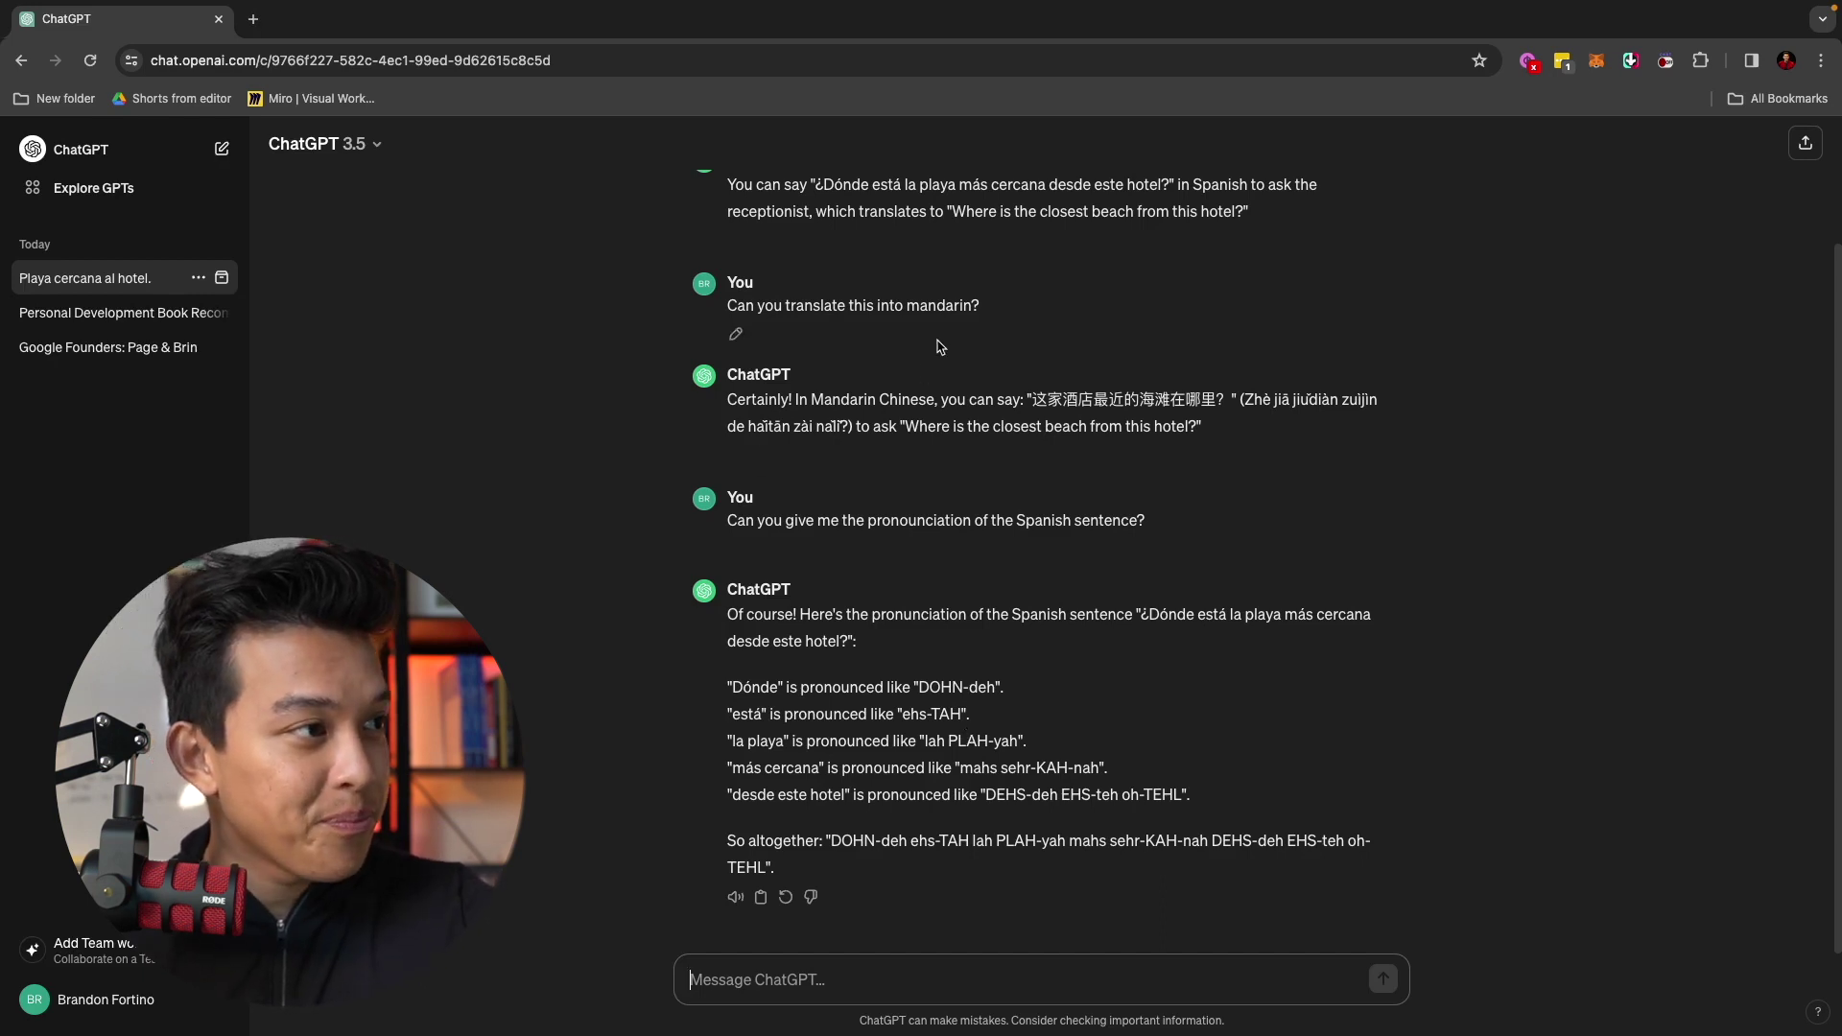
pyautogui.press('super+shift+o')
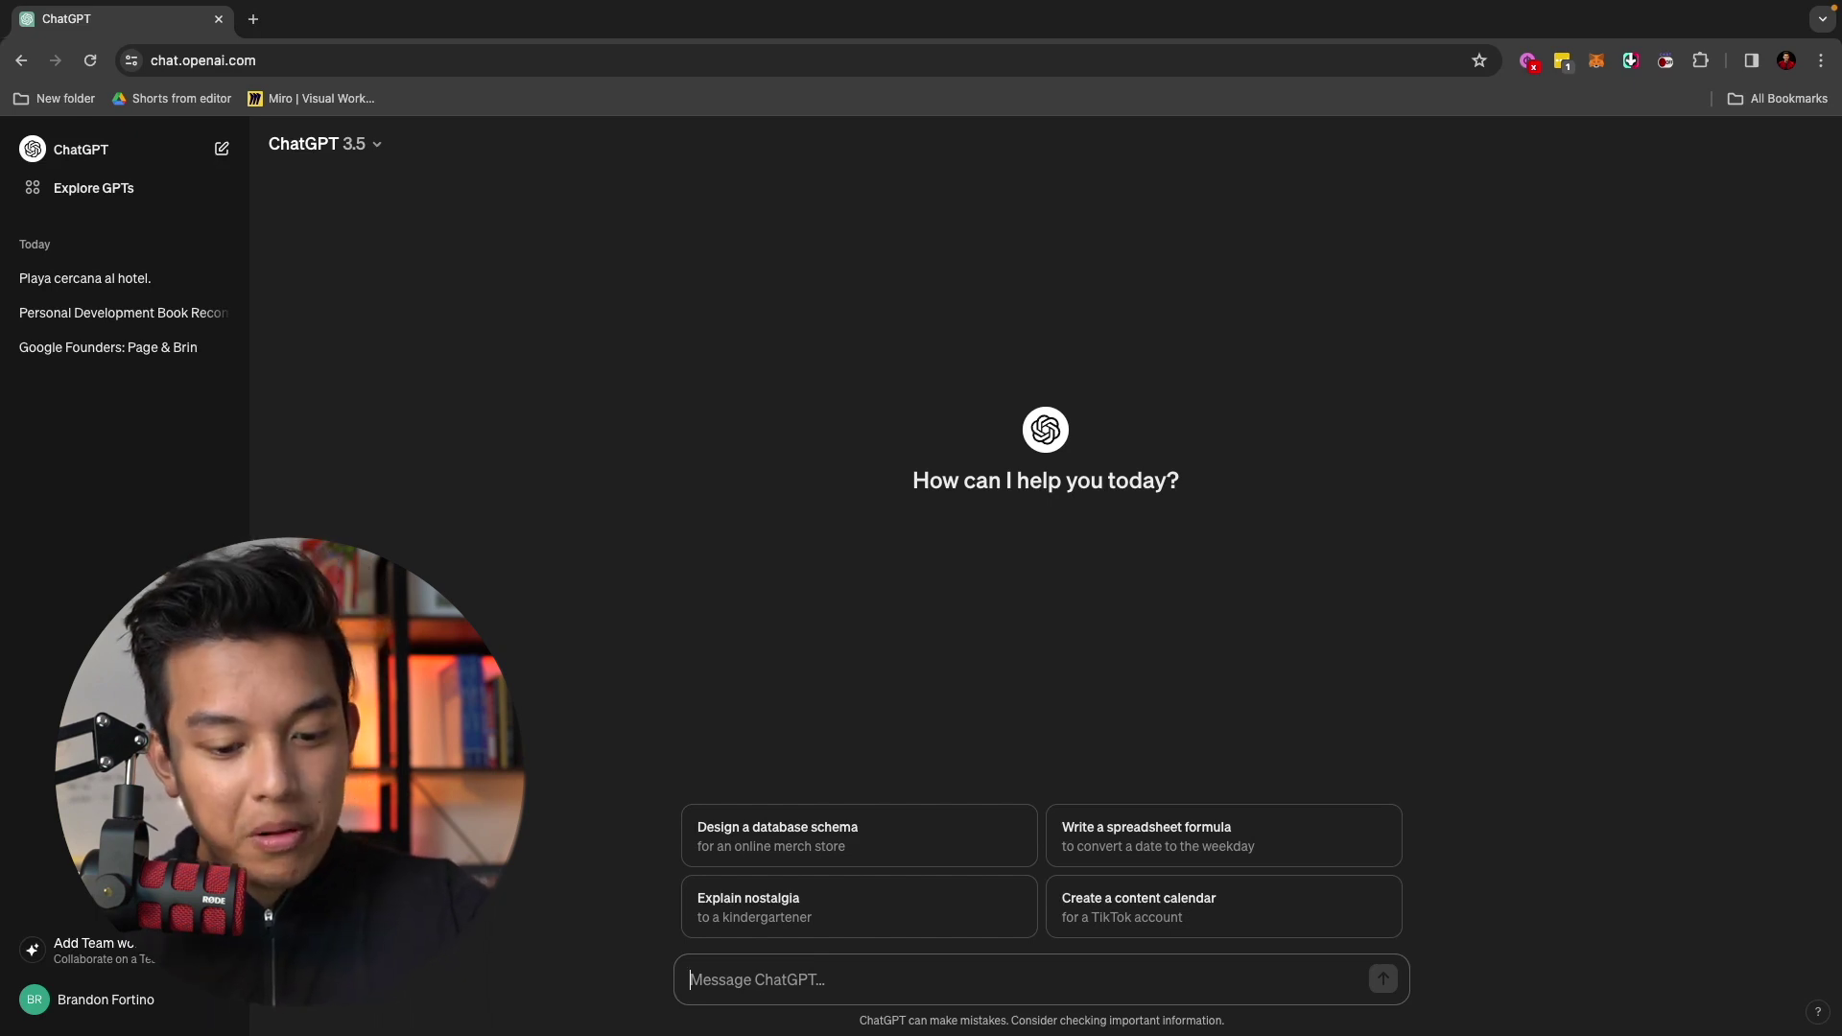
# Ask ChatGPT what distinguishes a vegan diet from a pescatarian diet and read the answer
pyautogui.write('What i')
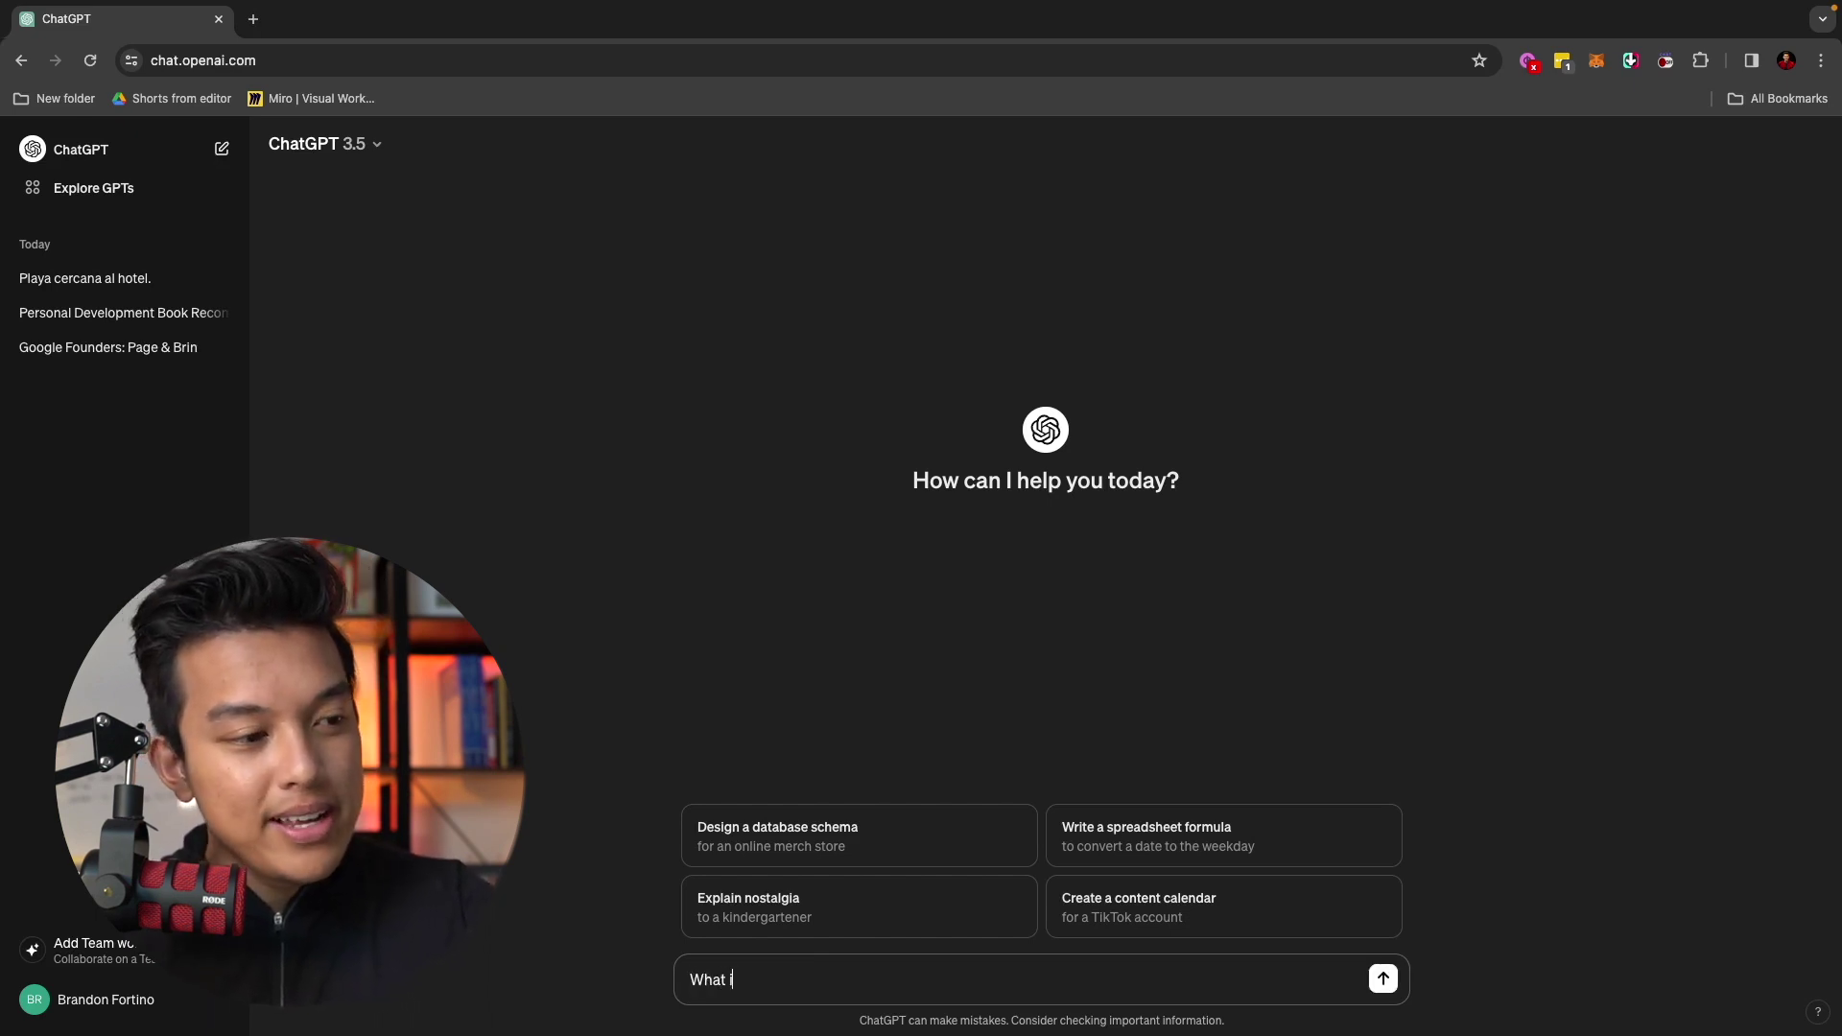
pyautogui.write('s the difference b')
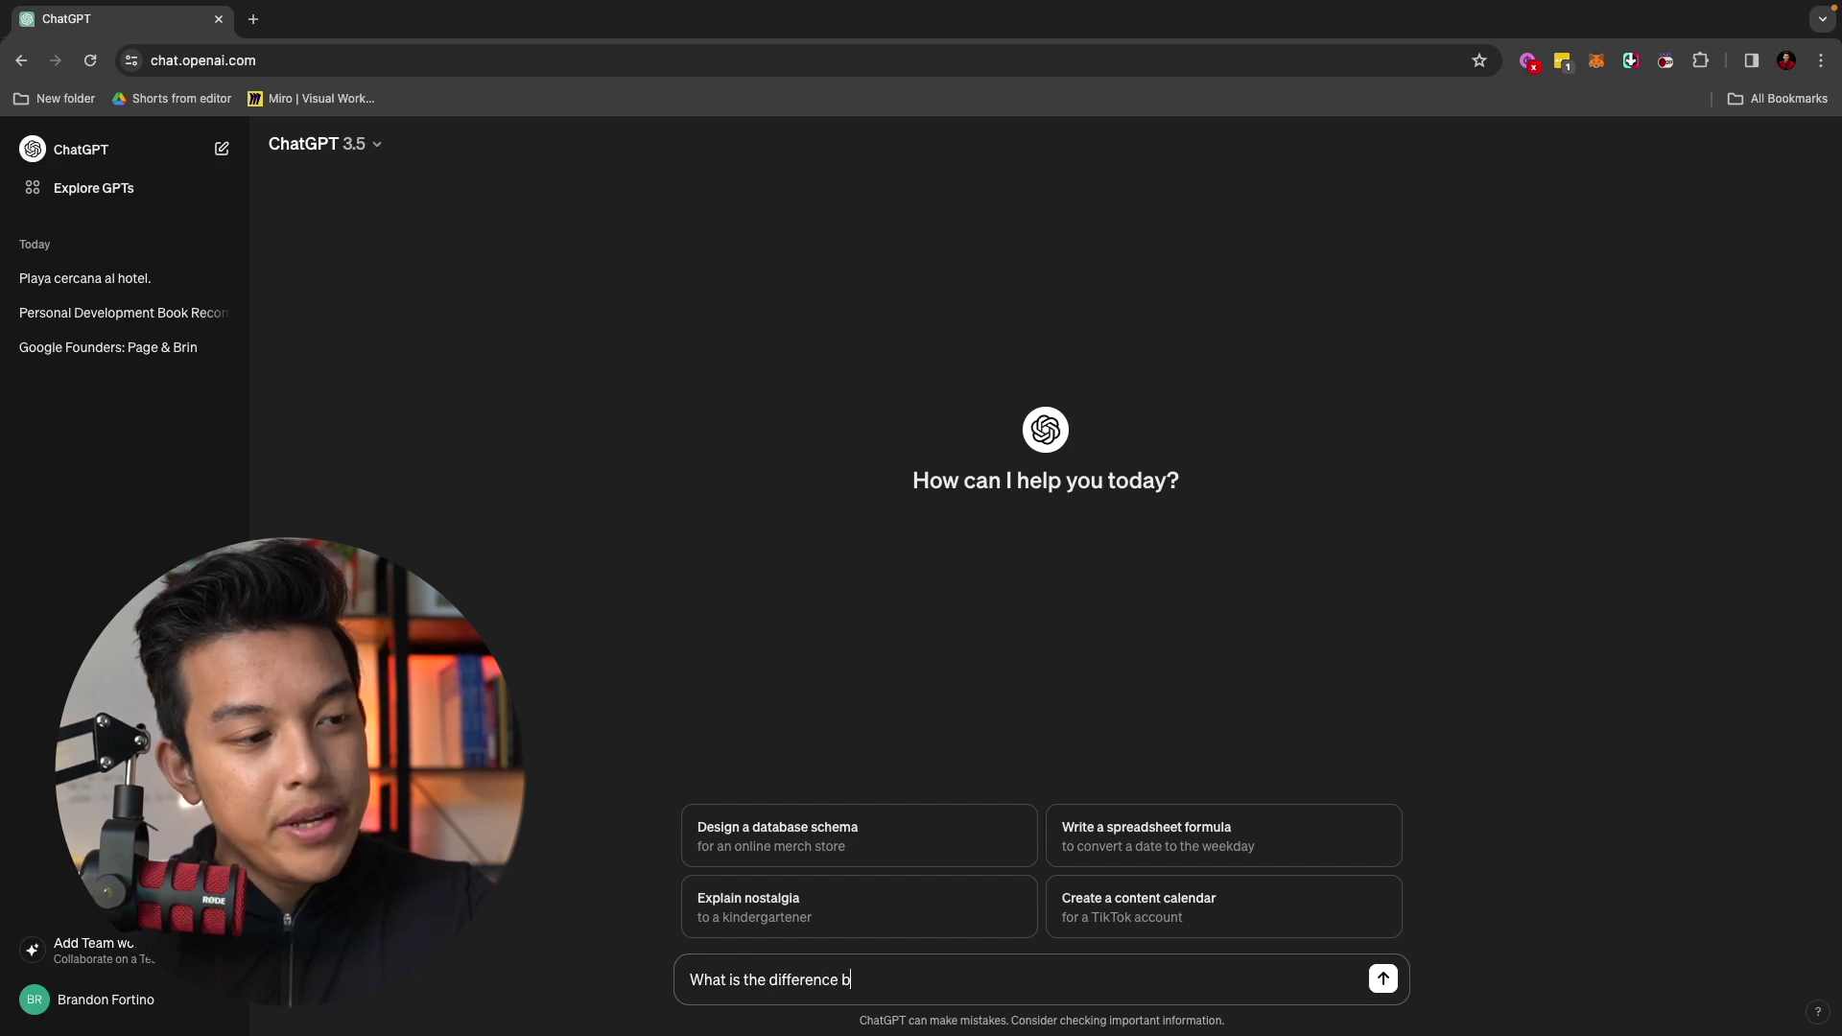
pyautogui.write('etween vegan die')
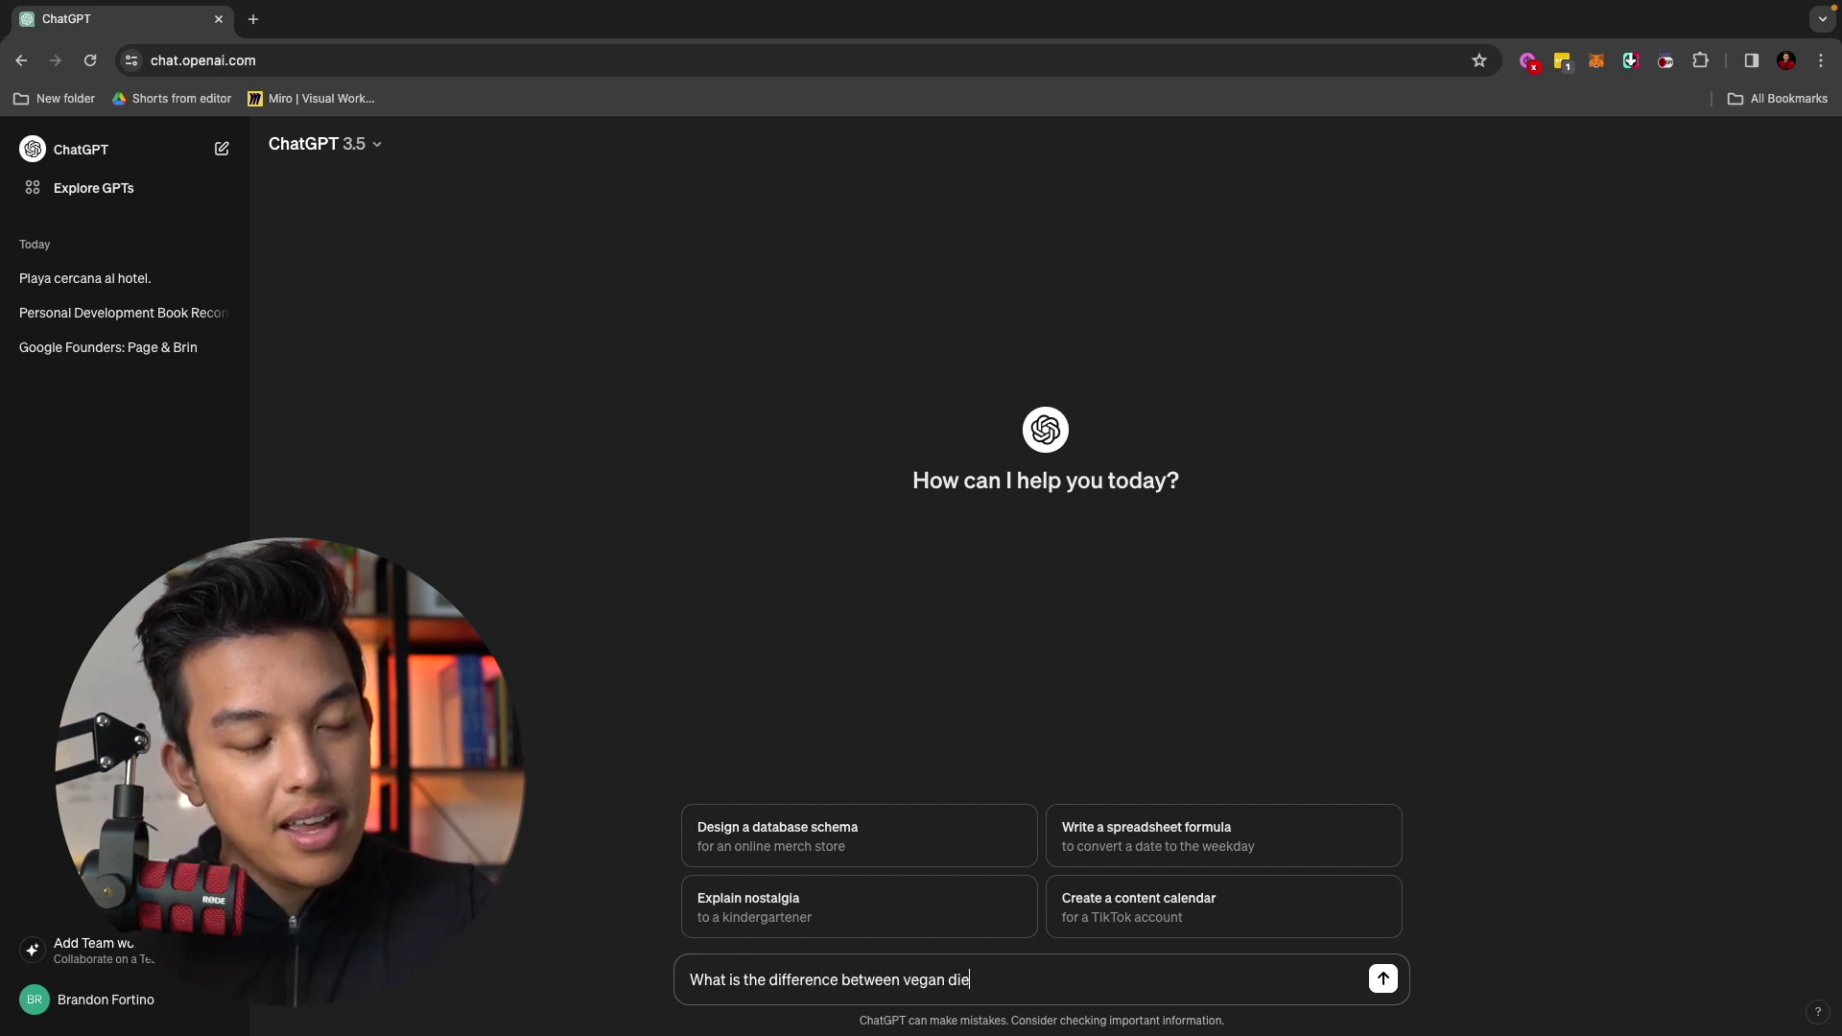
pyautogui.write('t and pescata')
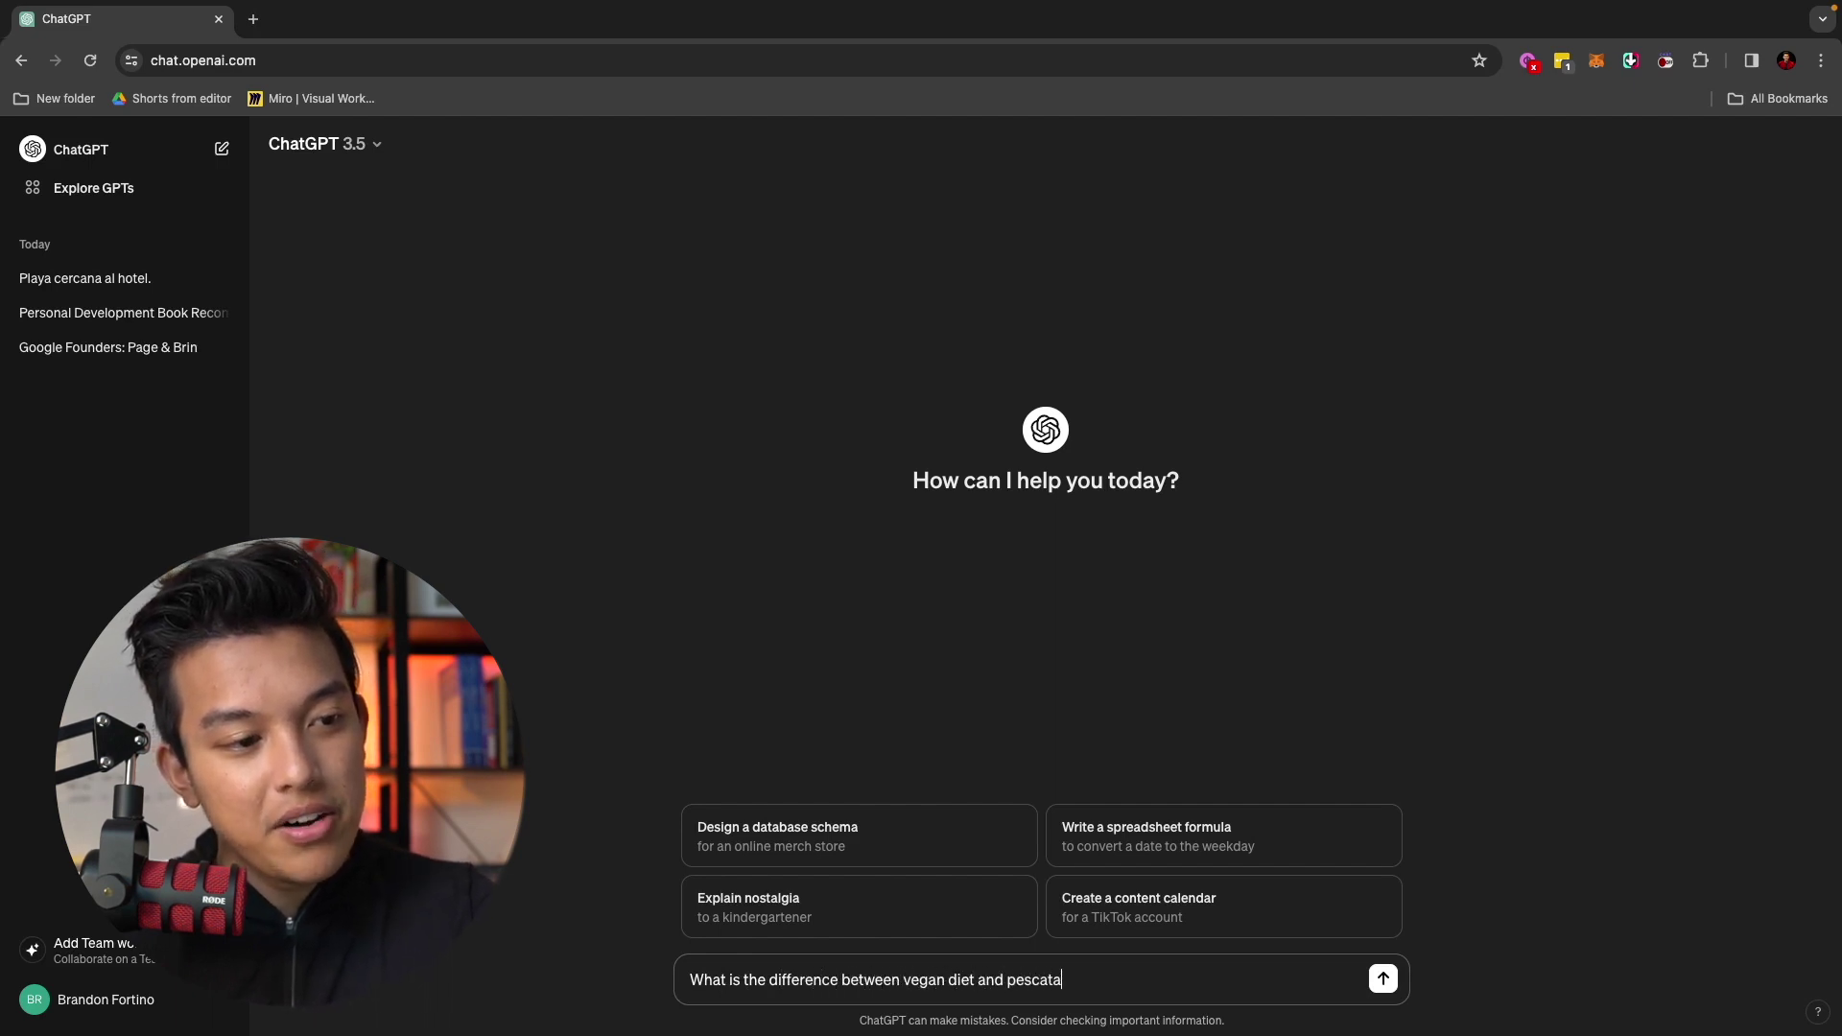
pyautogui.write('rian diet?')
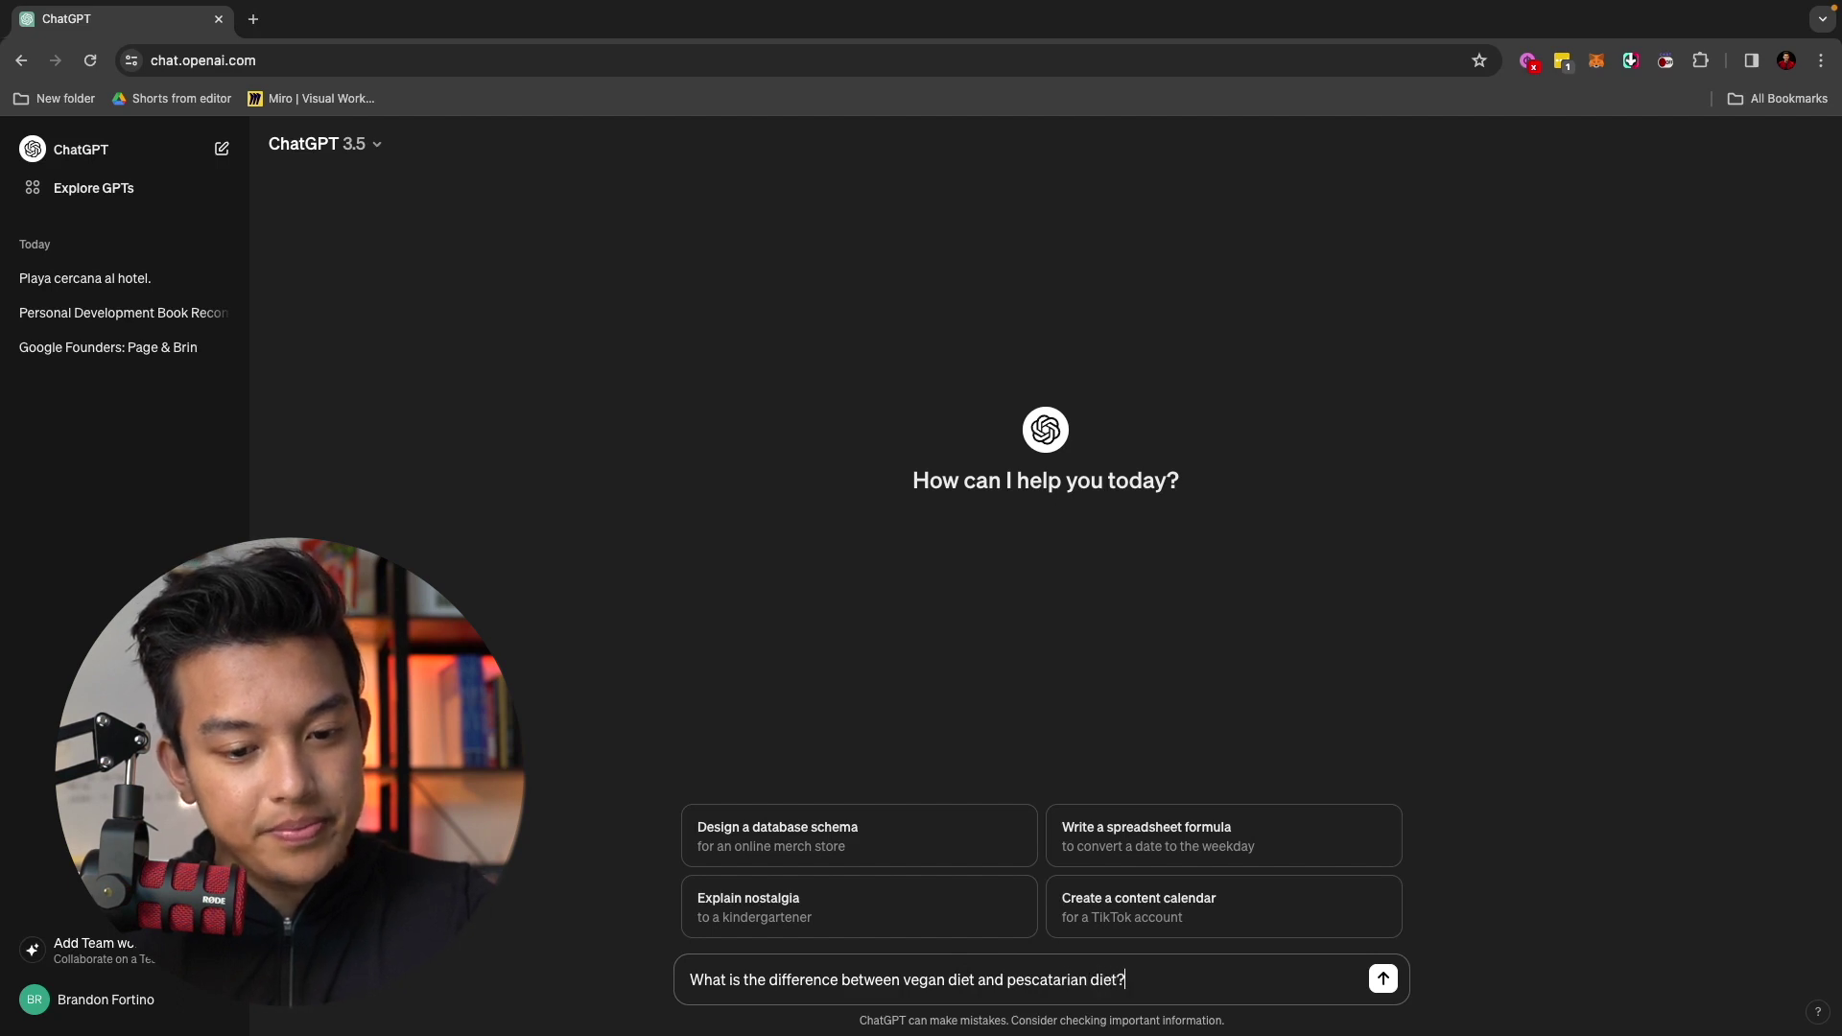
pyautogui.press('Return')
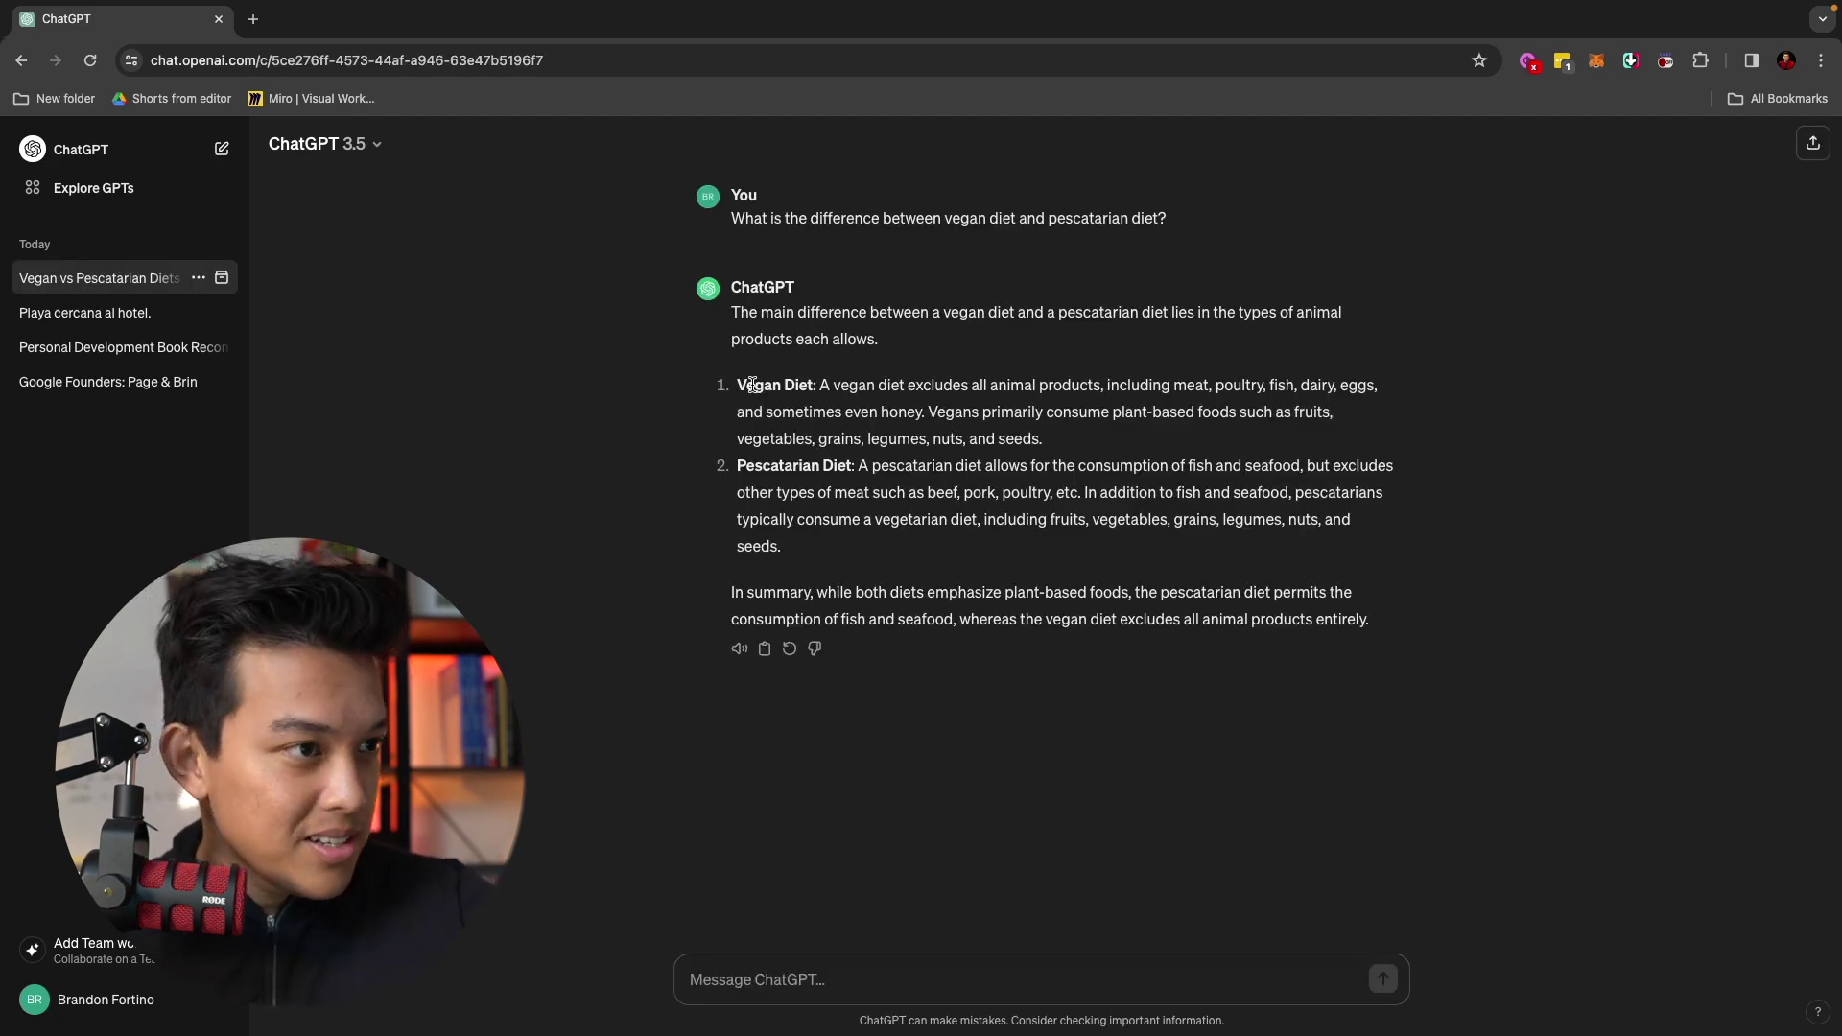
pyautogui.moveTo(737, 385); pyautogui.dragTo(1154, 375)
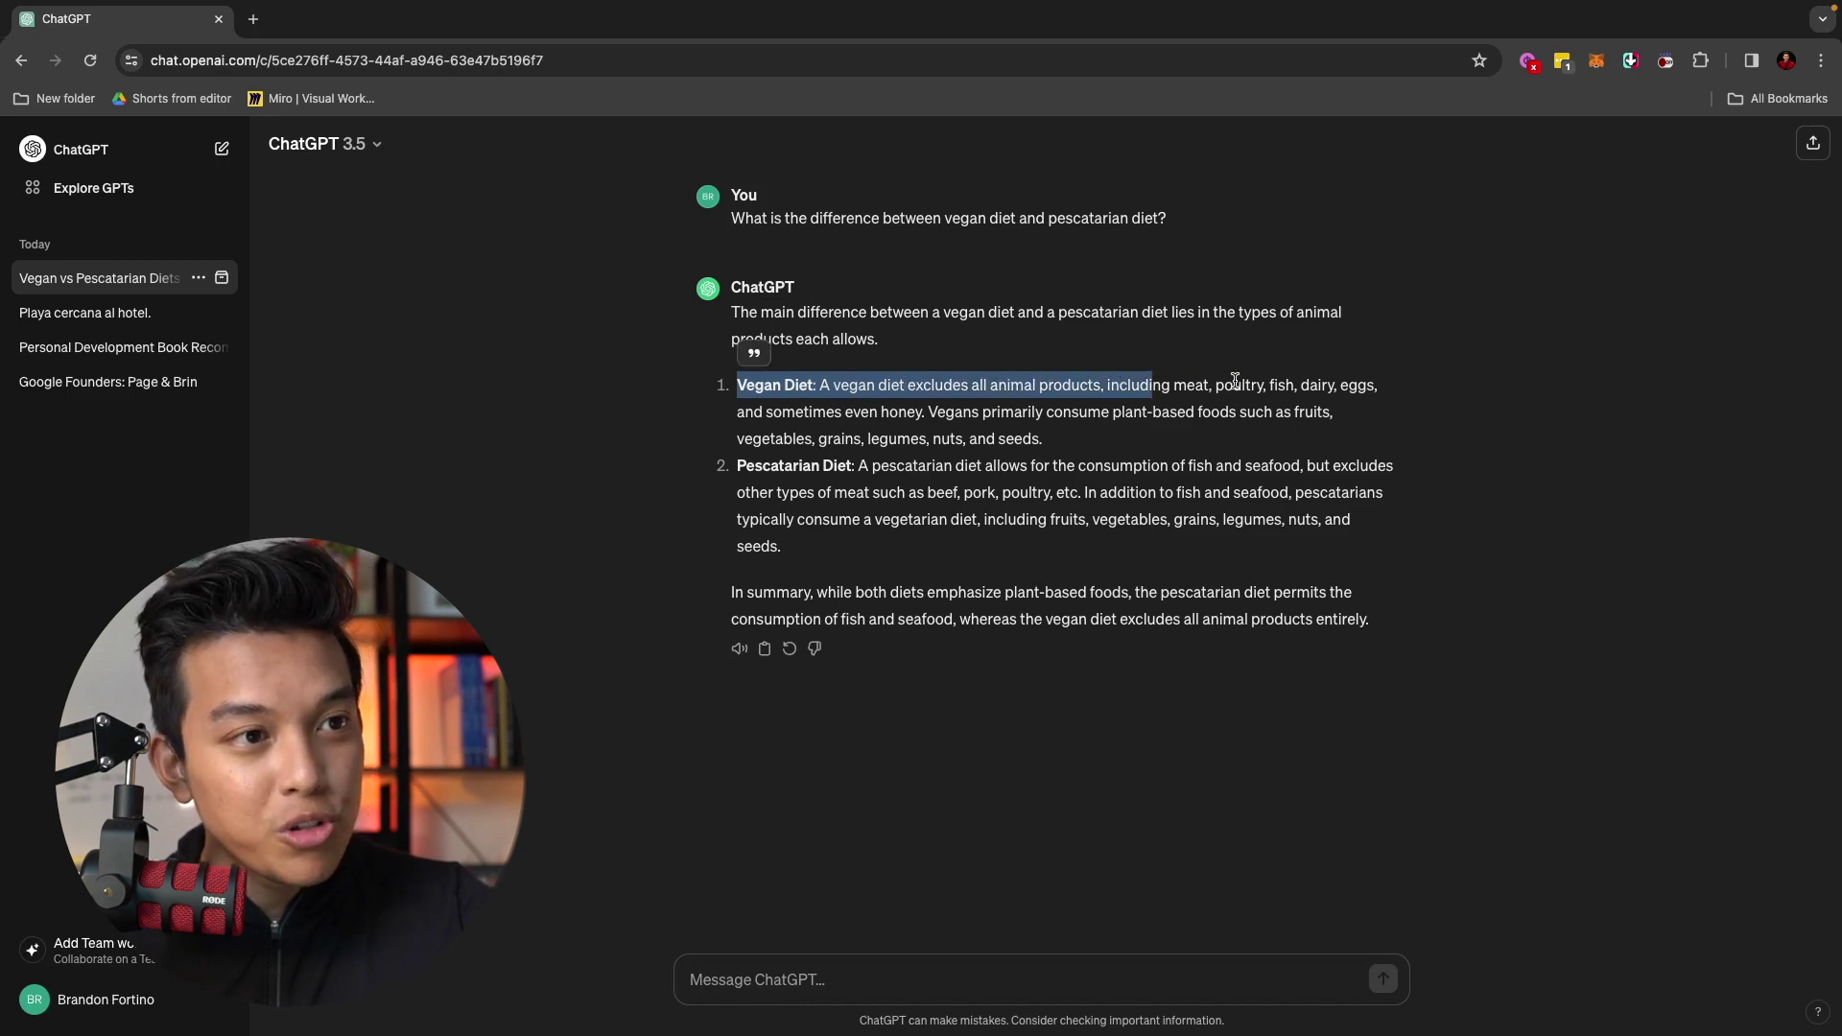
pyautogui.click(1215, 381)
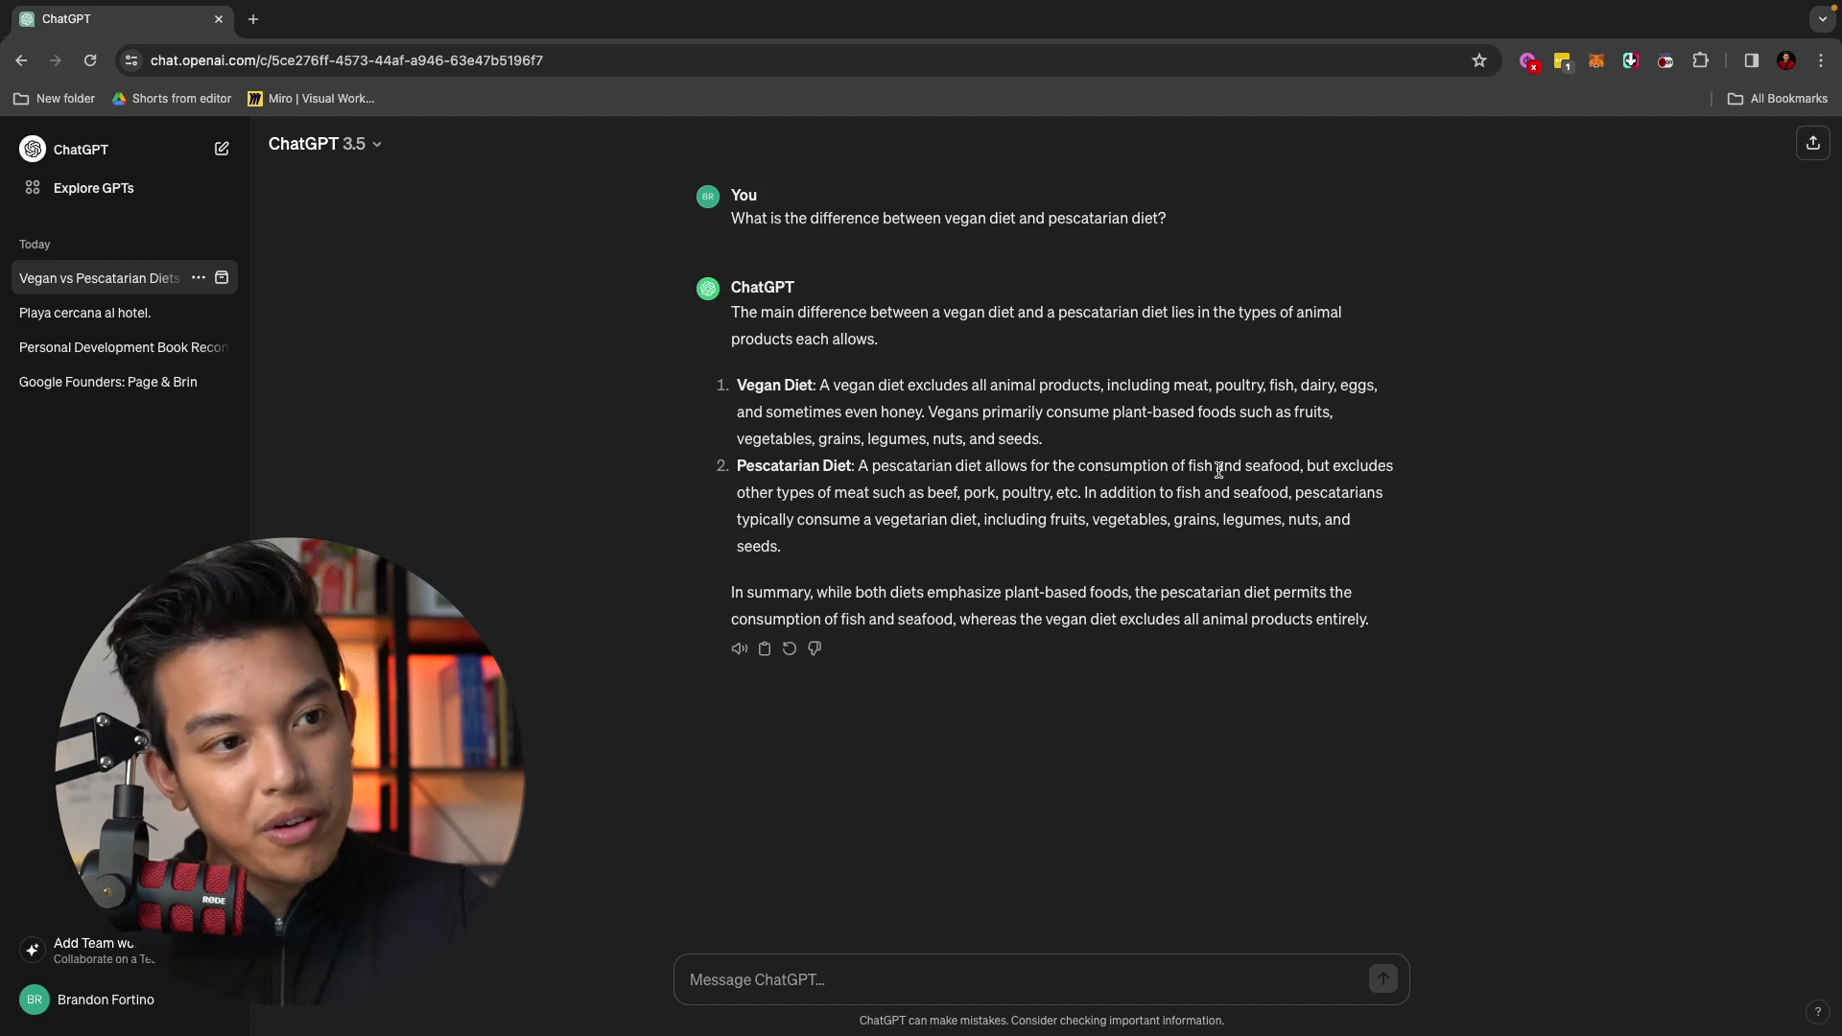
pyautogui.click(1087, 986)
# Follow up with 'Give me more information about the two options'
pyautogui.write('Give')
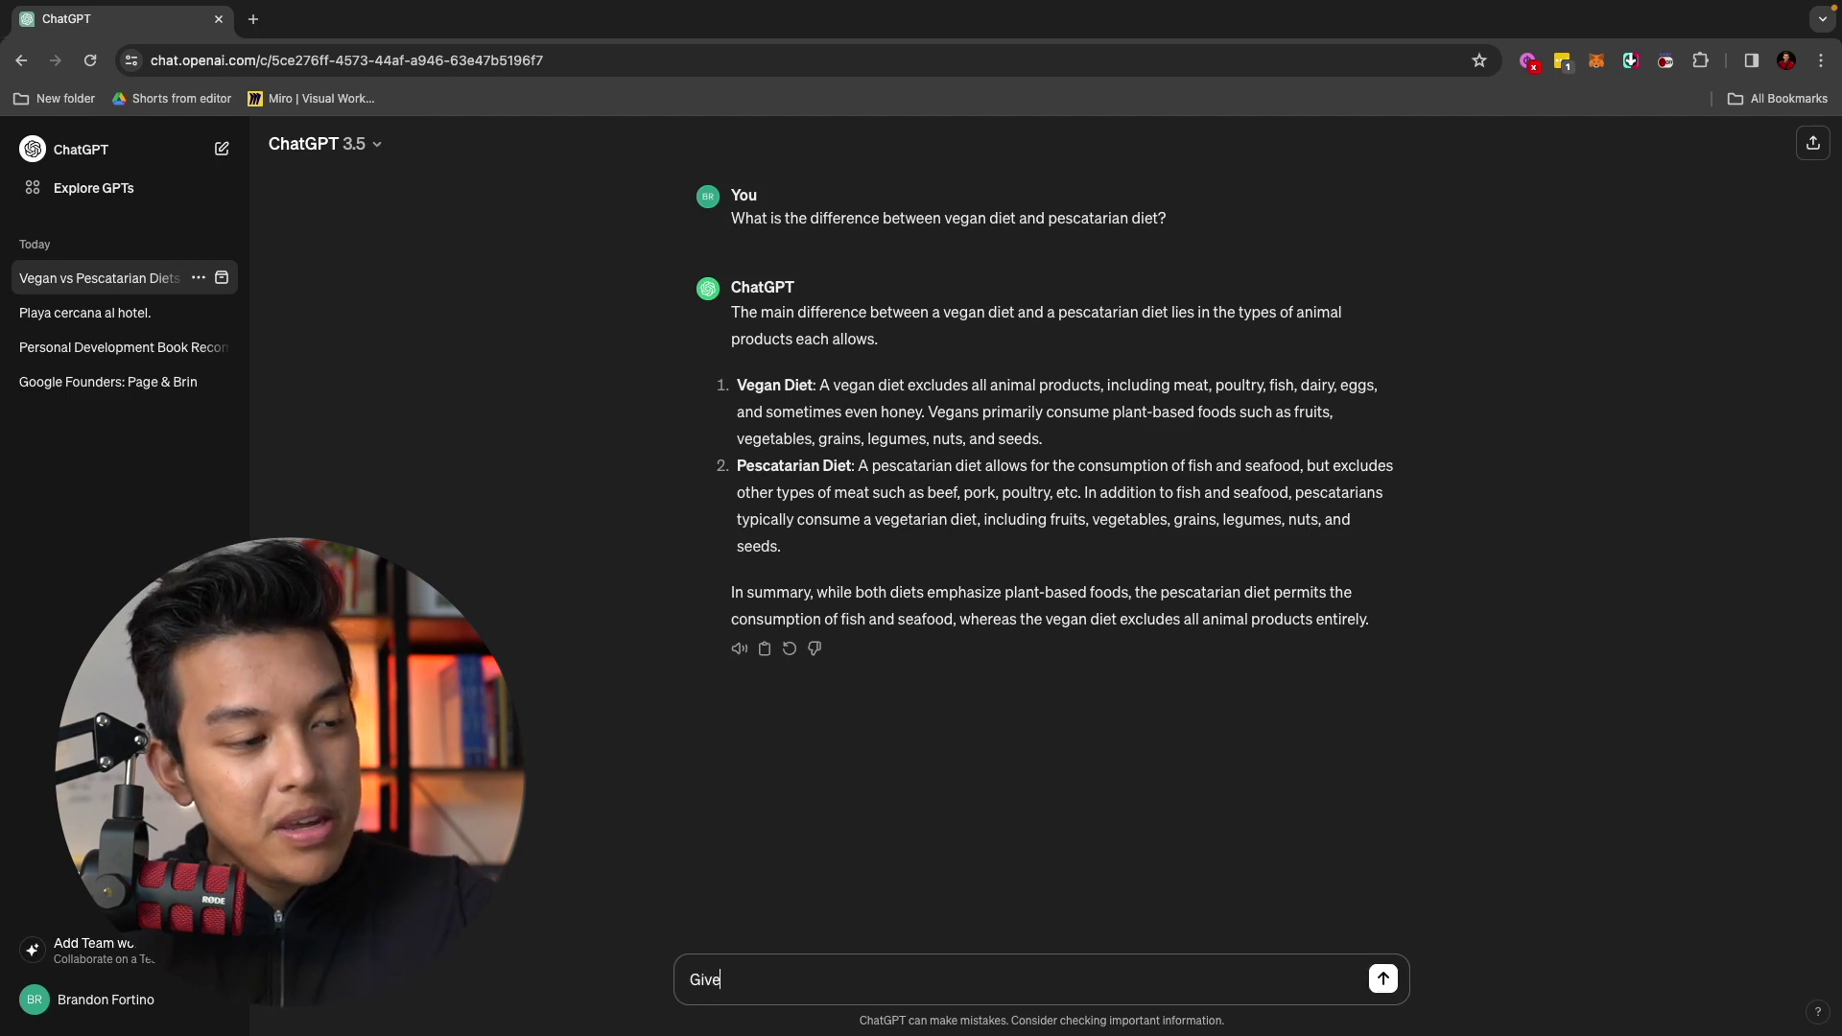
pyautogui.write(' me more information about the two ')
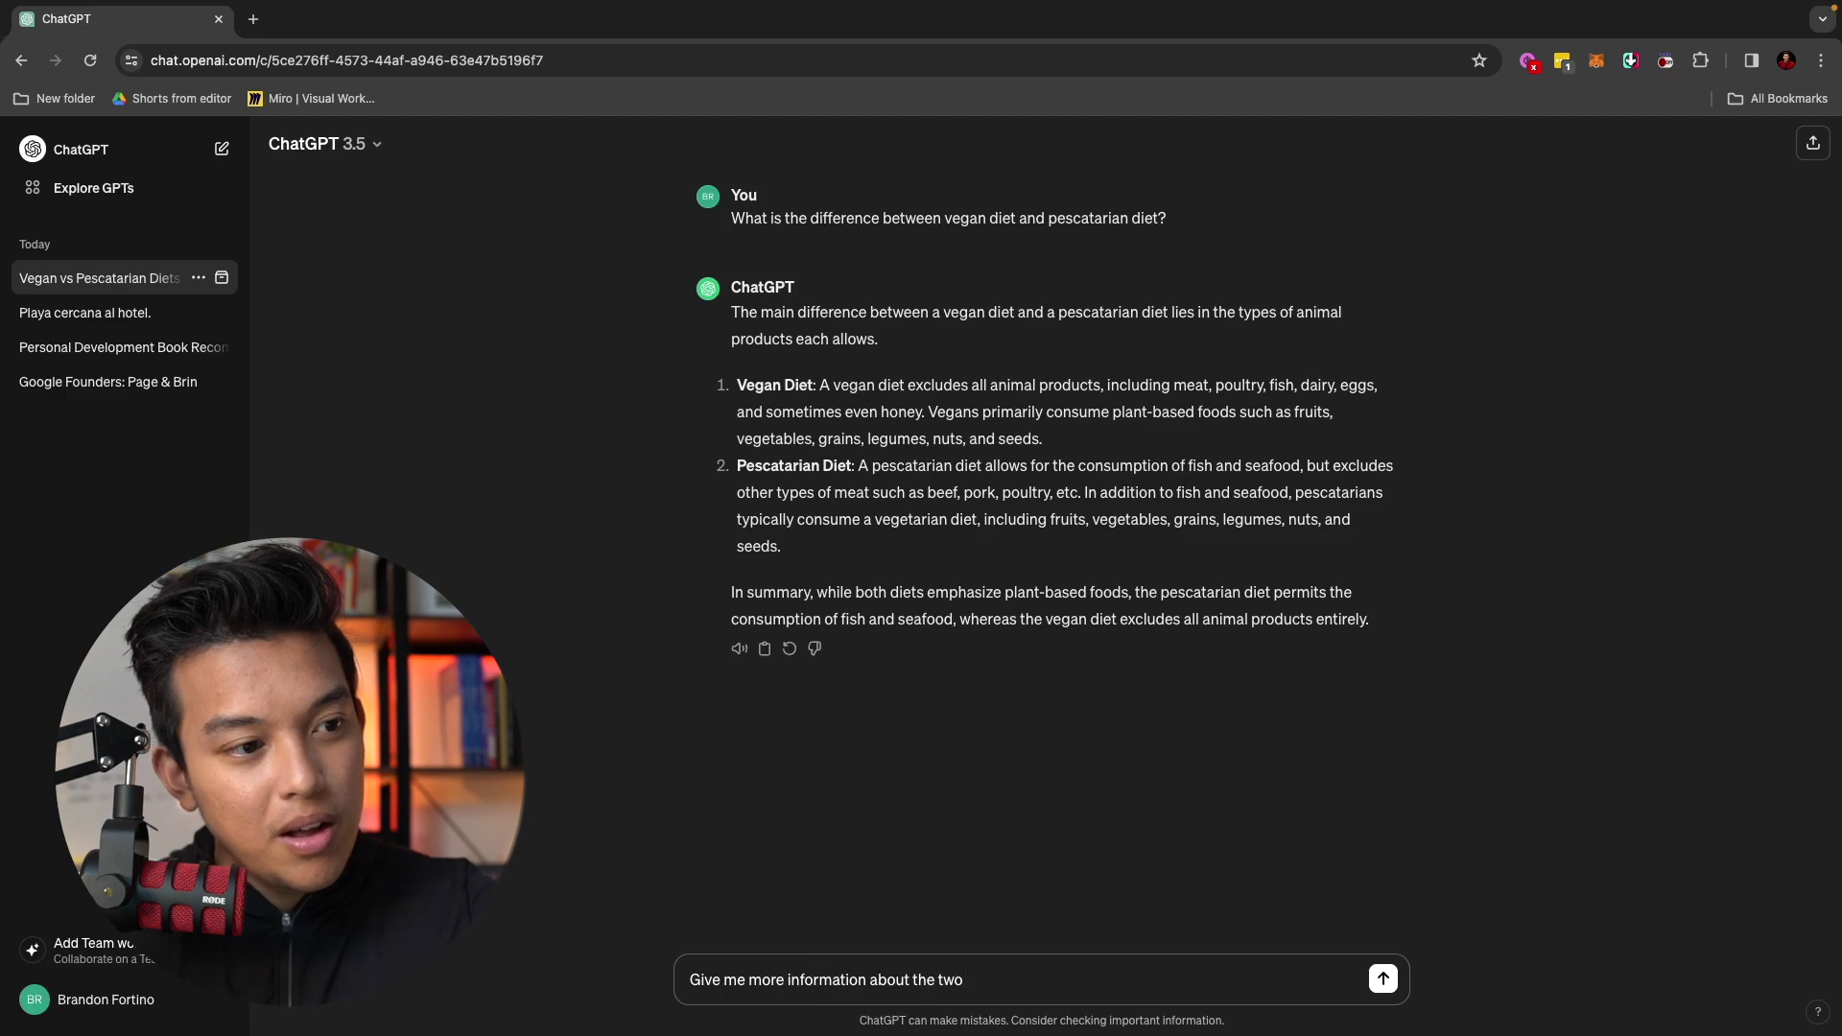
pyautogui.write('options')
pyautogui.press('Return')
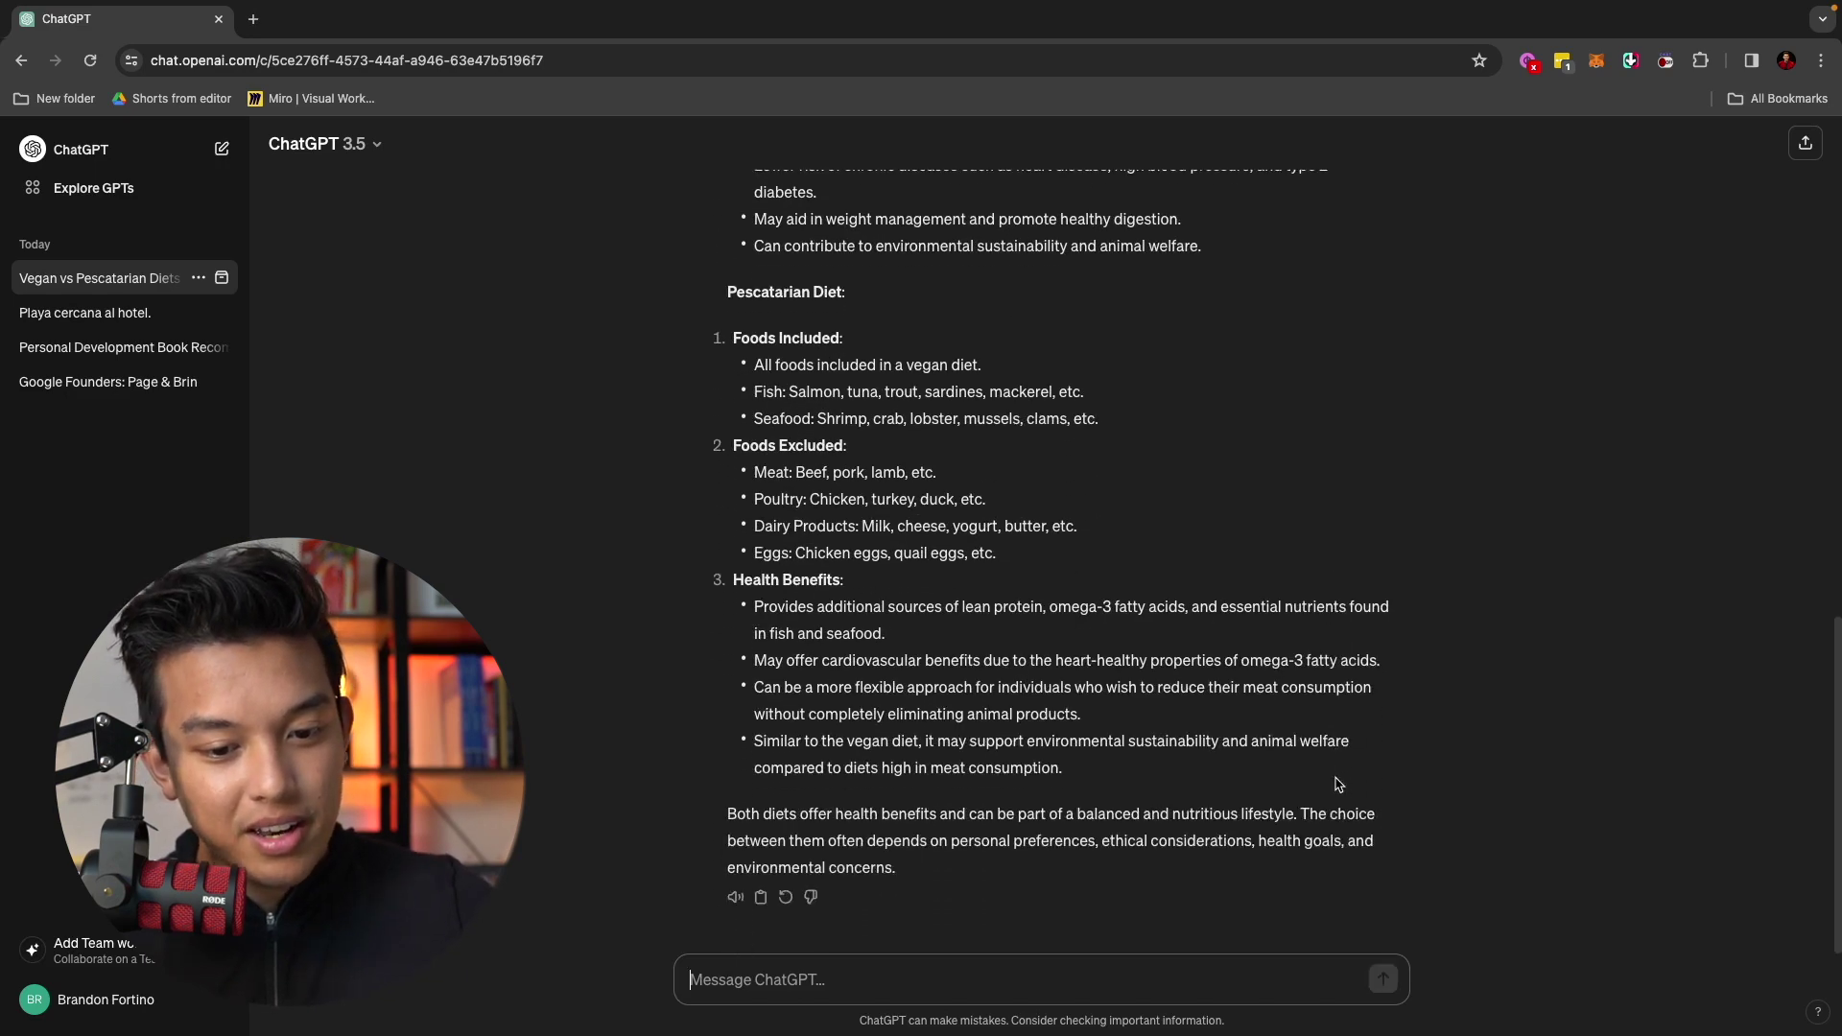
pyautogui.scroll(1, 1288, 660)
pyautogui.scroll(10, 1288, 659)
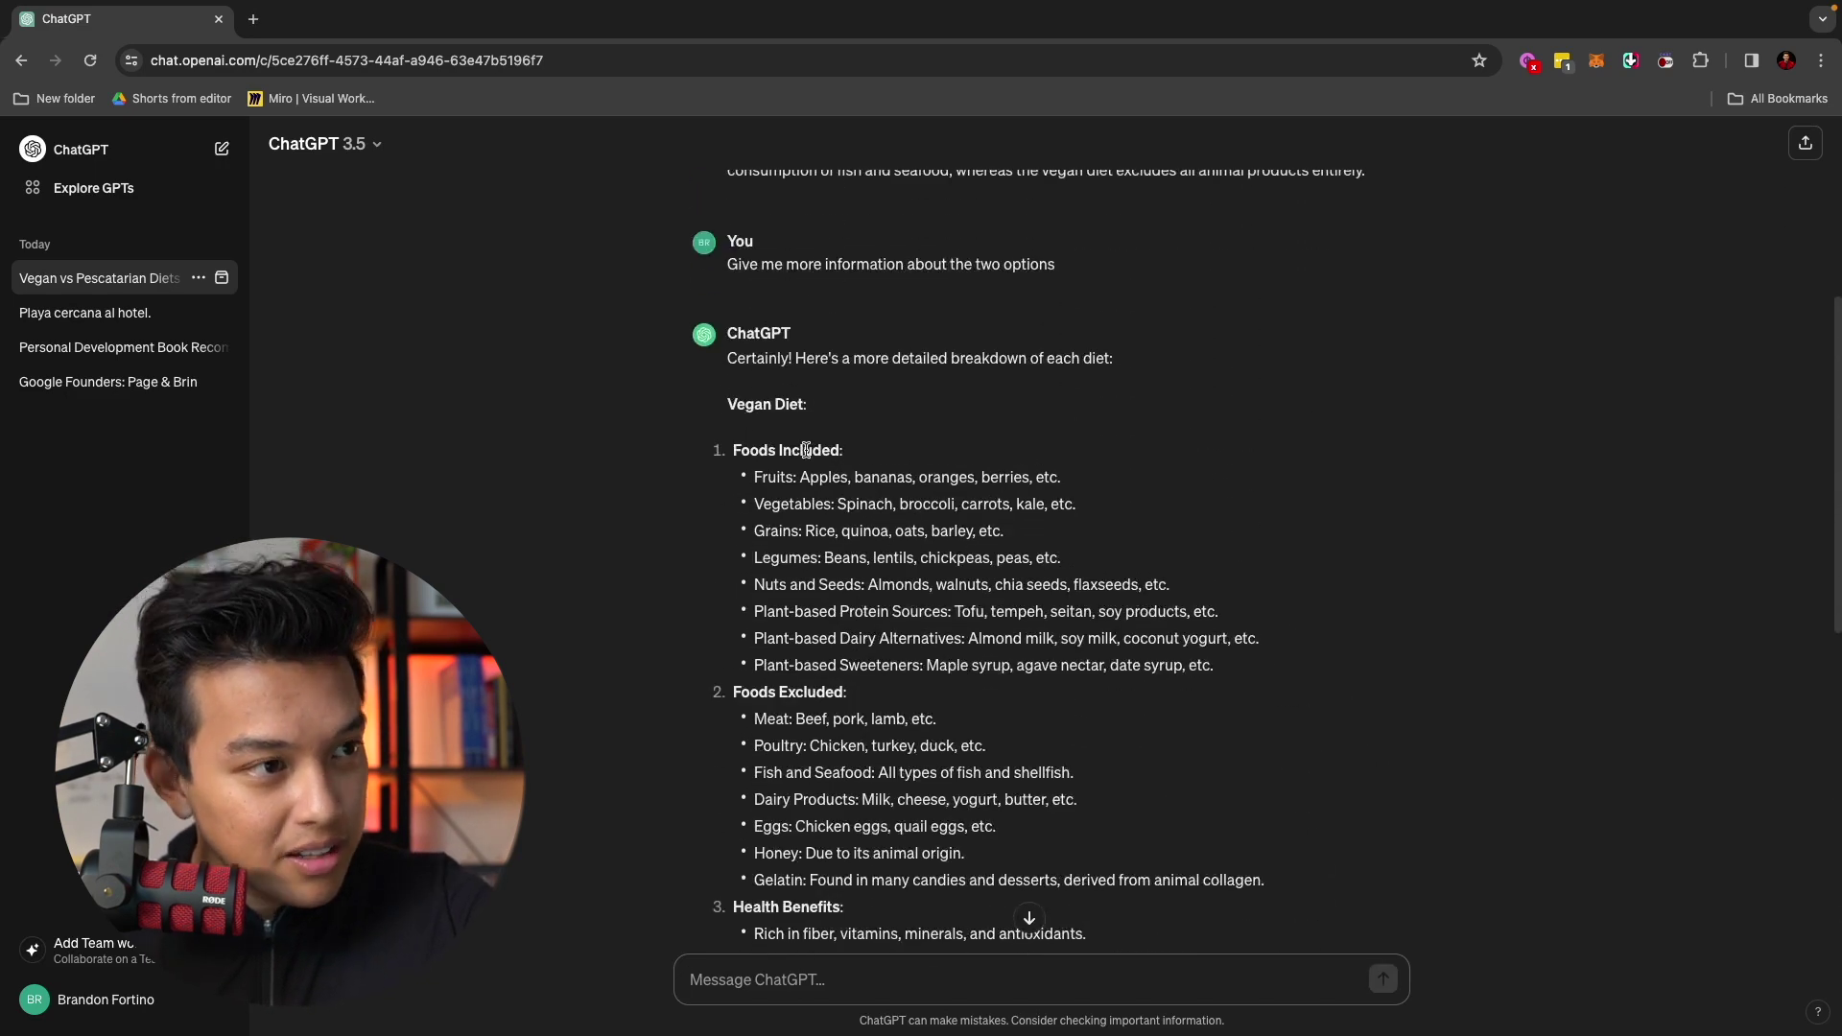
# Read through the detailed breakdown of foods and health benefits for each diet
pyautogui.moveTo(753, 445); pyautogui.dragTo(906, 504)
pyautogui.scroll(-2, 904, 506)
pyautogui.click(904, 505)
pyautogui.moveTo(731, 547); pyautogui.dragTo(890, 605)
pyautogui.scroll(-3, 889, 603)
pyautogui.moveTo(732, 527); pyautogui.dragTo(921, 555)
pyautogui.scroll(-4, 915, 601)
pyautogui.scroll(-3, 915, 600)
pyautogui.click(929, 982)
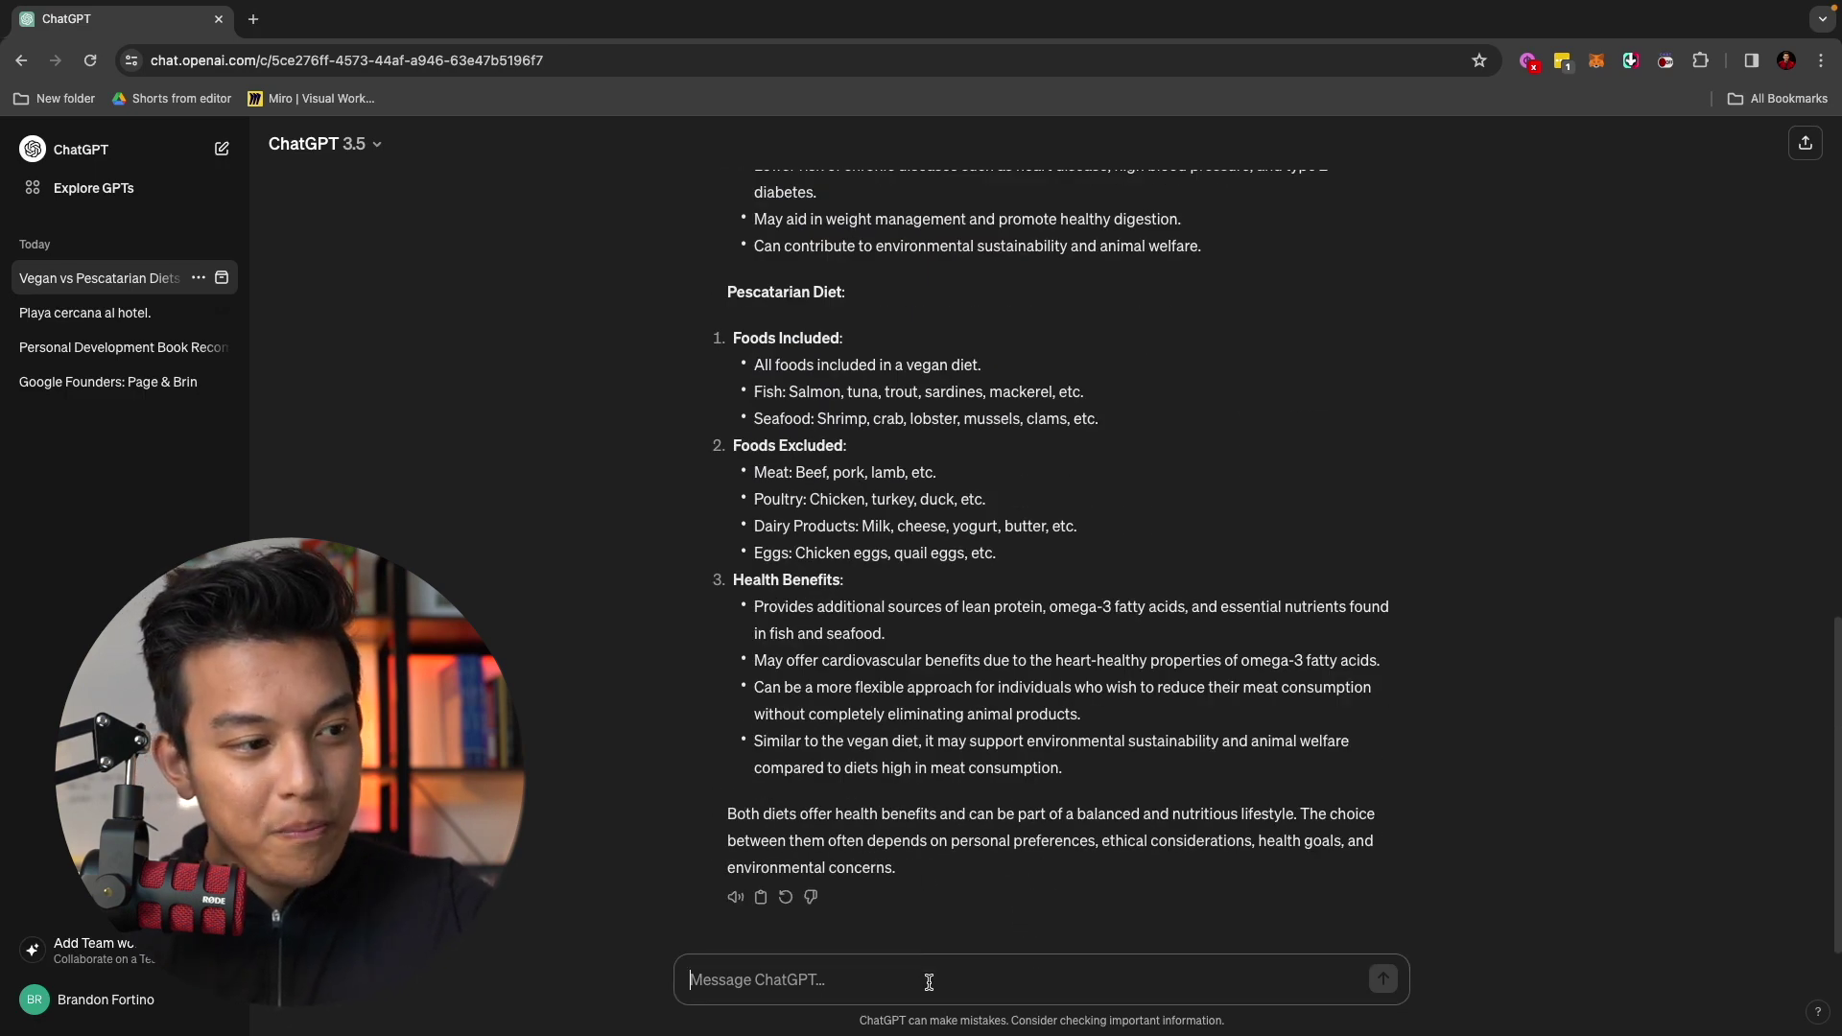
# Request a simpler, under-200-word diet comparison a fifth grader could understand, and read the vegan points
pyautogui.write('Make ')
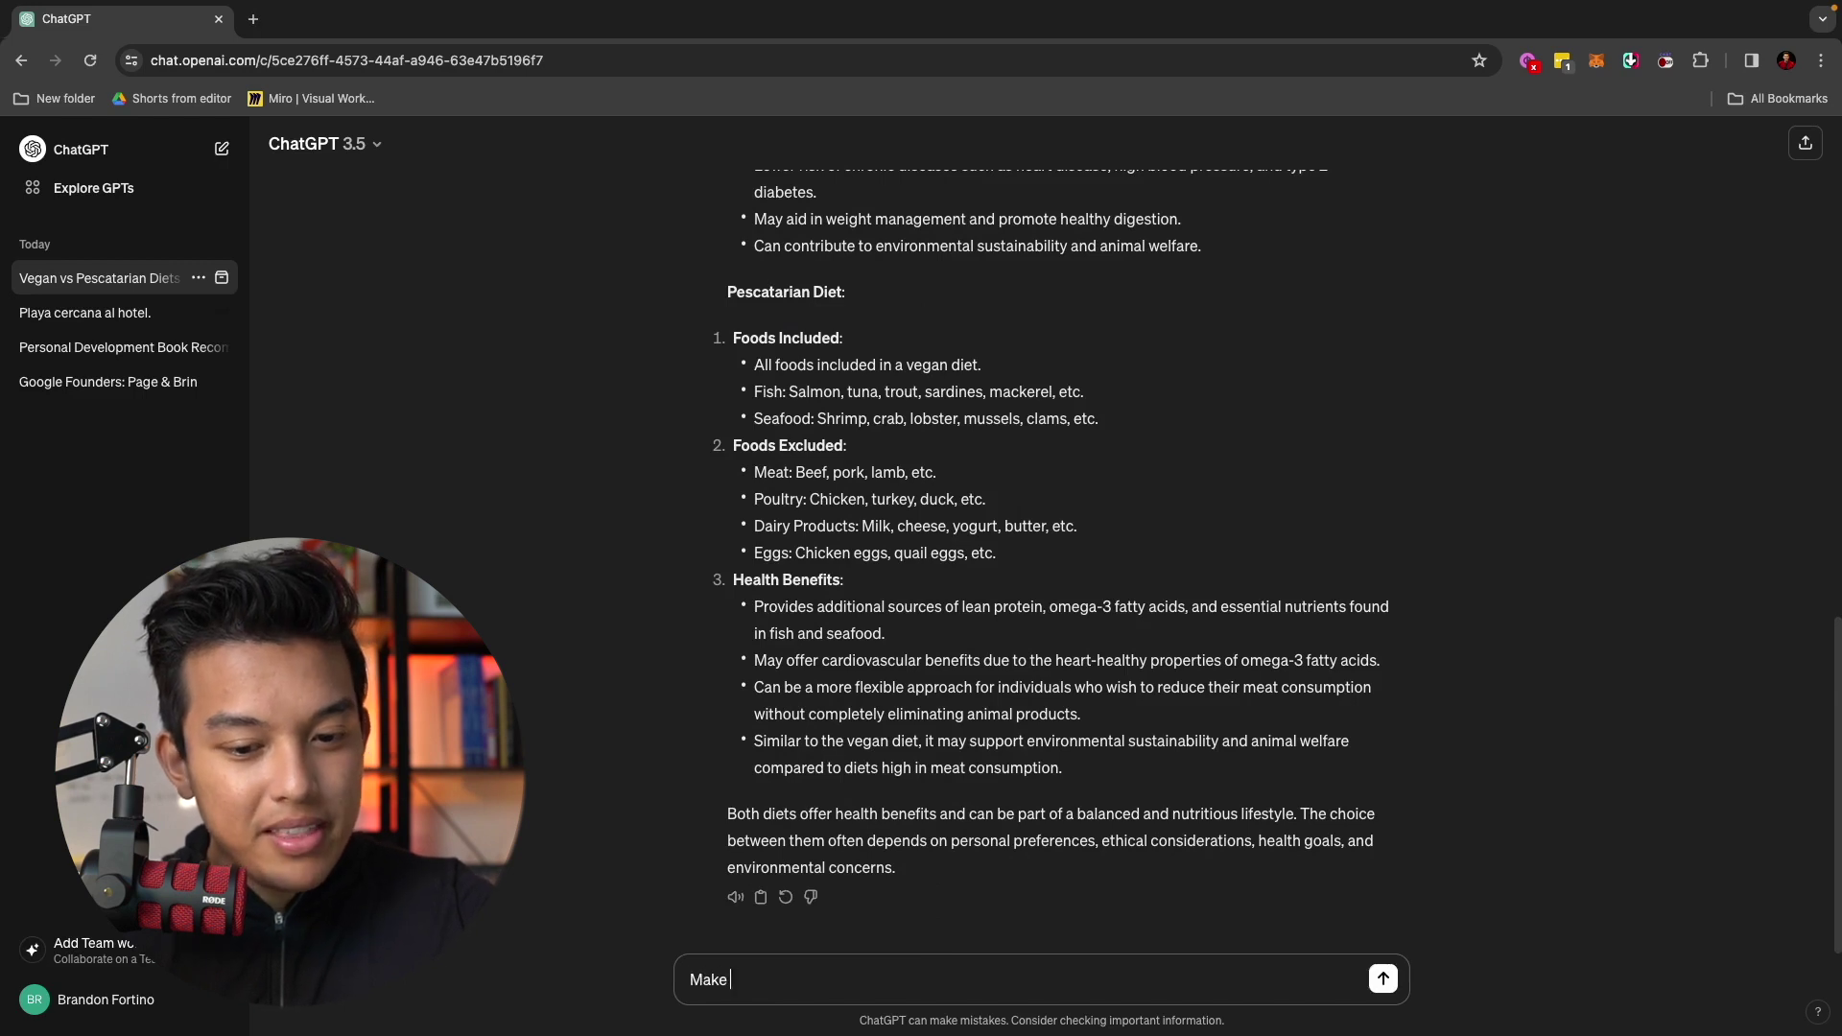
pyautogui.write('this simpler an')
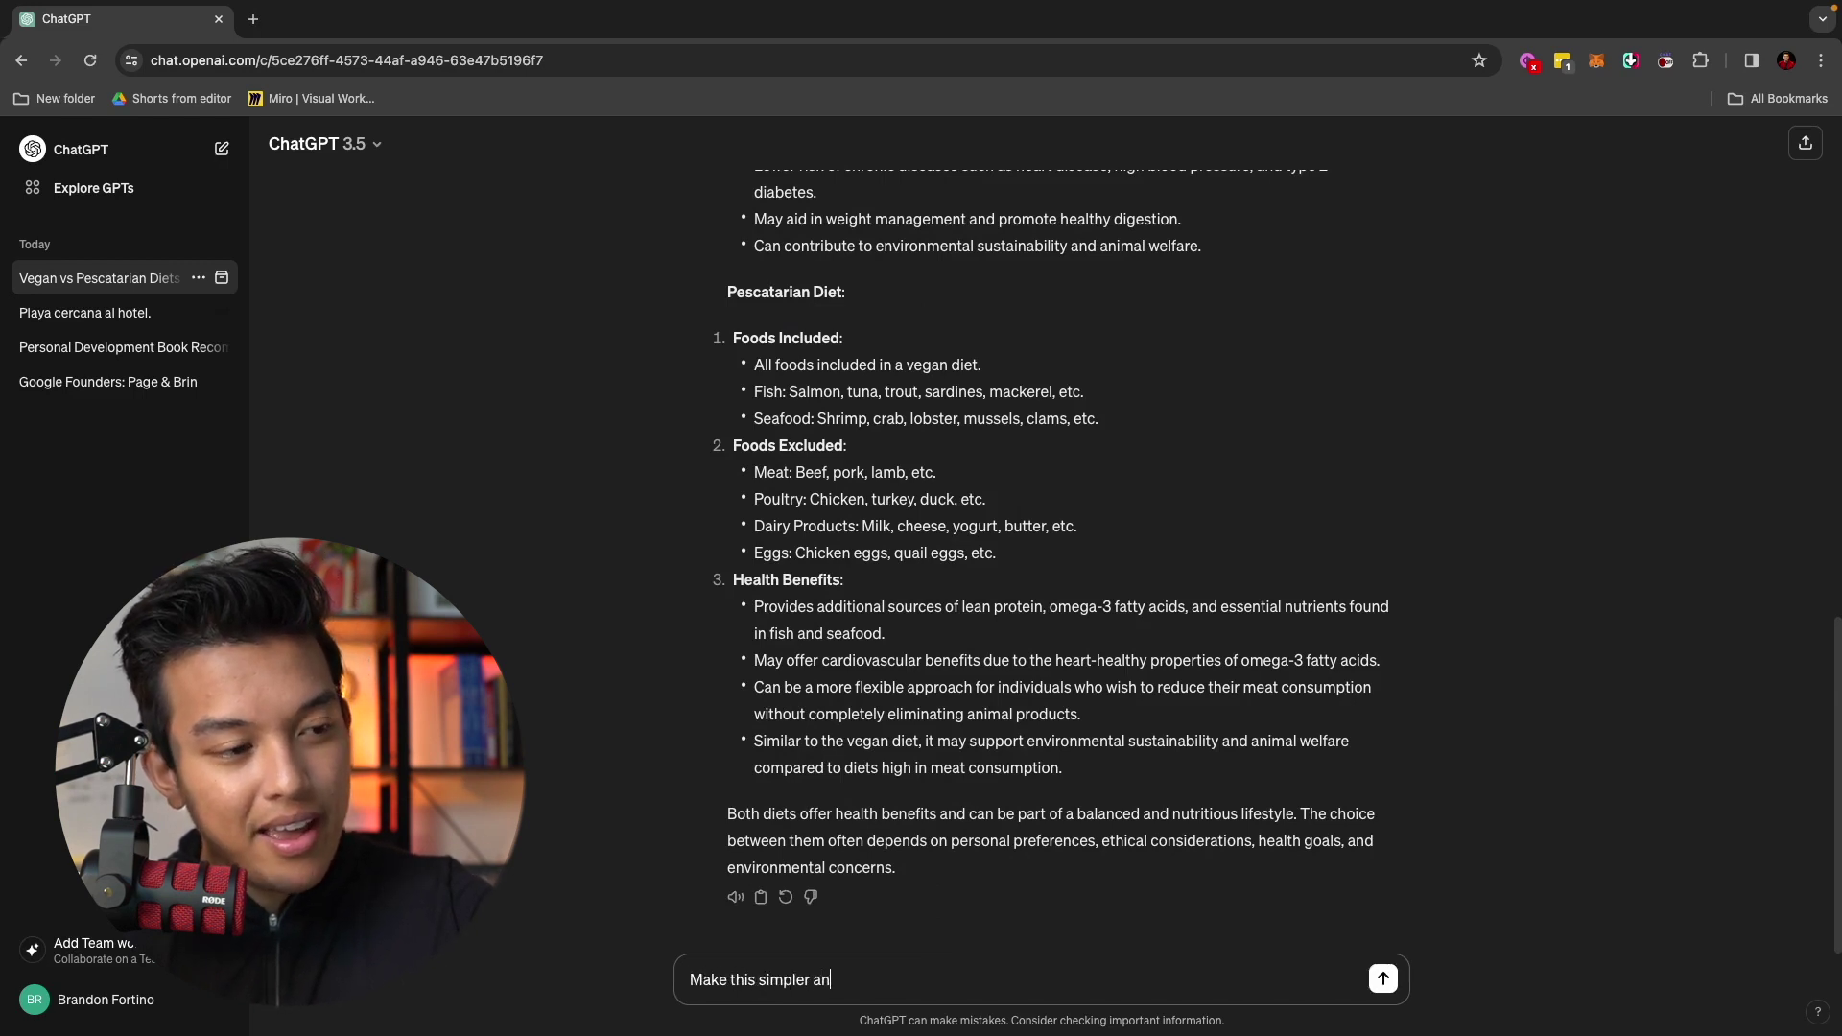
pyautogui.write('d less than 200 wor')
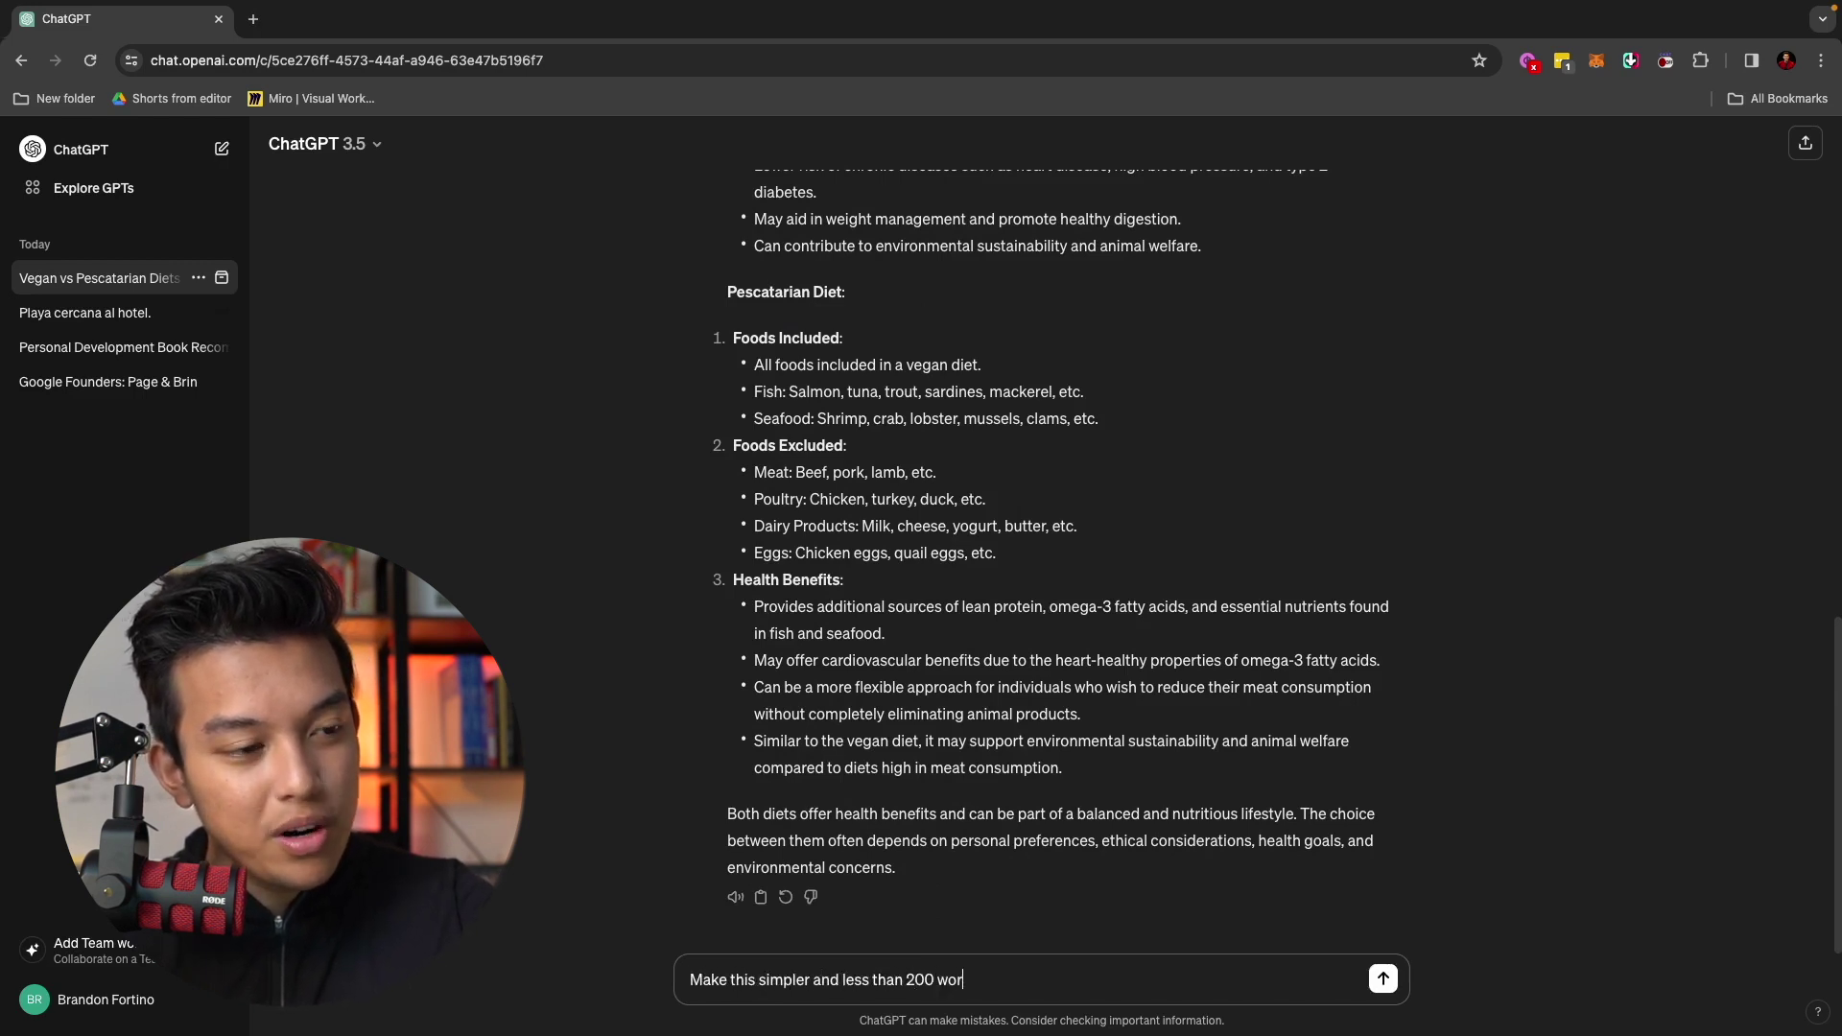
pyautogui.write('ds and I want ')
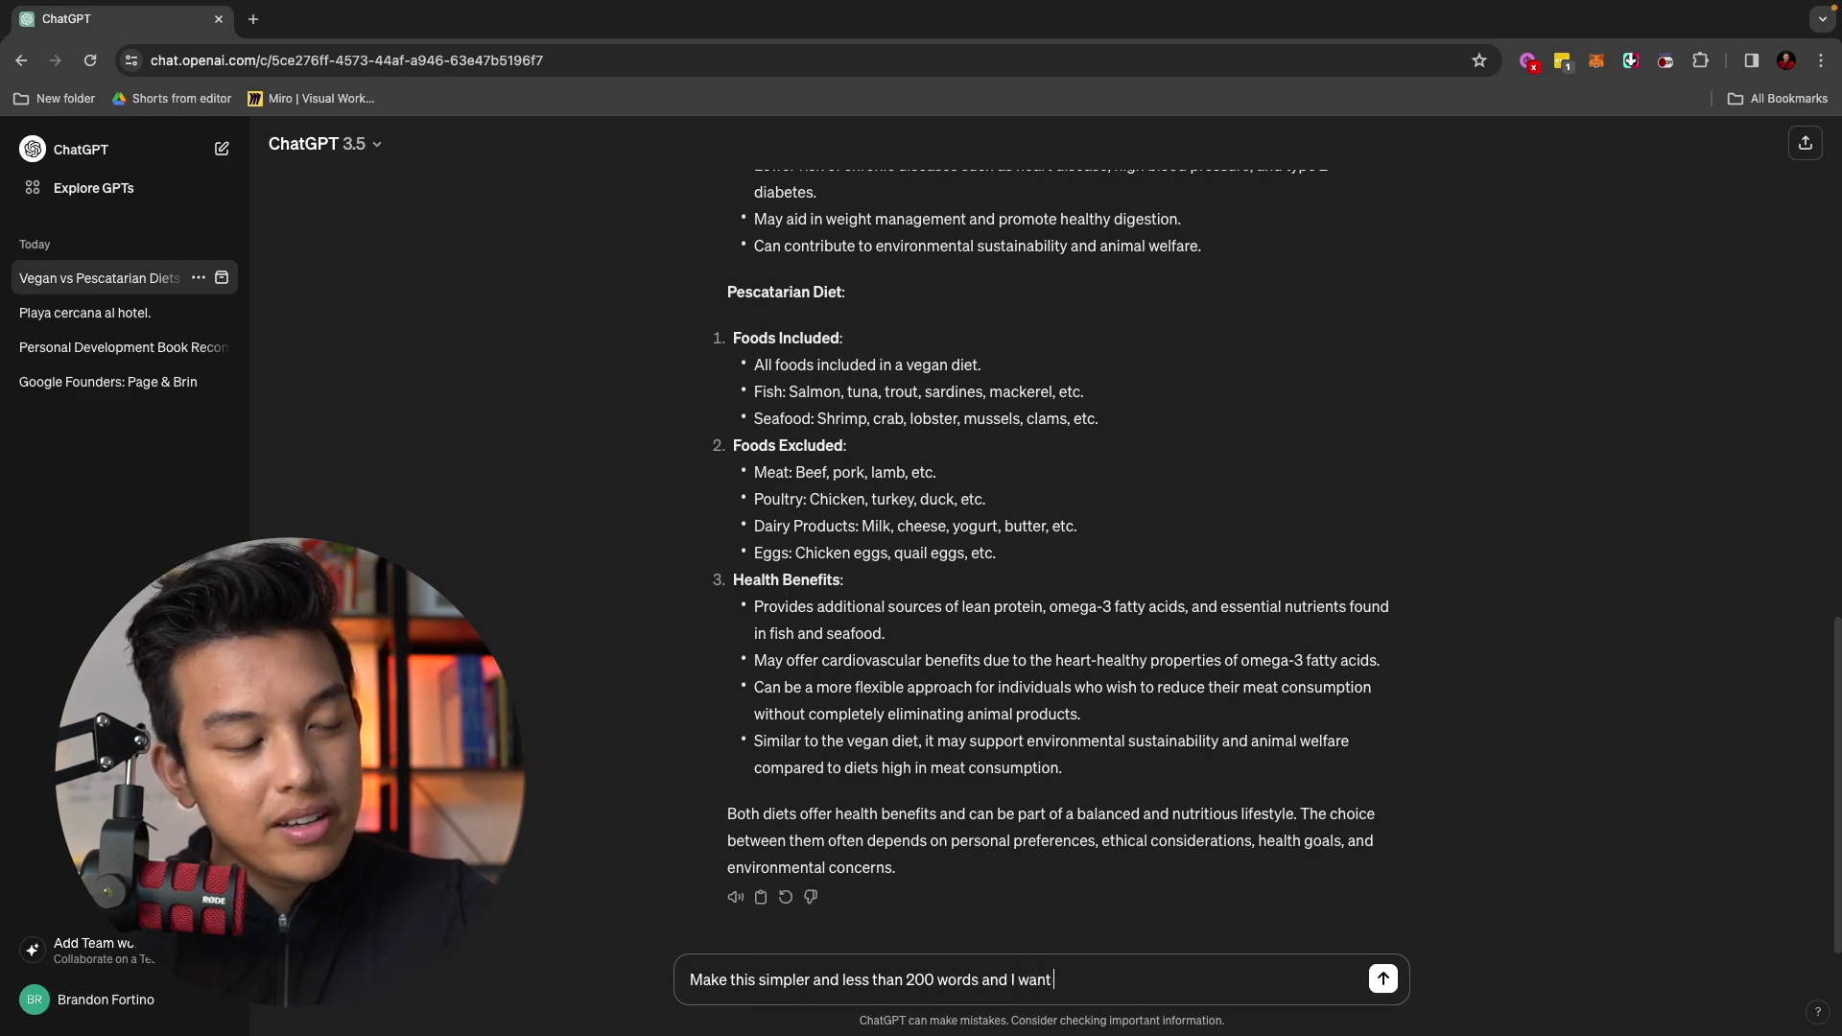
pyautogui.write('to be able to ')
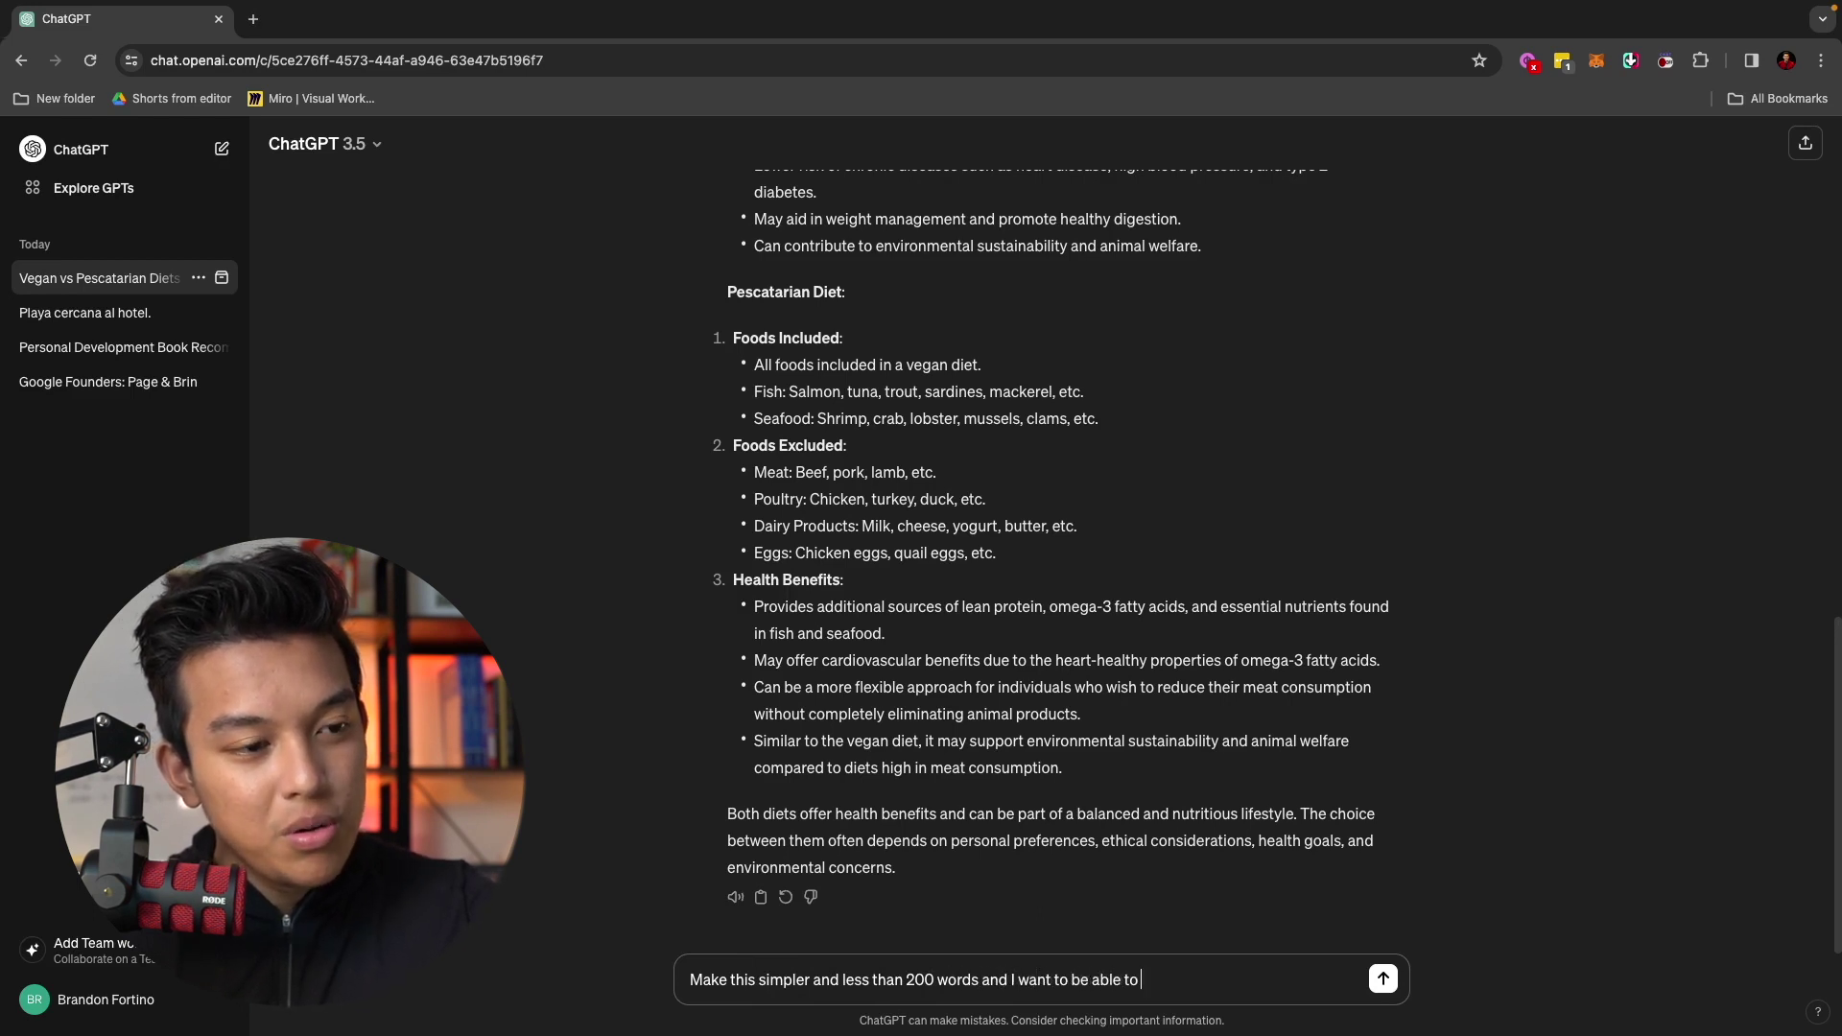
pyautogui.write('explain it to a ')
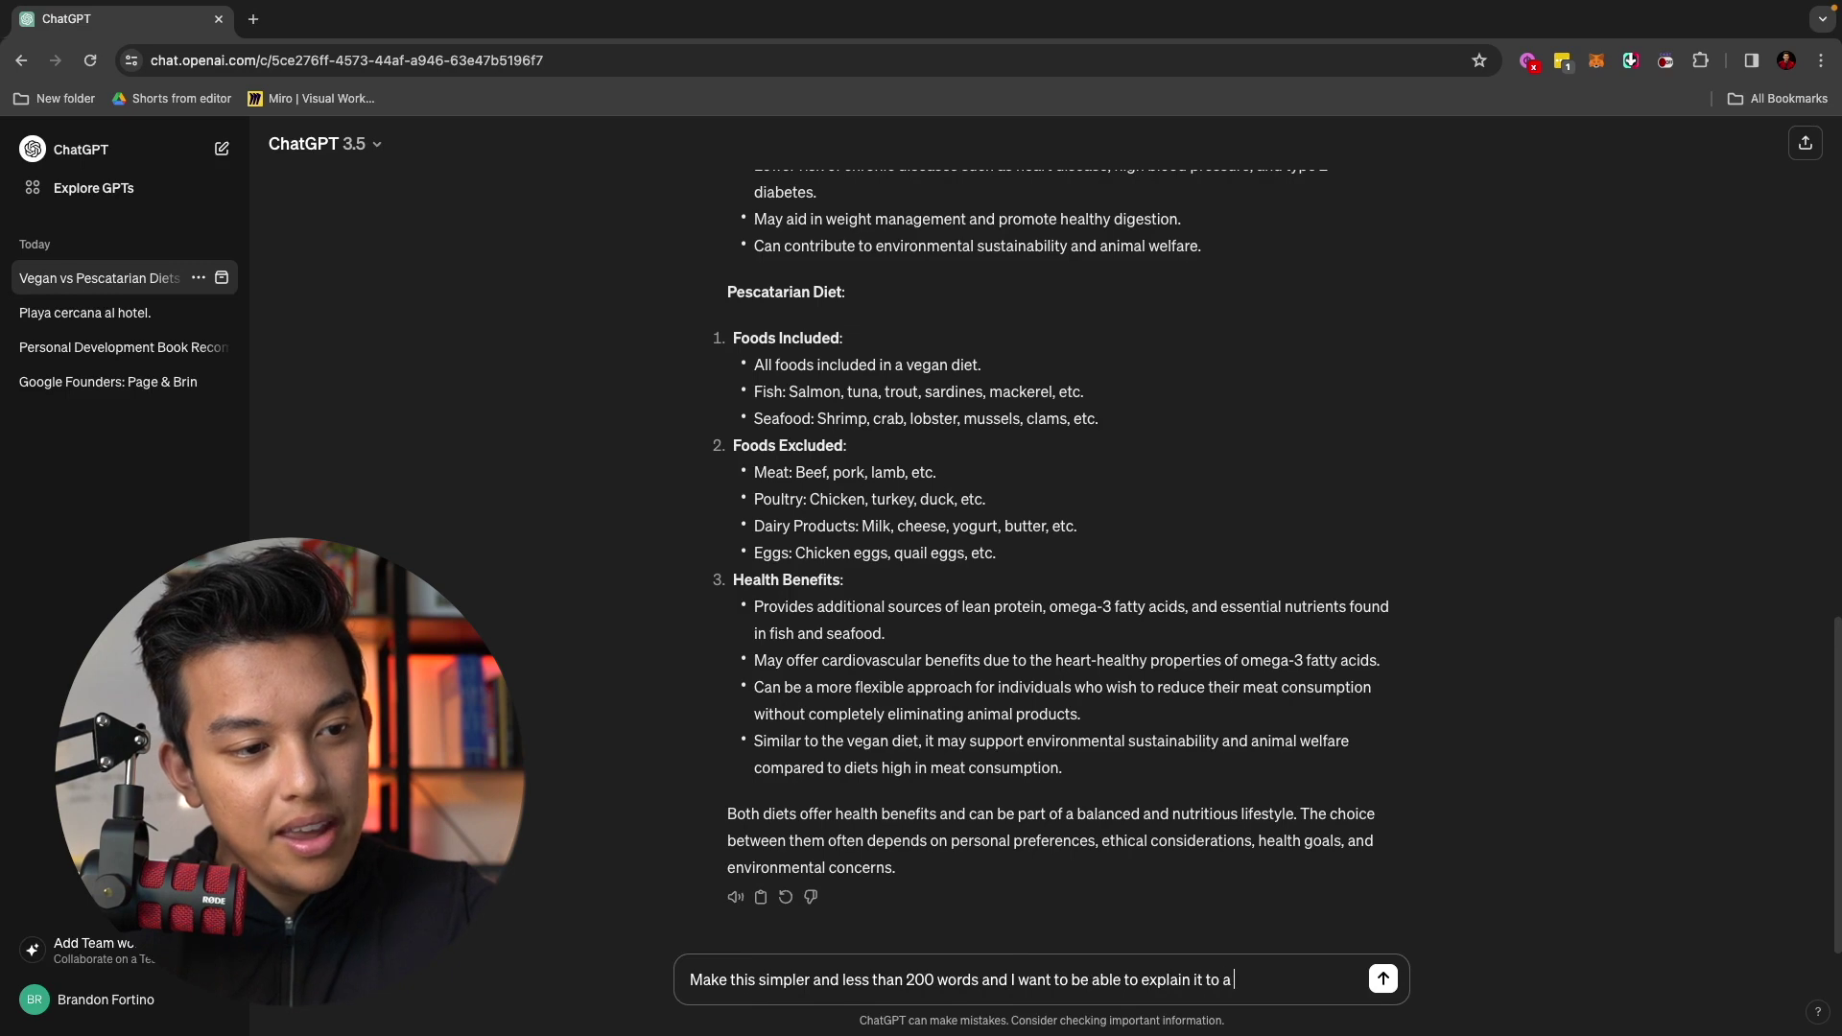
pyautogui.write('fifth grader')
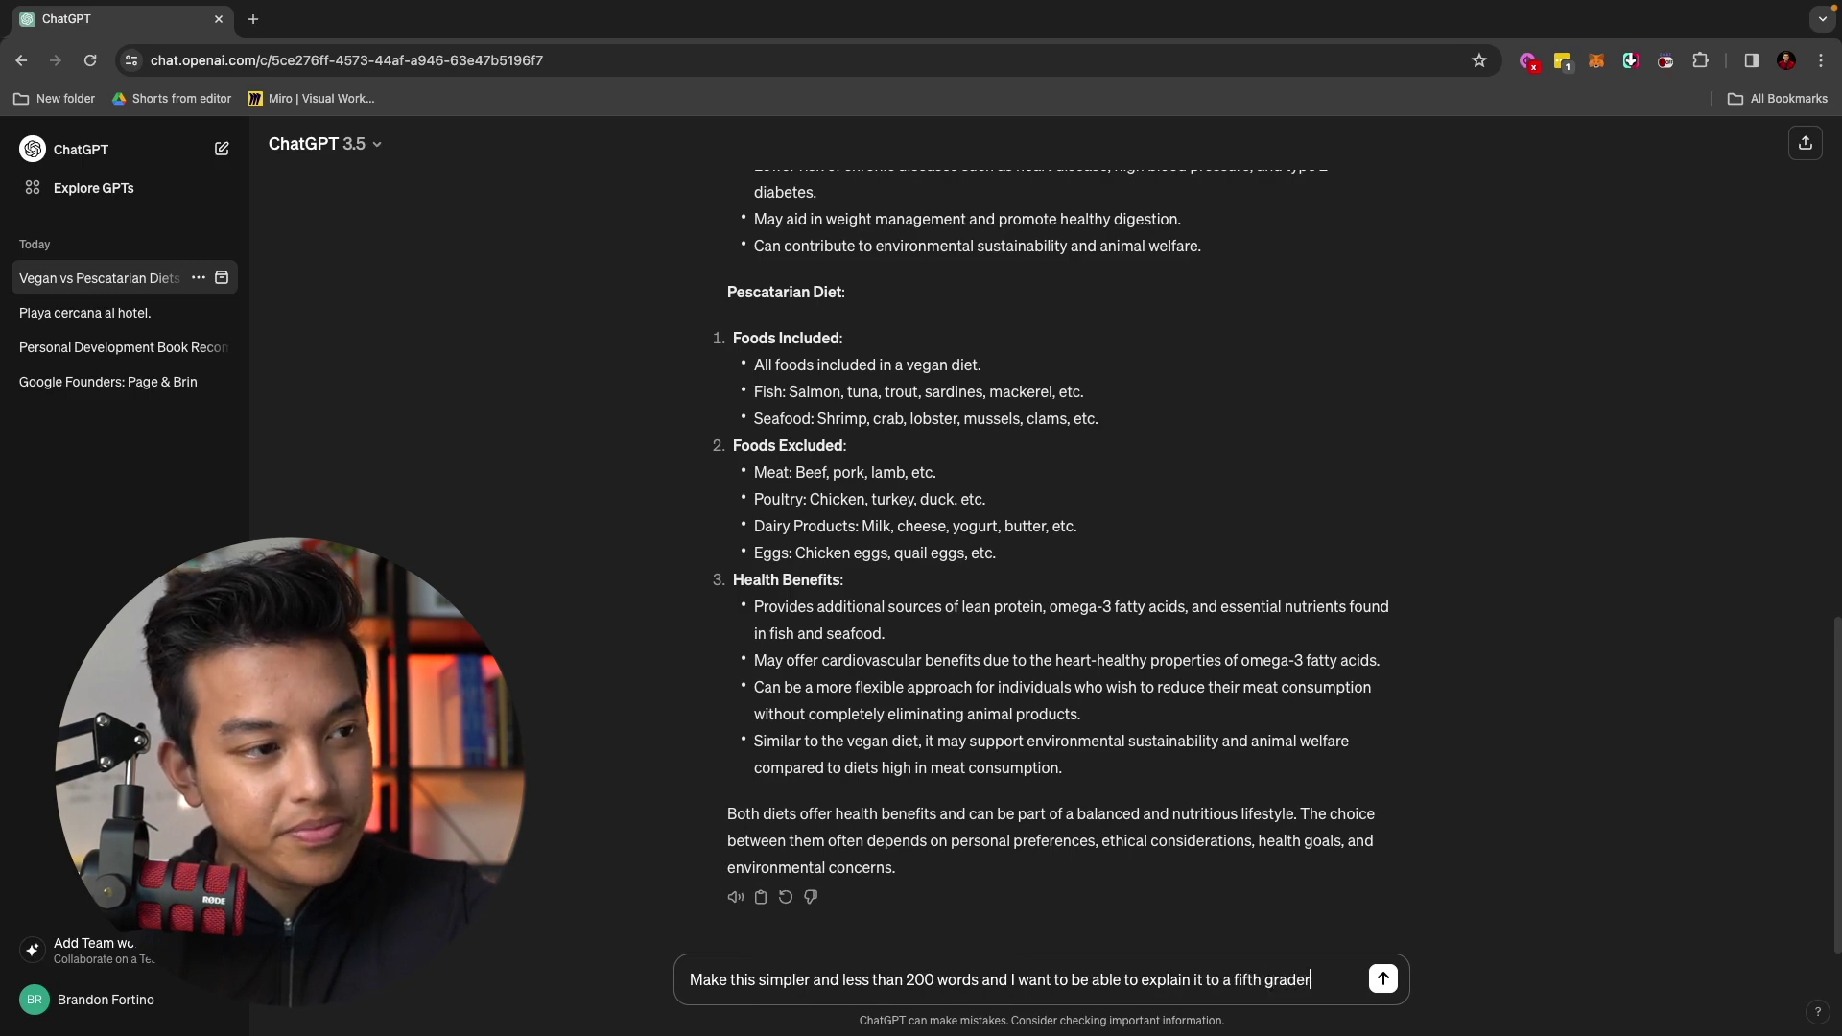
pyautogui.press('Return')
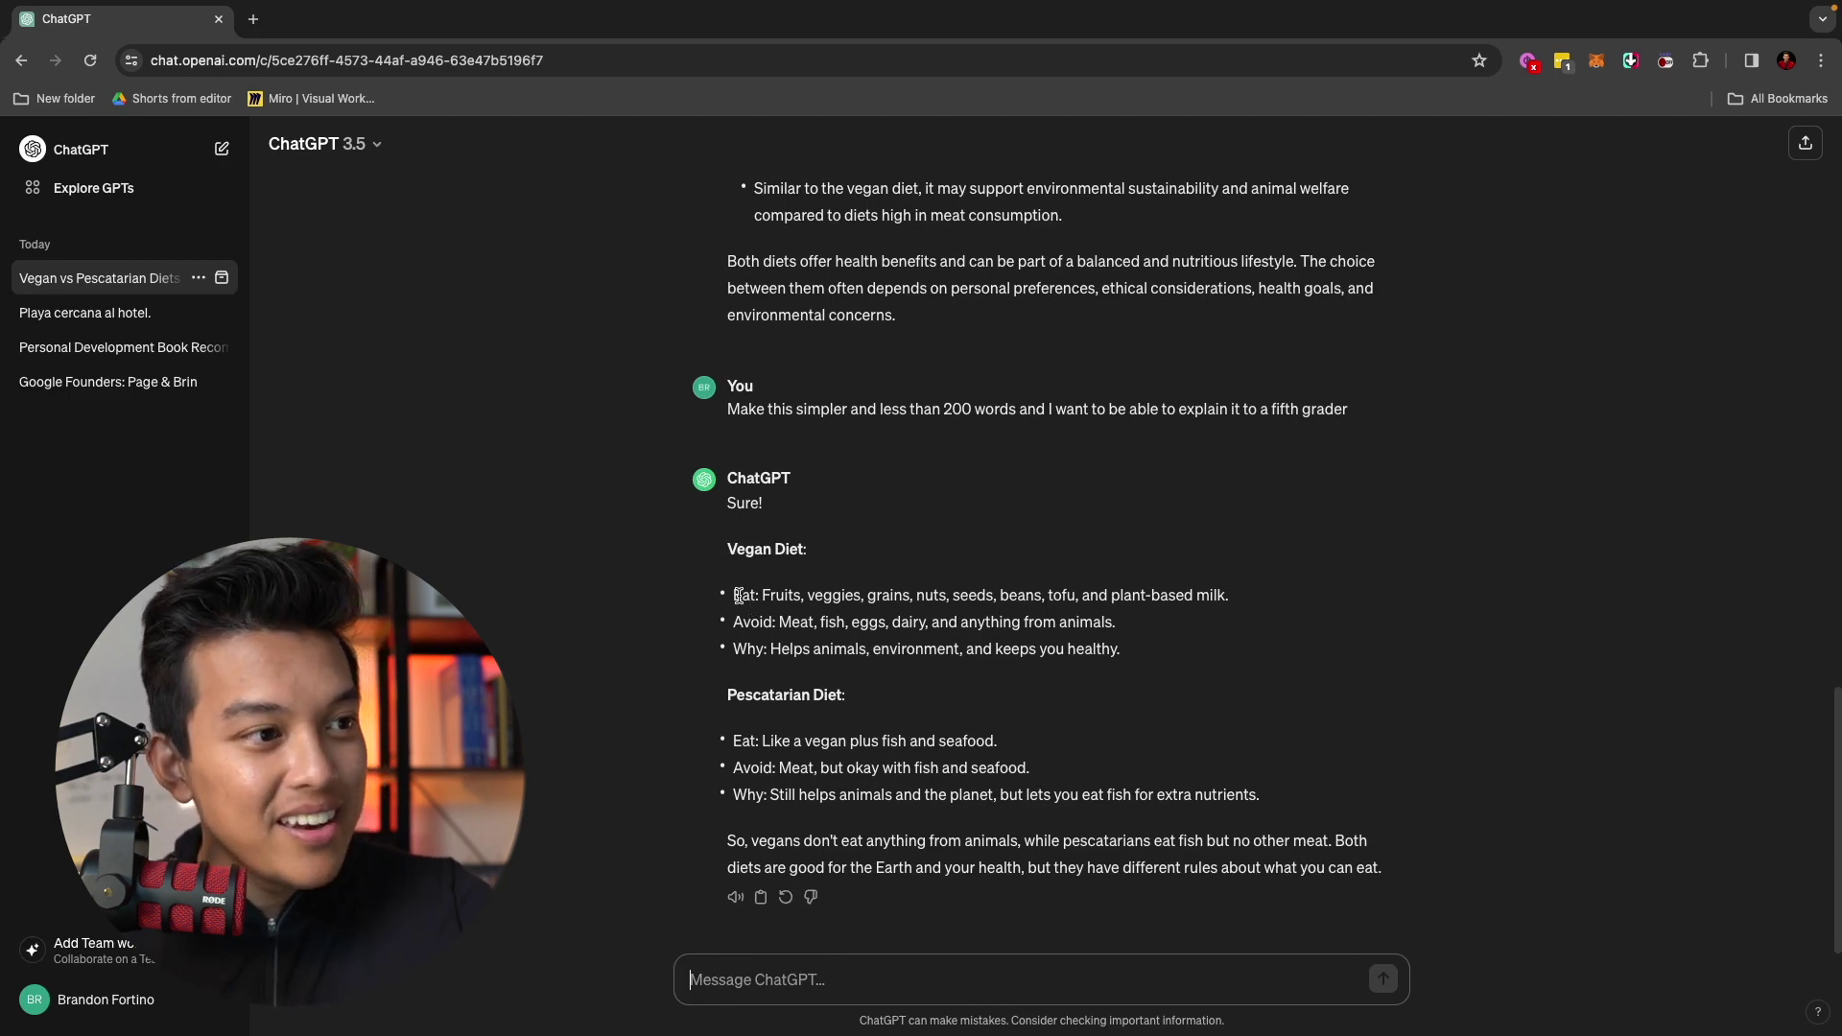
pyautogui.moveTo(733, 595); pyautogui.dragTo(1000, 600)
pyautogui.moveTo(751, 623); pyautogui.dragTo(937, 643)
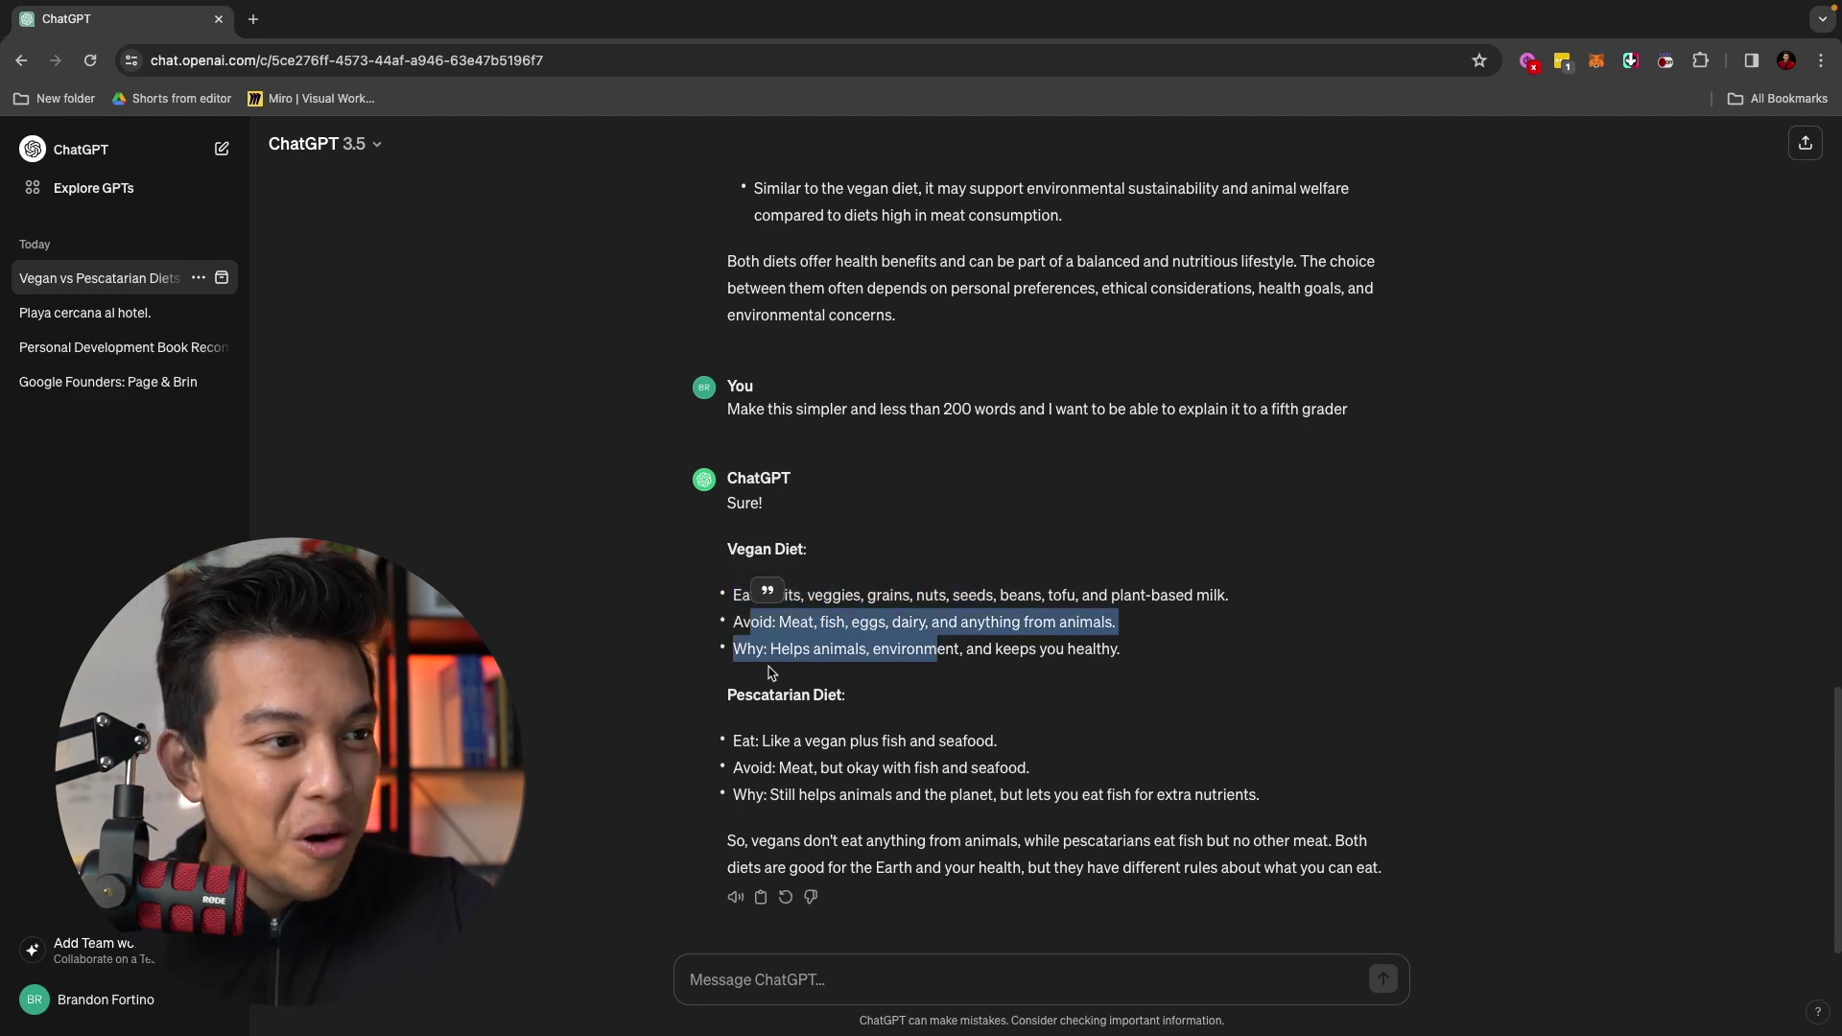
pyautogui.click(735, 653)
pyautogui.moveTo(735, 652); pyautogui.dragTo(1130, 651)
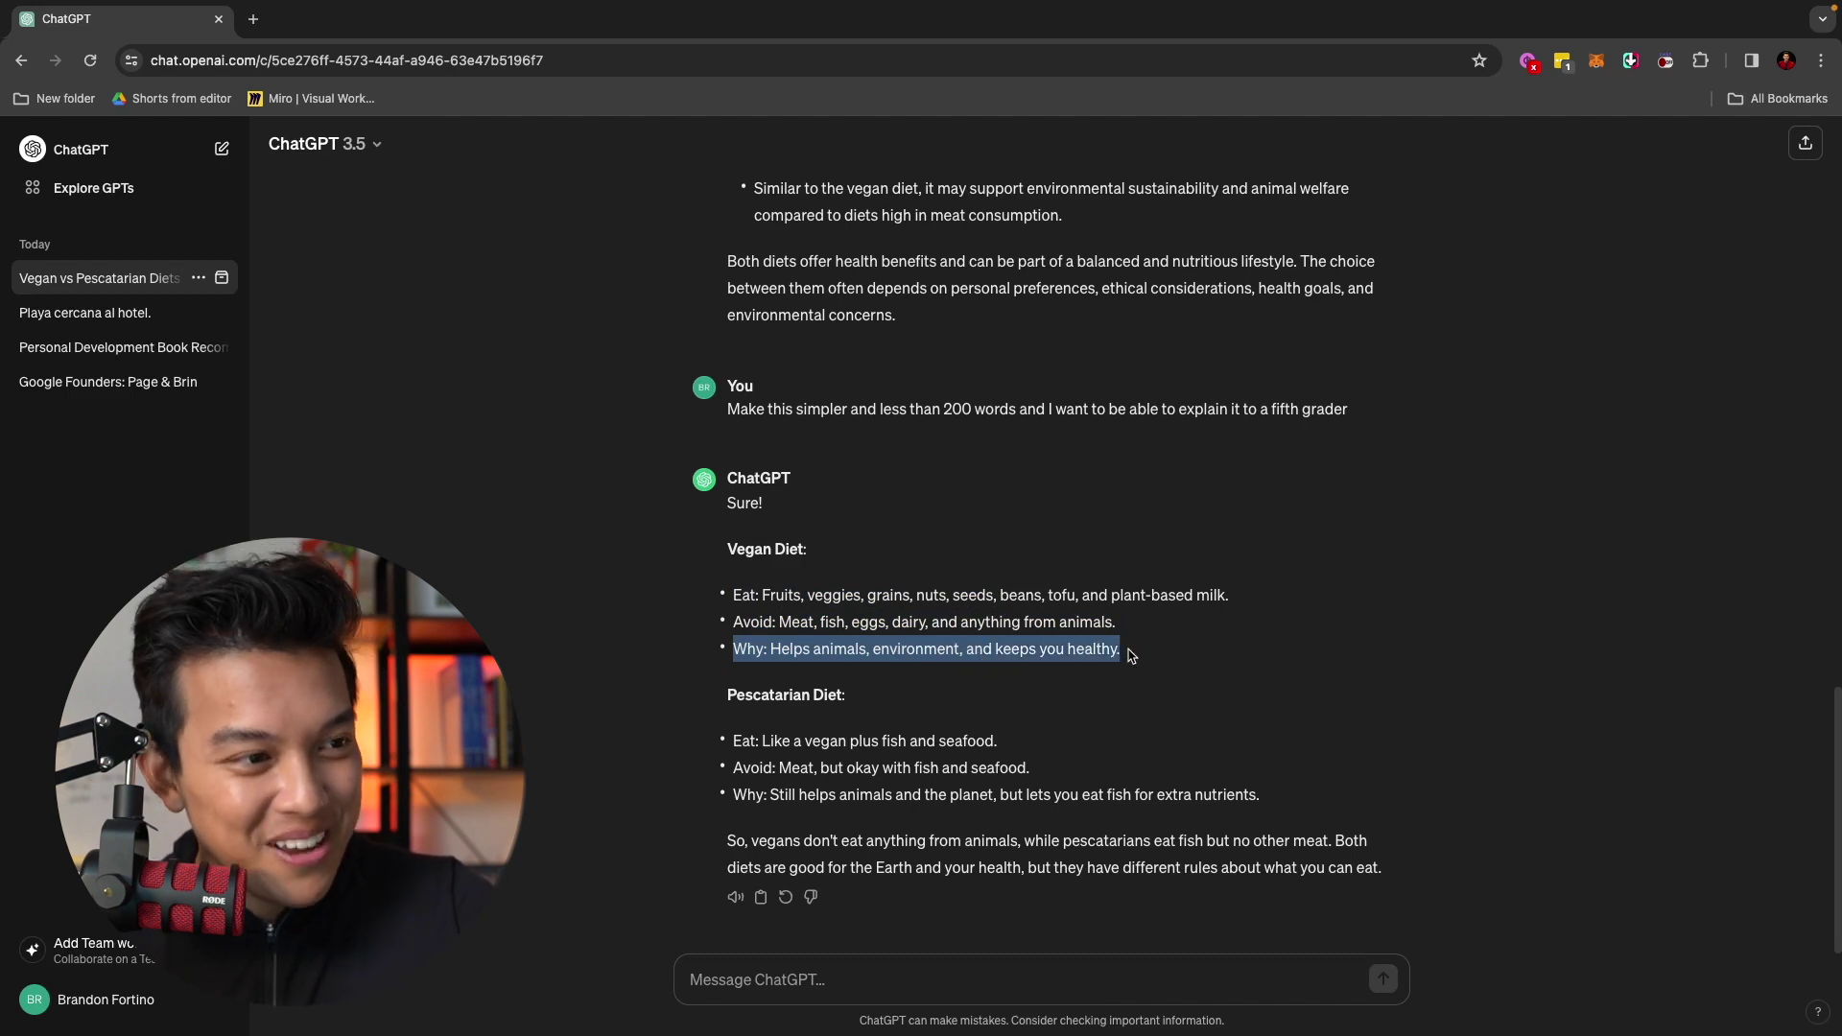
pyautogui.click(758, 758)
# Review the simplified pescatarian points, then start a new empty chat
pyautogui.moveTo(732, 740); pyautogui.dragTo(1012, 745)
pyautogui.click(1015, 744)
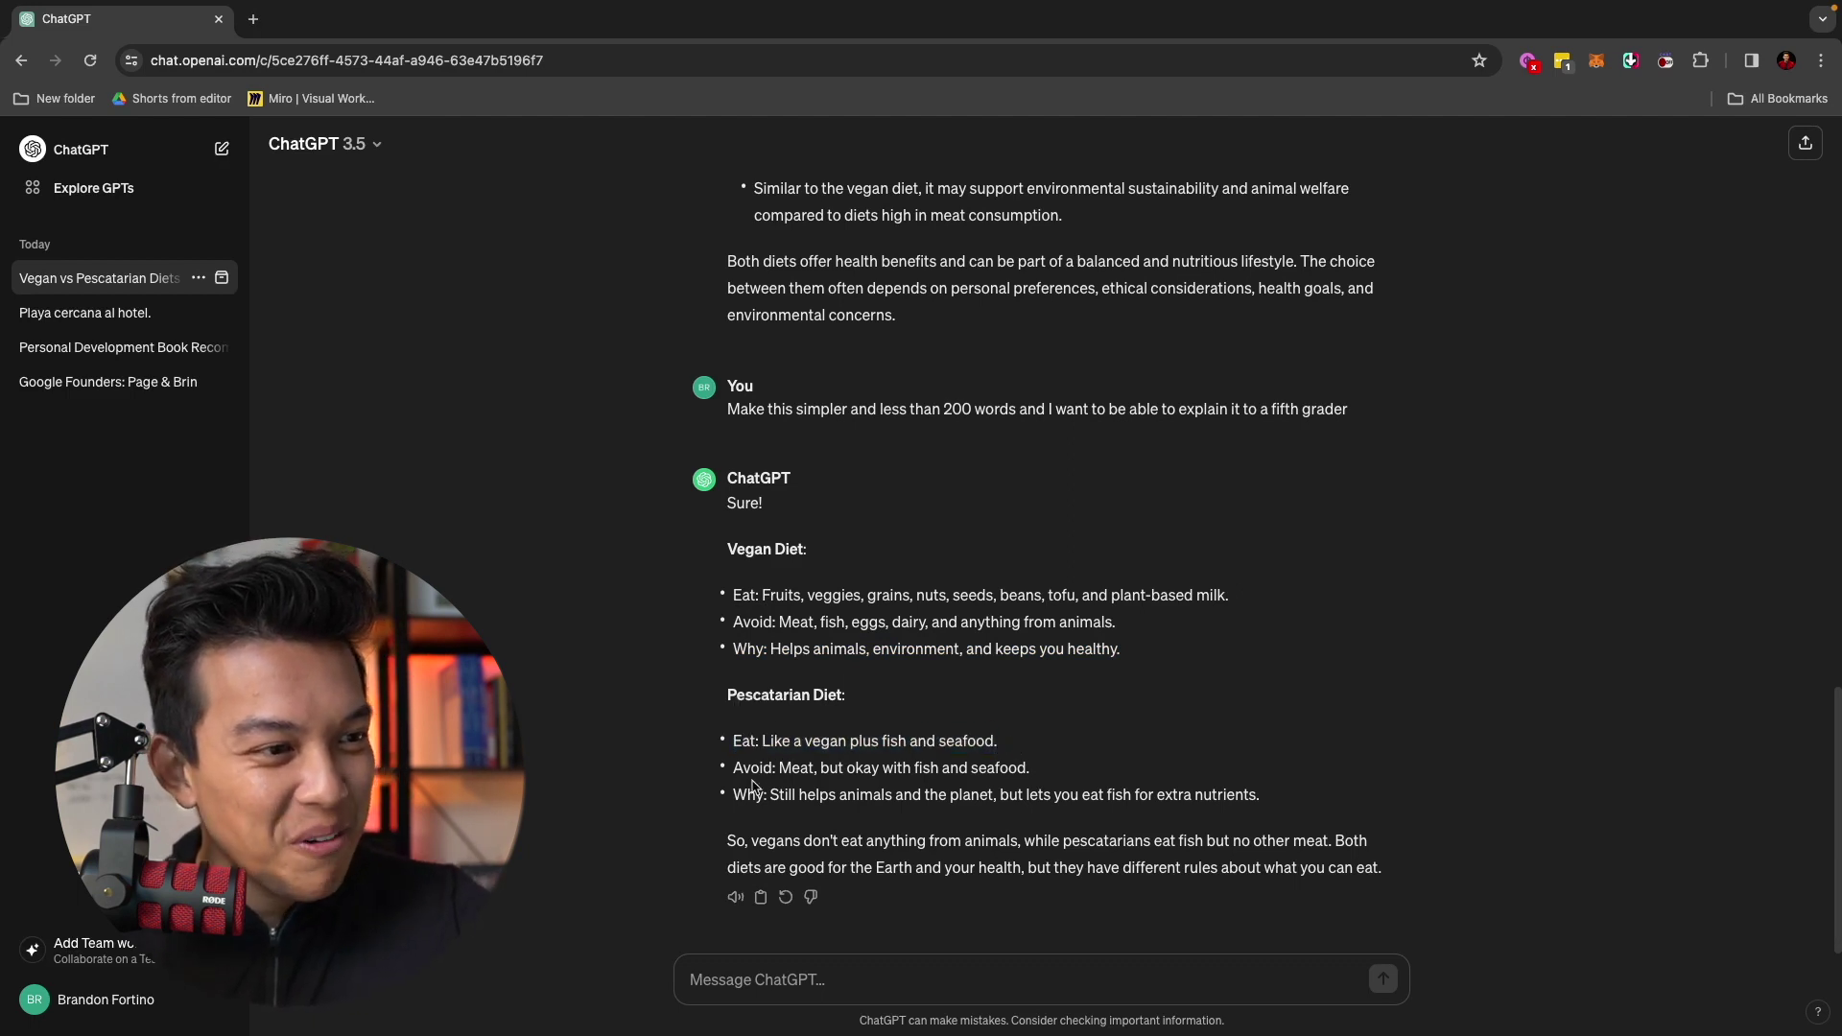
pyautogui.moveTo(733, 795); pyautogui.dragTo(1191, 797)
pyautogui.click(1211, 794)
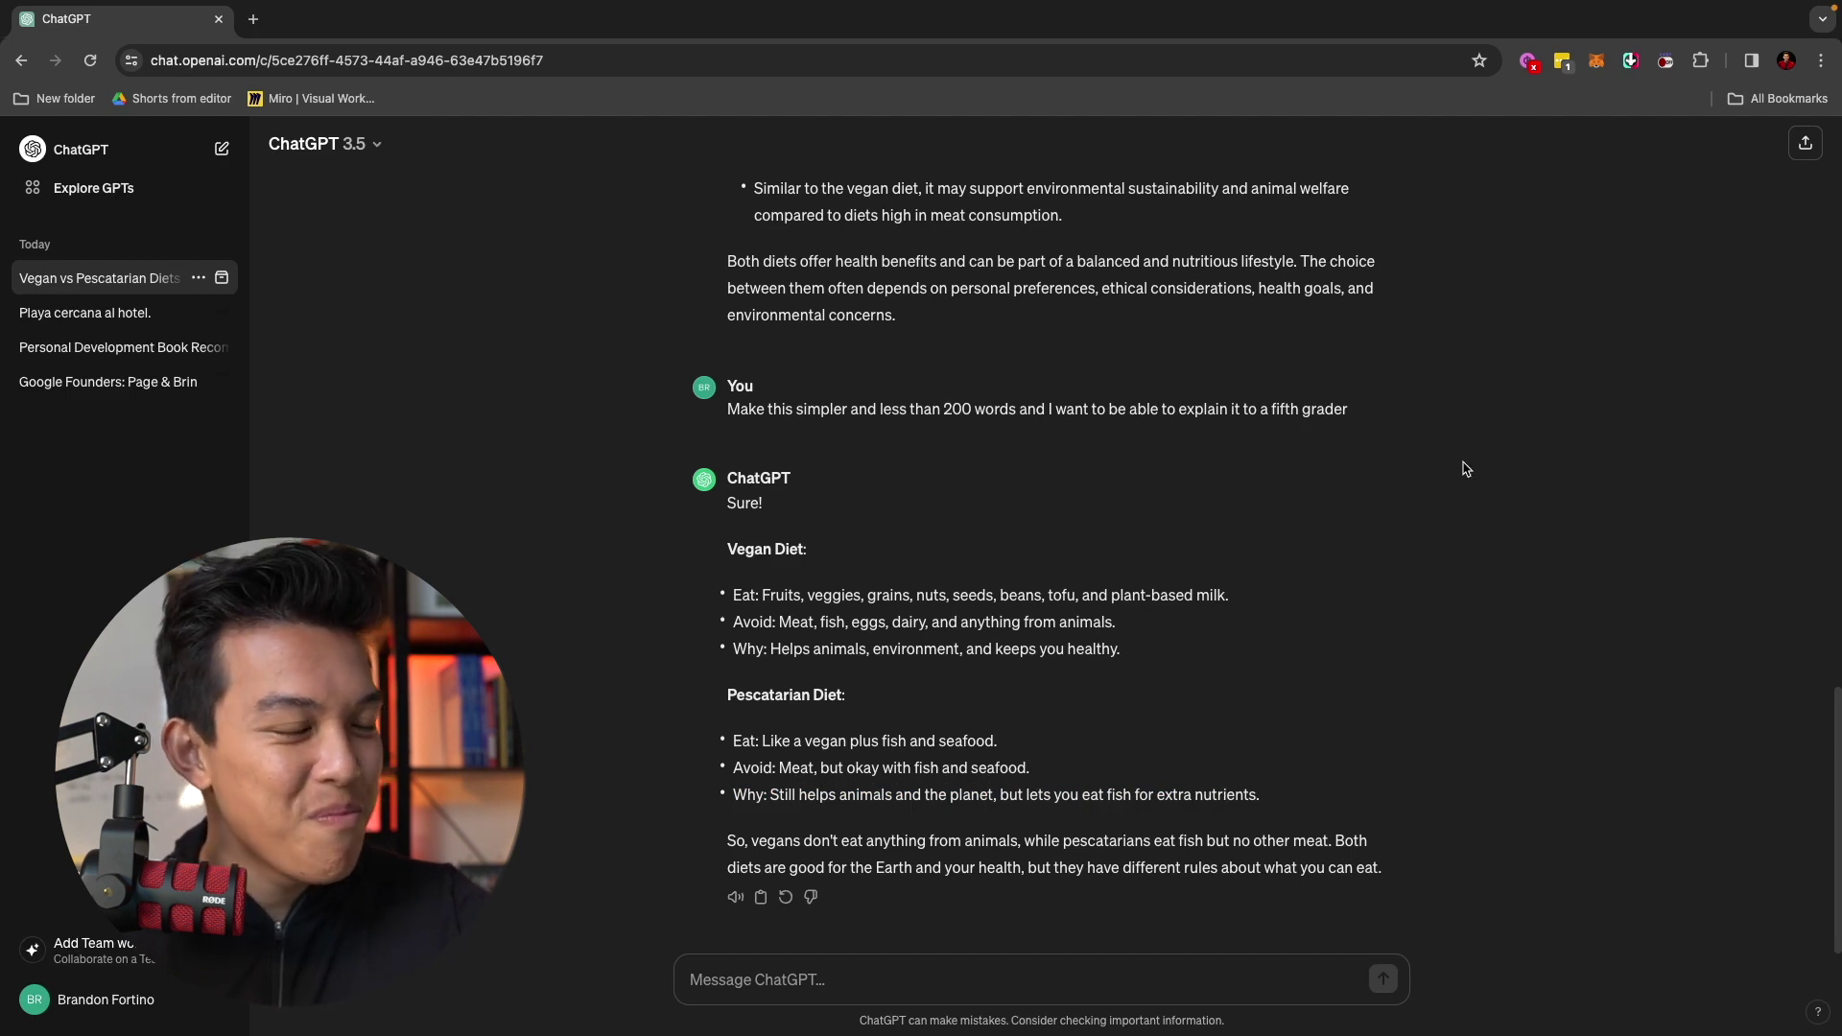
pyautogui.hotkey('ctrl', 'shift', 'o')
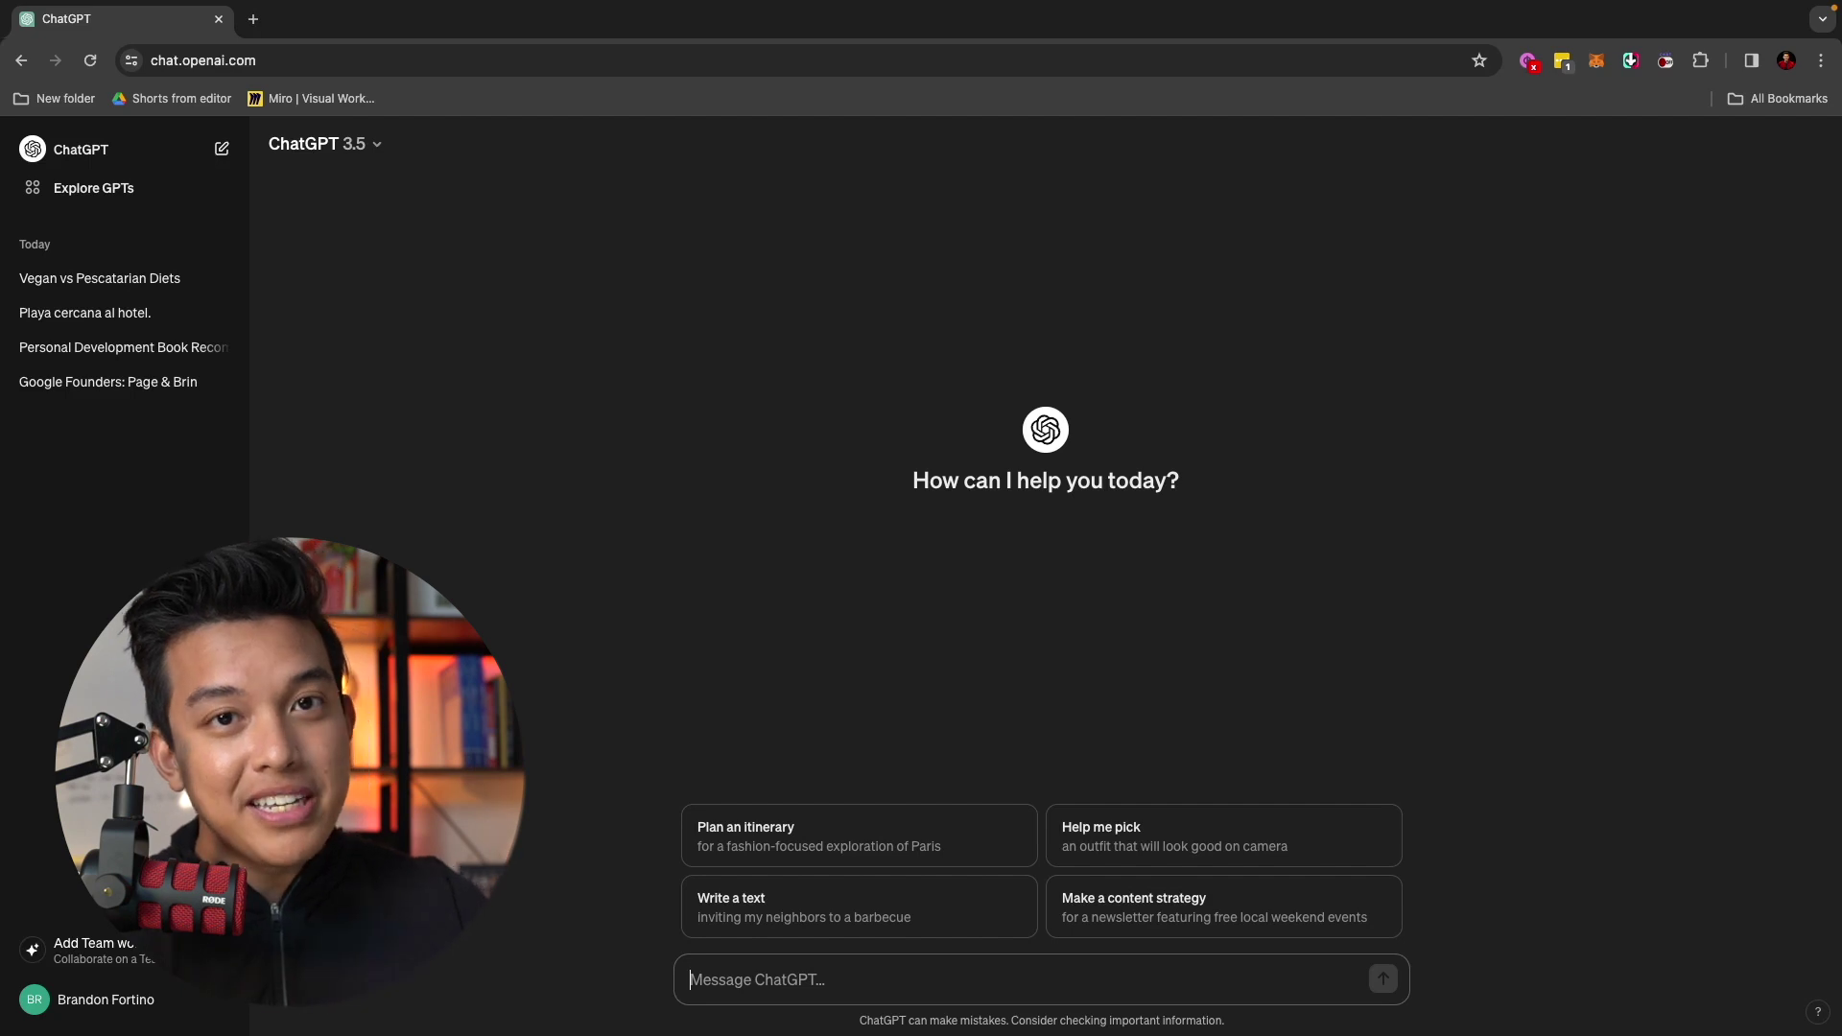
# Paste the request for a children's story about a lost penguin traveling from Hawaii to Antarctica
pyautogui.write("Write a children's story about a penguin that got lost from the herd and he has to make his way back to Antartica from Hawaii. Talk about the journey that the penguin have to go through and make this story fun with the lesson of never giving up.  This story will be told to a group of third graders.")
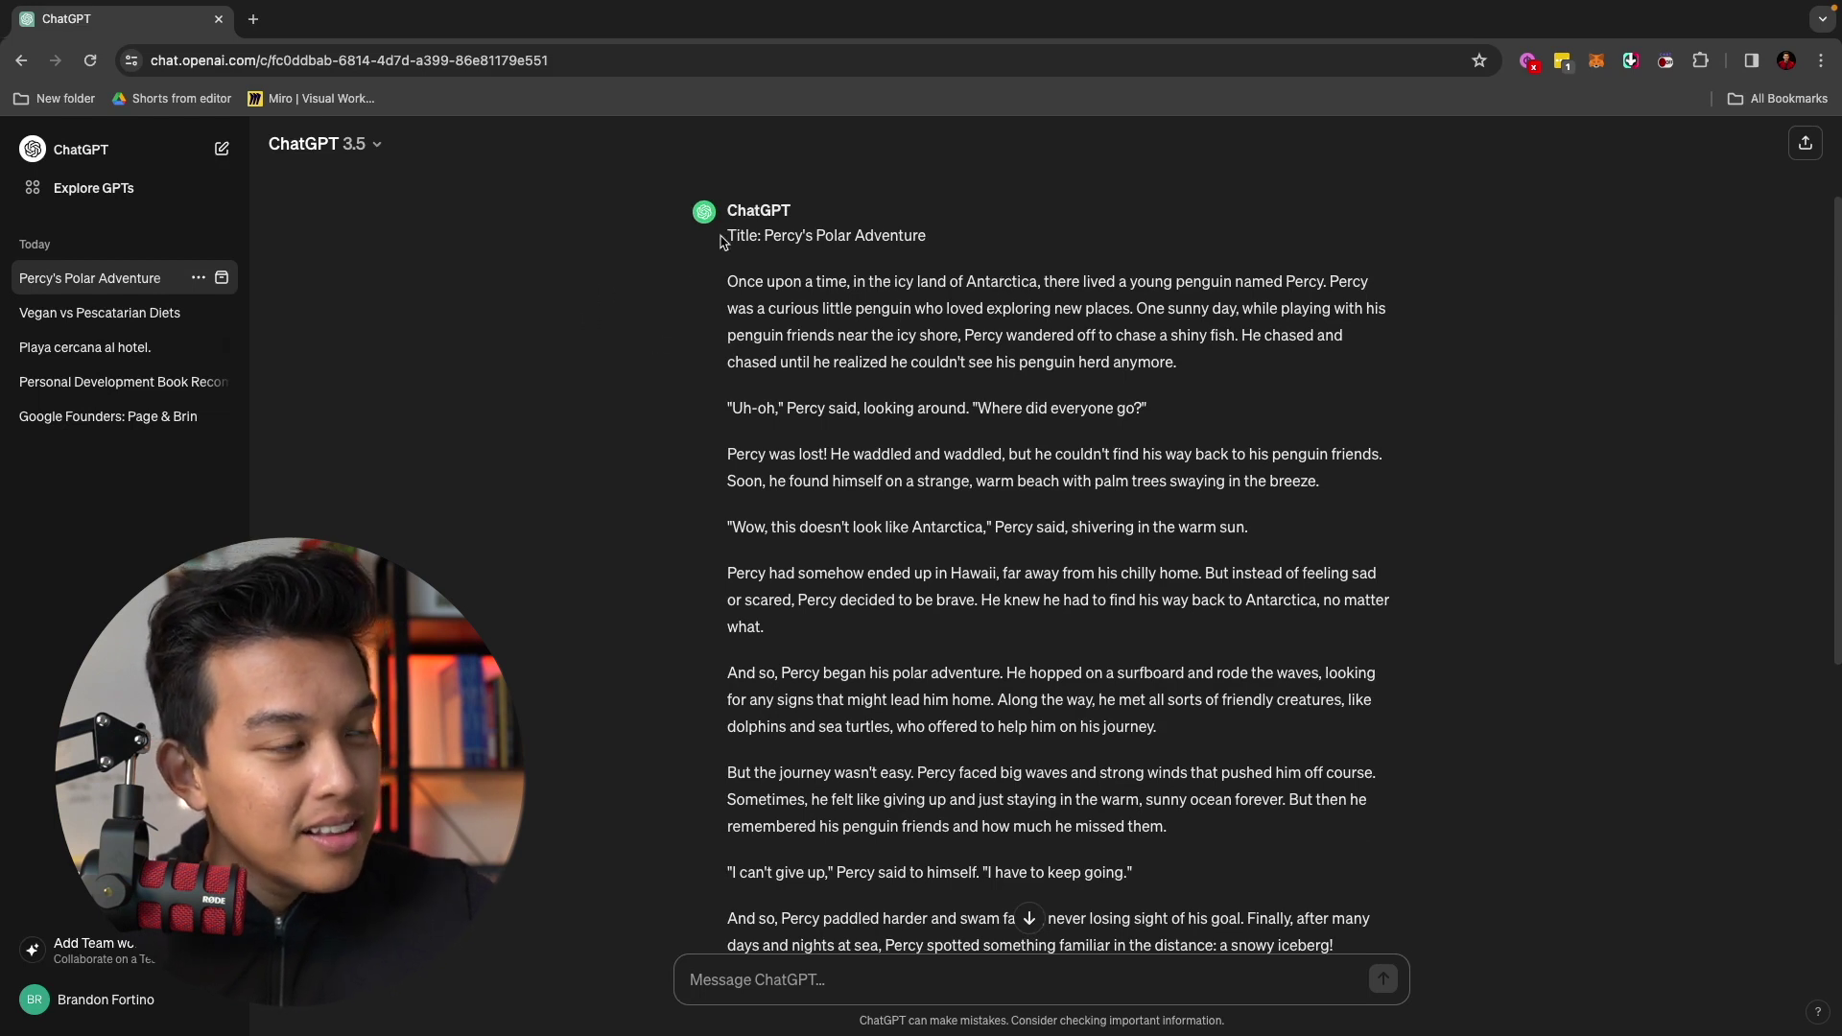
# Read the opening of 'Percy's Polar Adventure', from the title through Percy's Uh-oh line
pyautogui.moveTo(724, 241); pyautogui.dragTo(993, 245)
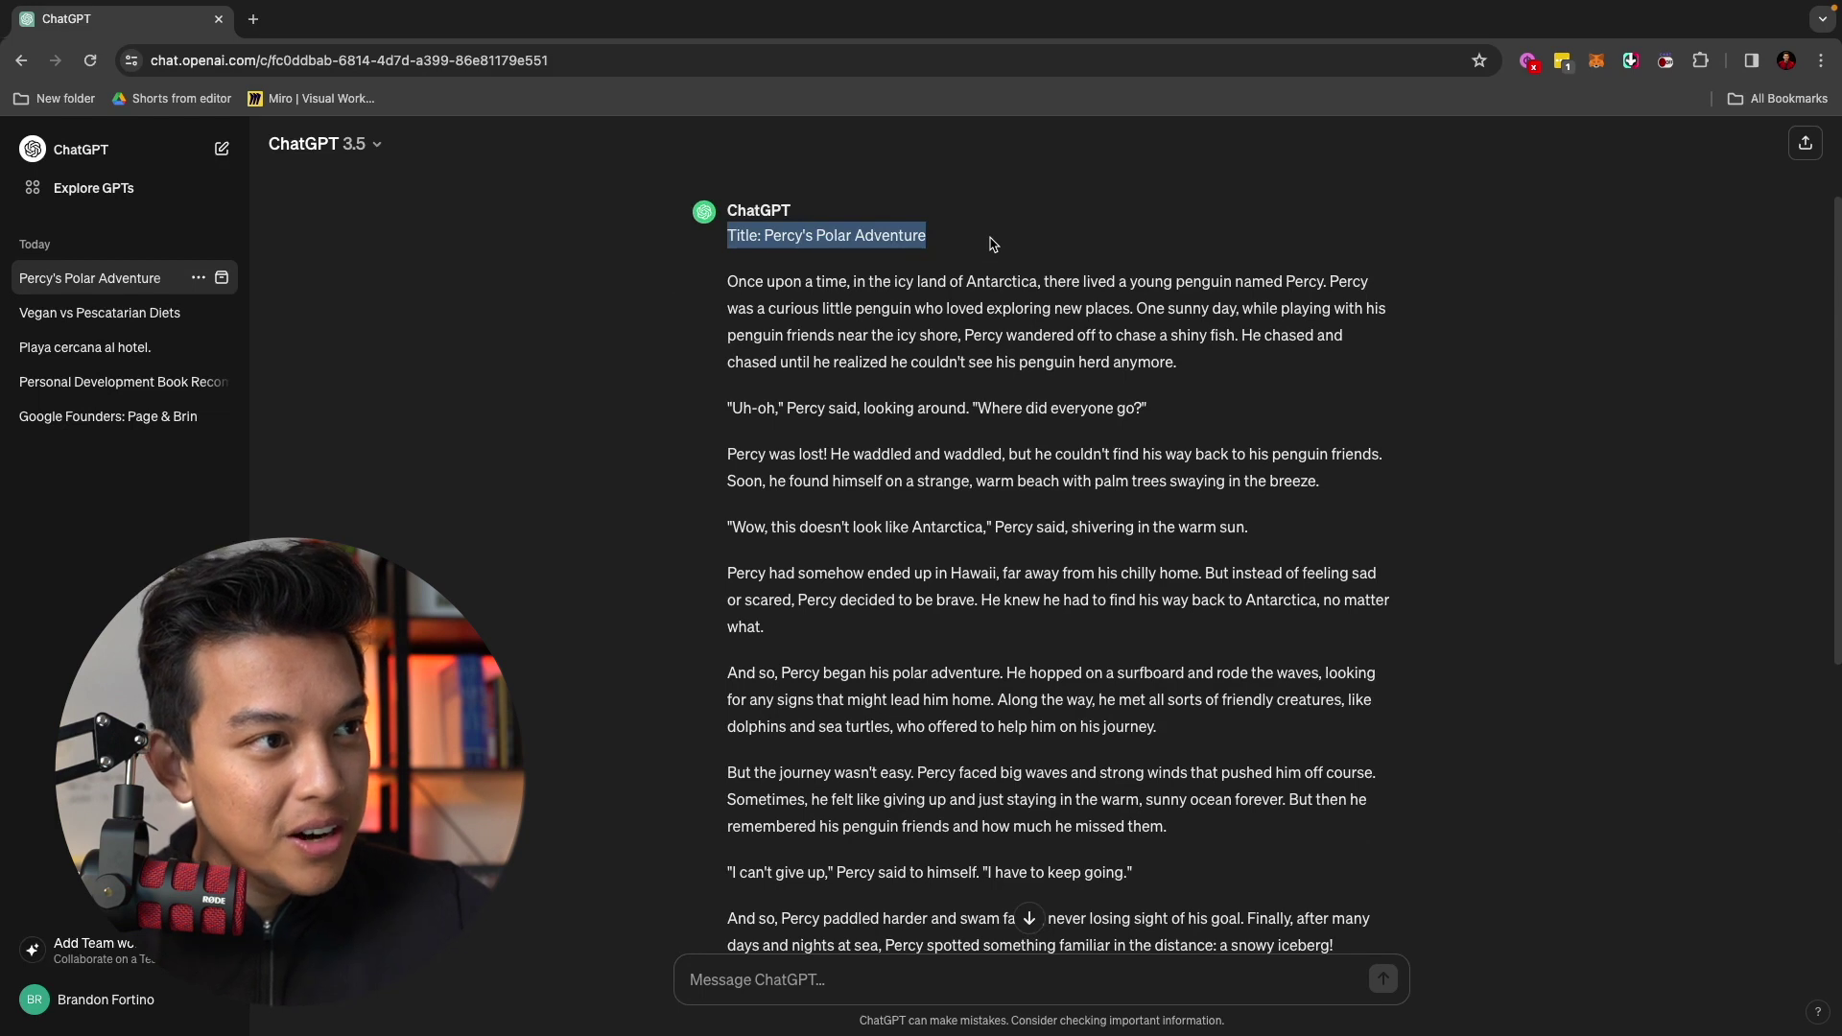
pyautogui.moveTo(727, 281); pyautogui.dragTo(1271, 380)
pyautogui.click(1264, 377)
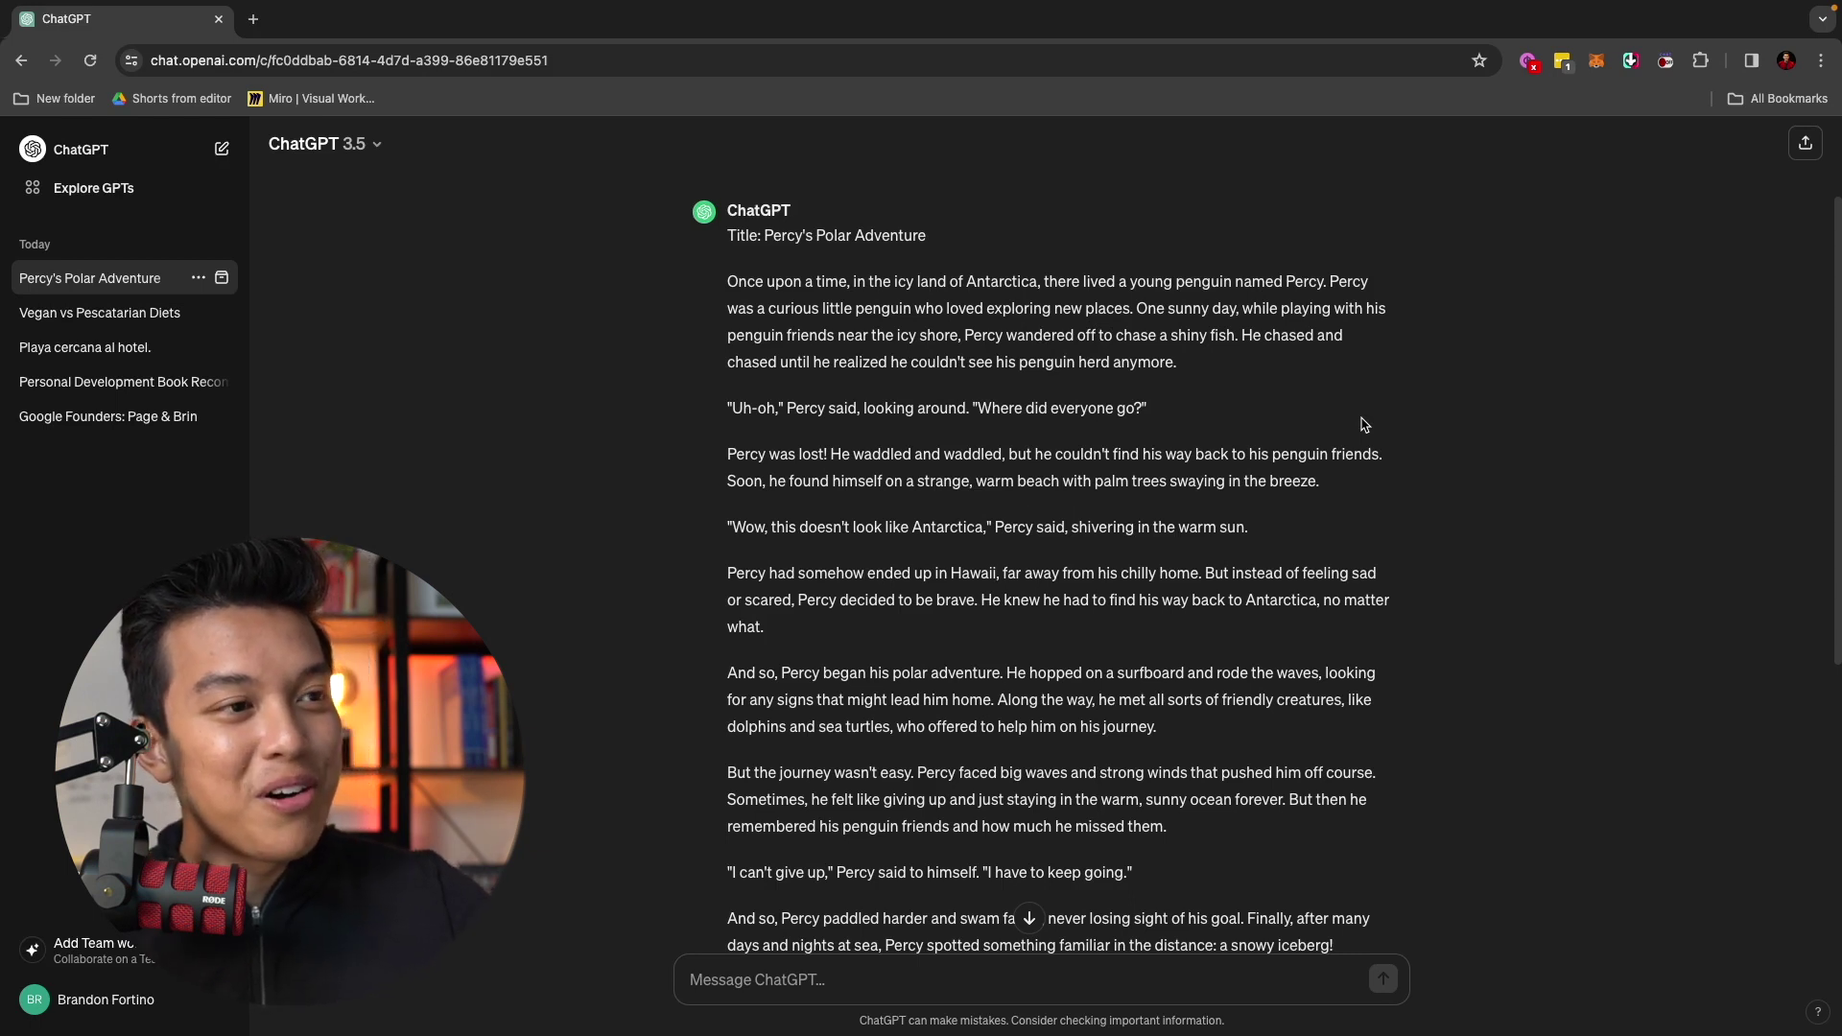
pyautogui.moveTo(732, 408); pyautogui.dragTo(1340, 410)
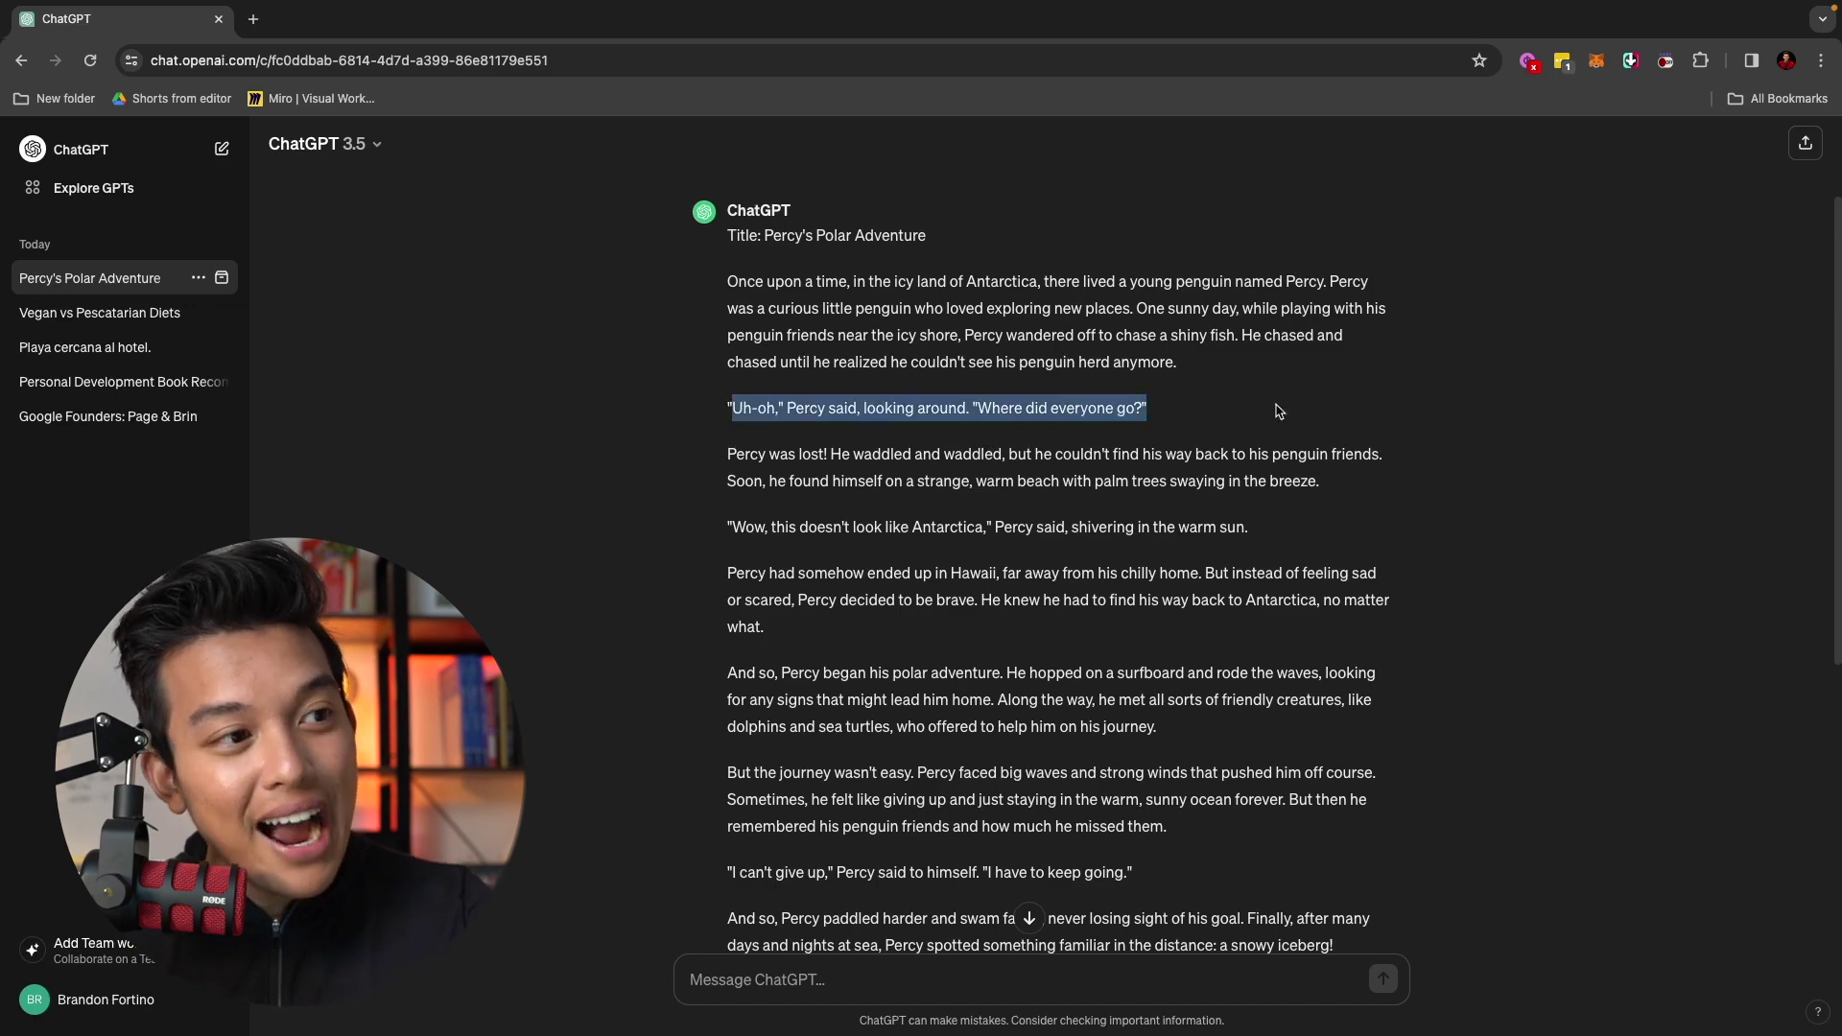
pyautogui.click(1318, 527)
pyautogui.scroll(-3, 1317, 527)
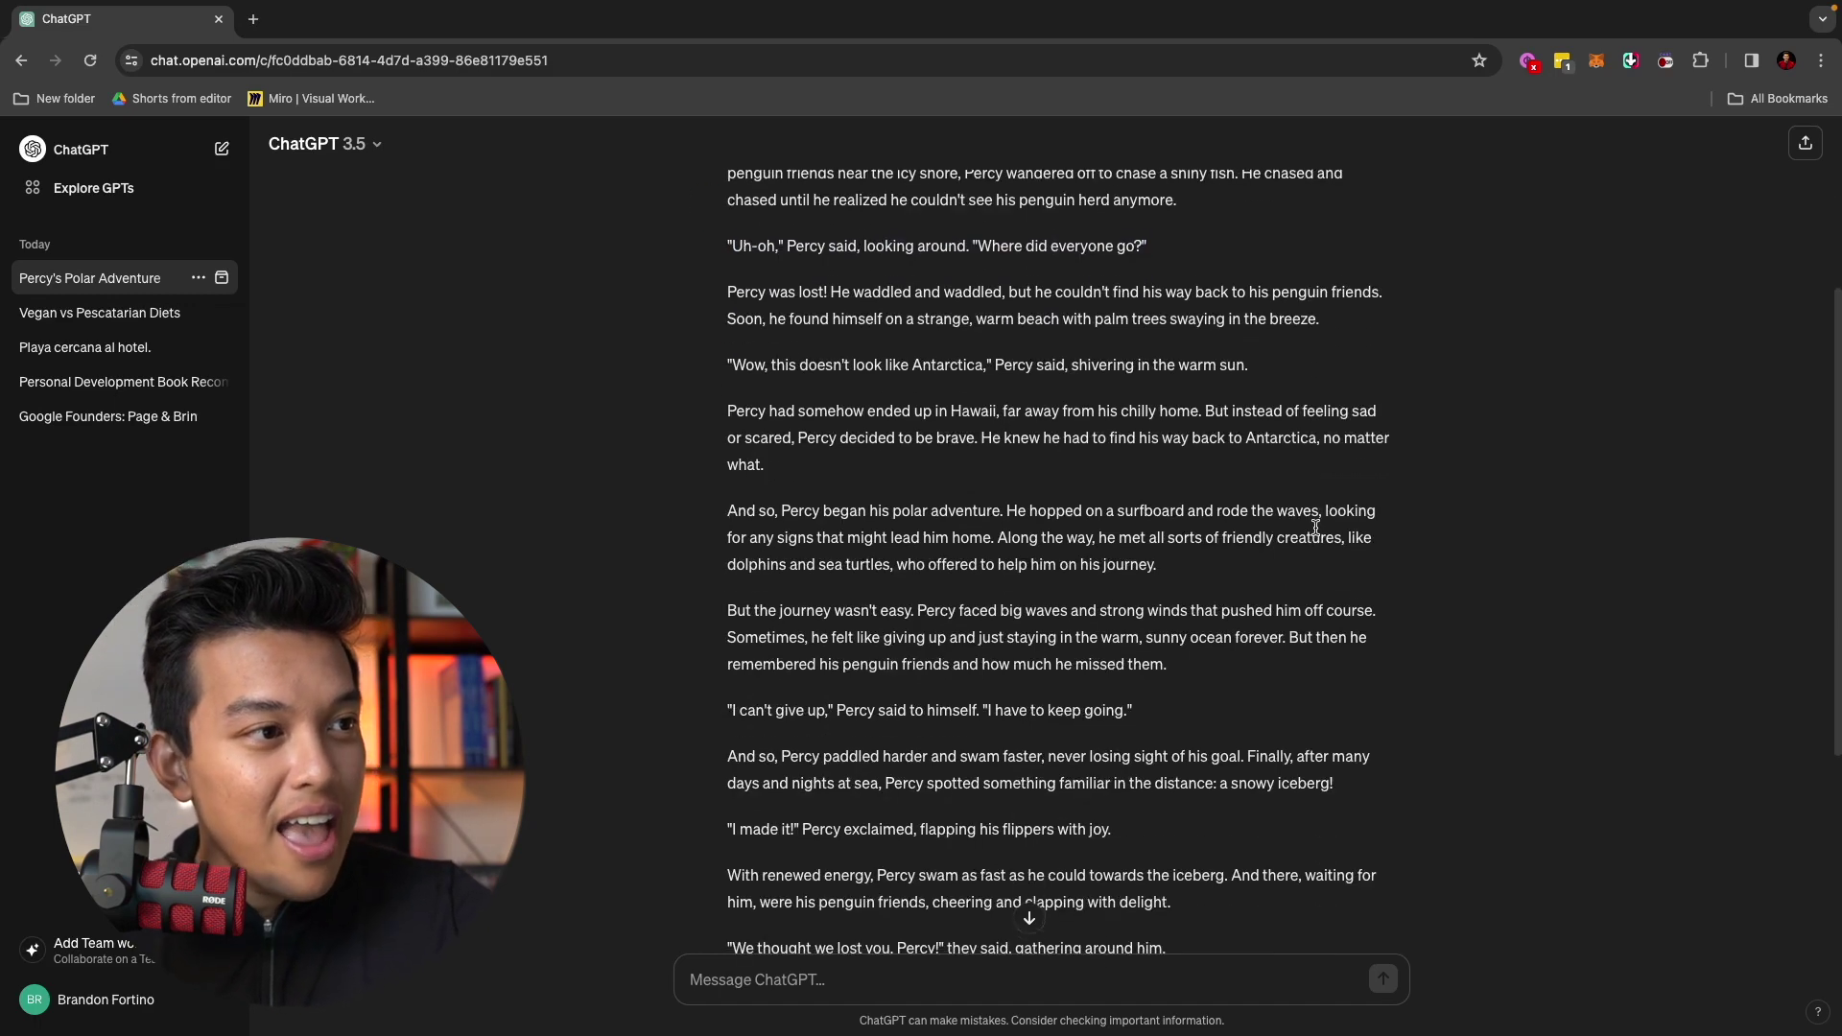
pyautogui.scroll(-5, 1316, 527)
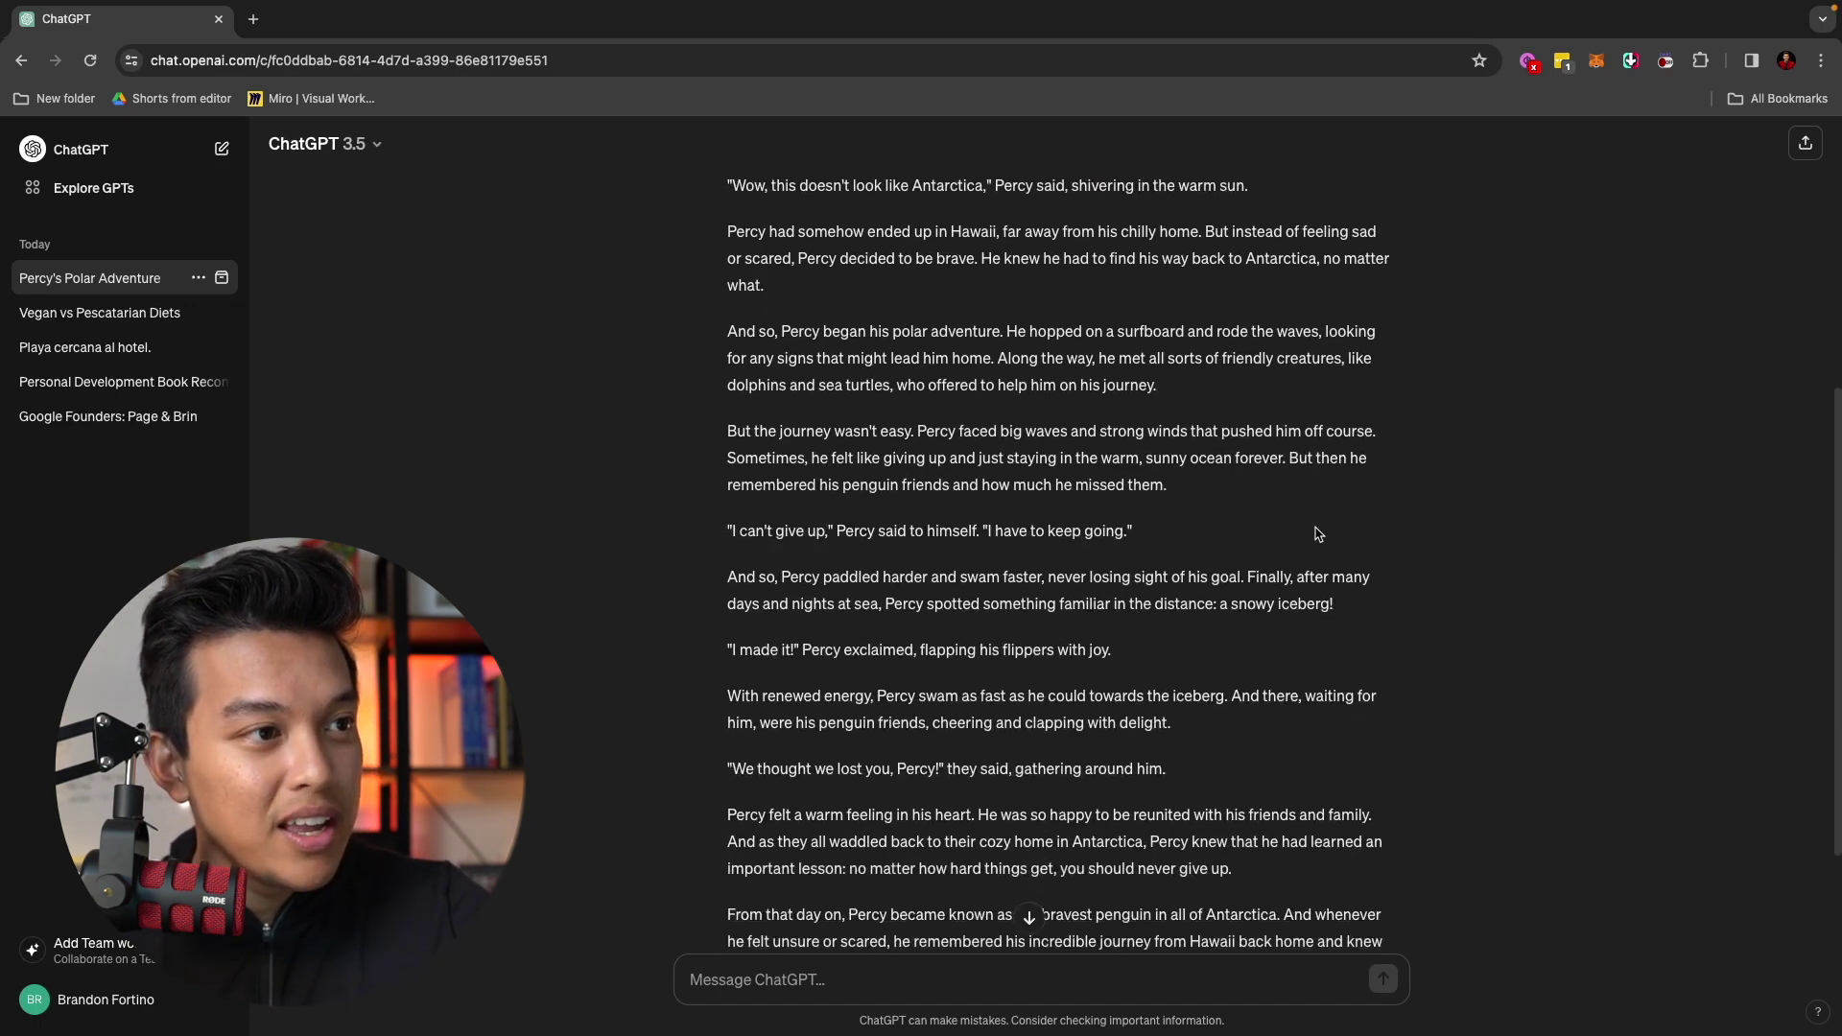
# Read on through Percy's hard journey to the story's never-give-up ending
pyautogui.moveTo(729, 307); pyautogui.dragTo(1316, 323)
pyautogui.click(1004, 341)
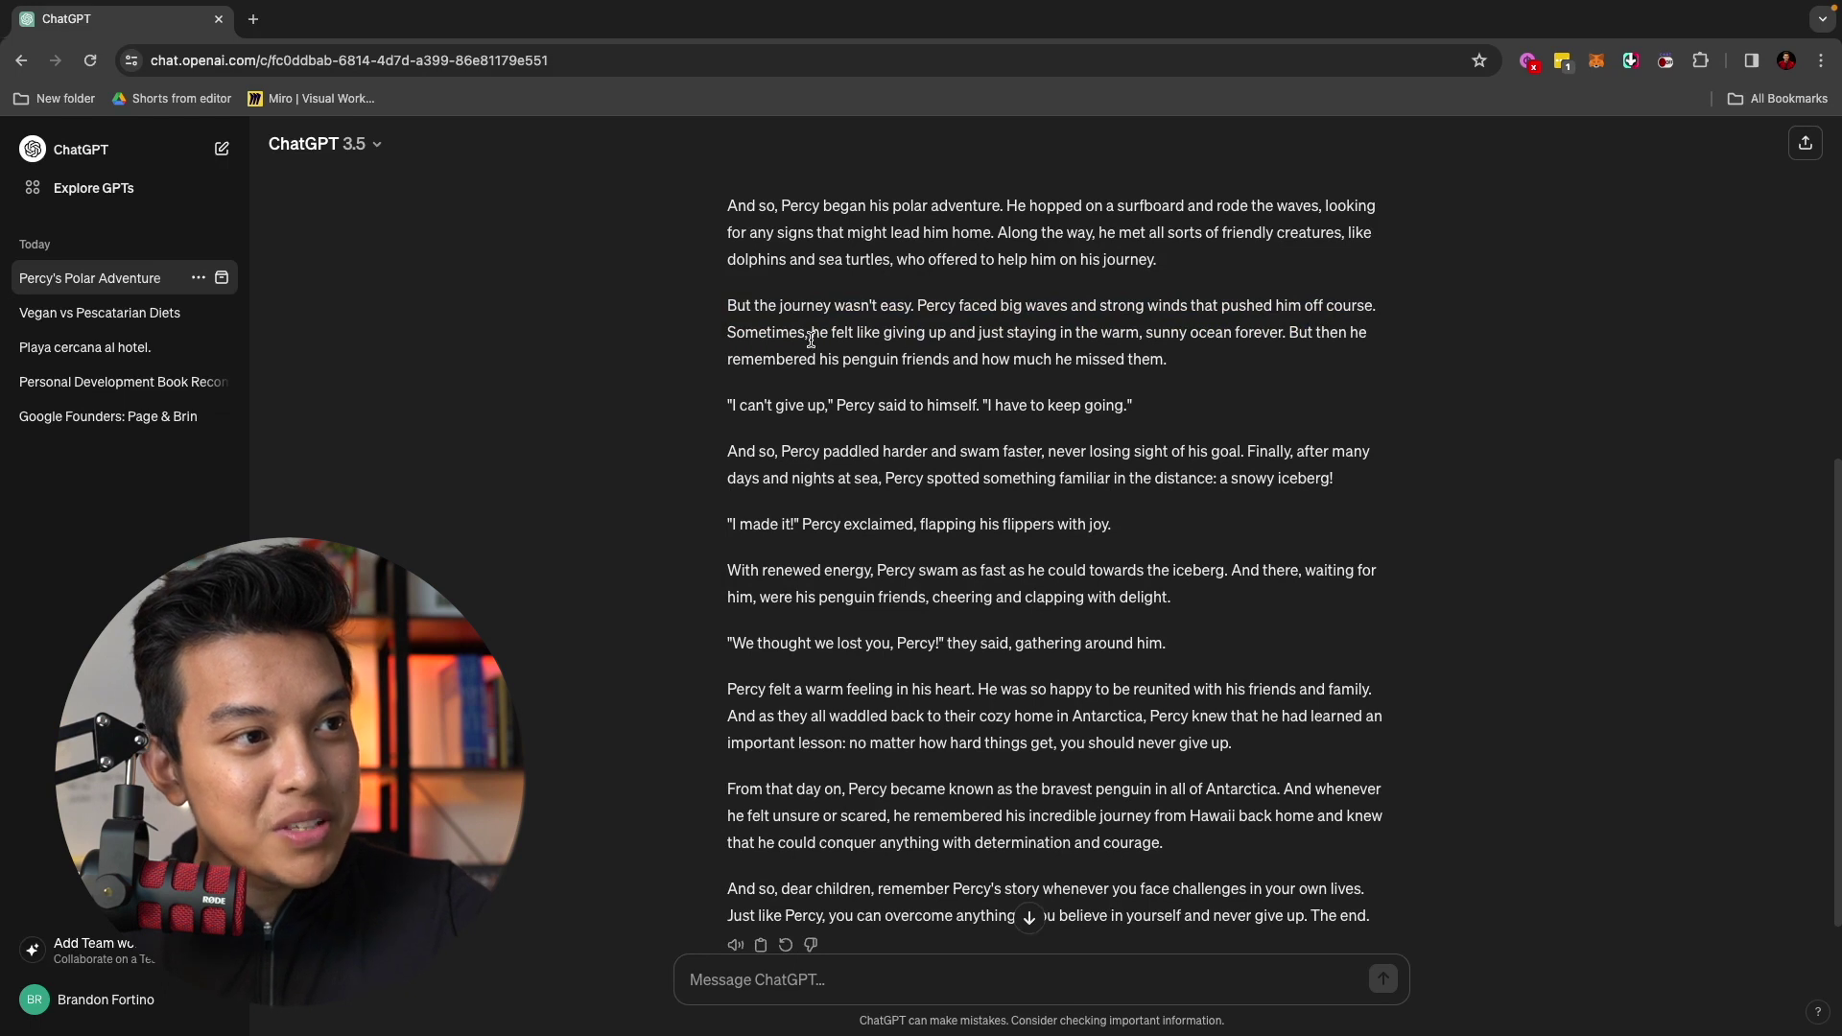
pyautogui.moveTo(811, 338); pyautogui.dragTo(1287, 337)
pyautogui.click(1251, 368)
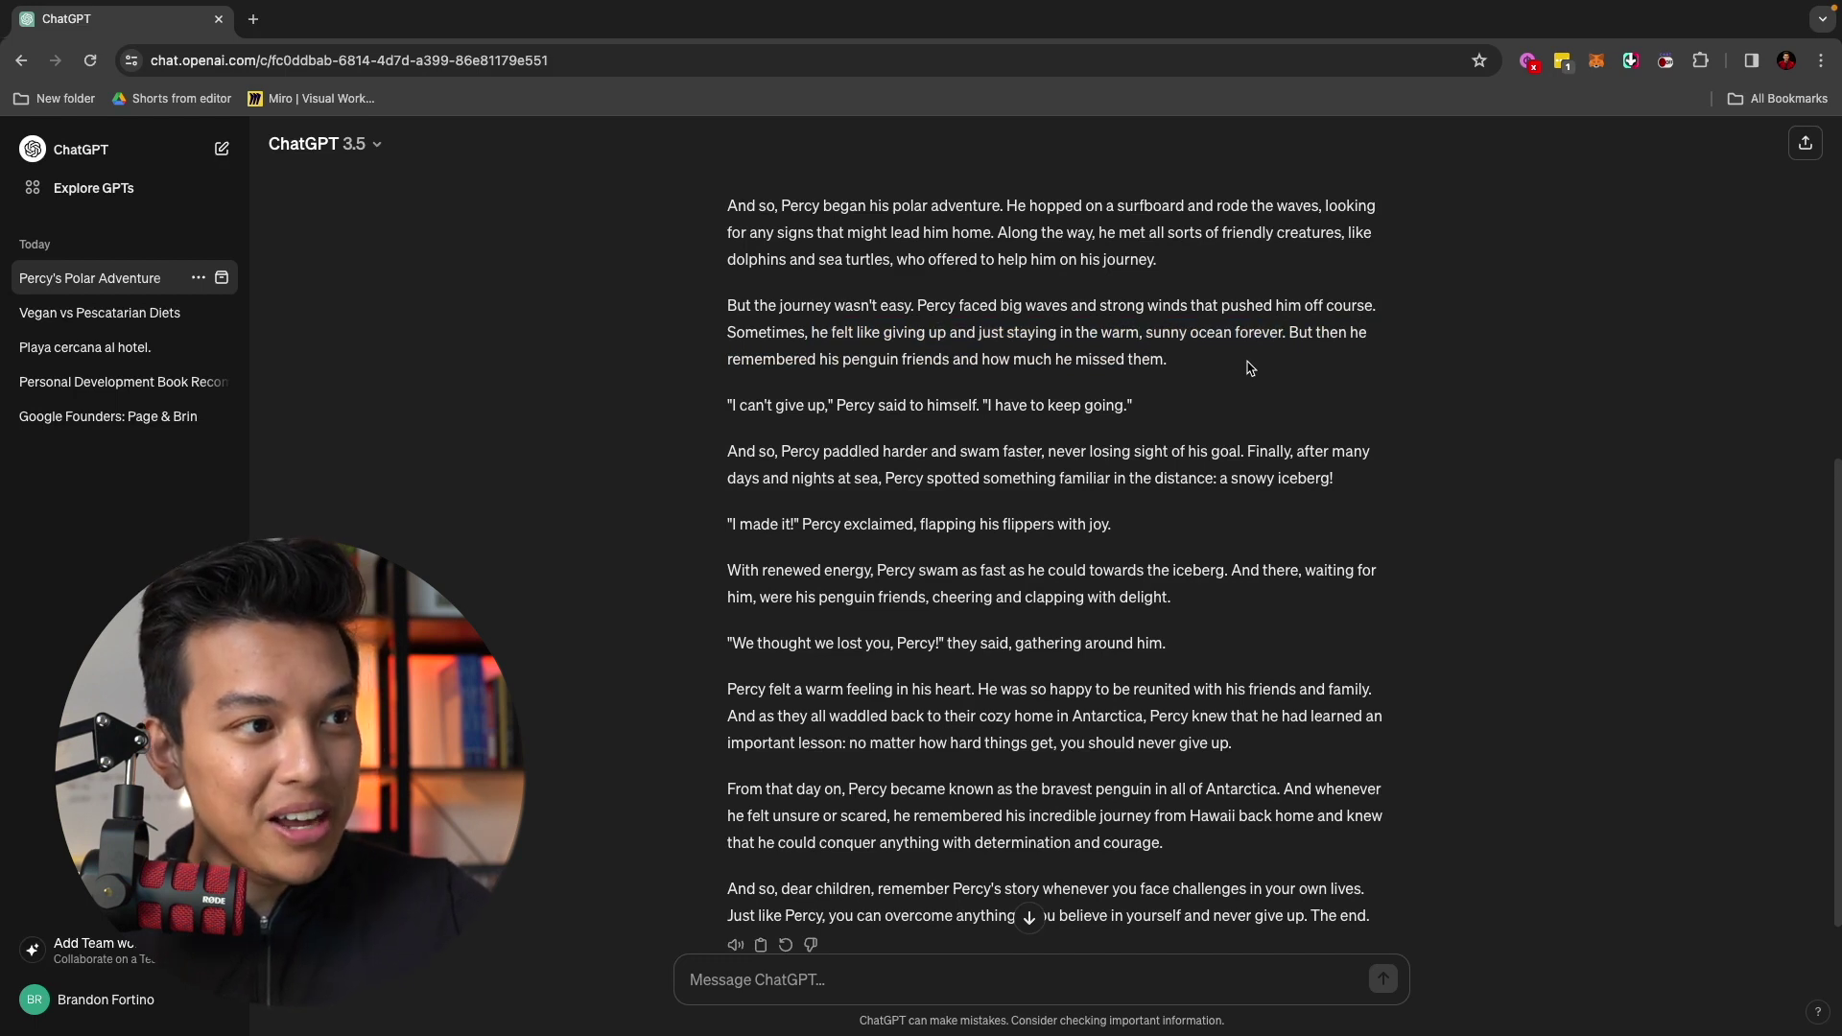
pyautogui.scroll(-1, 1251, 368)
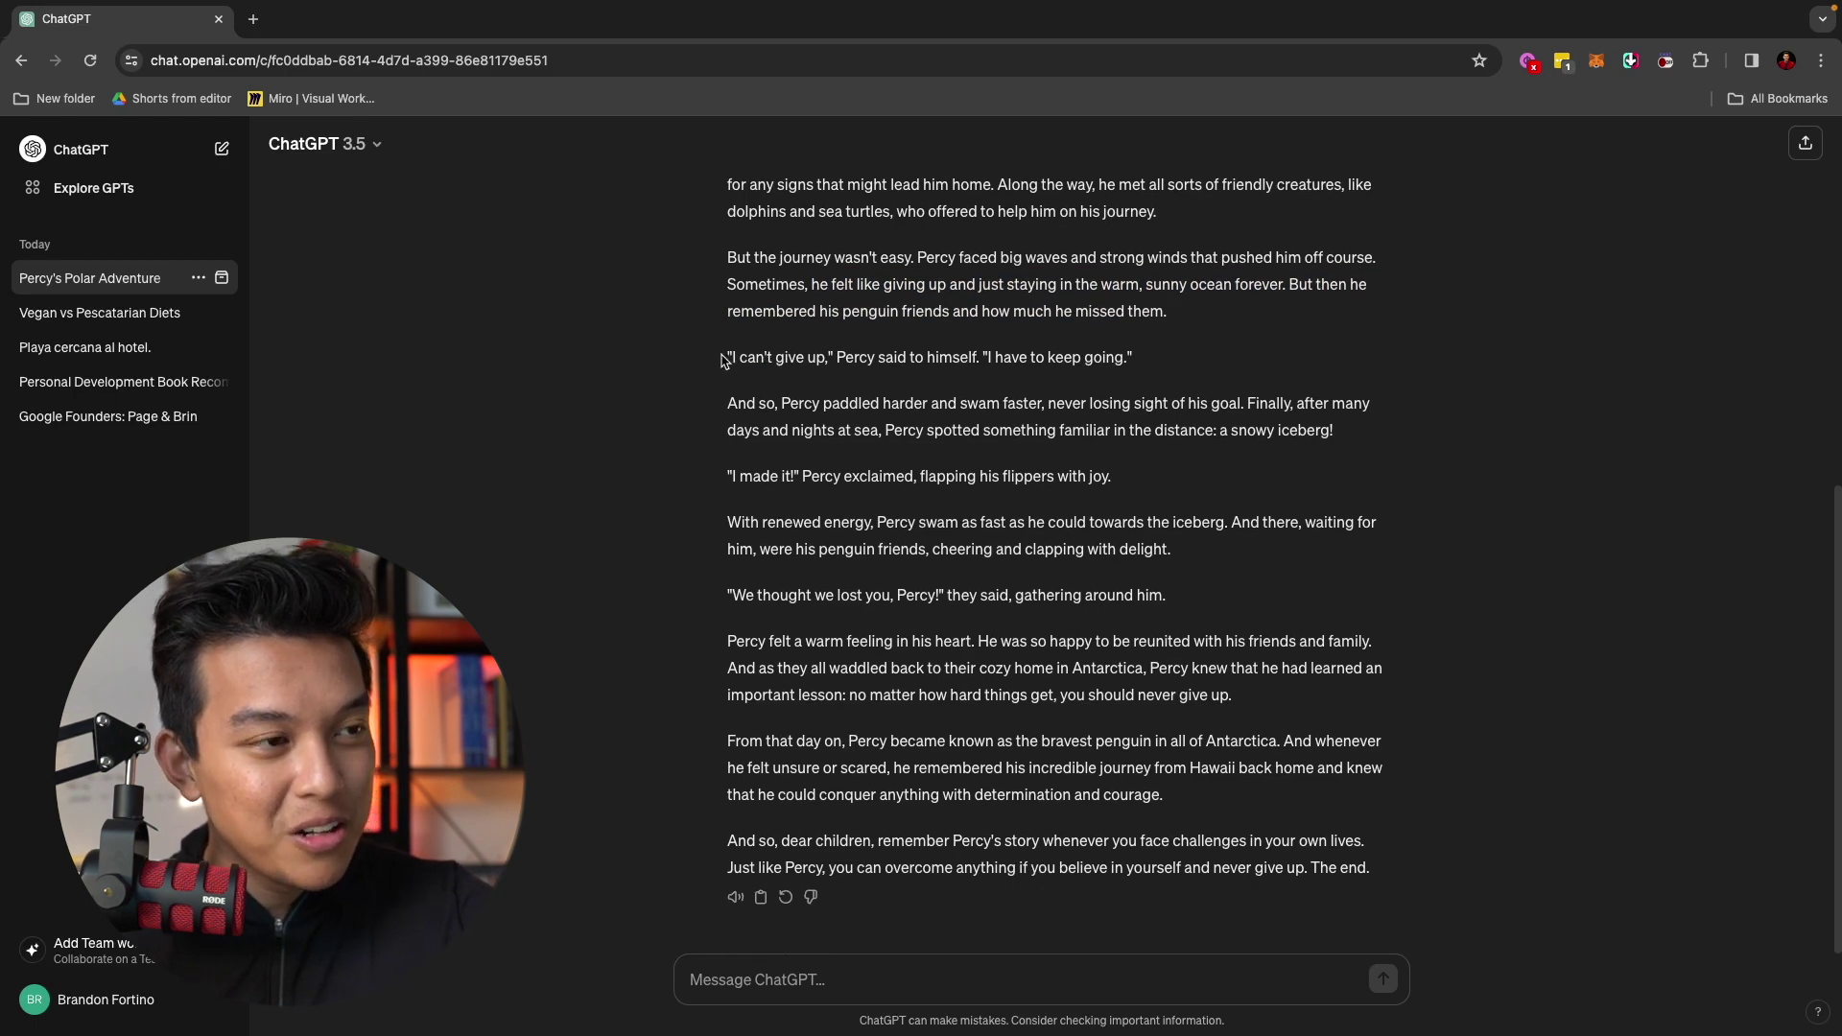
pyautogui.moveTo(723, 360); pyautogui.dragTo(1168, 380)
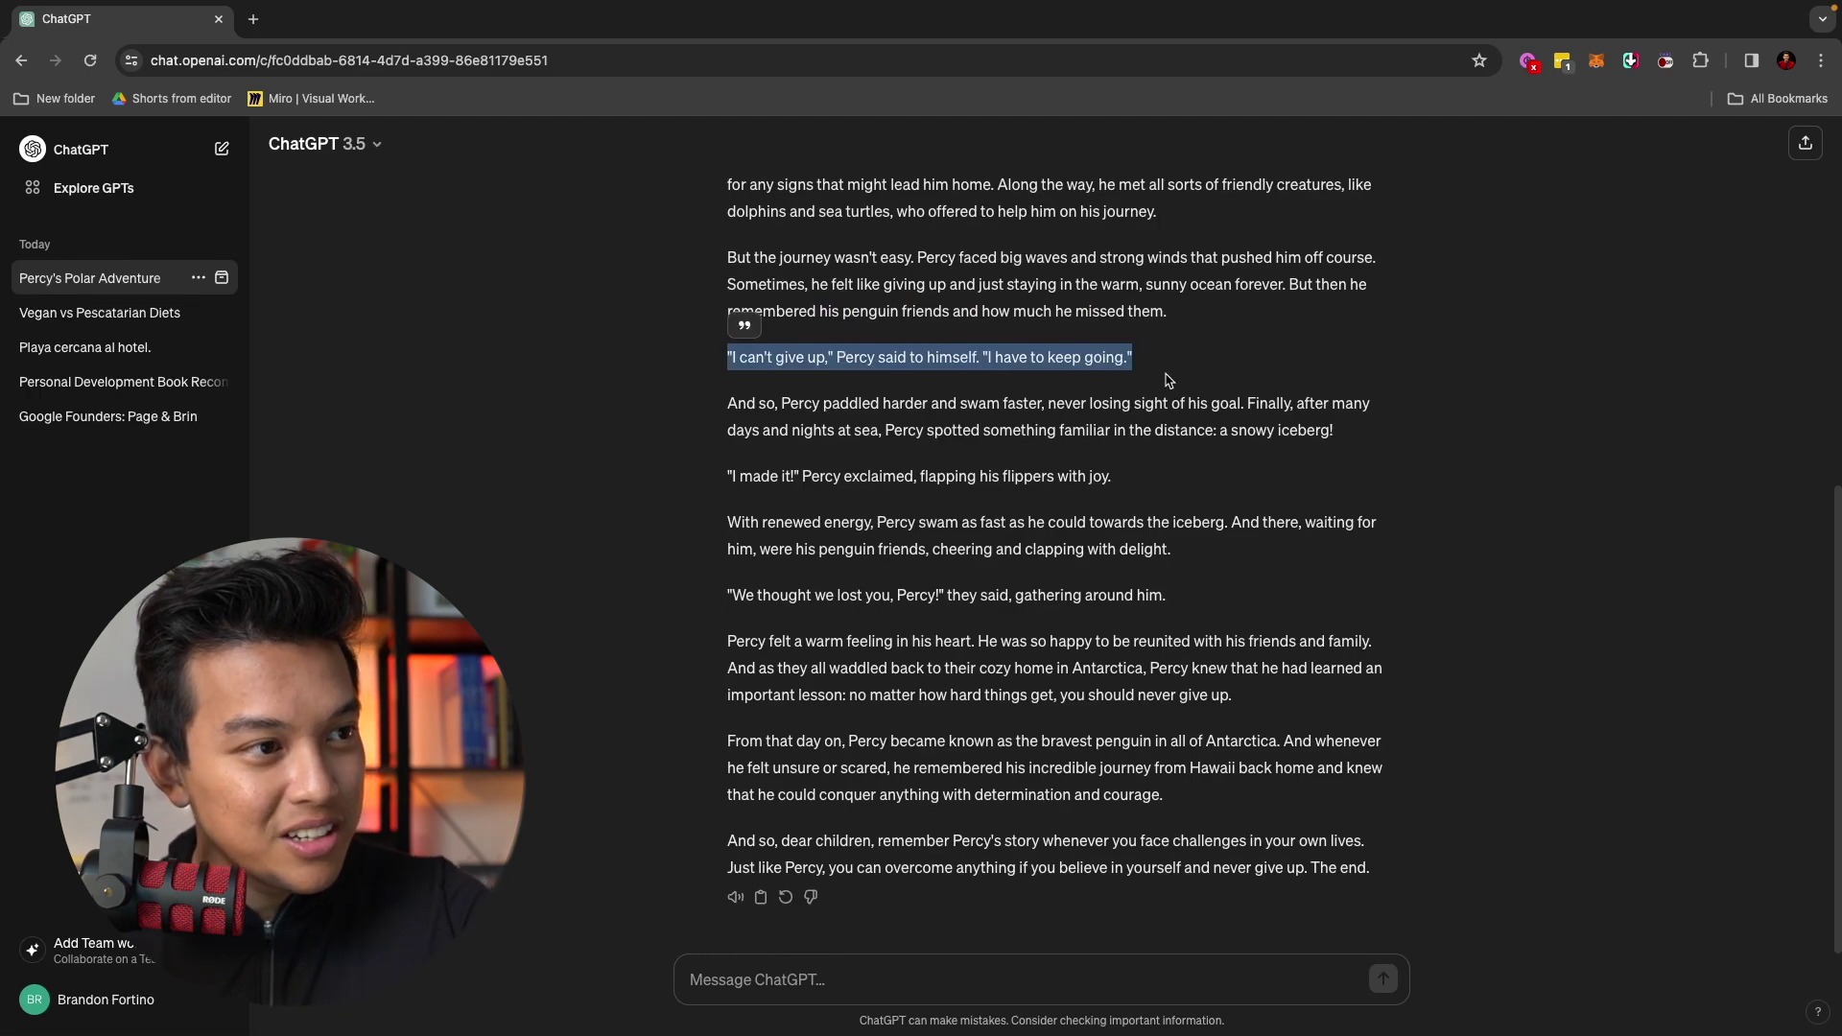
pyautogui.click(1169, 380)
pyautogui.scroll(5, 1002, 628)
pyautogui.scroll(-5, 998, 633)
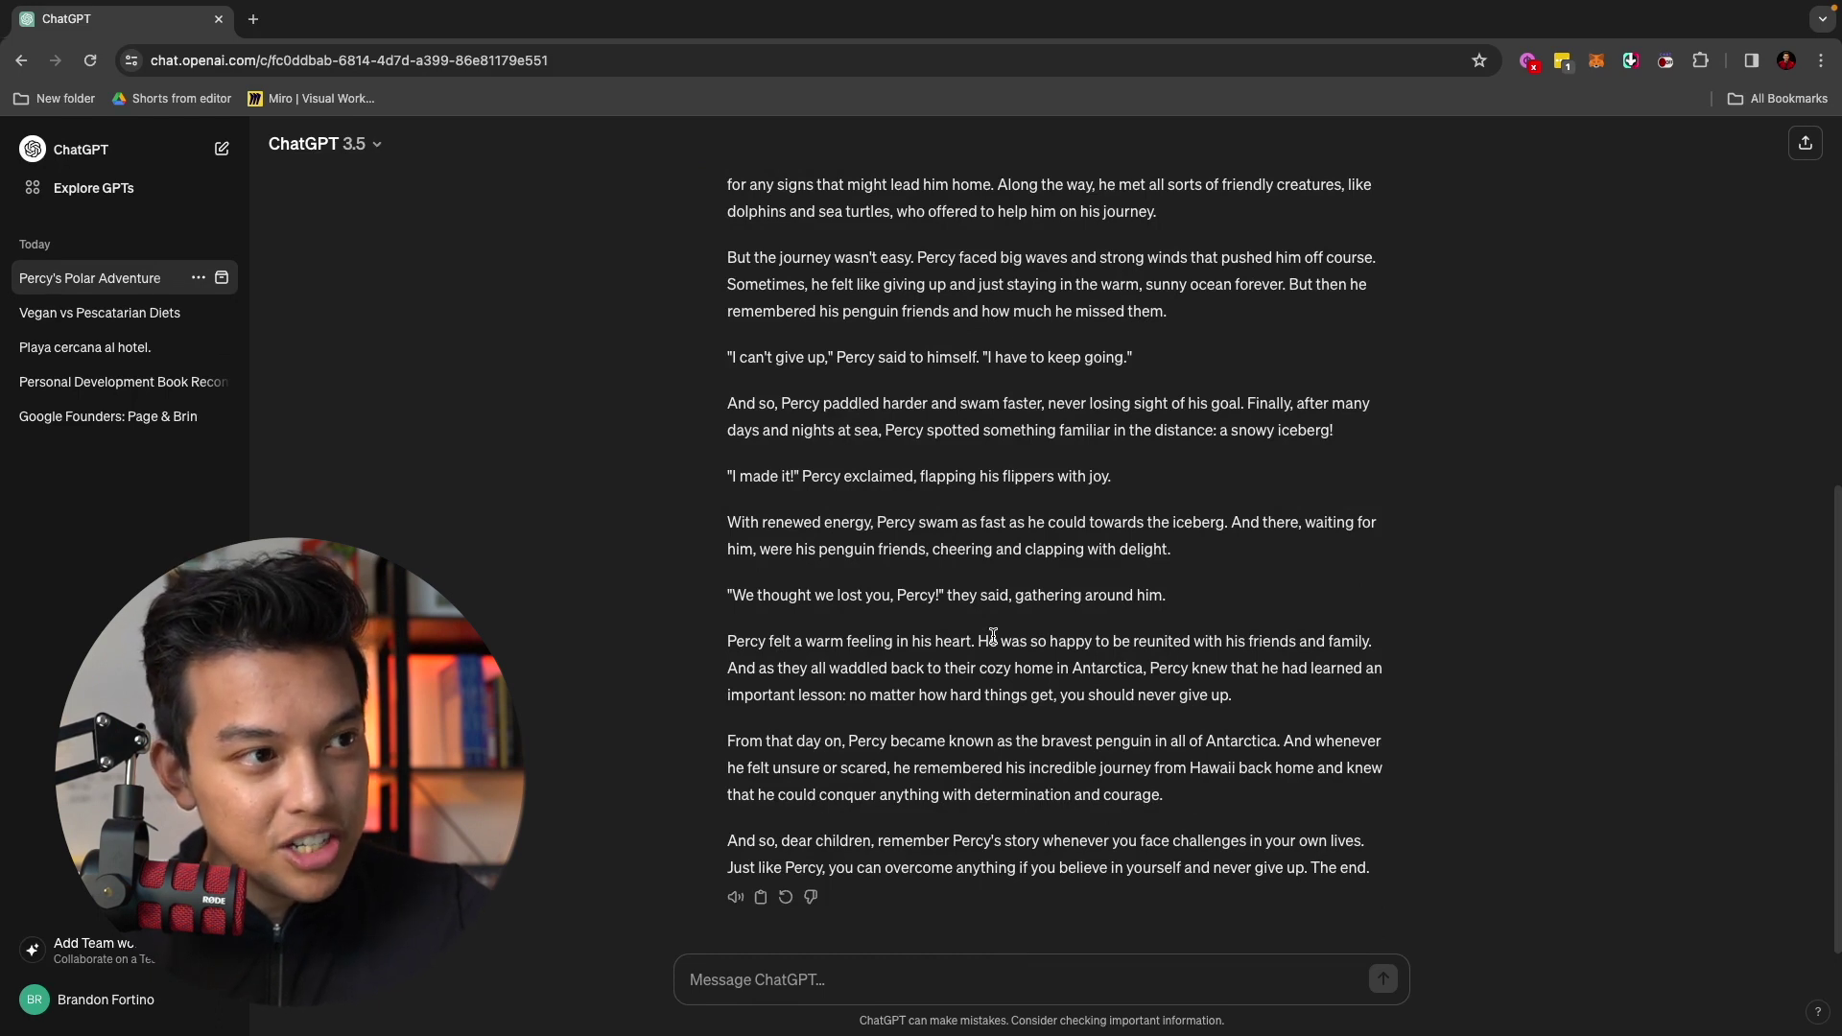
pyautogui.scroll(1, 993, 636)
pyautogui.click(991, 994)
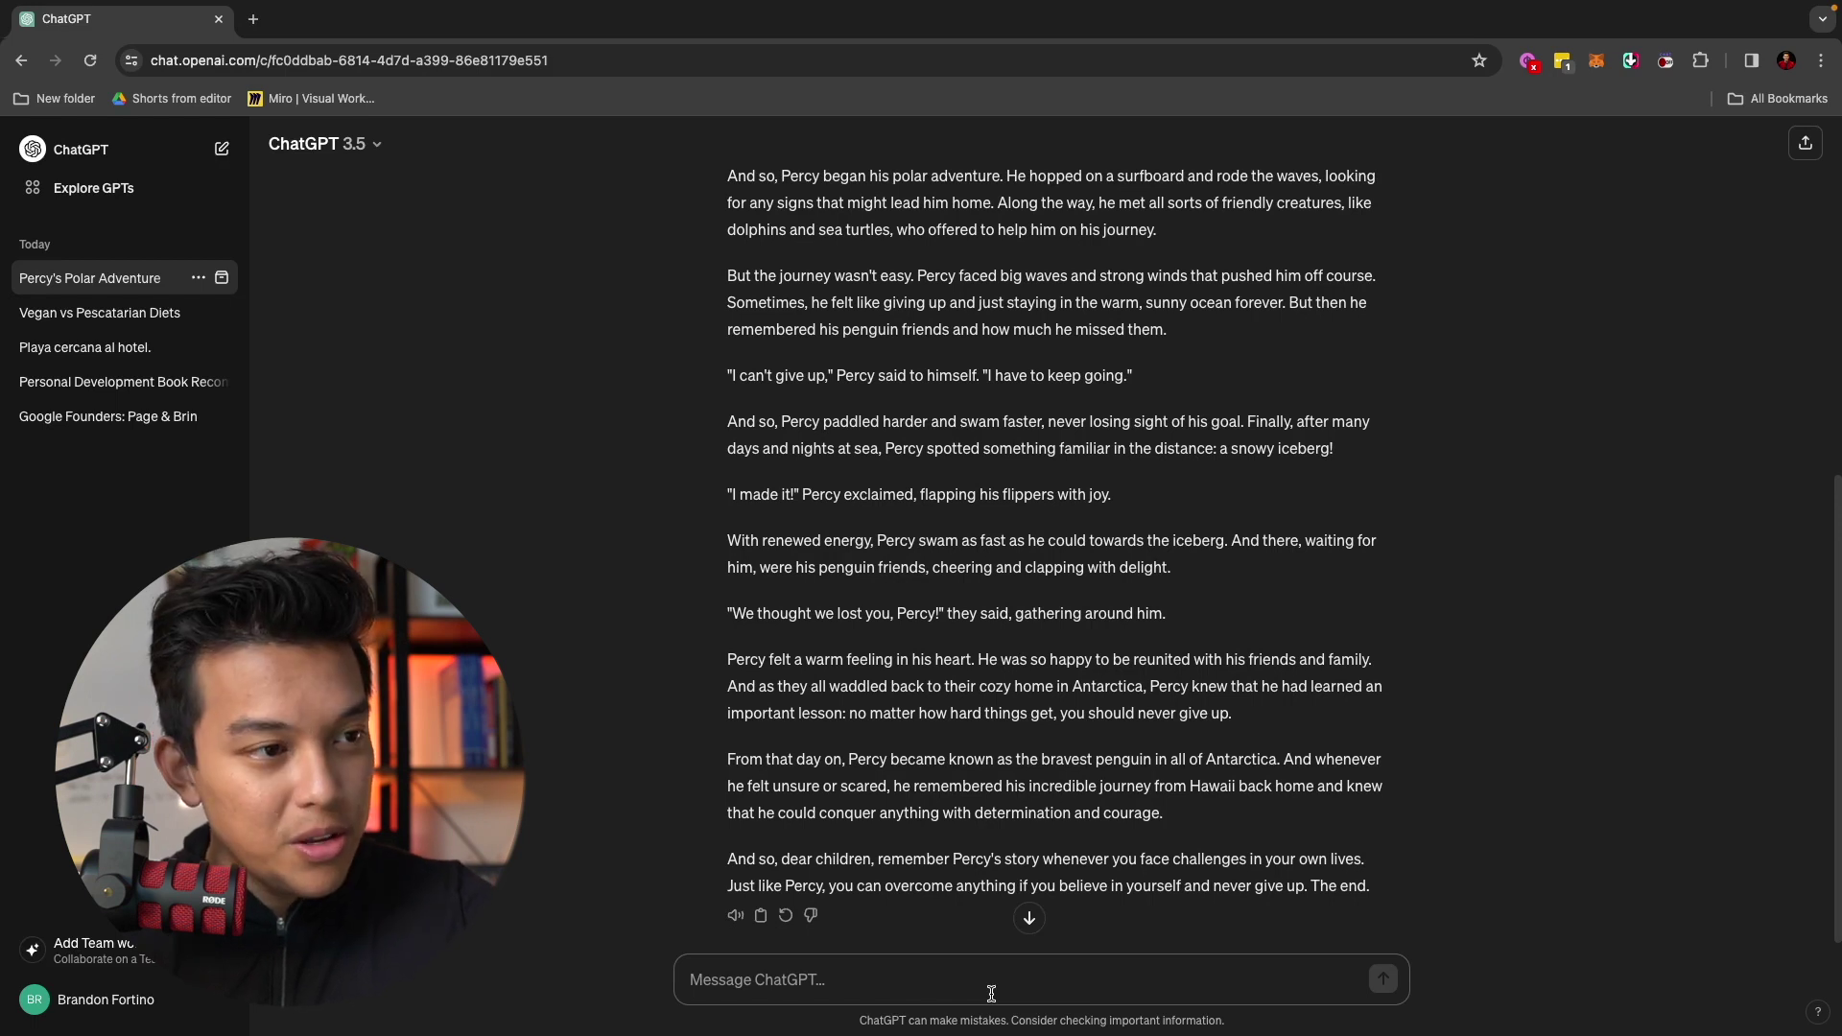
pyautogui.write('Make this st')
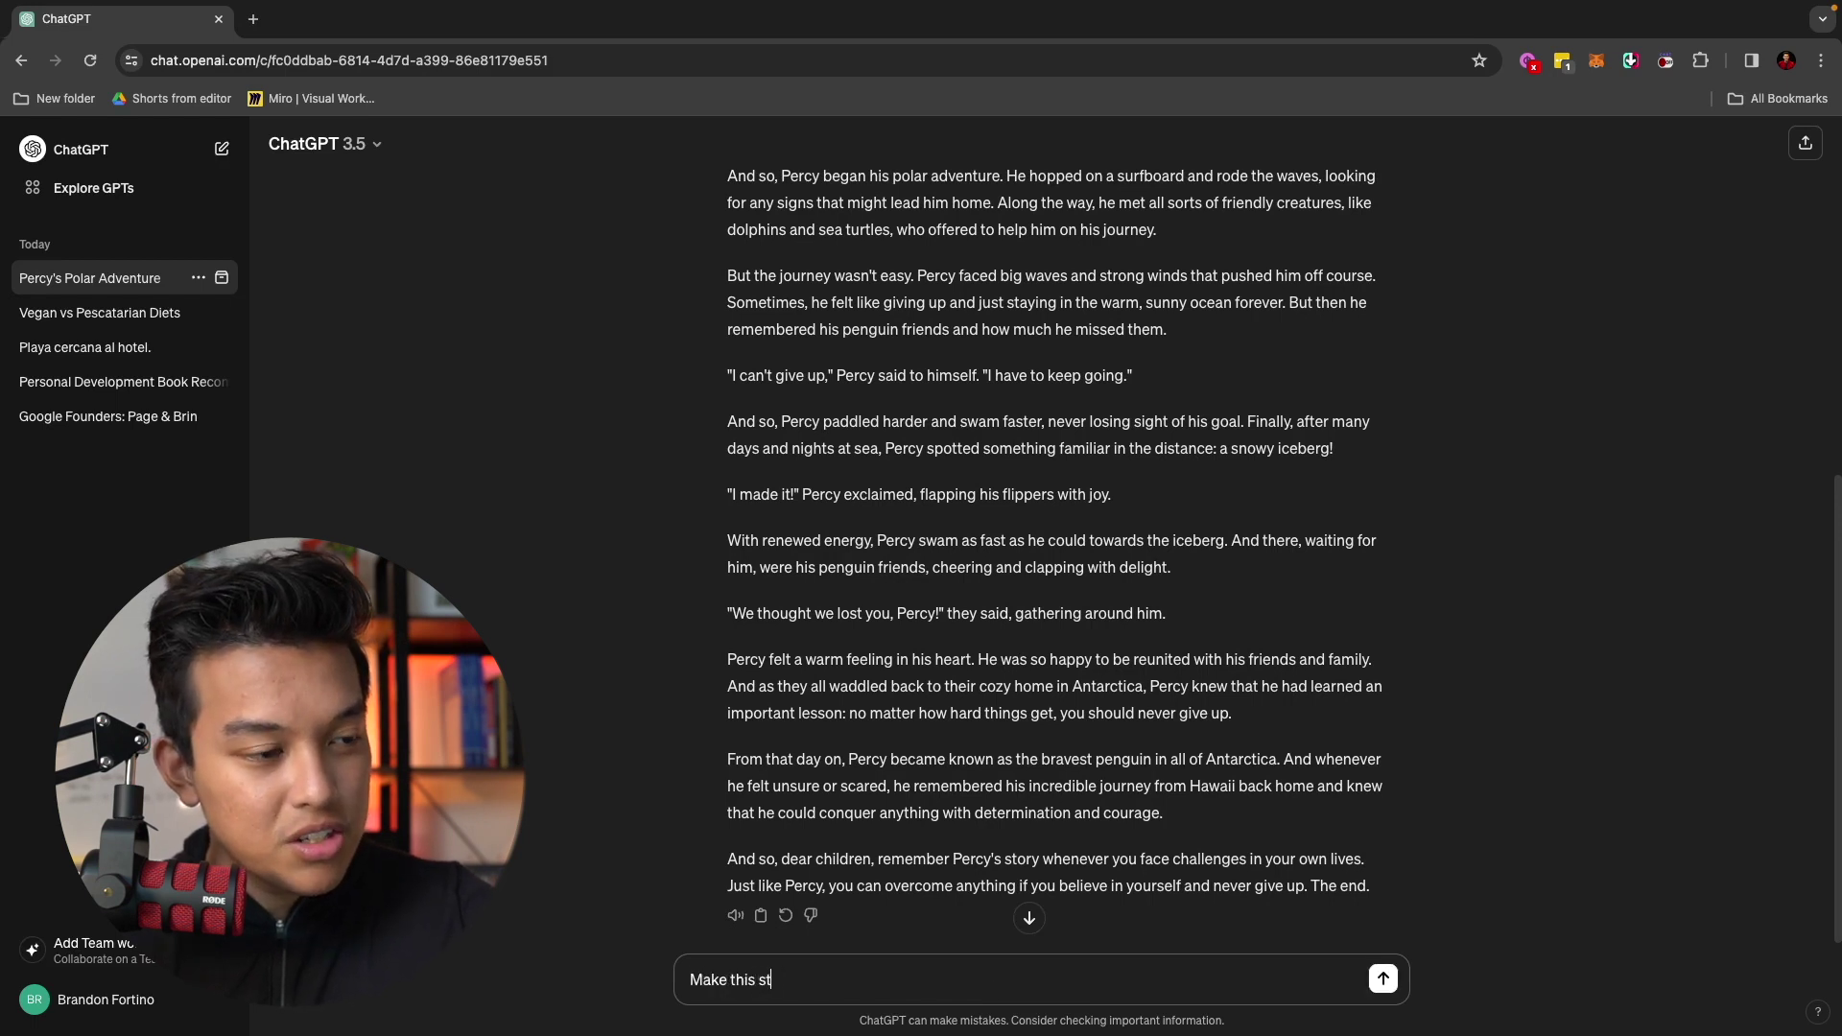
pyautogui.write('ory less than 200 wor')
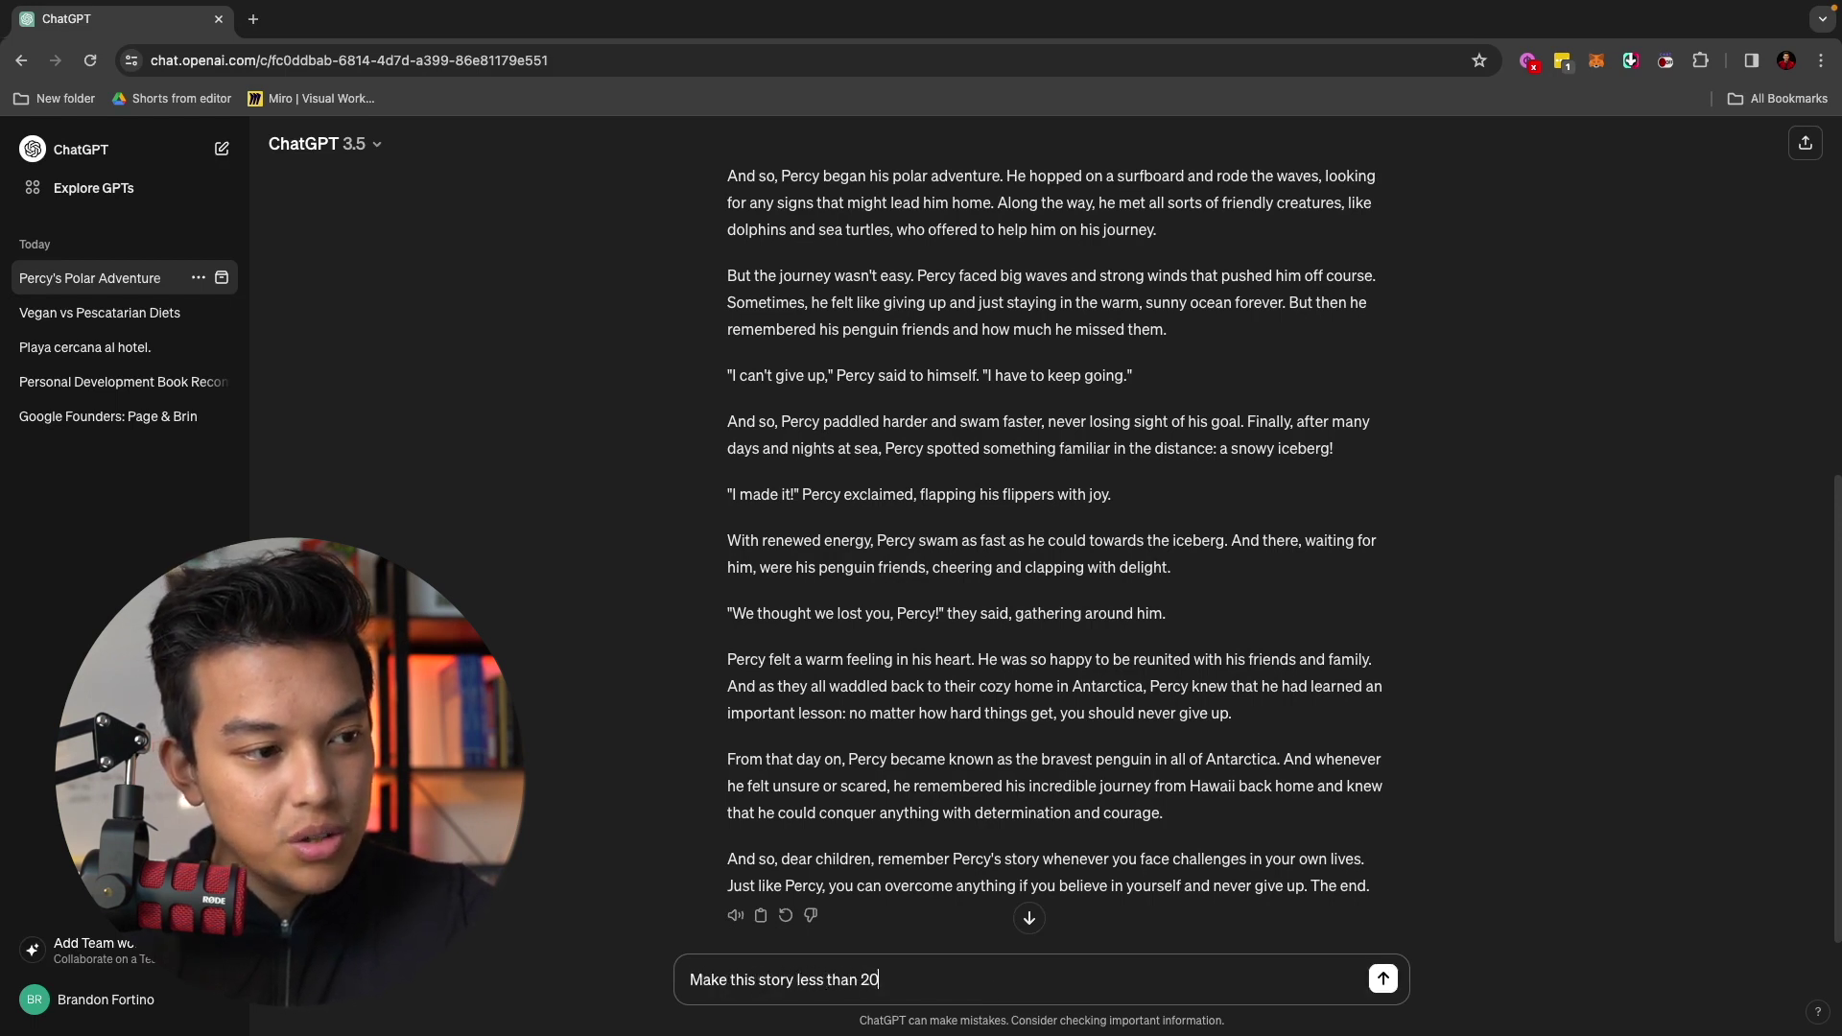
pyautogui.write('ds')
pyautogui.press('Return')
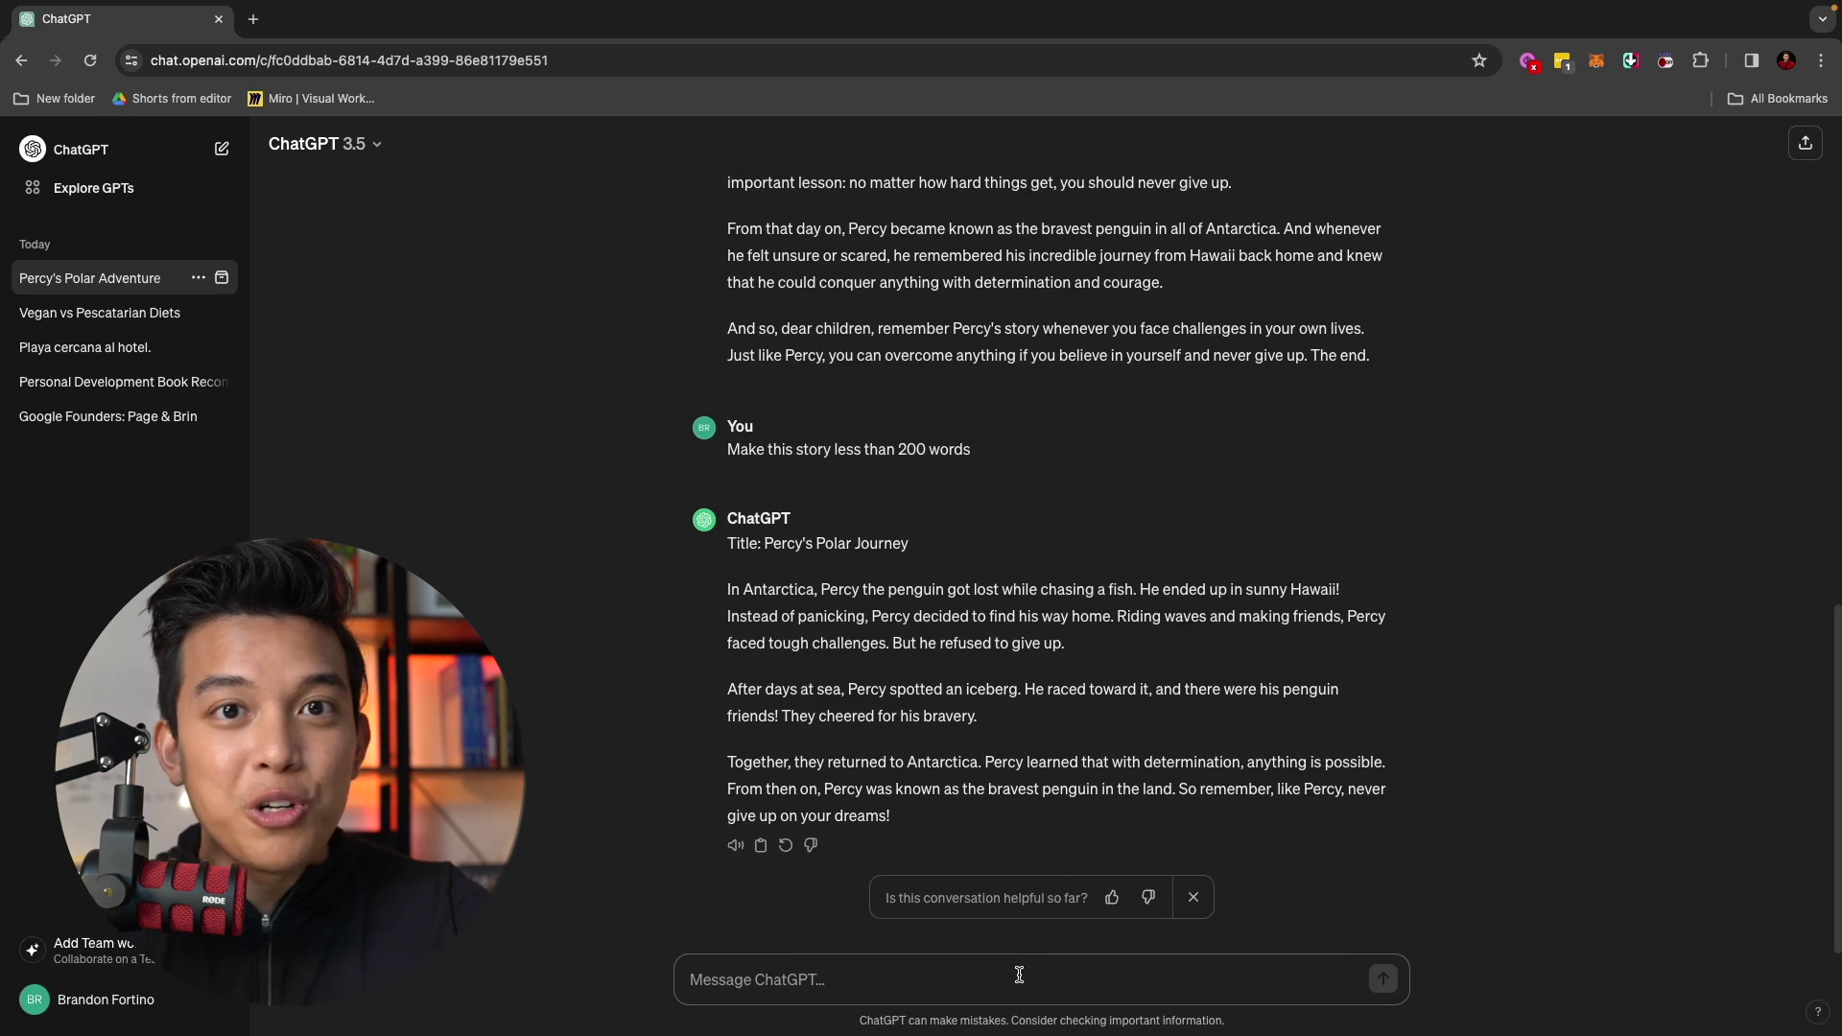
pyautogui.write('Make ')
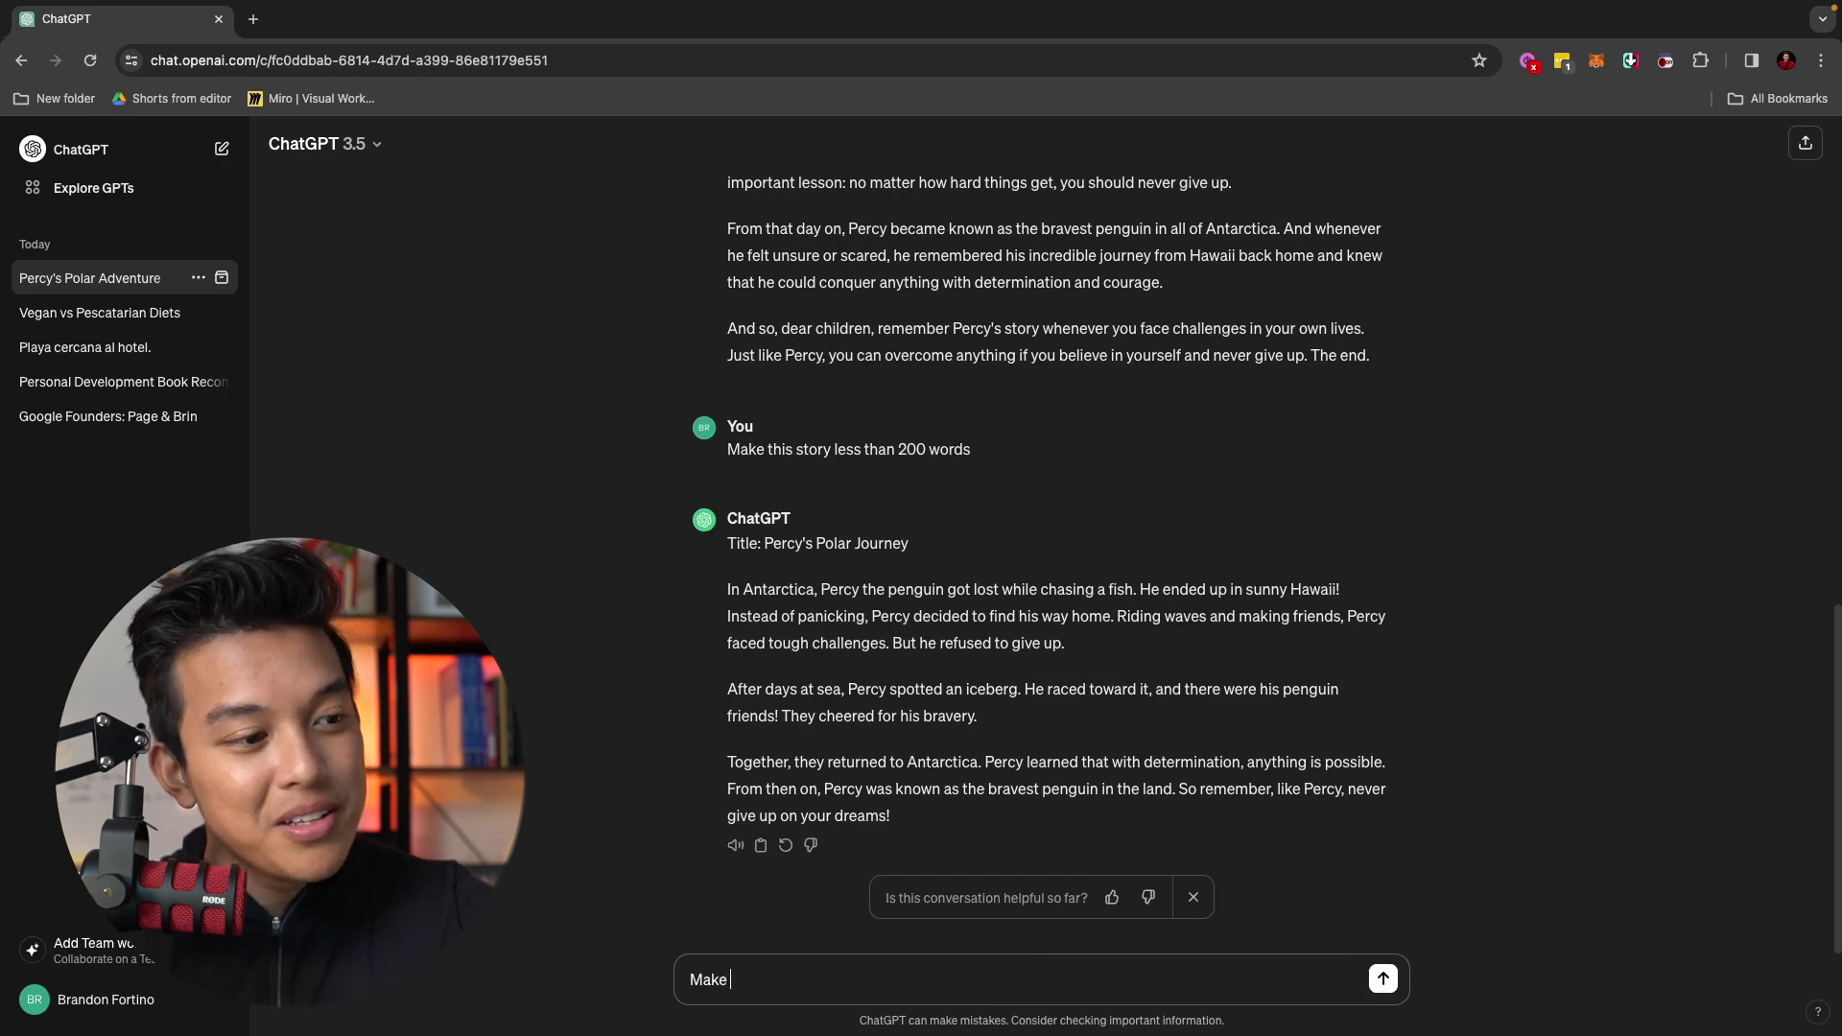
pyautogui.write('this into a poem')
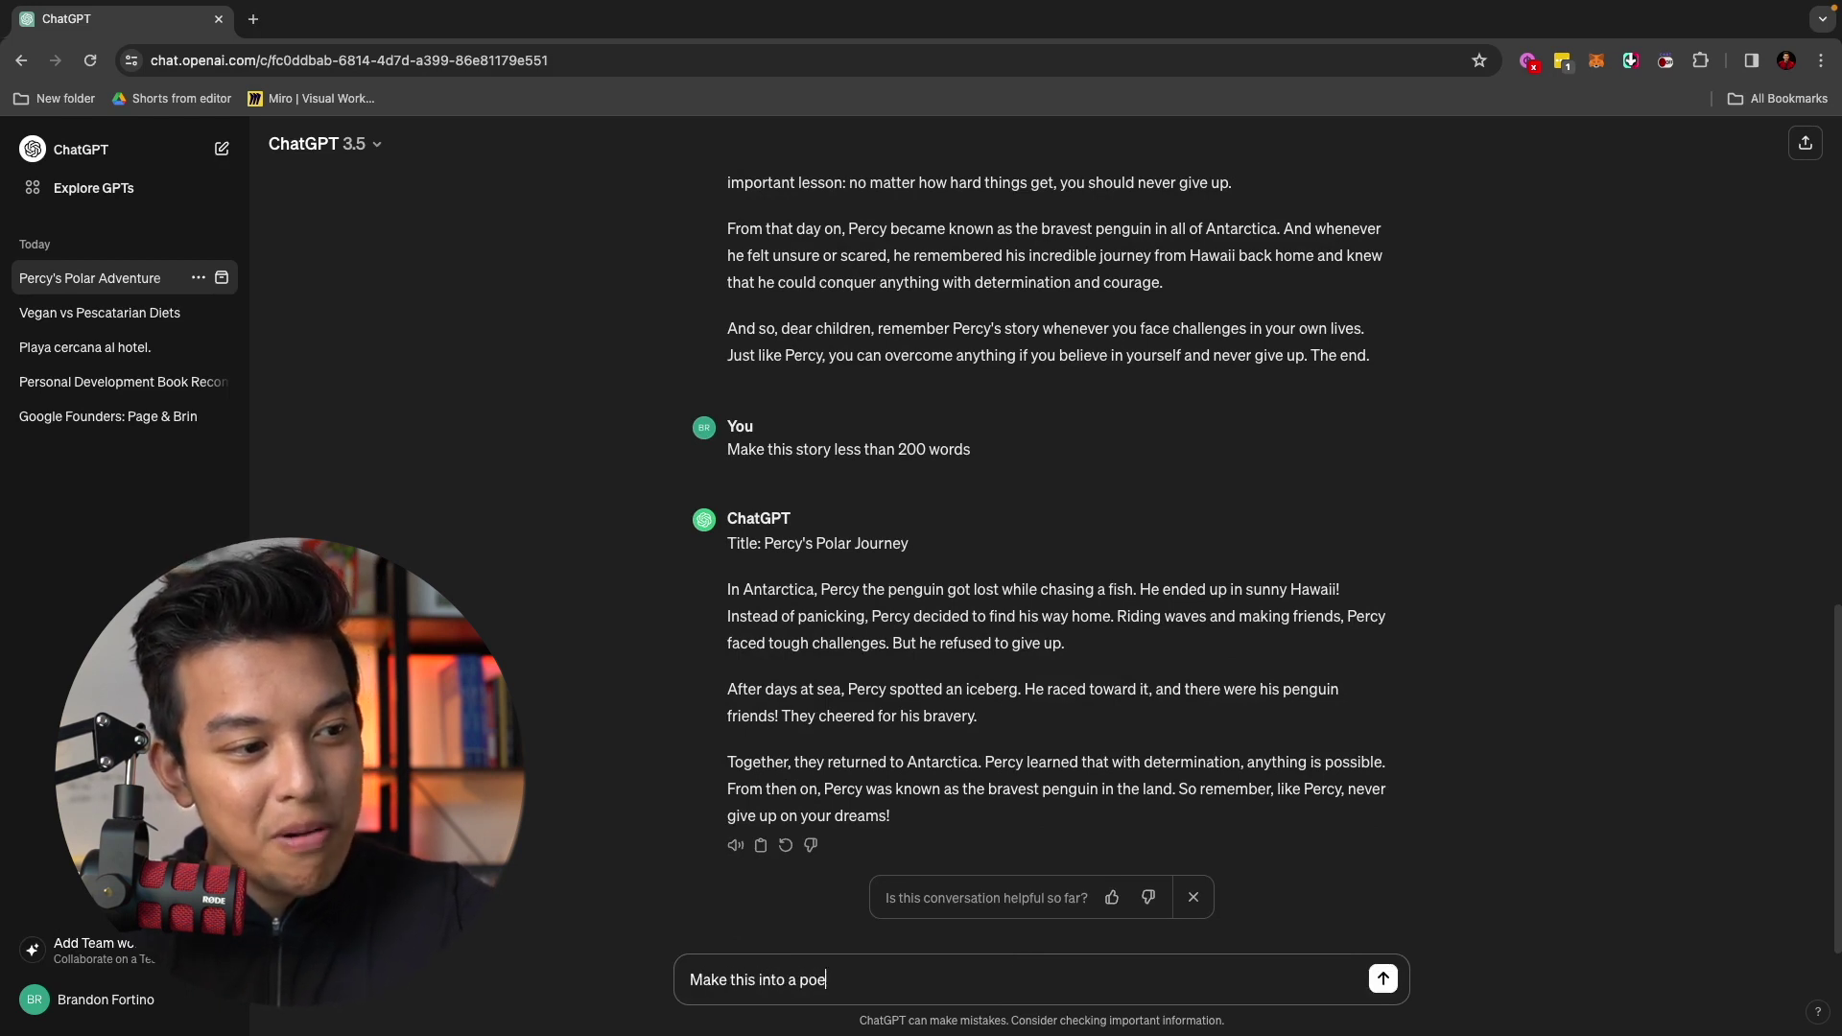
pyautogui.press('Return')
pyautogui.scroll(5, 1098, 813)
pyautogui.scroll(-3, 1097, 813)
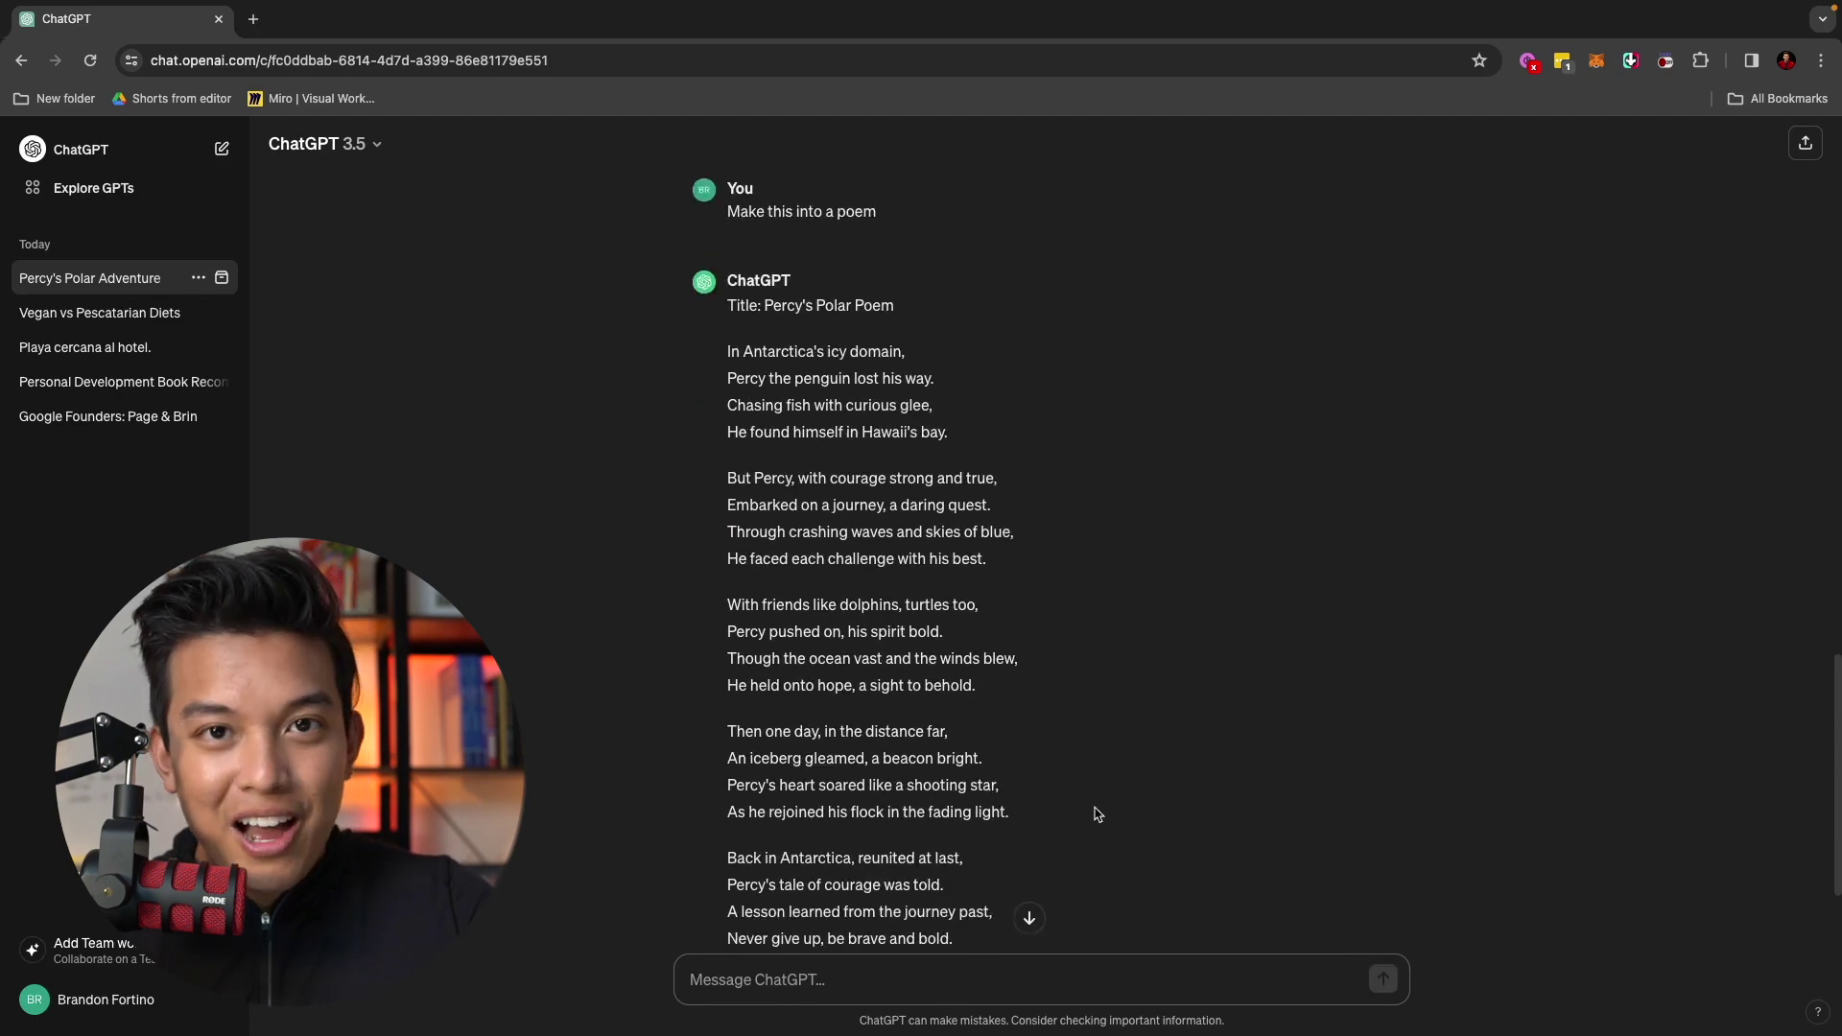
pyautogui.scroll(-2, 1098, 813)
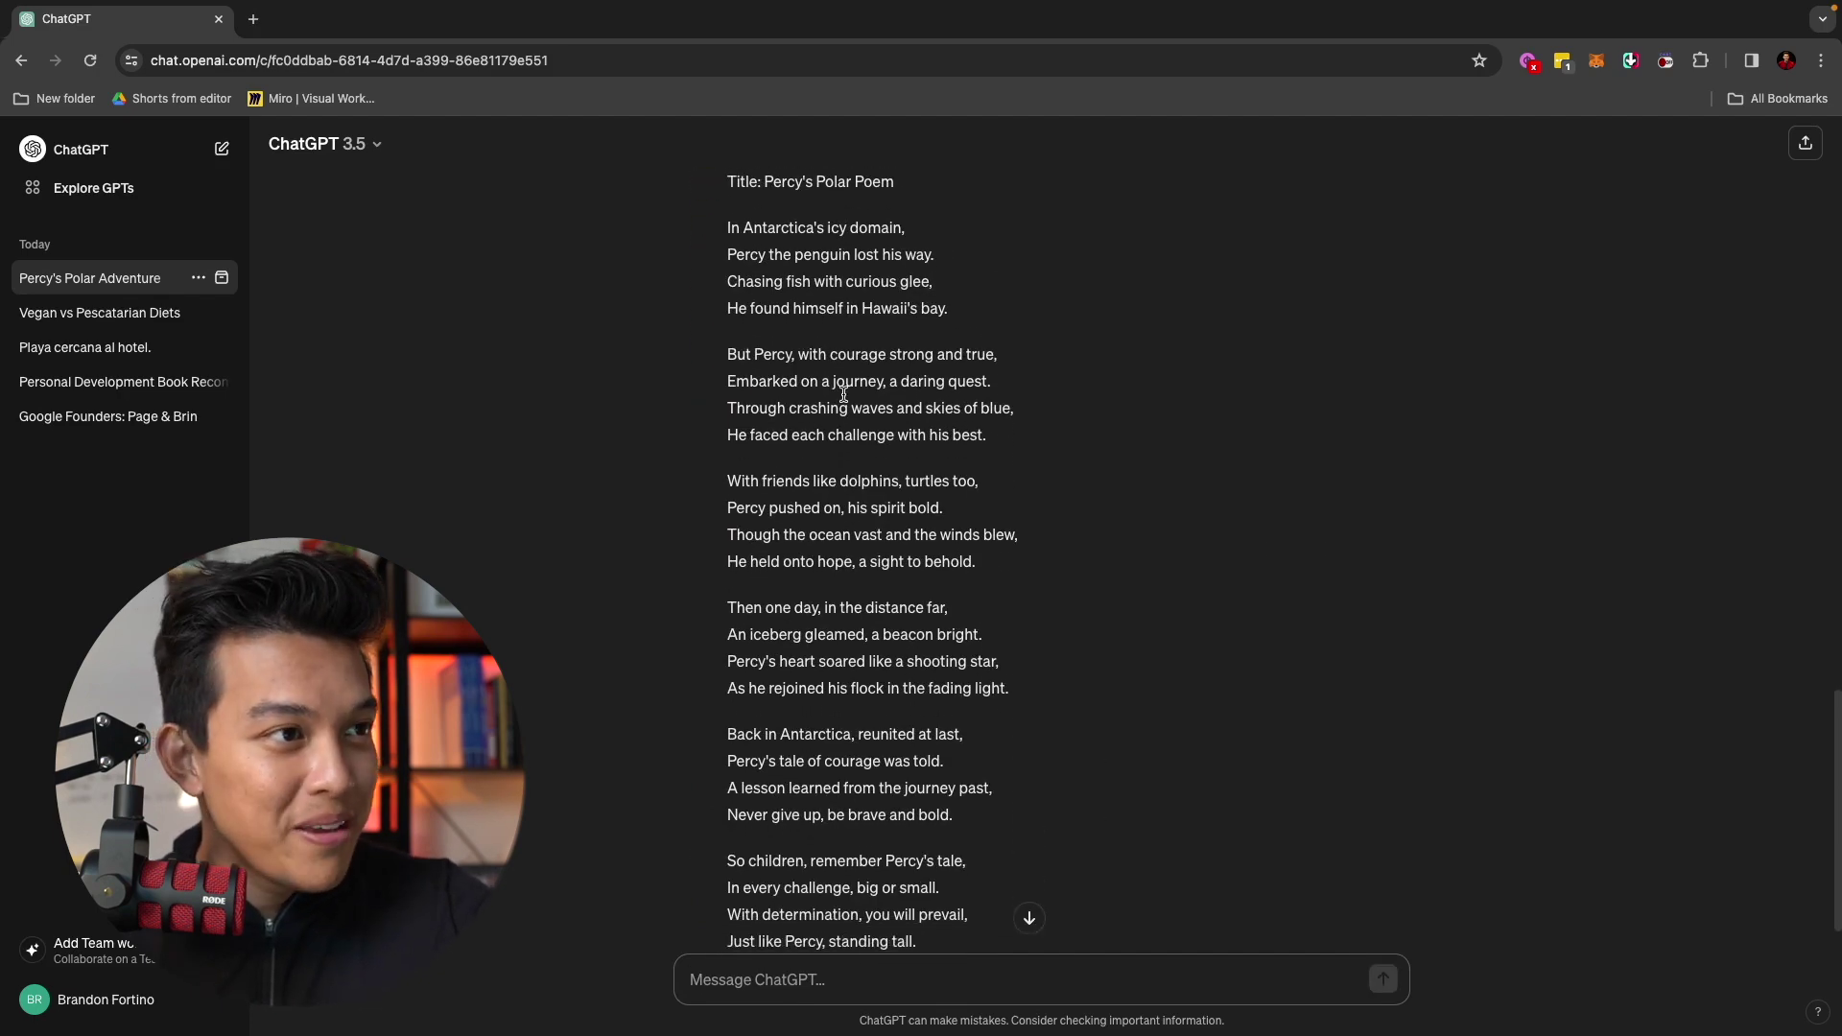
pyautogui.moveTo(727, 228); pyautogui.dragTo(983, 305)
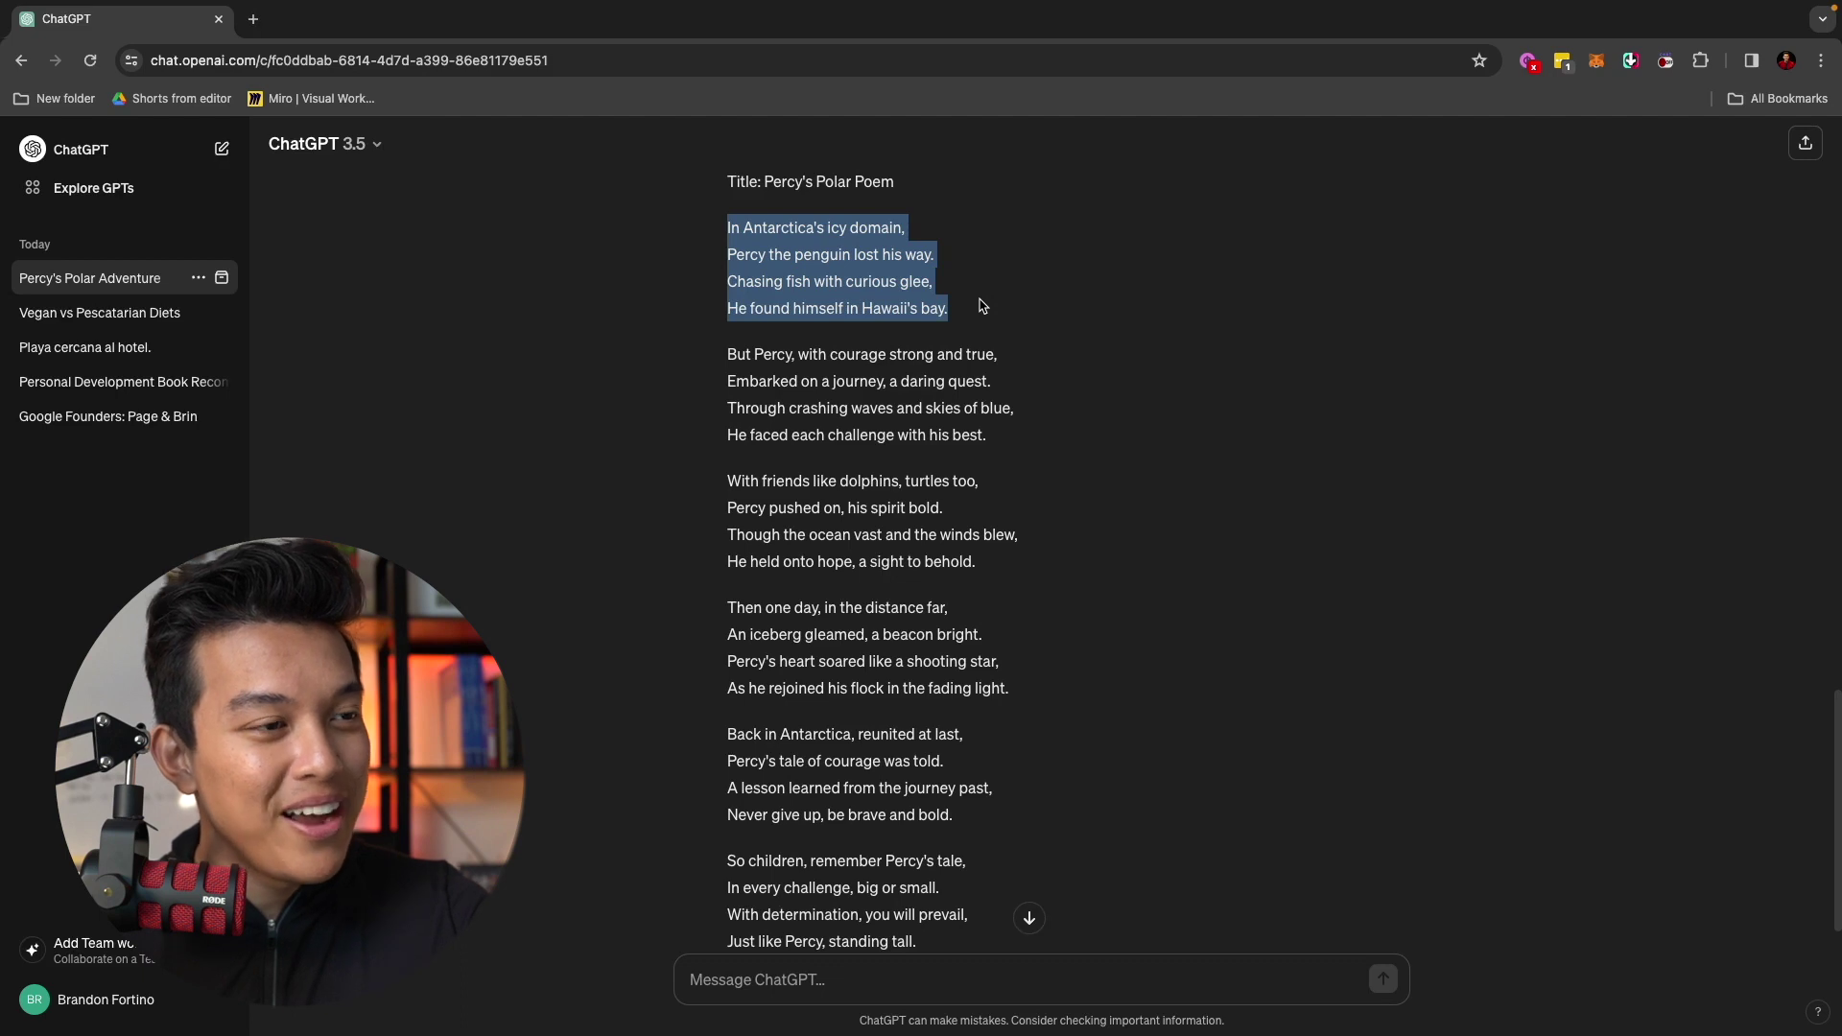
pyautogui.click(1026, 326)
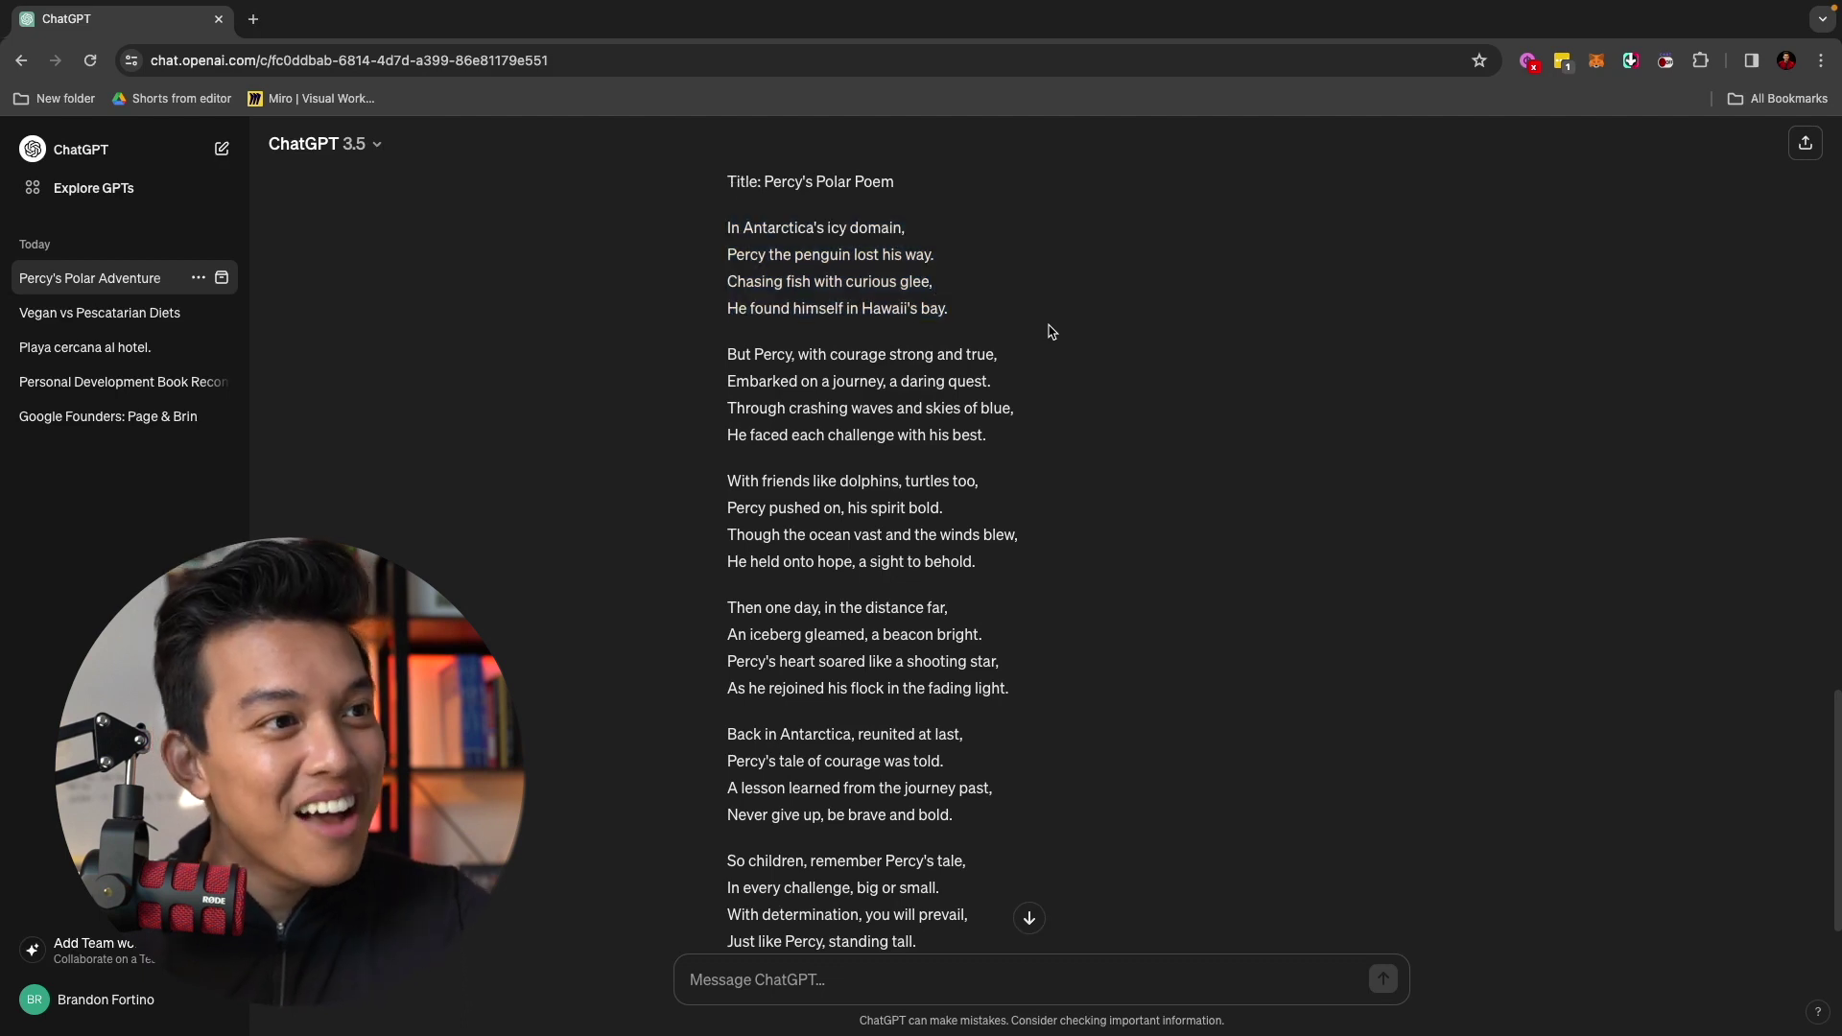
pyautogui.scroll(1, 1051, 331)
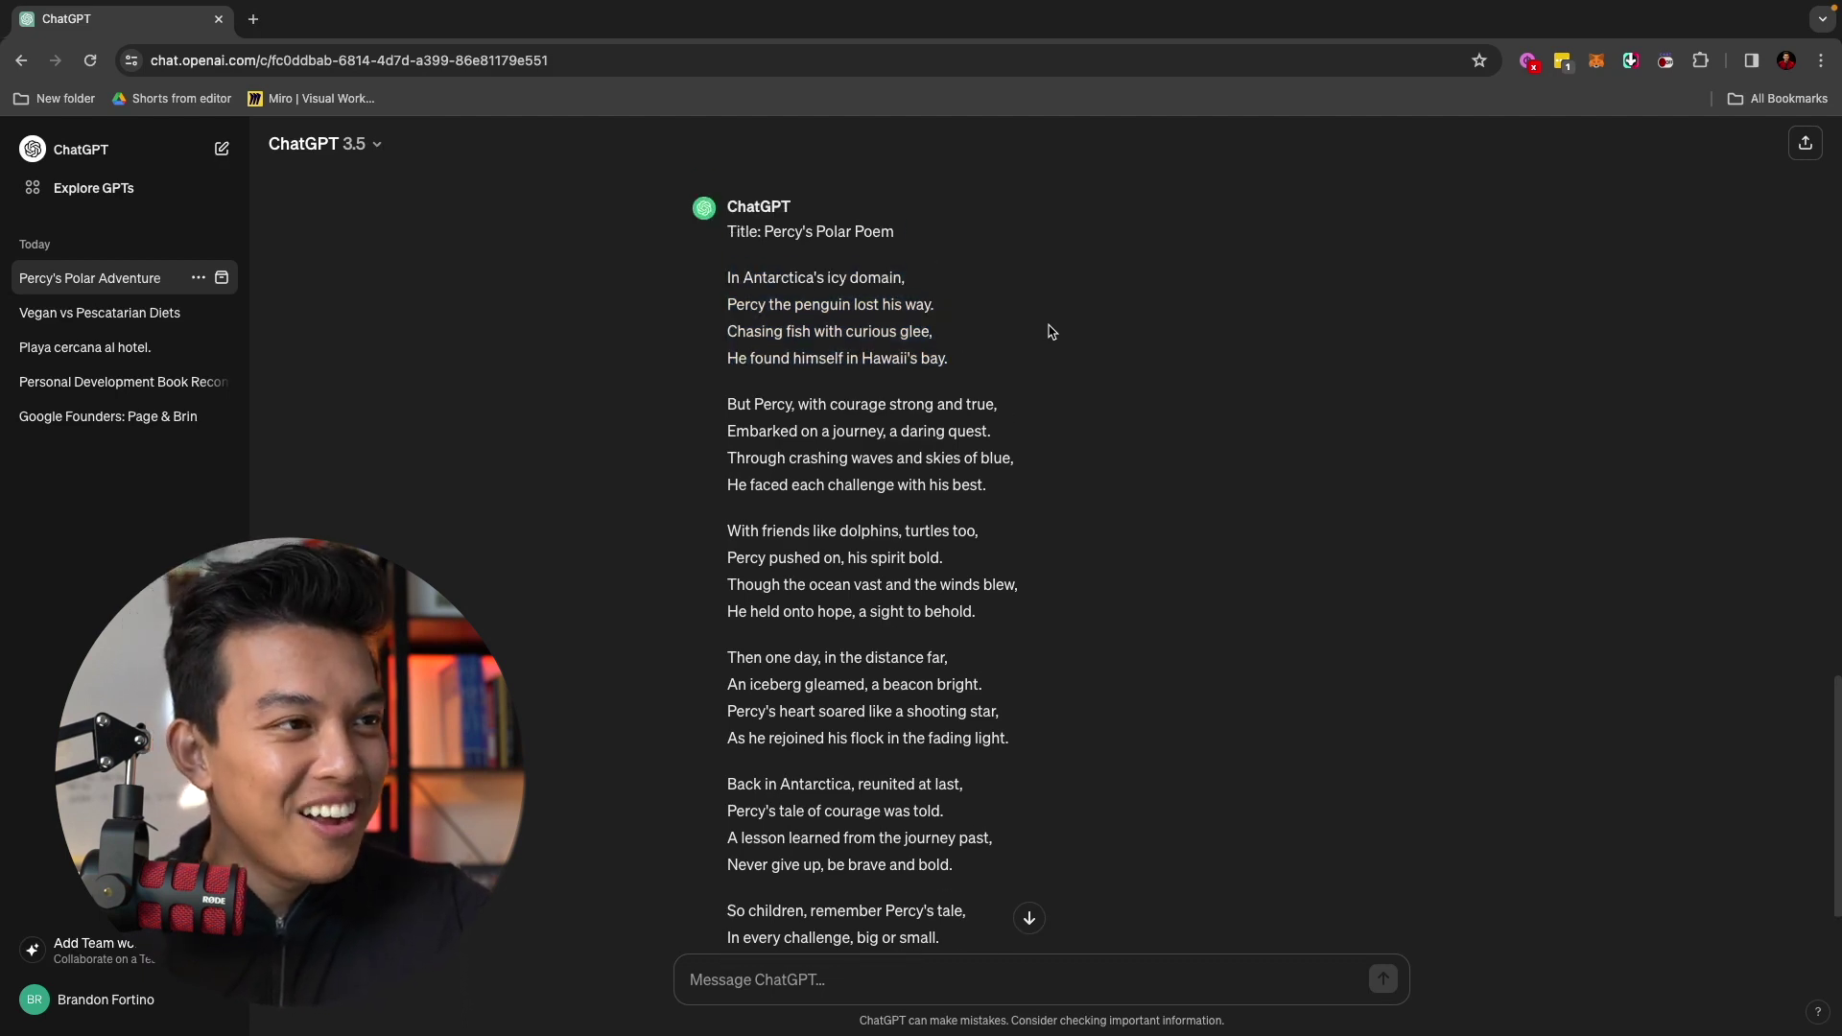
pyautogui.scroll(-3, 1051, 331)
# Ask ChatGPT to 'Make this into a children's song' and scroll through the resulting song
pyautogui.click(933, 972)
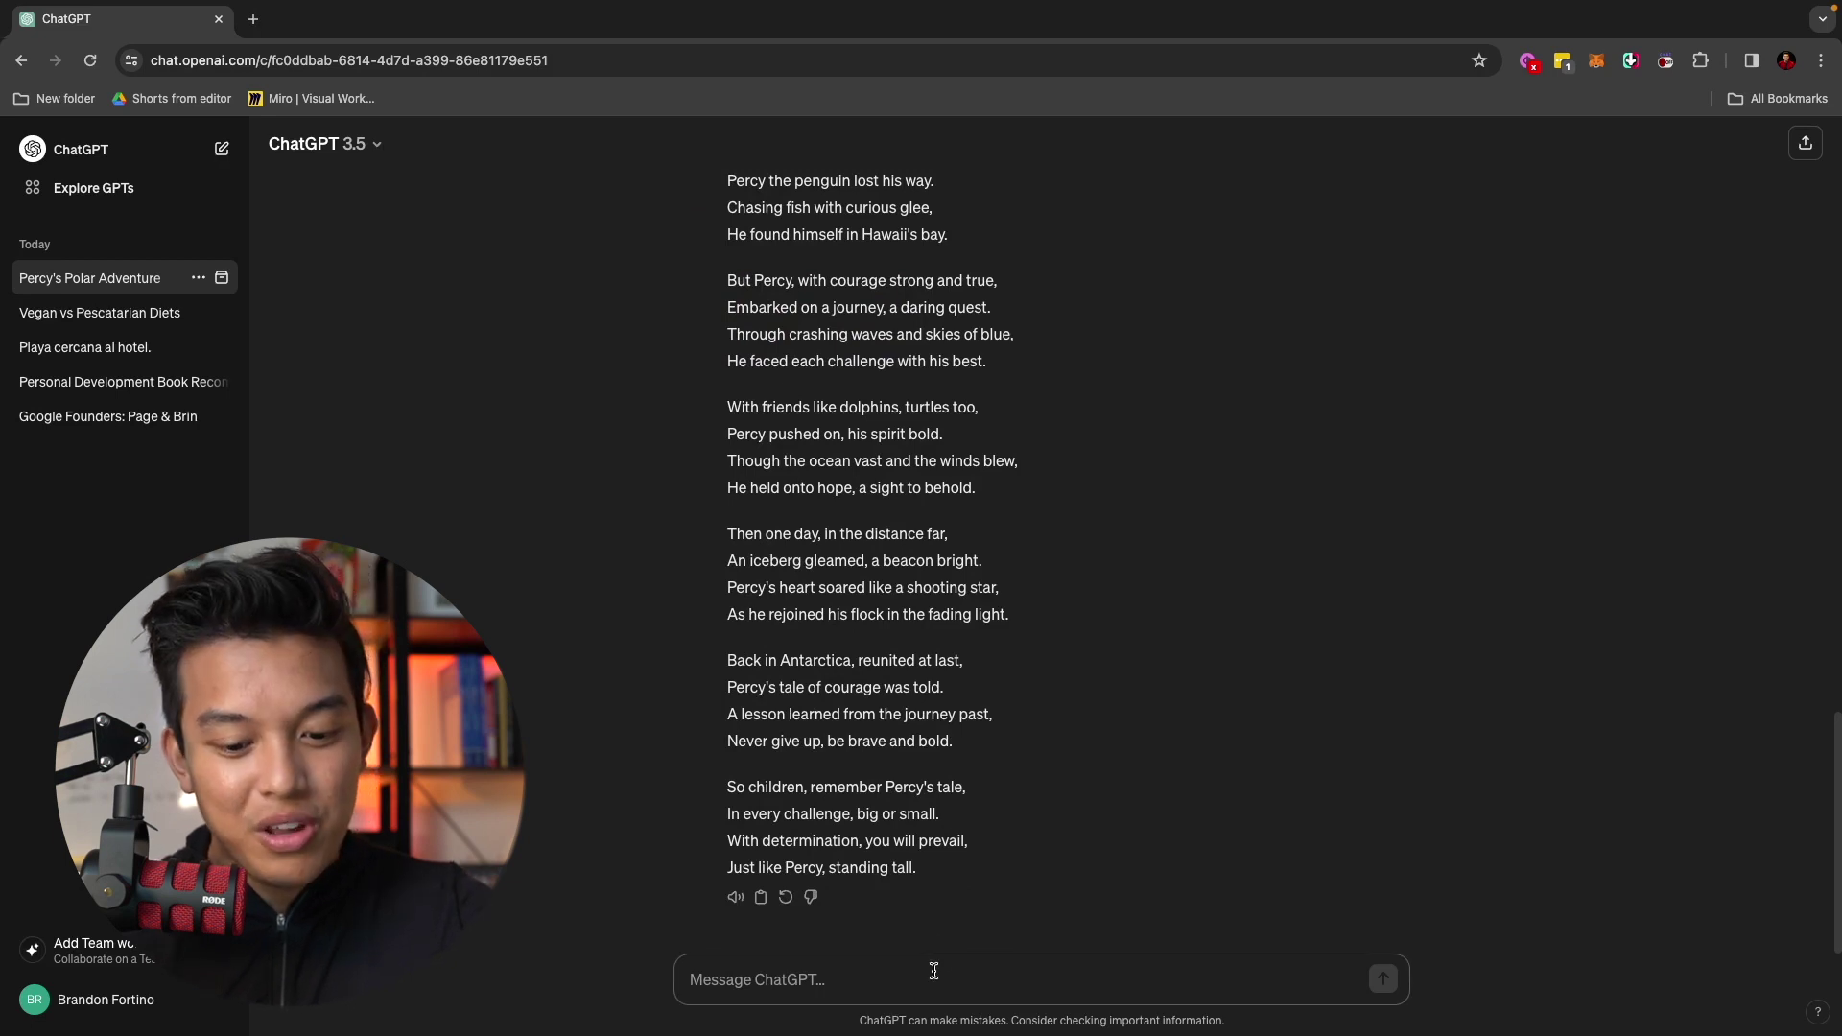
pyautogui.write('Make ')
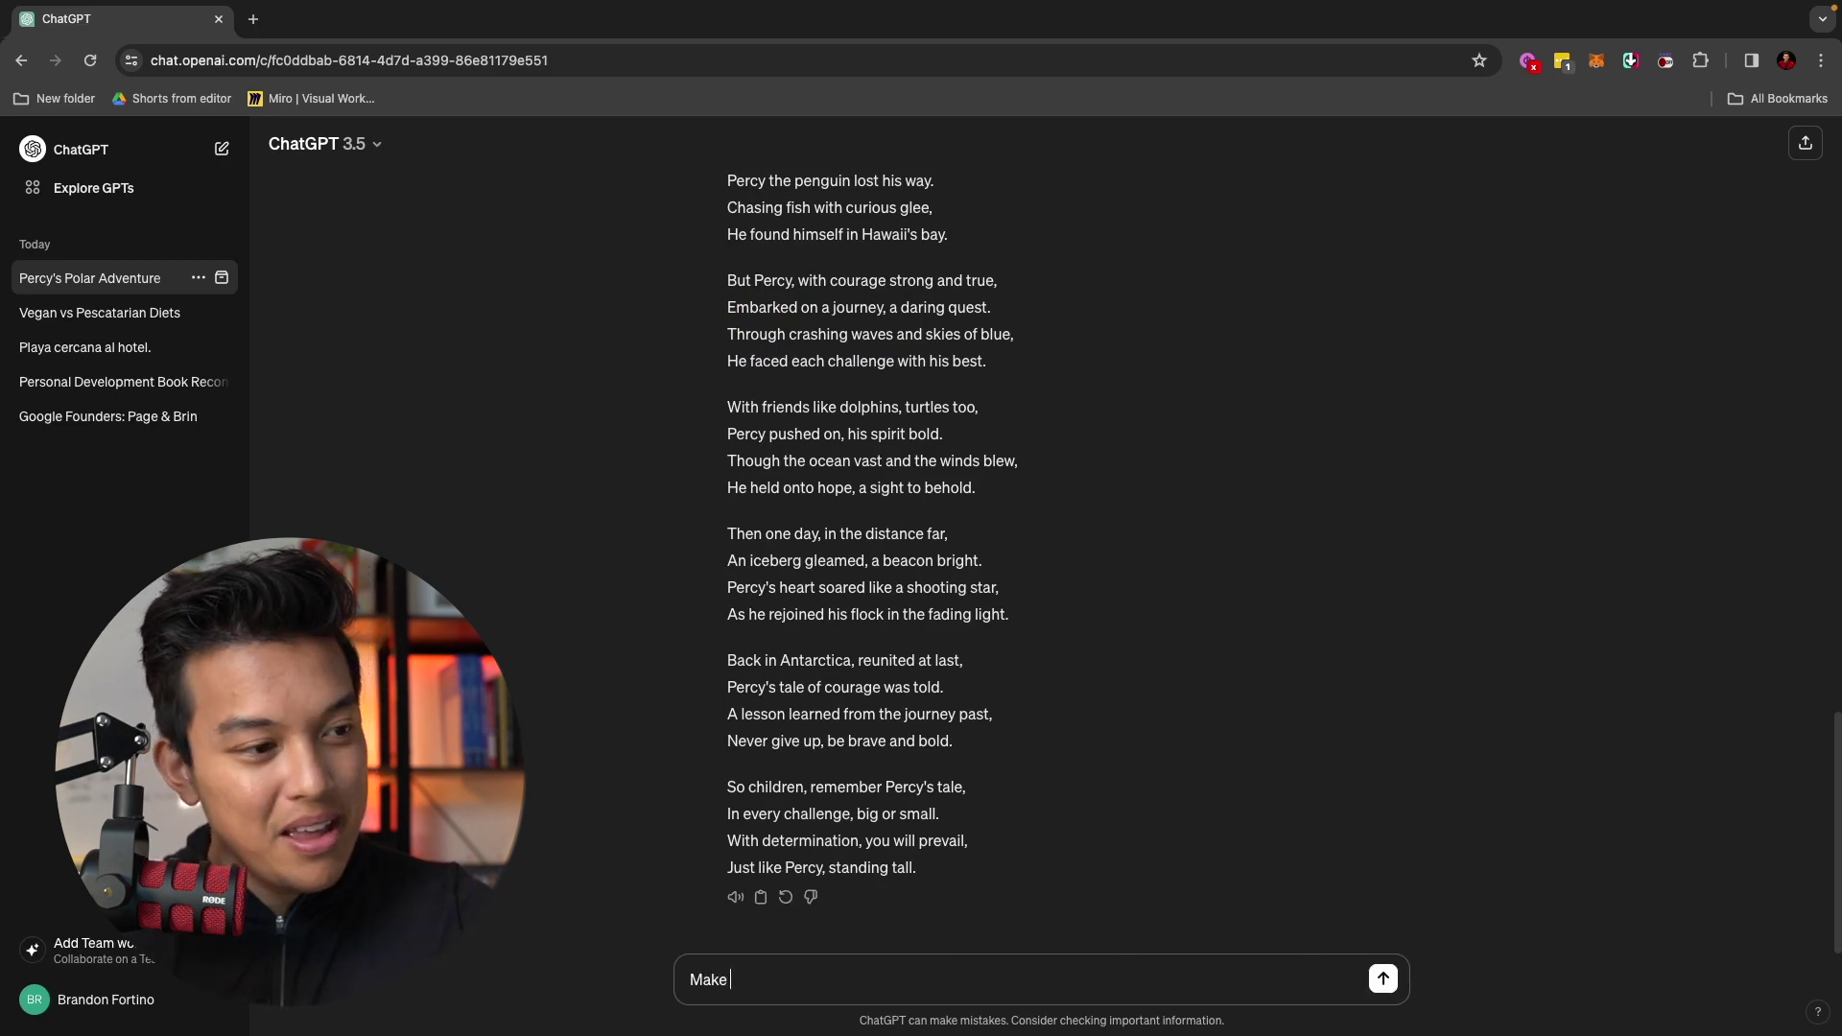
pyautogui.write('this into ')
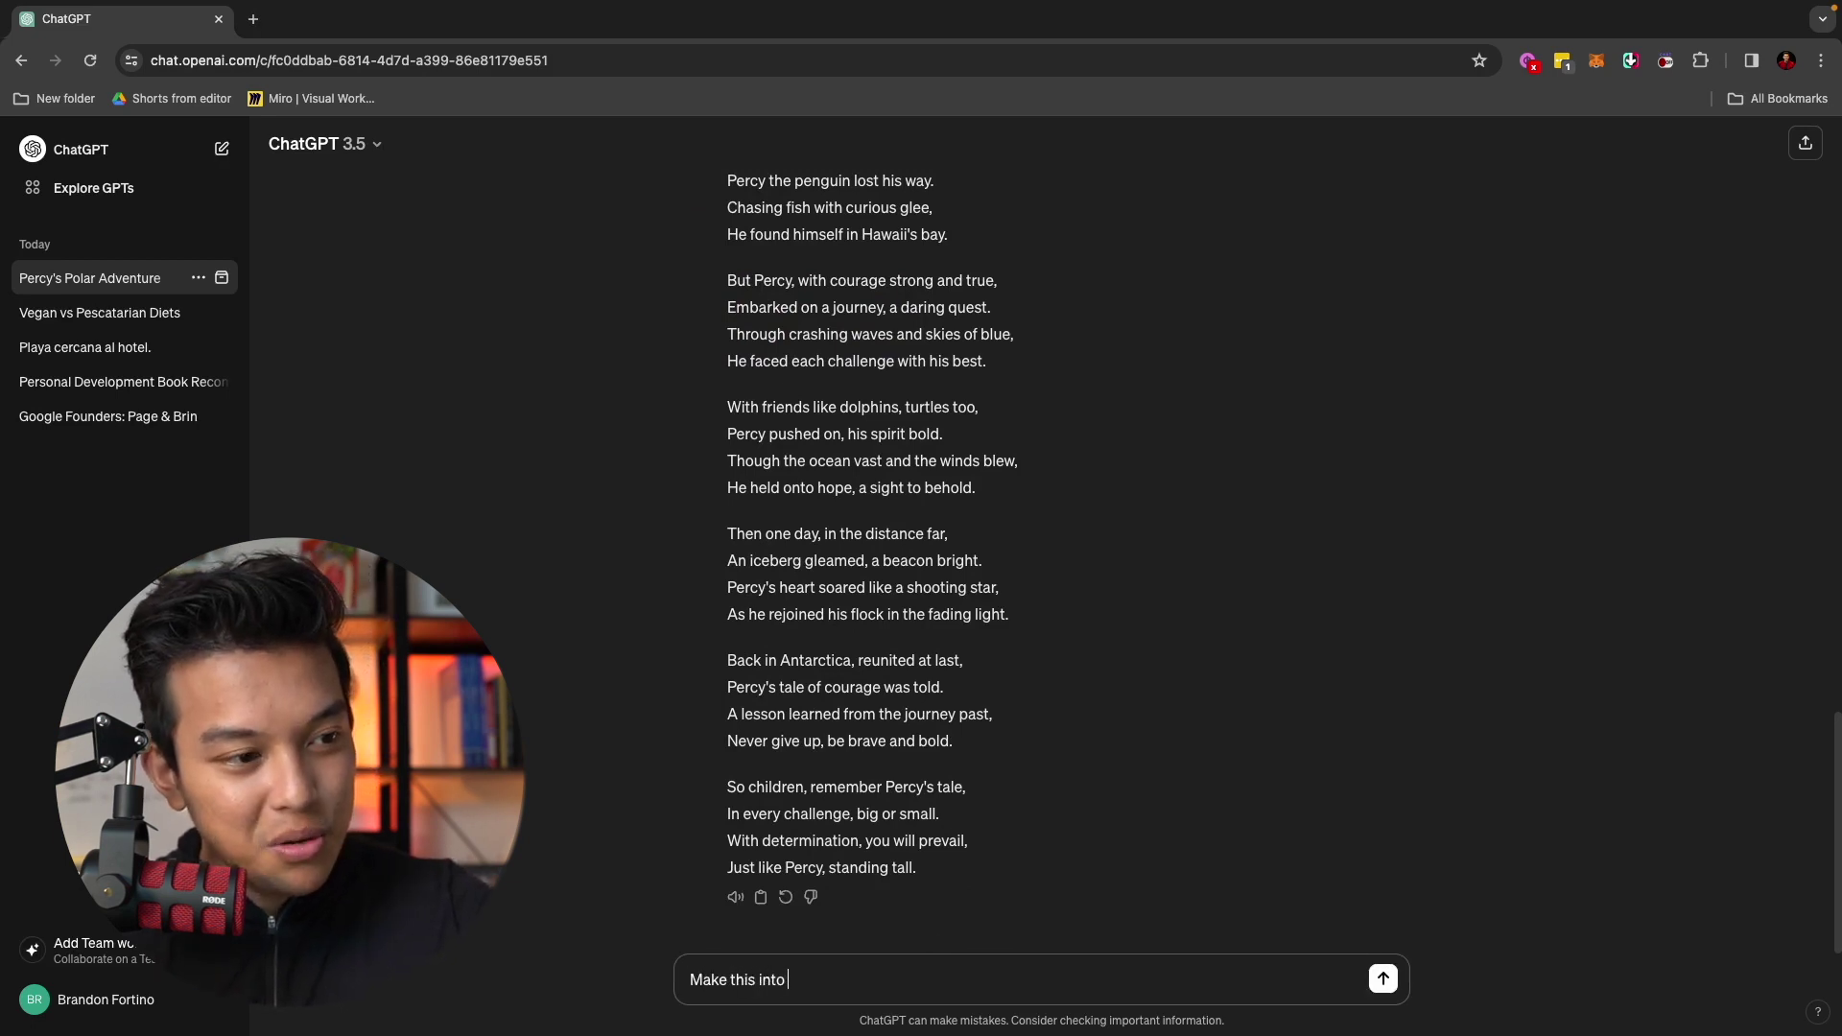
pyautogui.write("a children's song")
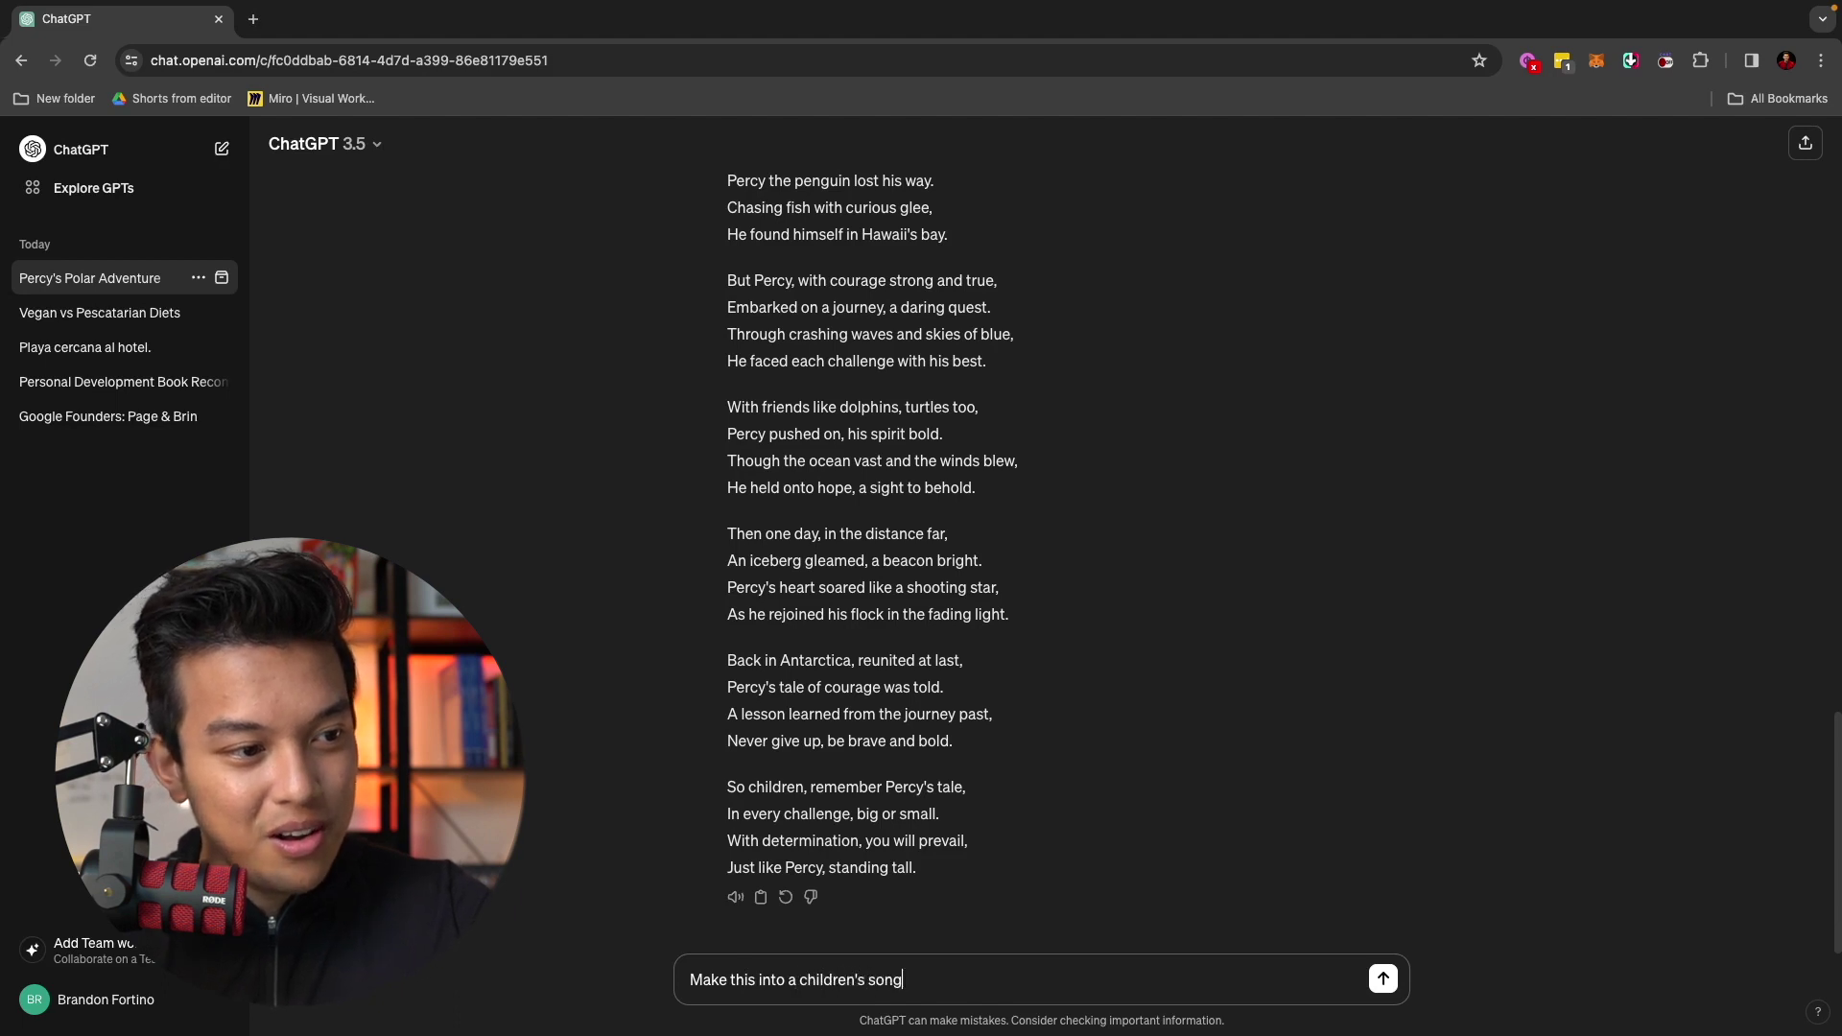
pyautogui.press('Return')
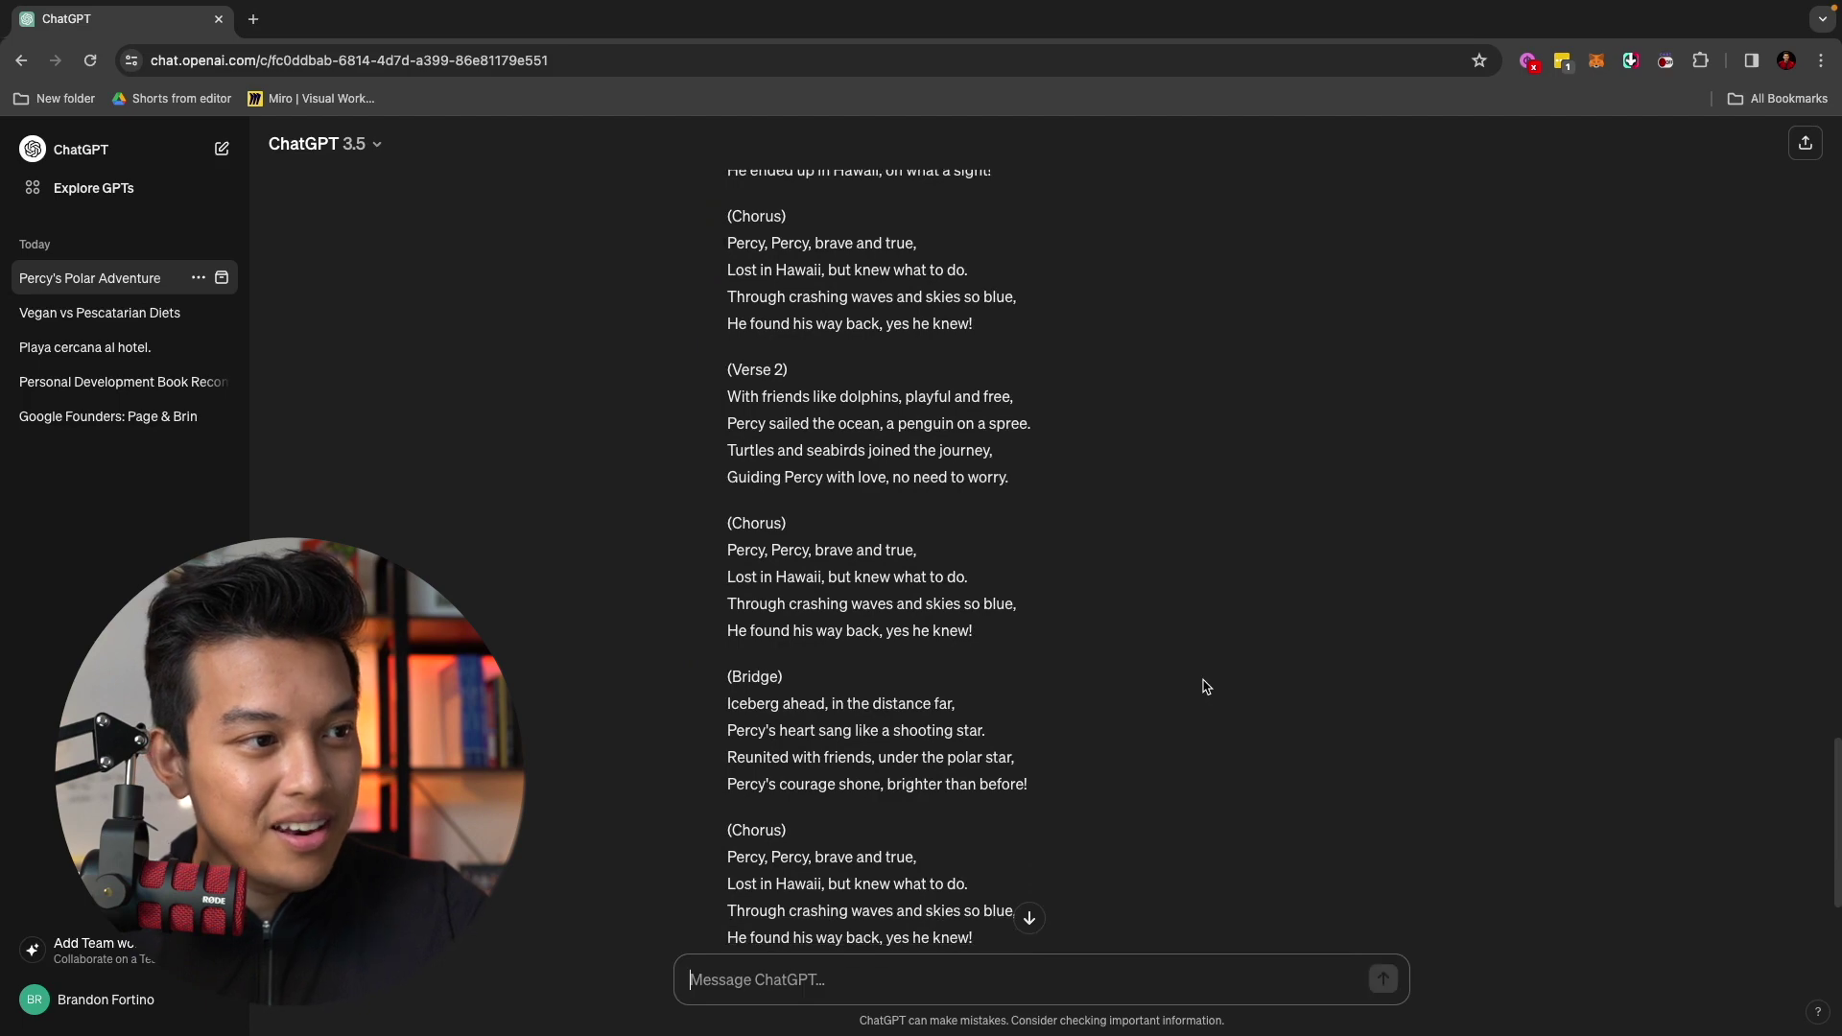
pyautogui.scroll(-3, 1206, 687)
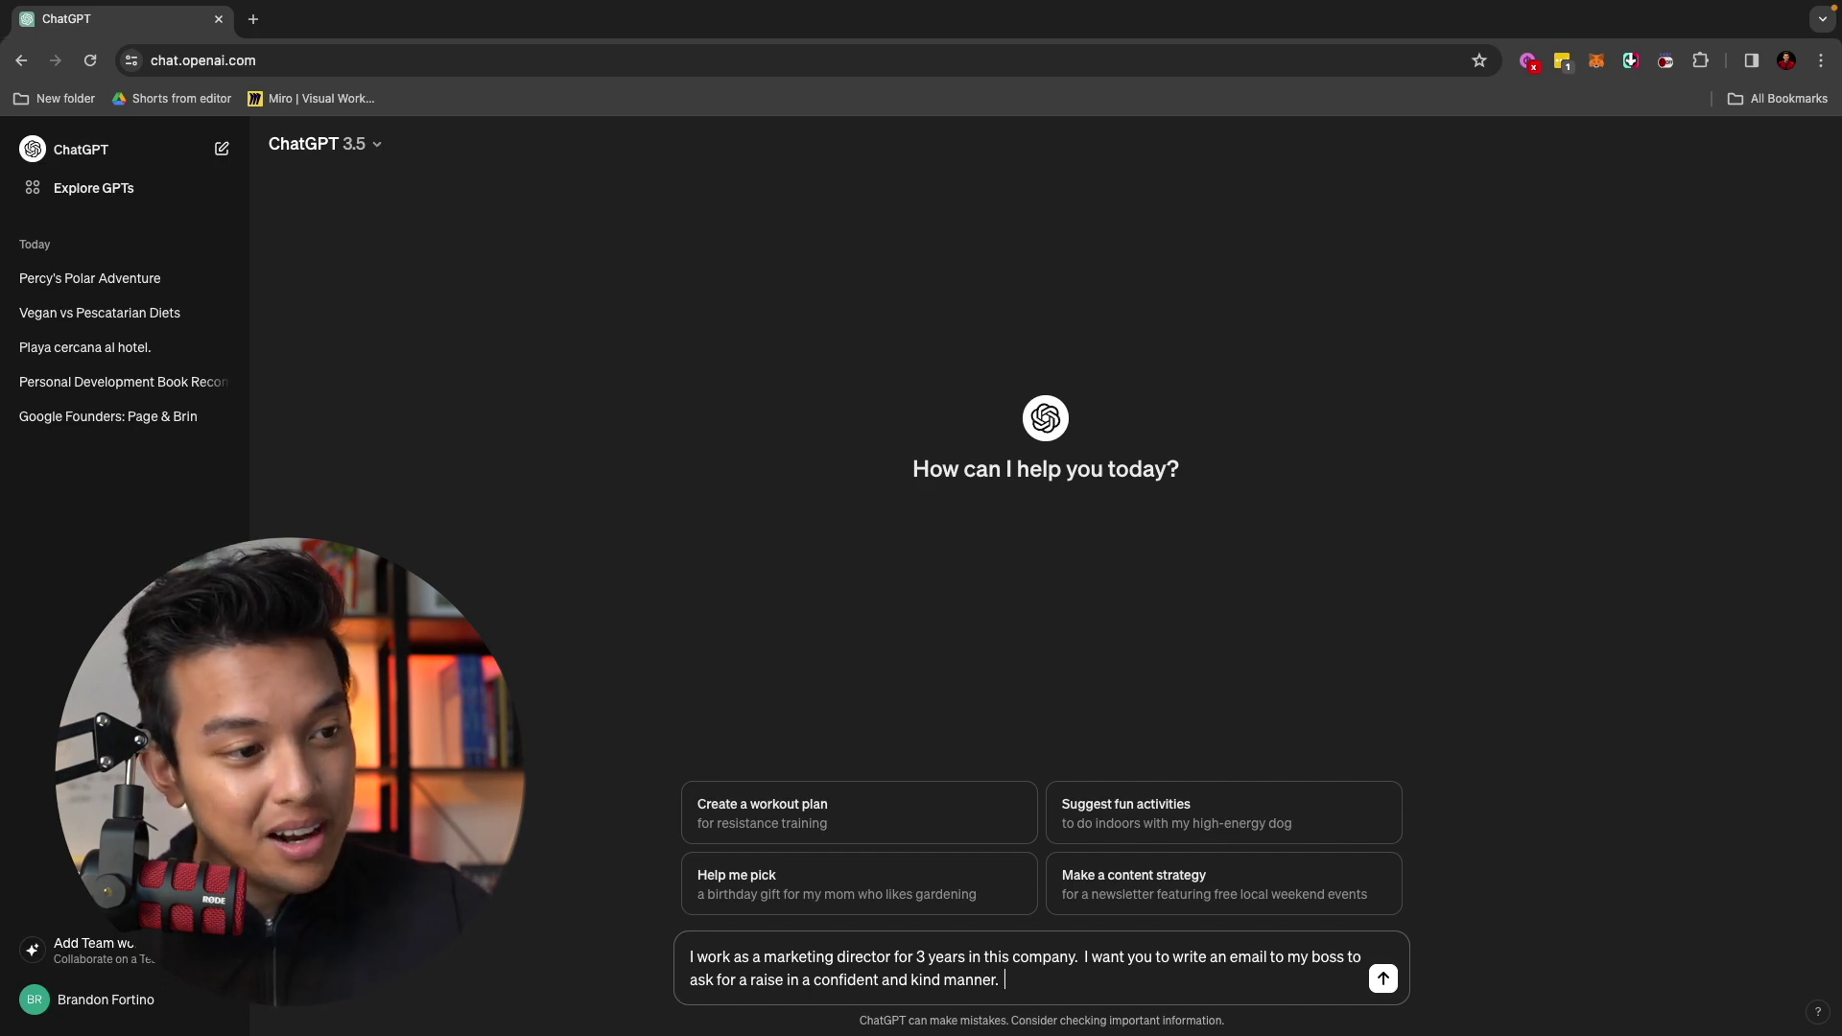
# Send the raise-request email prompt and read the drafted subject line and greeting
pyautogui.press('Return')
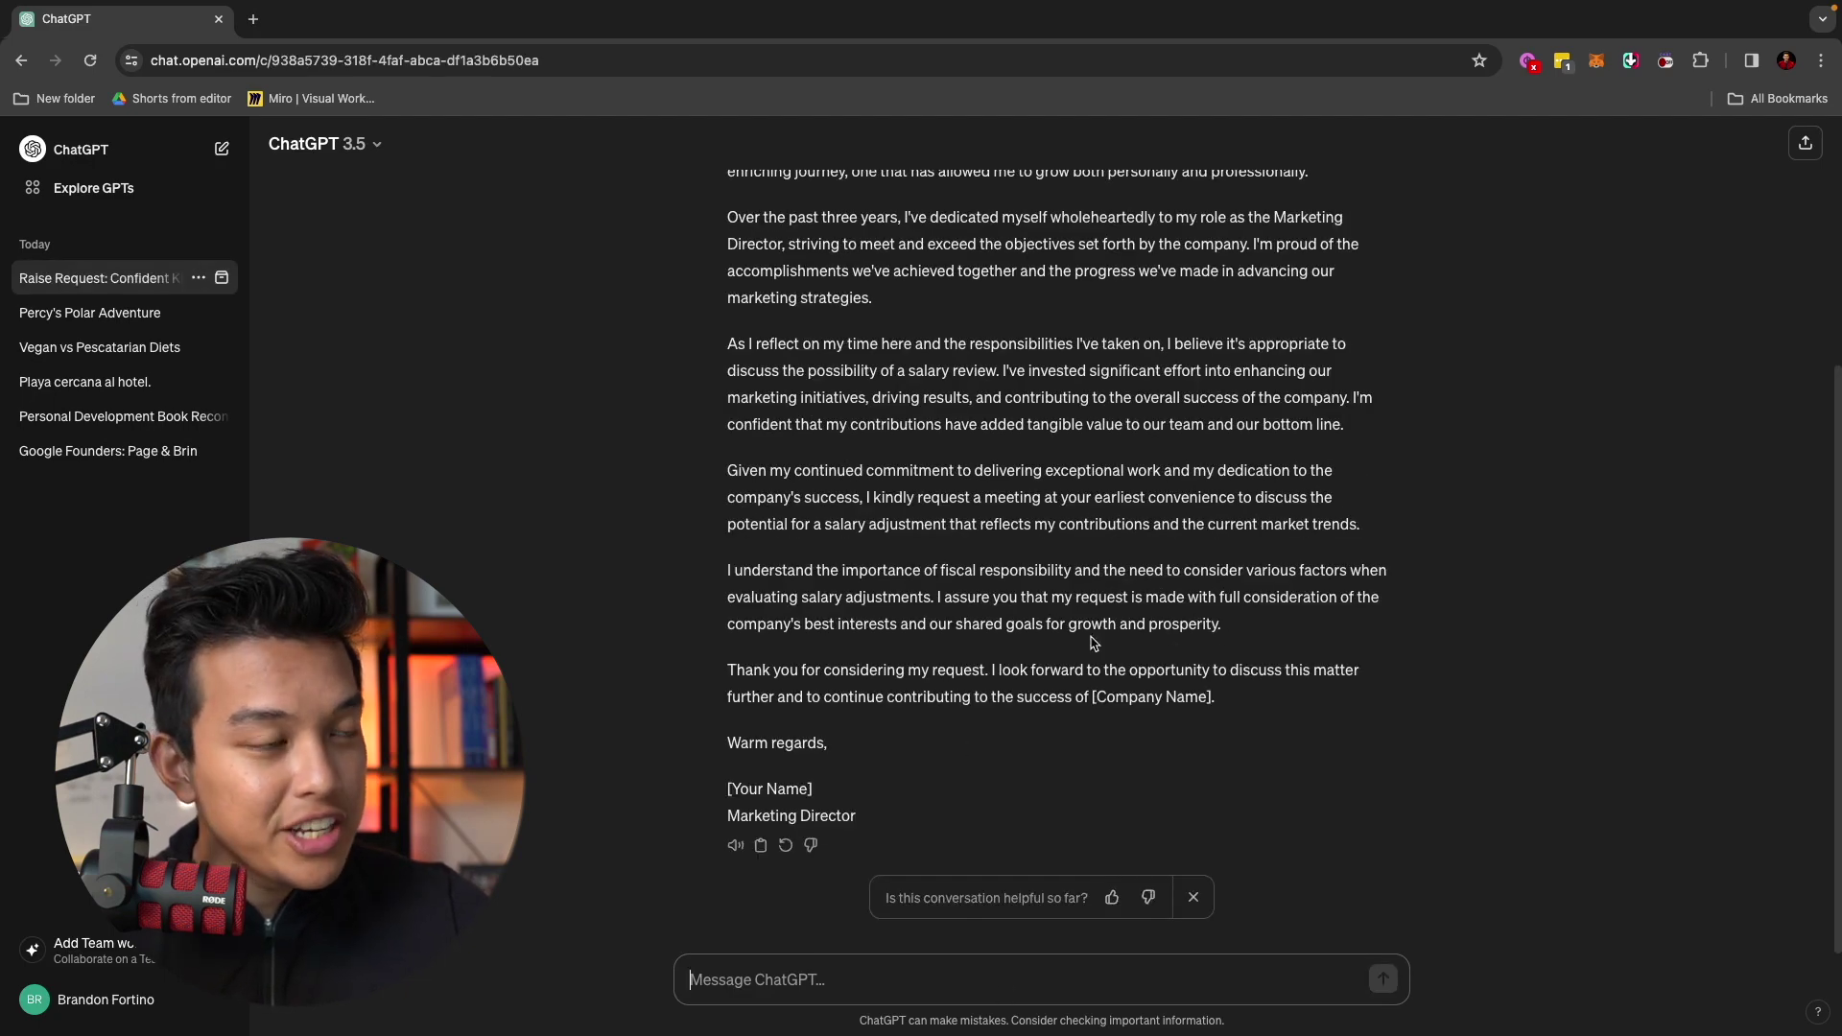
pyautogui.scroll(5, 1094, 643)
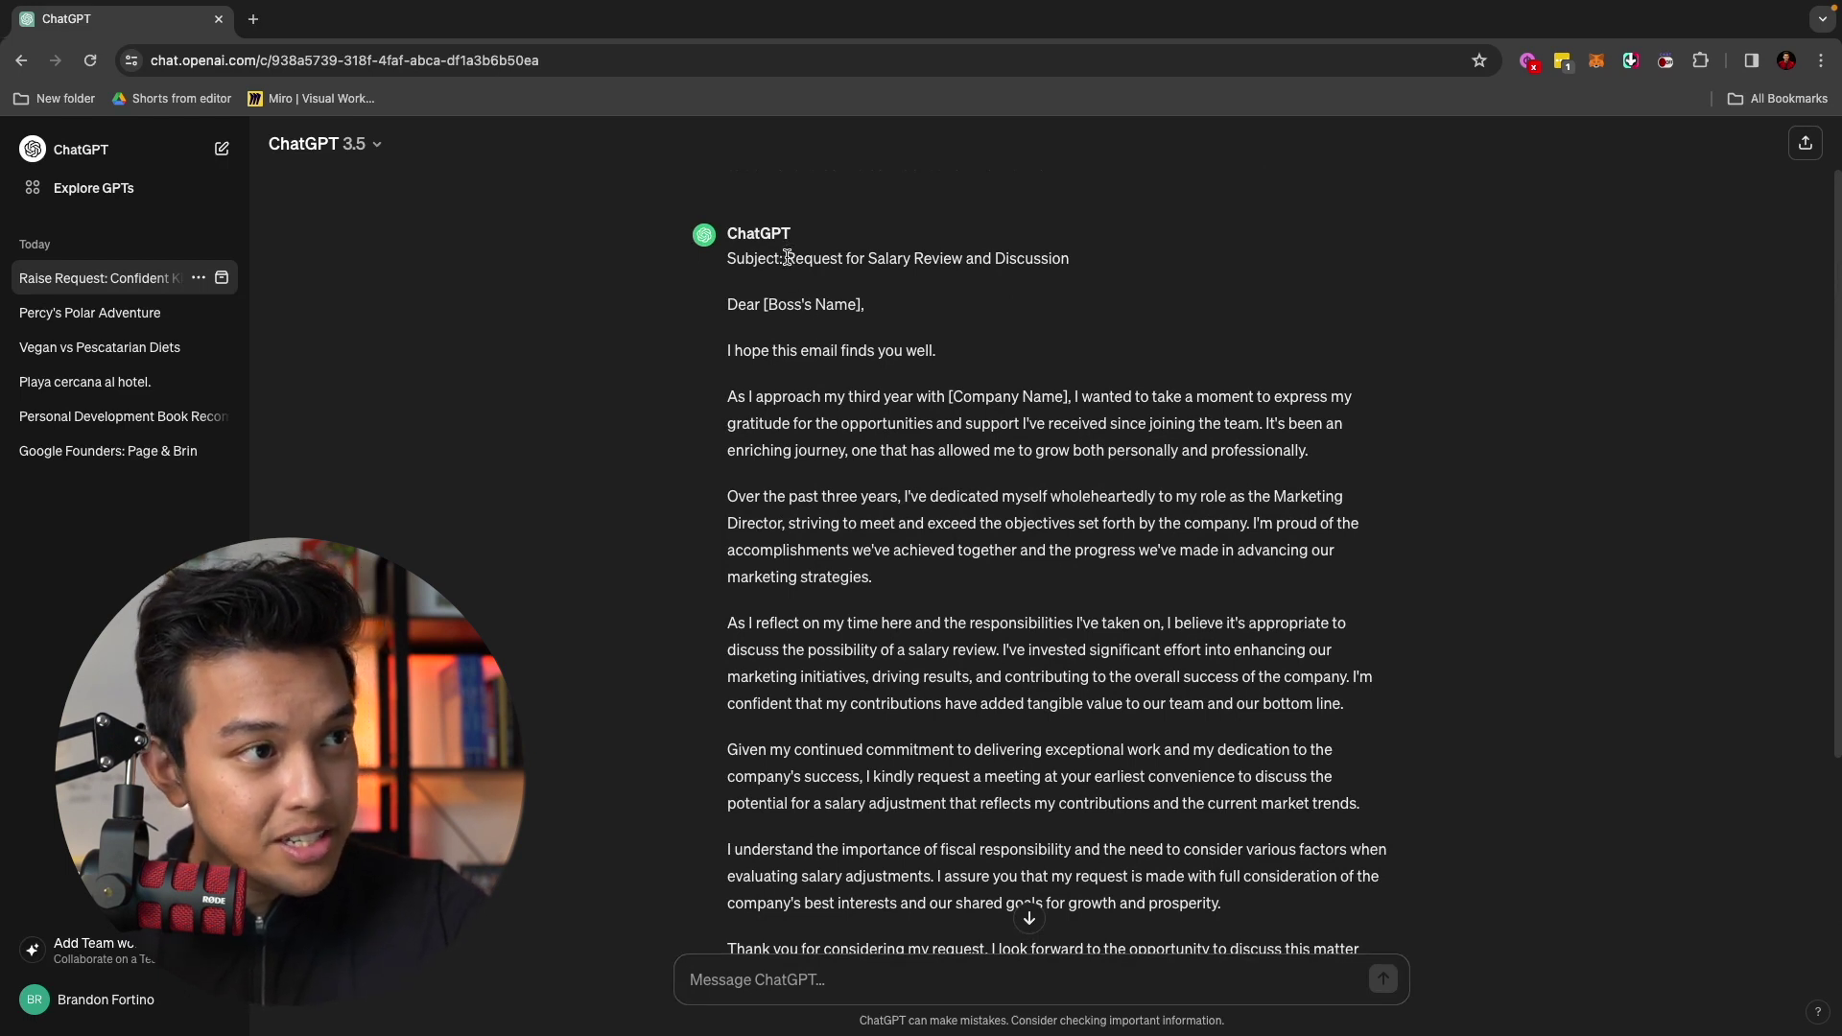
pyautogui.moveTo(787, 257); pyautogui.dragTo(1172, 263)
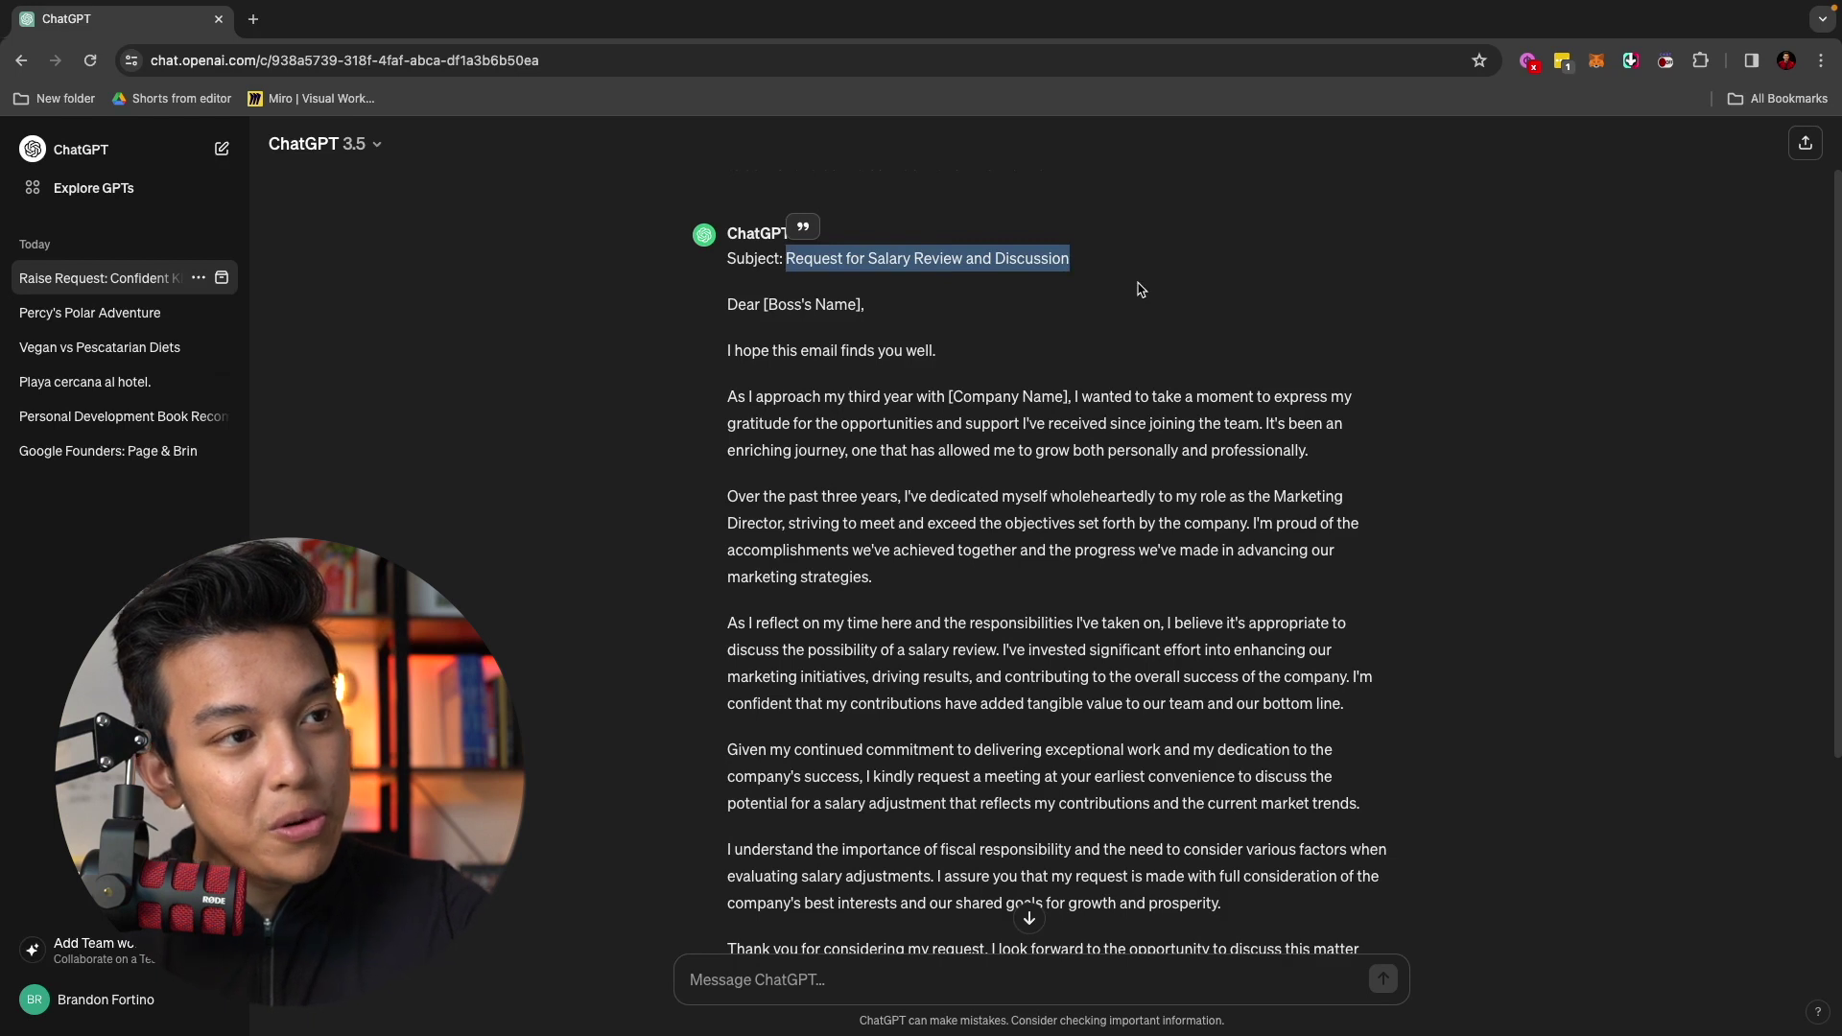
pyautogui.click(1023, 334)
pyautogui.scroll(-1, 1023, 334)
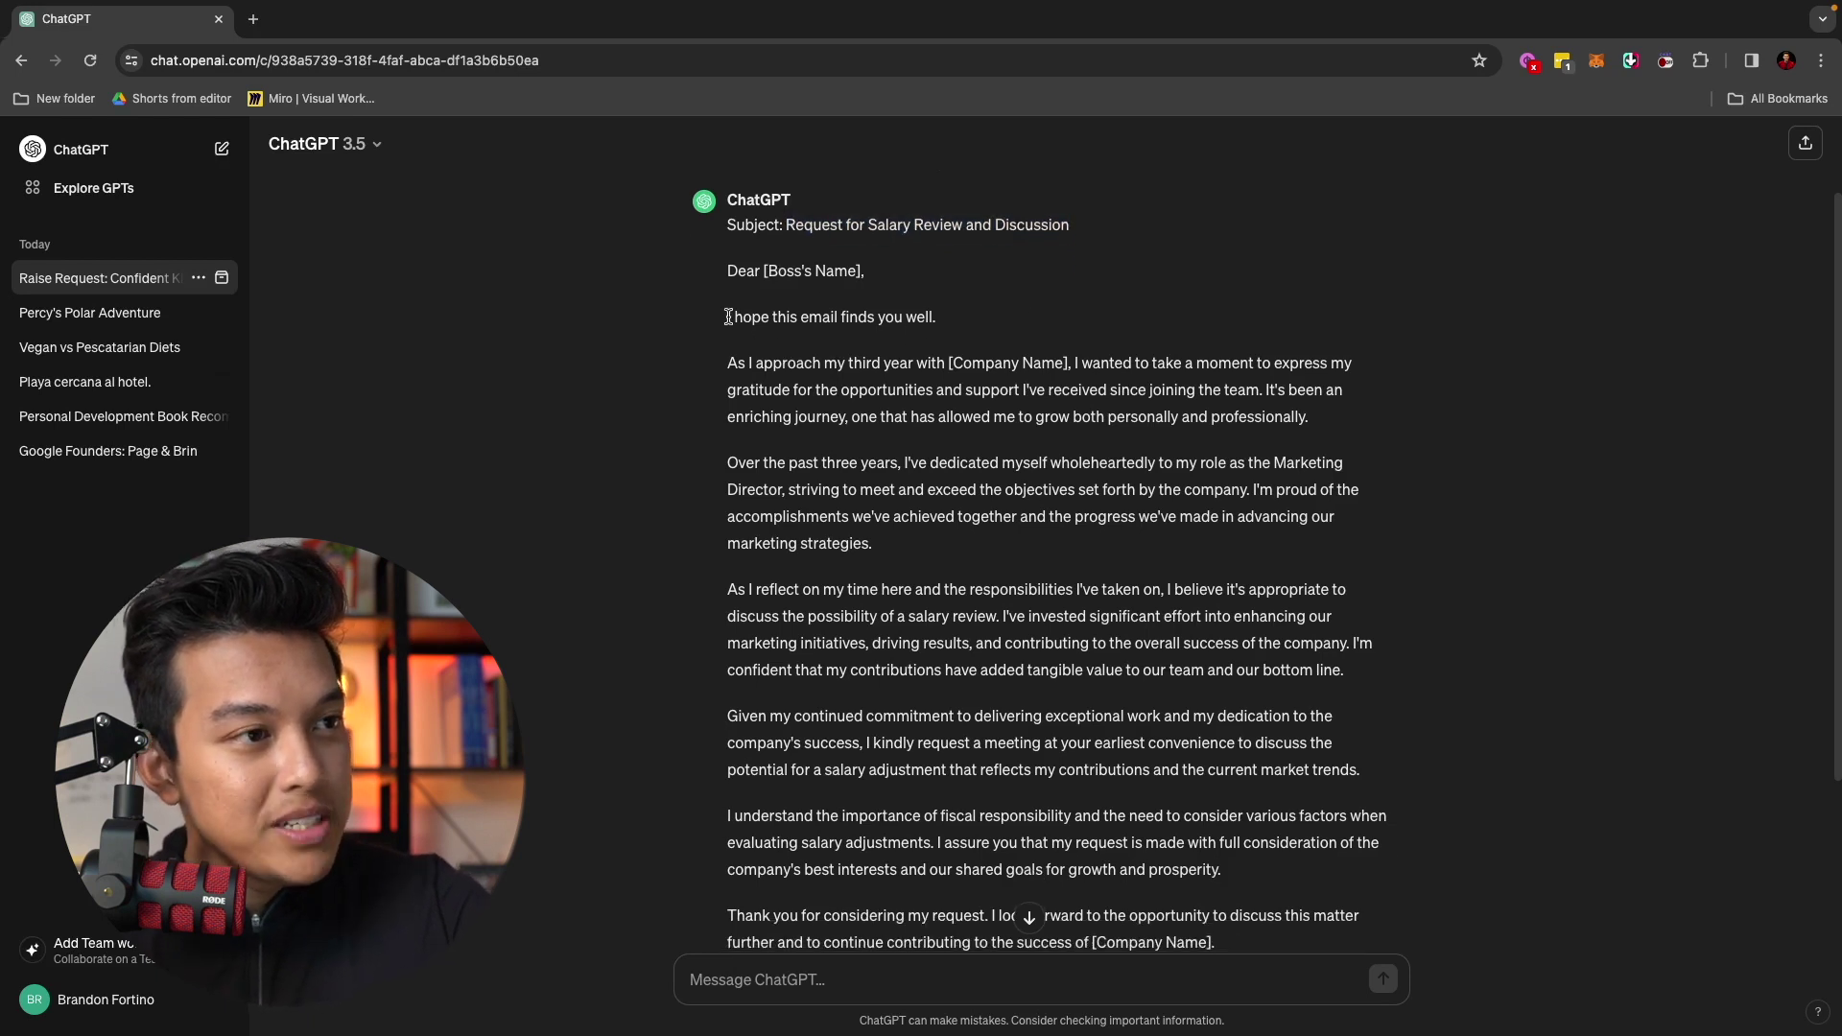
pyautogui.moveTo(729, 317); pyautogui.dragTo(974, 322)
pyautogui.click(836, 383)
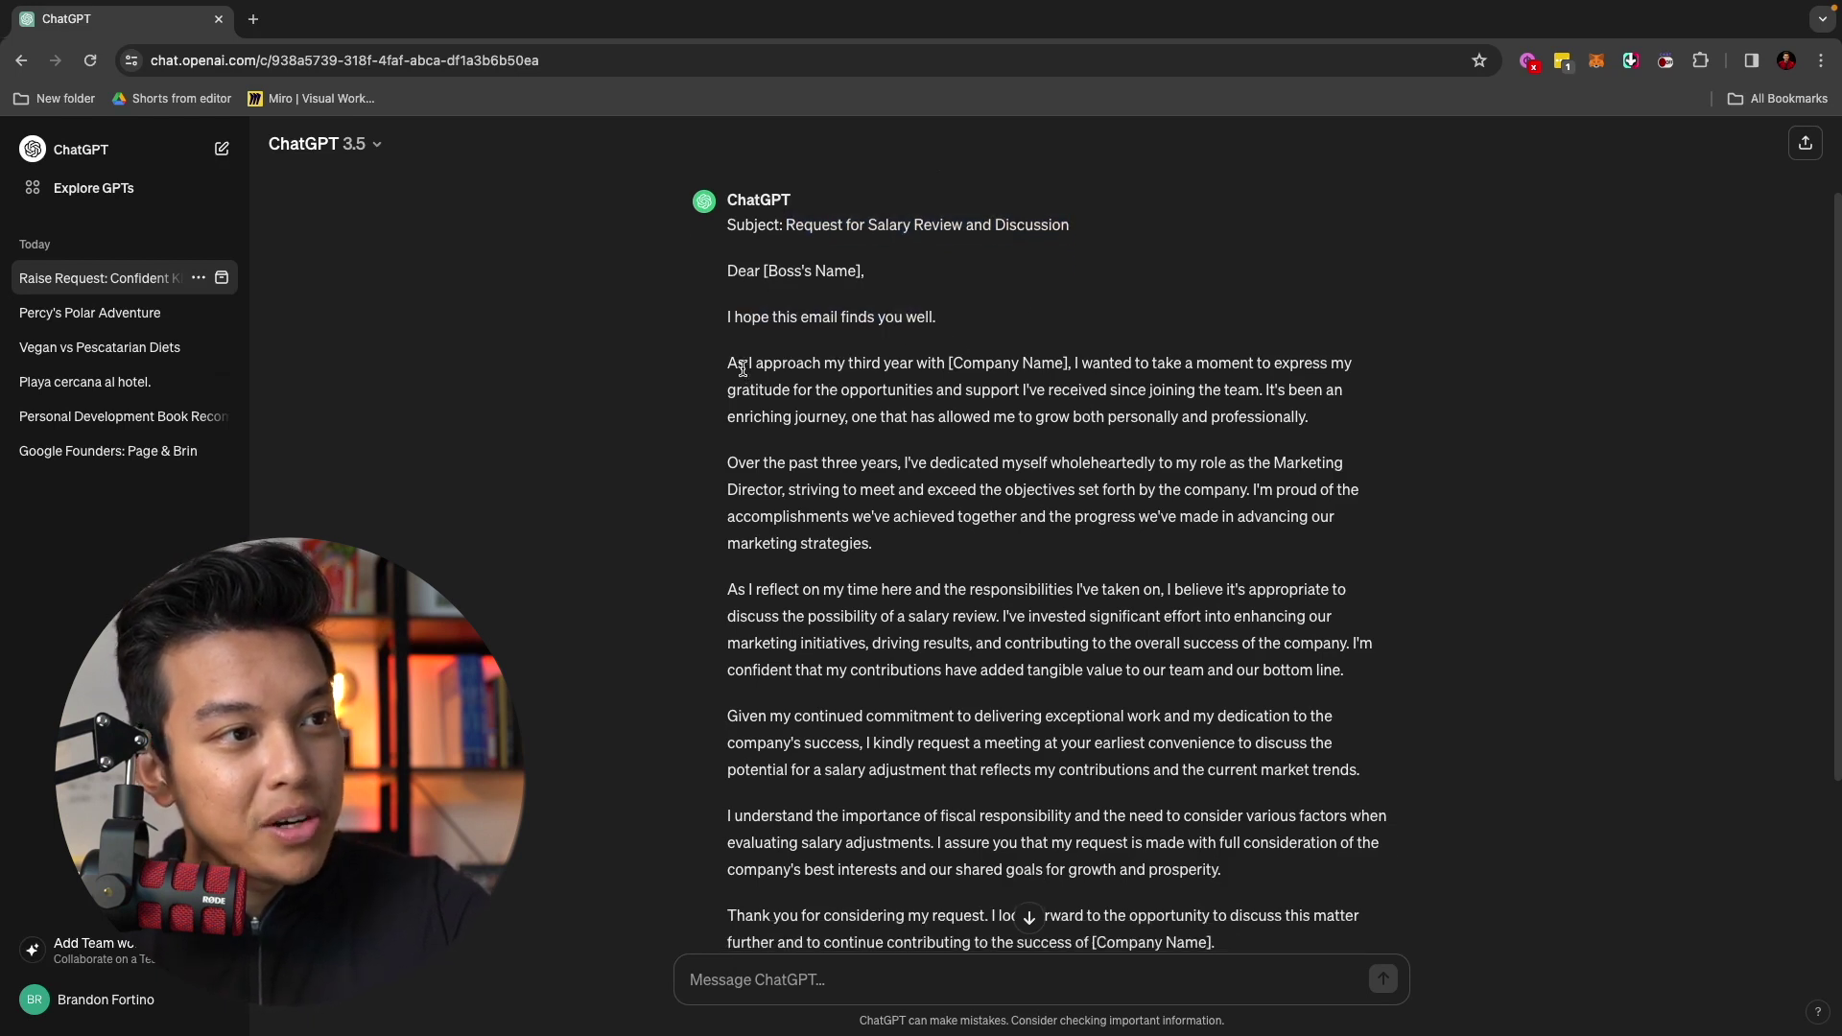
# Read through the email body, including the salary review paragraph
pyautogui.moveTo(736, 365); pyautogui.dragTo(1132, 360)
pyautogui.click(1199, 367)
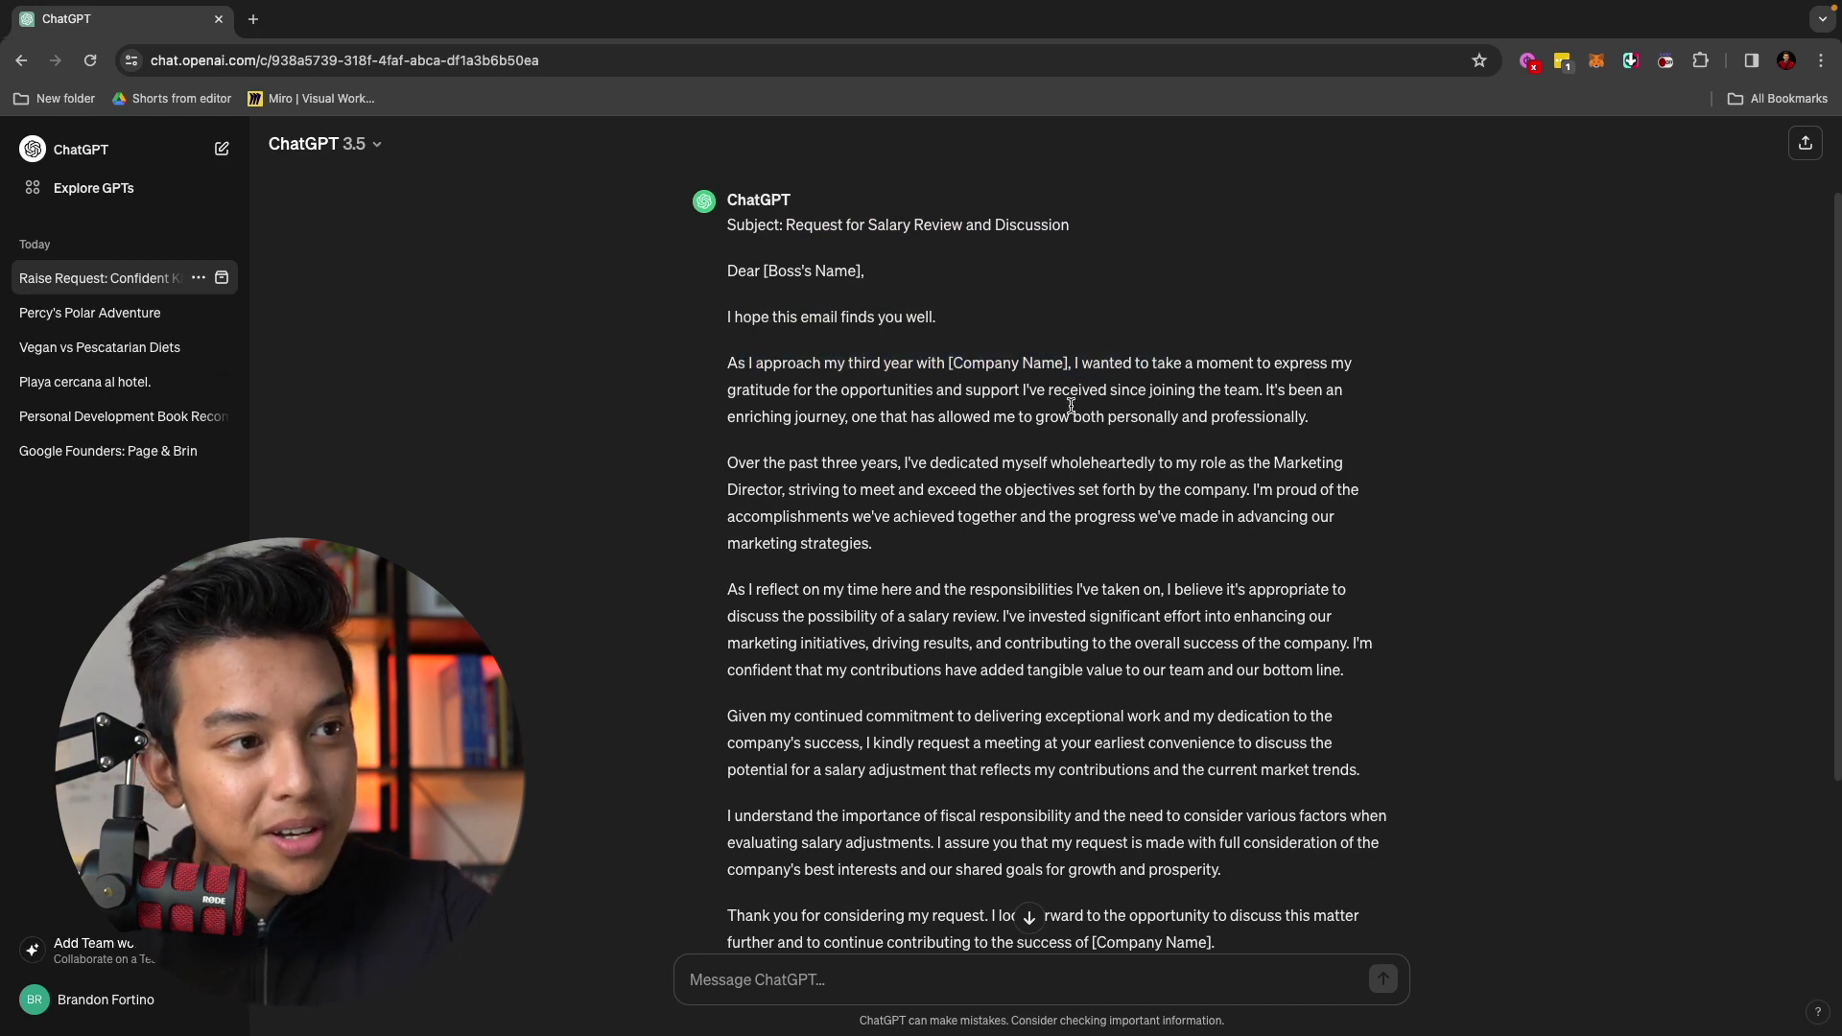
pyautogui.scroll(-1, 1080, 408)
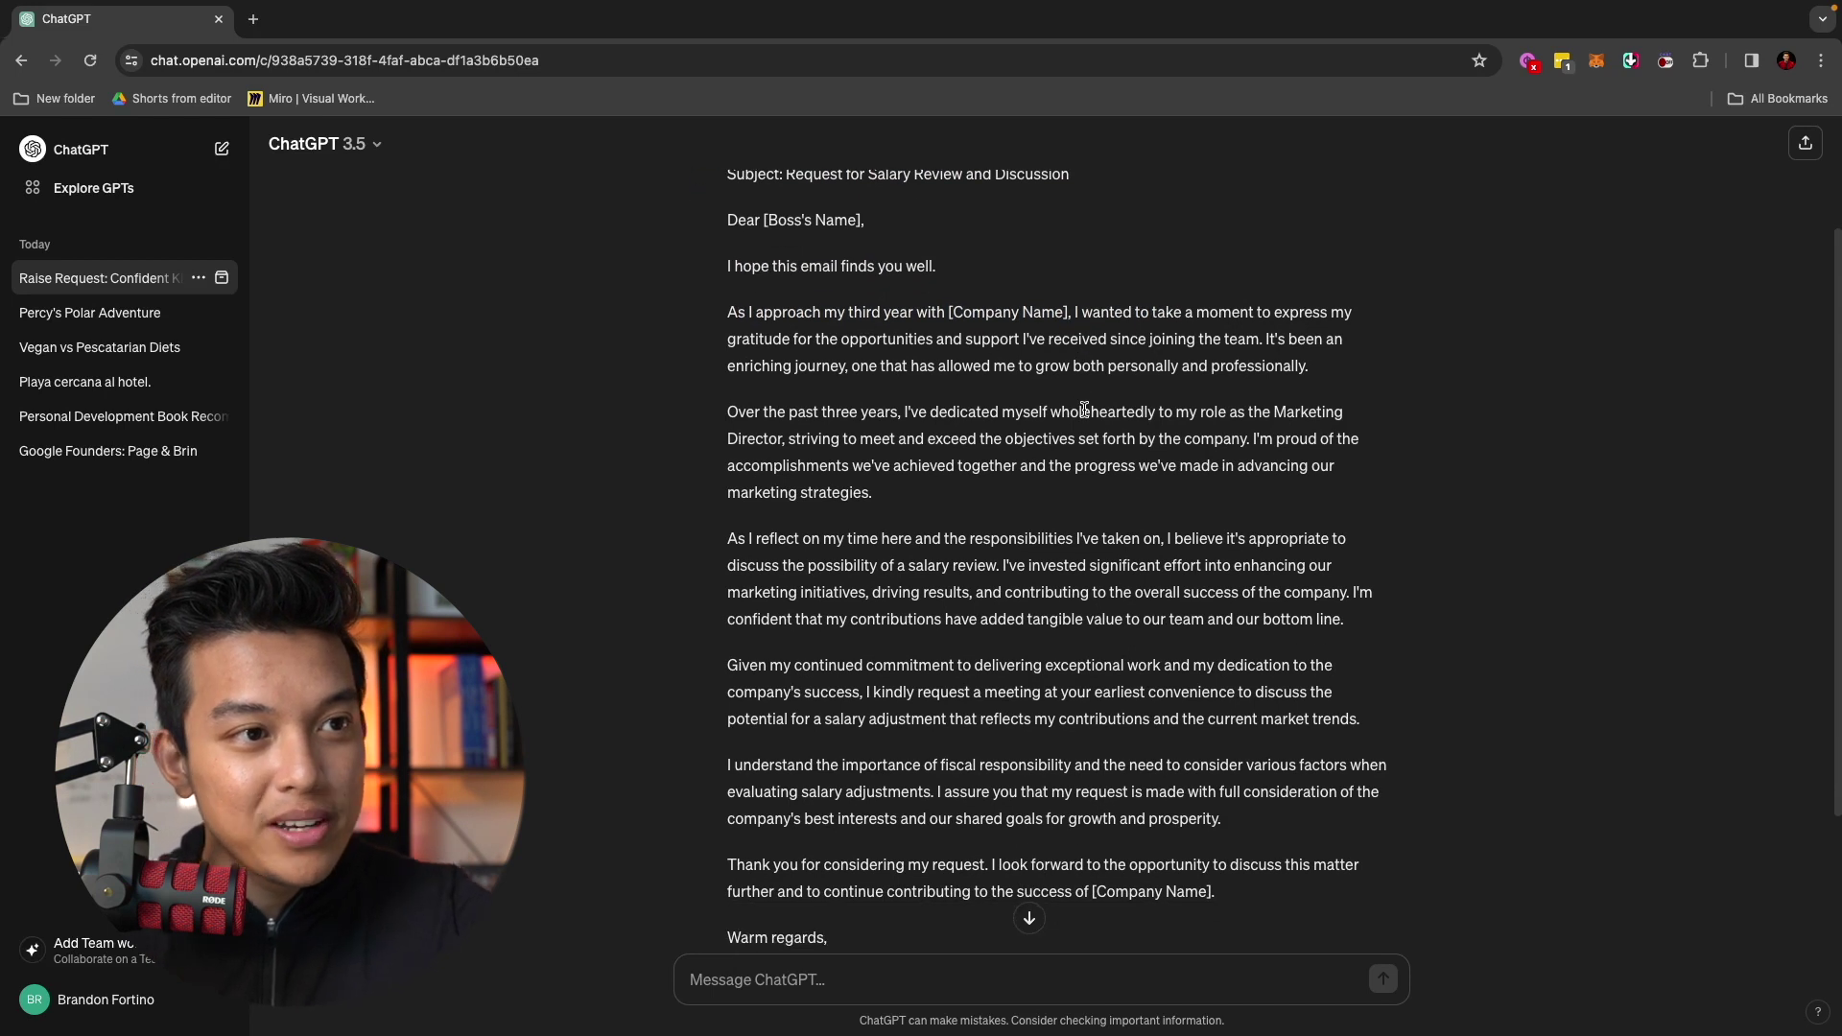
pyautogui.scroll(-2, 1084, 409)
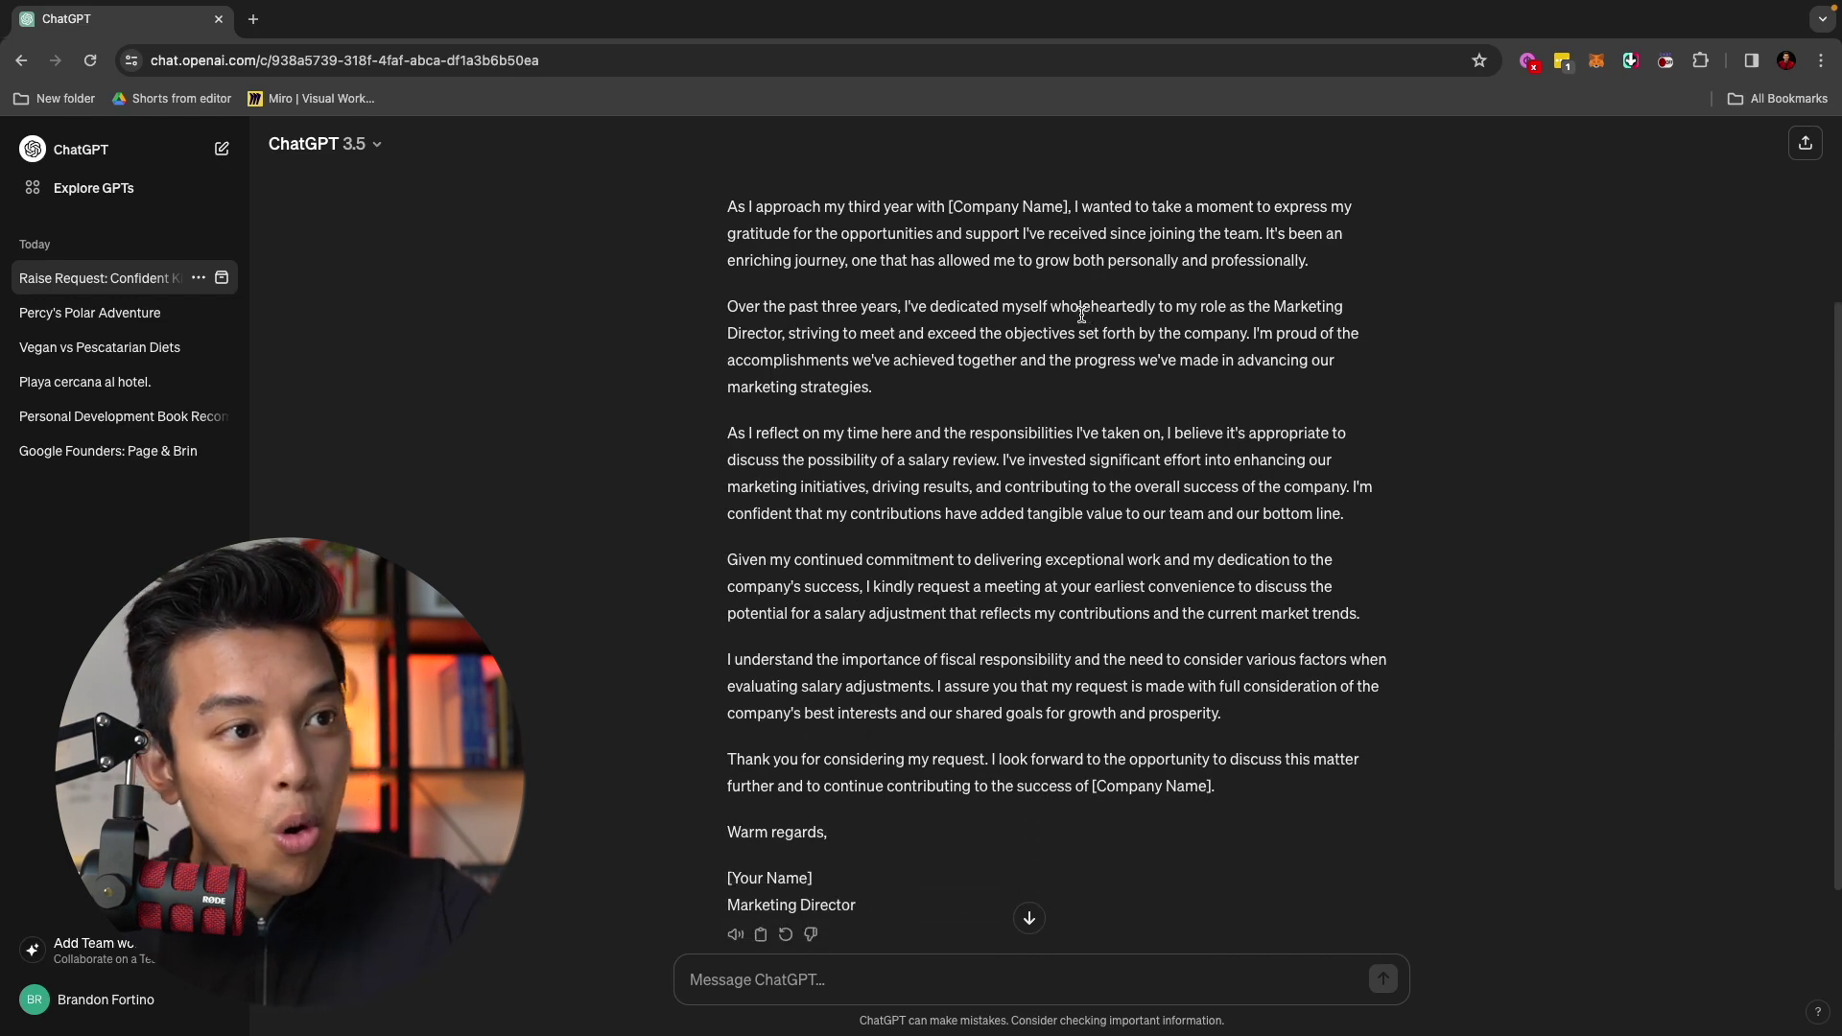
pyautogui.scroll(-2, 887, 326)
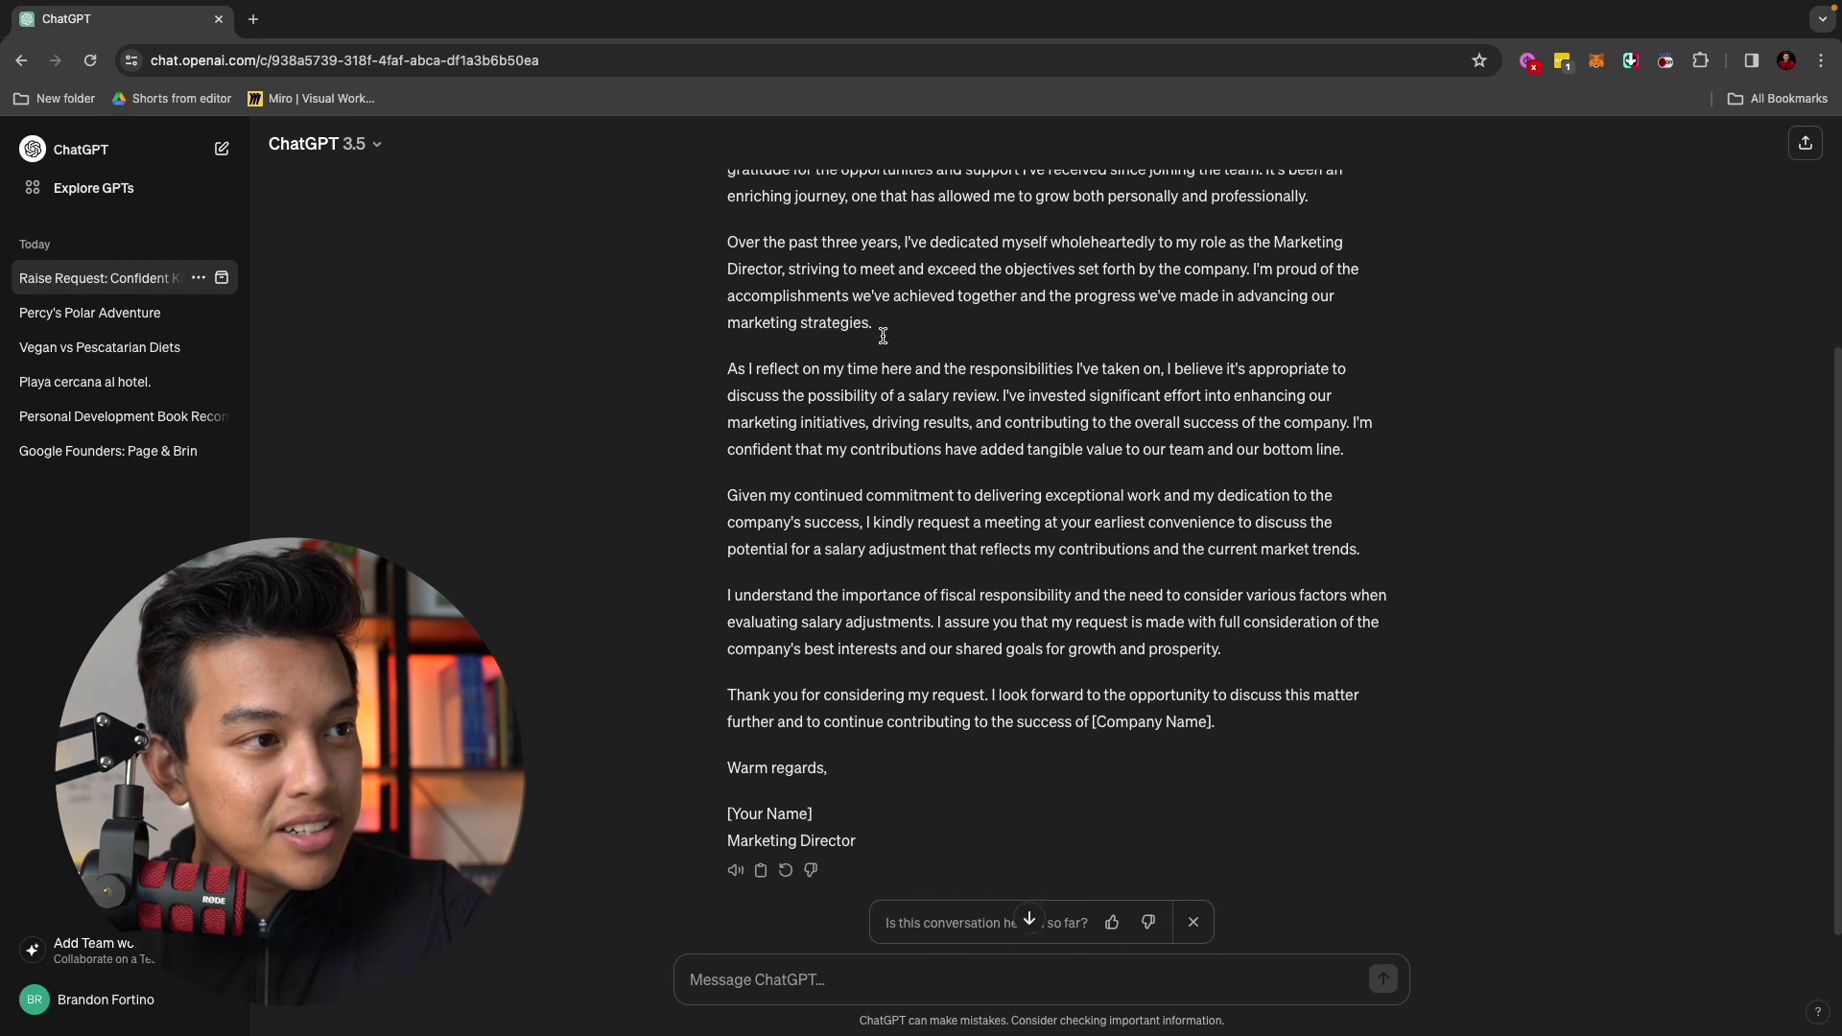
pyautogui.moveTo(728, 344); pyautogui.dragTo(1000, 373)
pyautogui.click(1007, 367)
pyautogui.scroll(2, 1007, 366)
pyautogui.scroll(2, 1007, 367)
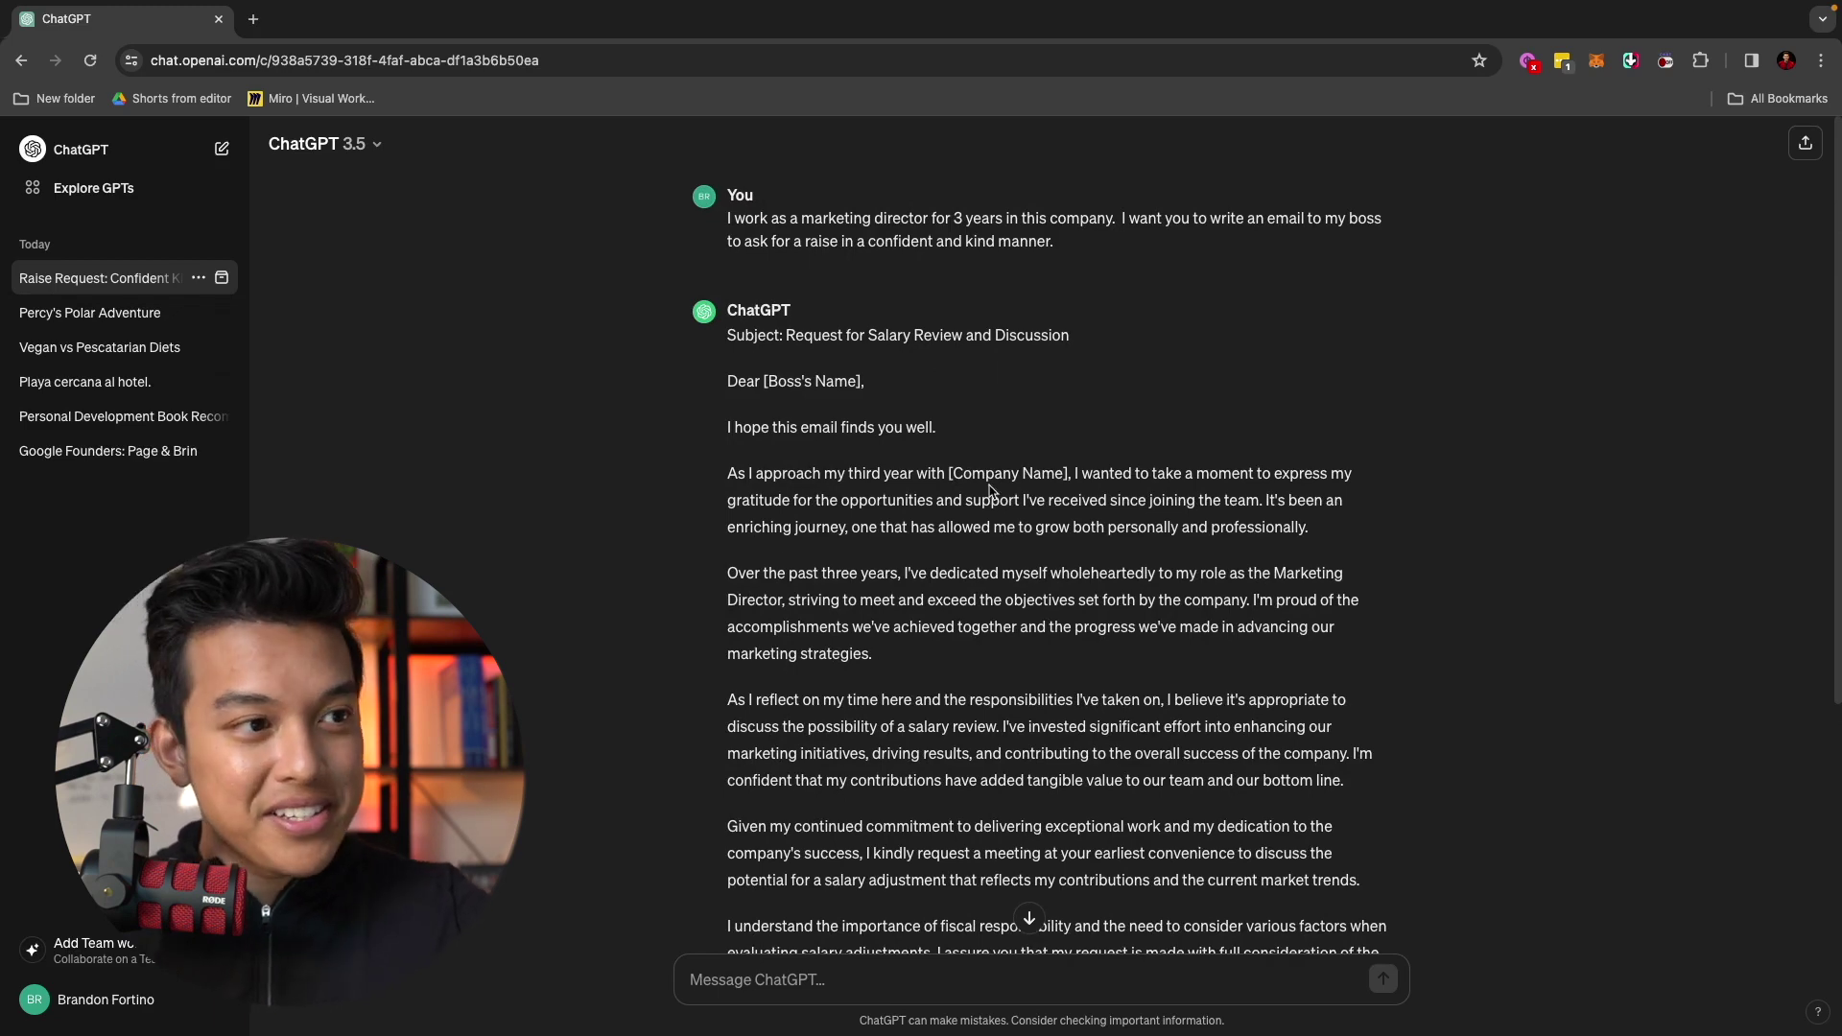
# Ask ChatGPT to 'Make this email sound more casual', then start a new empty chat
pyautogui.scroll(-4, 1002, 431)
pyautogui.click(951, 989)
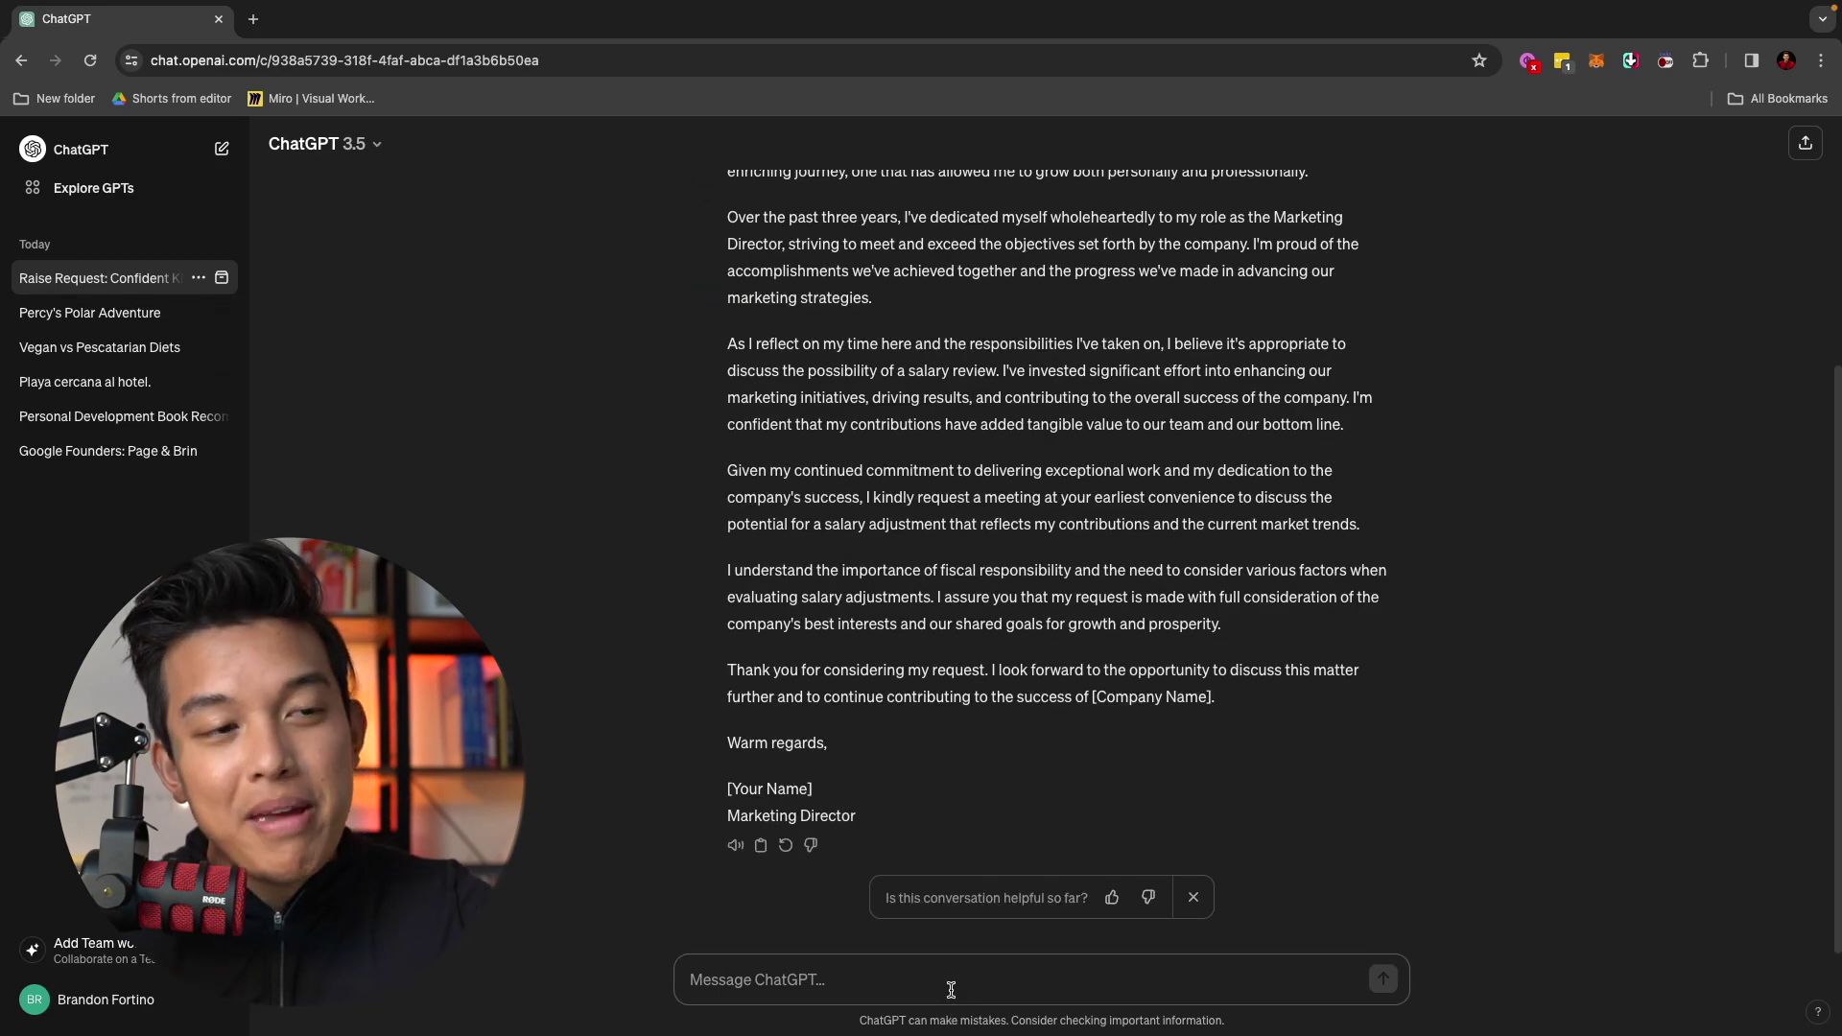
pyautogui.write('Mak')
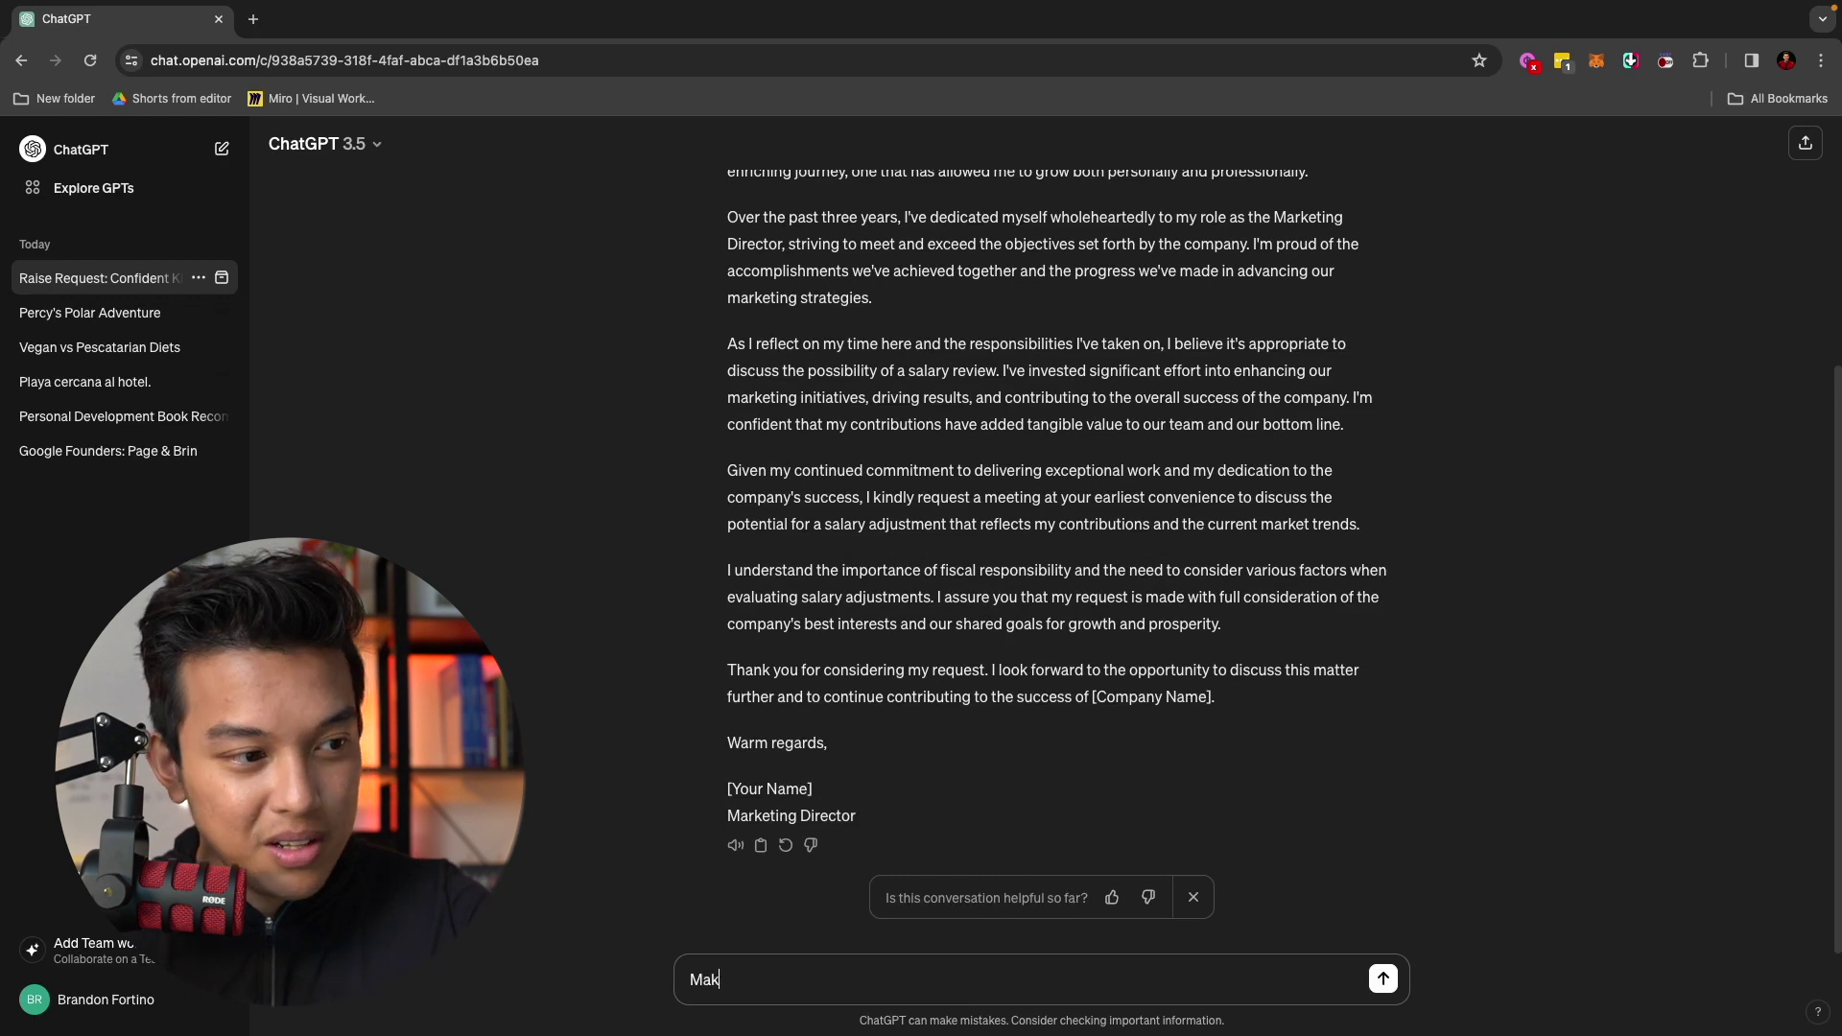
pyautogui.write('e this em')
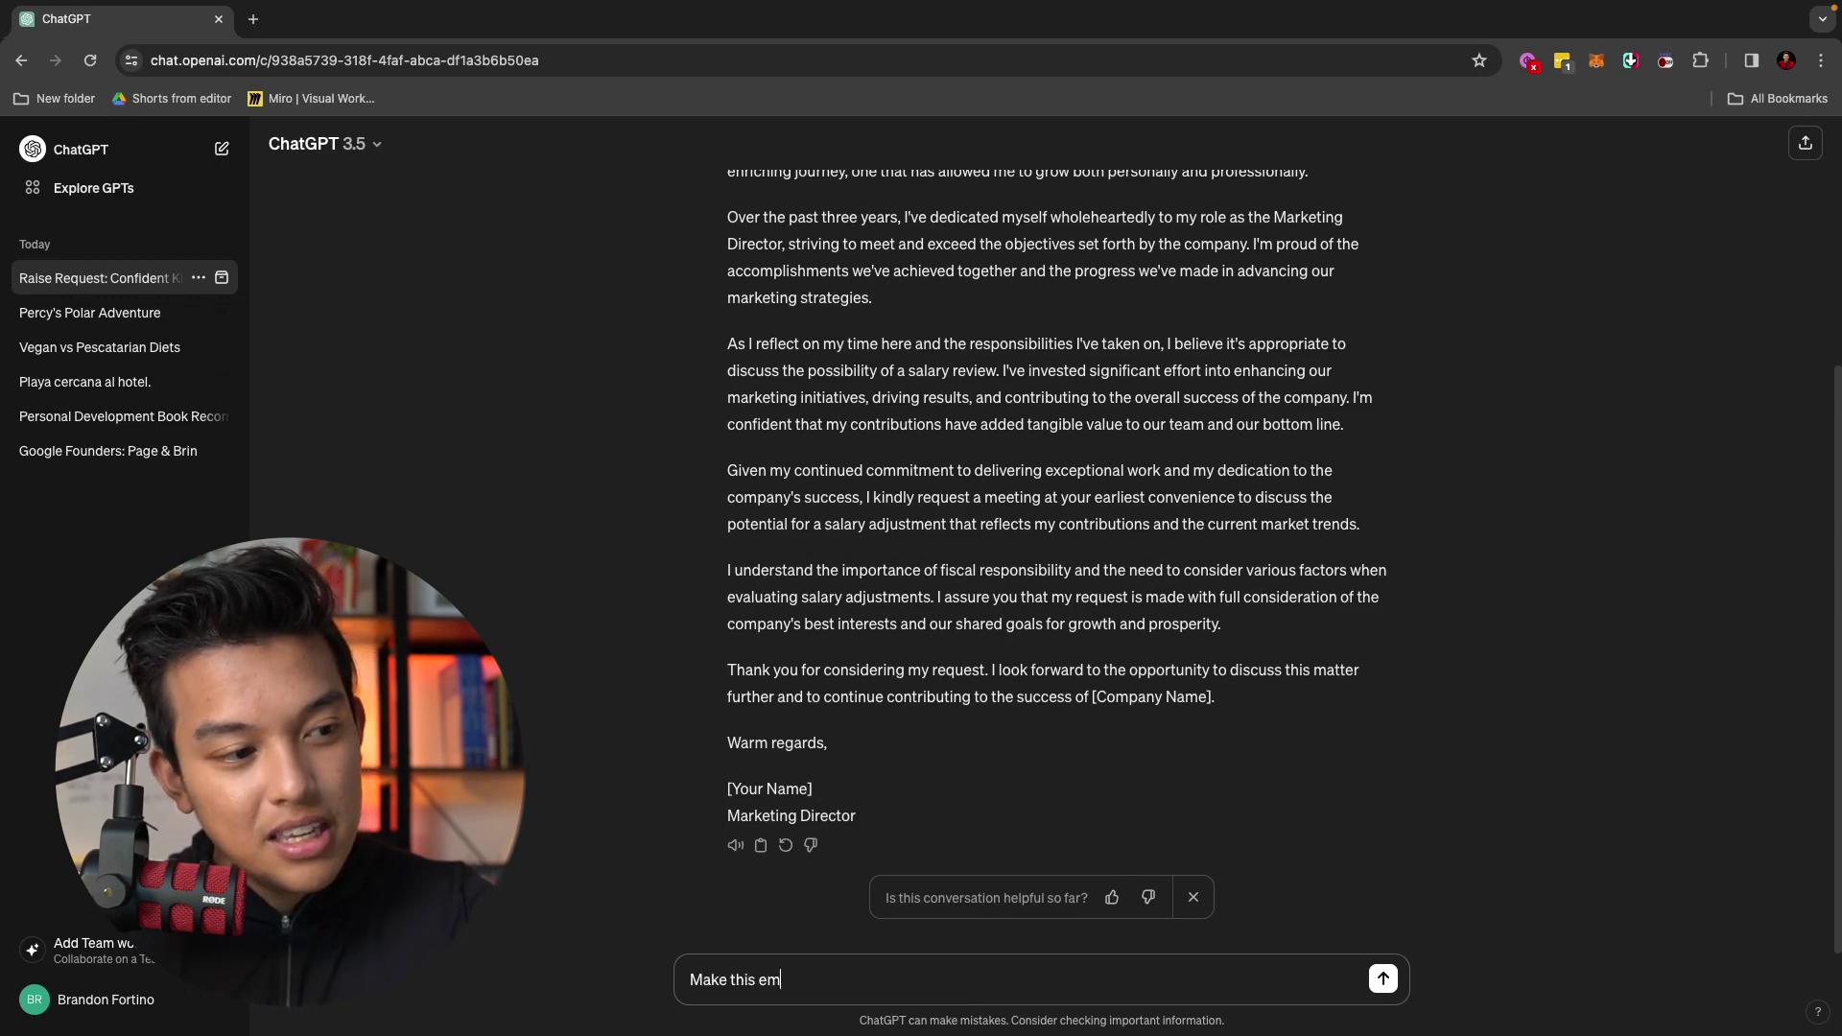
pyautogui.write('ail sound more casual')
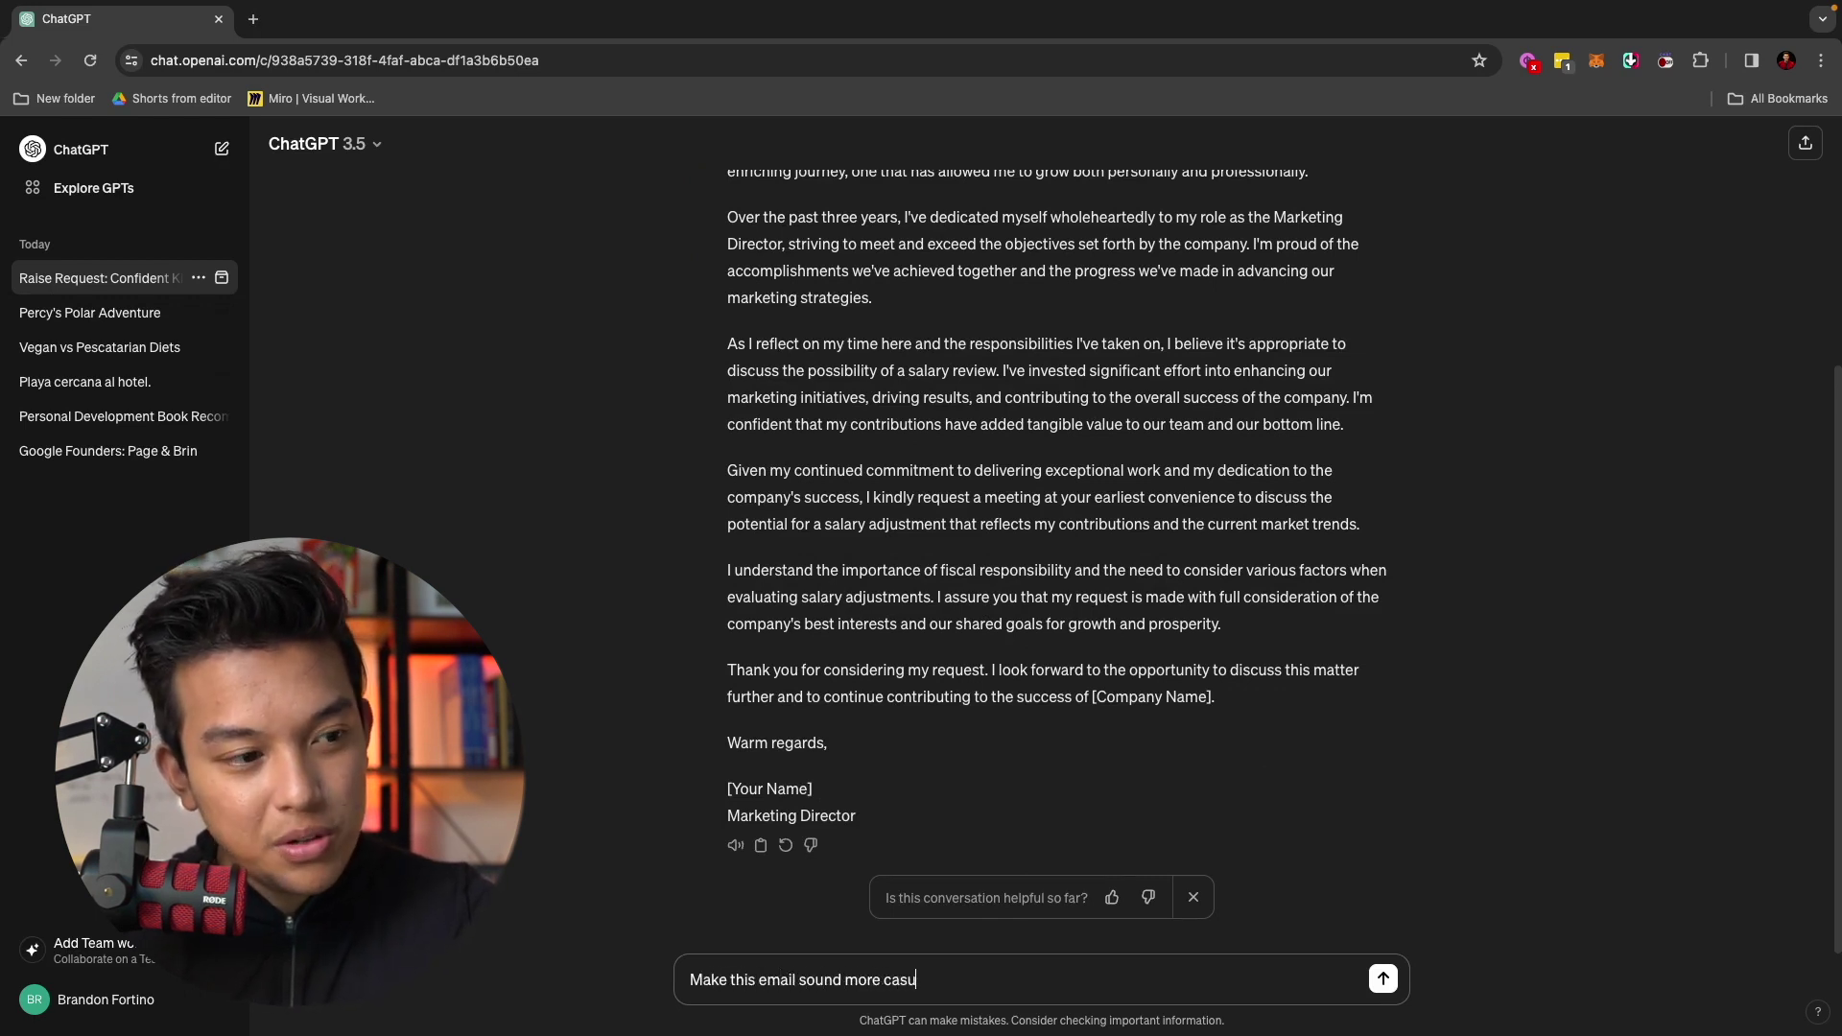
pyautogui.press('Return')
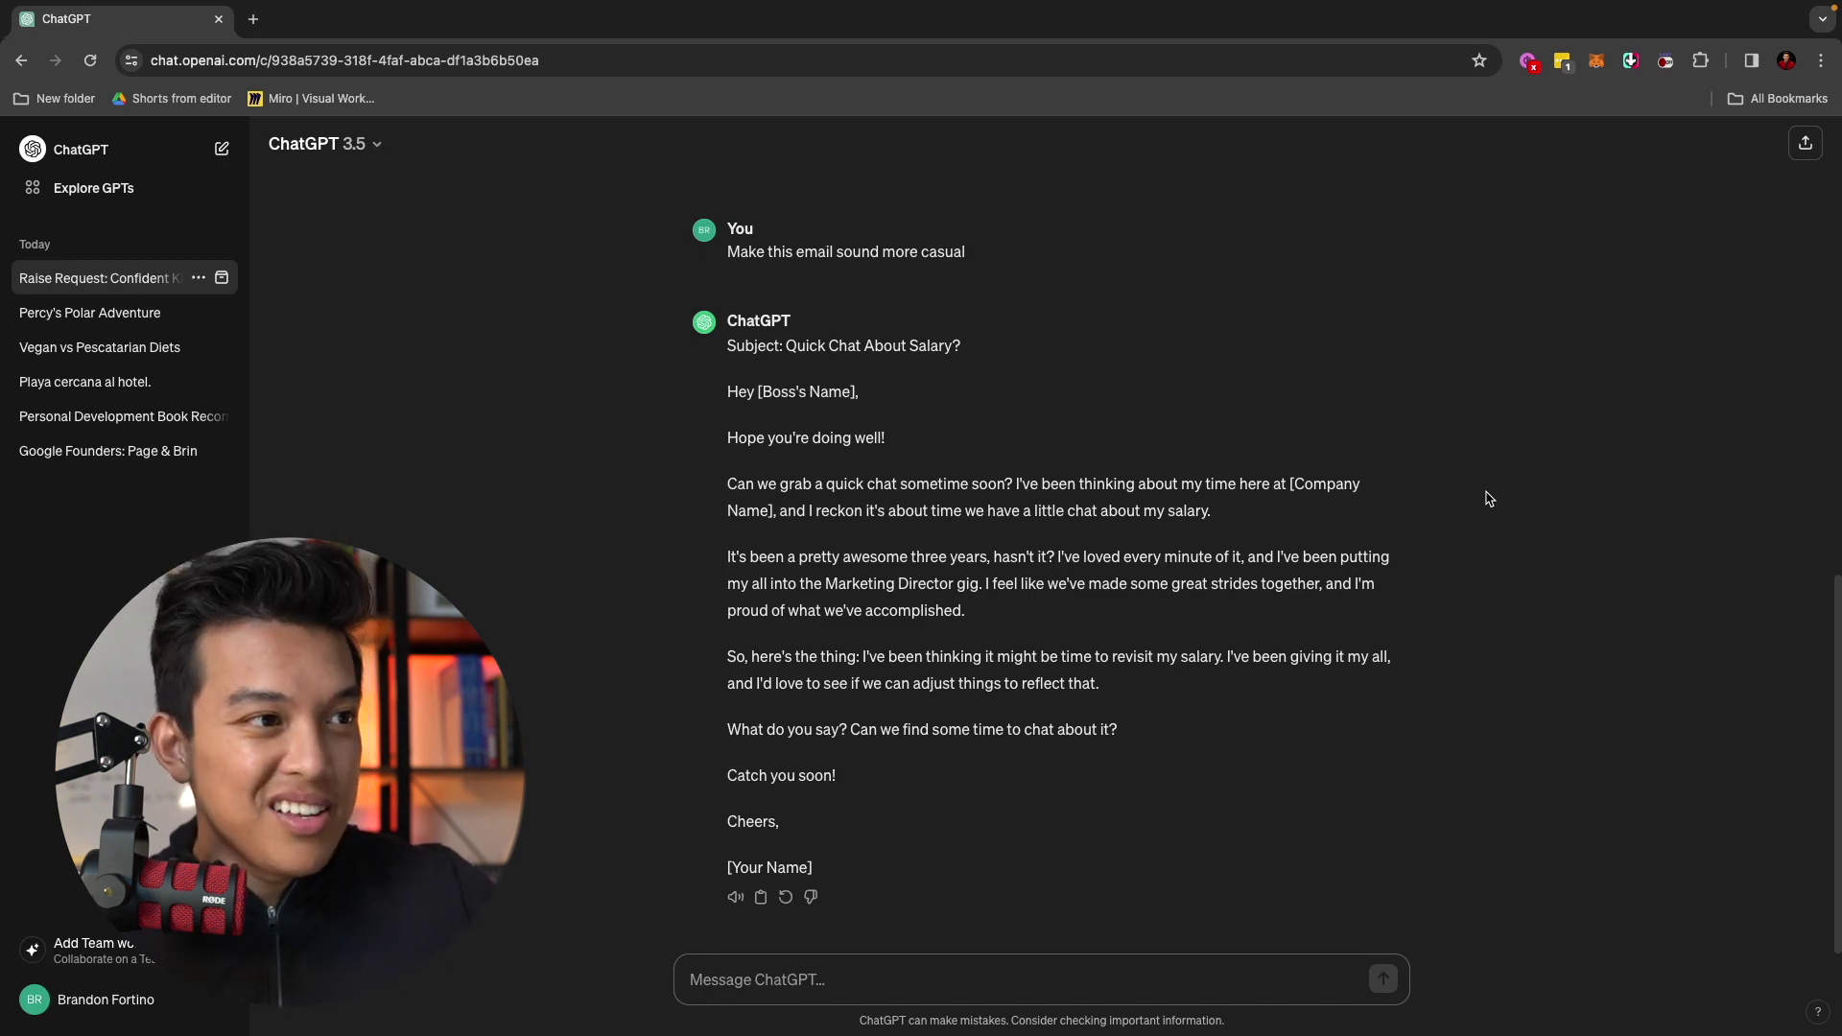
pyautogui.hotkey('ctrl', 'shift', 'o')
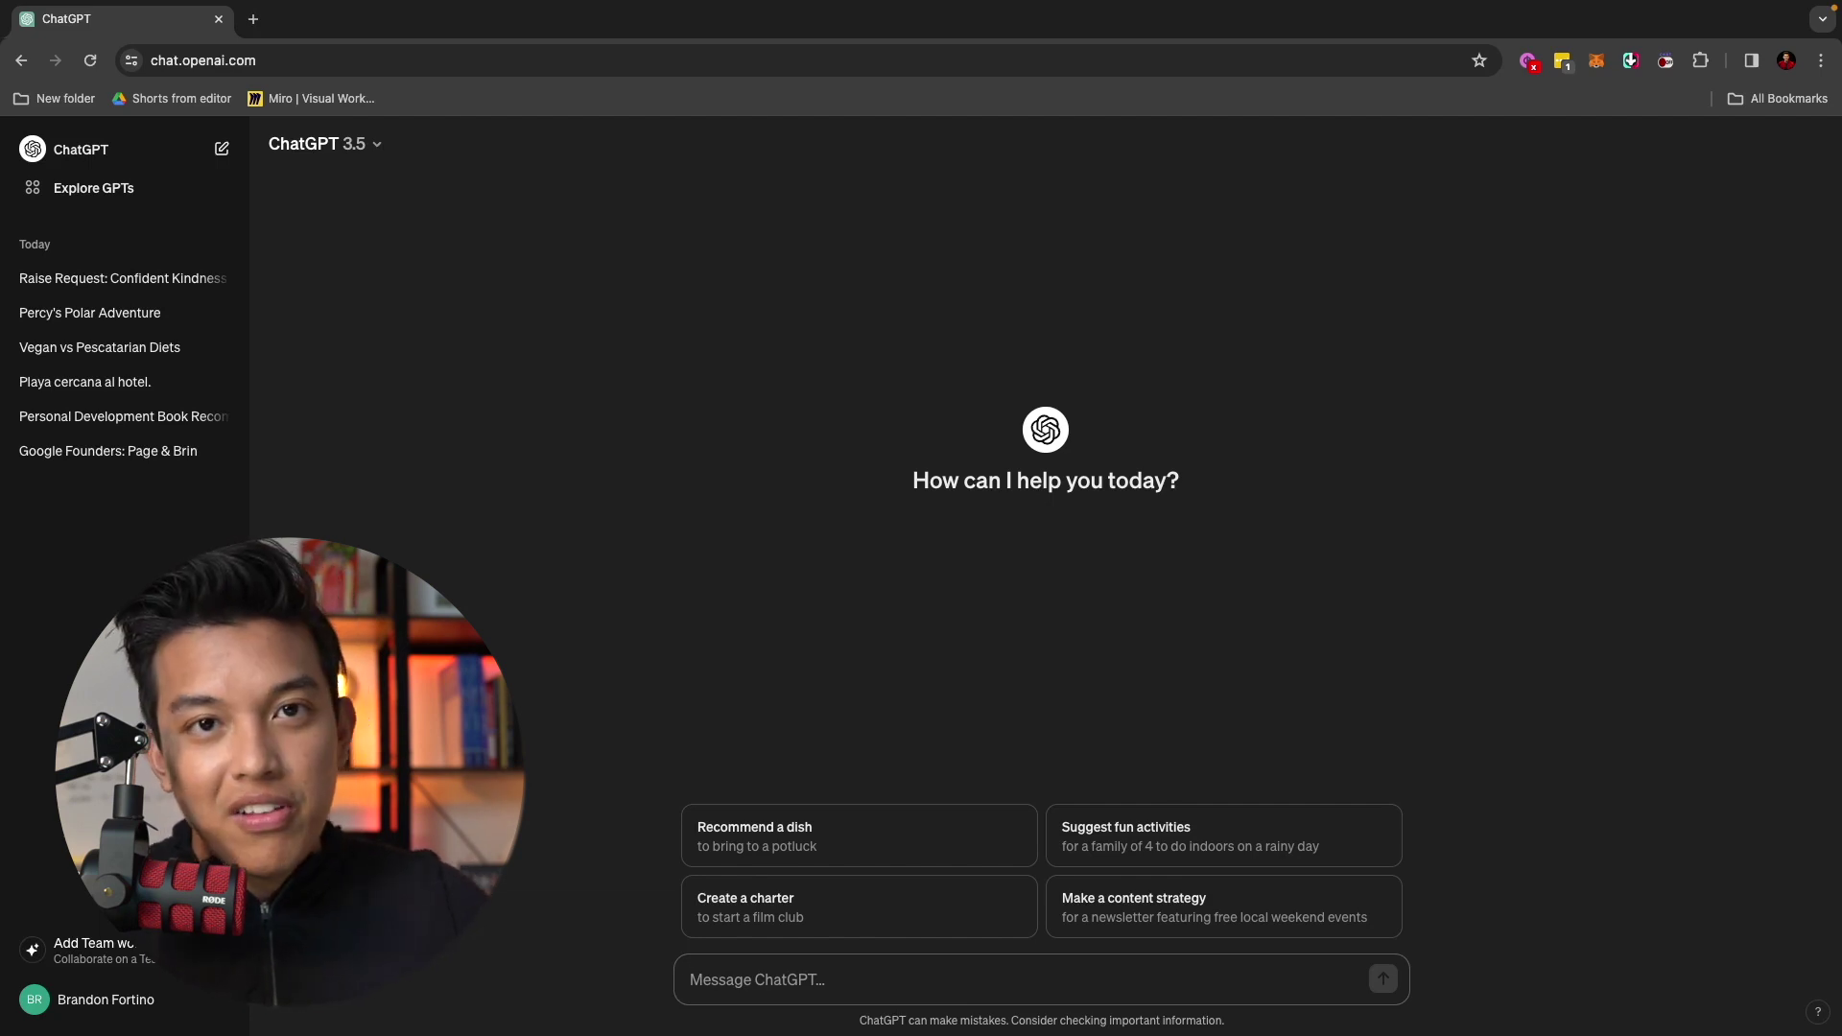
# Paste and send the vacation request for a family loving food, golf, amusement parks and outdoors
pyautogui.write("I'm planning a vacation with my family.  My mother likes to eat a lot of good food, and my dad likes to play golf.  My sister and I like to go to amusement parks or do fun outdoor activities.  Can you give us 5 different places that we can go to?")
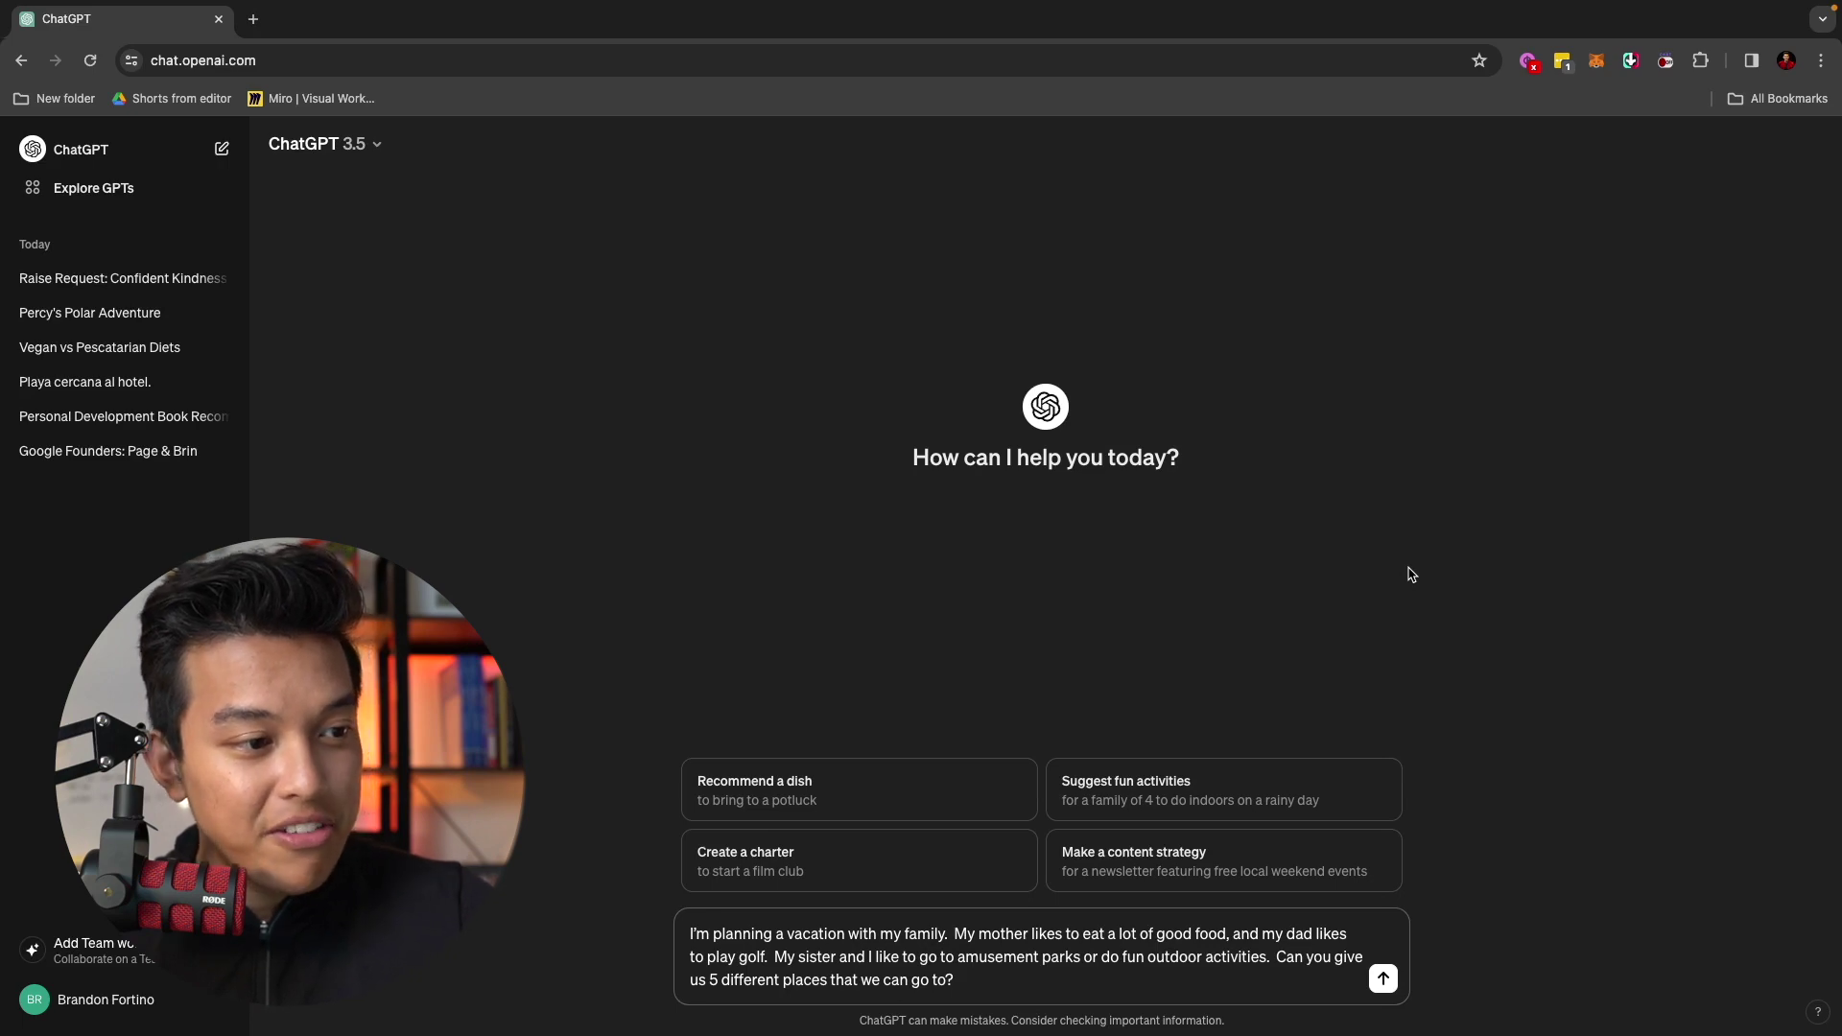
pyautogui.press('Return')
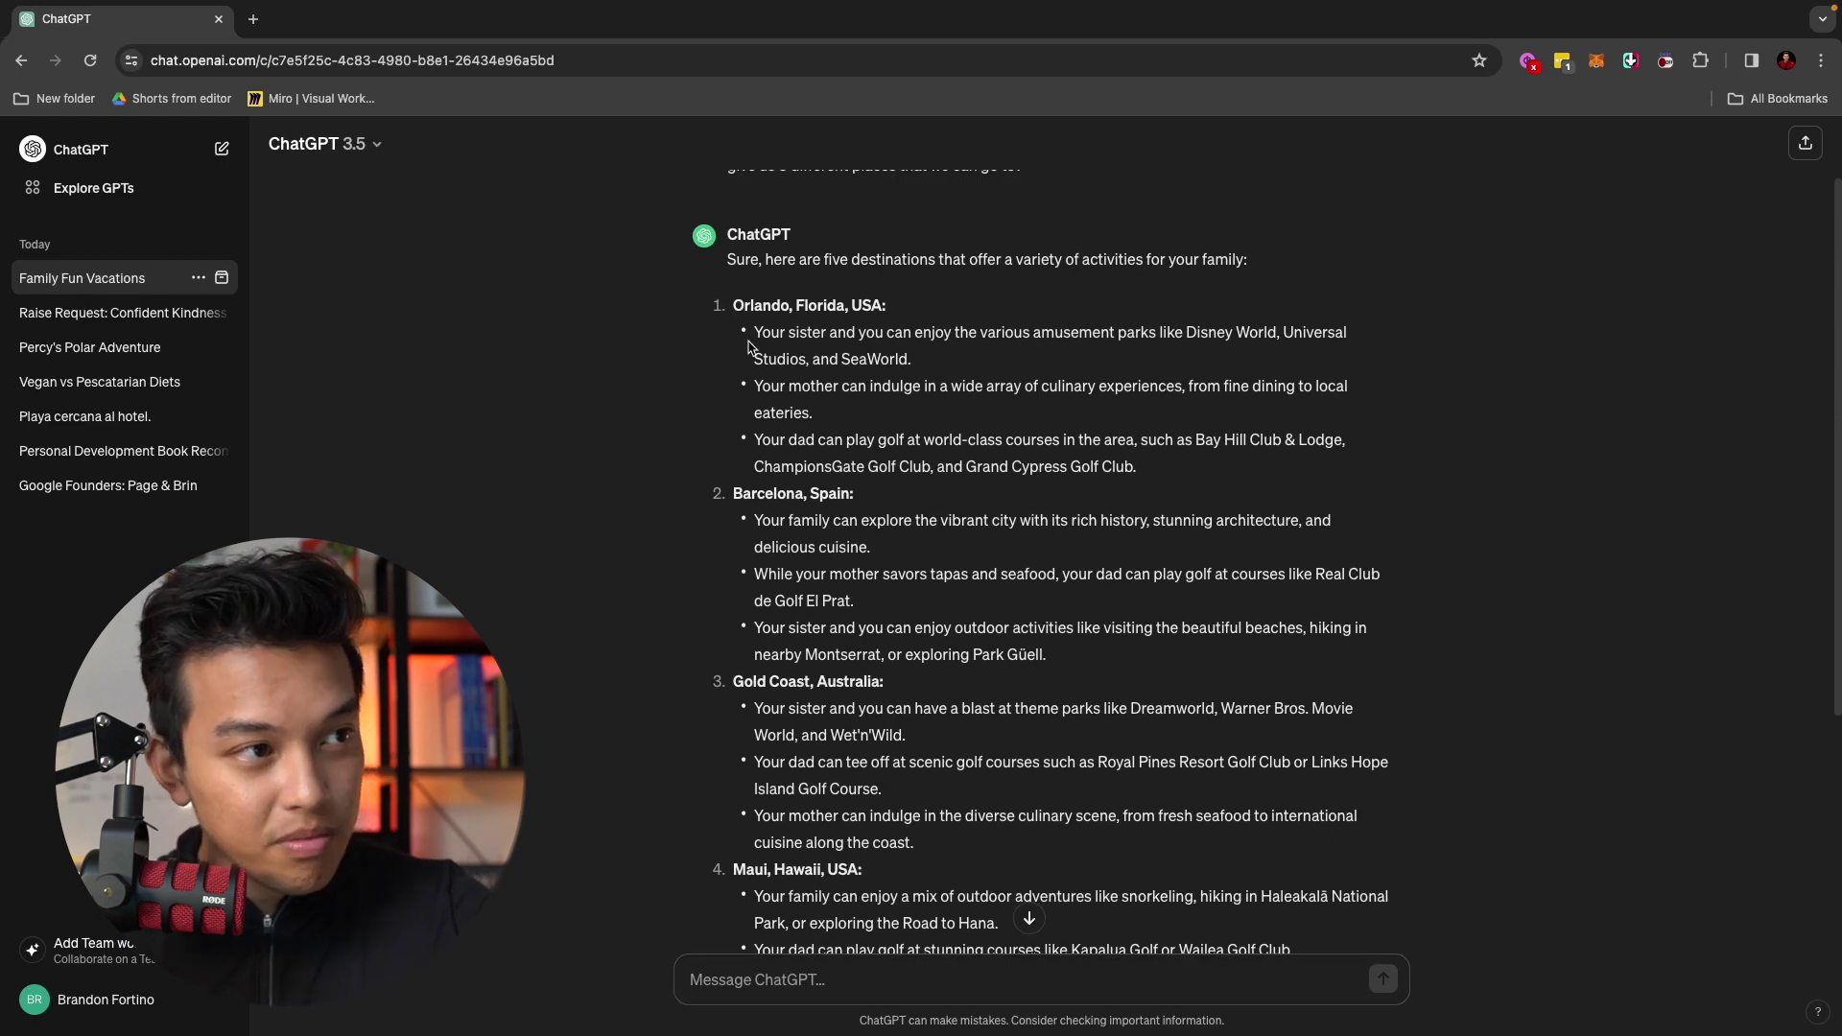
# Scroll from the Orlando, Florida entry down to the fifth destination, Tokyo, Japan, and select its heading
pyautogui.moveTo(735, 305); pyautogui.dragTo(937, 309)
pyautogui.click(895, 332)
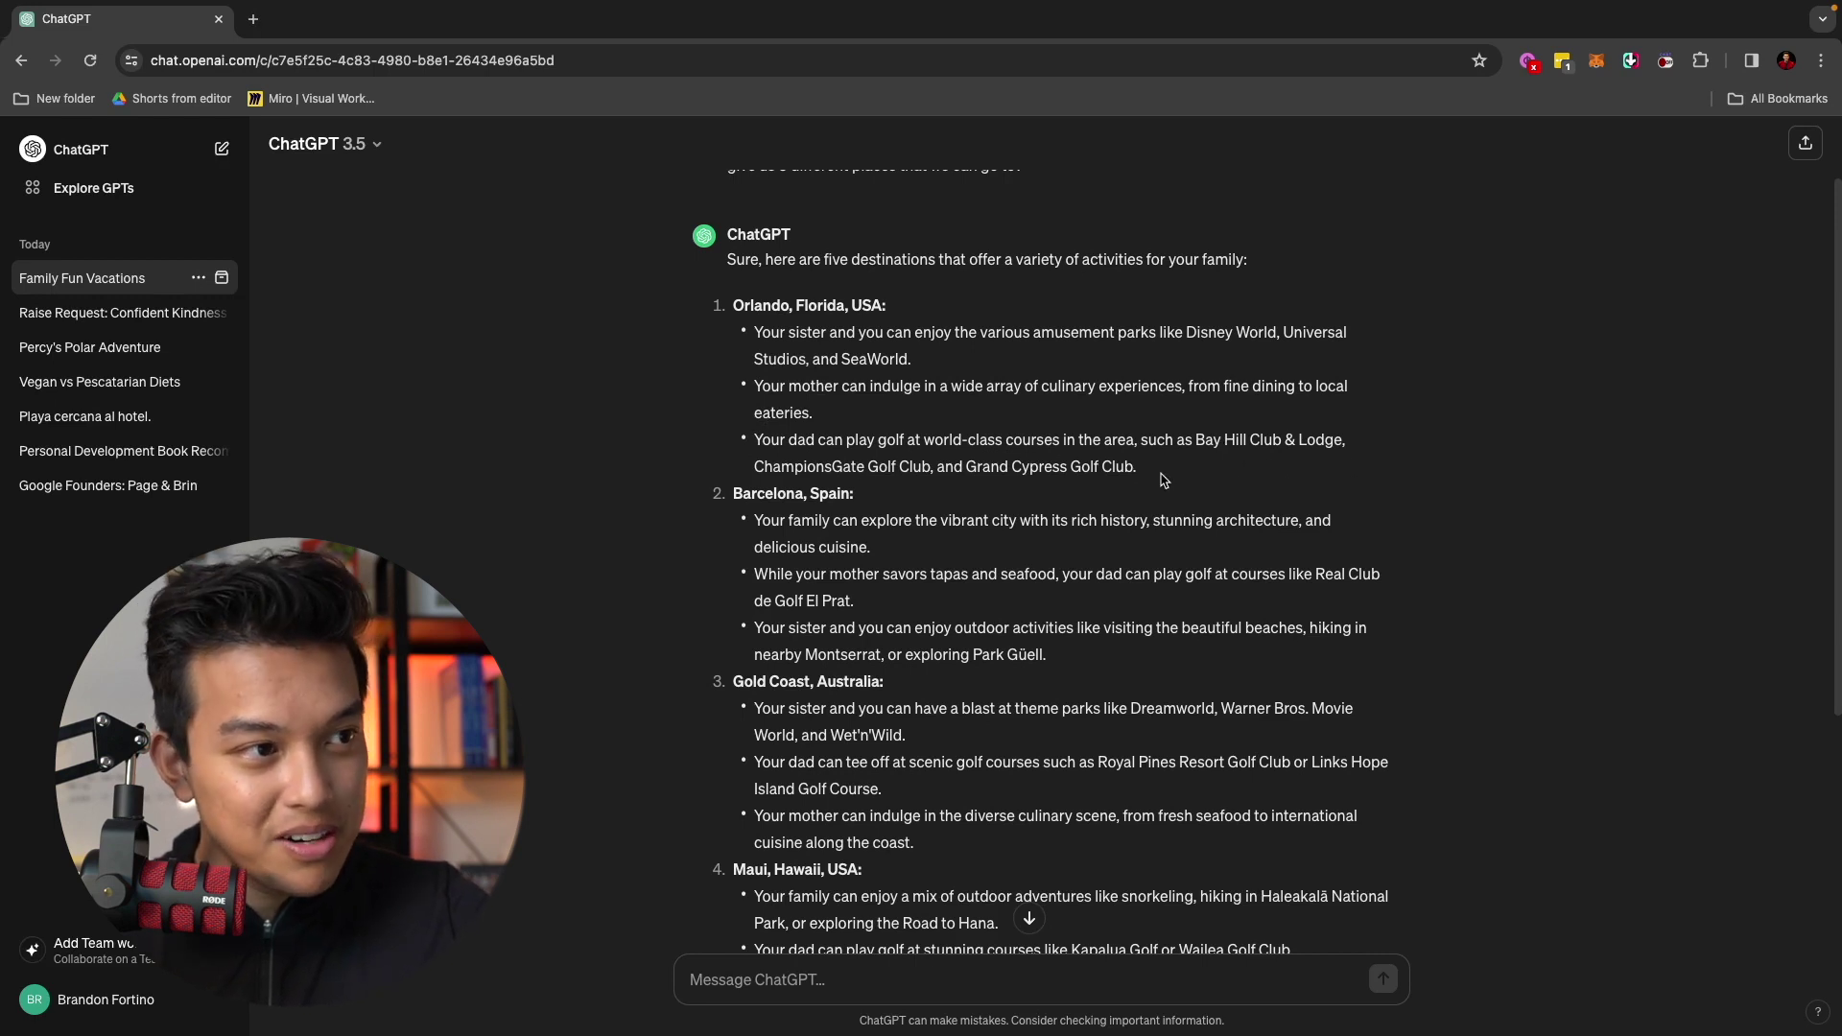
pyautogui.scroll(-2, 776, 403)
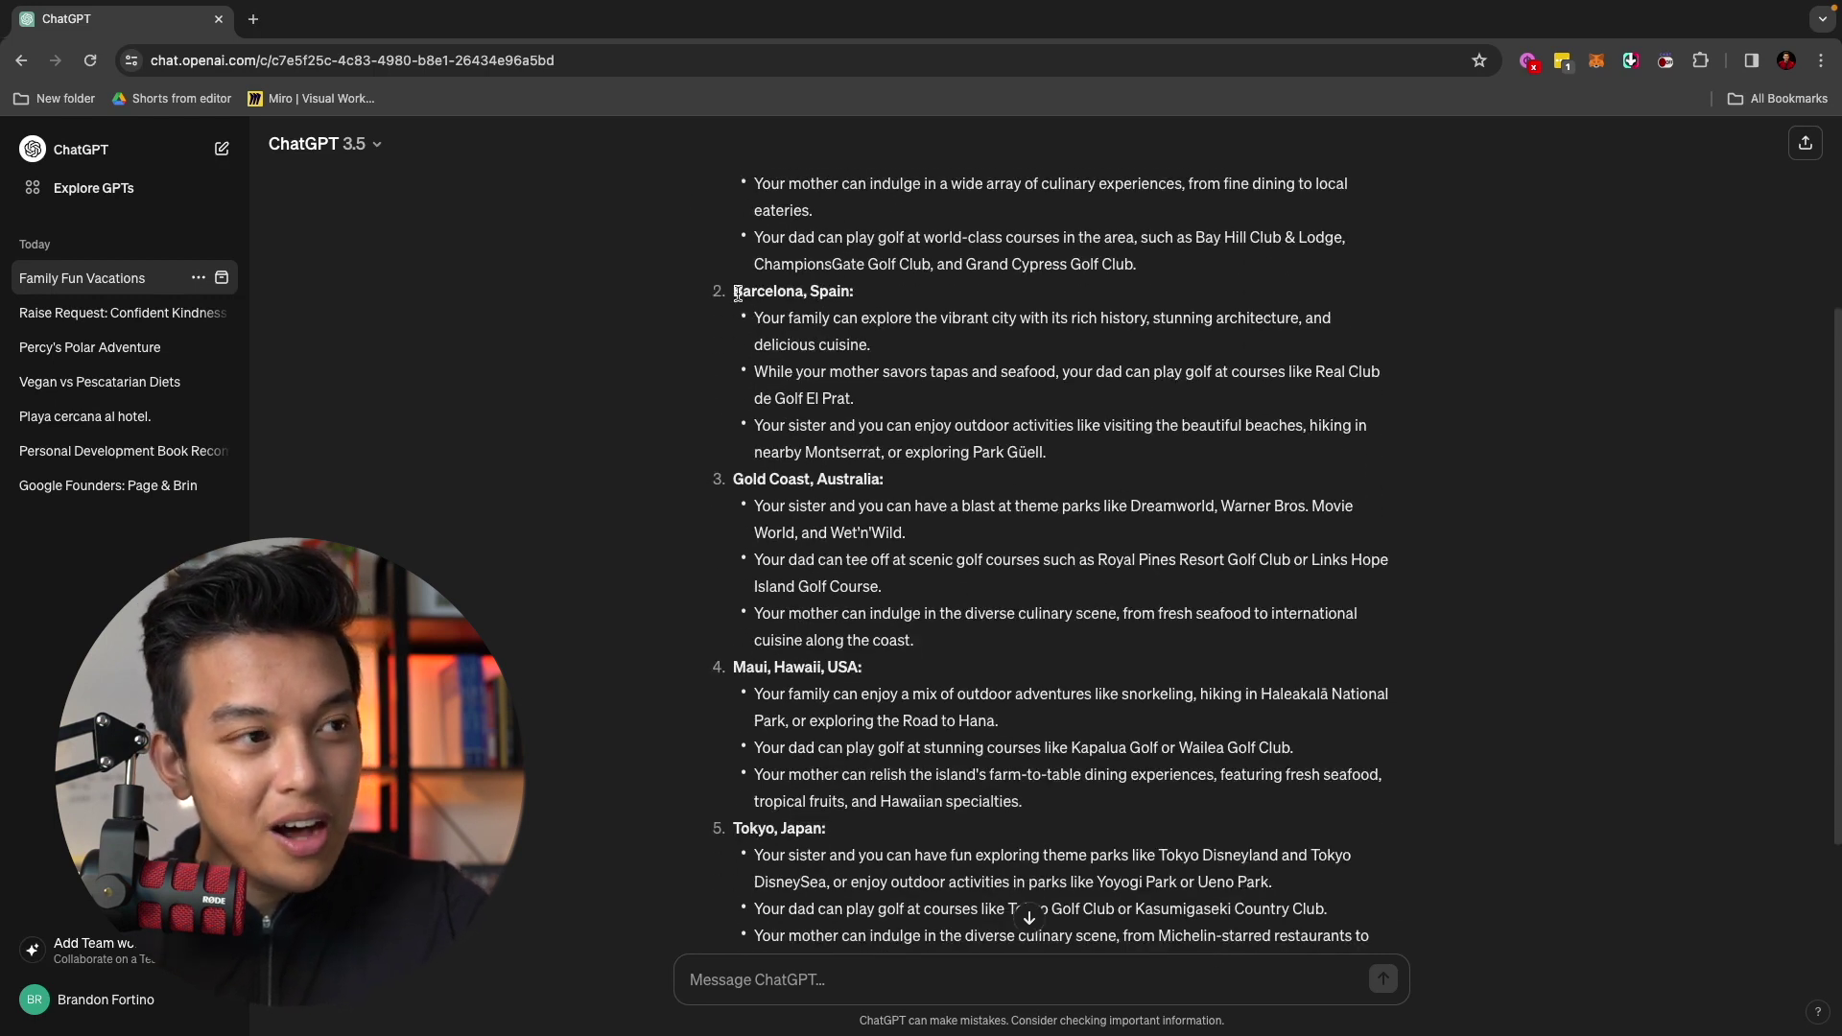
pyautogui.scroll(-2, 827, 537)
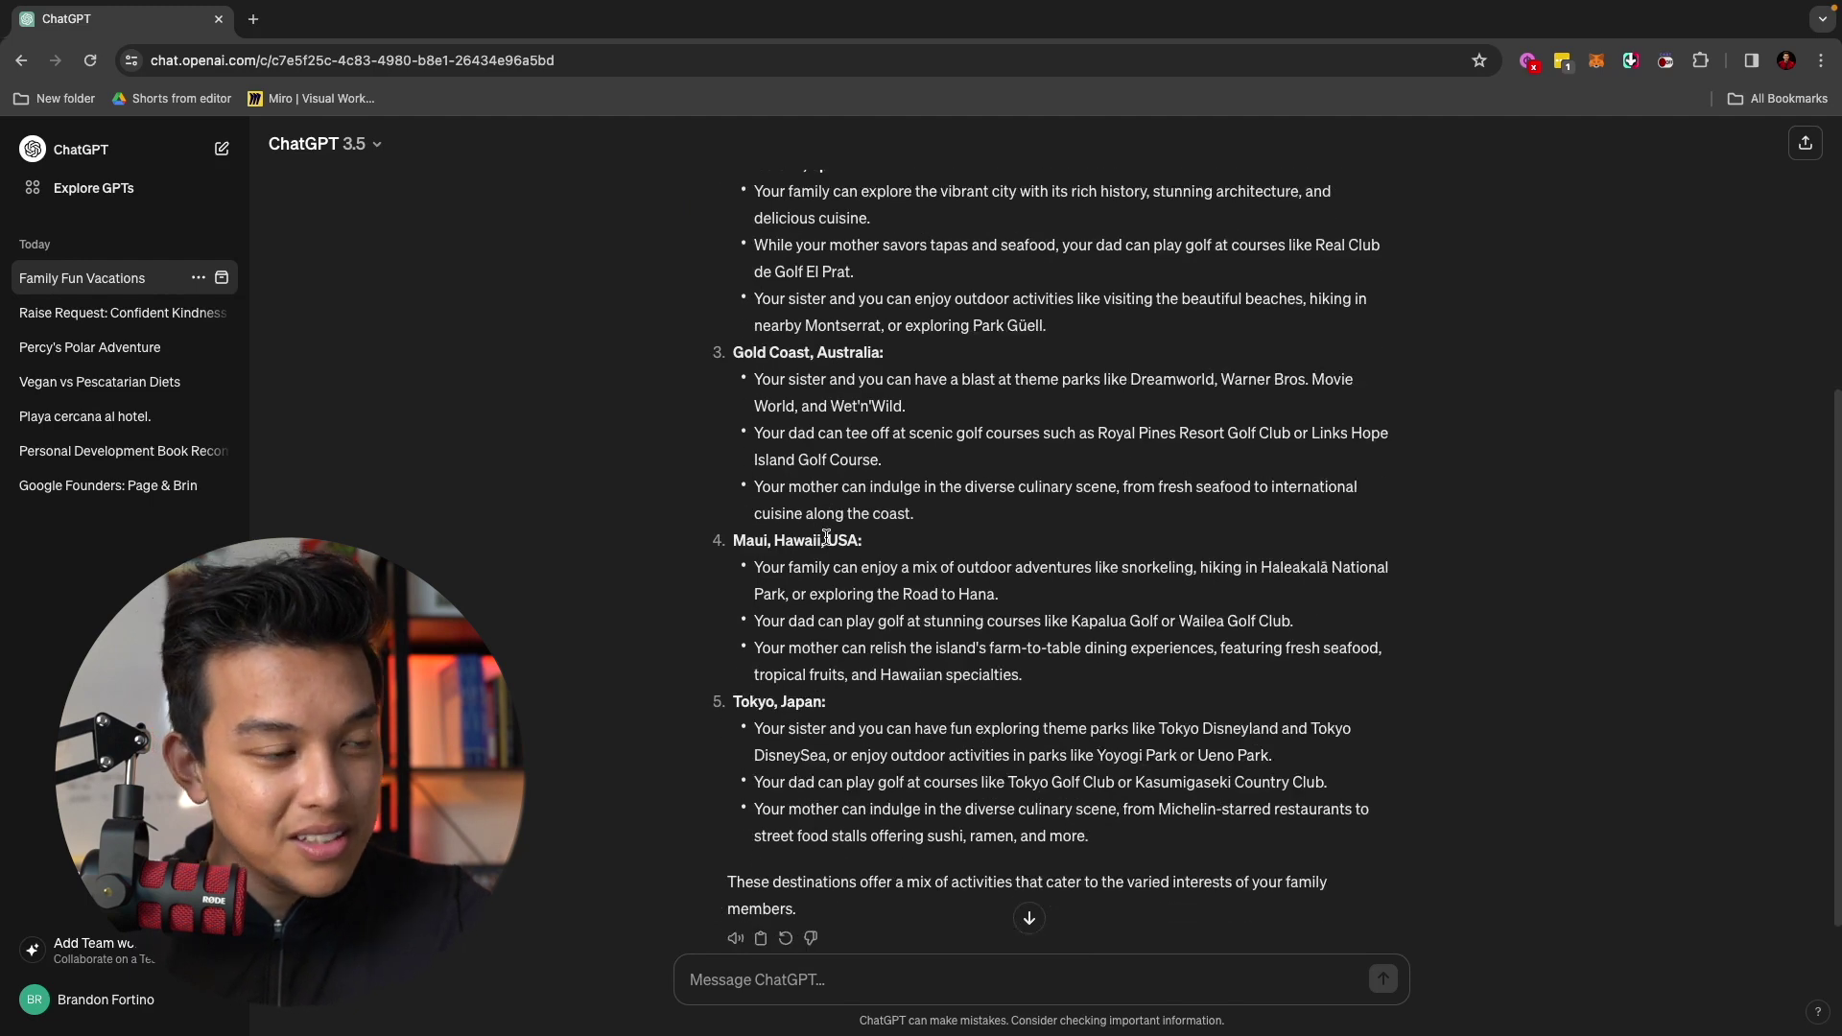
pyautogui.scroll(-1, 835, 594)
pyautogui.click(859, 988)
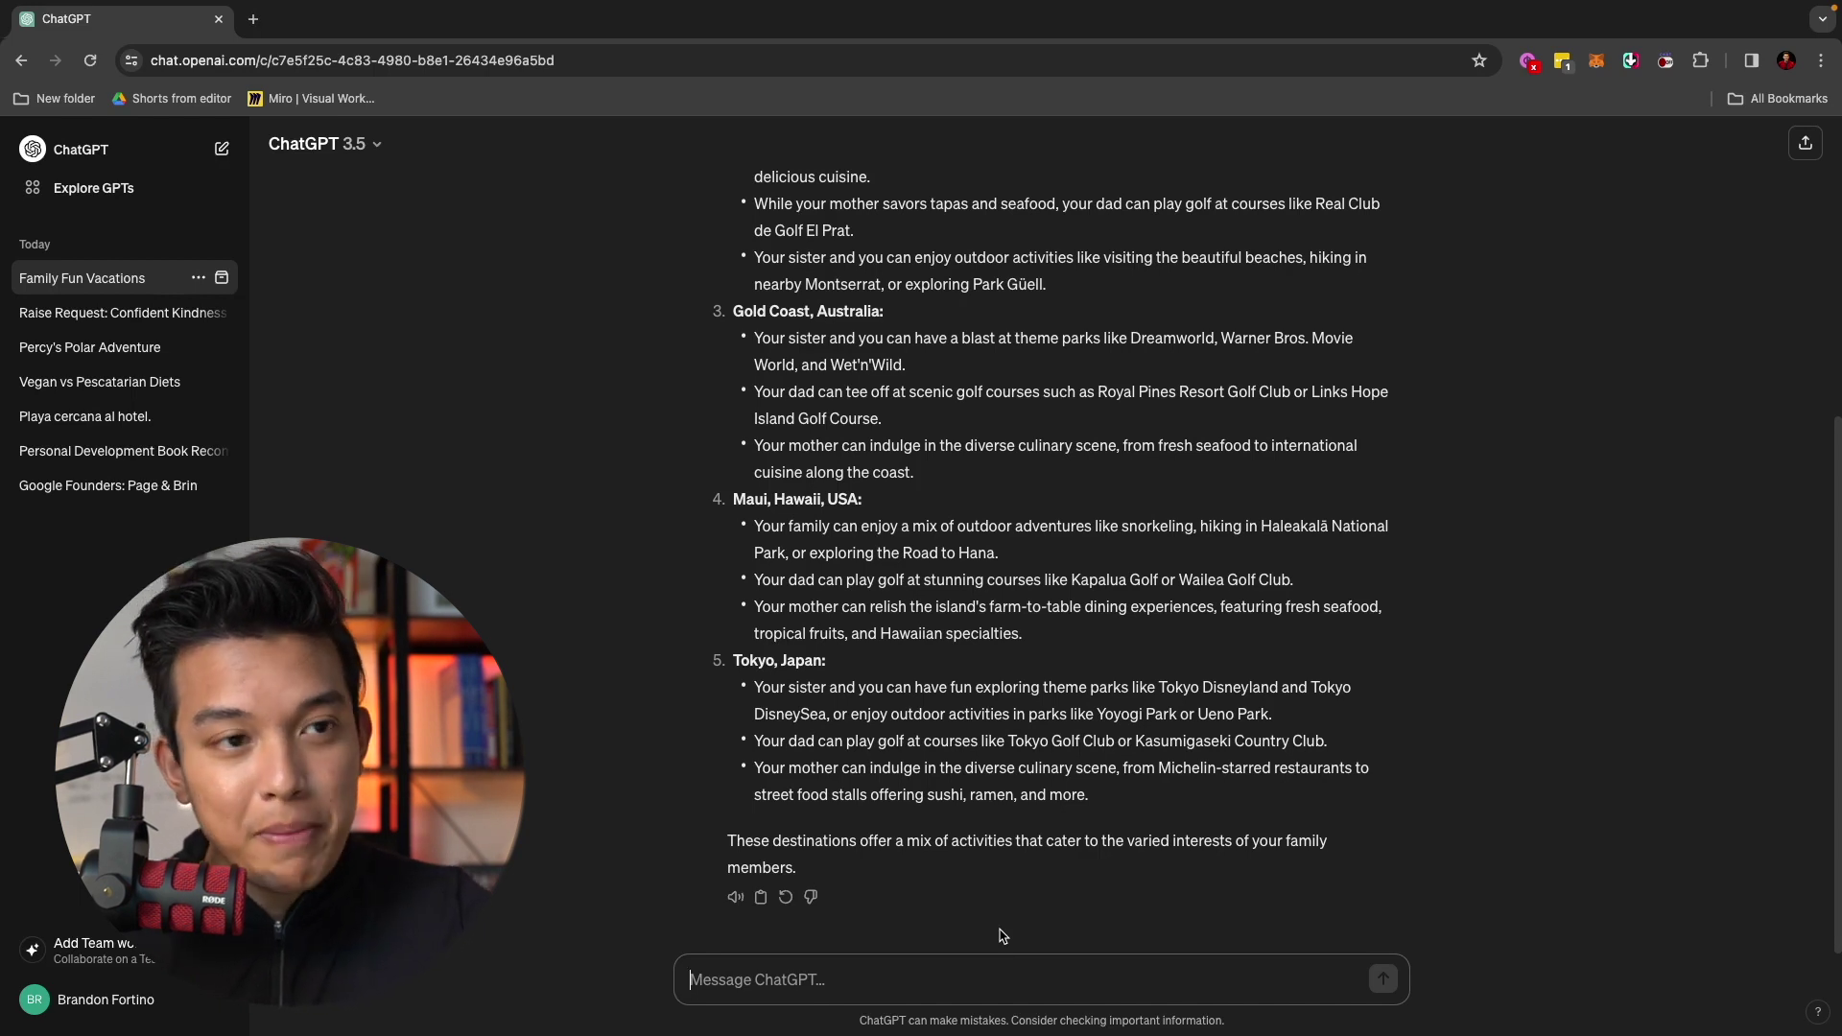
pyautogui.moveTo(732, 660); pyautogui.dragTo(864, 671)
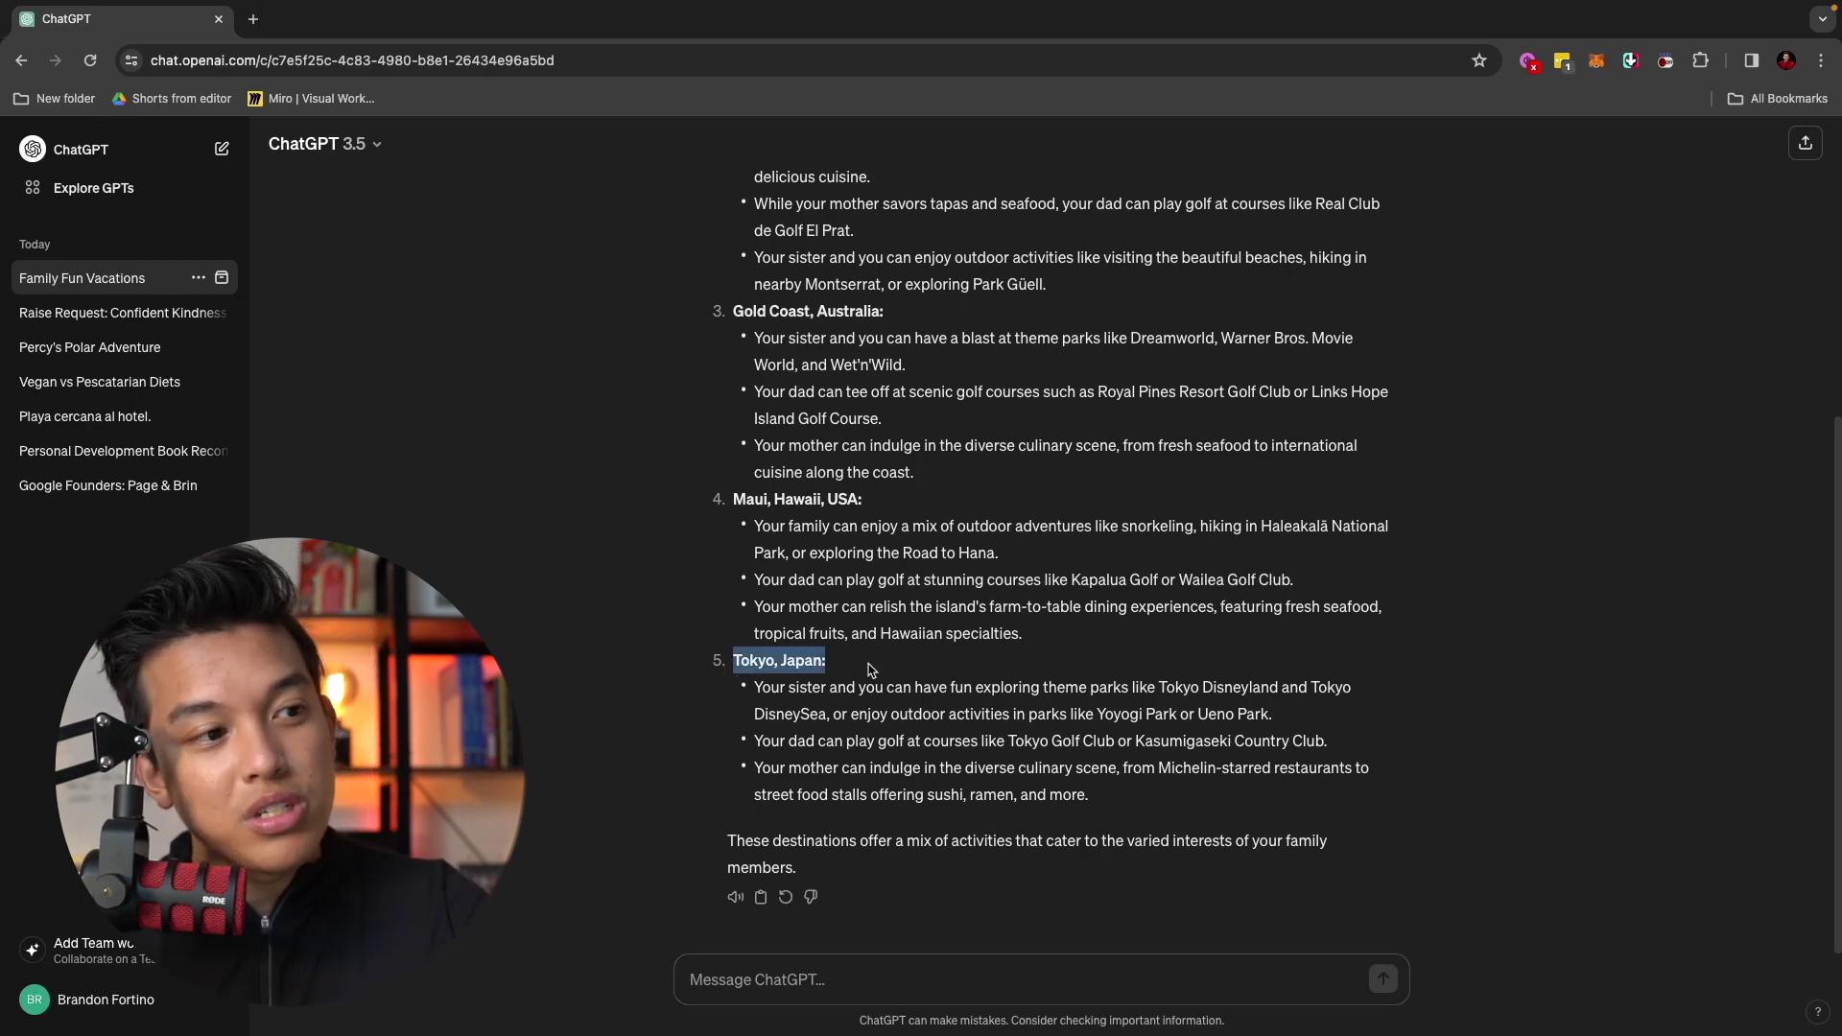
# Ask ChatGPT for a 5-day Tokyo, Japan itinerary costing no more than $7000
pyautogui.click(890, 979)
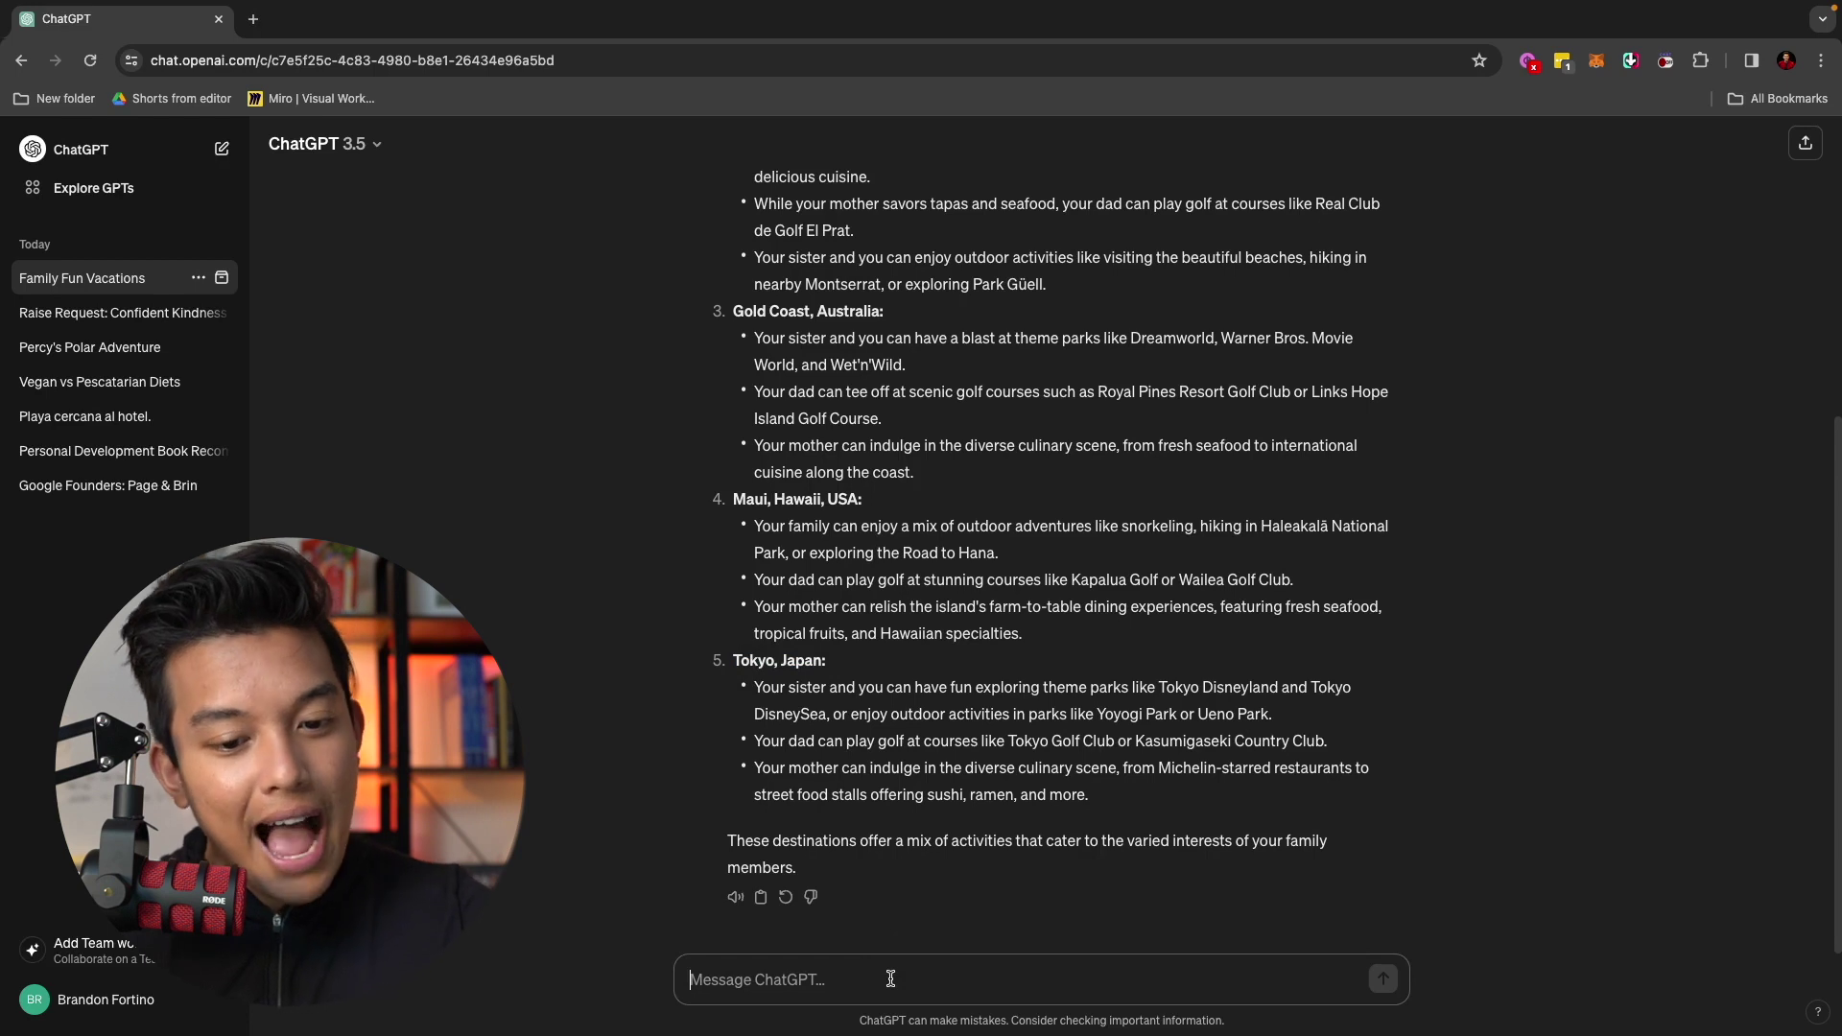
pyautogui.write('Can you creat')
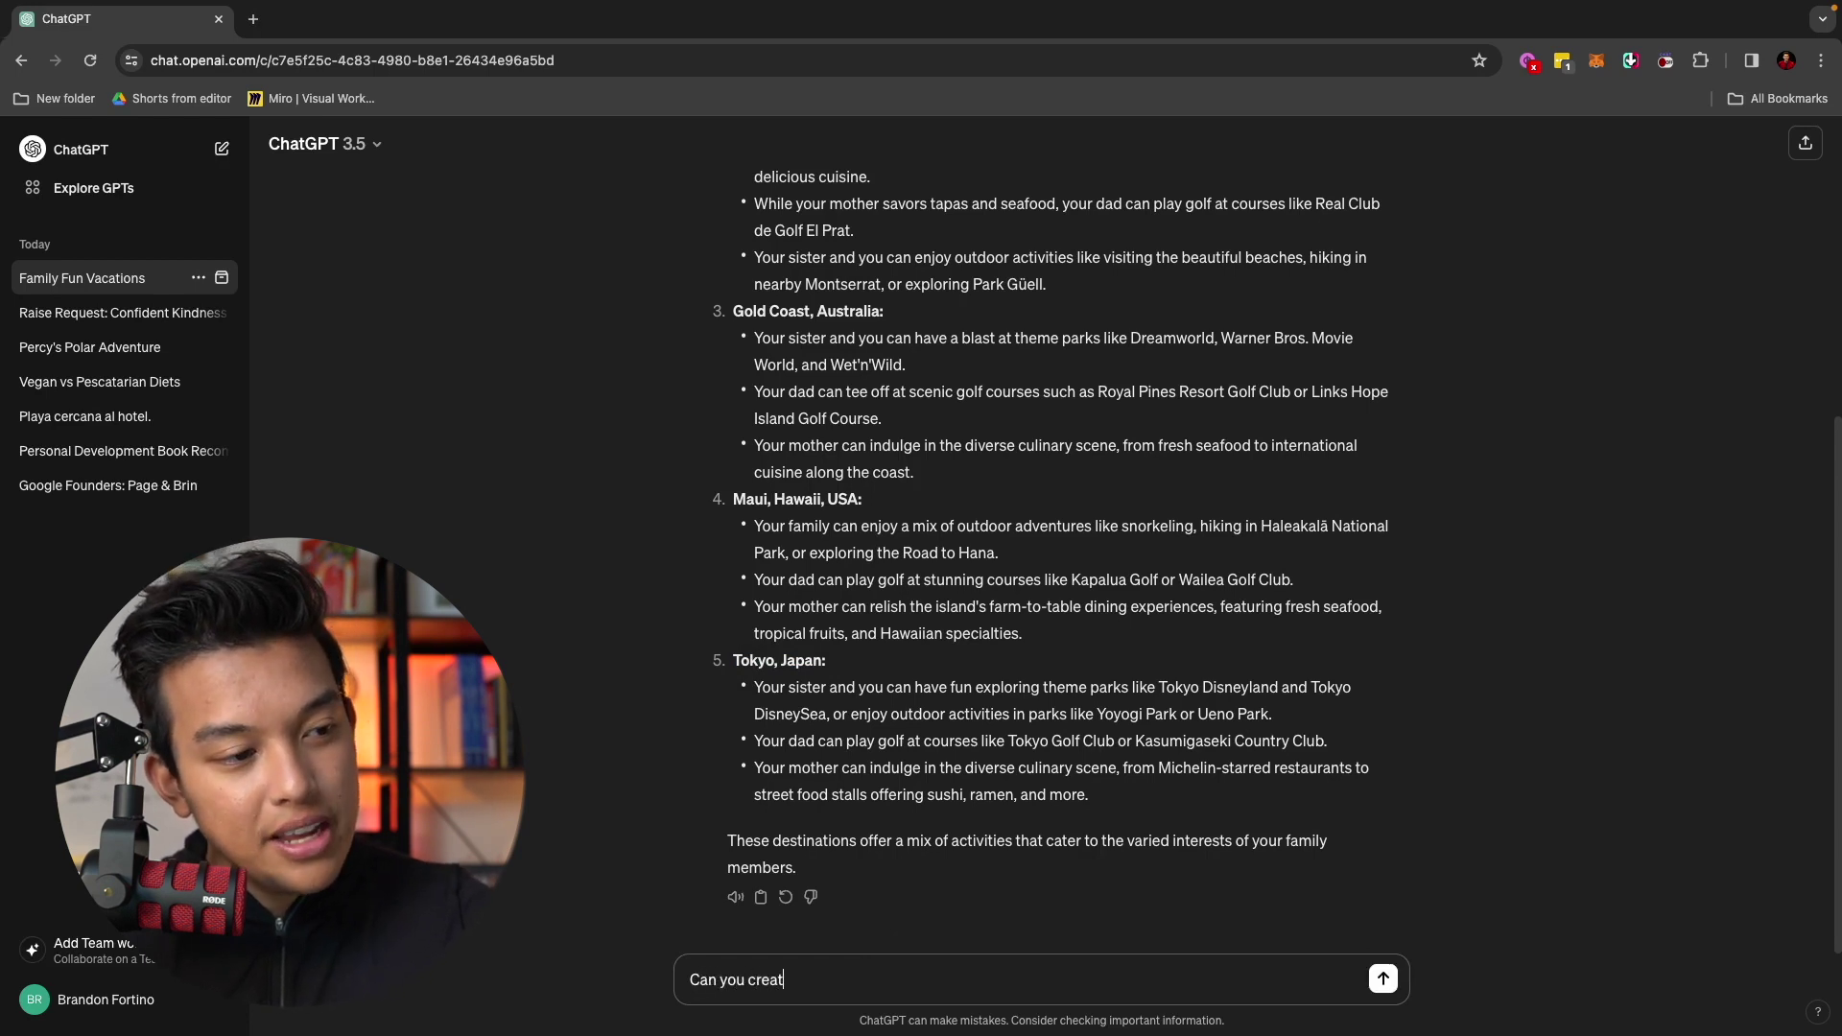
pyautogui.write('e us a 5 day')
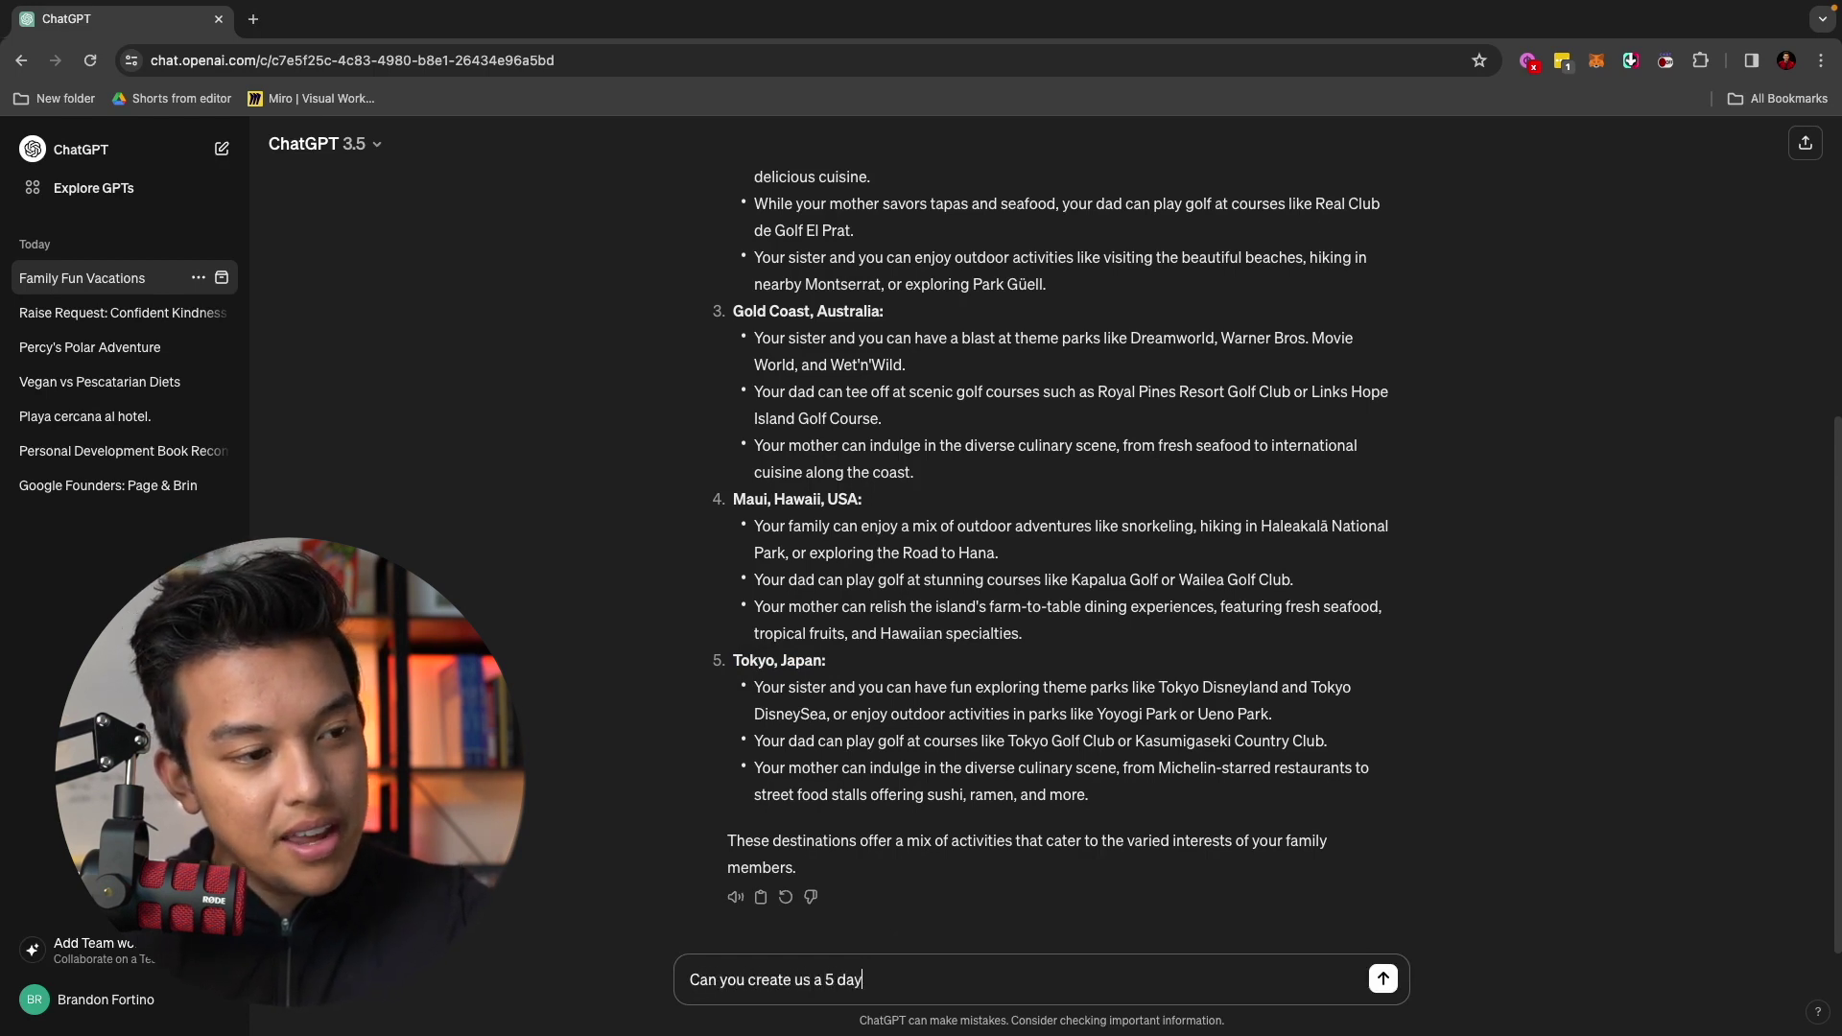
pyautogui.write(' itinerary t')
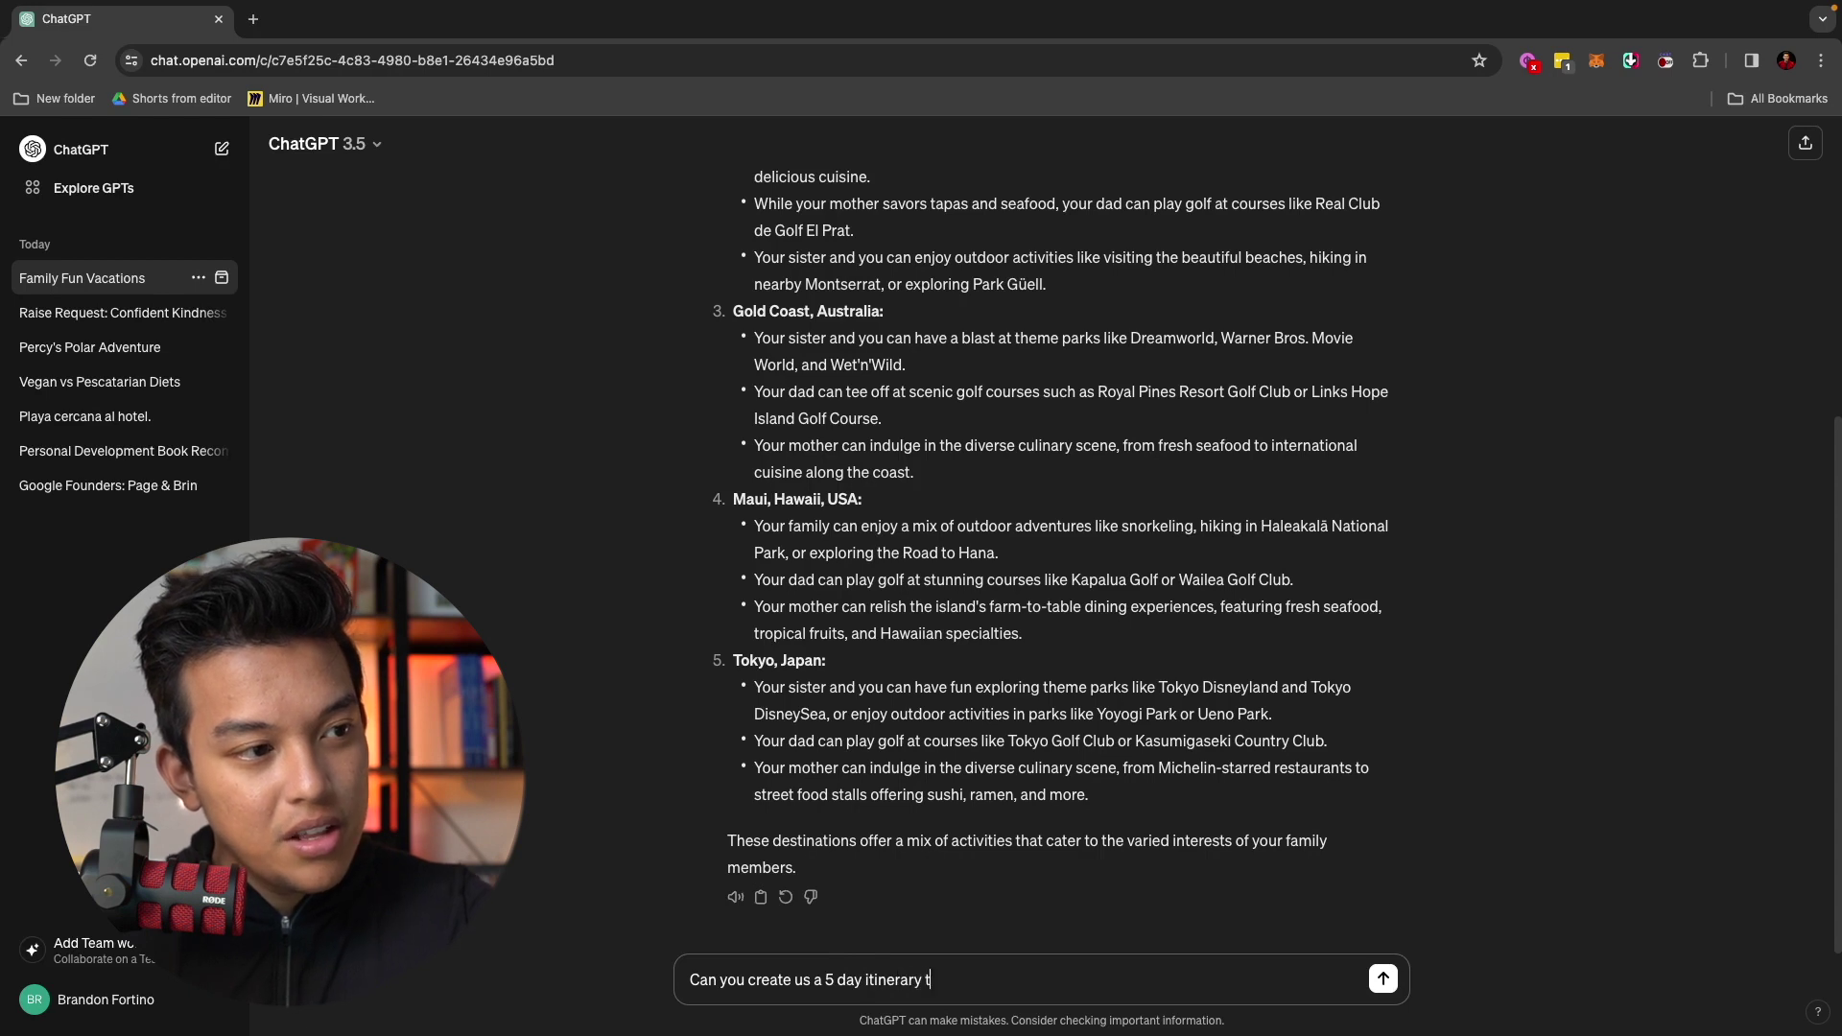
pyautogui.write('o visit Tokyo ')
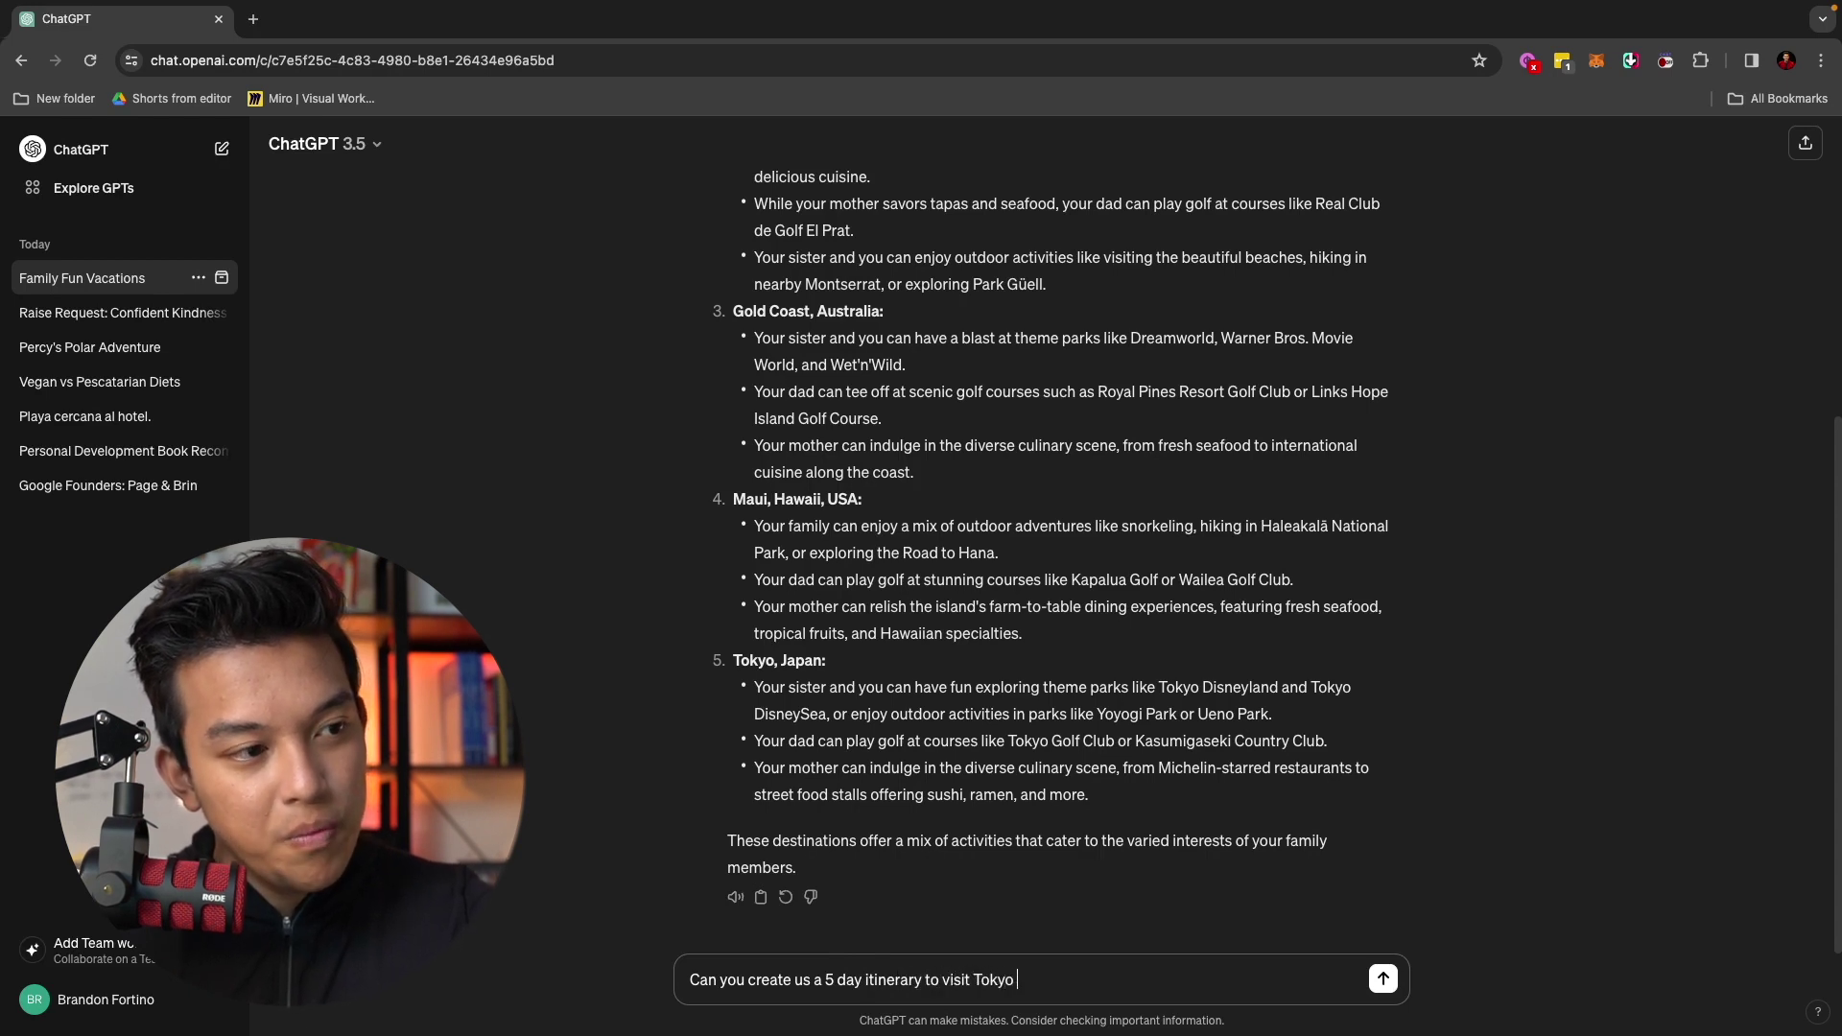
pyautogui.write('Japan,')
pyautogui.write('?')
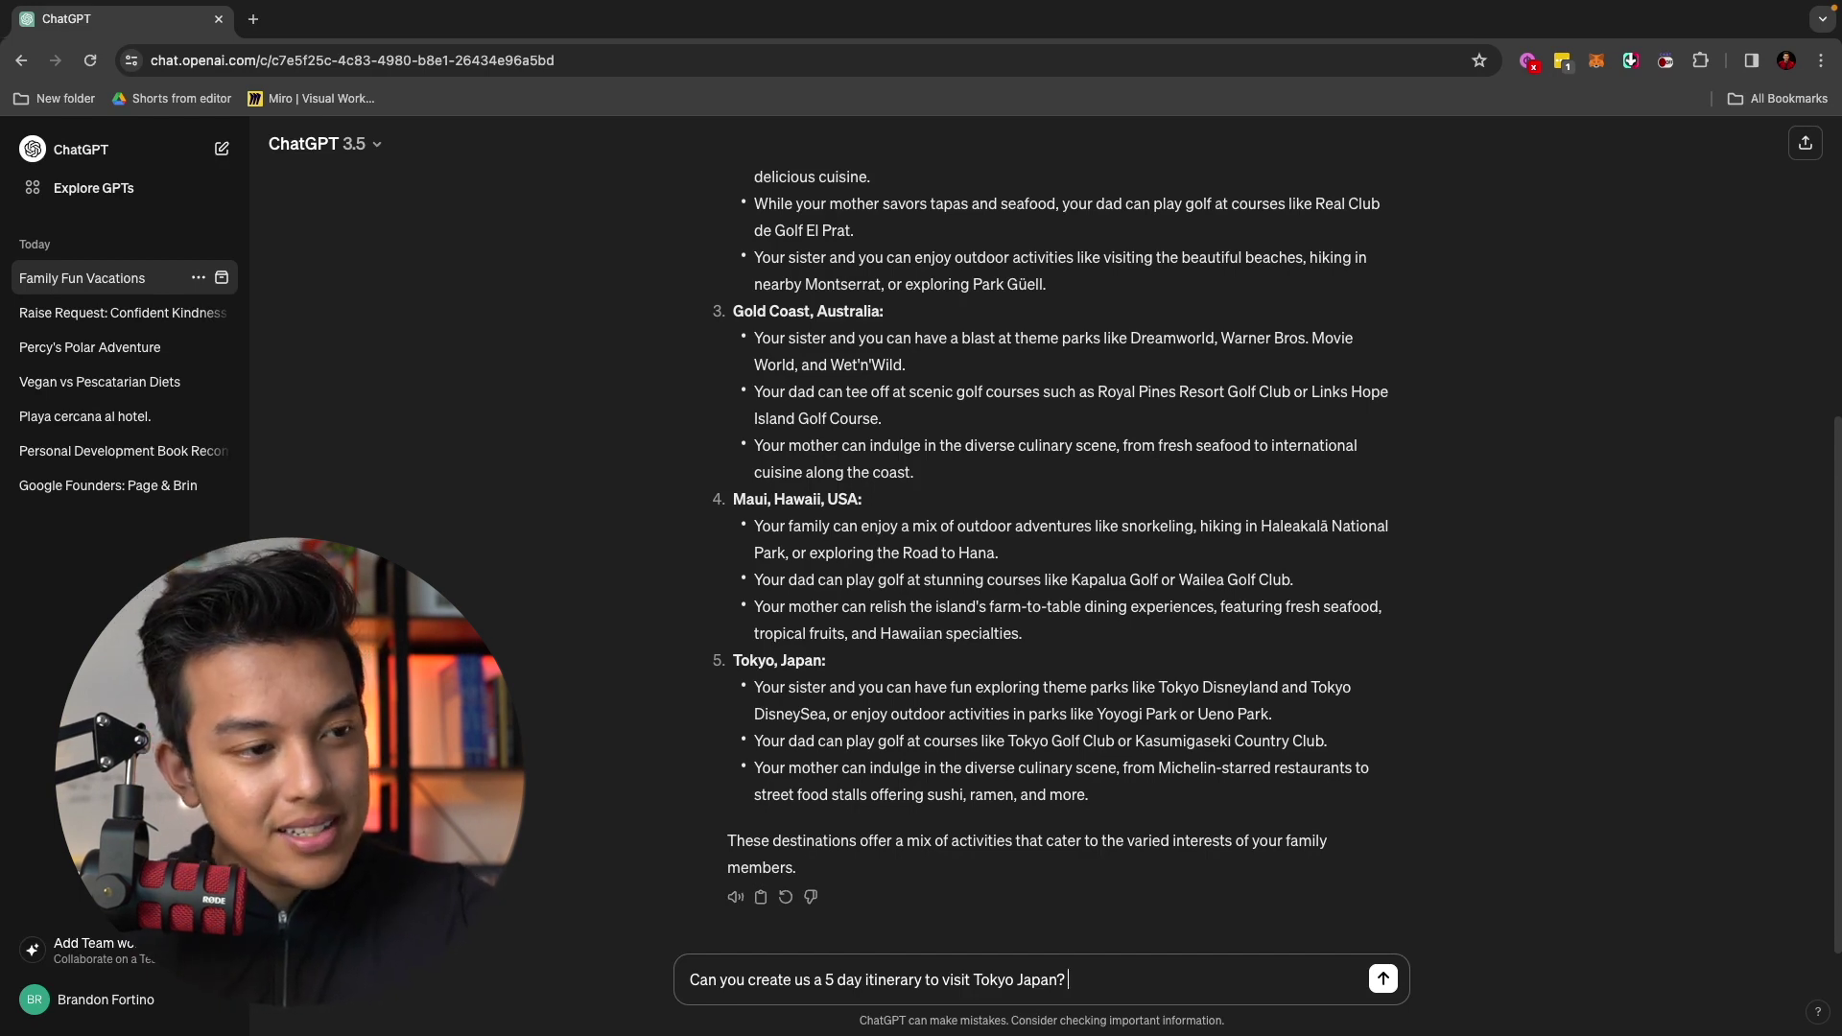
pyautogui.write('Without spending ')
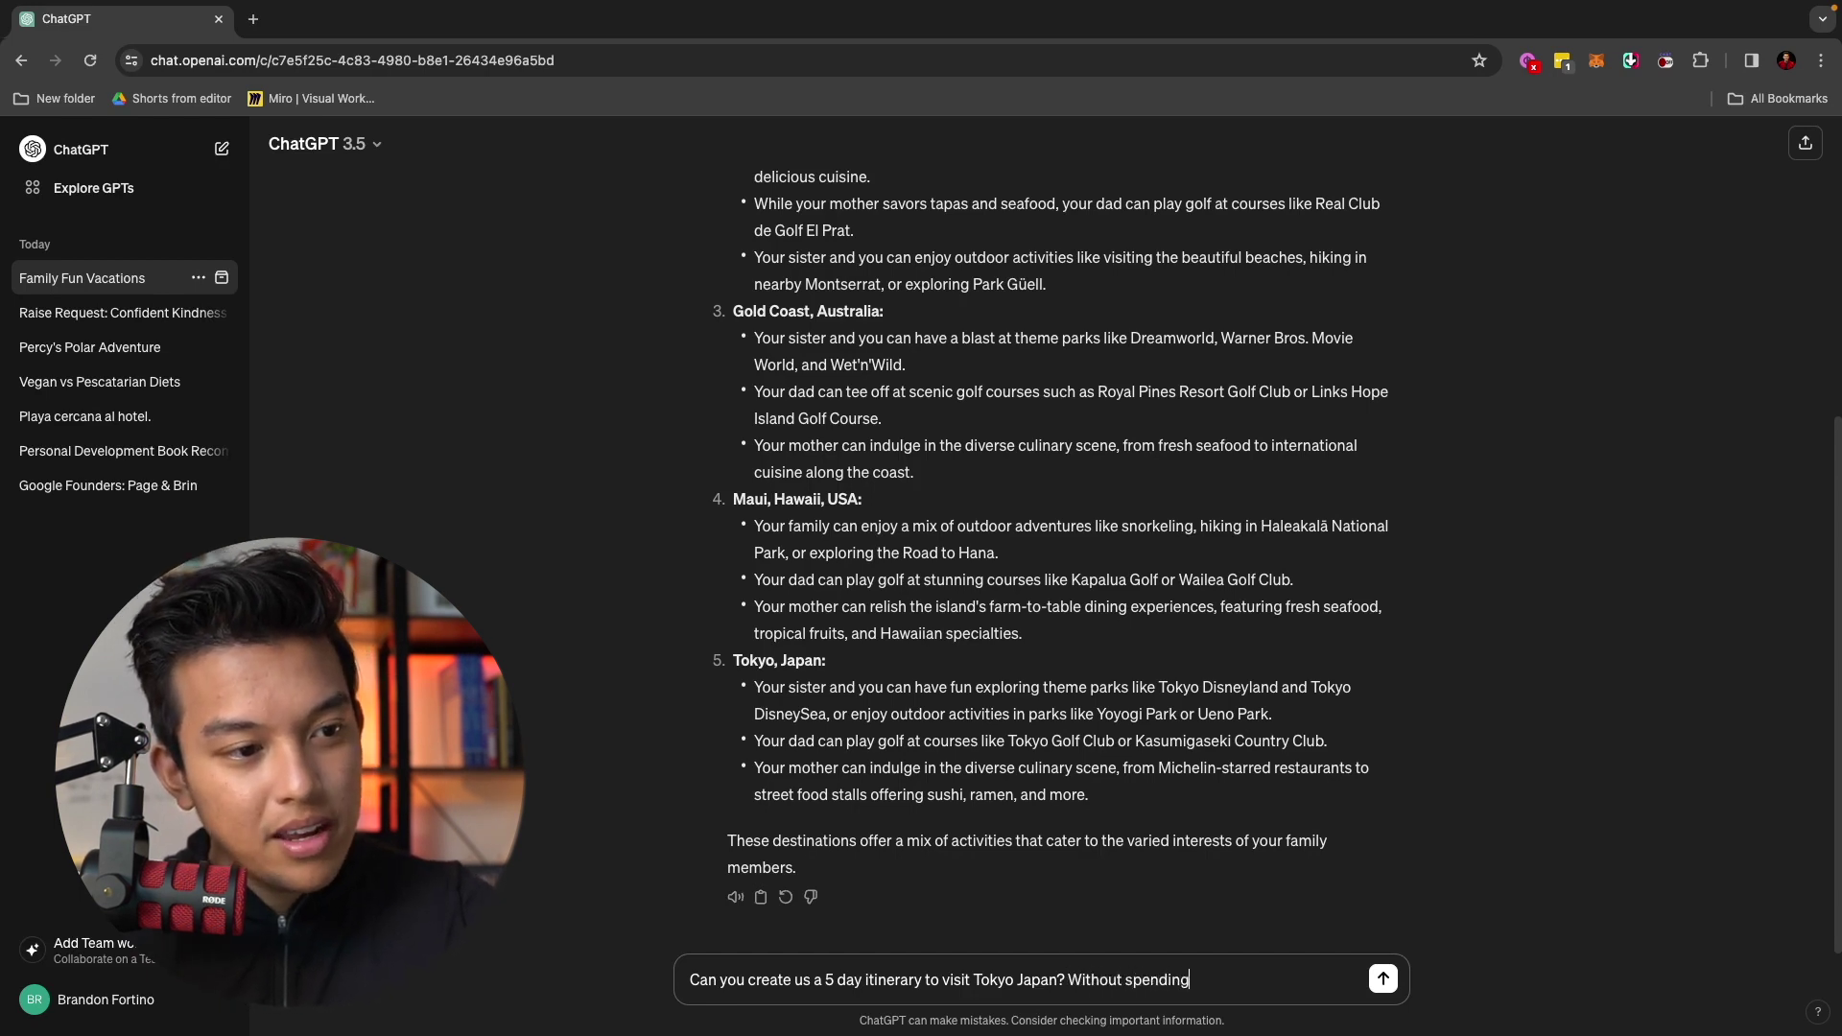
pyautogui.write('more than')
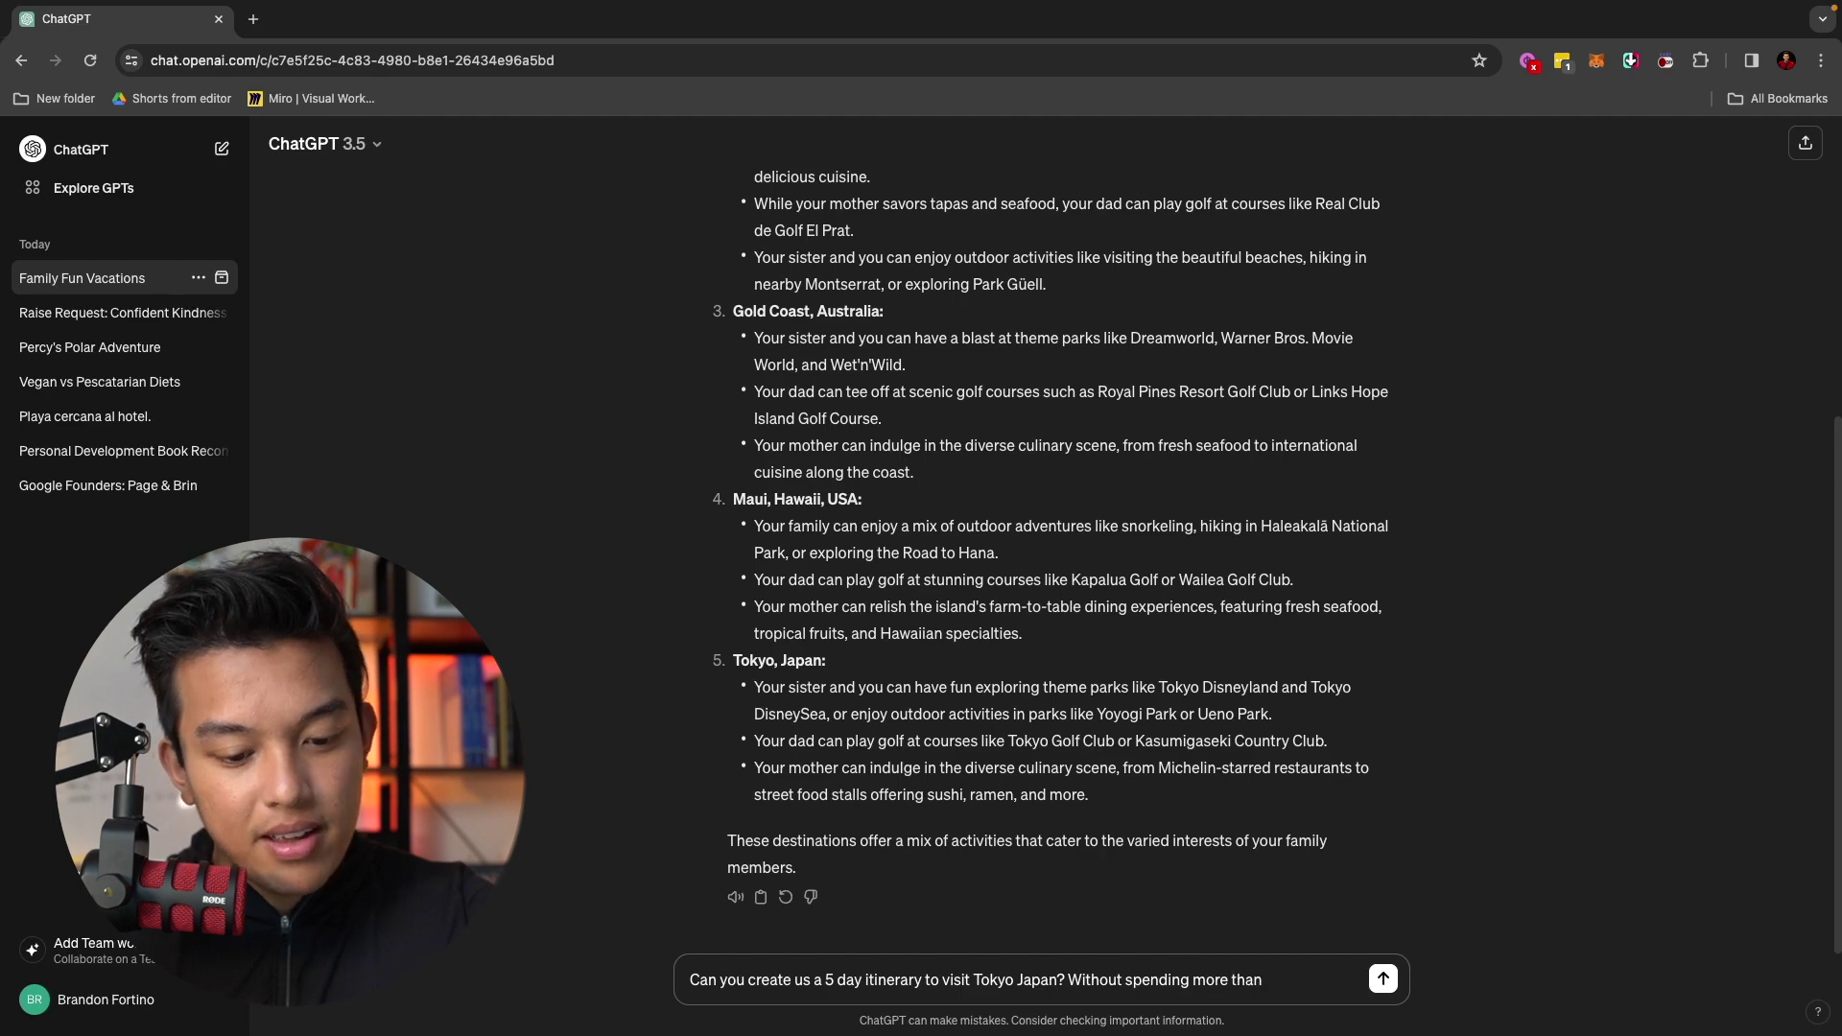
pyautogui.write(' $7000')
pyautogui.press('Return')
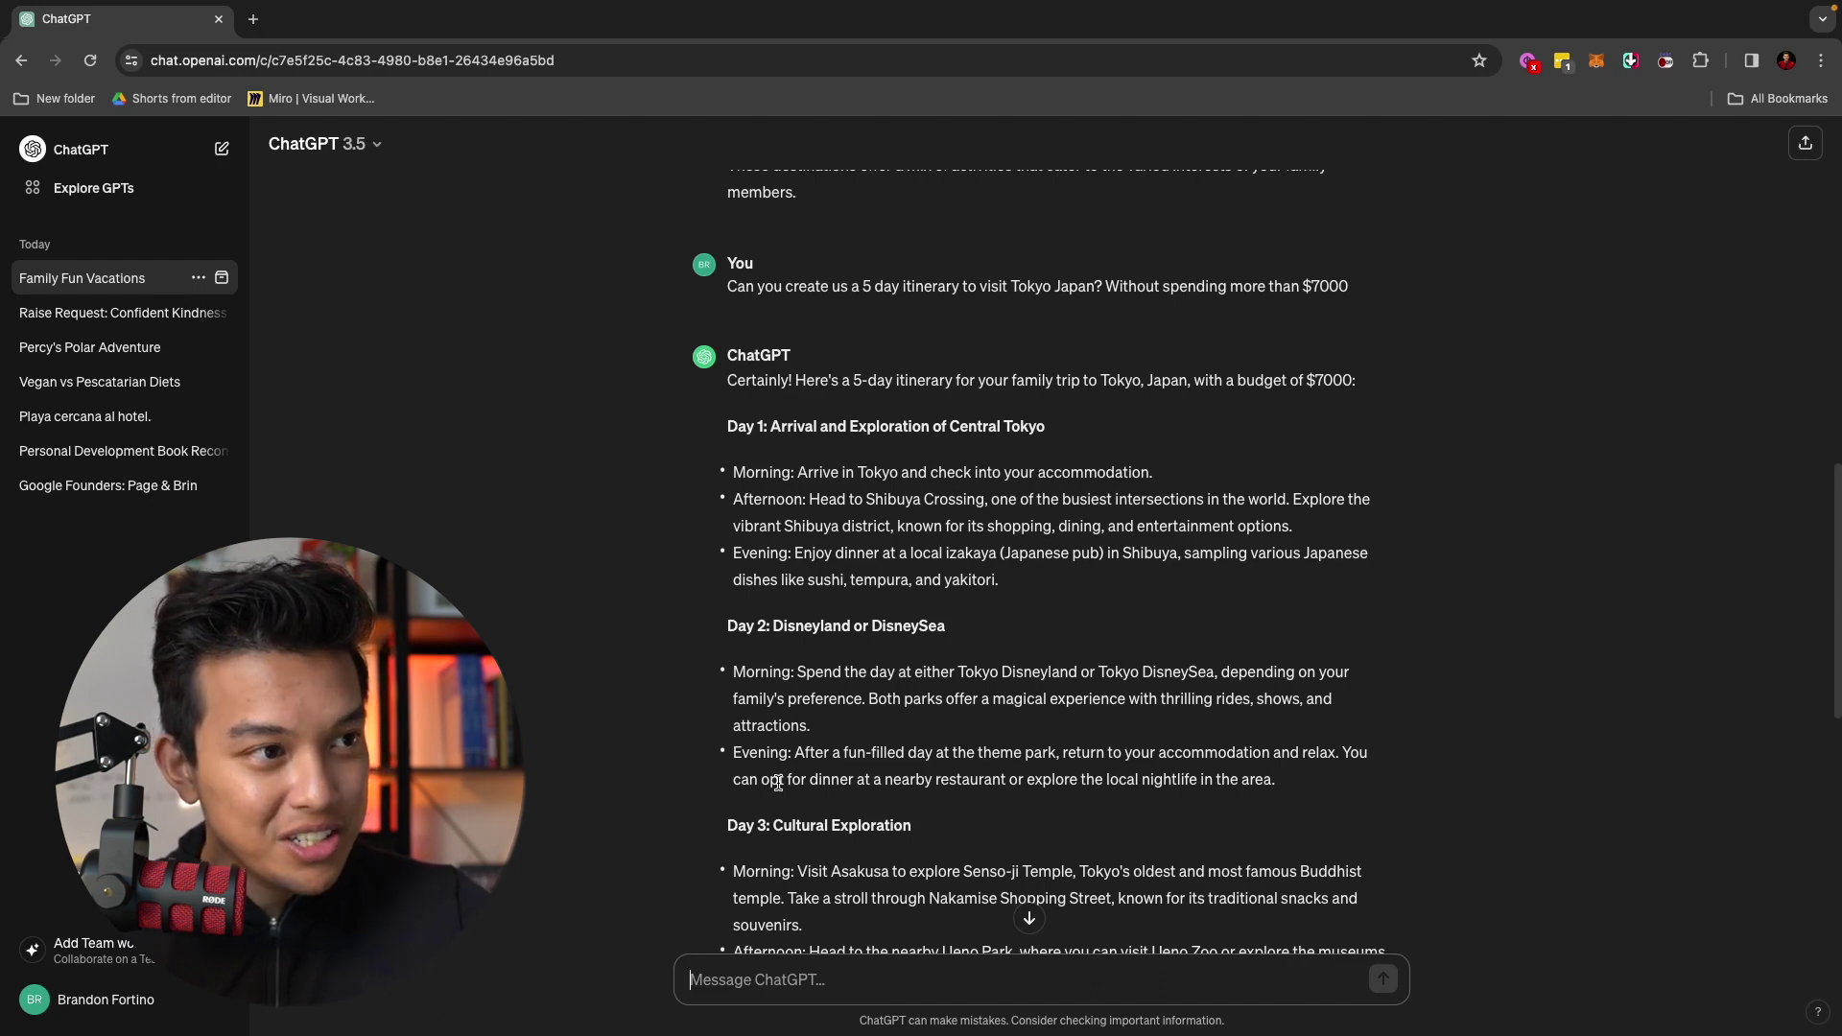
# Read through the Tokyo itinerary, highlighting Day 1 items like the evening dinner, then start a new chat
pyautogui.scroll(-1, 777, 782)
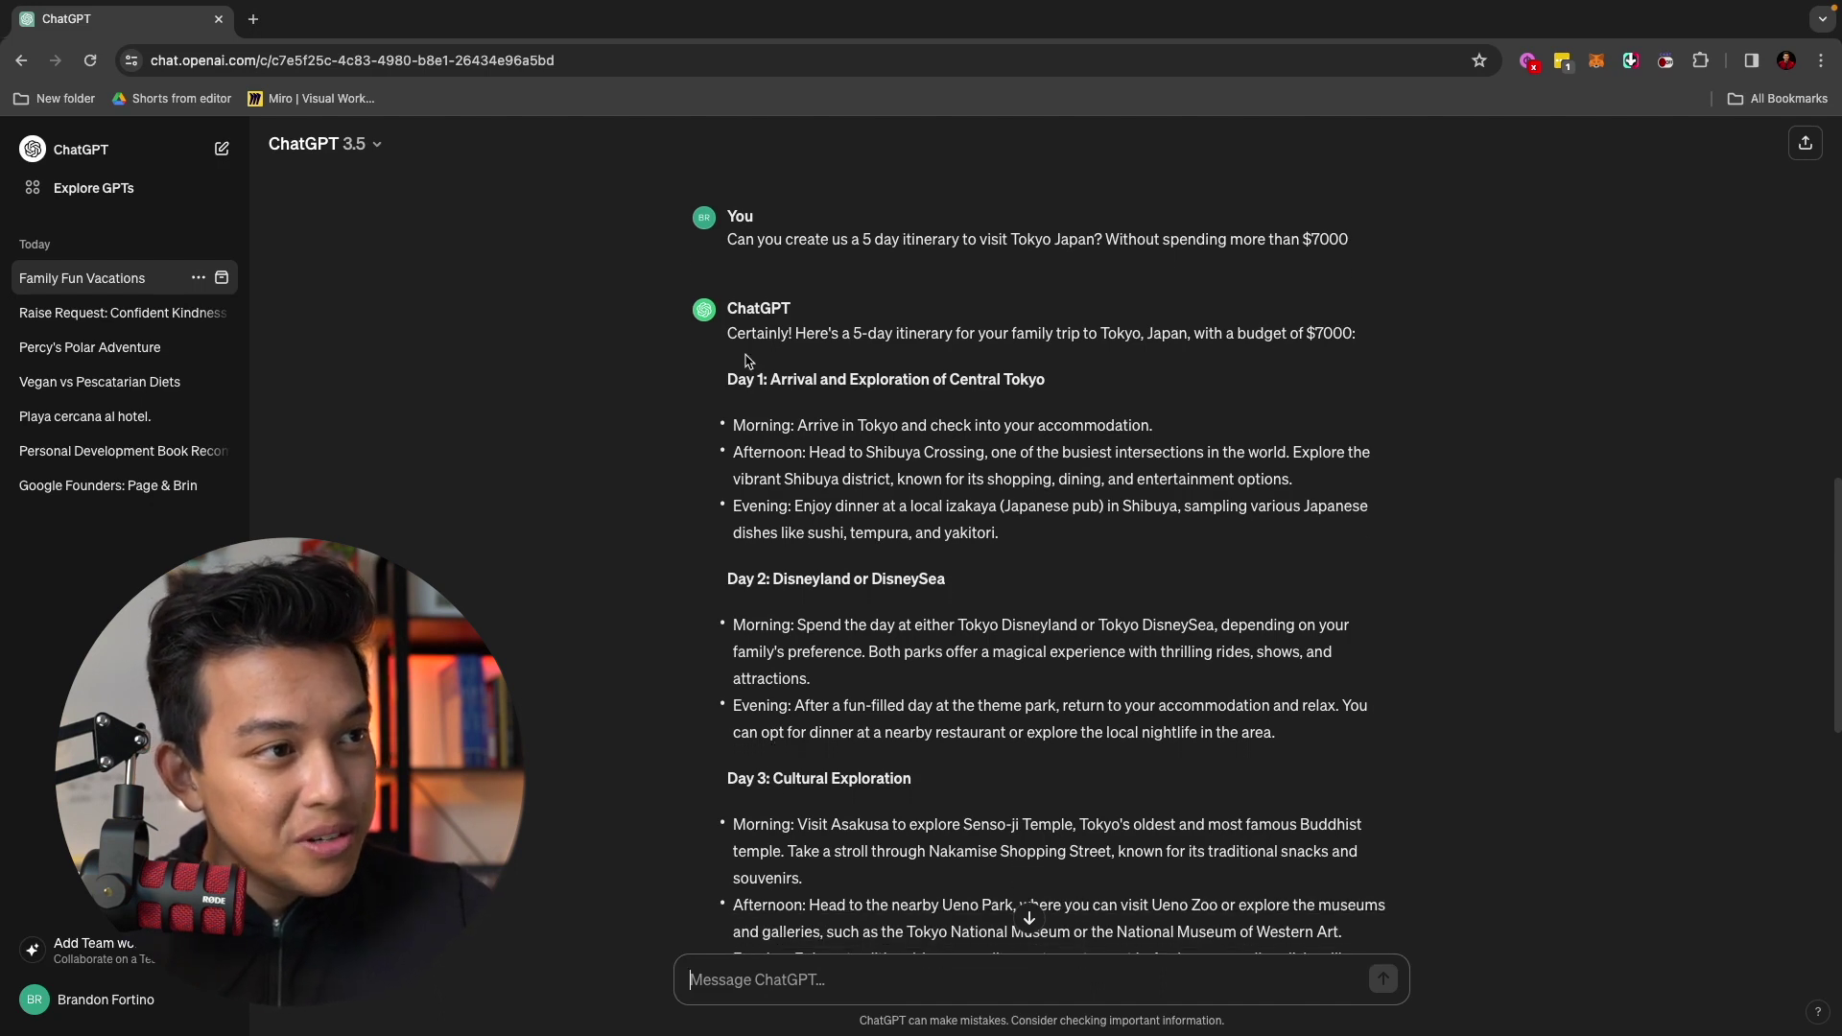
pyautogui.moveTo(722, 333); pyautogui.dragTo(1106, 385)
pyautogui.click(1106, 387)
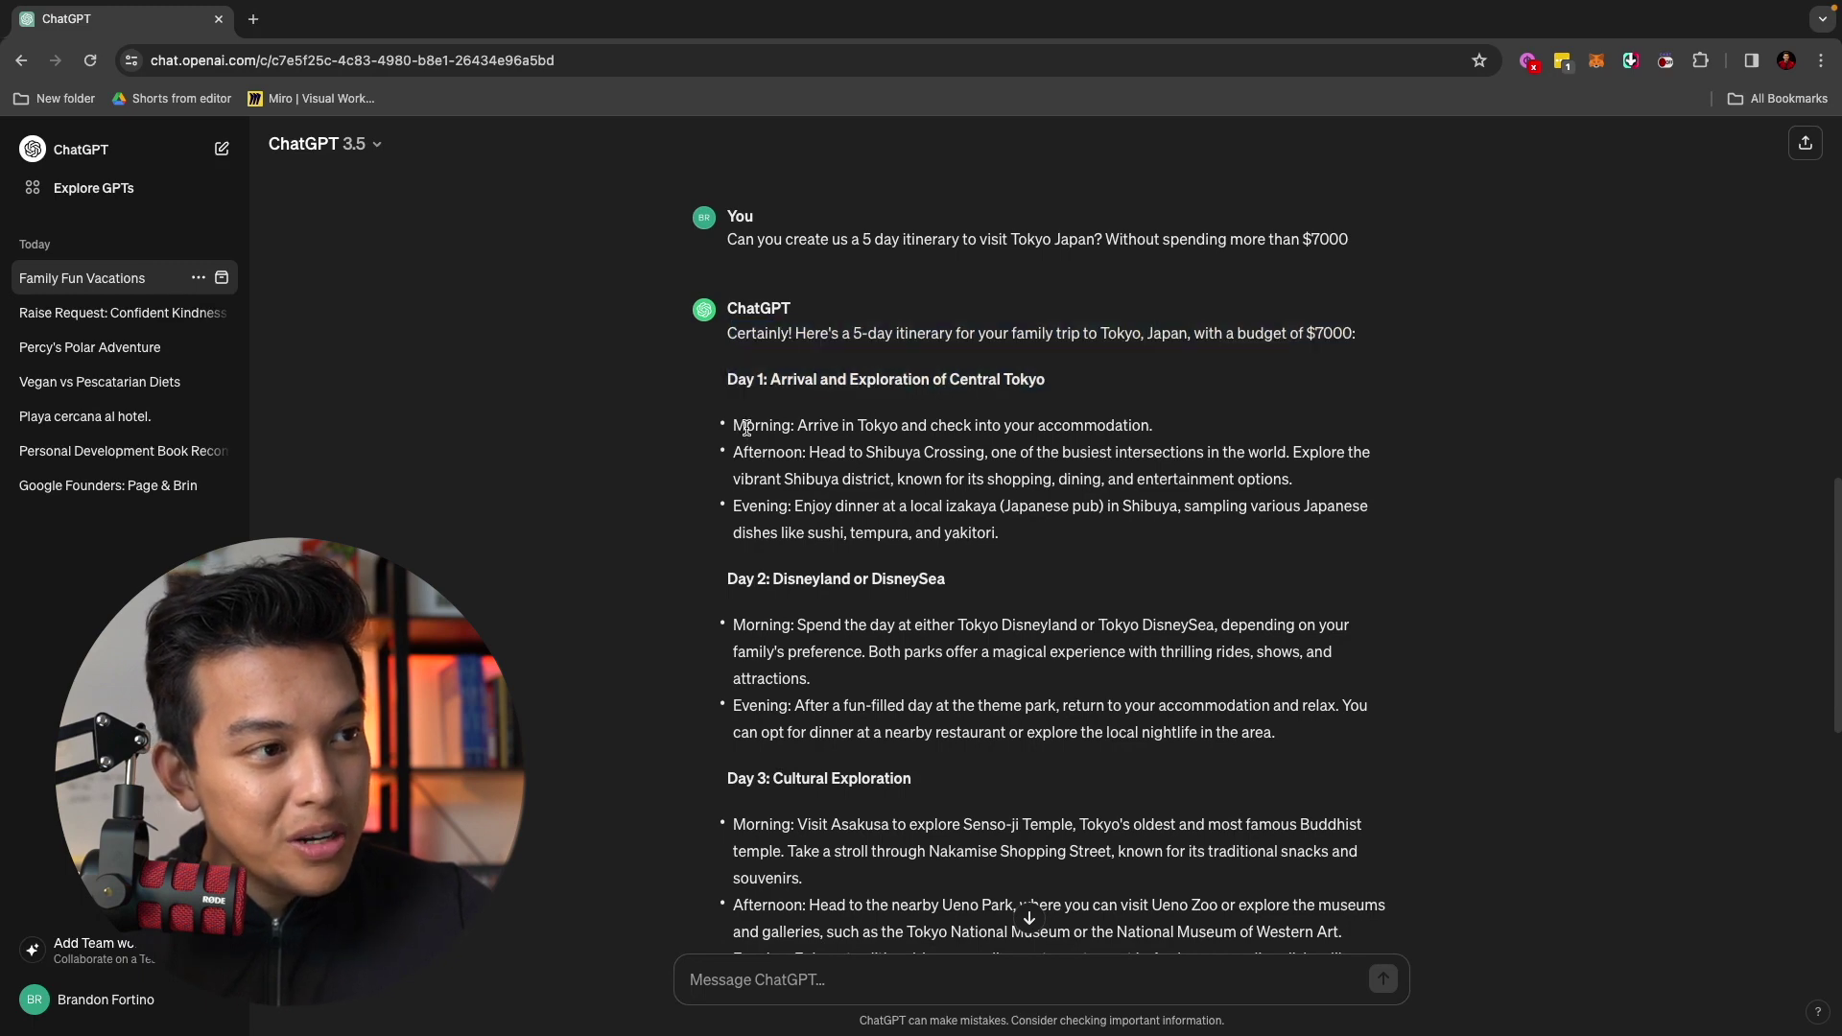
pyautogui.moveTo(741, 422); pyautogui.dragTo(1157, 426)
pyautogui.scroll(-2, 987, 496)
pyautogui.moveTo(735, 396); pyautogui.dragTo(1147, 426)
pyautogui.scroll(-4, 1003, 817)
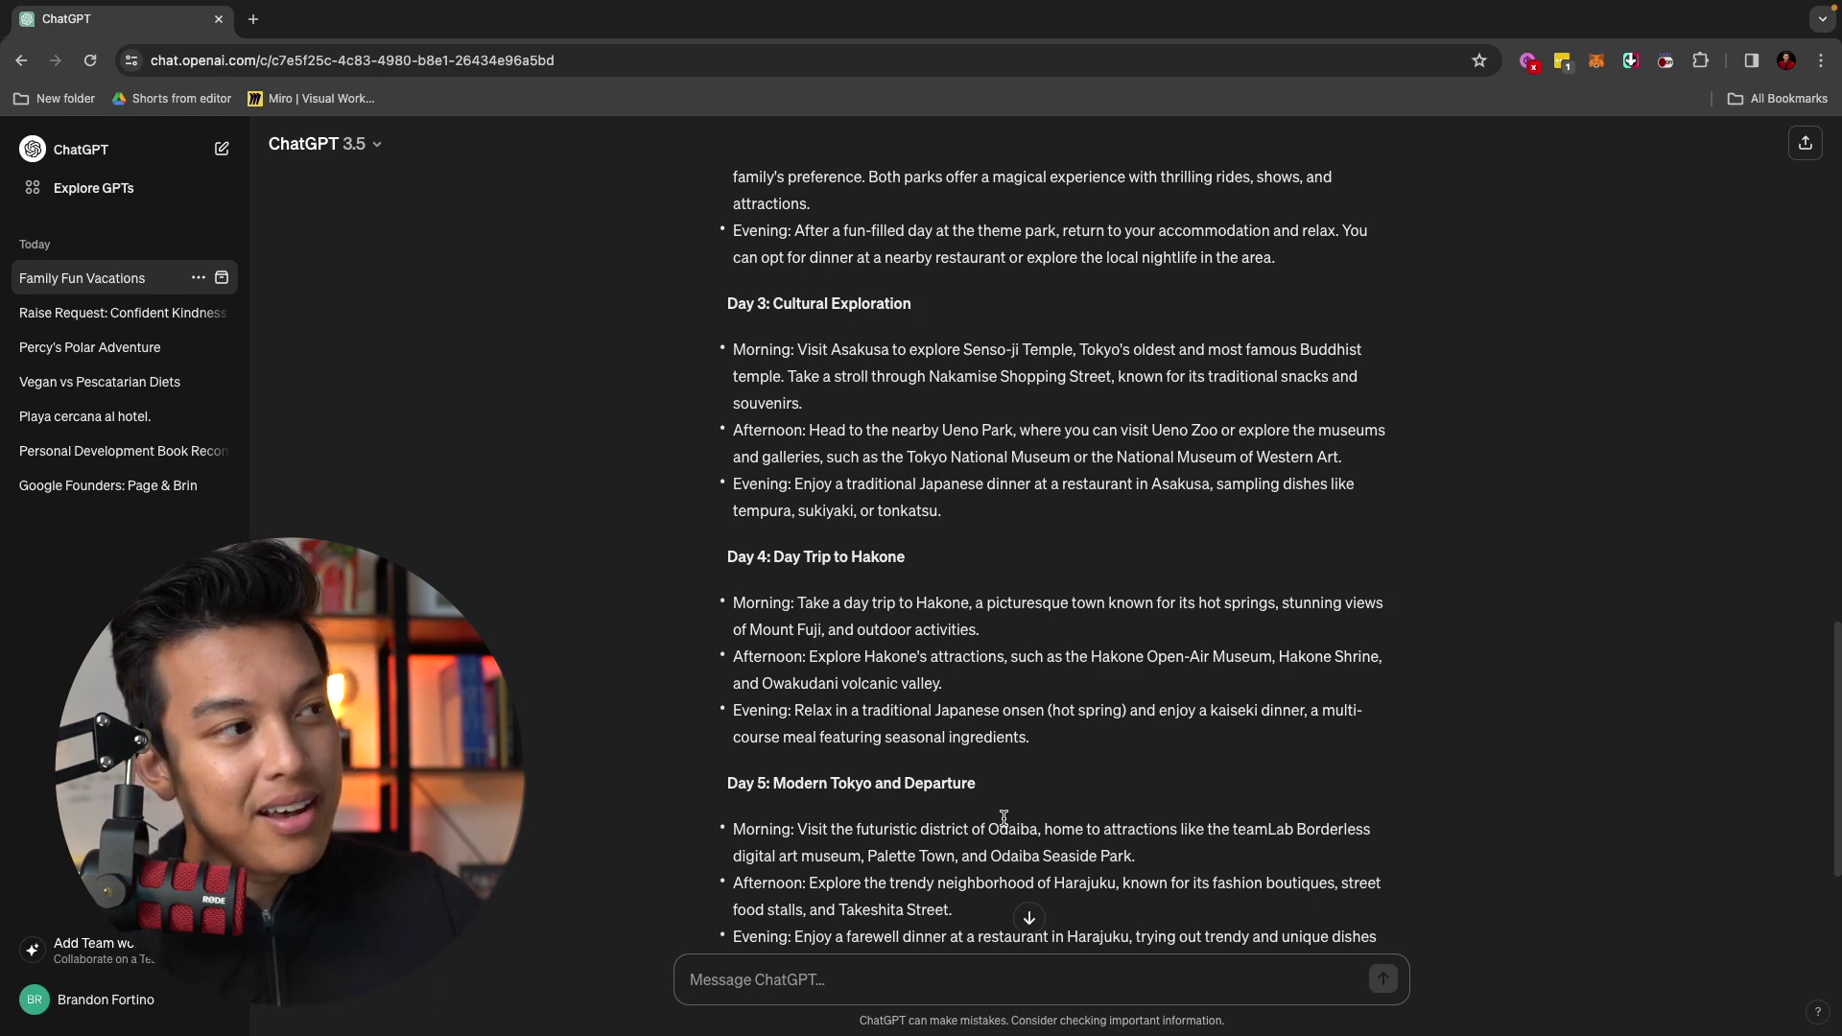
pyautogui.press('super+shift+o')
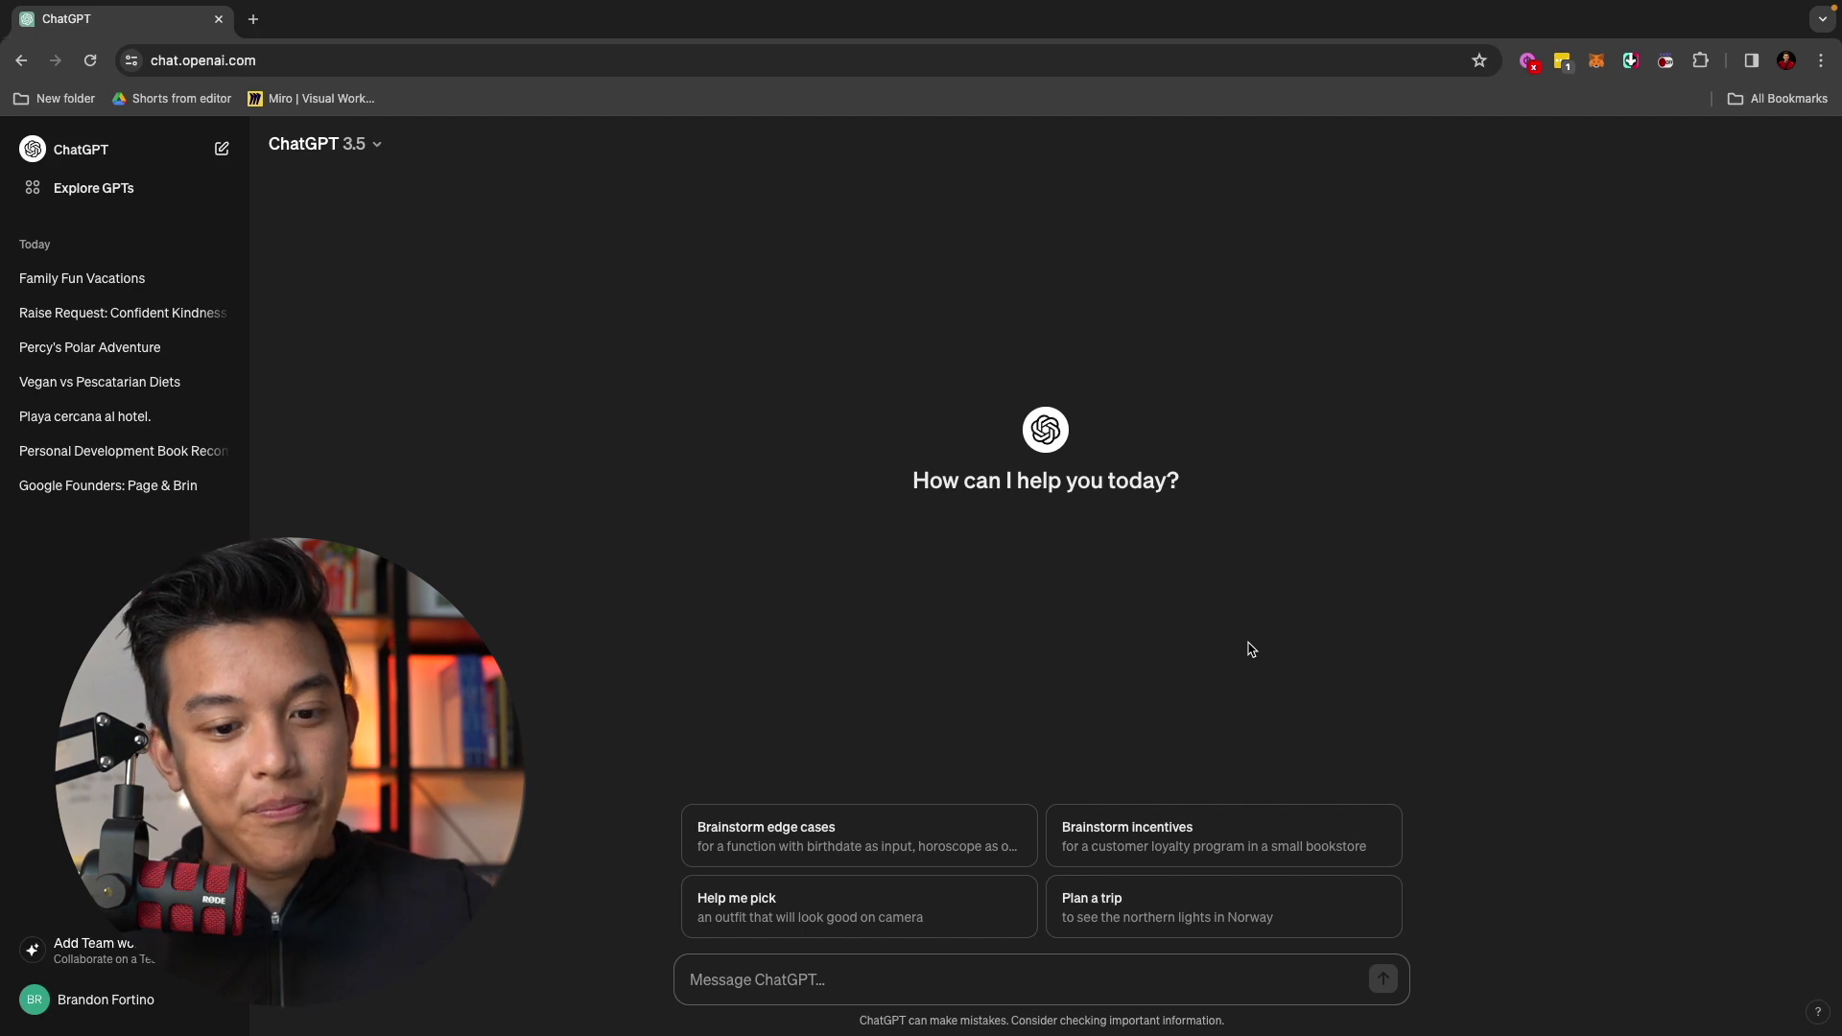
# Send the summarize-into-5-key-points prompt with the MacBook Air M3 article pasted below it
pyautogui.write('I want you to summarize this article into 5 key points that I need to know:')
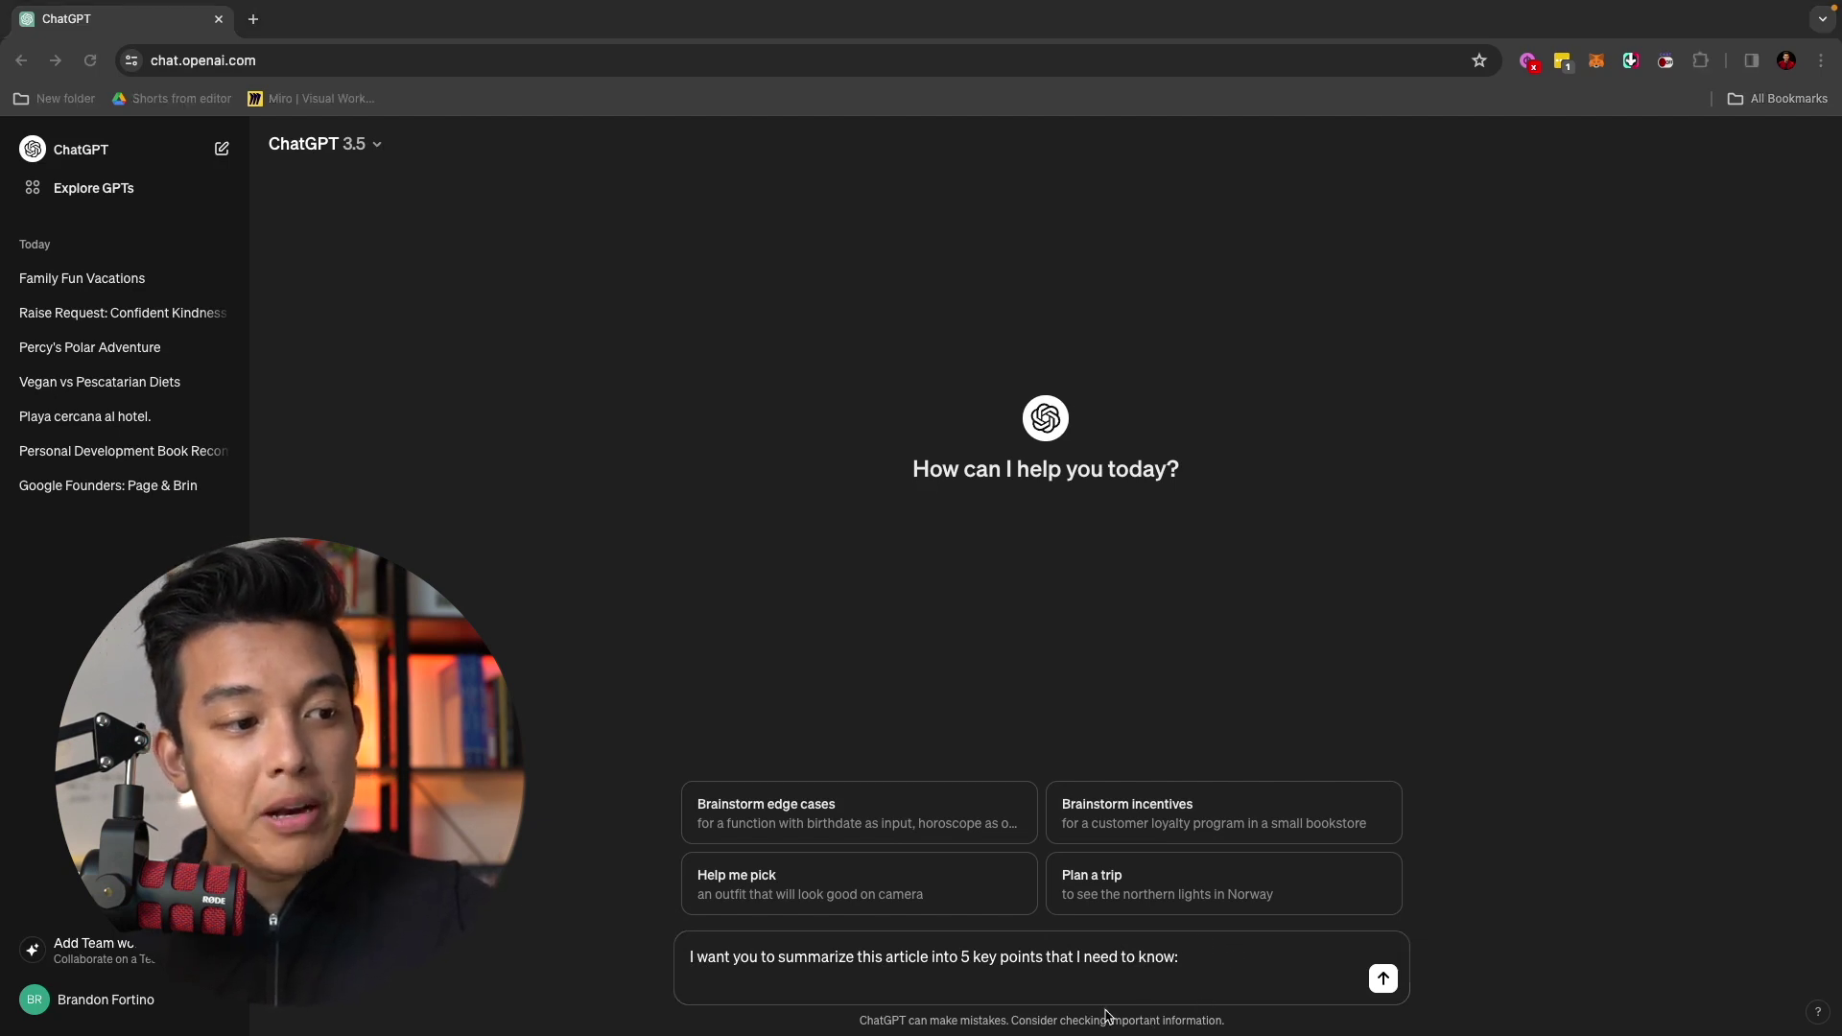
pyautogui.hotkey('shift', 'Return')
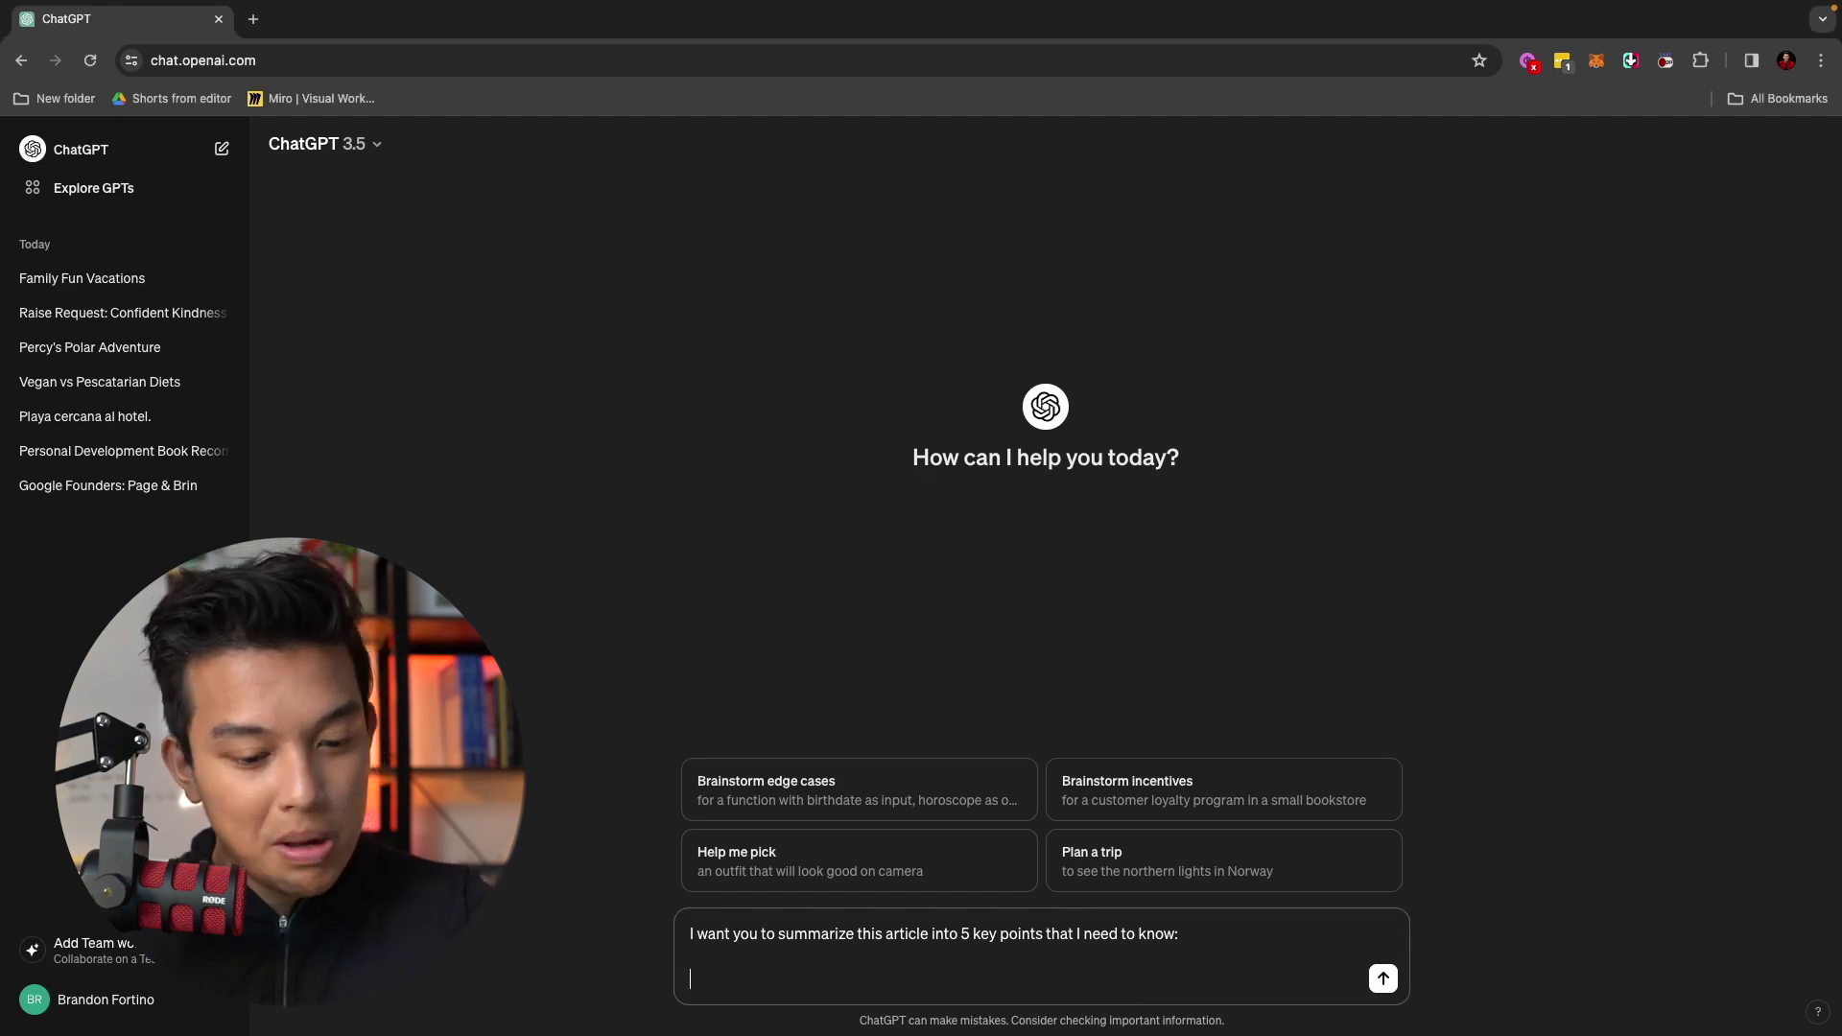
pyautogui.hotkey('ctrl', 'v')
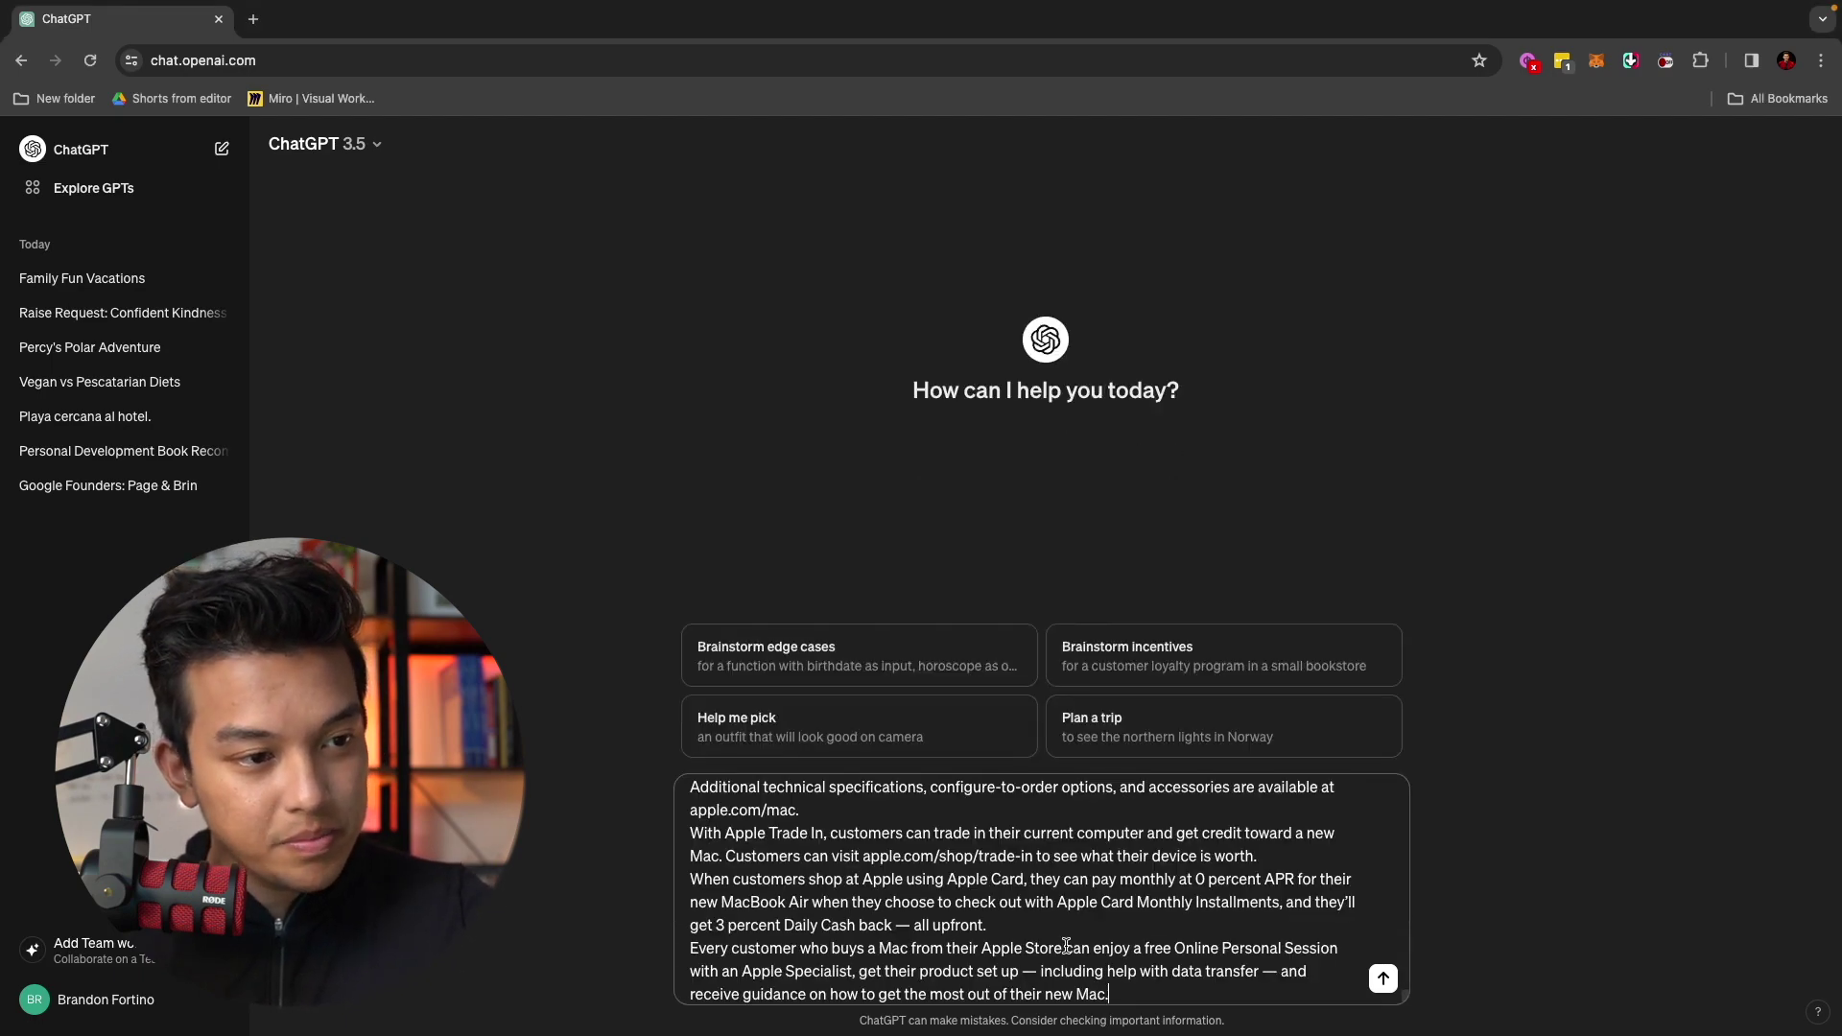
pyautogui.press('Return')
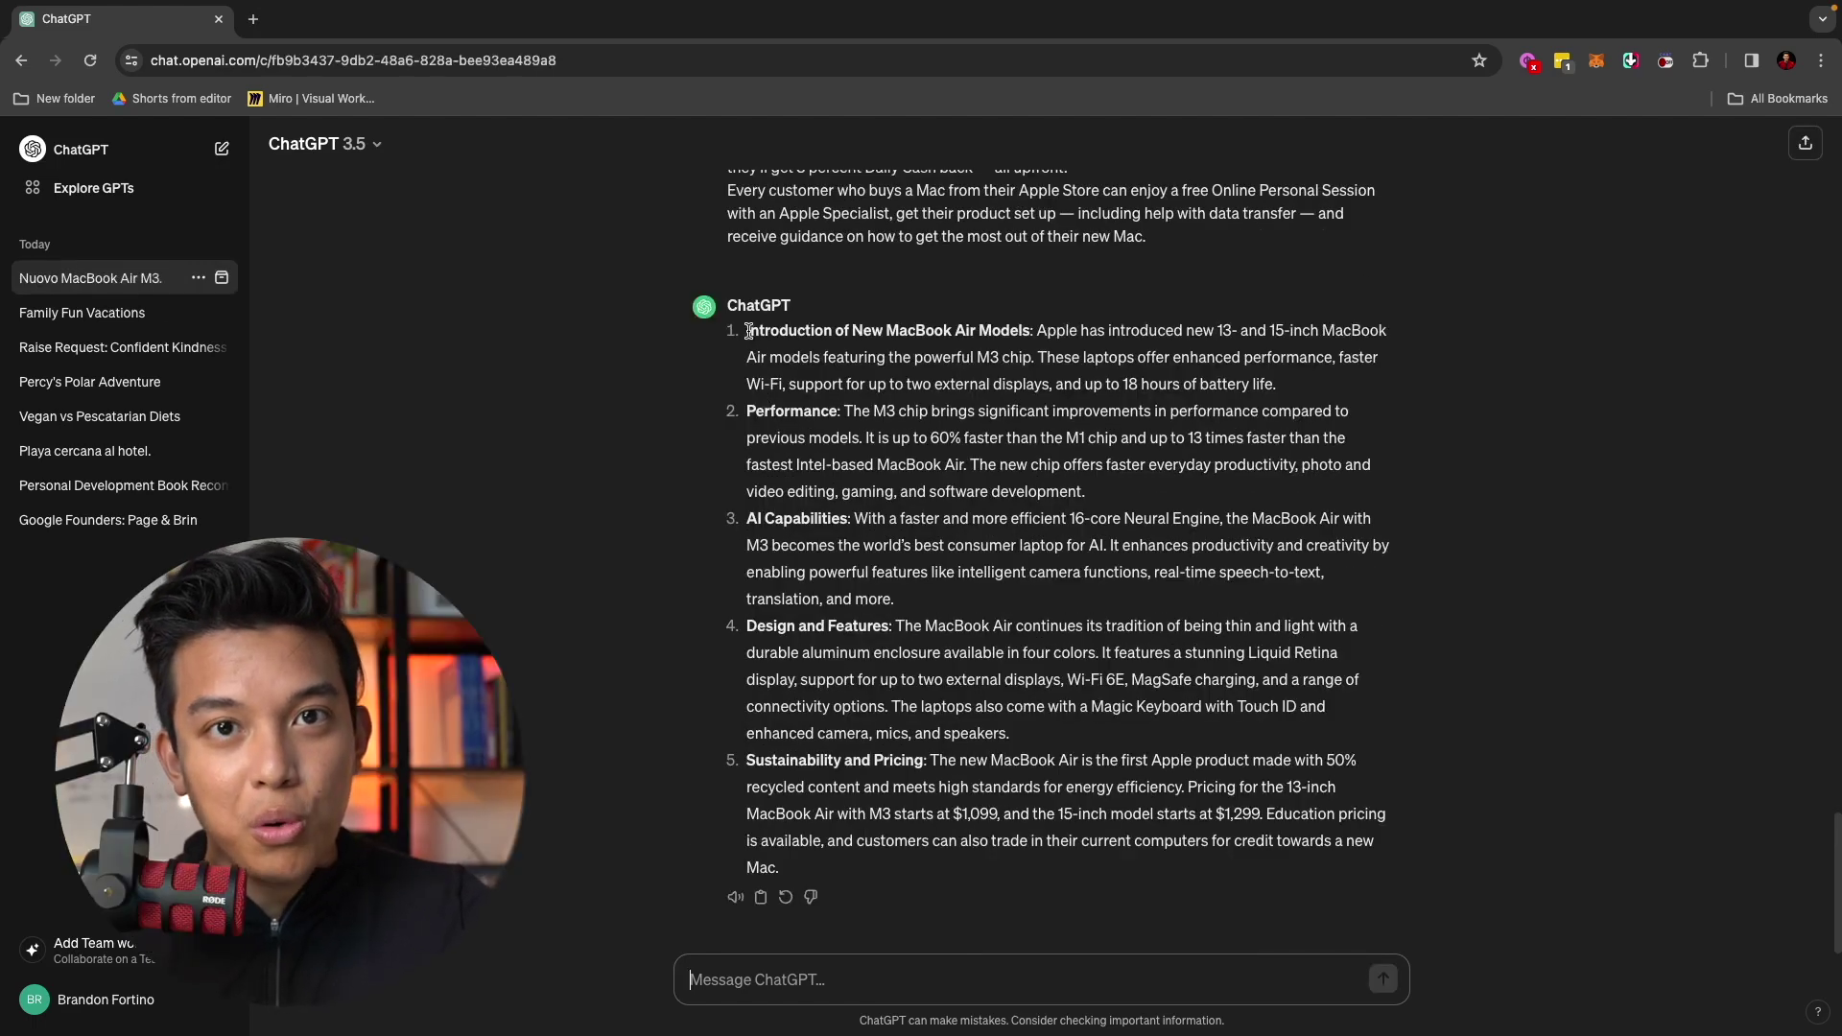
# Review the MacBook Air summary points, highlighting the Performance description, then start a new chat
pyautogui.scroll(20, 749, 331)
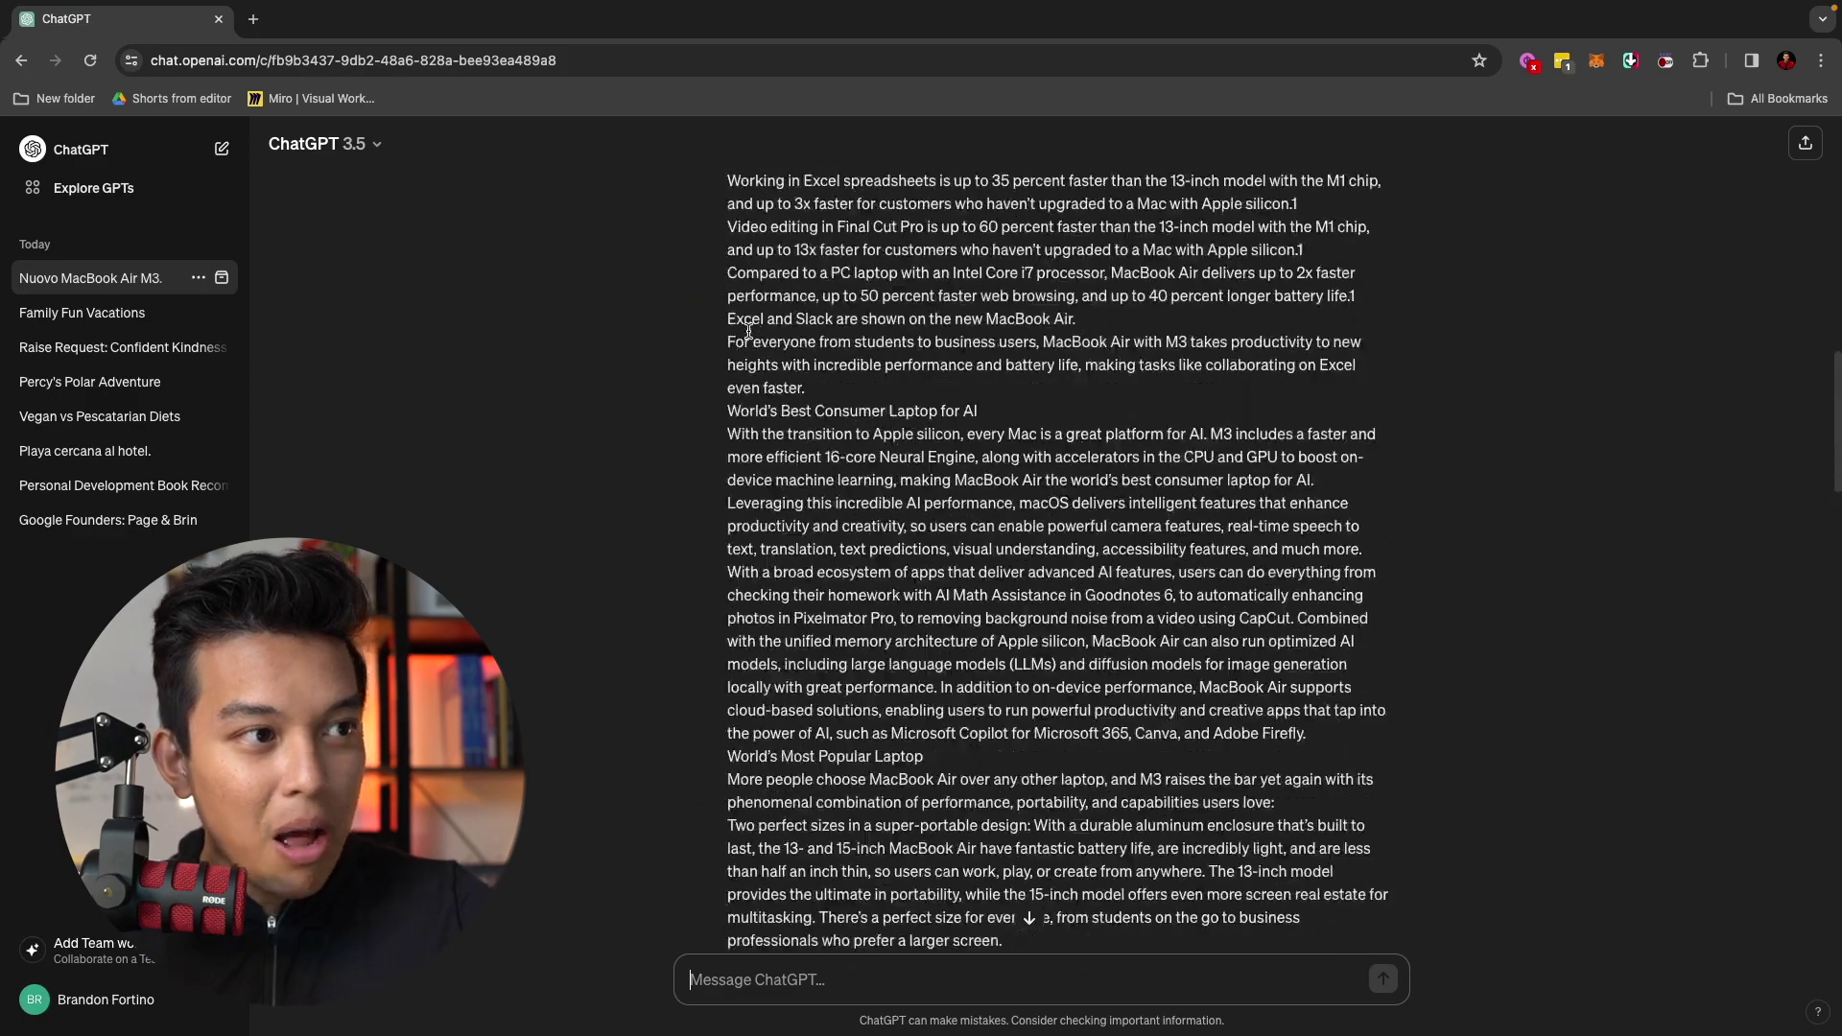
pyautogui.scroll(-6, 749, 331)
pyautogui.scroll(-10, 750, 331)
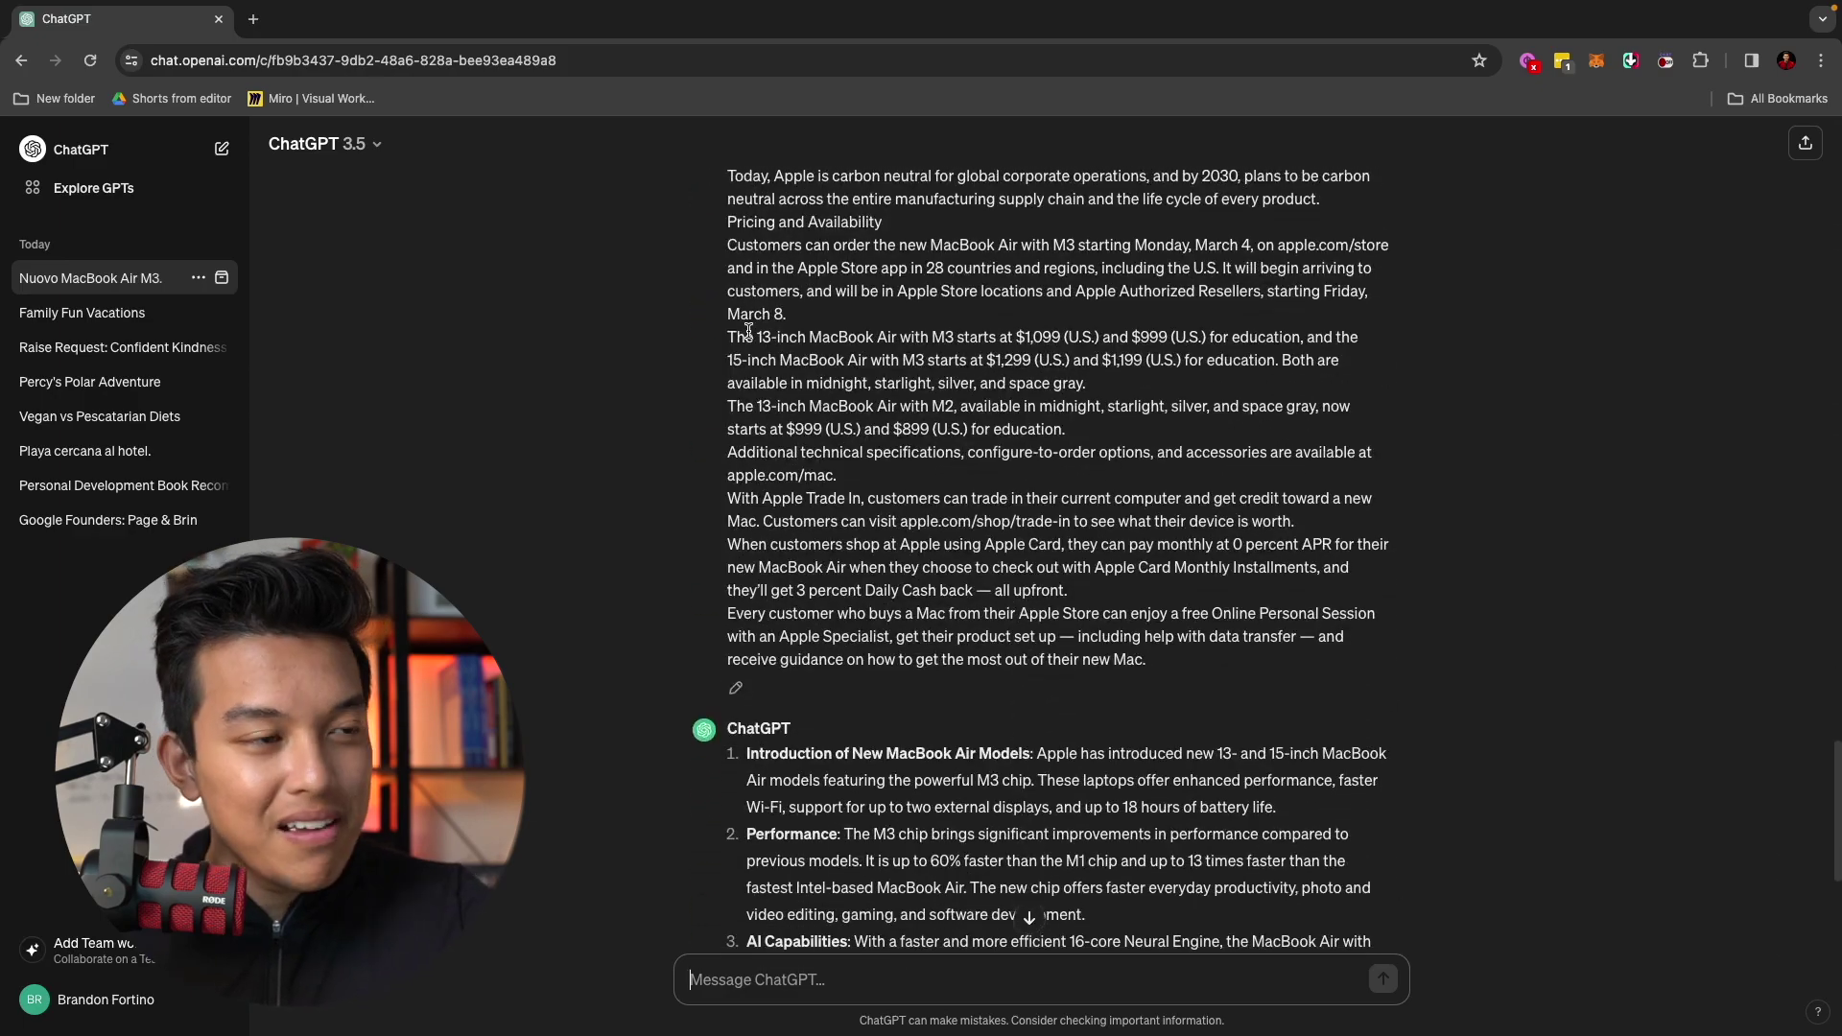
pyautogui.scroll(-5, 749, 331)
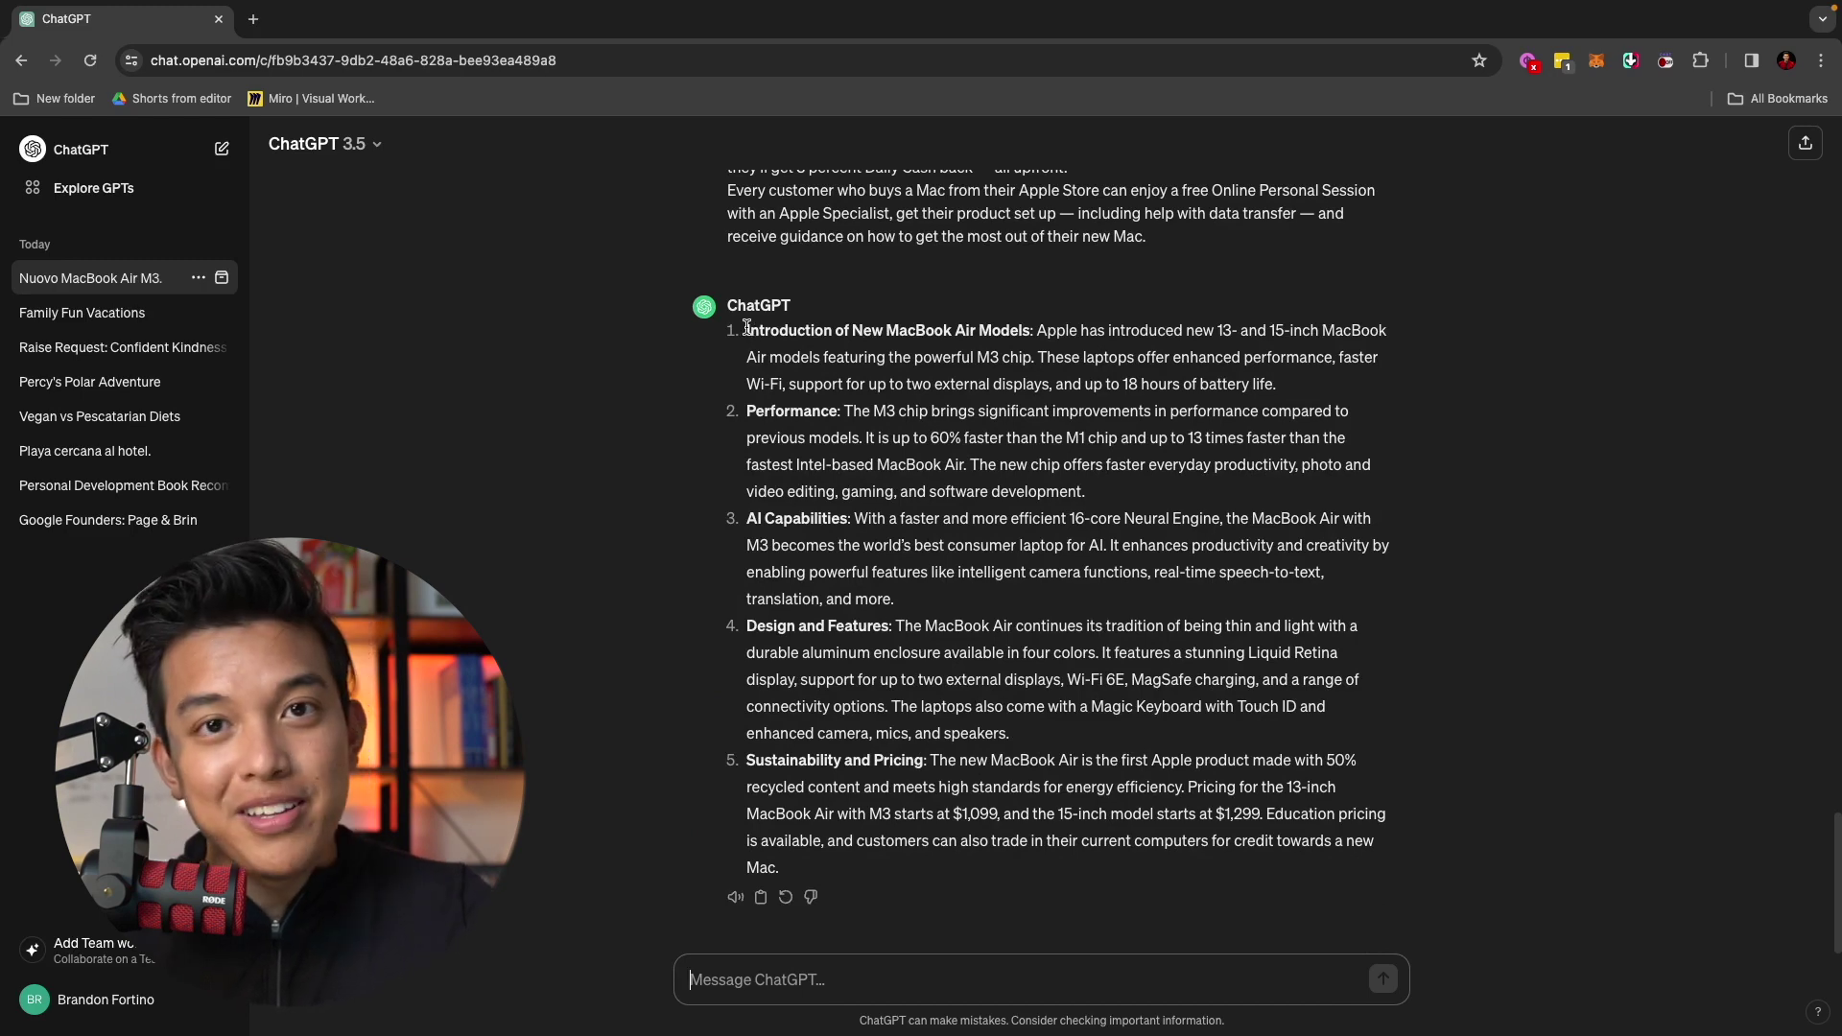
pyautogui.moveTo(748, 327); pyautogui.dragTo(1362, 816)
pyautogui.click(1094, 324)
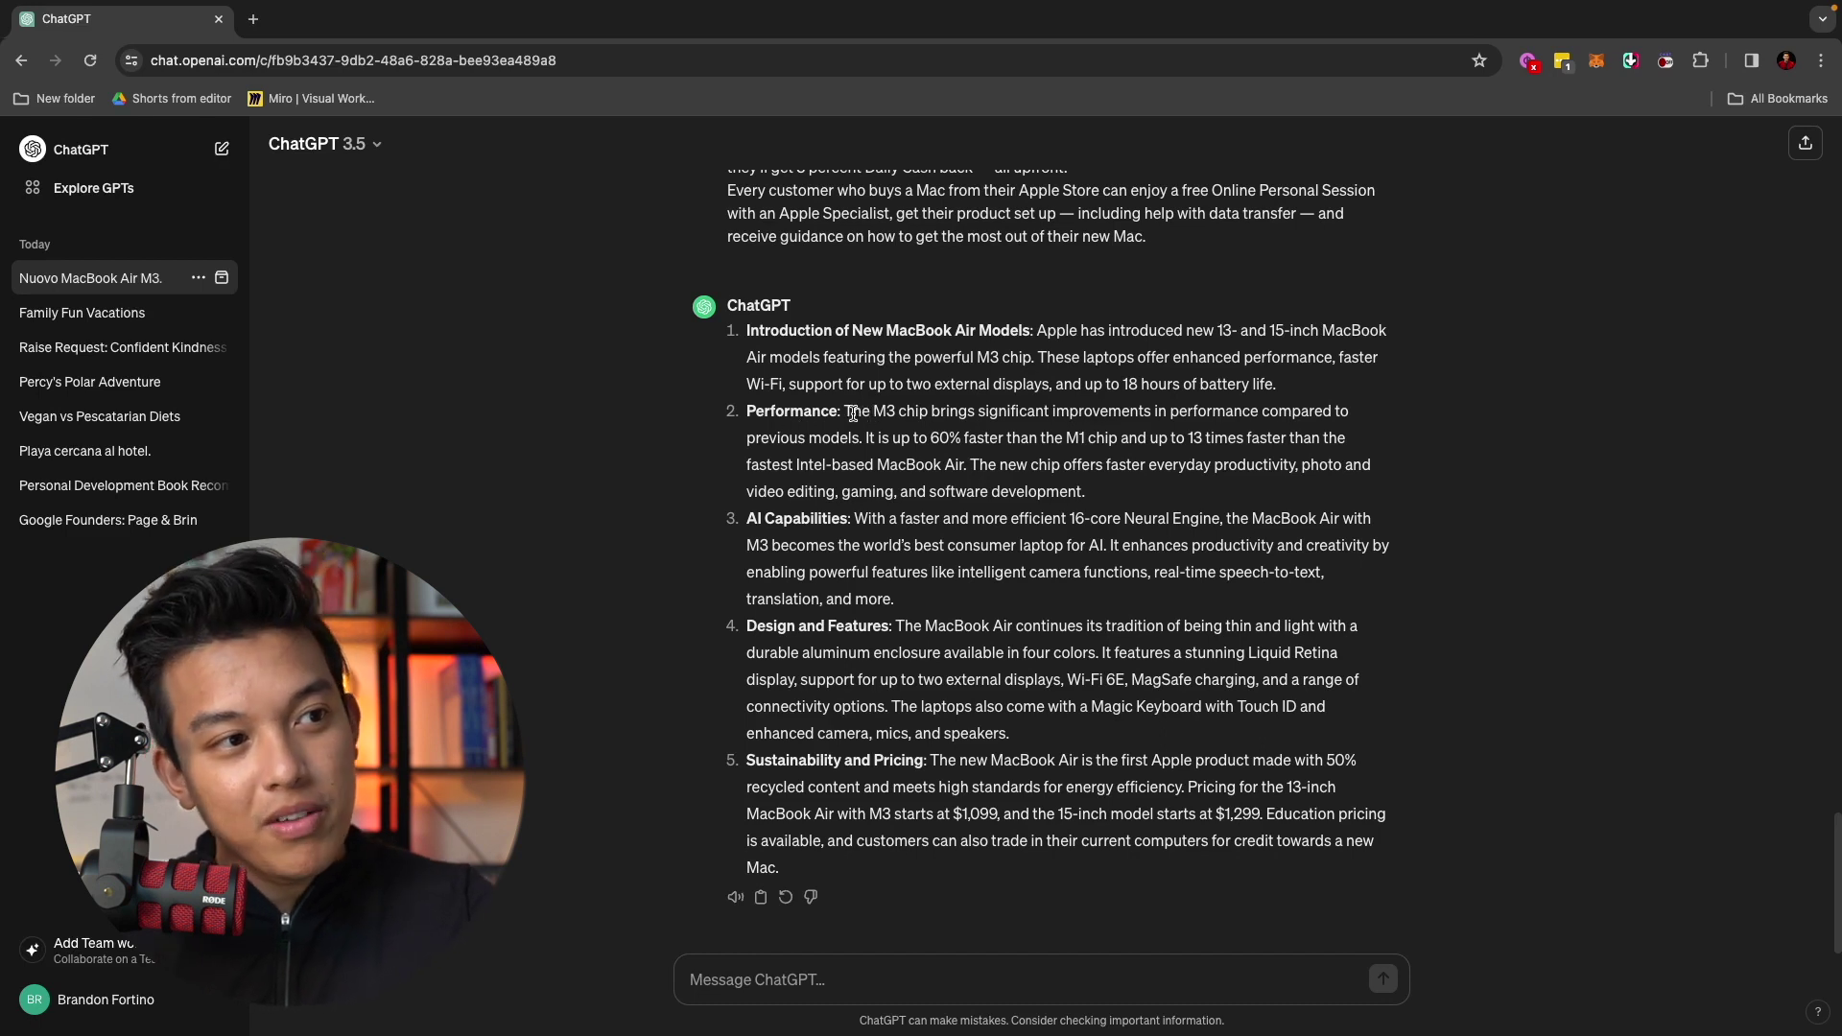
pyautogui.moveTo(853, 412); pyautogui.dragTo(1209, 497)
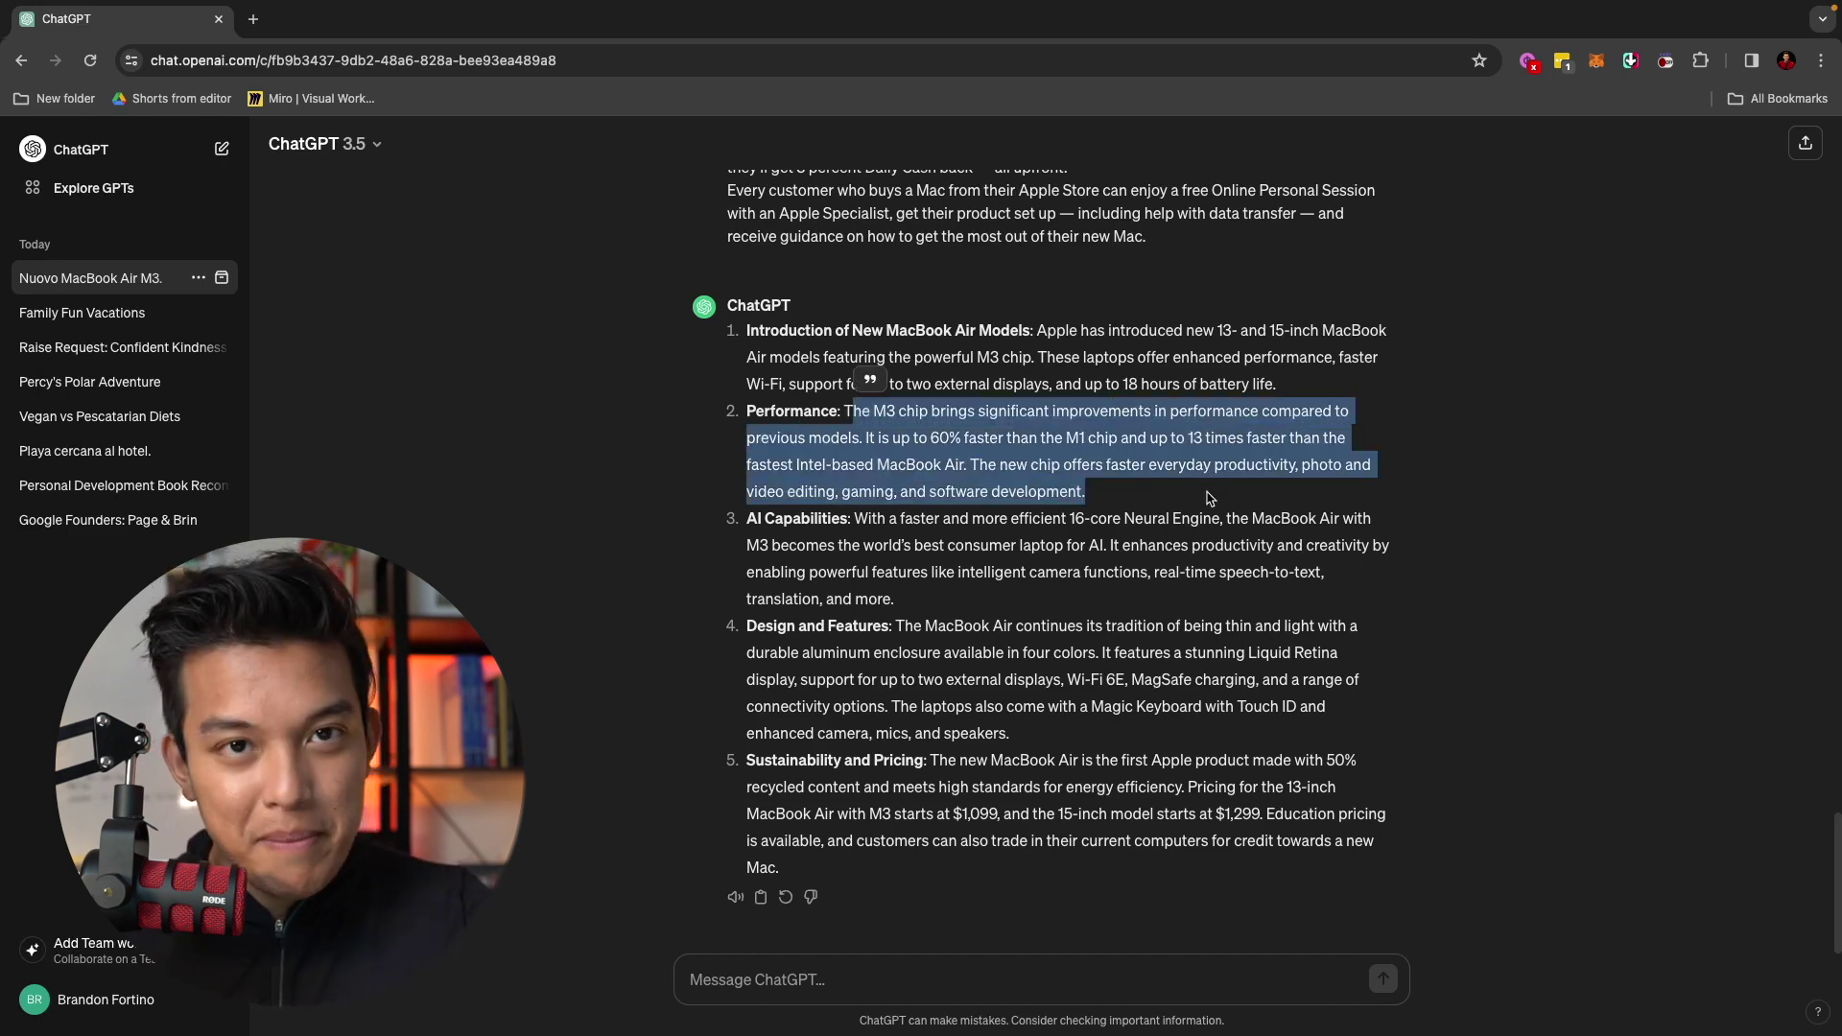
pyautogui.click(1208, 498)
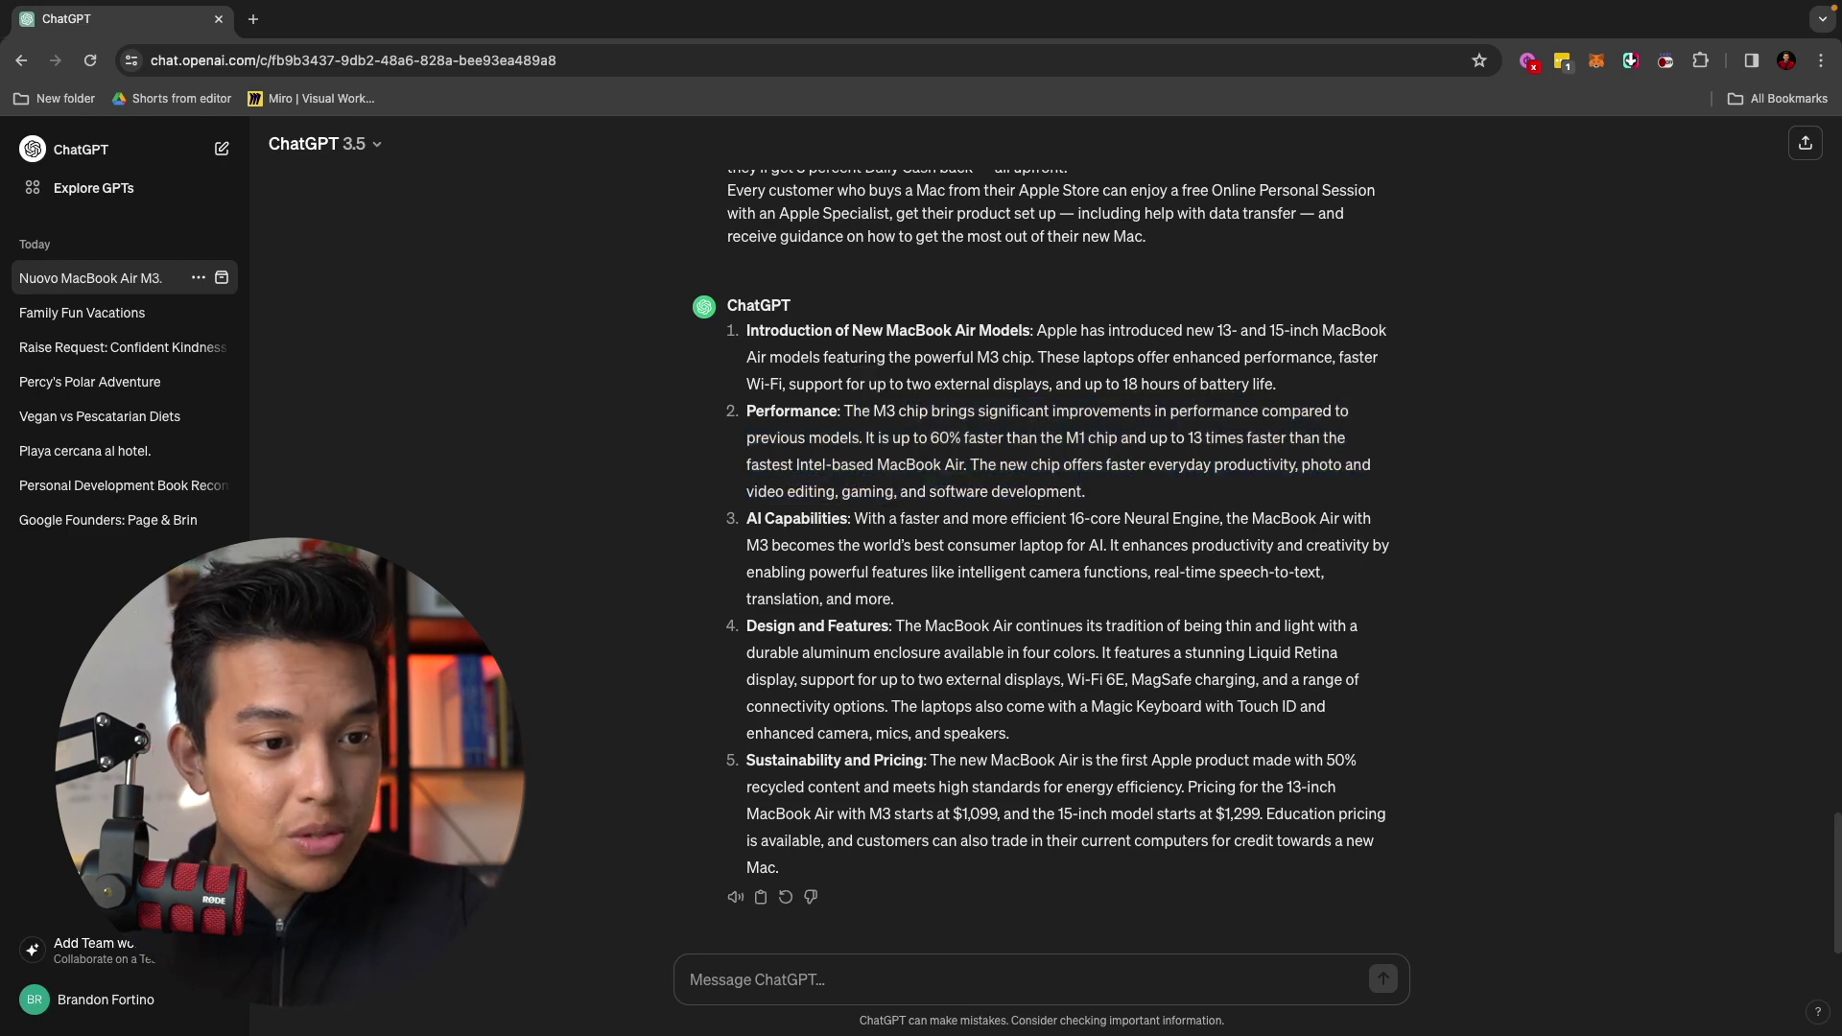
pyautogui.press('super+shift+o')
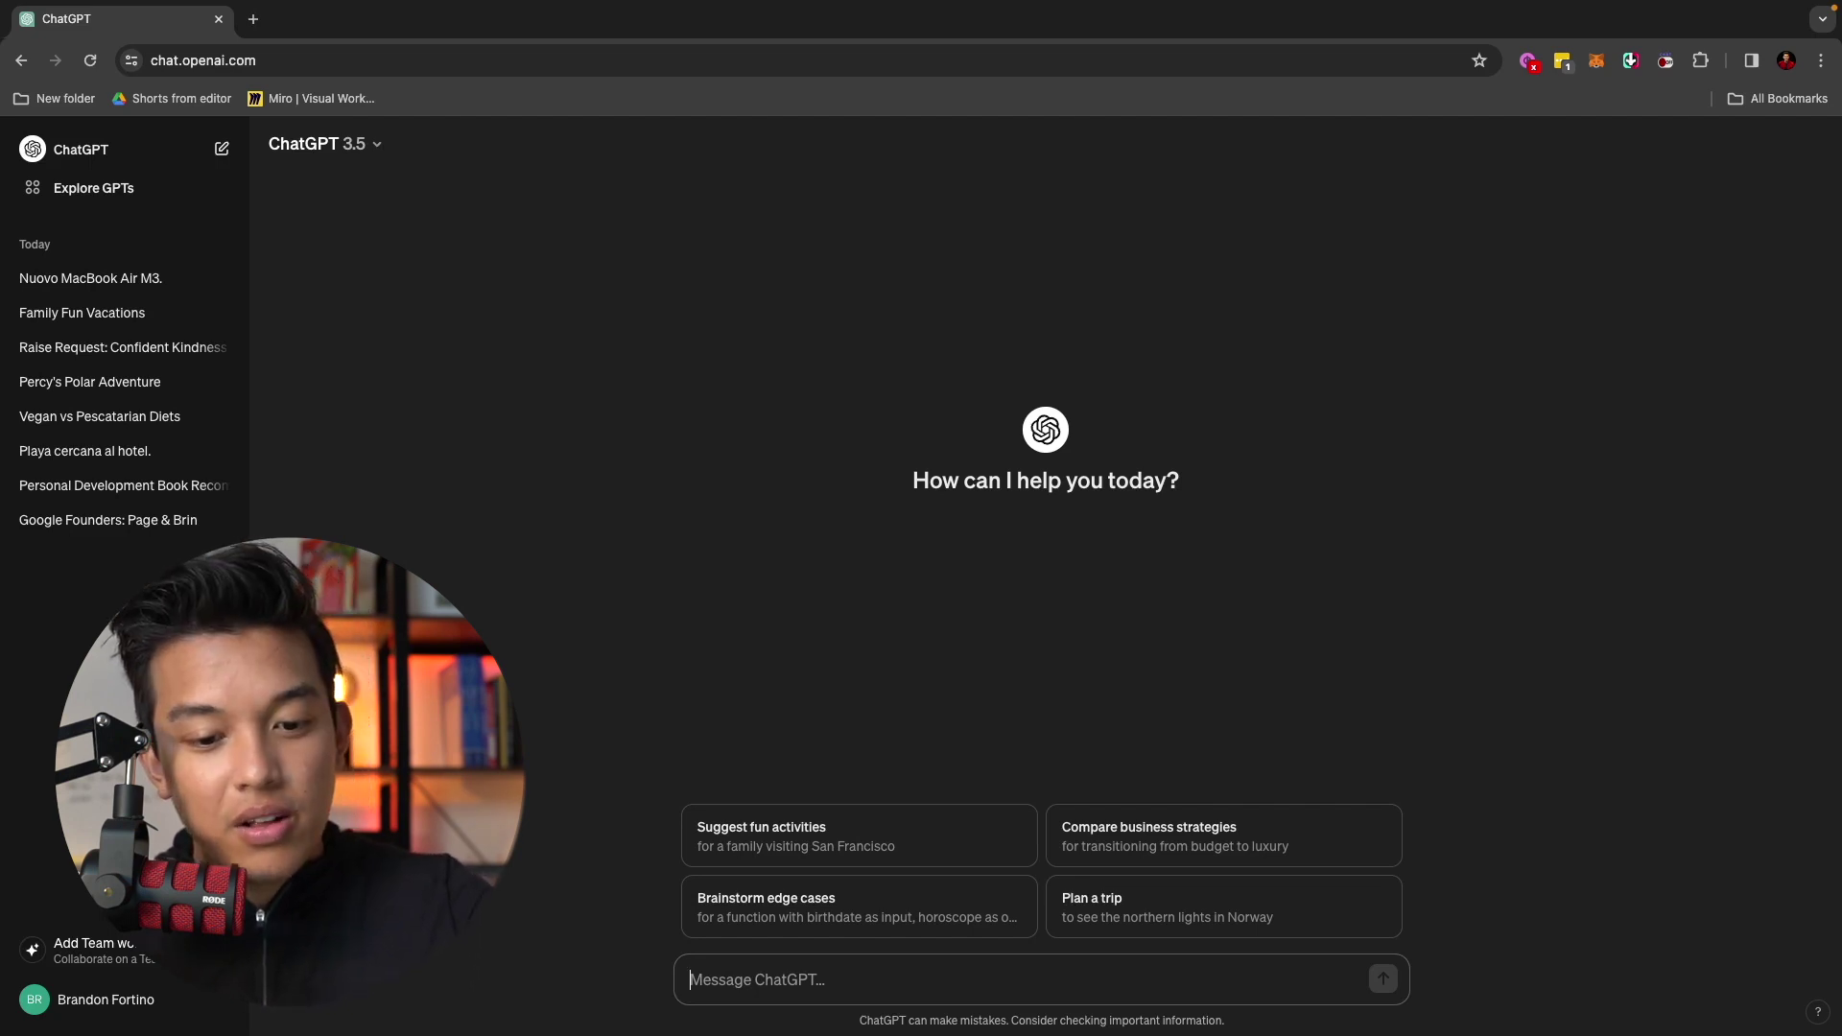
# Ask: 'I want to cook lasagna give me the ingredients I need to buy at the store.'
pyautogui.write('I want to cook lasagna give me the ingredients I need to buy at the stor')
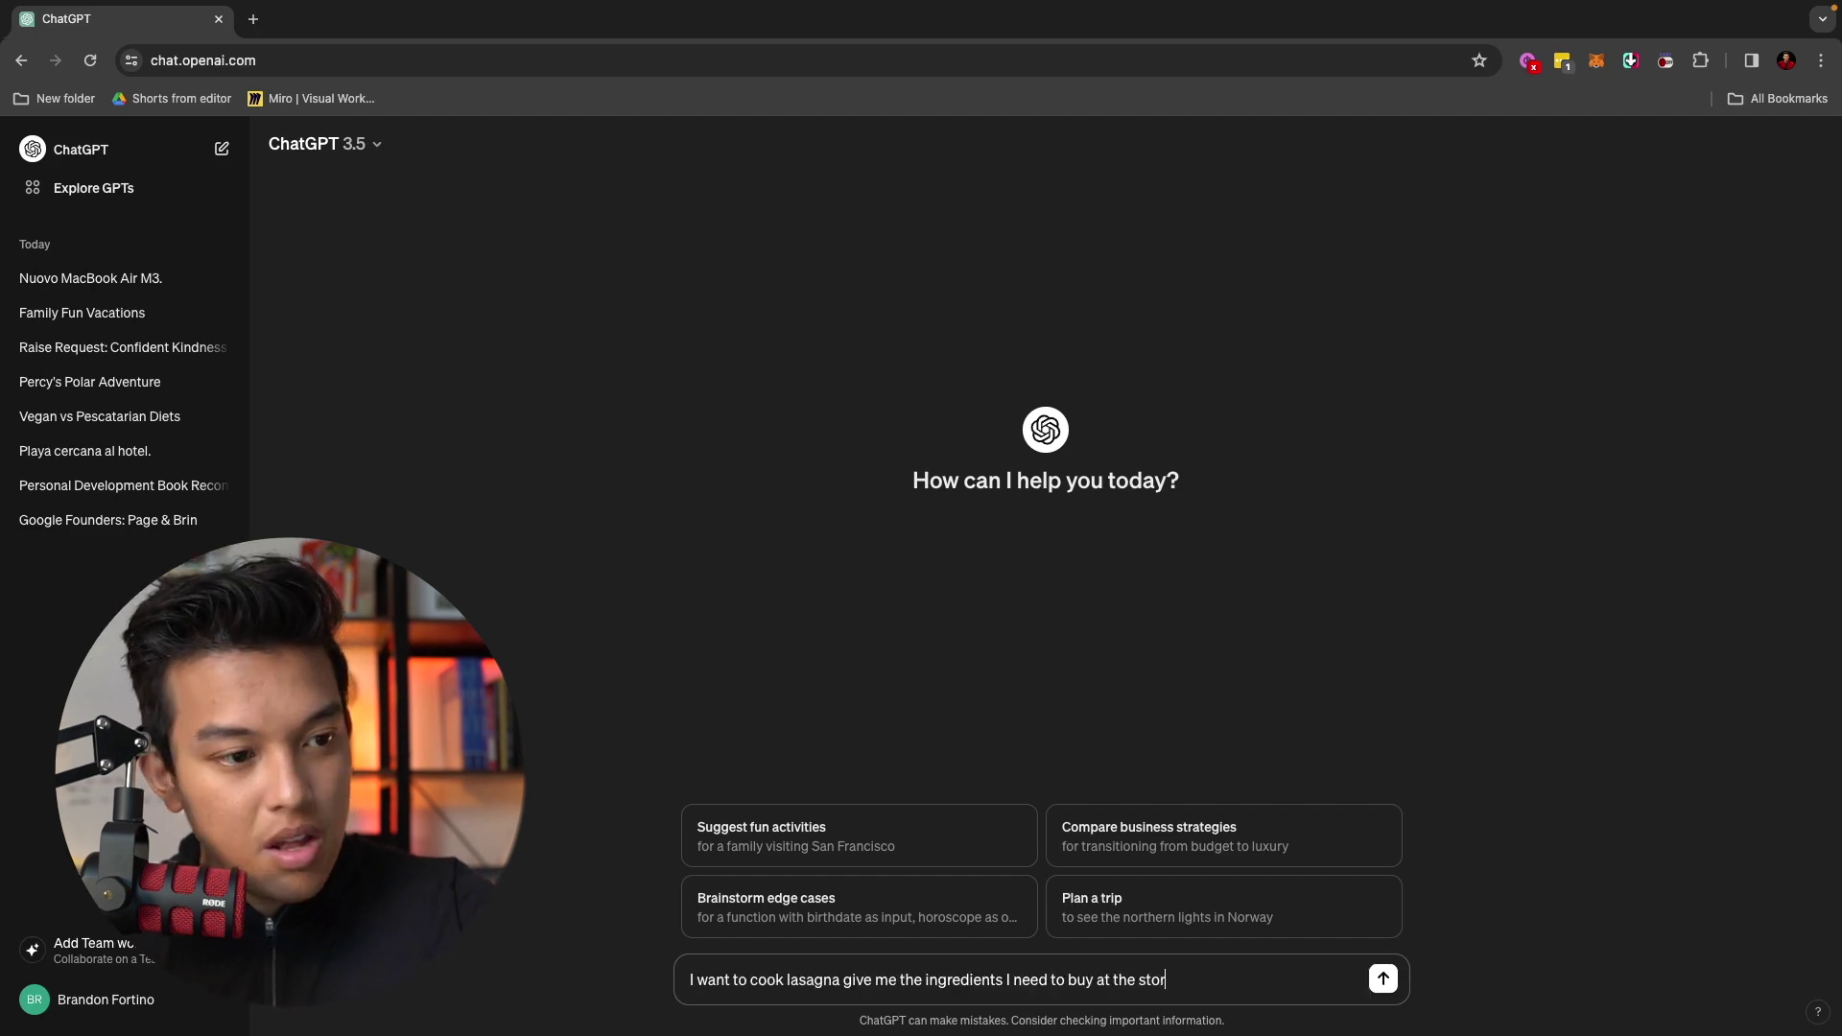
pyautogui.write('e.')
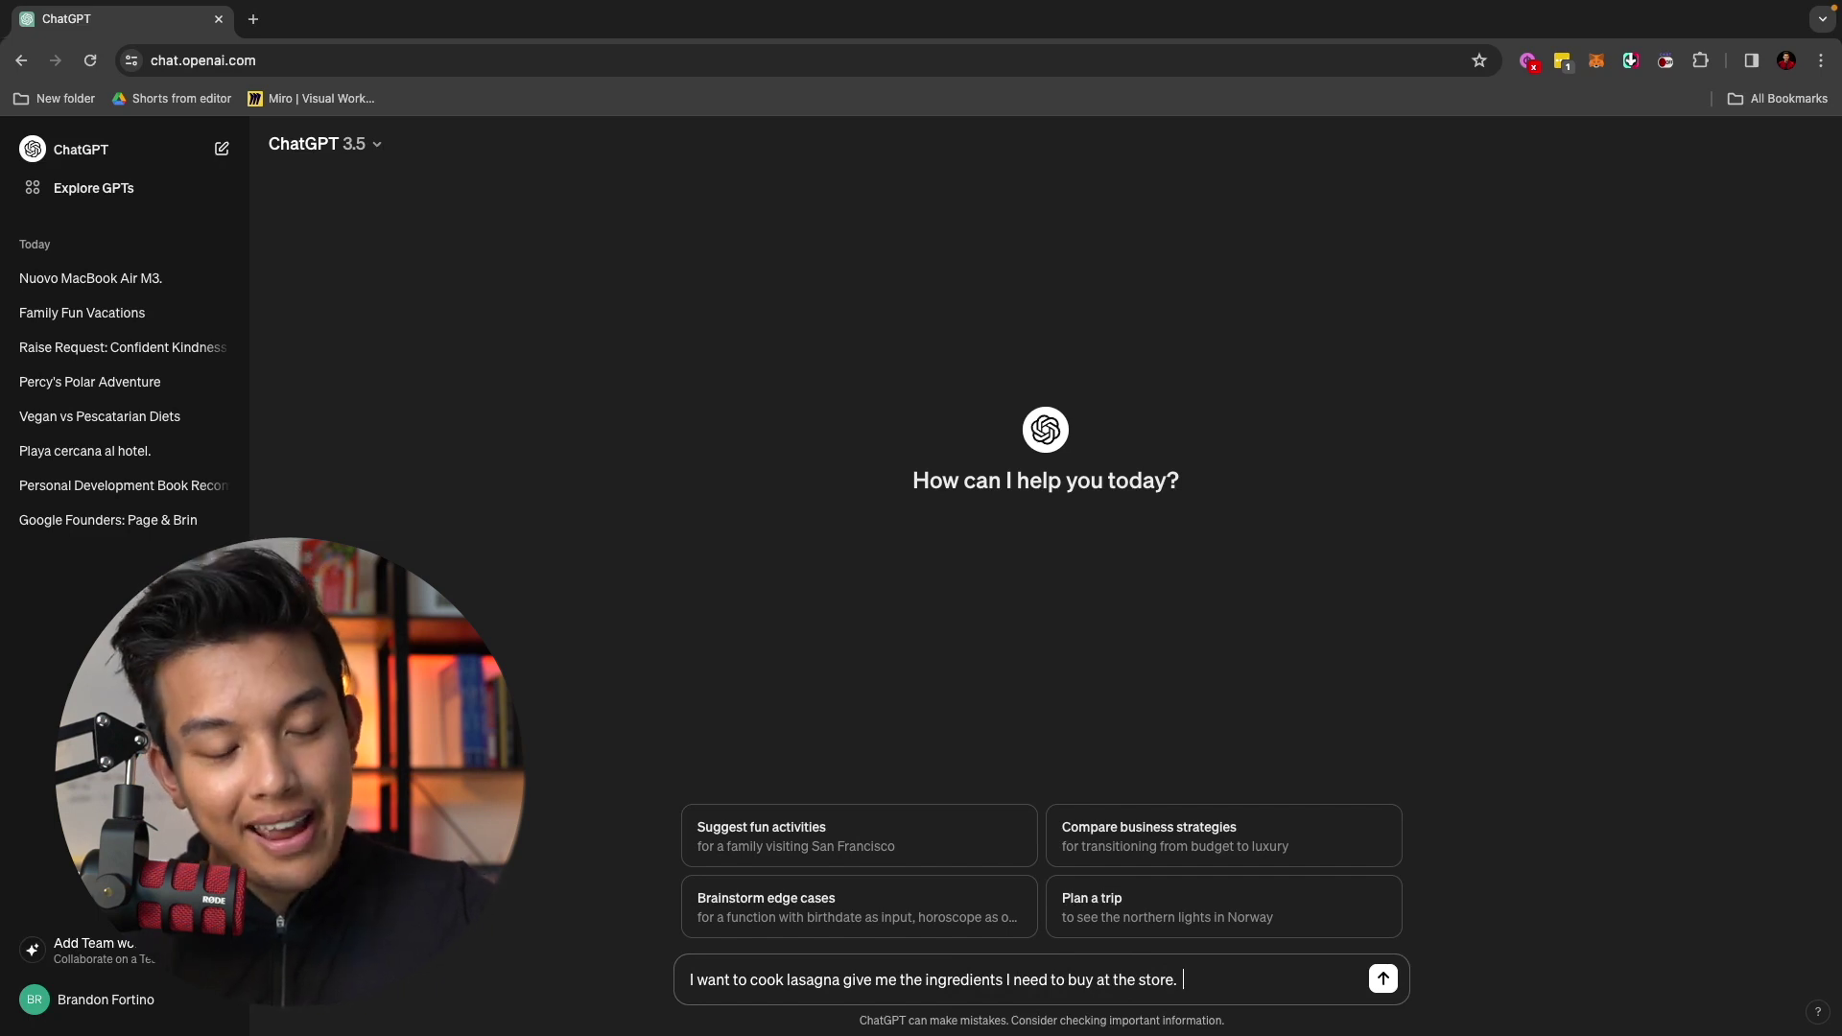
pyautogui.press('Return')
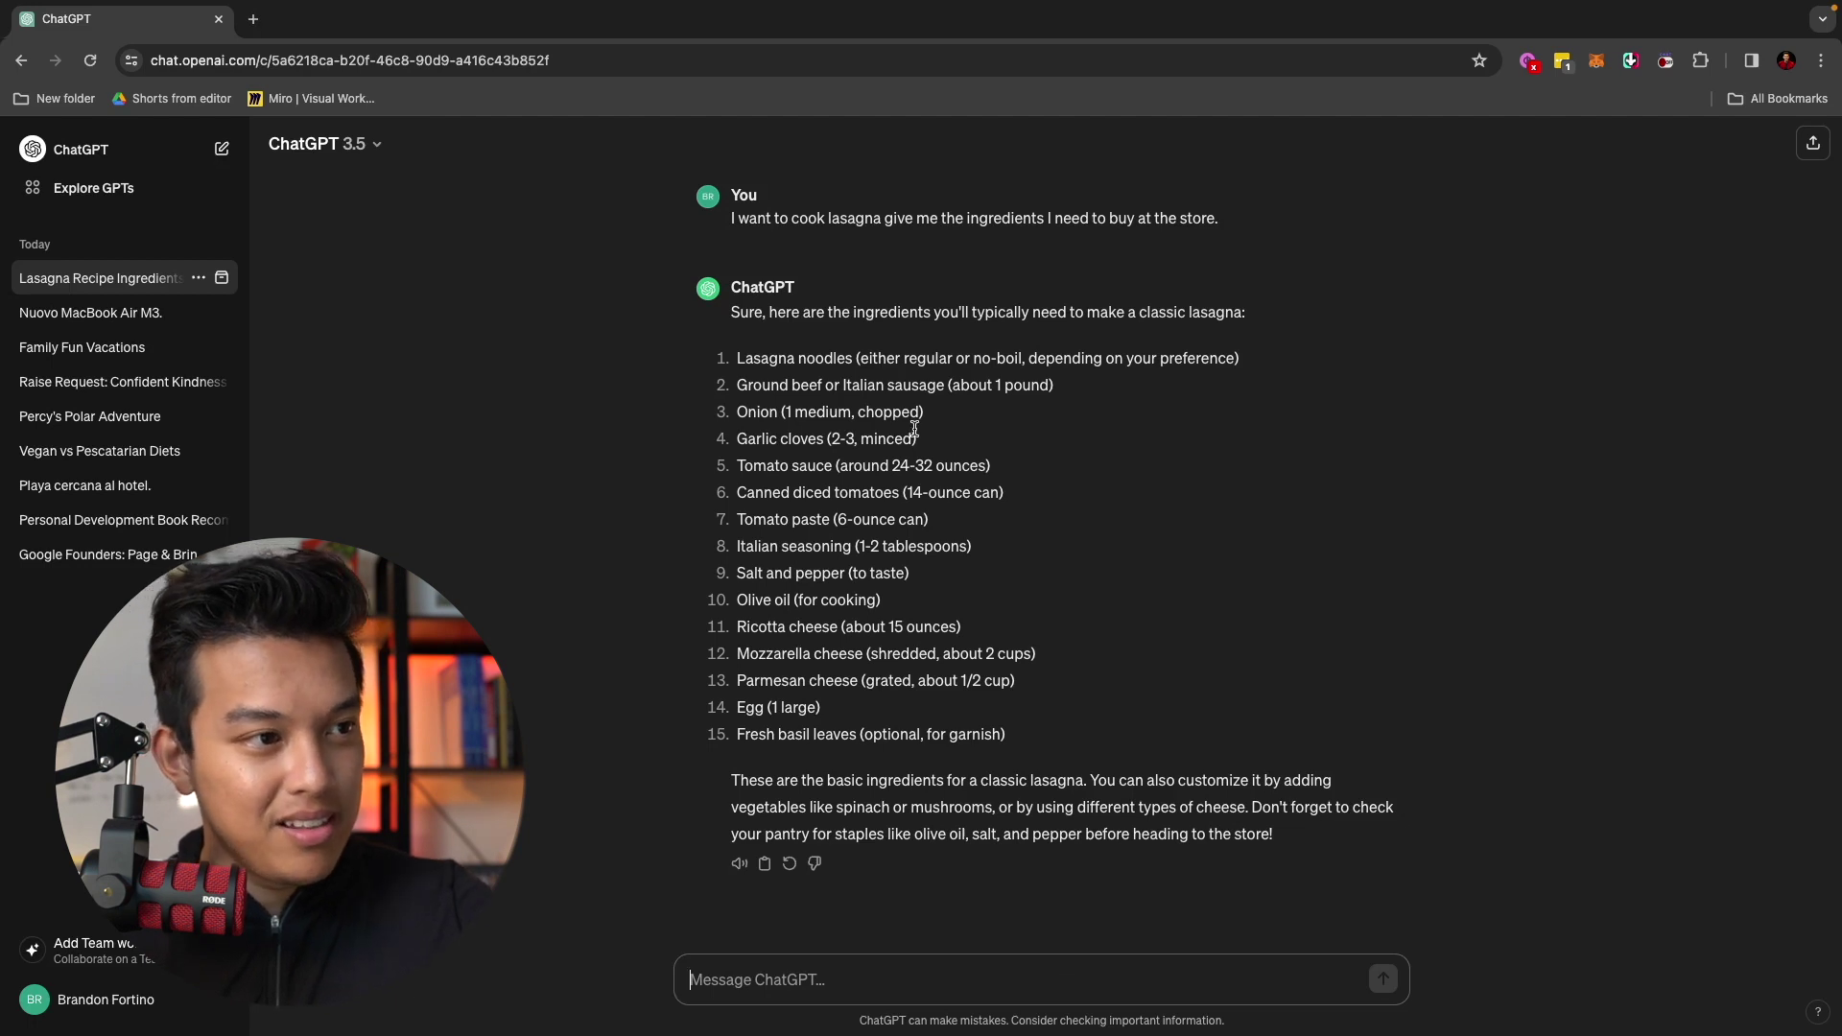
# Tell ChatGPT the store doesn't have tomato paste and ricotta cheese
pyautogui.moveTo(933, 528); pyautogui.dragTo(703, 529)
pyautogui.click(938, 980)
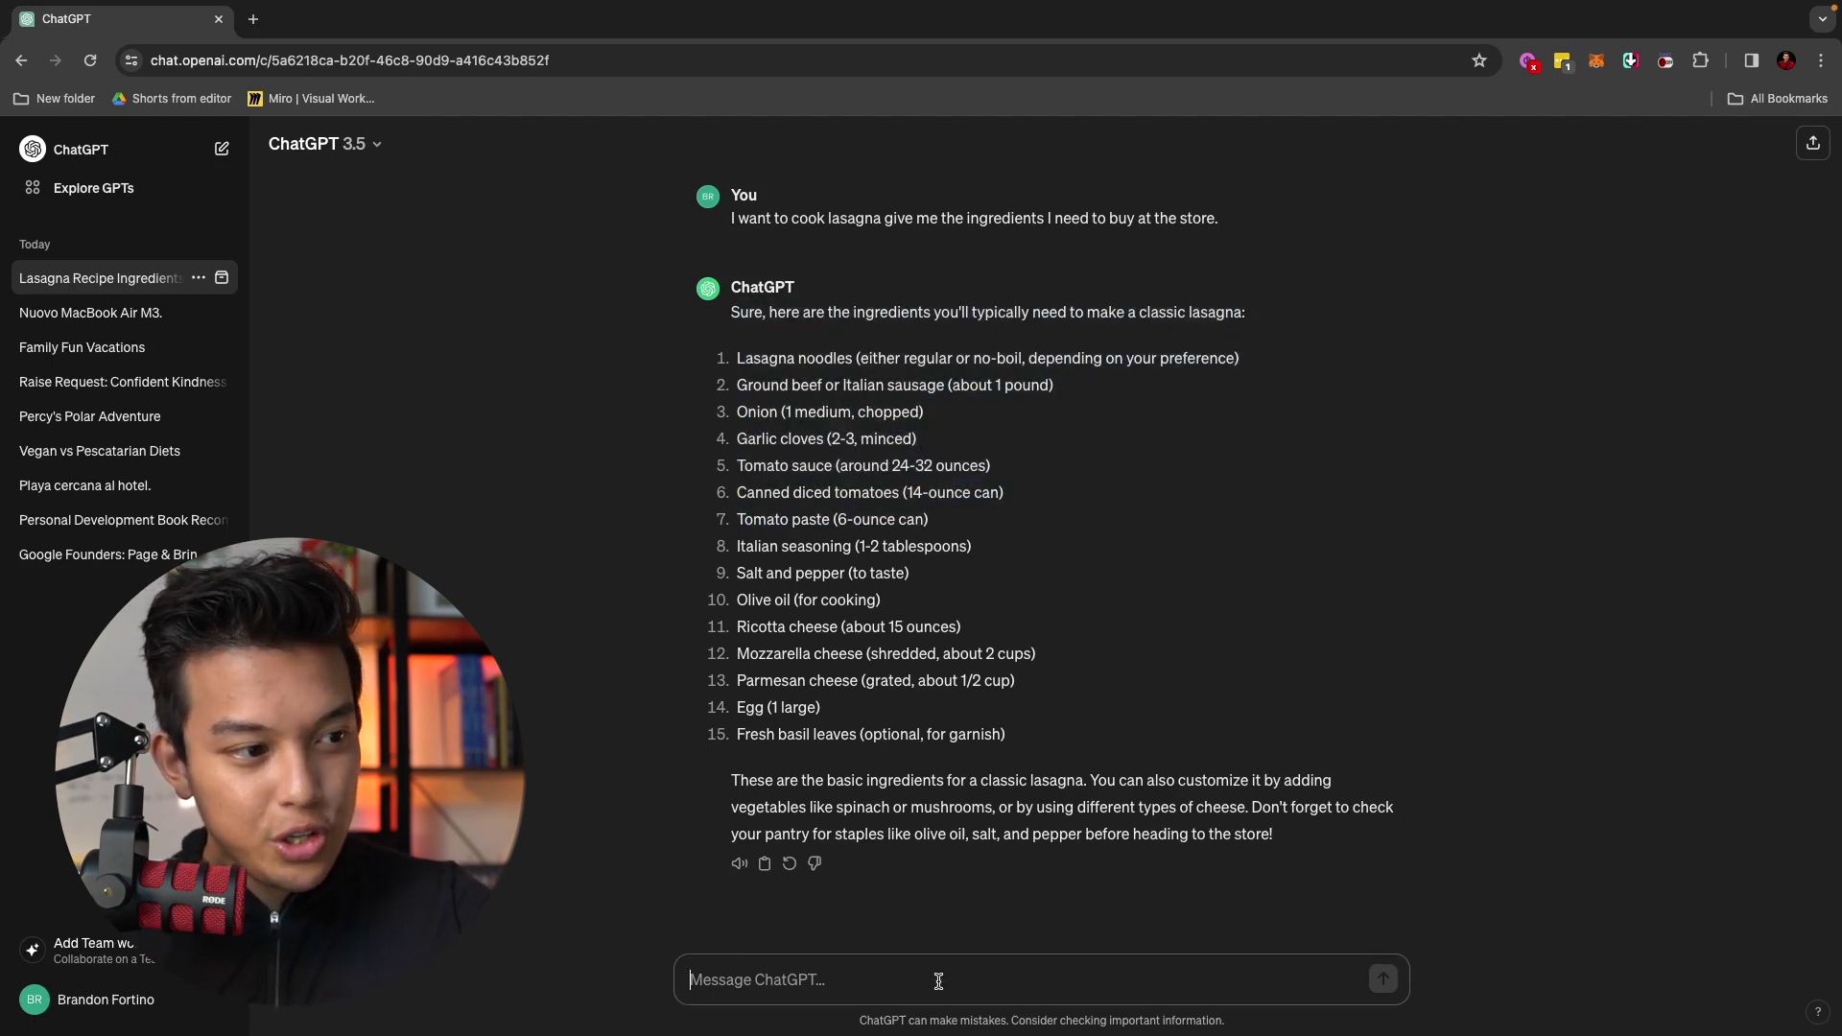
pyautogui.write("They don't")
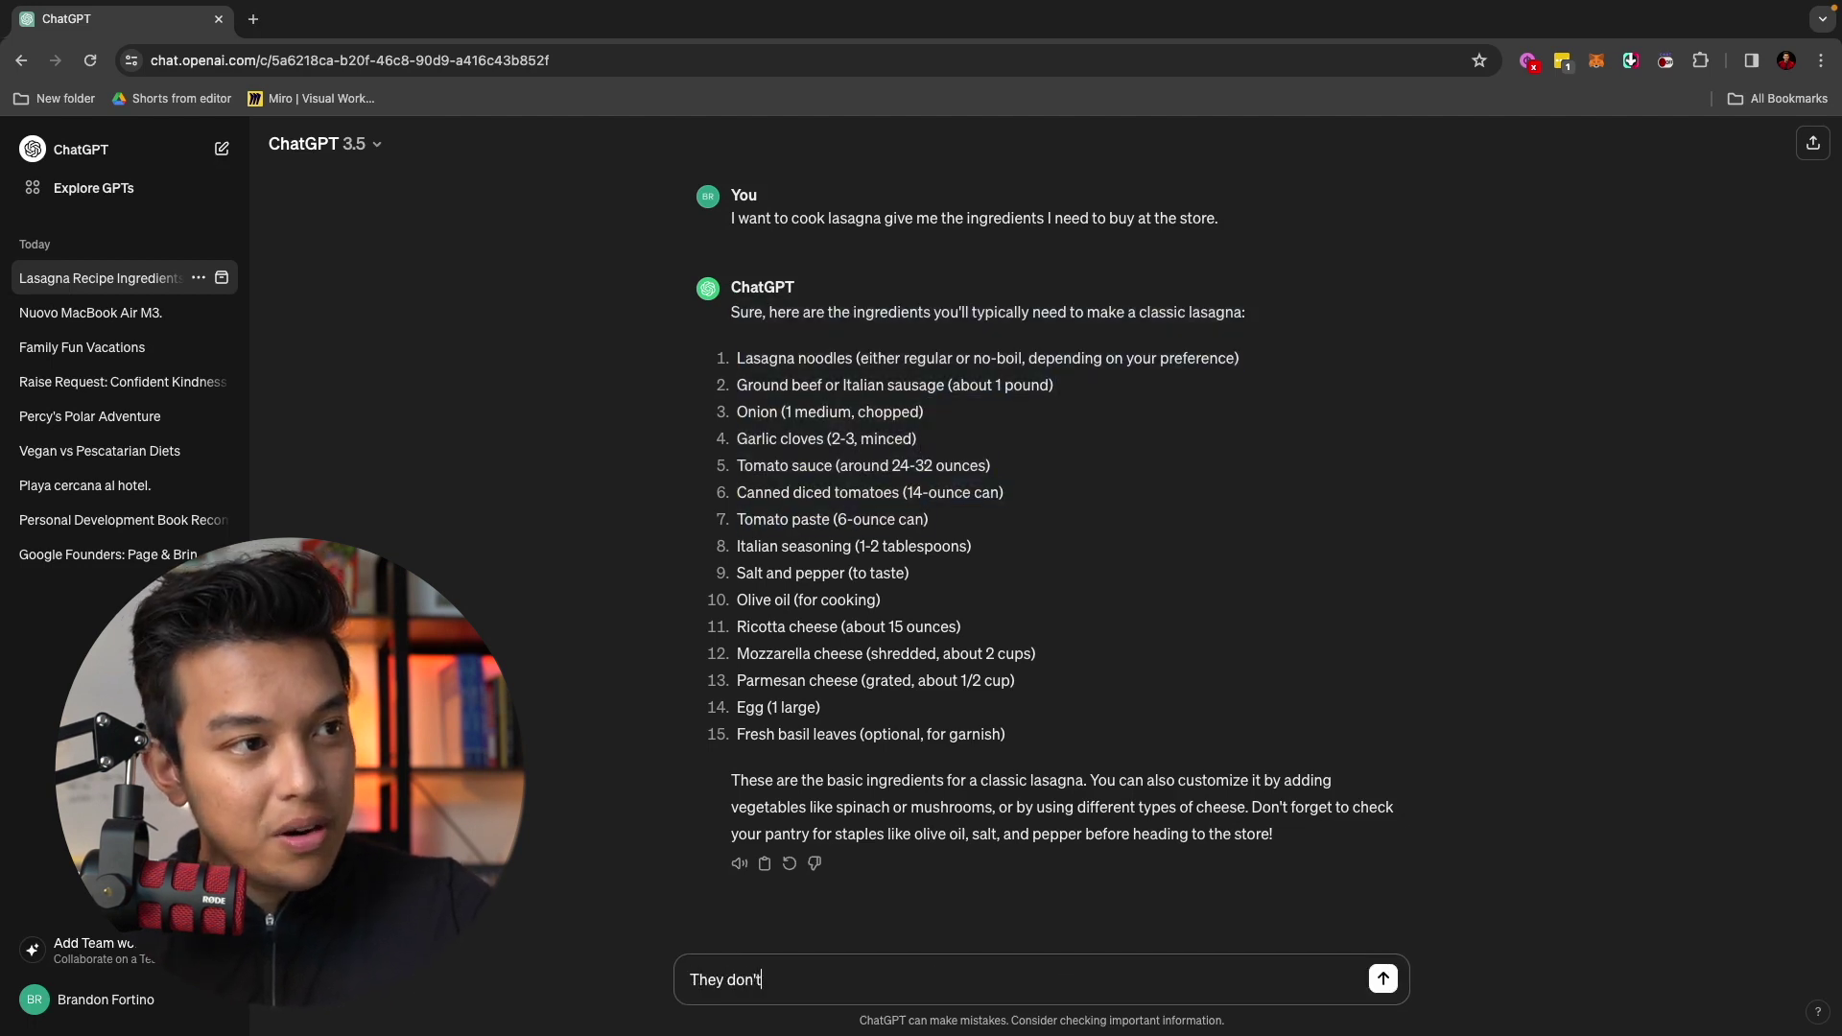
pyautogui.write(' have tm')
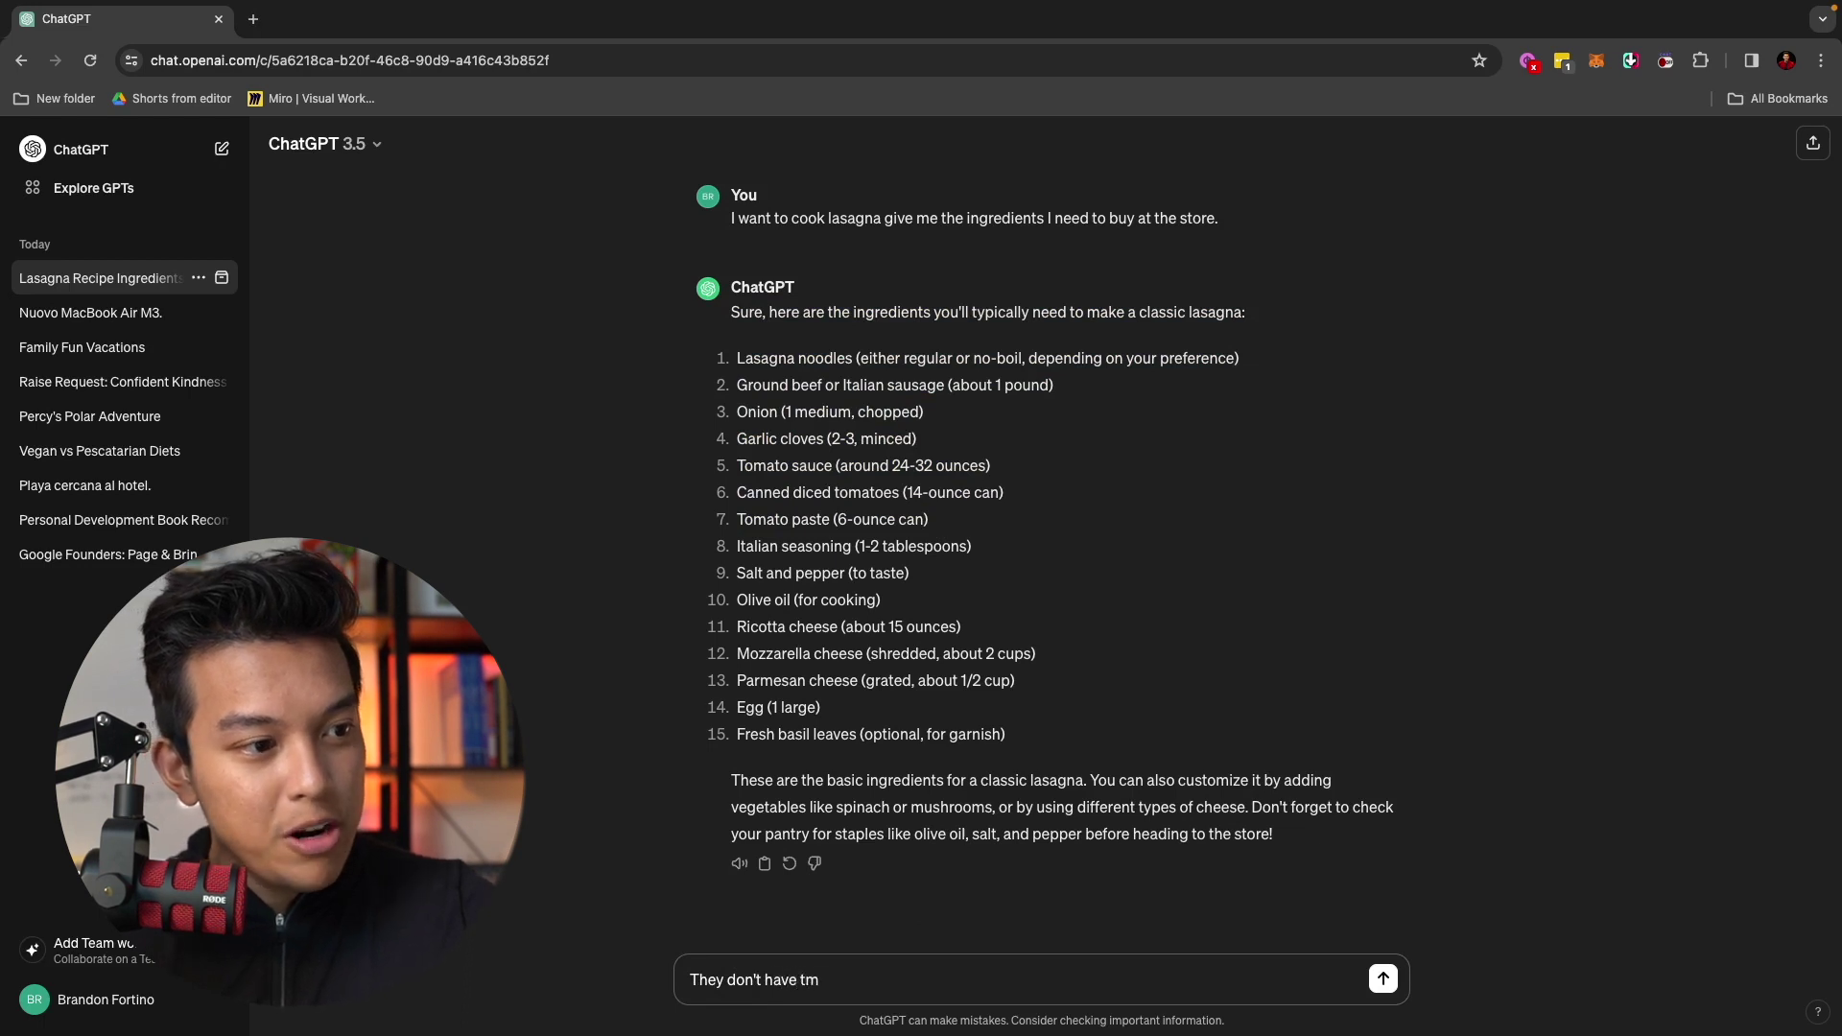
pyautogui.press('BackSpace')
pyautogui.write('omato paste a')
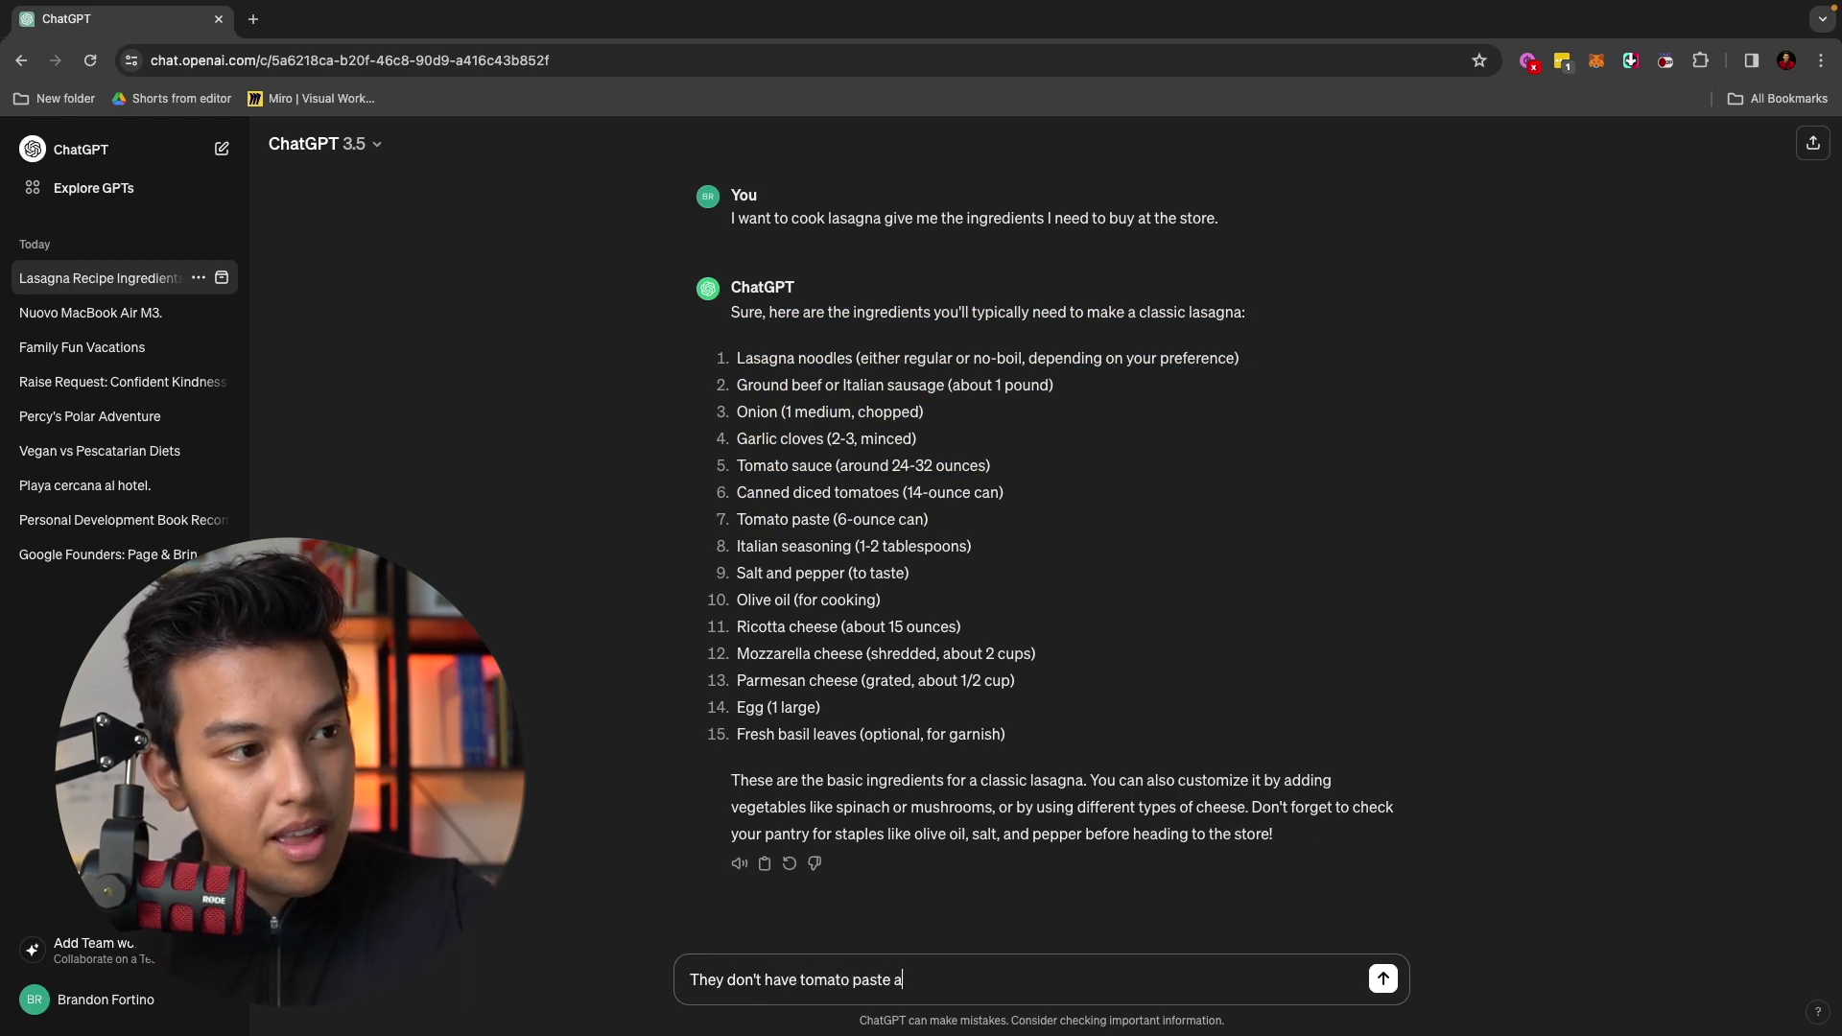
pyautogui.write('nd ricotta cheese')
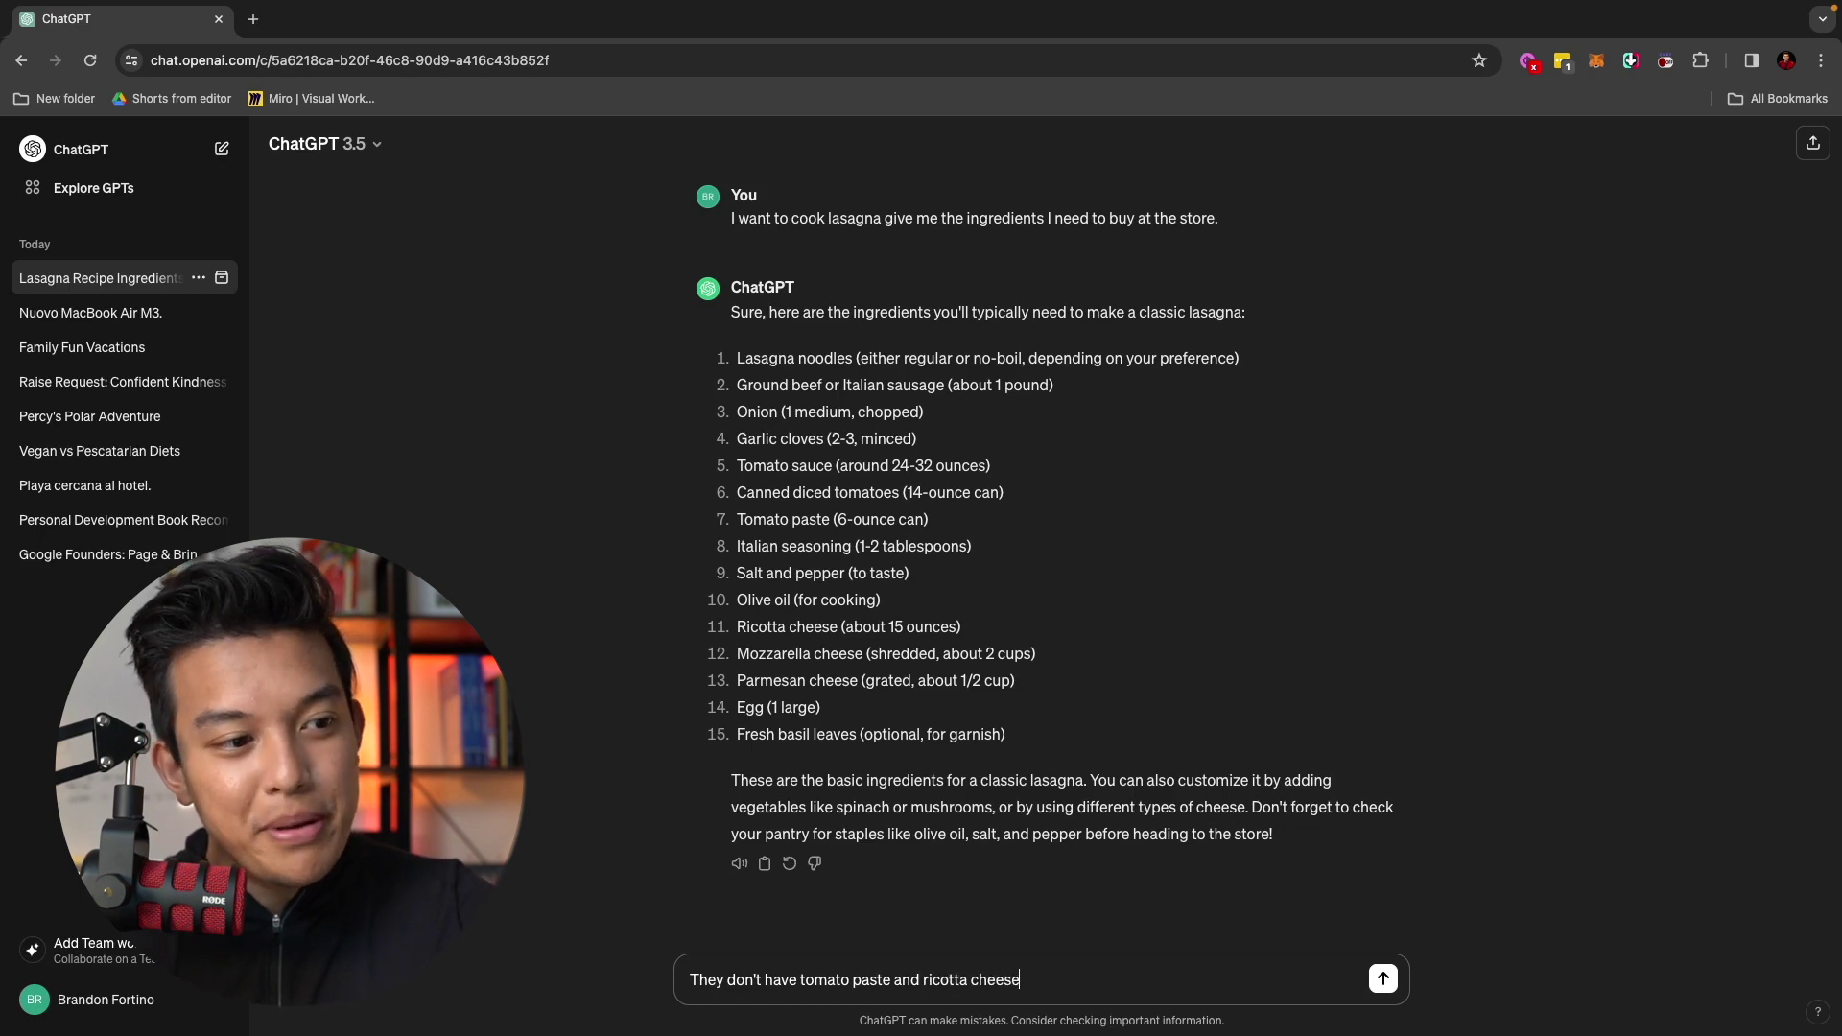
pyautogui.press('Return')
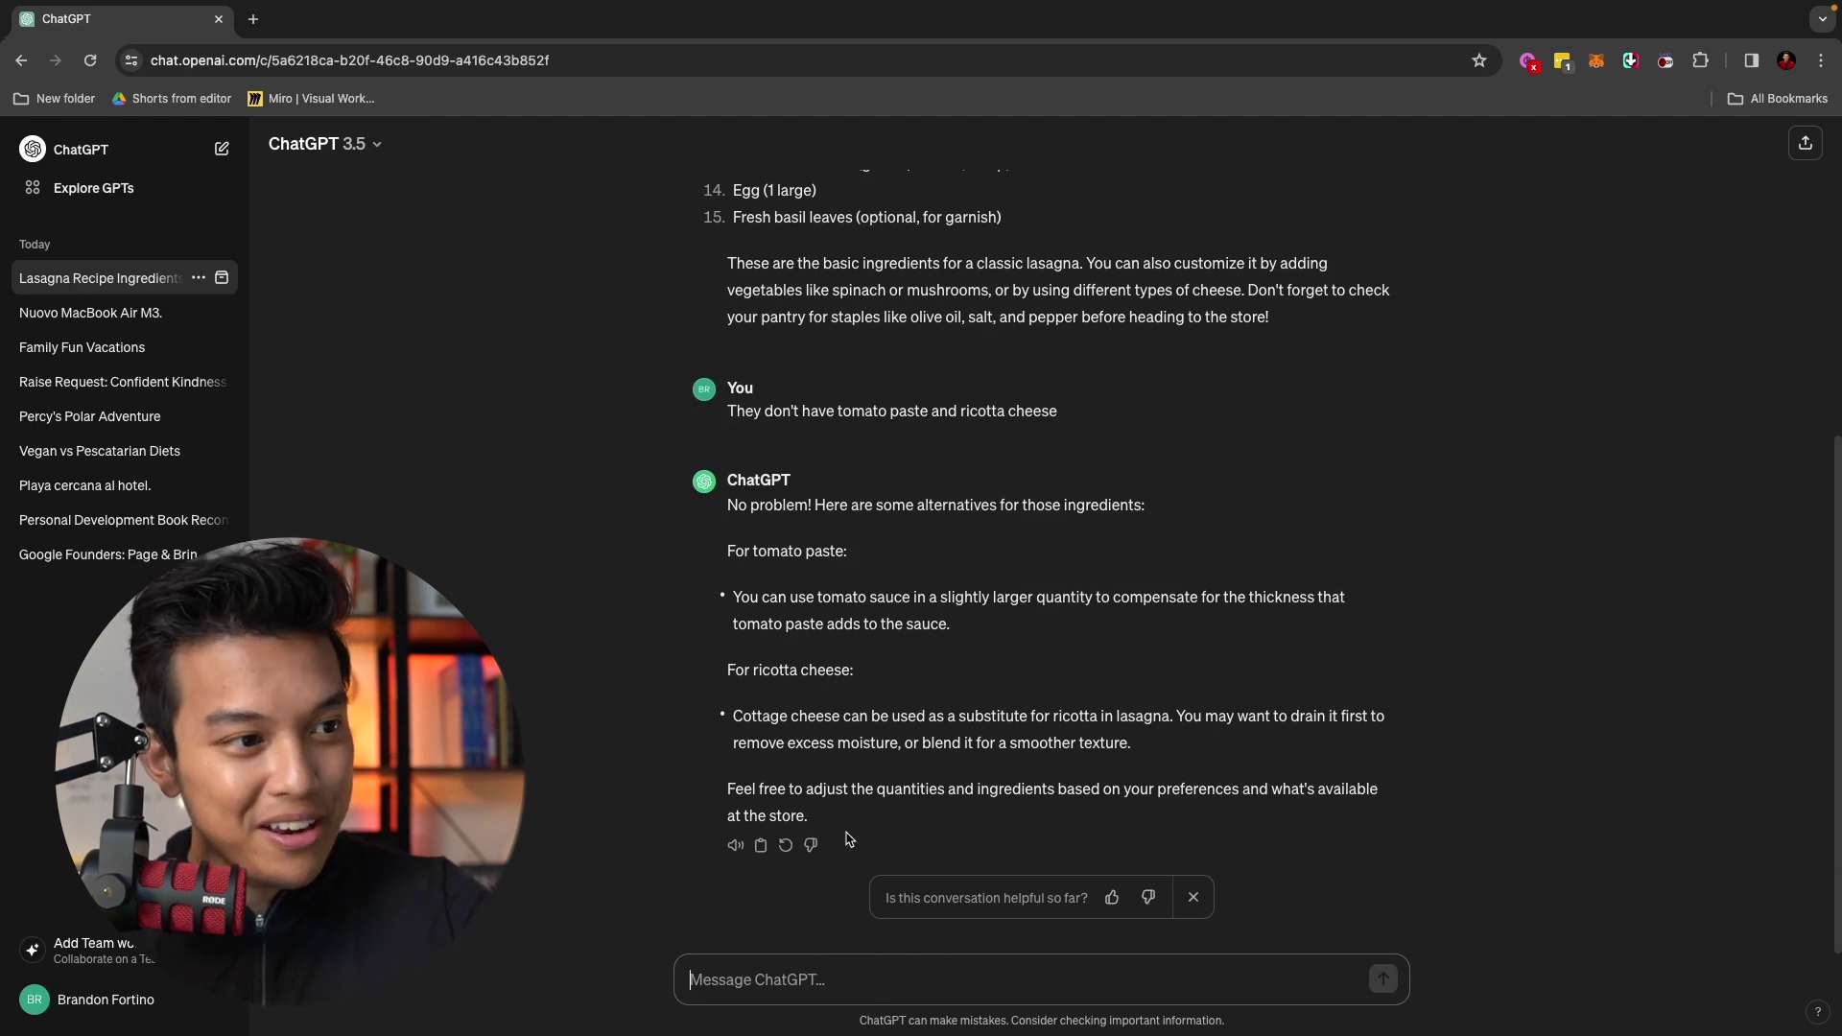
# Ask how to make the lasagna vegan-friendly for a vegan guest, and review the beef and tofu-ricotta swaps
pyautogui.click(840, 988)
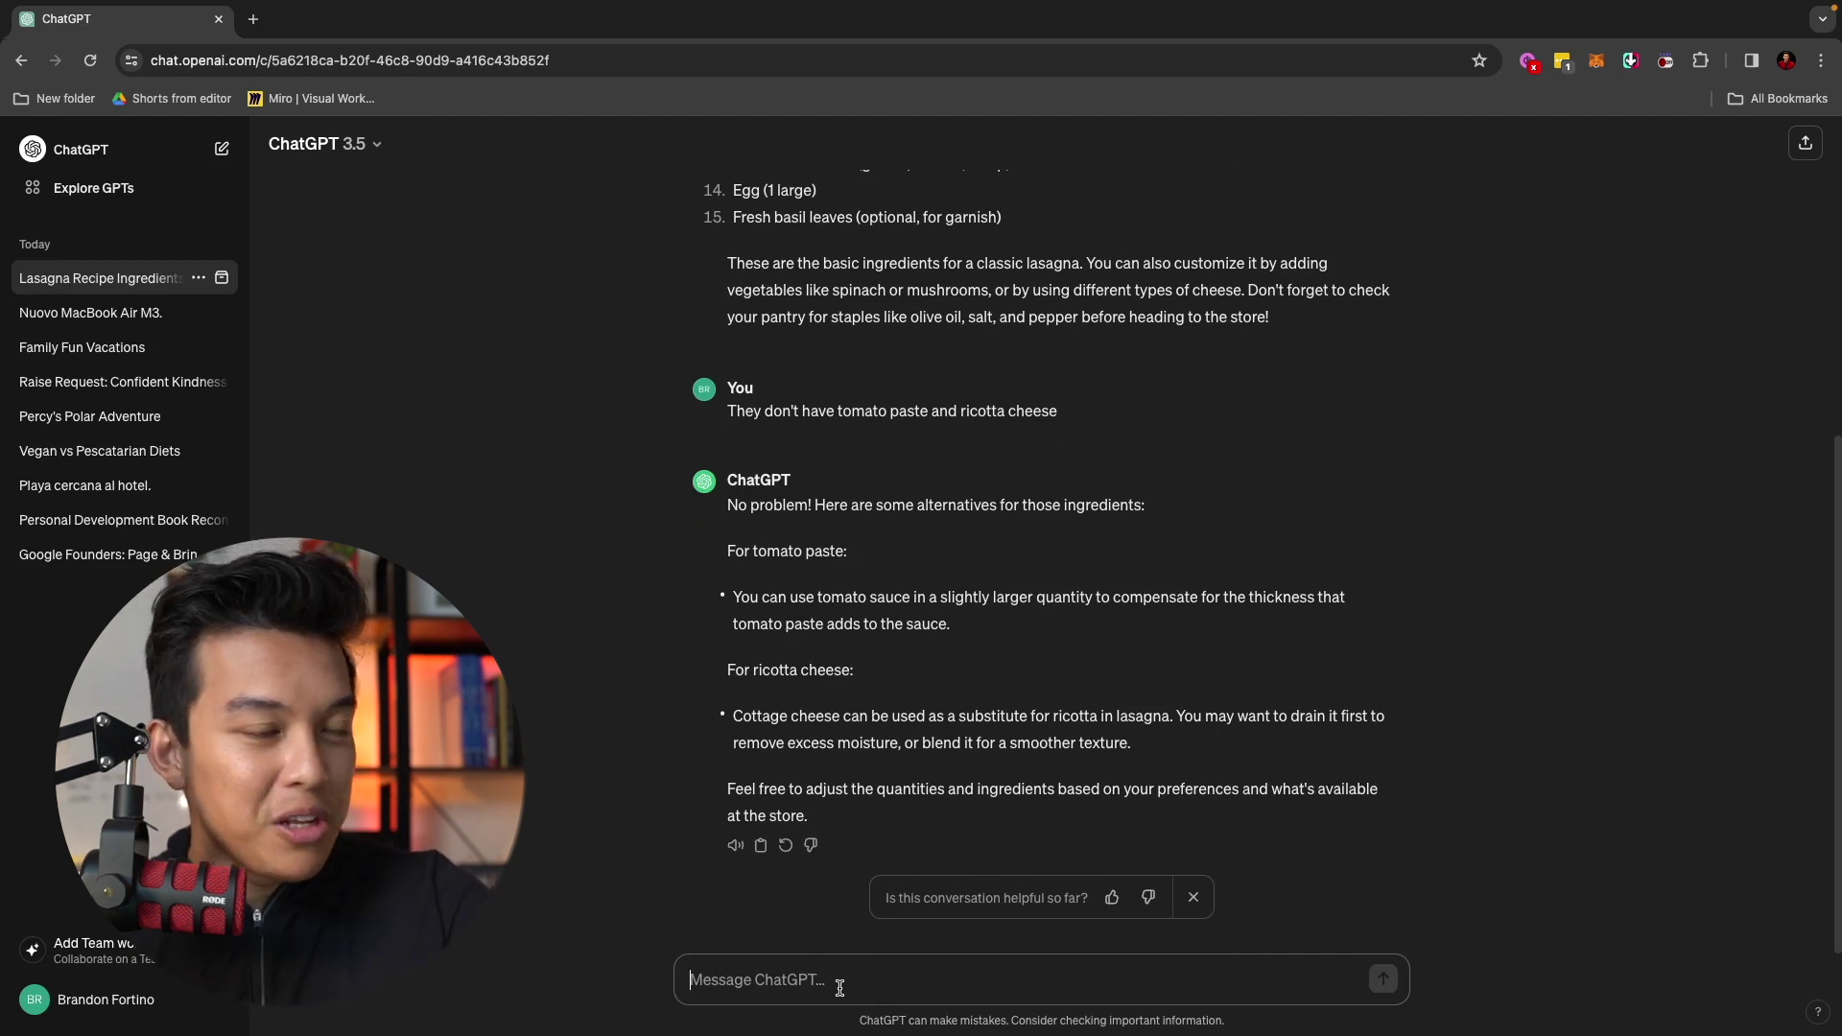
pyautogui.write('I for')
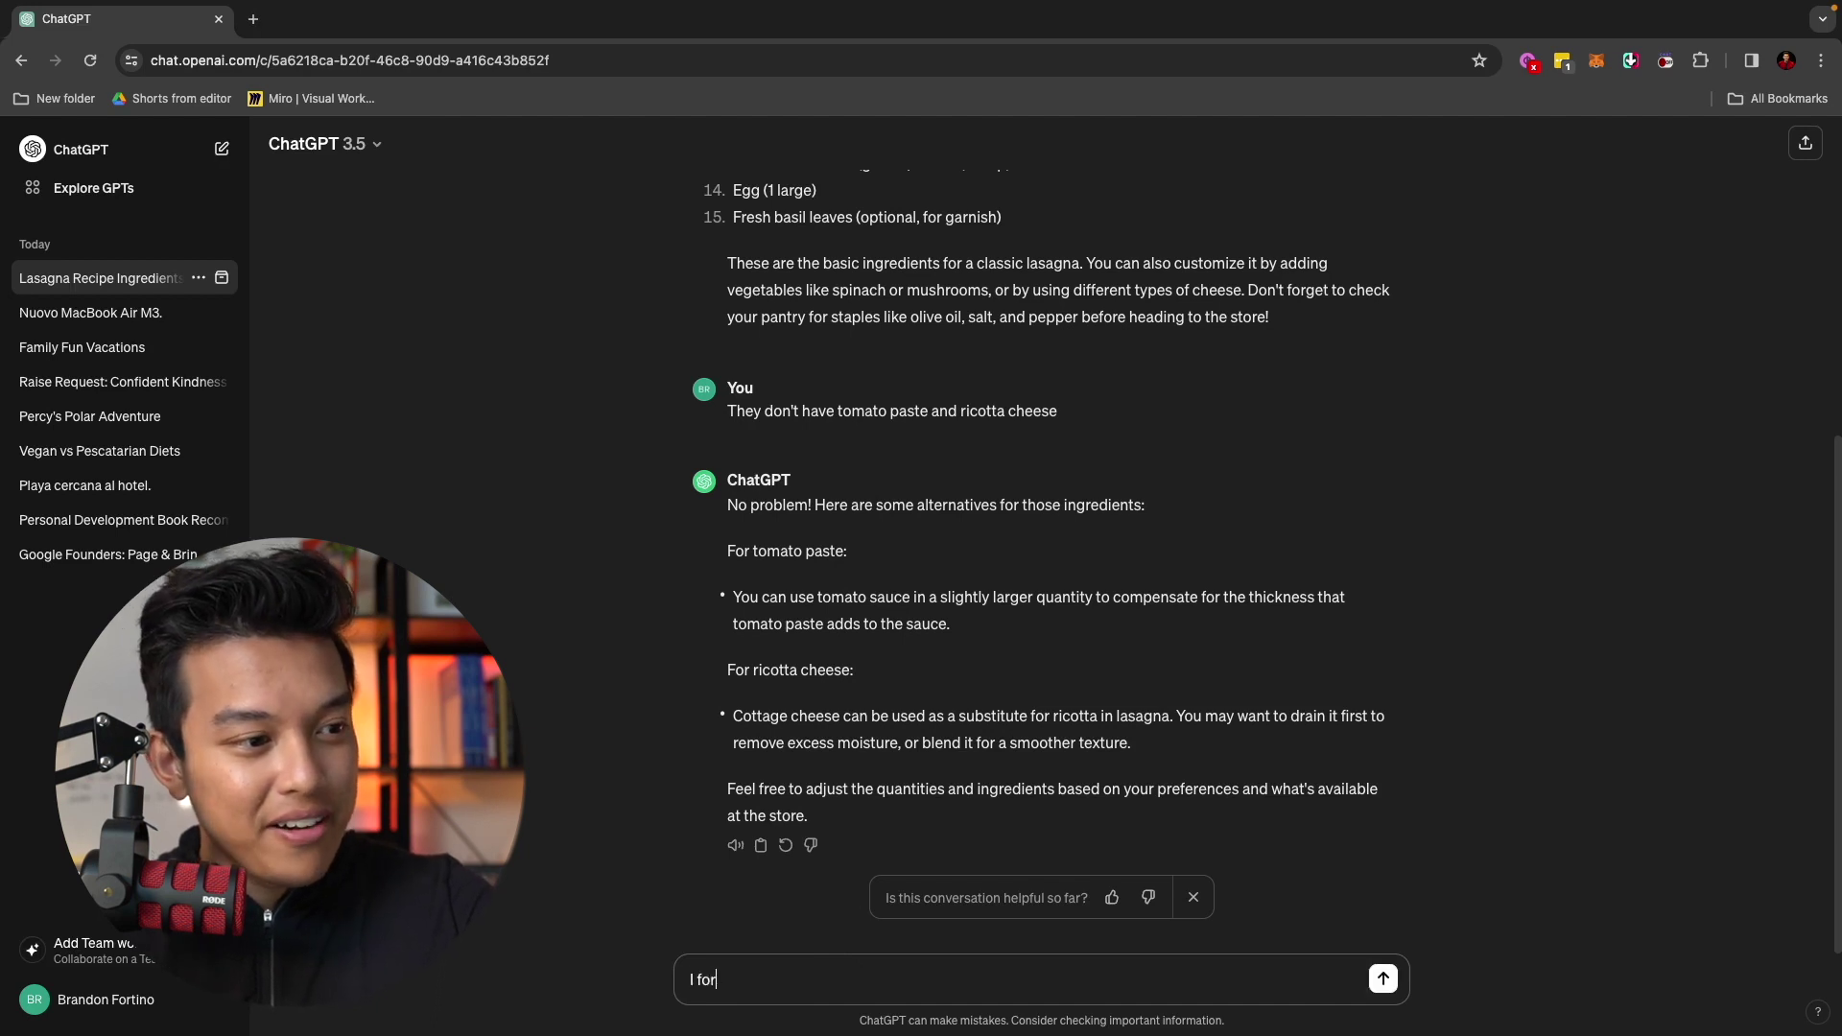
pyautogui.write('got that my gues')
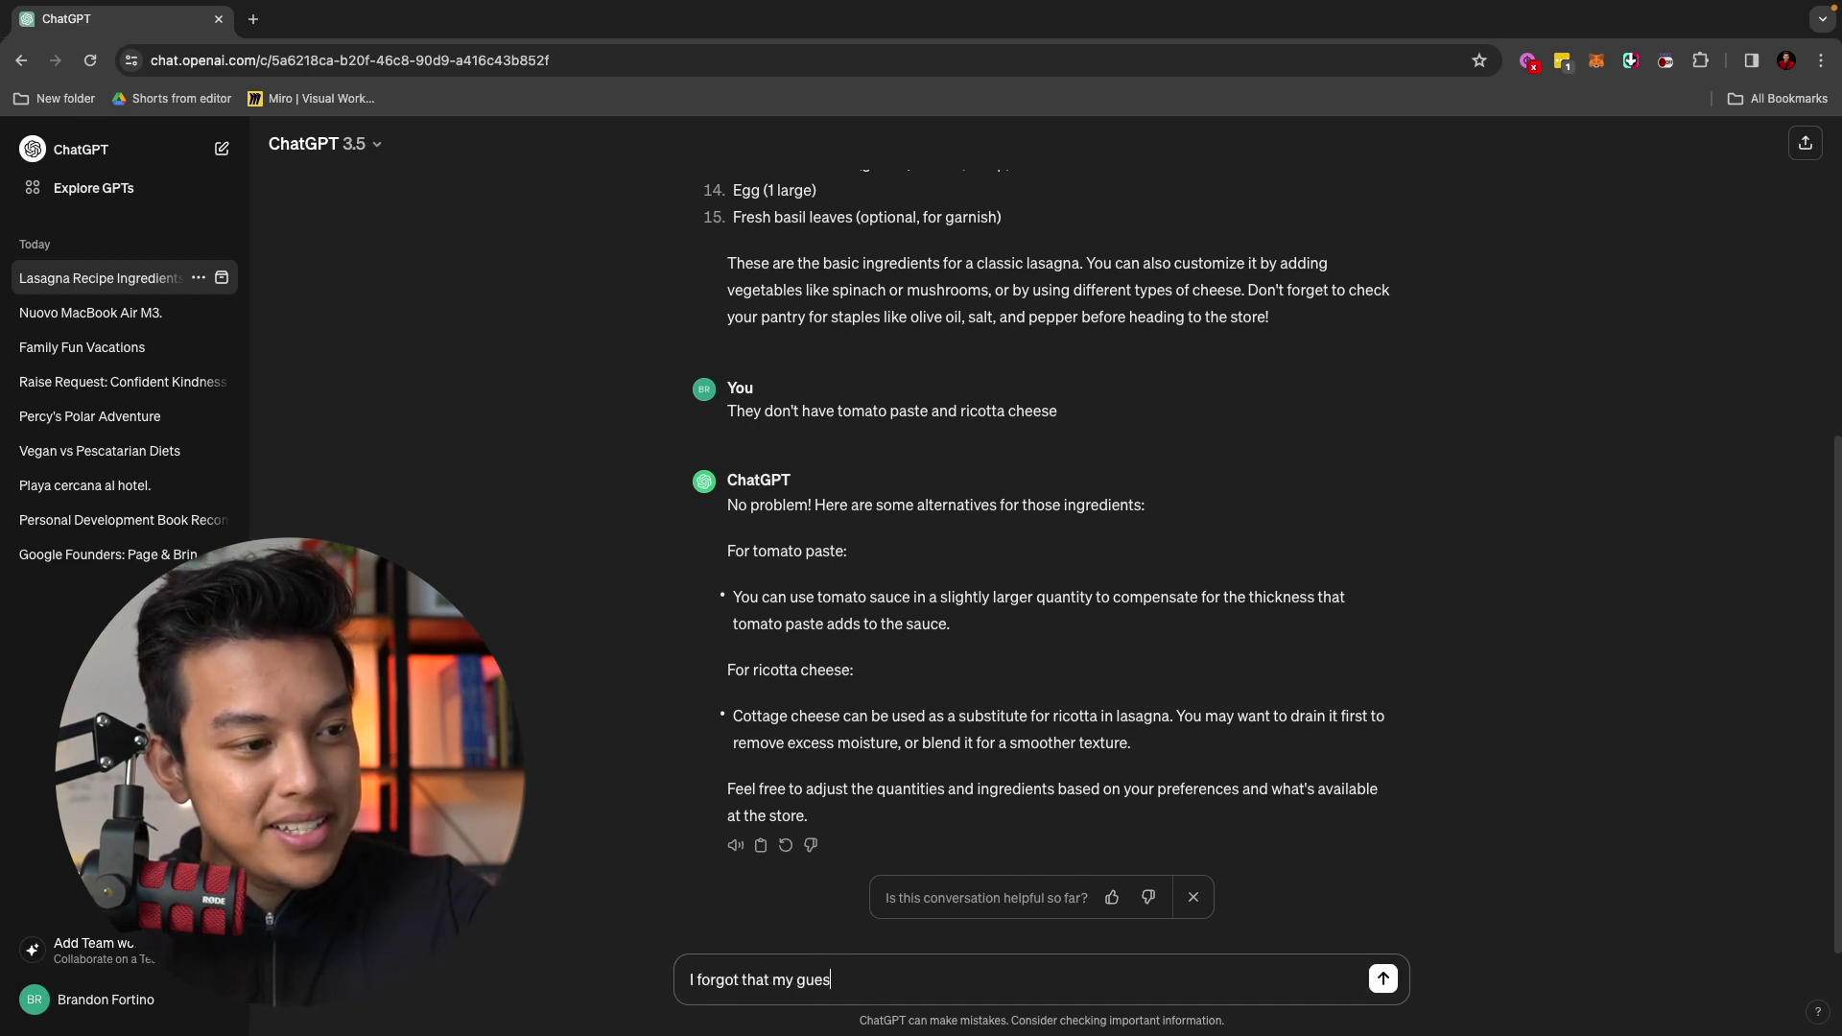
pyautogui.write('t is vegan, how d')
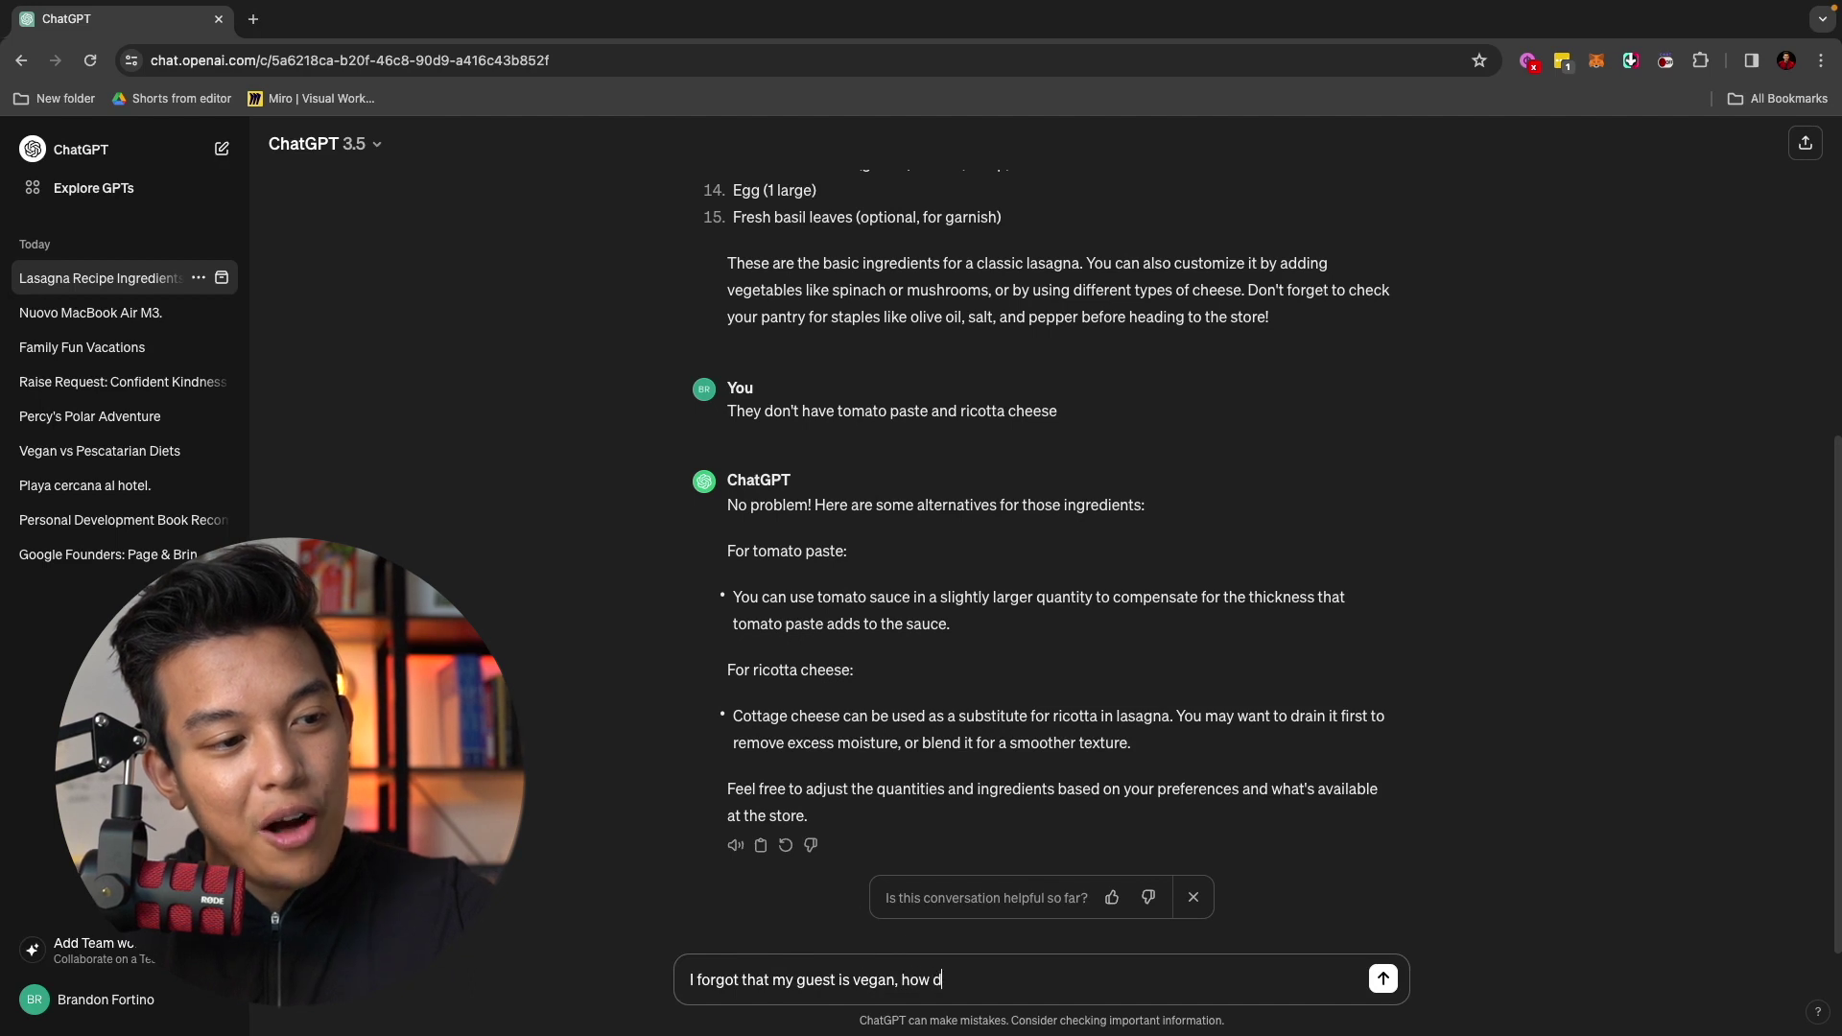
pyautogui.write('o we turn this meal ')
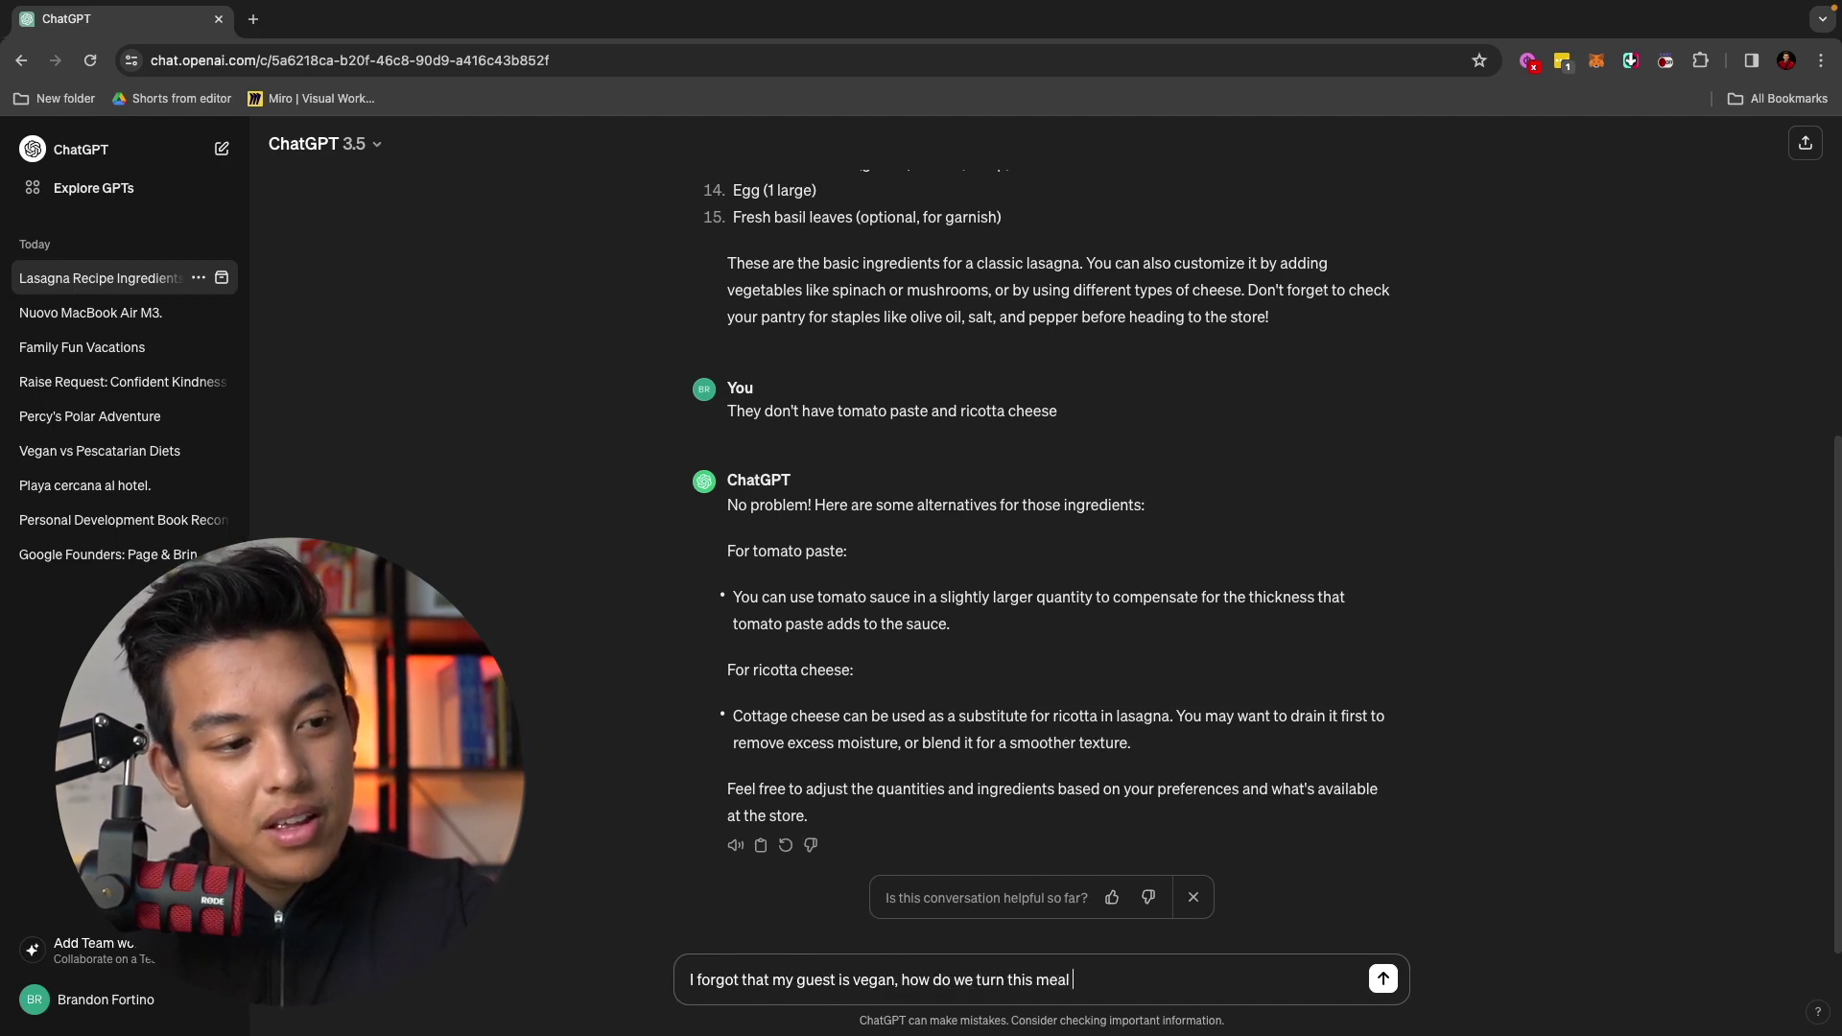
pyautogui.write('to vegan friendly?')
pyautogui.press('Return')
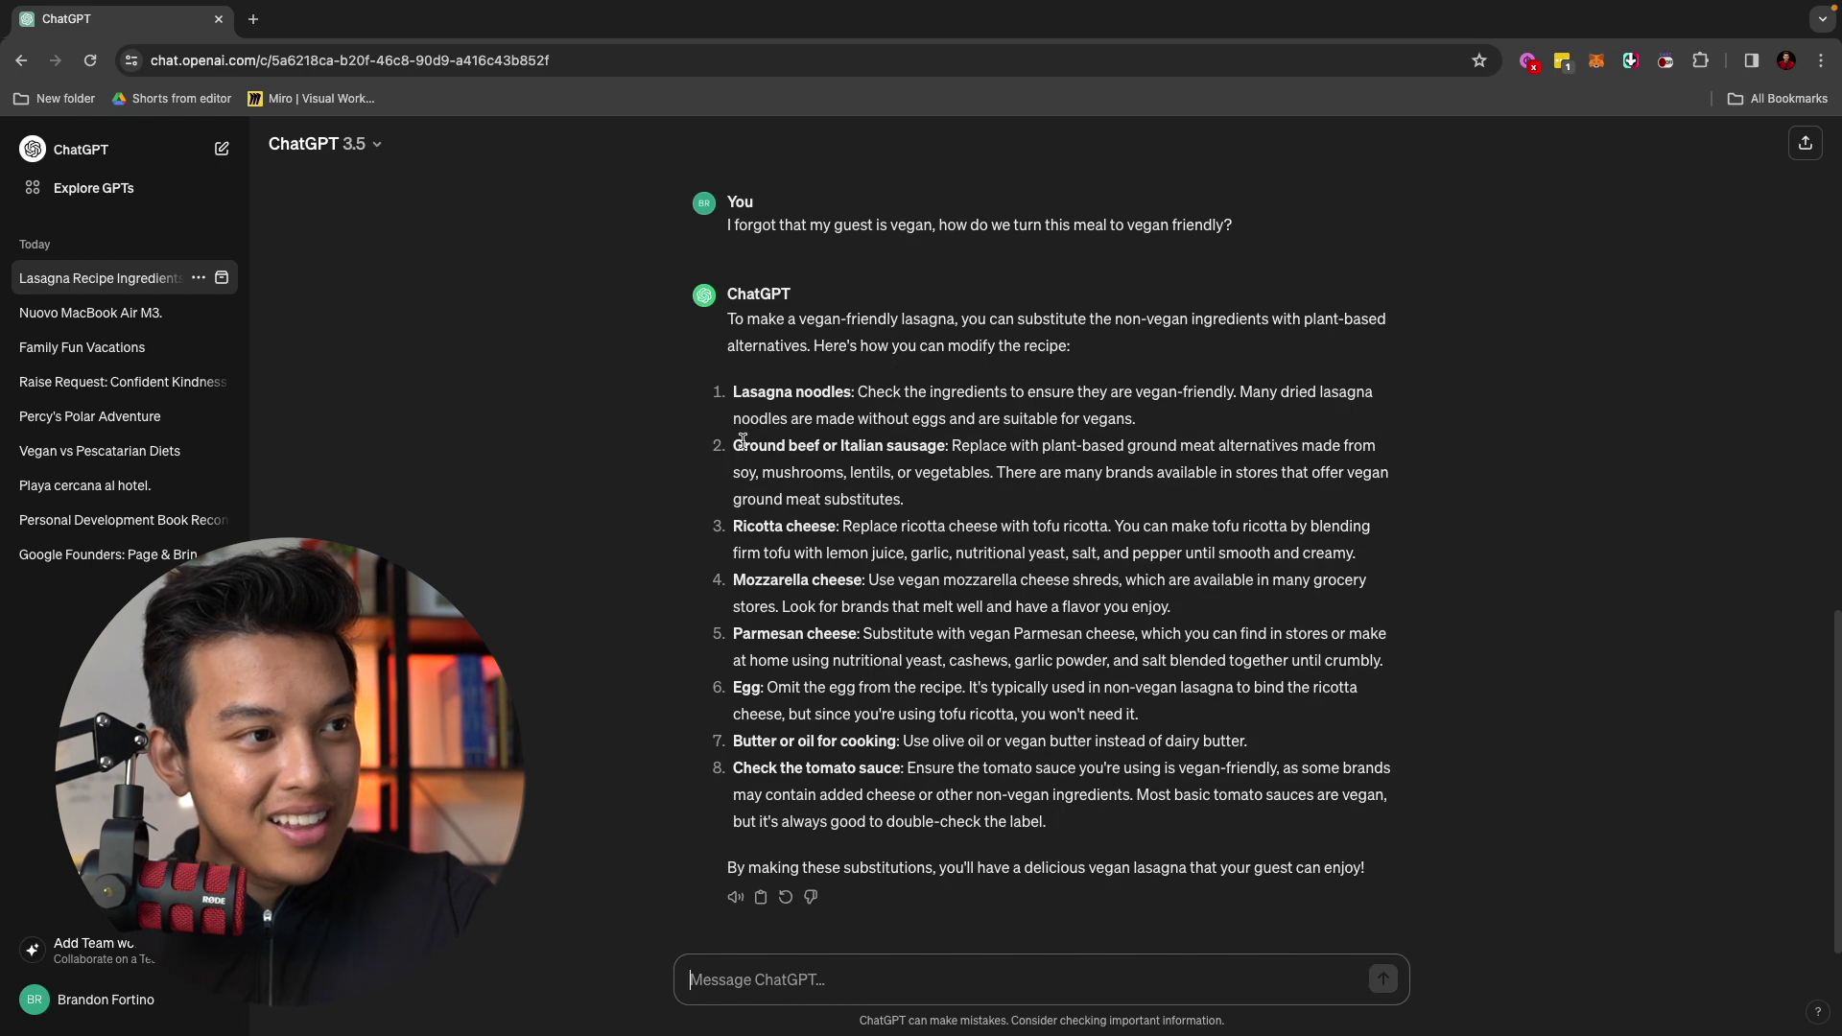
pyautogui.moveTo(733, 445); pyautogui.dragTo(1224, 452)
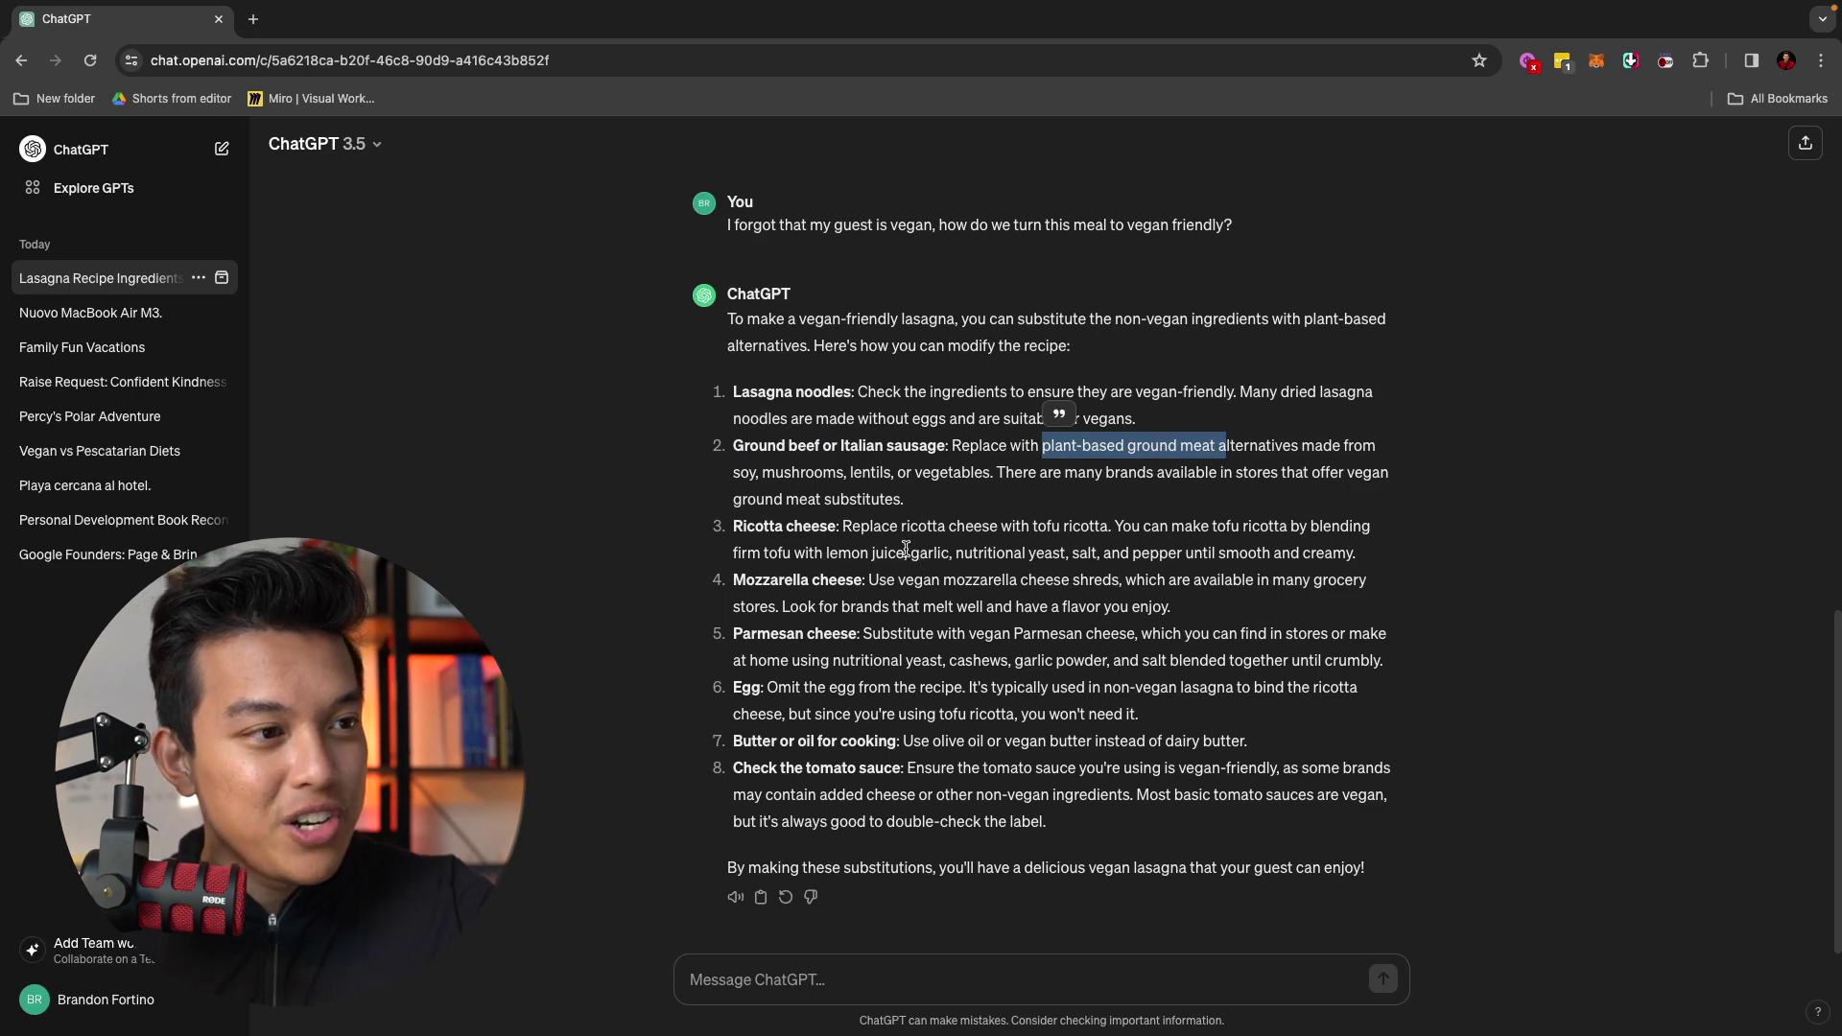
pyautogui.moveTo(860, 527); pyautogui.dragTo(1111, 530)
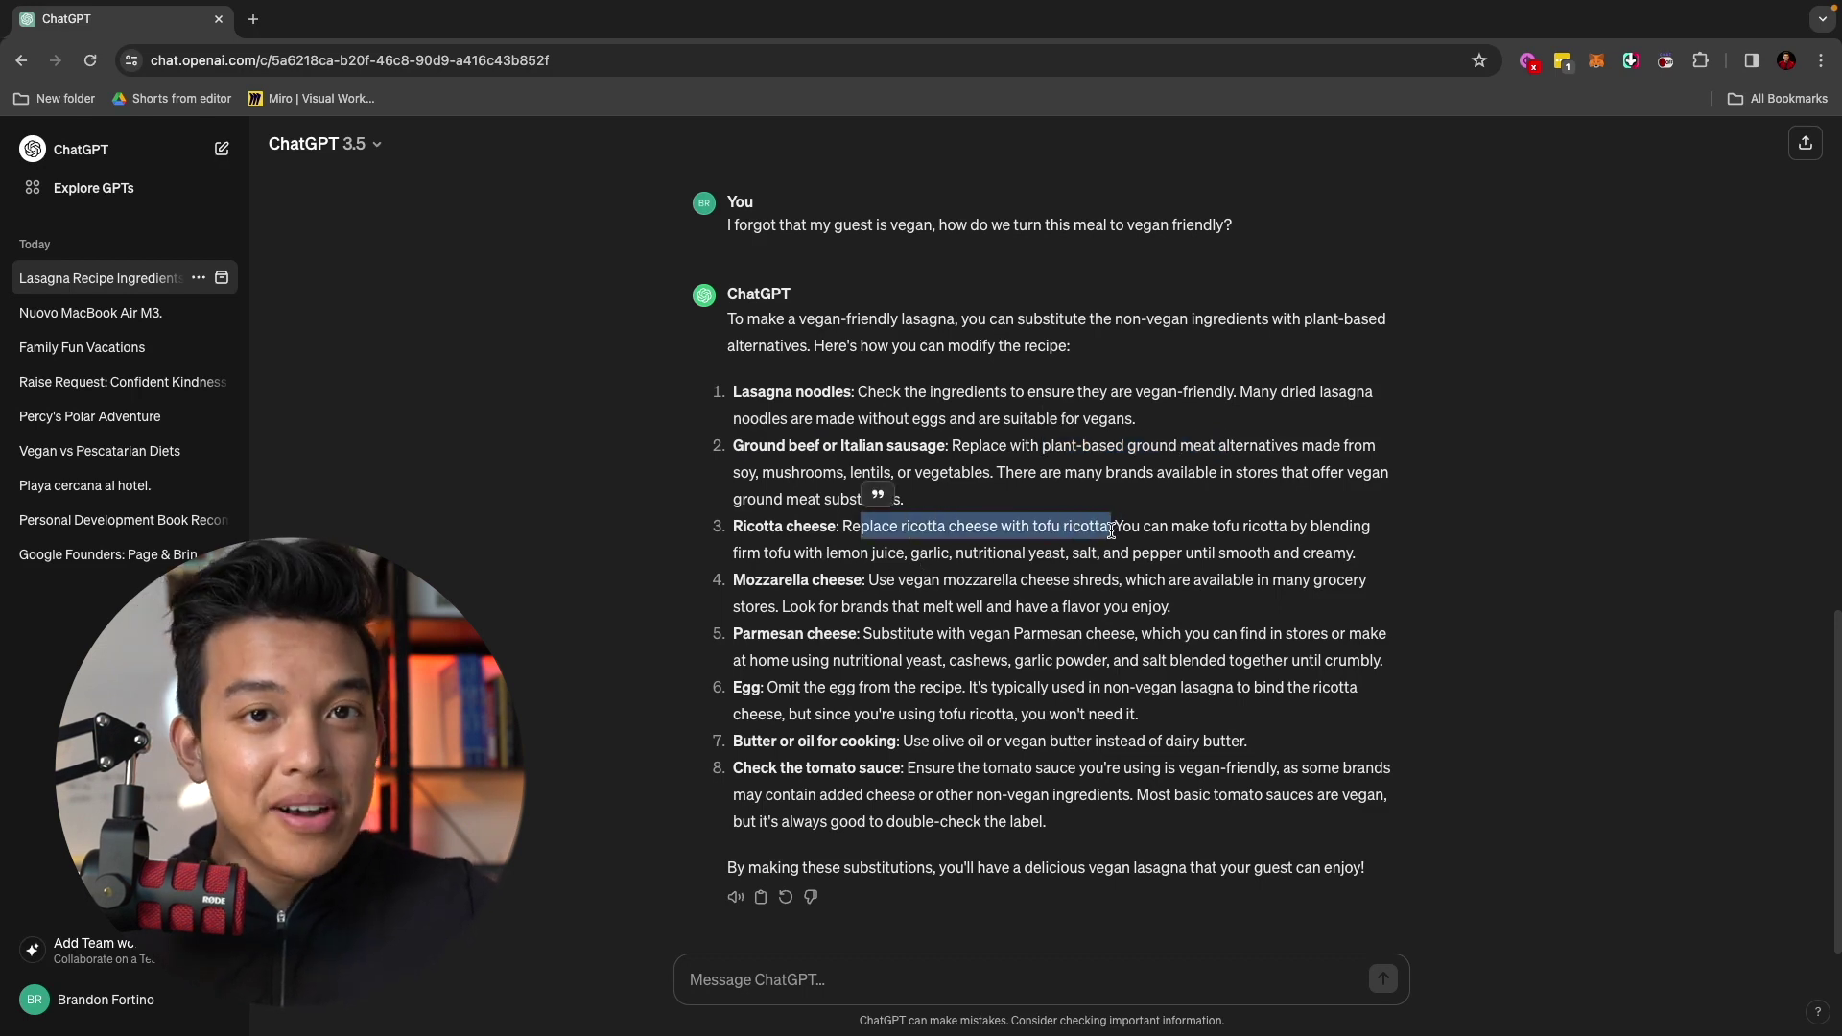
pyautogui.click(1111, 975)
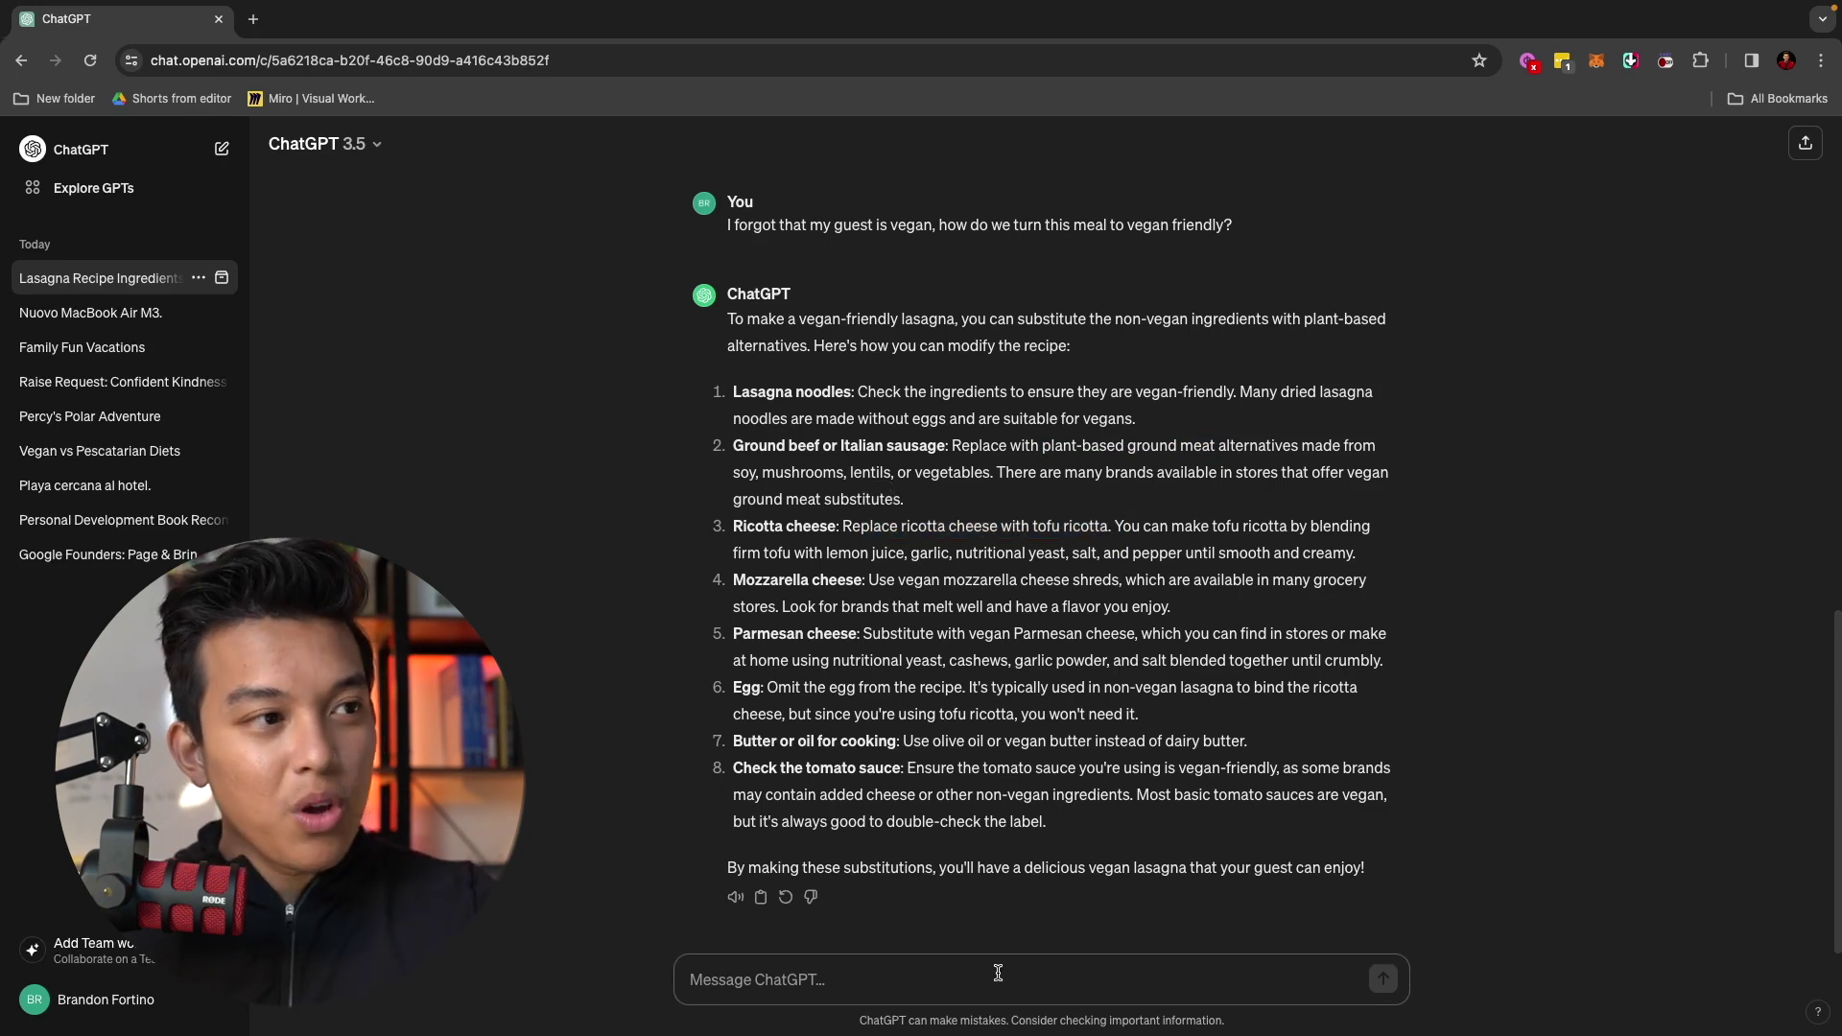
# In a new chat, ask for workouts to burn fat and lose weight, skim the list, then start another chat
pyautogui.click(220, 149)
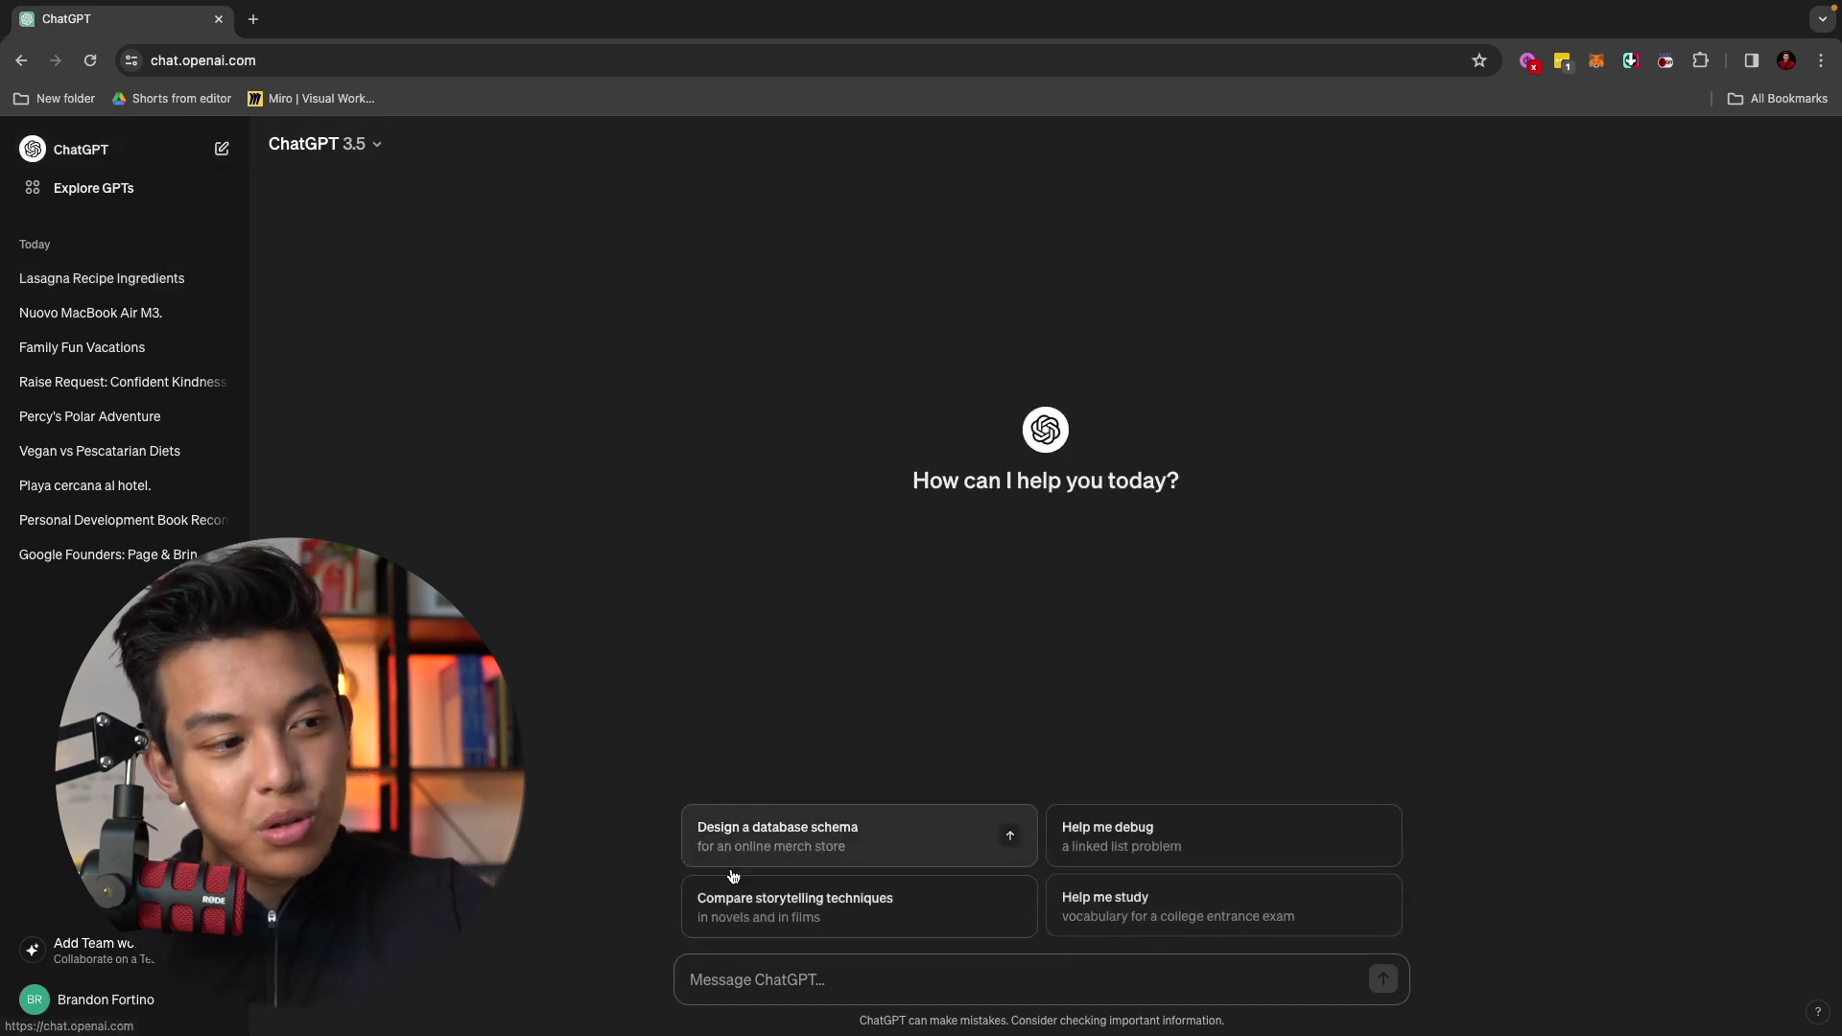
pyautogui.click(799, 968)
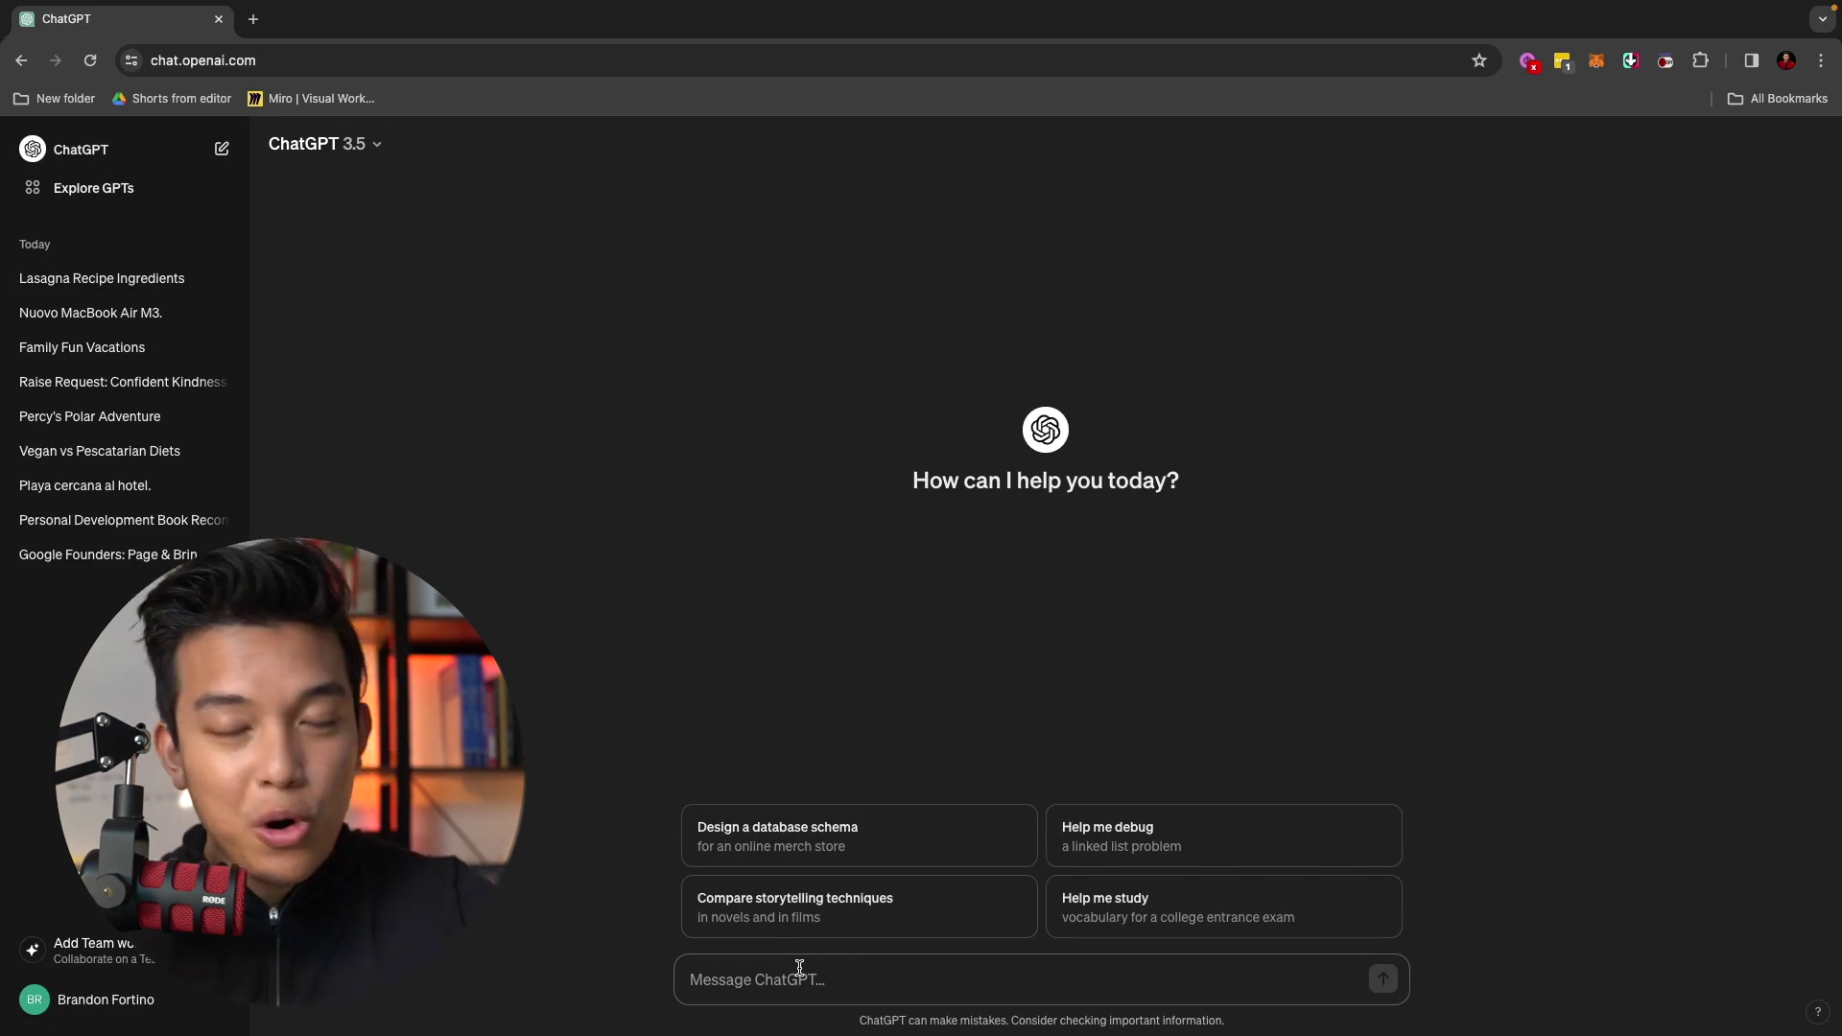
pyautogui.write('Giv')
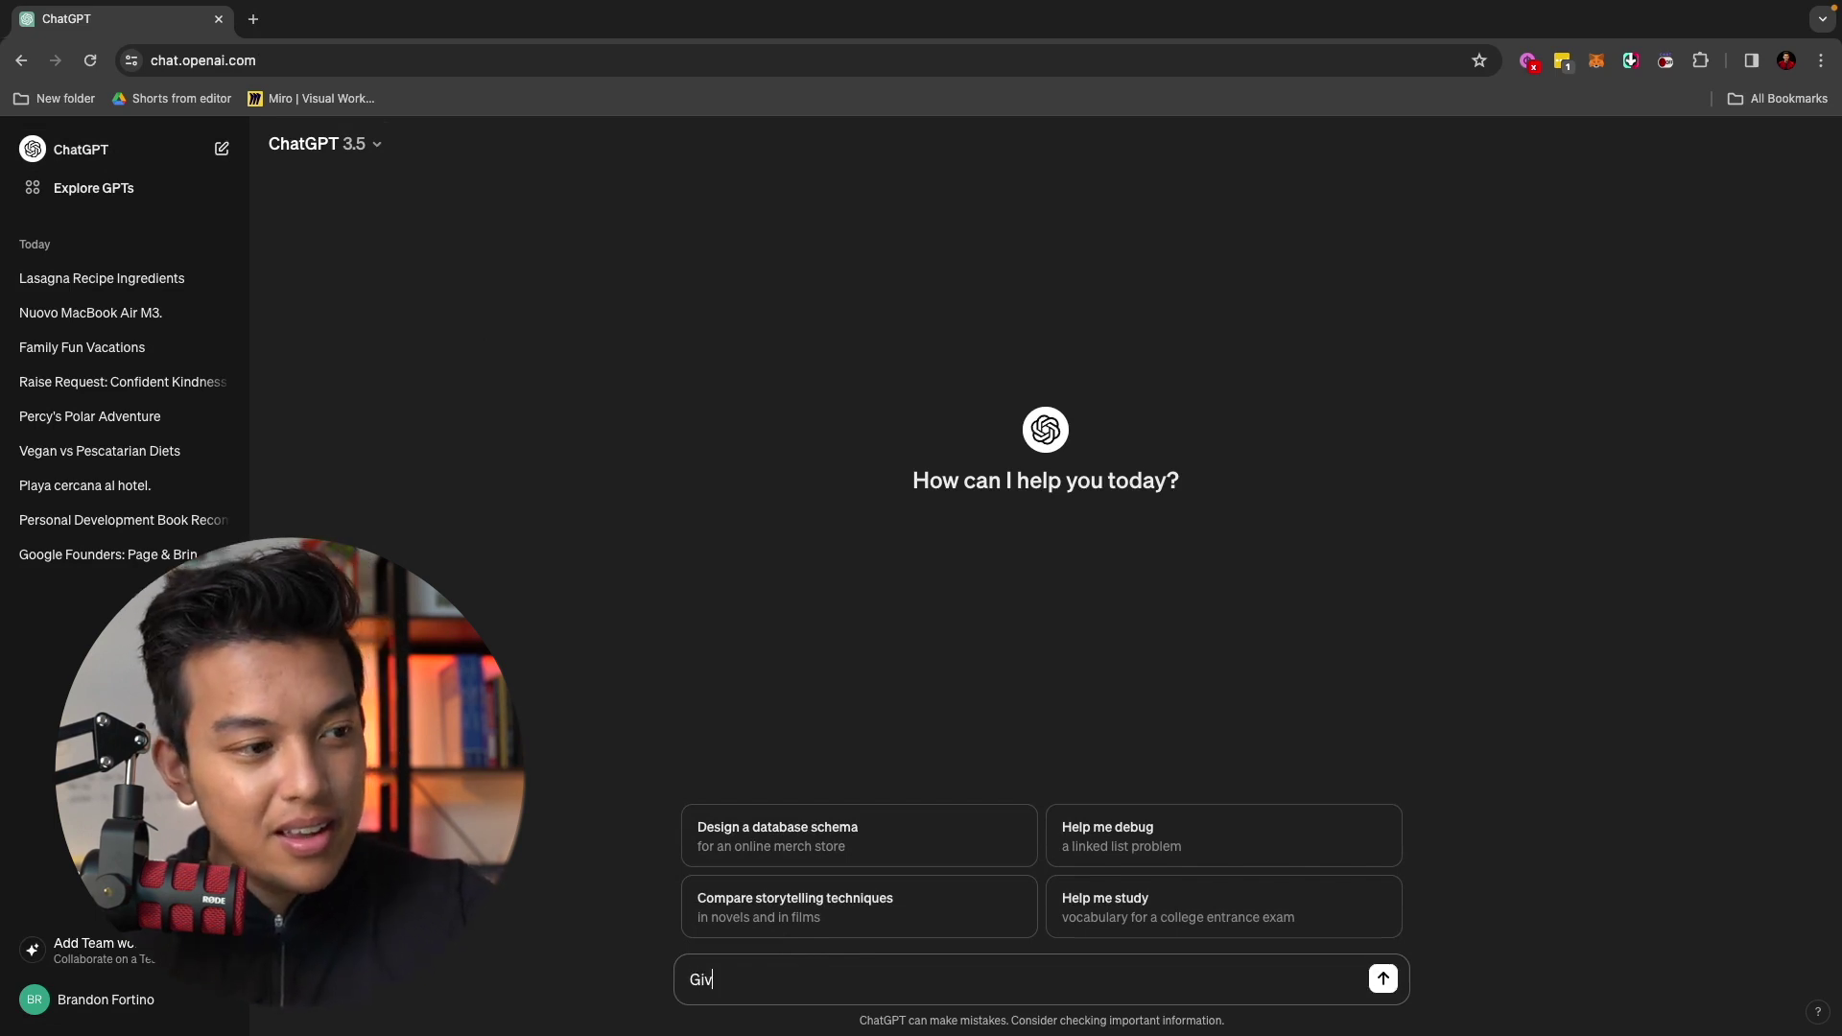
pyautogui.write('e me a list of wo')
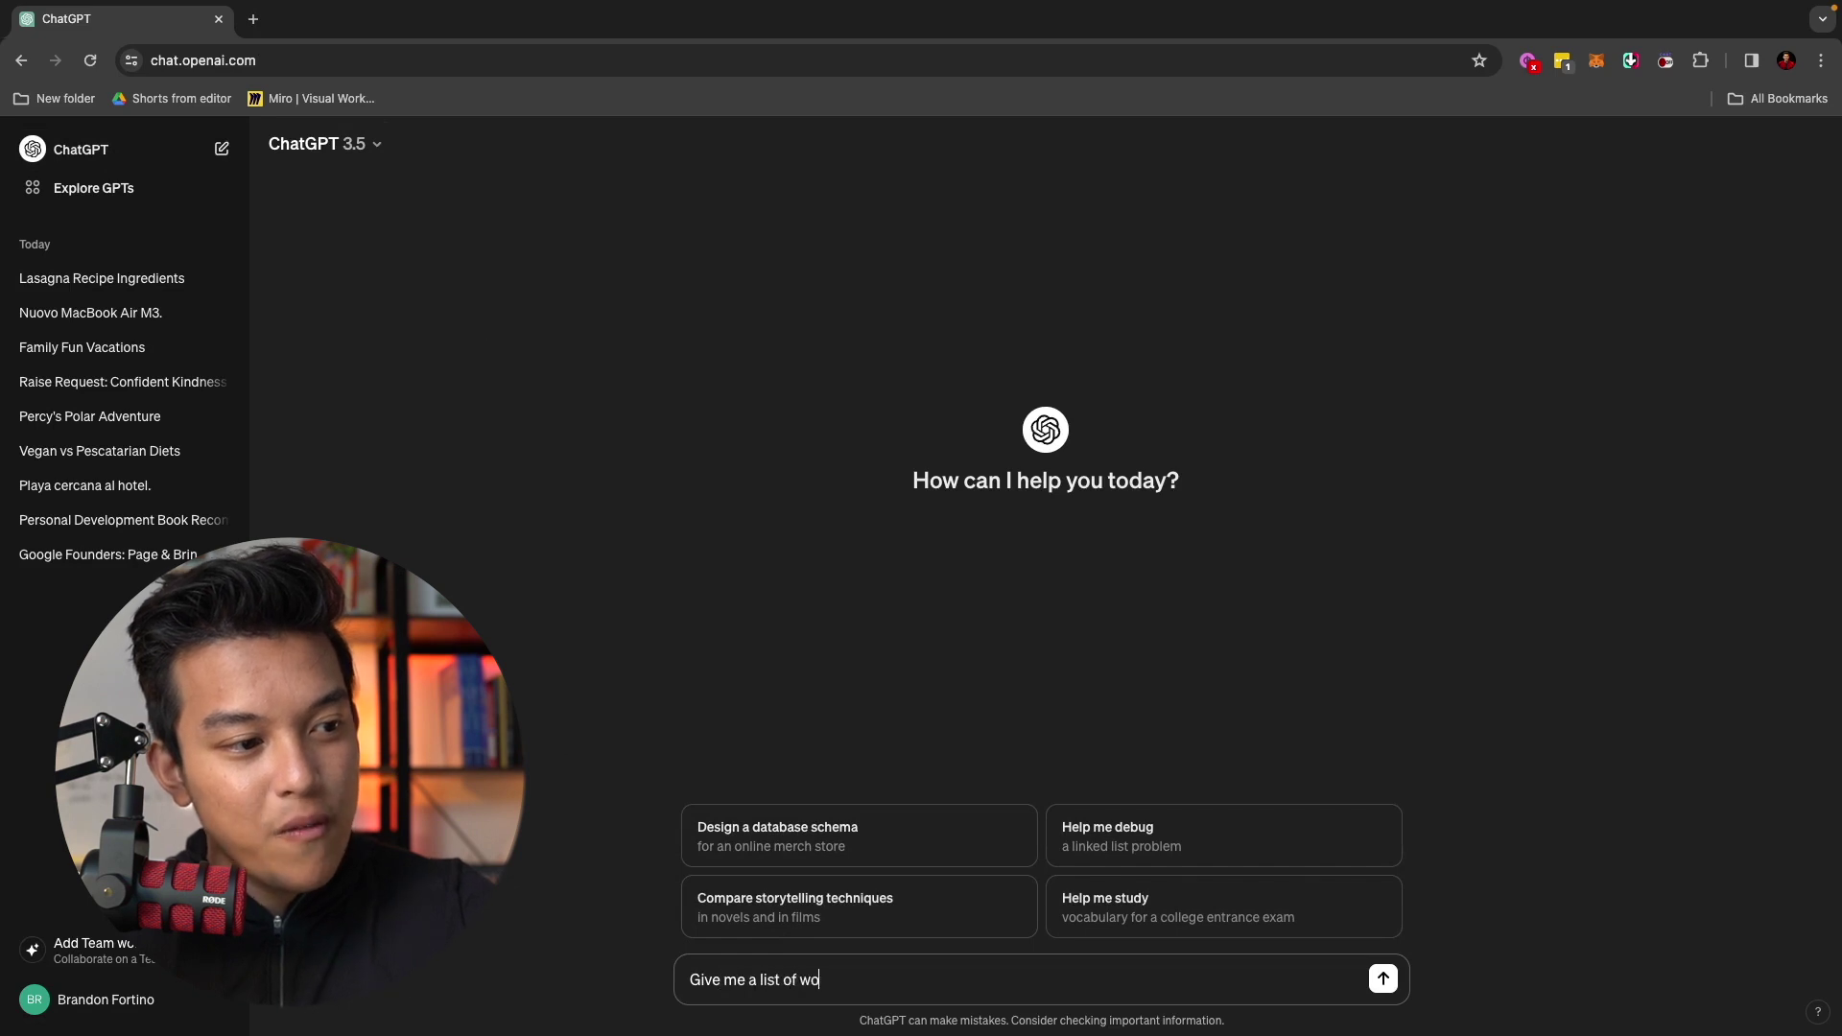
pyautogui.write('rkouts I need to d')
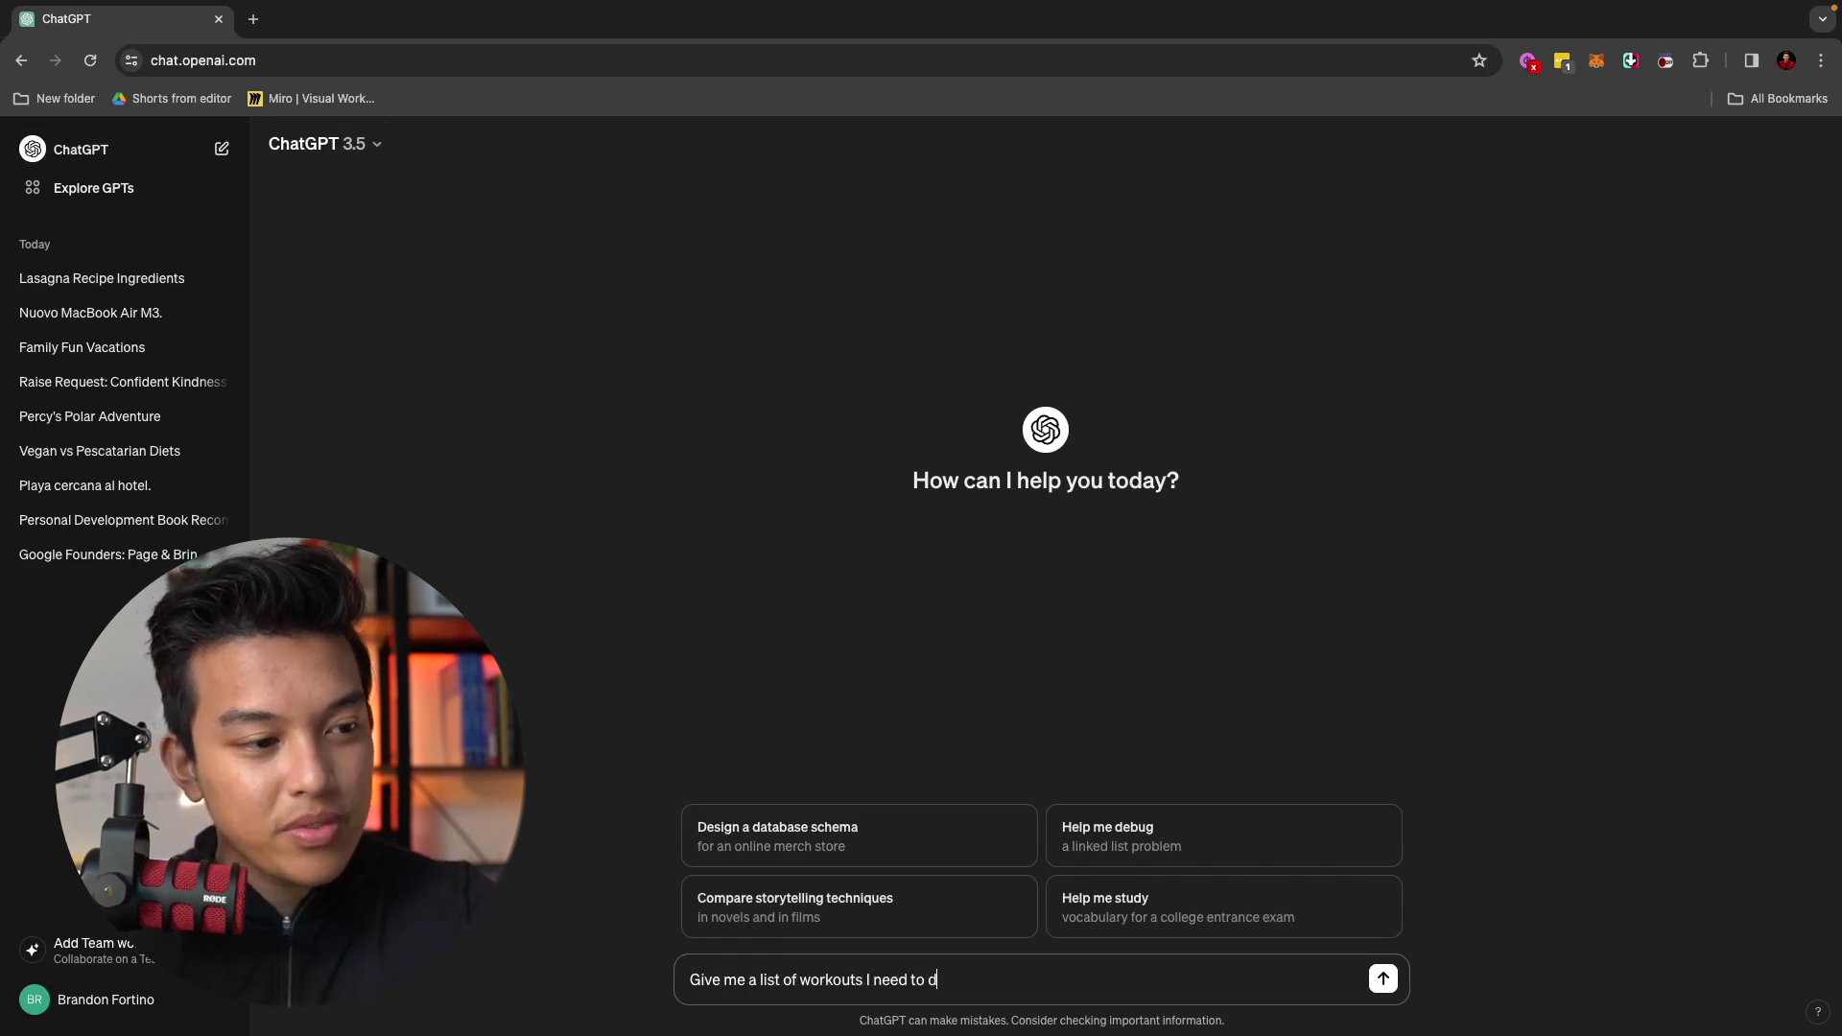
pyautogui.write('o to burn fat and lose wei')
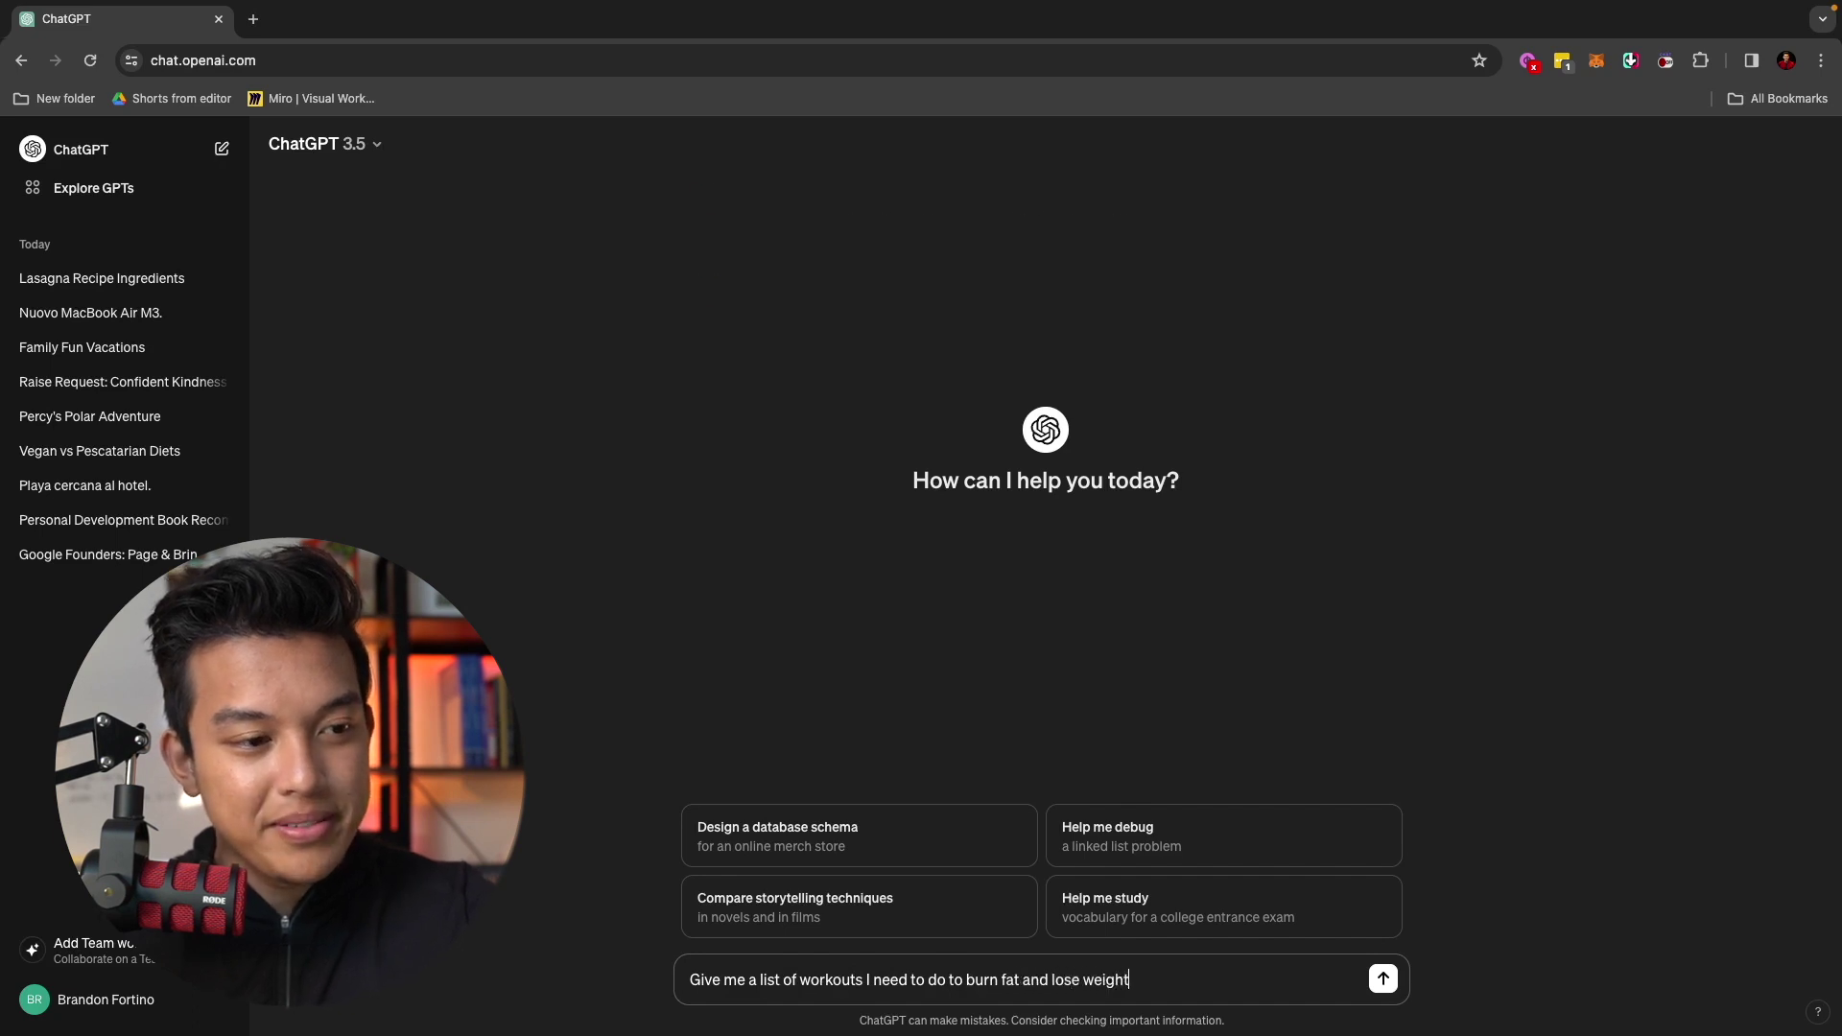
pyautogui.write('ght')
pyautogui.press('Return')
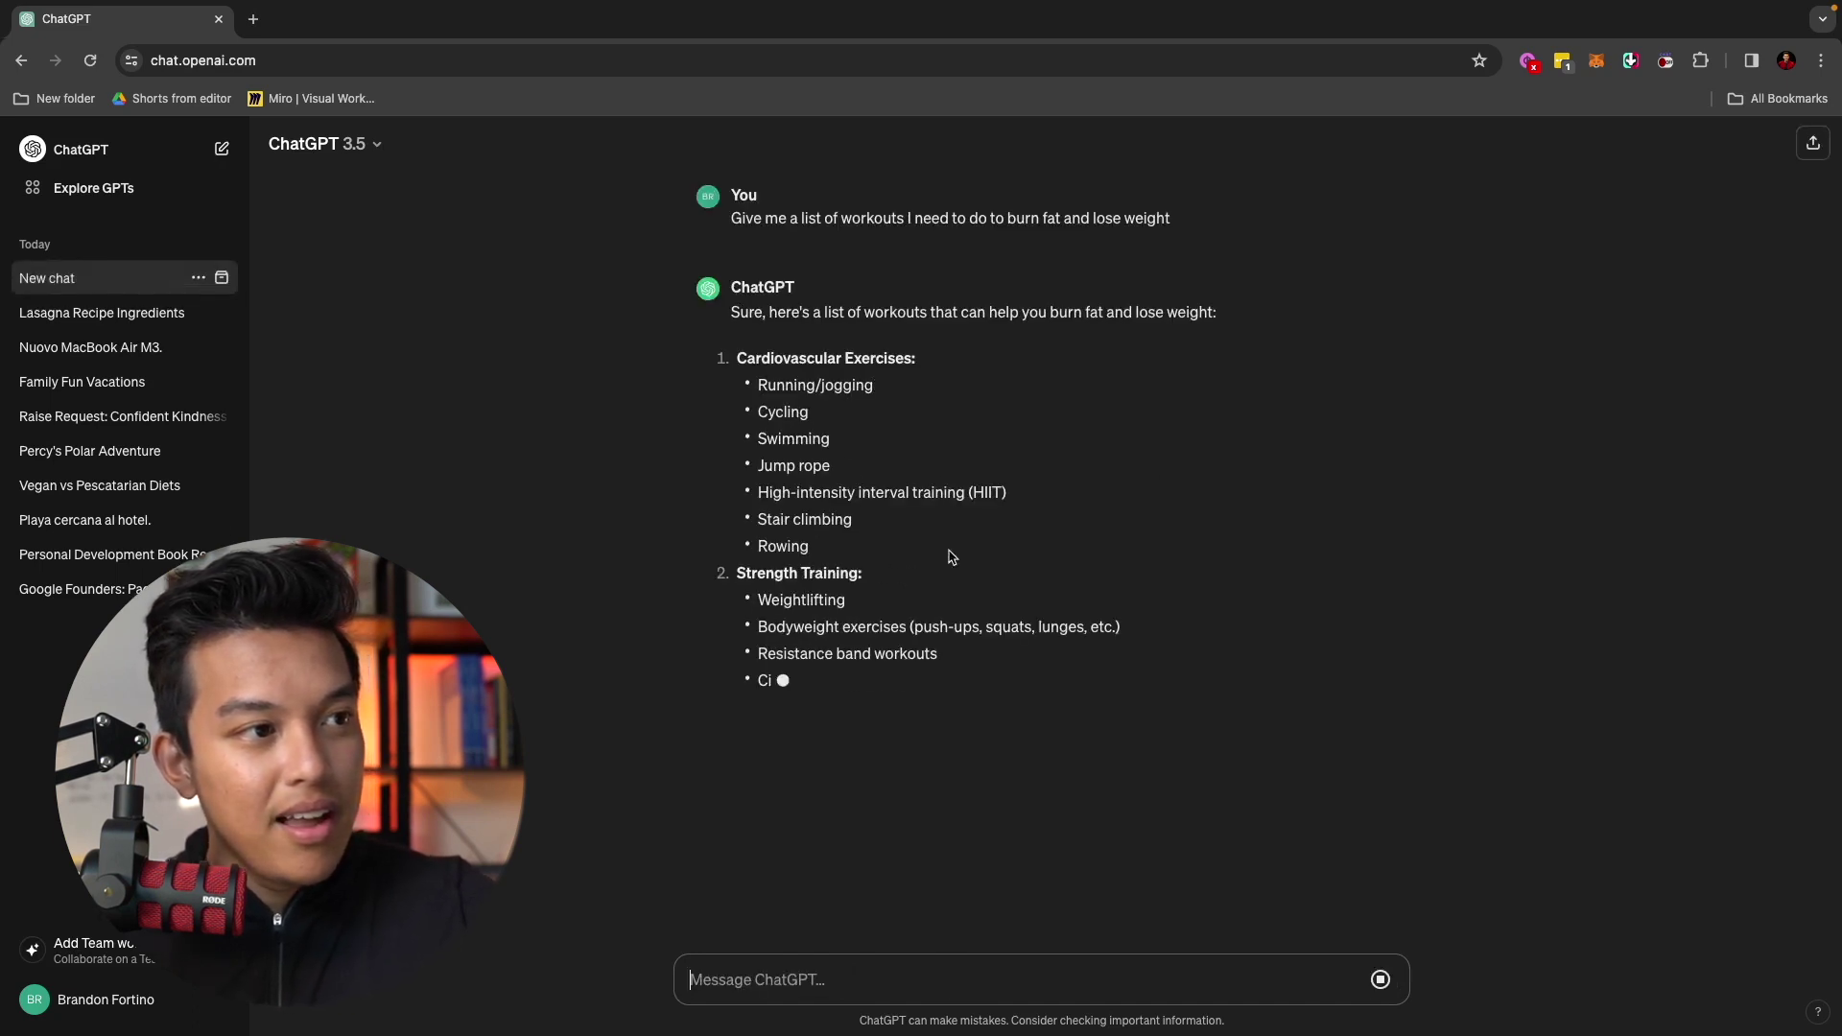
pyautogui.scroll(3, 953, 556)
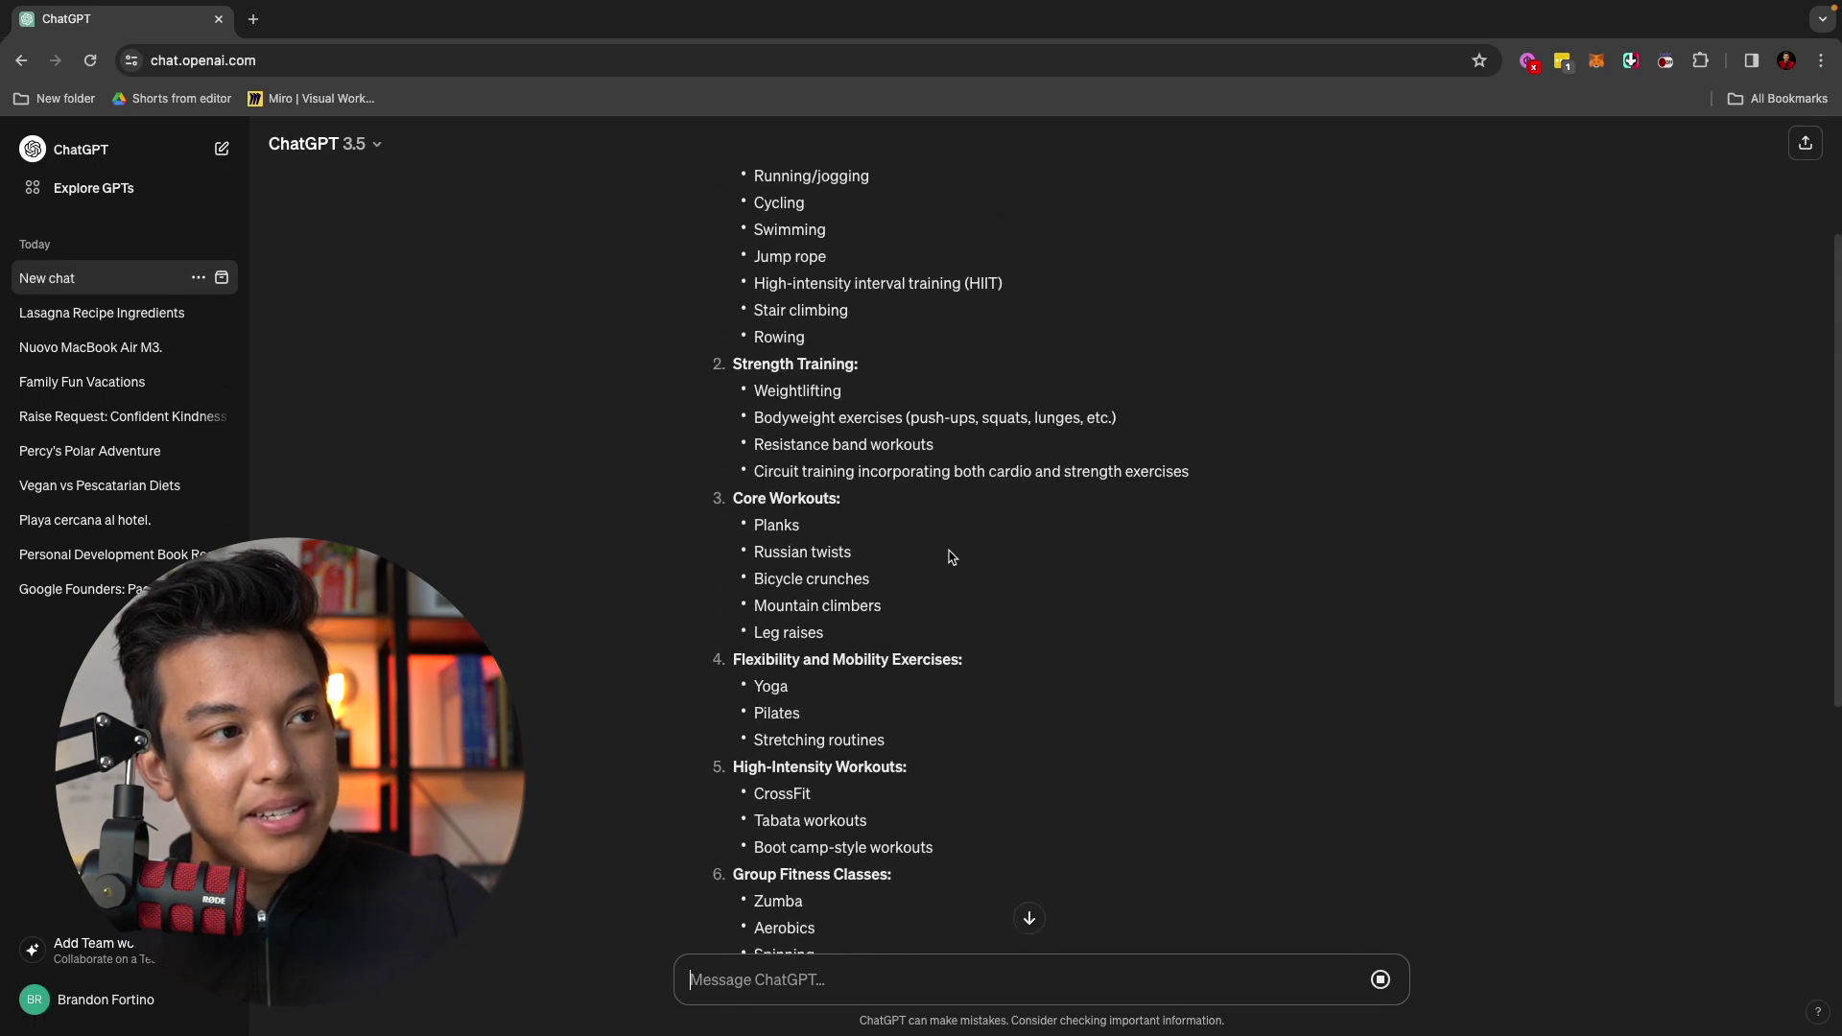
pyautogui.scroll(2, 952, 556)
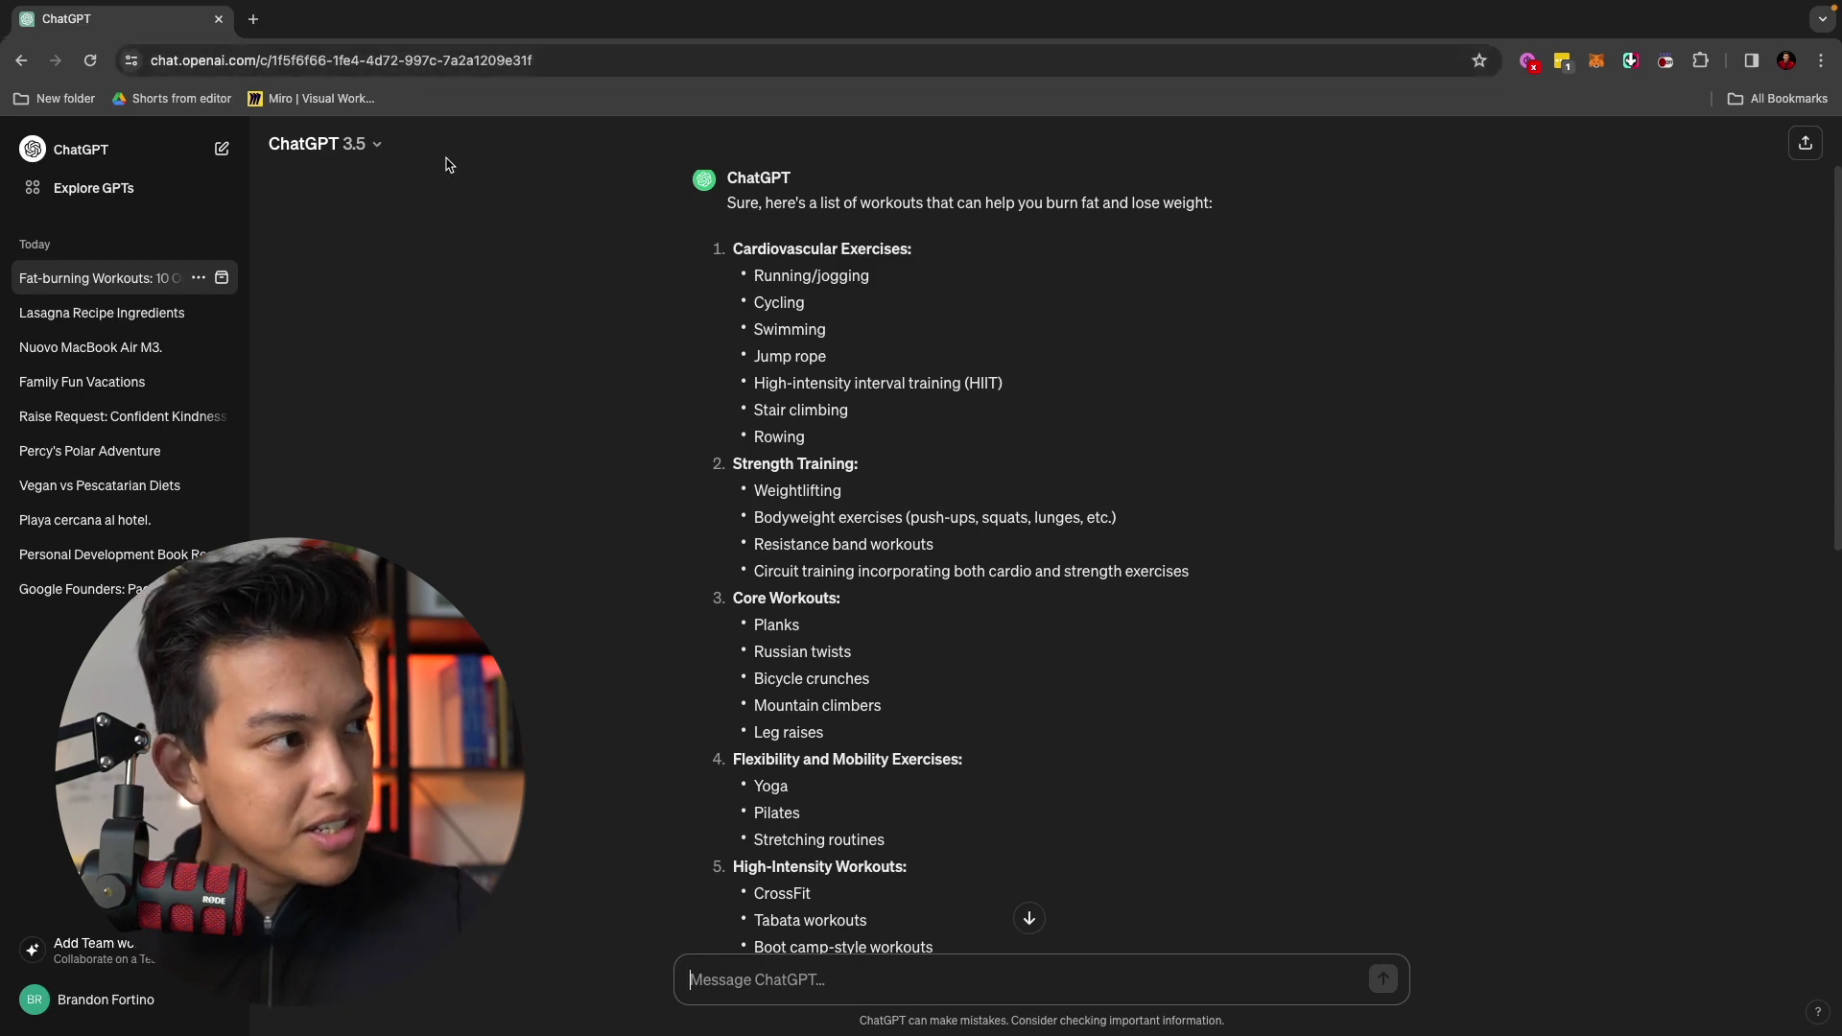
pyautogui.scroll(-1, 387, 314)
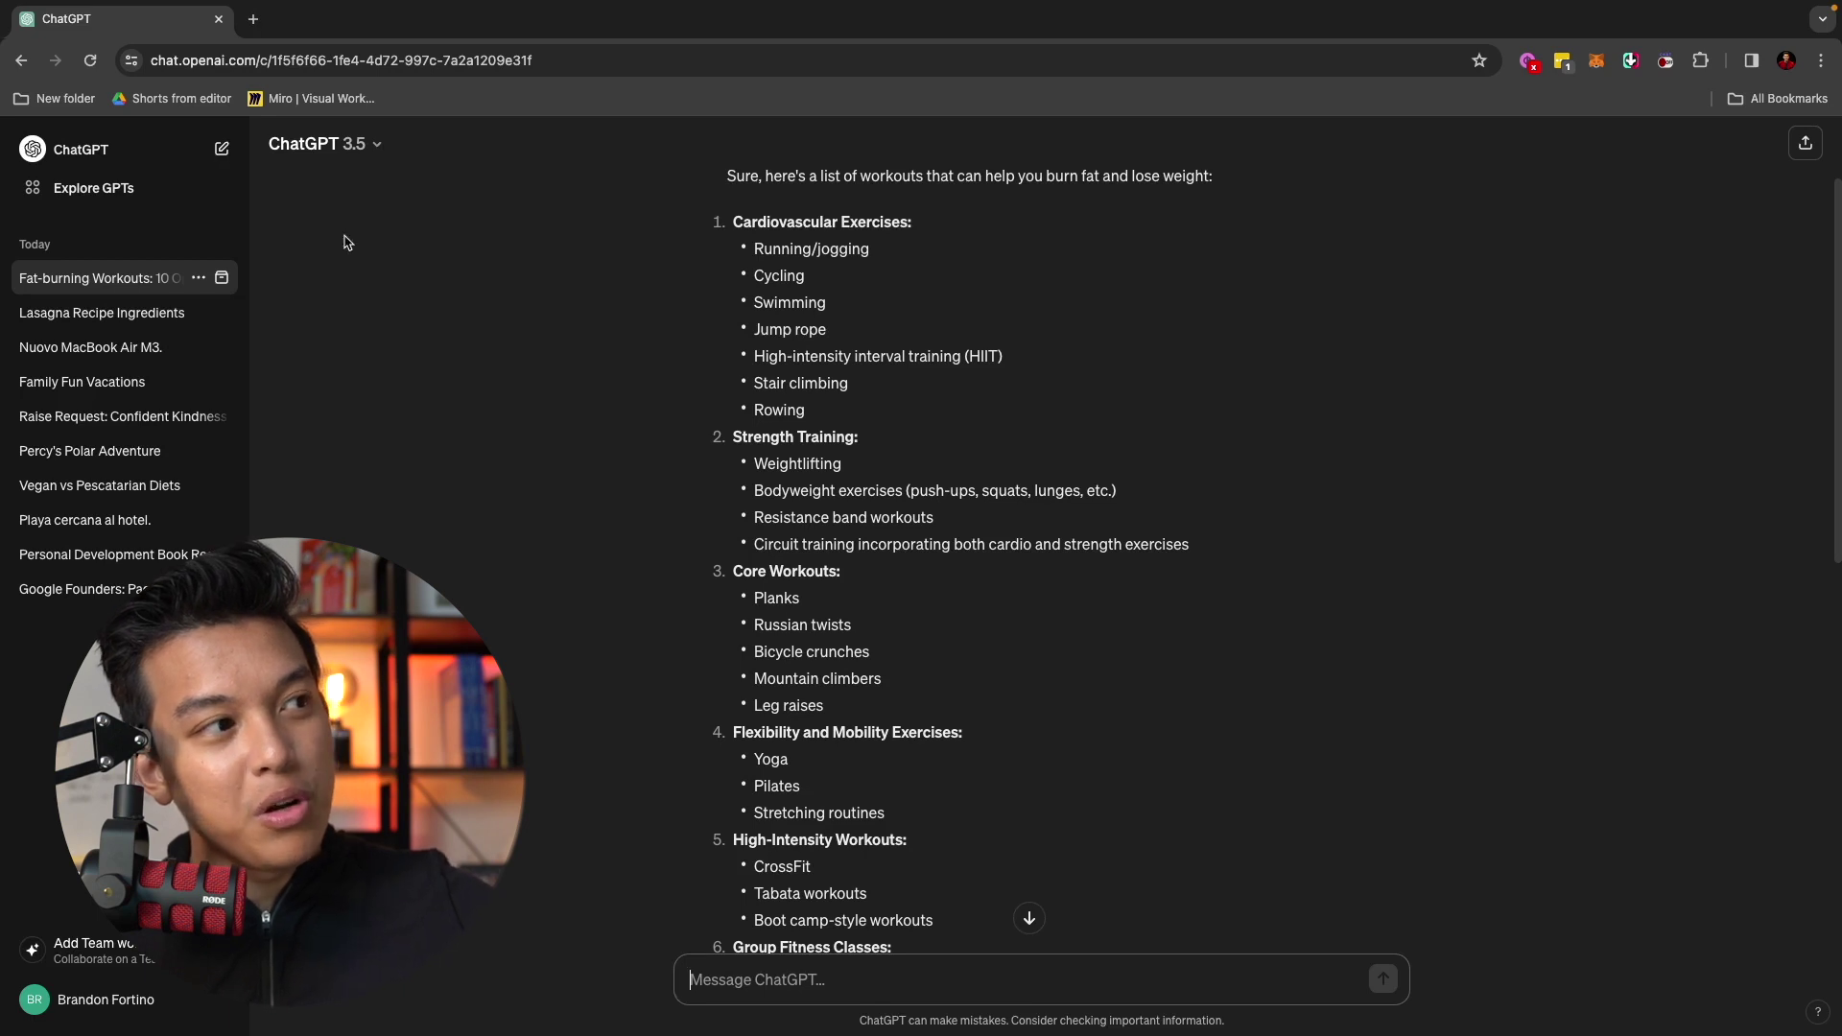
pyautogui.click(222, 149)
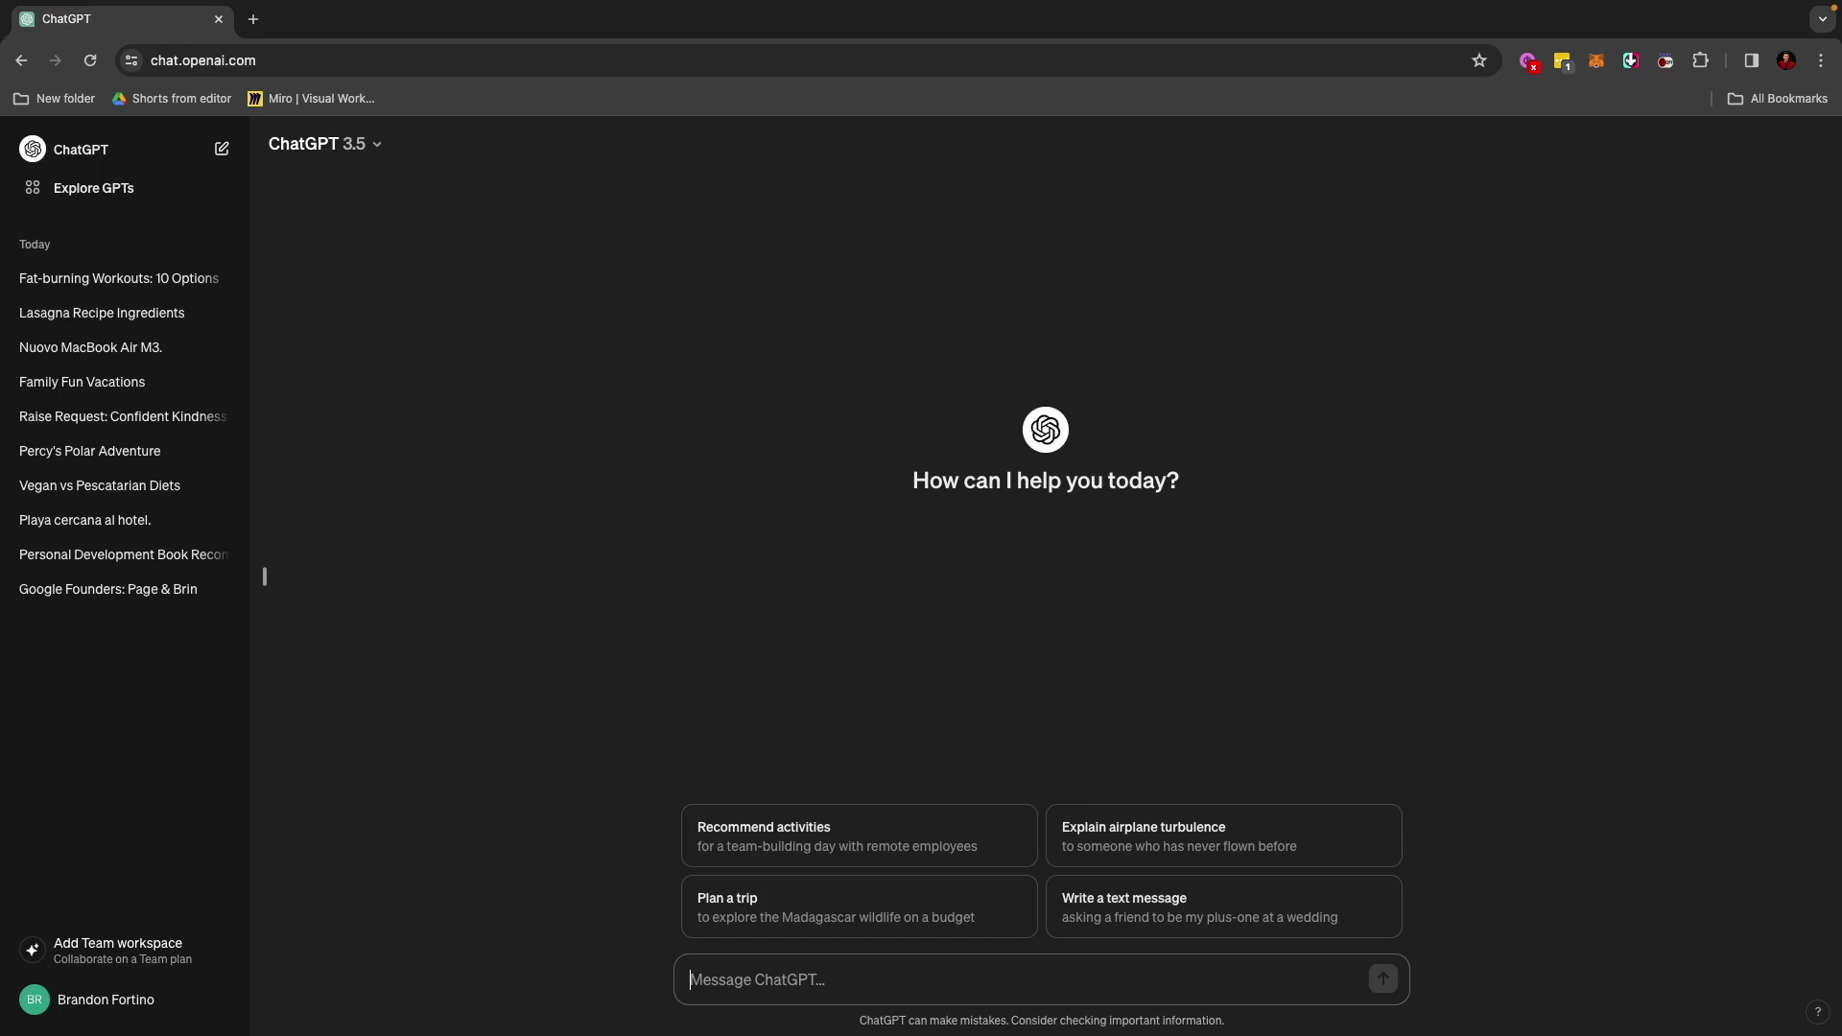
# Send the Hawaii vs Puerto Rico question and read Hawaii's pros and cons, like expense and crowds
pyautogui.write("I'm debating whether I want to go to Hawaii or Puerto Rico, give me the pros and cons of each destination.")
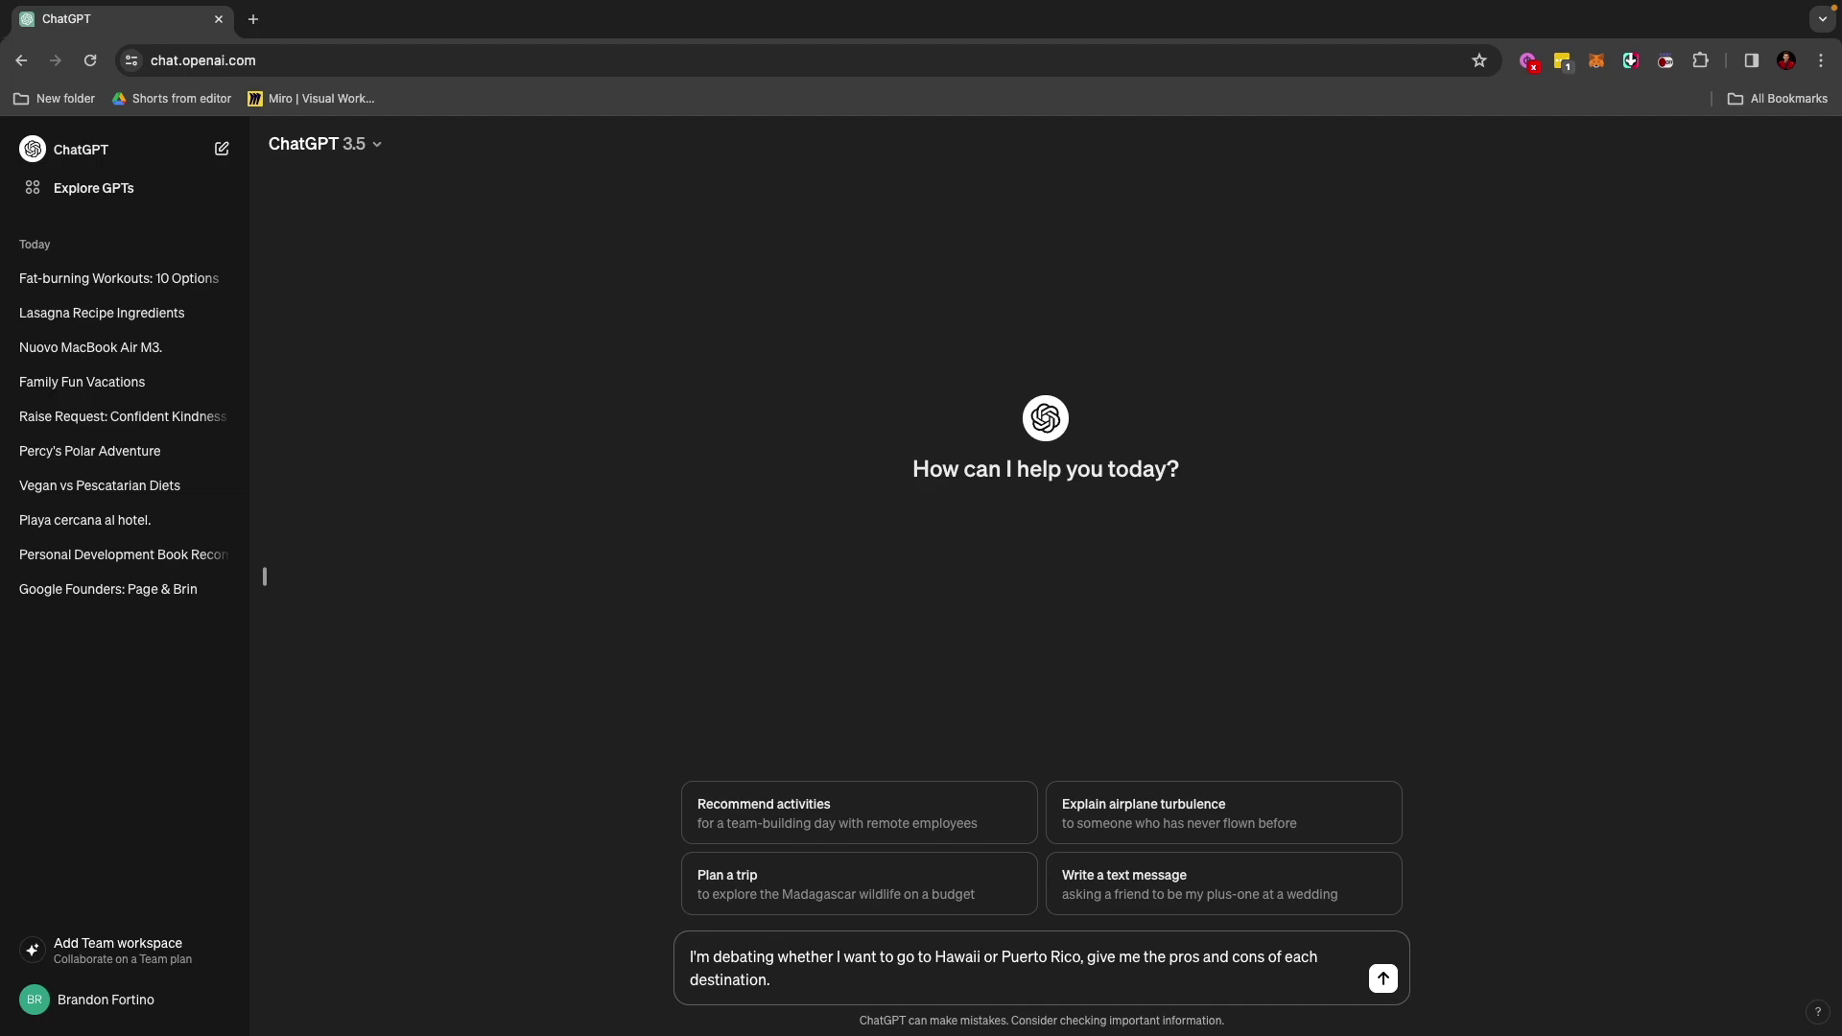
pyautogui.press('Return')
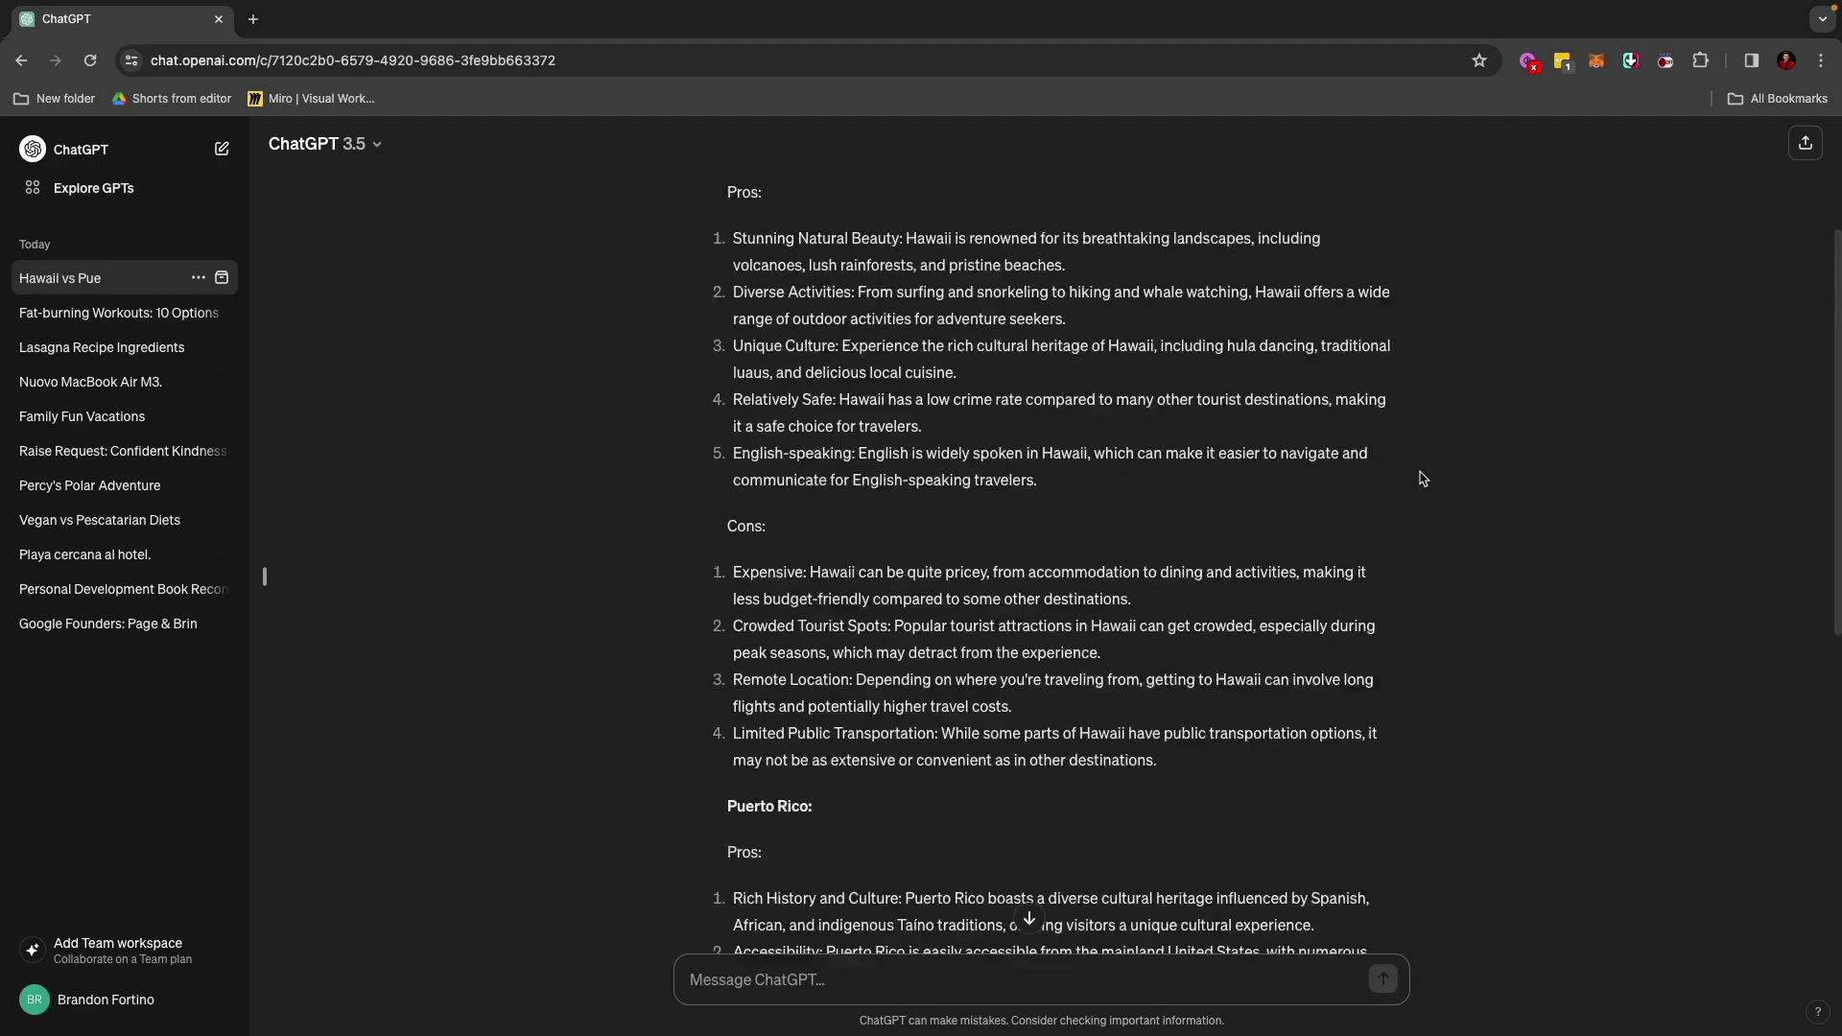
pyautogui.scroll(15, 1423, 479)
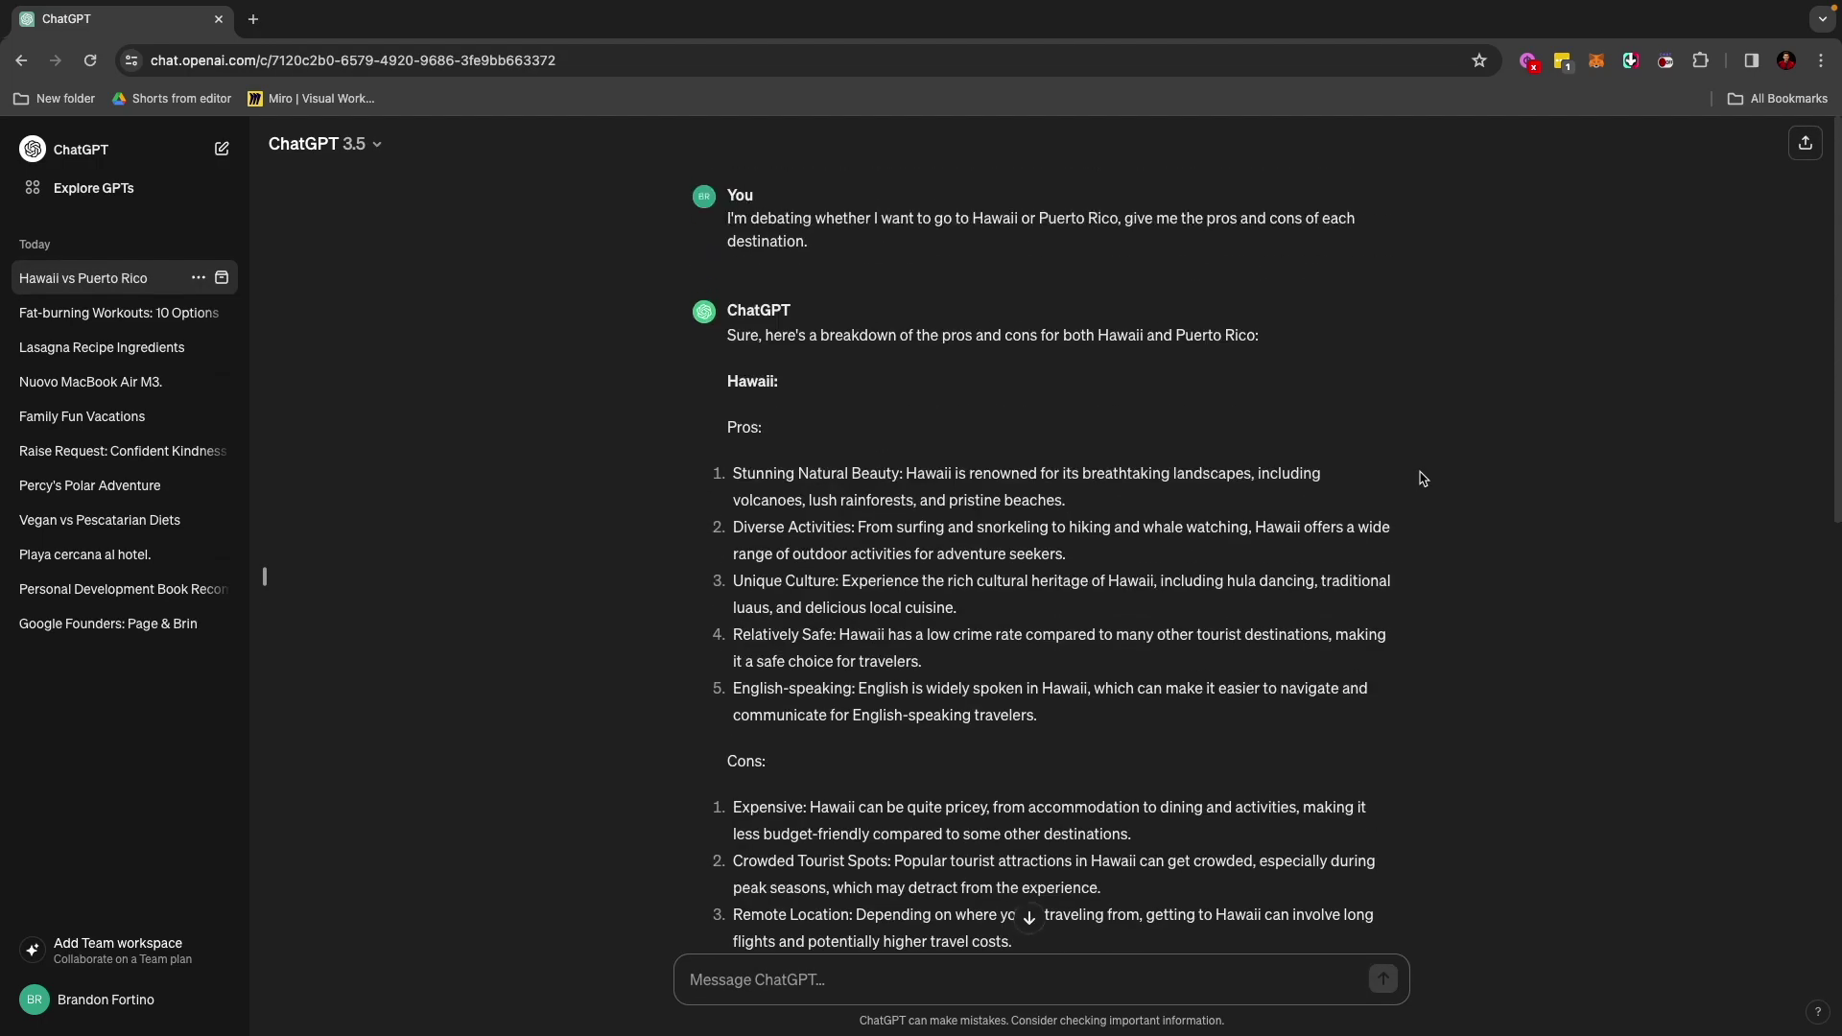
pyautogui.scroll(-1, 869, 465)
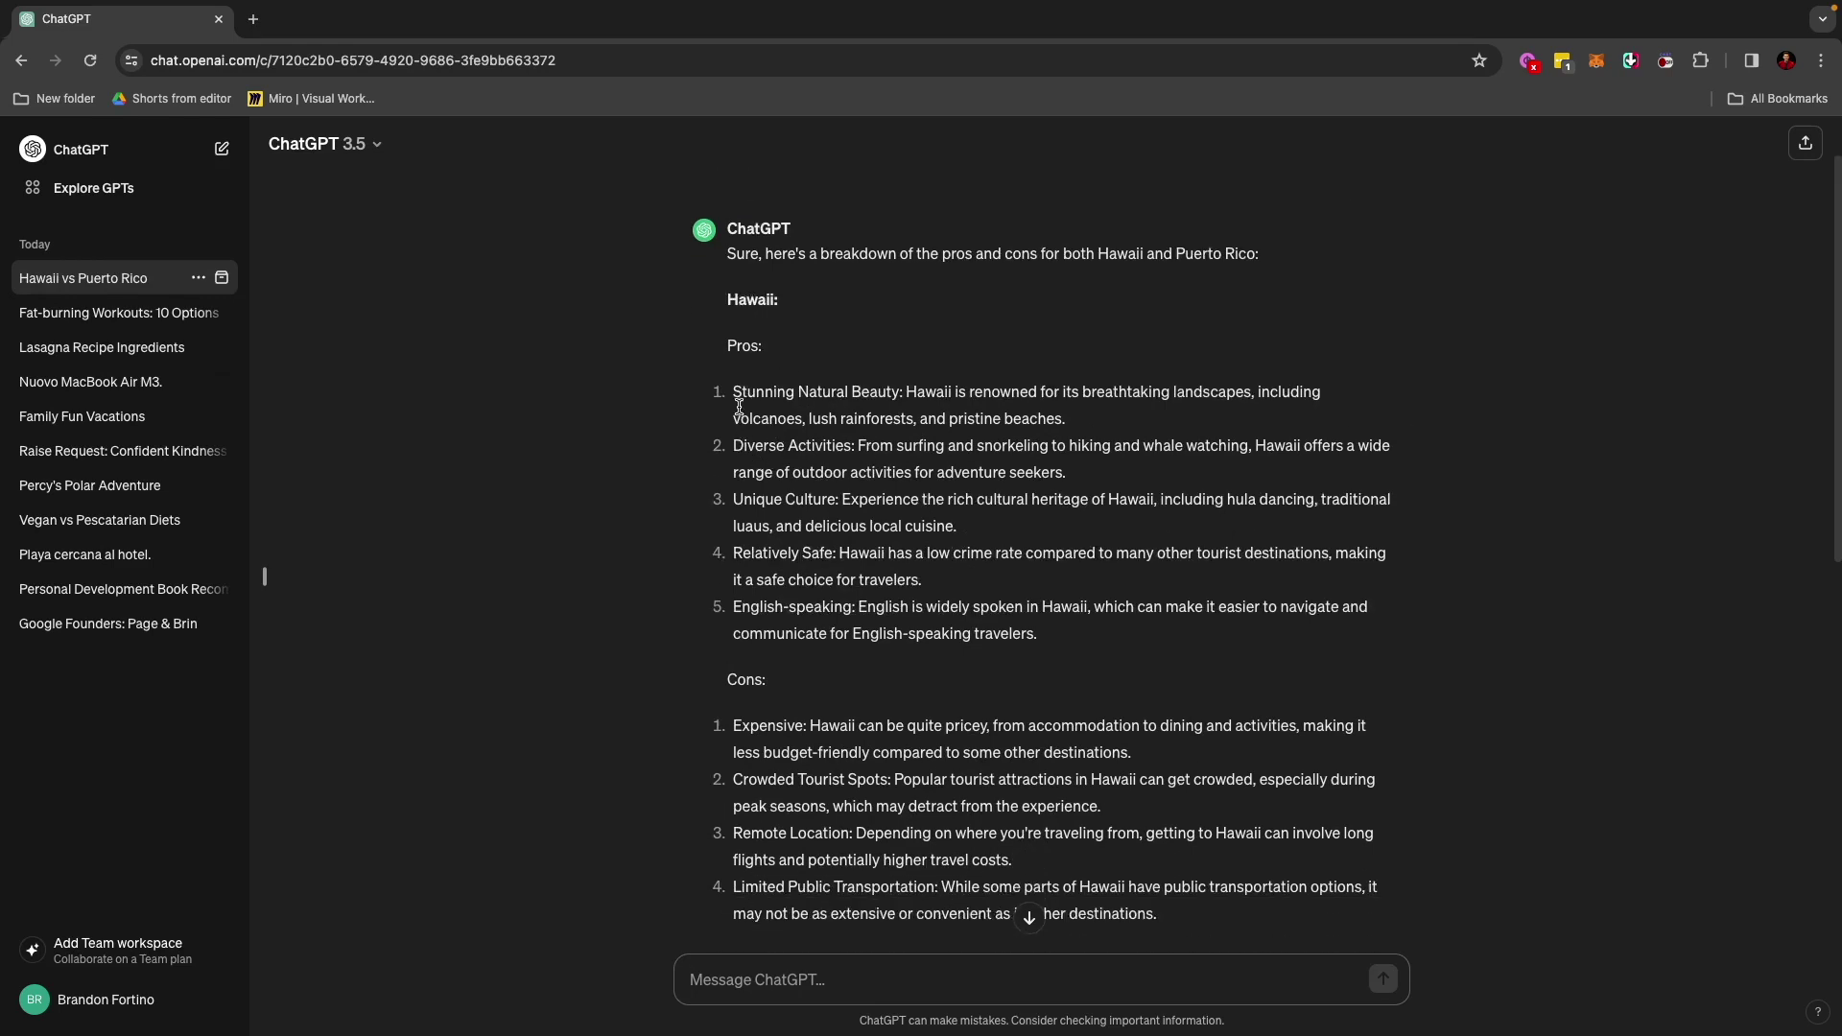
pyautogui.moveTo(740, 395); pyautogui.dragTo(1096, 427)
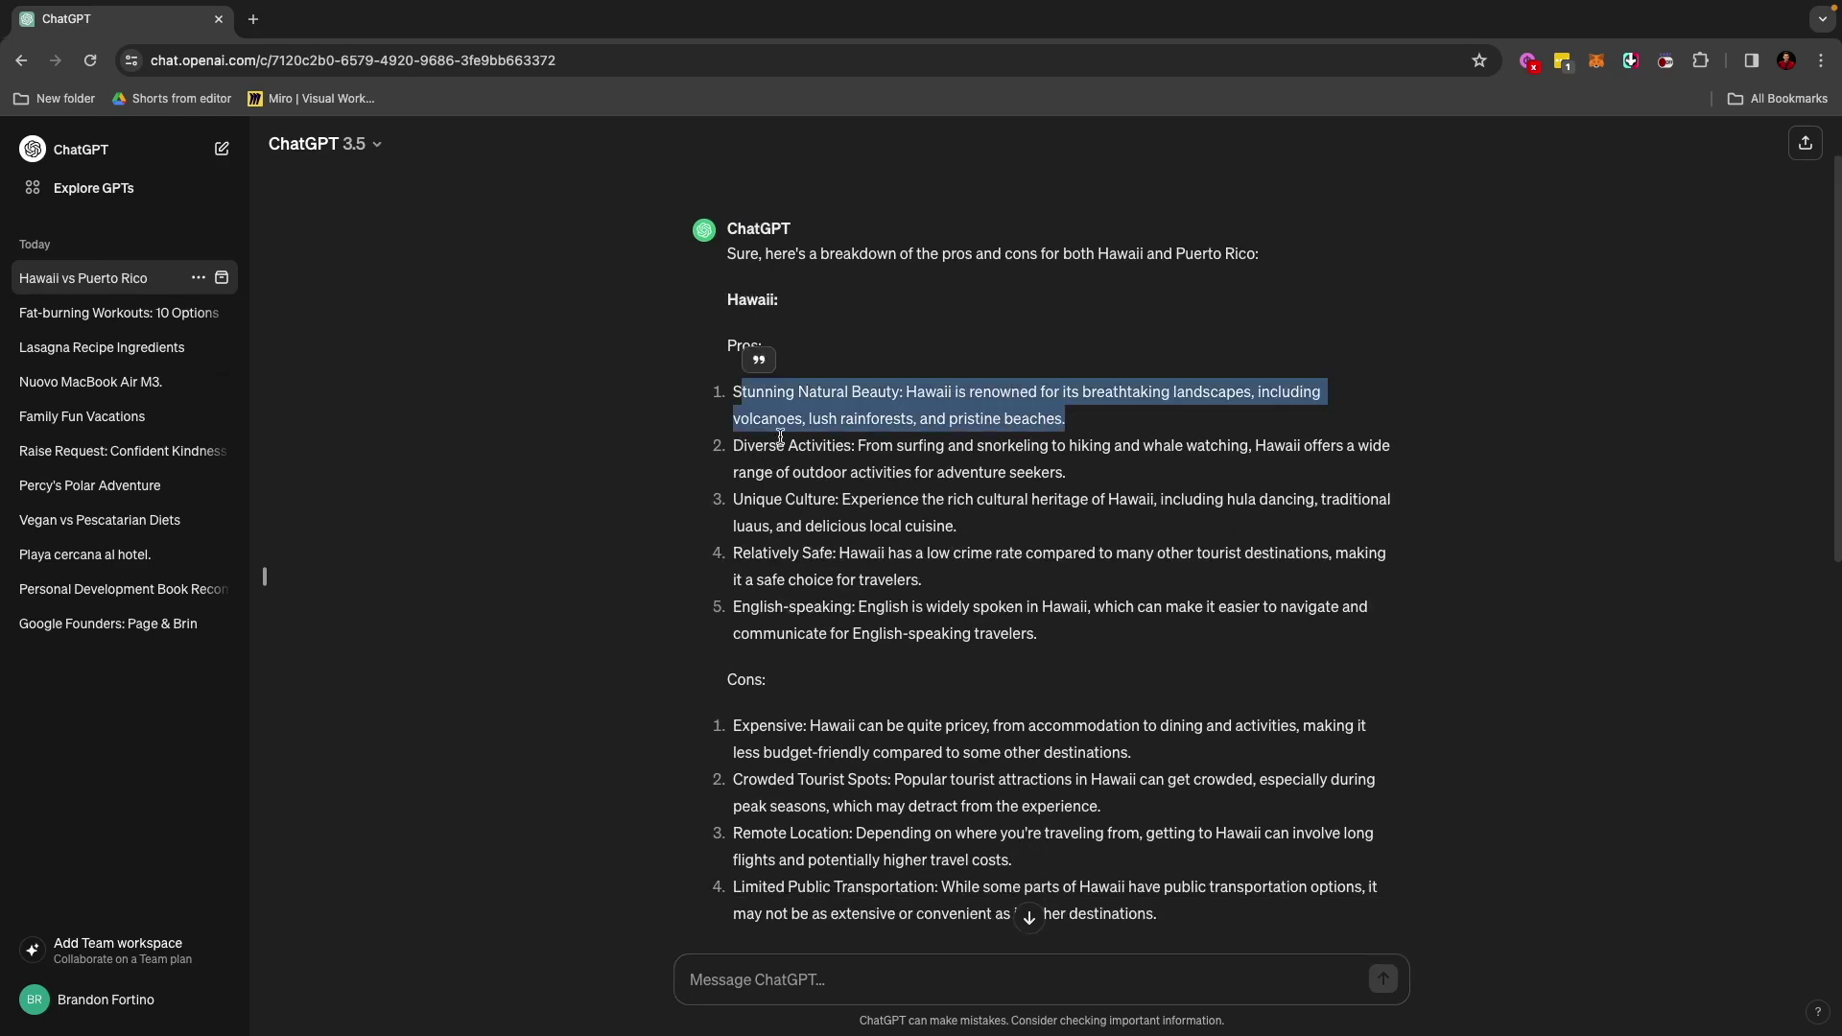
pyautogui.moveTo(736, 451); pyautogui.dragTo(1121, 485)
pyautogui.scroll(-2, 1026, 552)
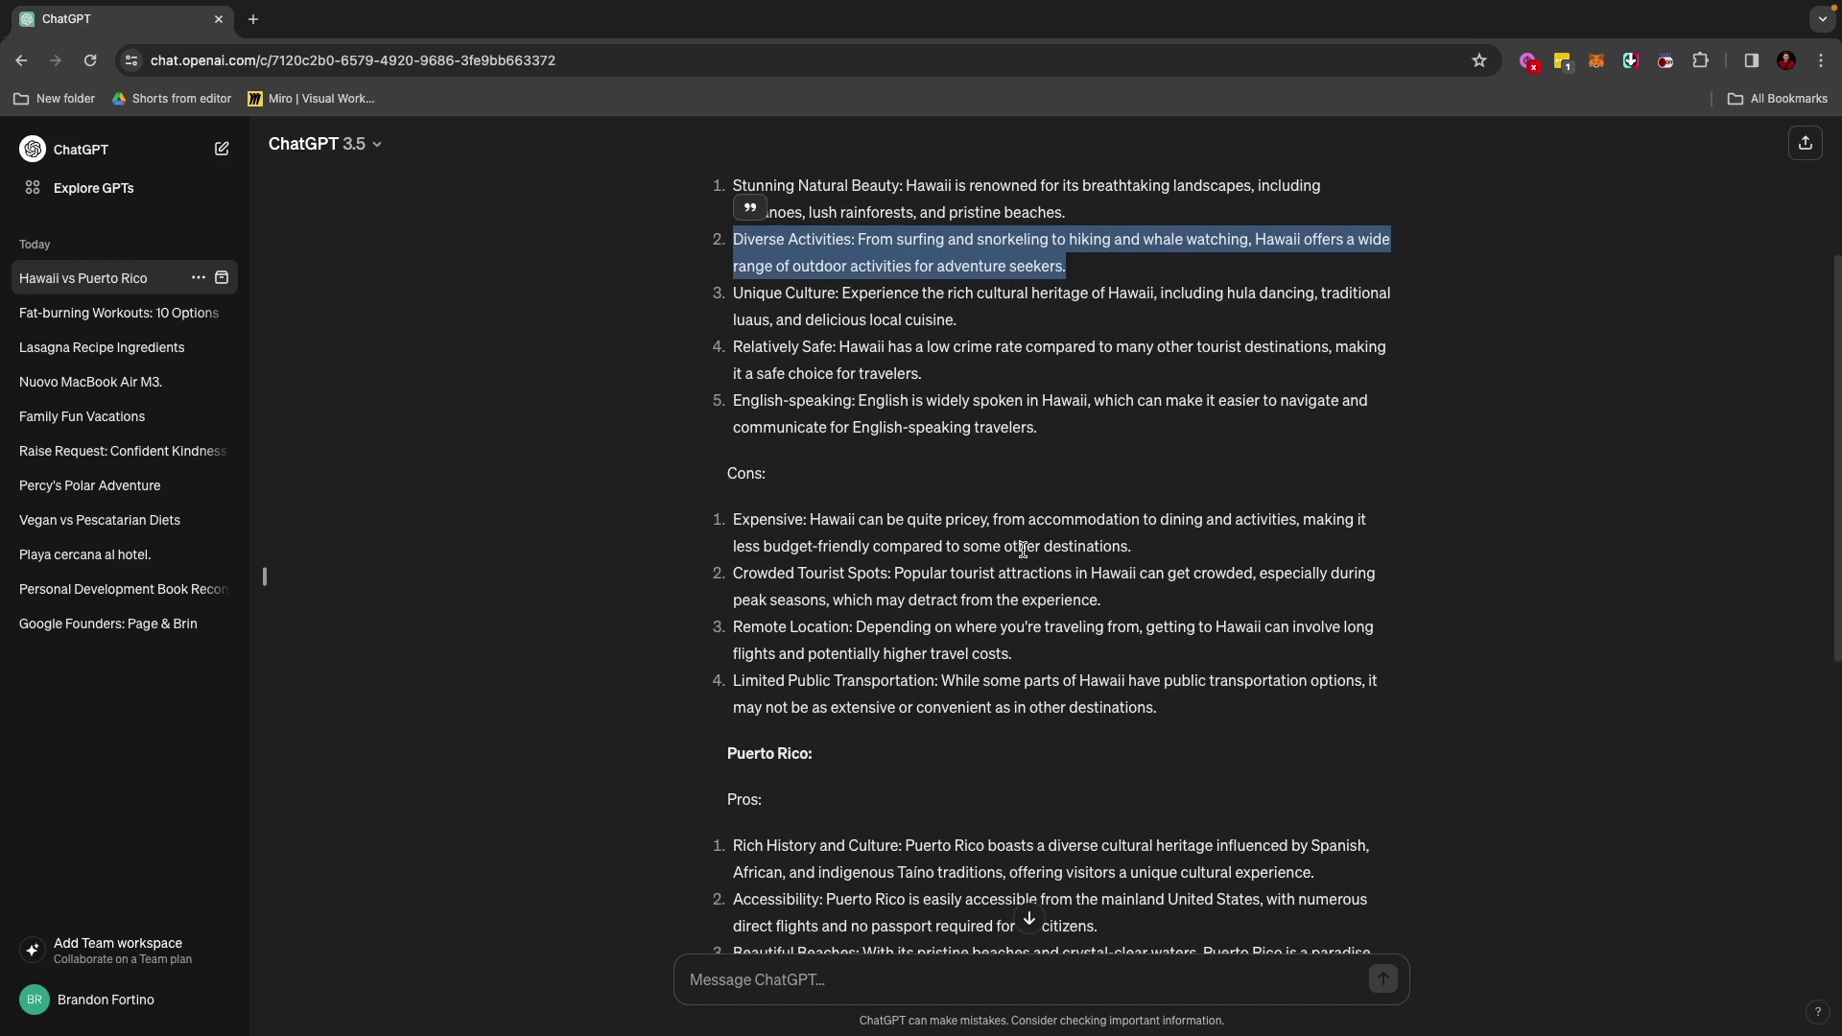
pyautogui.click(736, 522)
pyautogui.moveTo(736, 522); pyautogui.dragTo(1192, 556)
pyautogui.moveTo(739, 573); pyautogui.dragTo(1159, 603)
# Read Puerto Rico's pros and cons, from history, culture and beaches to hurricanes and language barriers
pyautogui.scroll(-2, 1158, 604)
pyautogui.scroll(-2, 1158, 609)
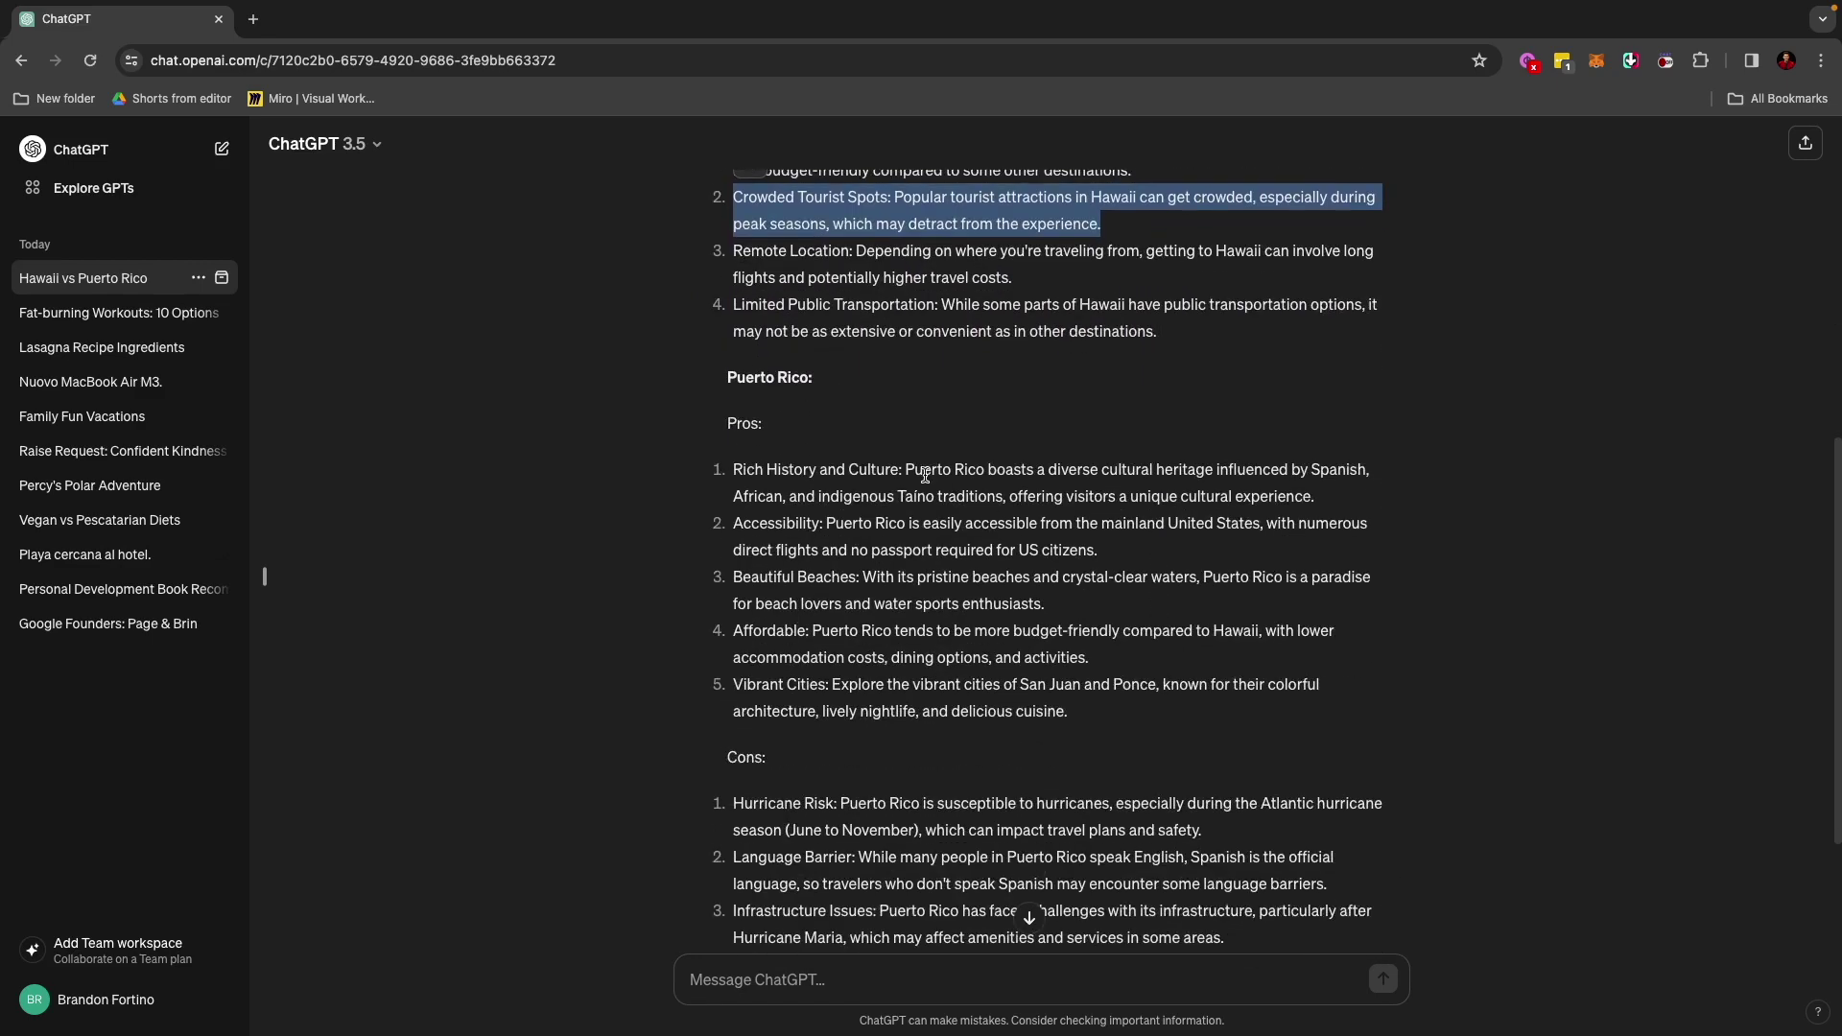
pyautogui.moveTo(734, 472); pyautogui.dragTo(1092, 491)
pyautogui.moveTo(735, 575); pyautogui.dragTo(1088, 604)
pyautogui.scroll(-3, 1088, 604)
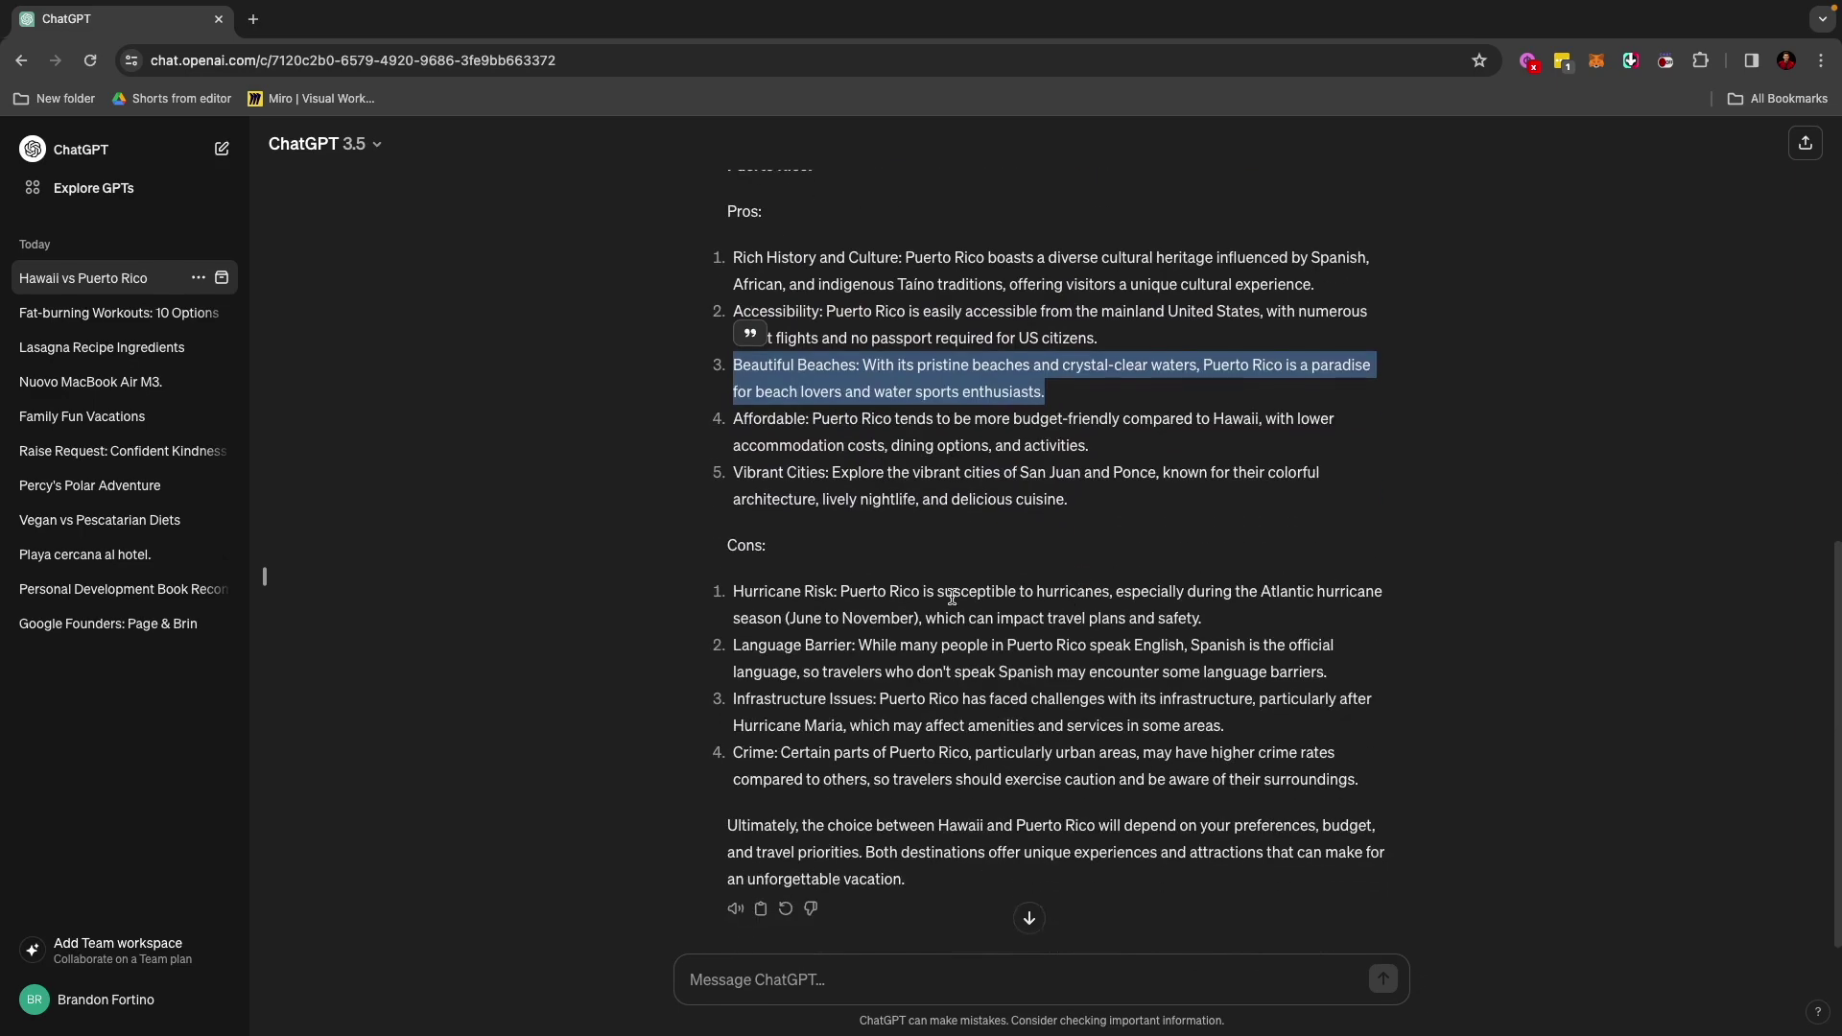
pyautogui.moveTo(735, 591); pyautogui.dragTo(953, 623)
pyautogui.moveTo(735, 646); pyautogui.dragTo(1095, 673)
pyautogui.click(1094, 673)
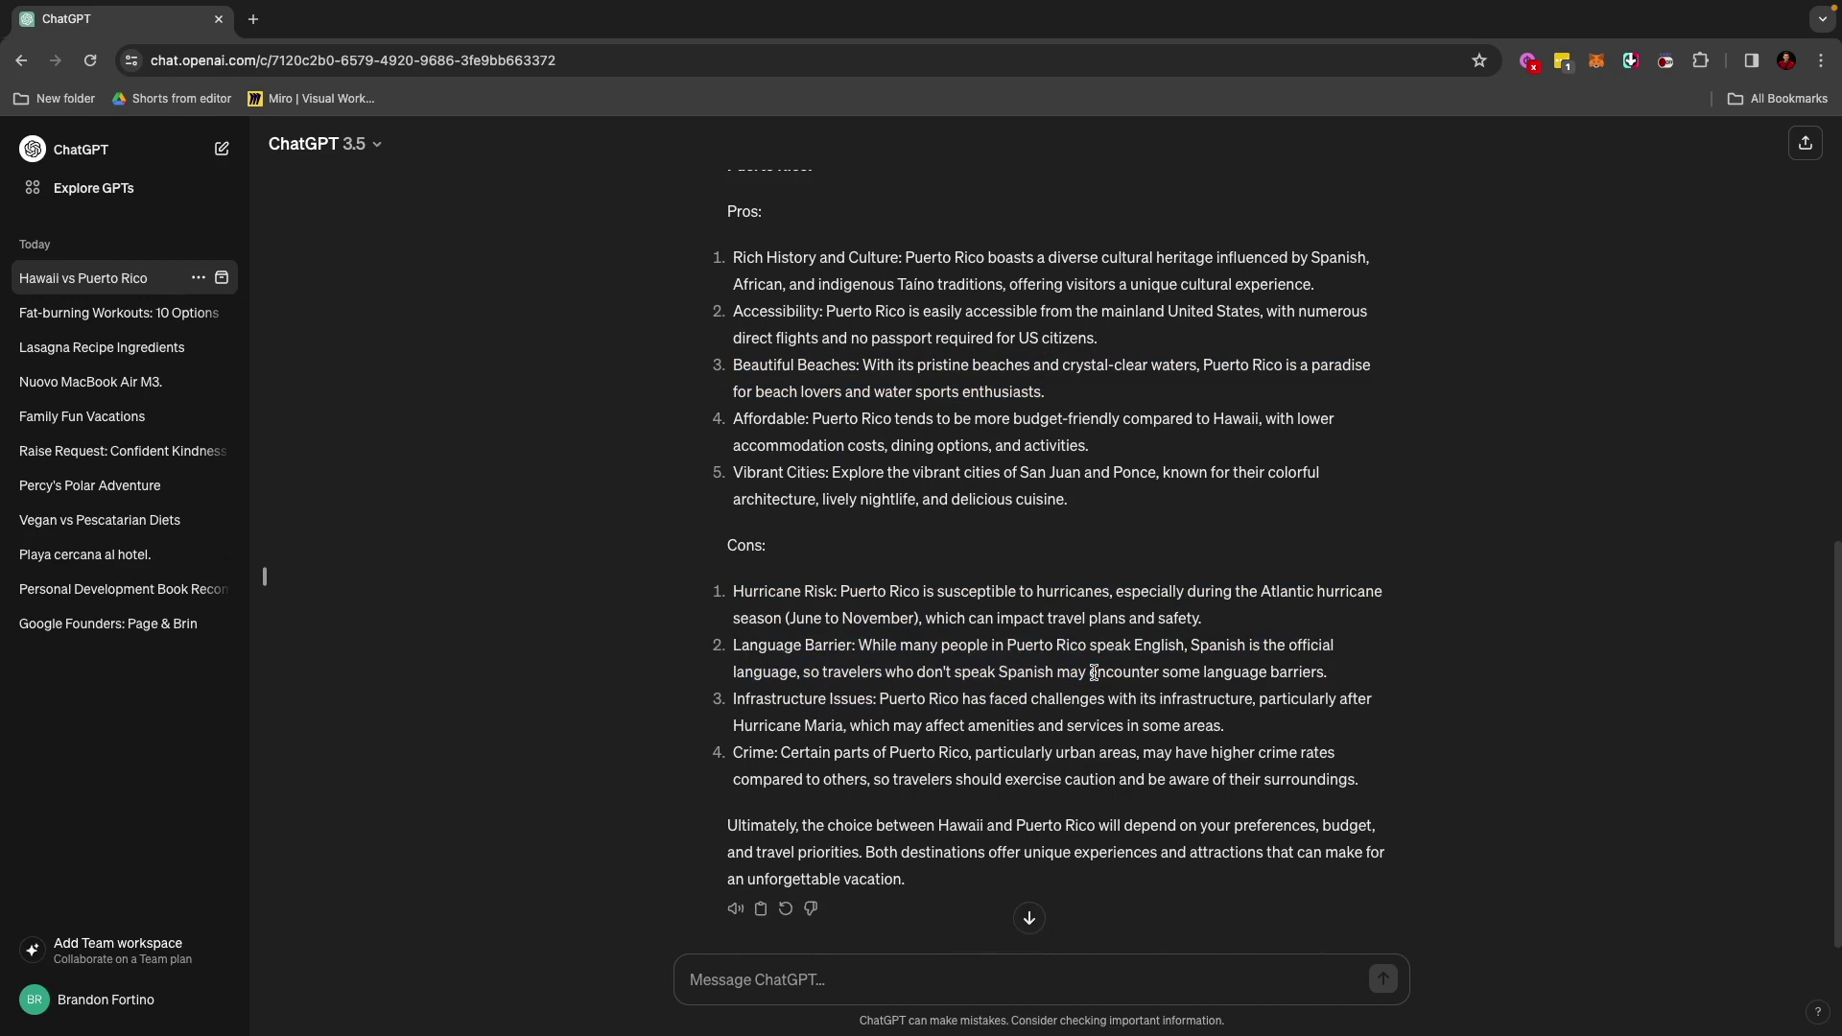
# Ask for the pros and cons of owning a cat or a dog and scroll through the reply
pyautogui.click(814, 981)
pyautogui.write('Give me the pros and ')
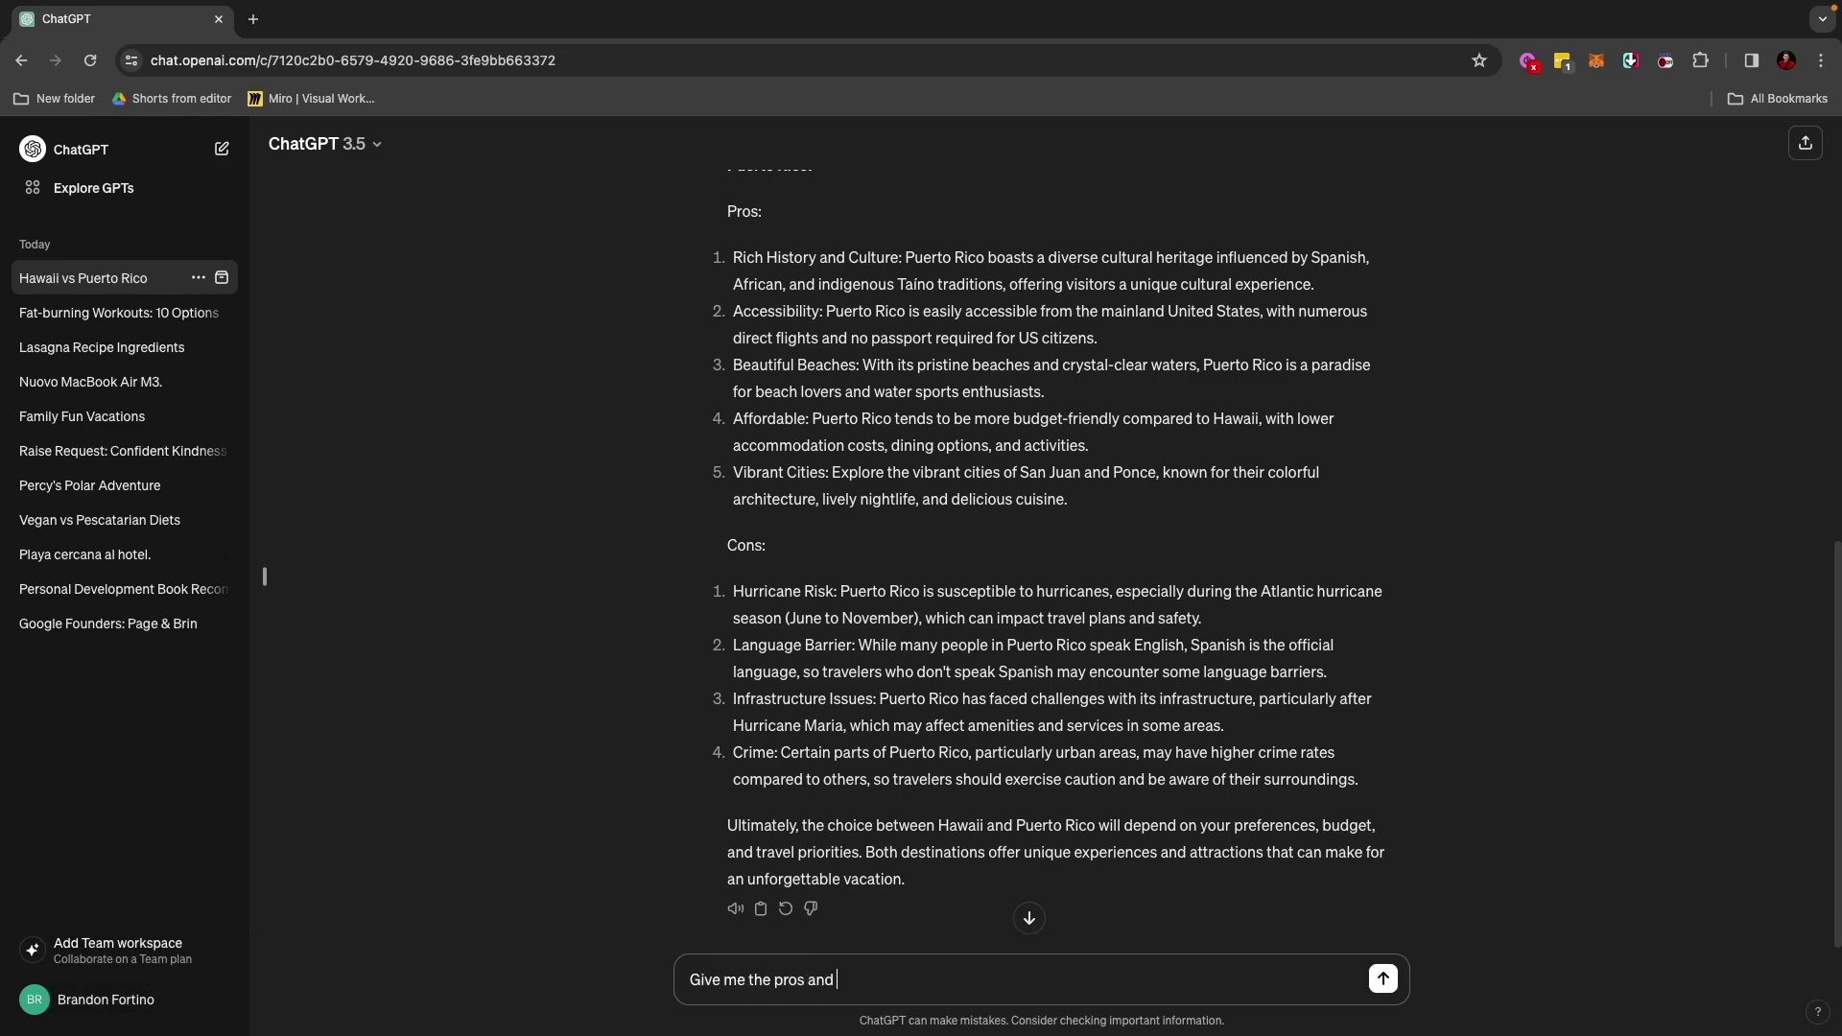
pyautogui.write('cons of owning a cat or a dog')
pyautogui.press('Return')
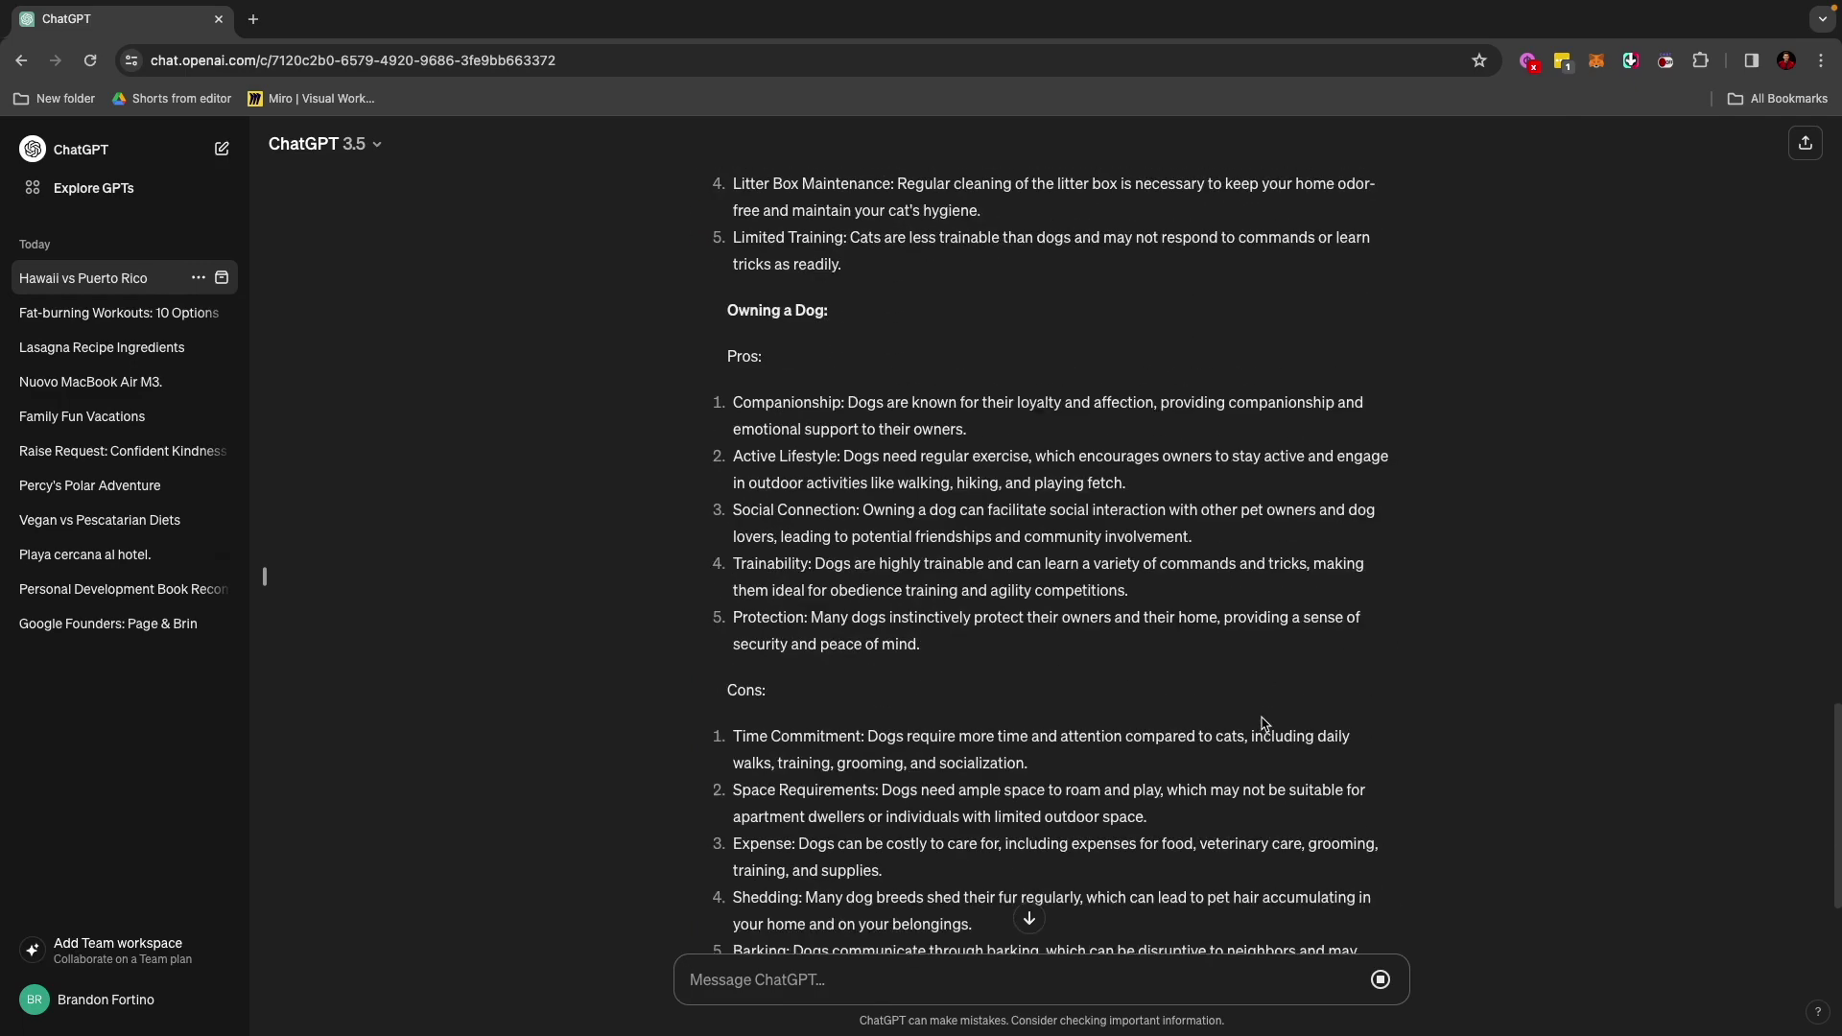
pyautogui.scroll(7, 1262, 722)
pyautogui.scroll(-9, 1262, 718)
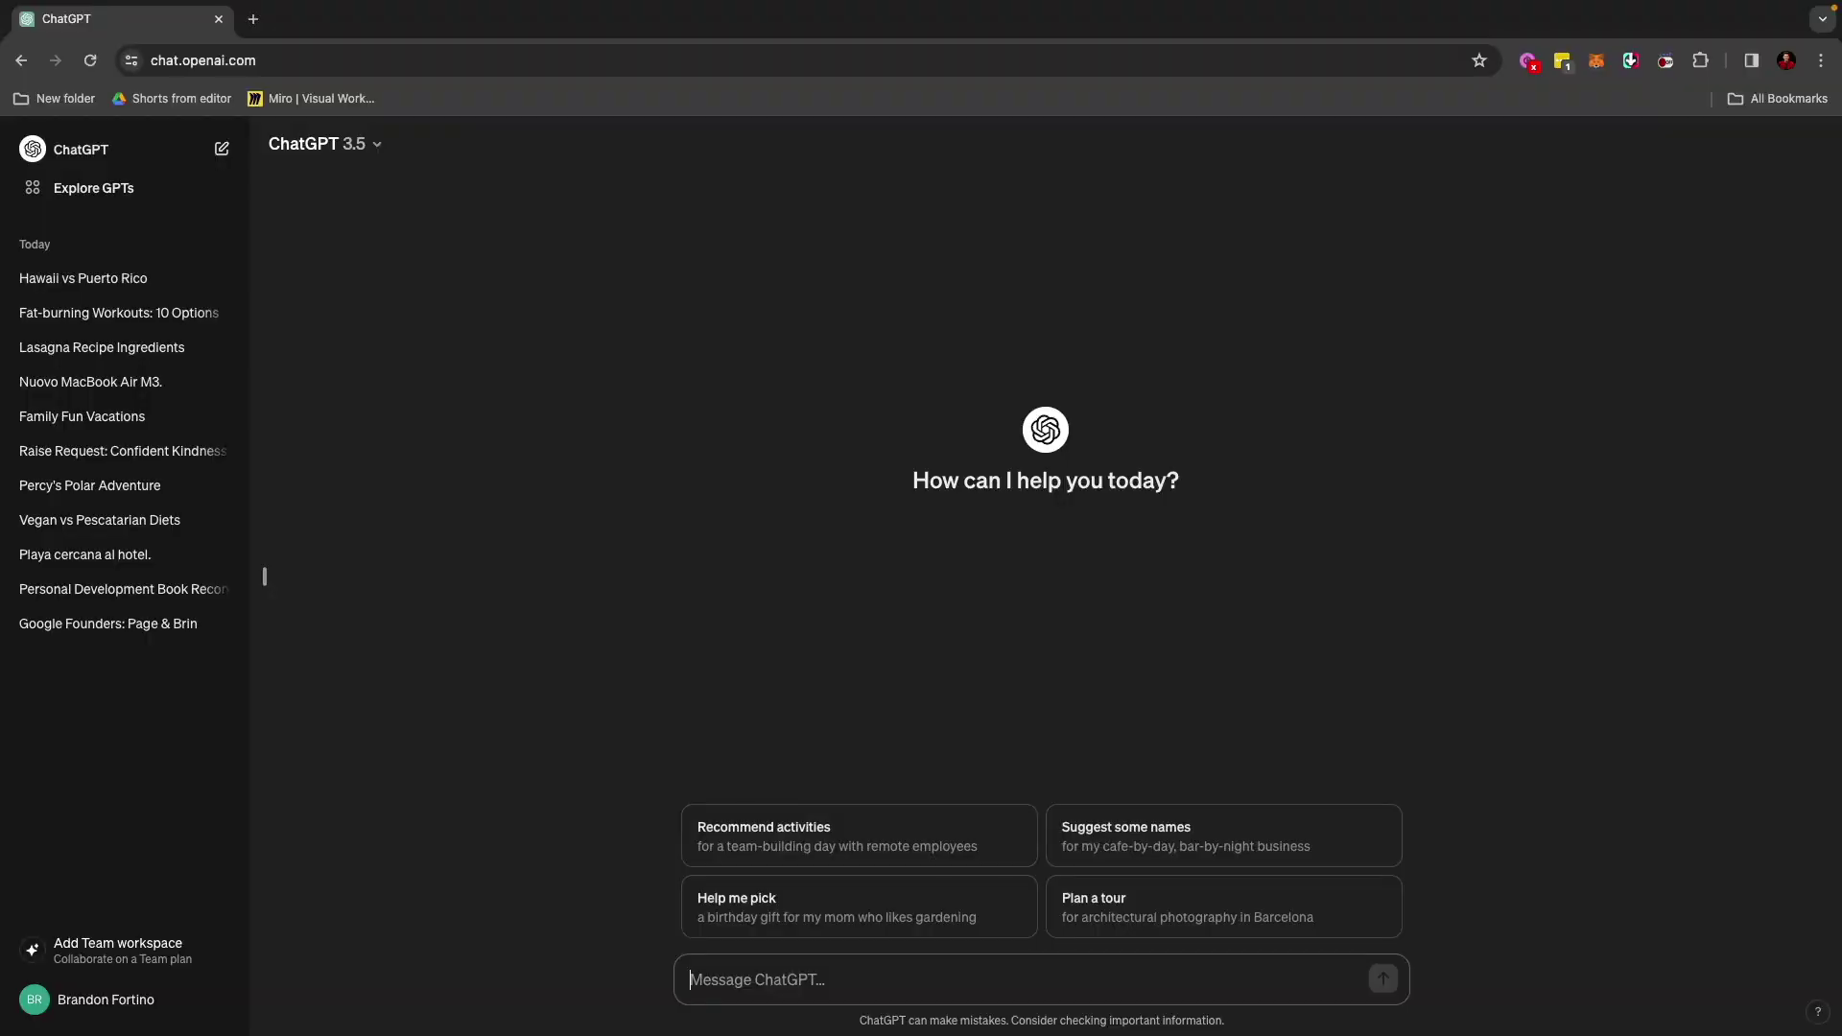
# Paste and send the request for studies showing the benefits of wearing sunscreen
pyautogui.click(941, 987)
pyautogui.write('Give me the studies that shows the benefits of wearing sunscreen')
pyautogui.press('BackSpace')
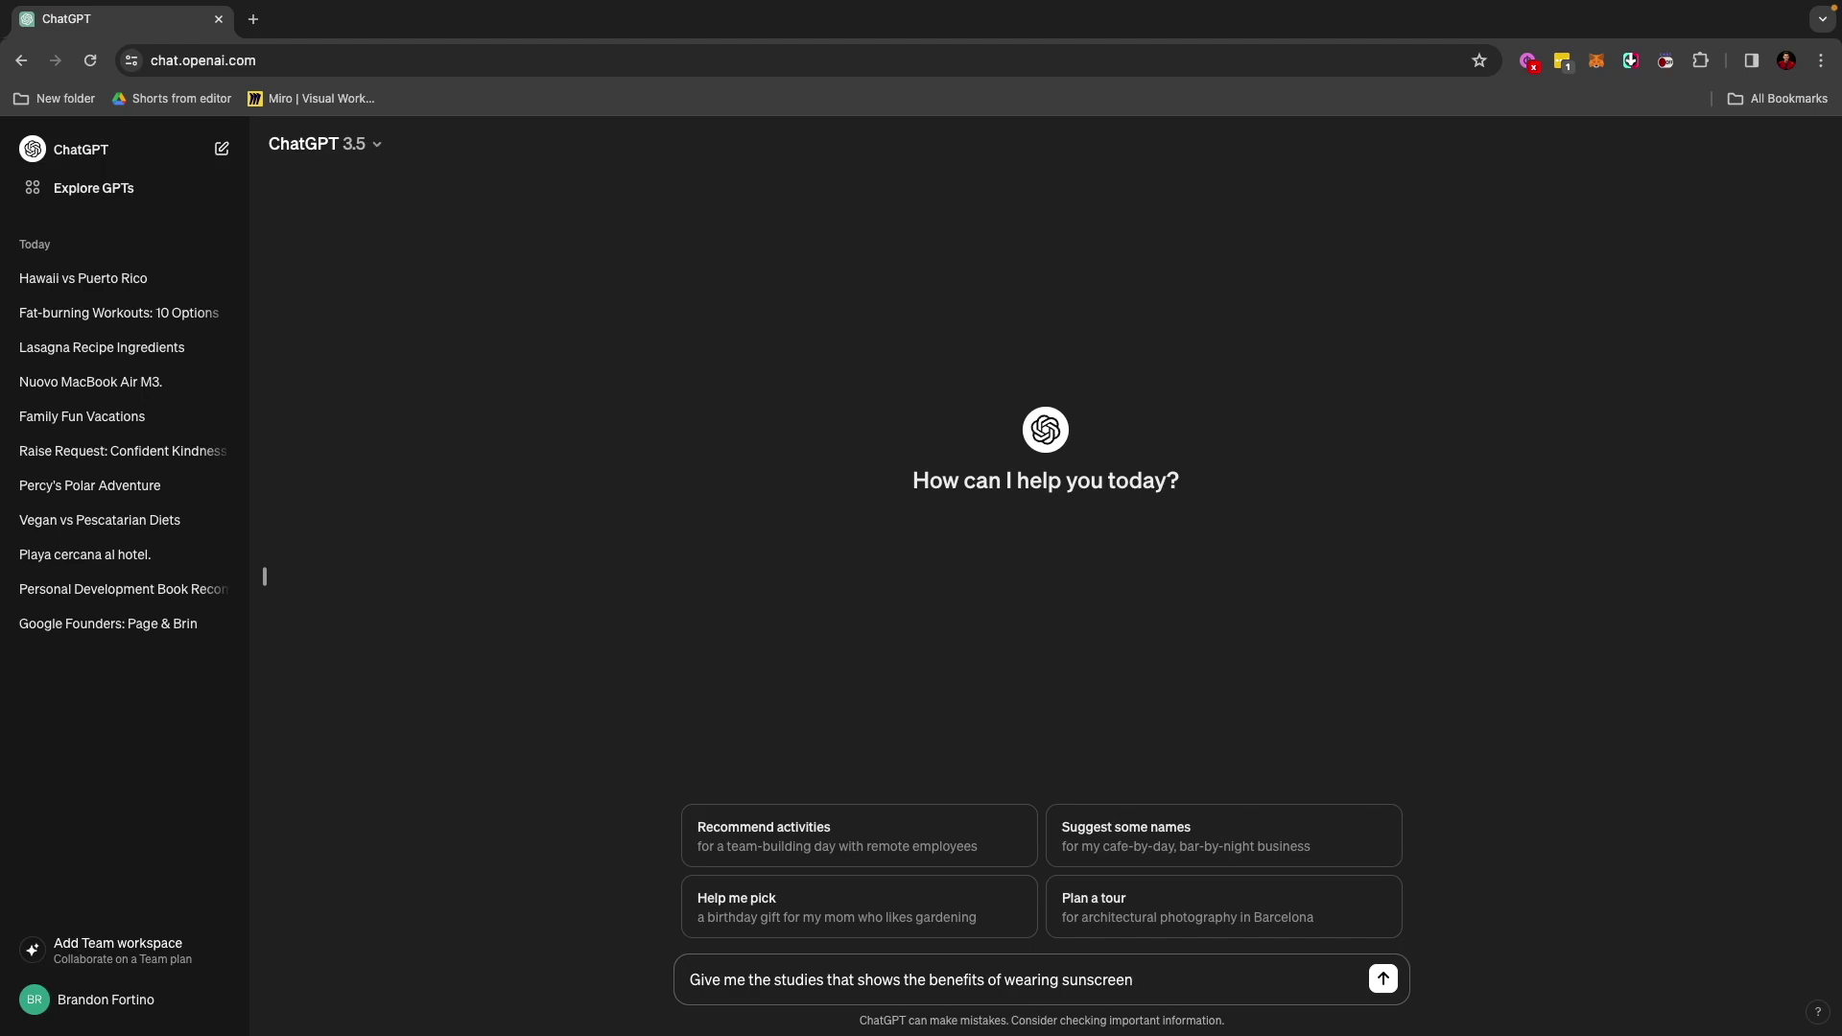
pyautogui.press('Return')
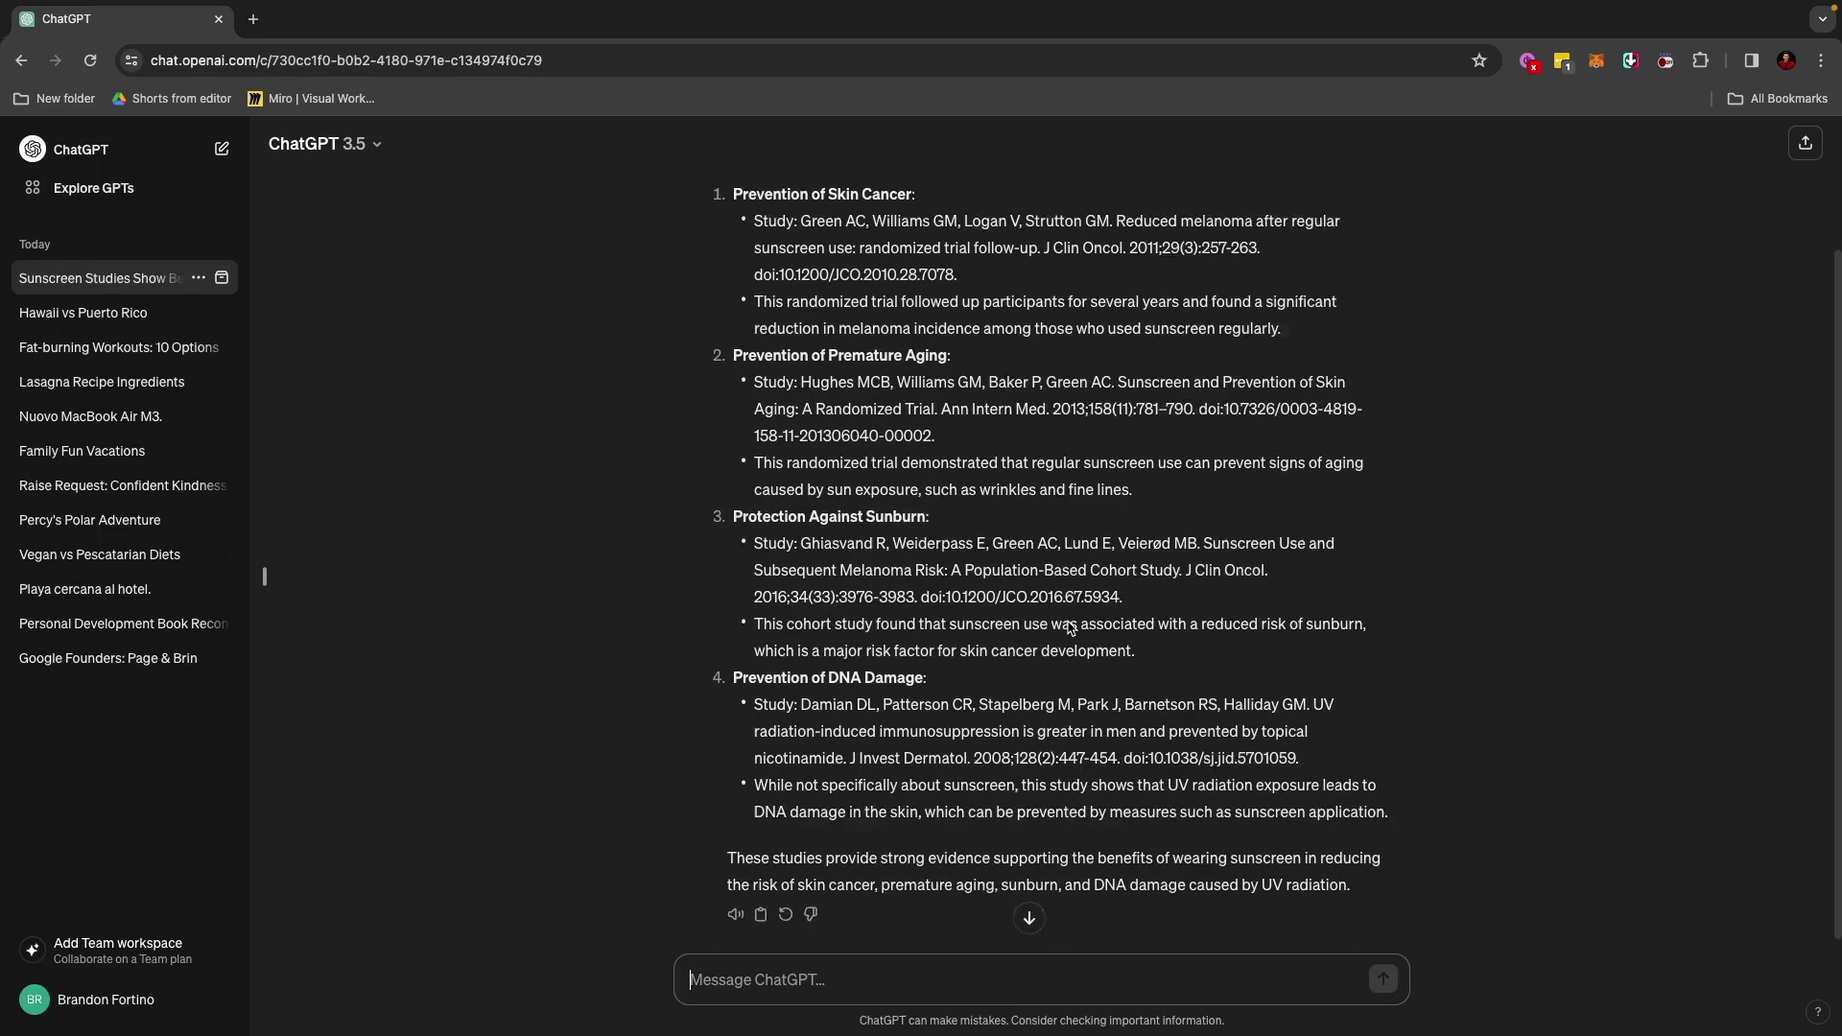
# Review the reply, highlighting the first study's authors and summary
pyautogui.scroll(1, 1068, 621)
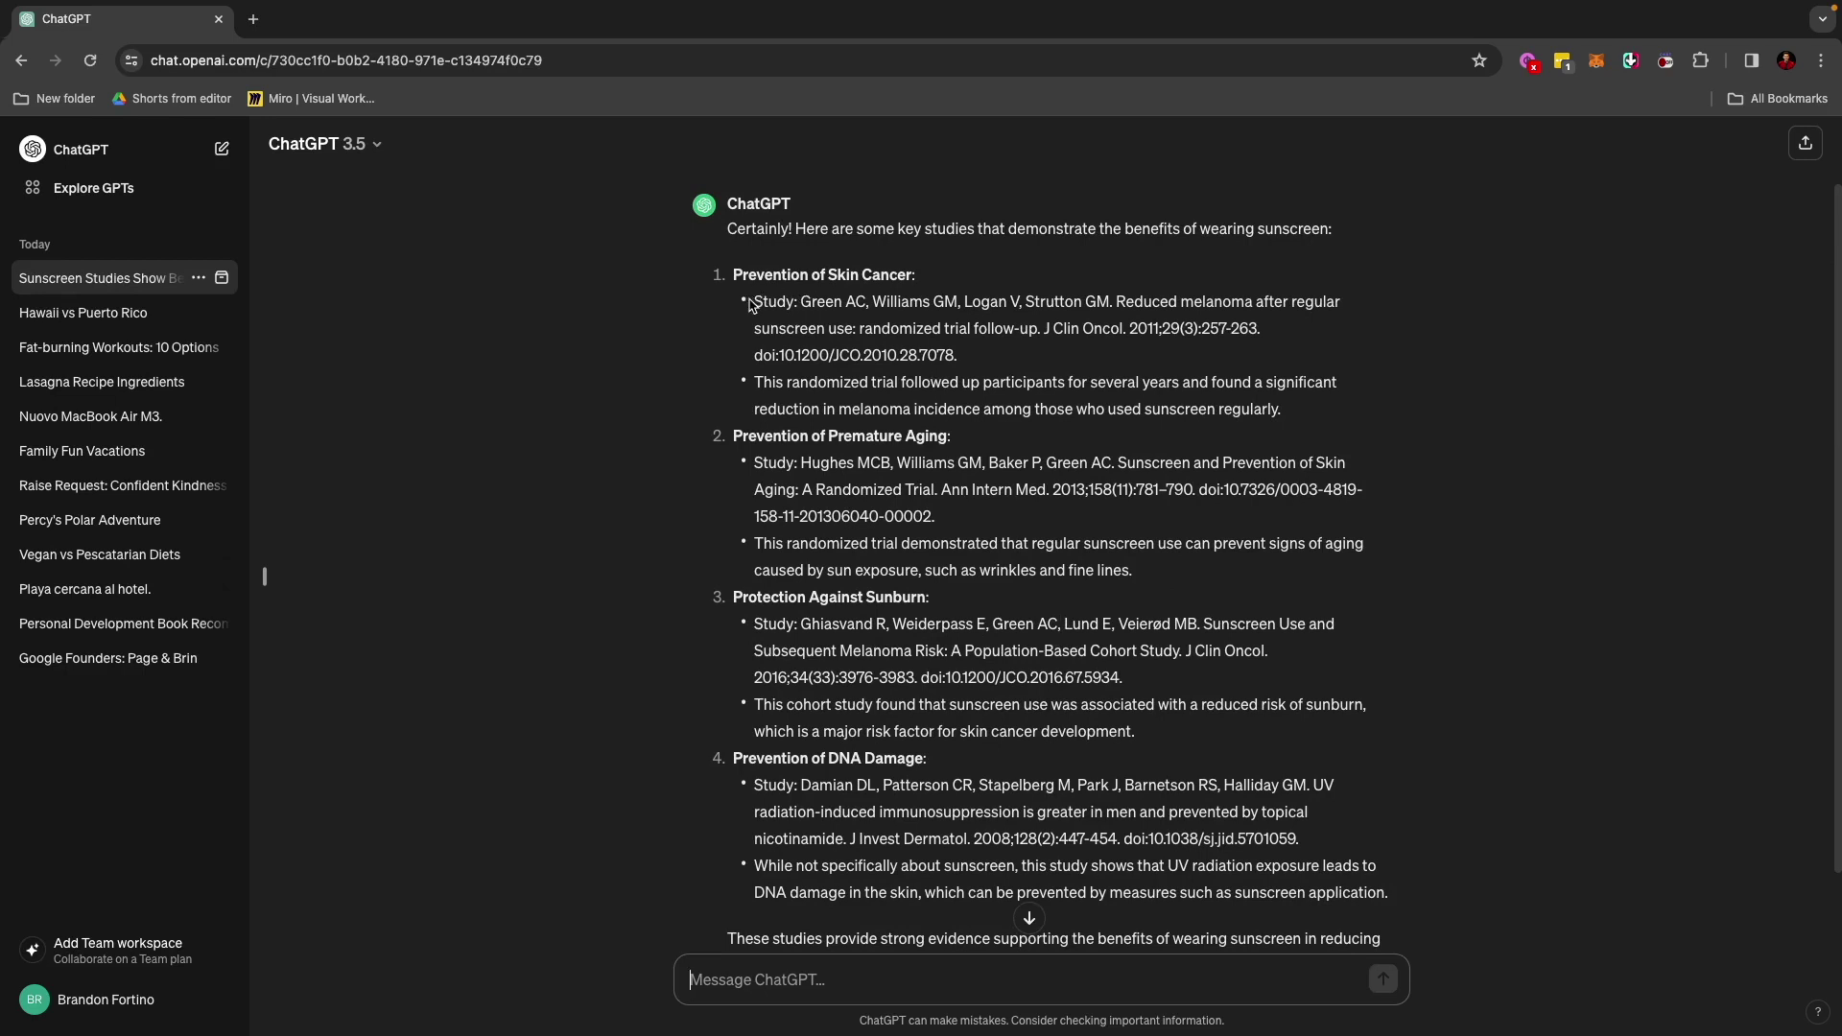
pyautogui.moveTo(754, 302); pyautogui.dragTo(1111, 305)
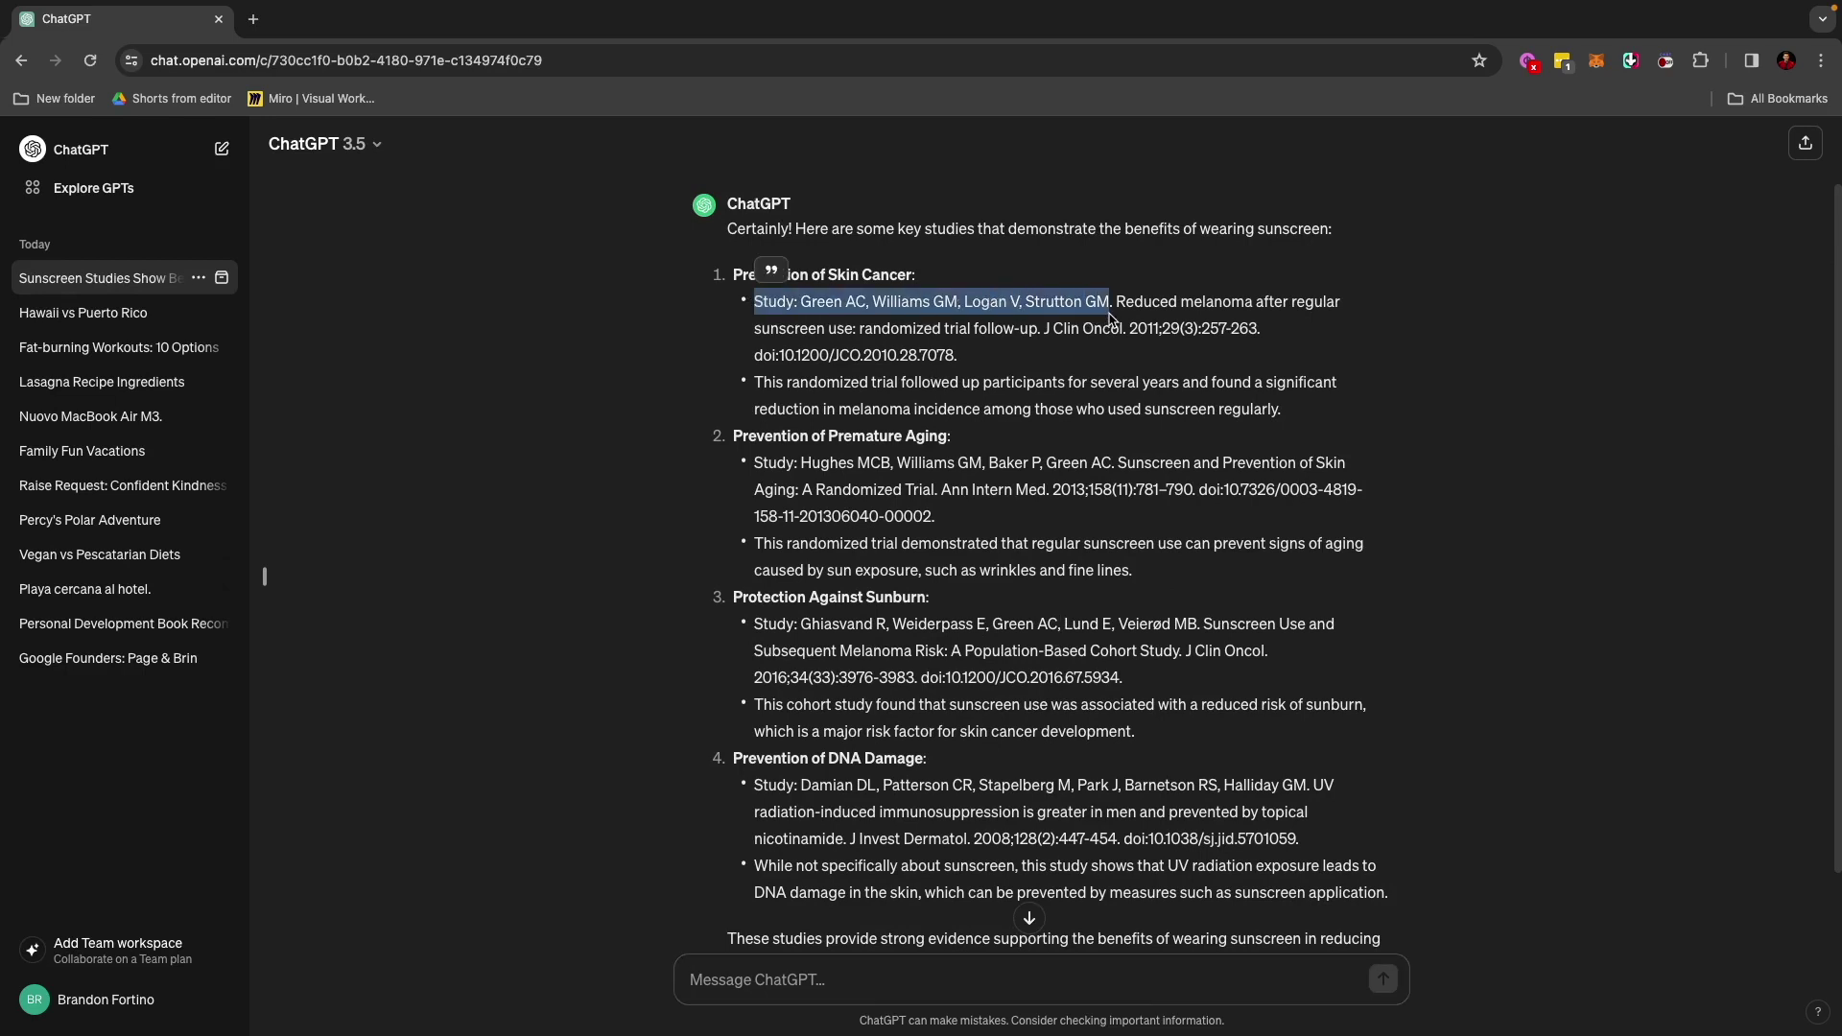
pyautogui.moveTo(754, 382); pyautogui.dragTo(1334, 430)
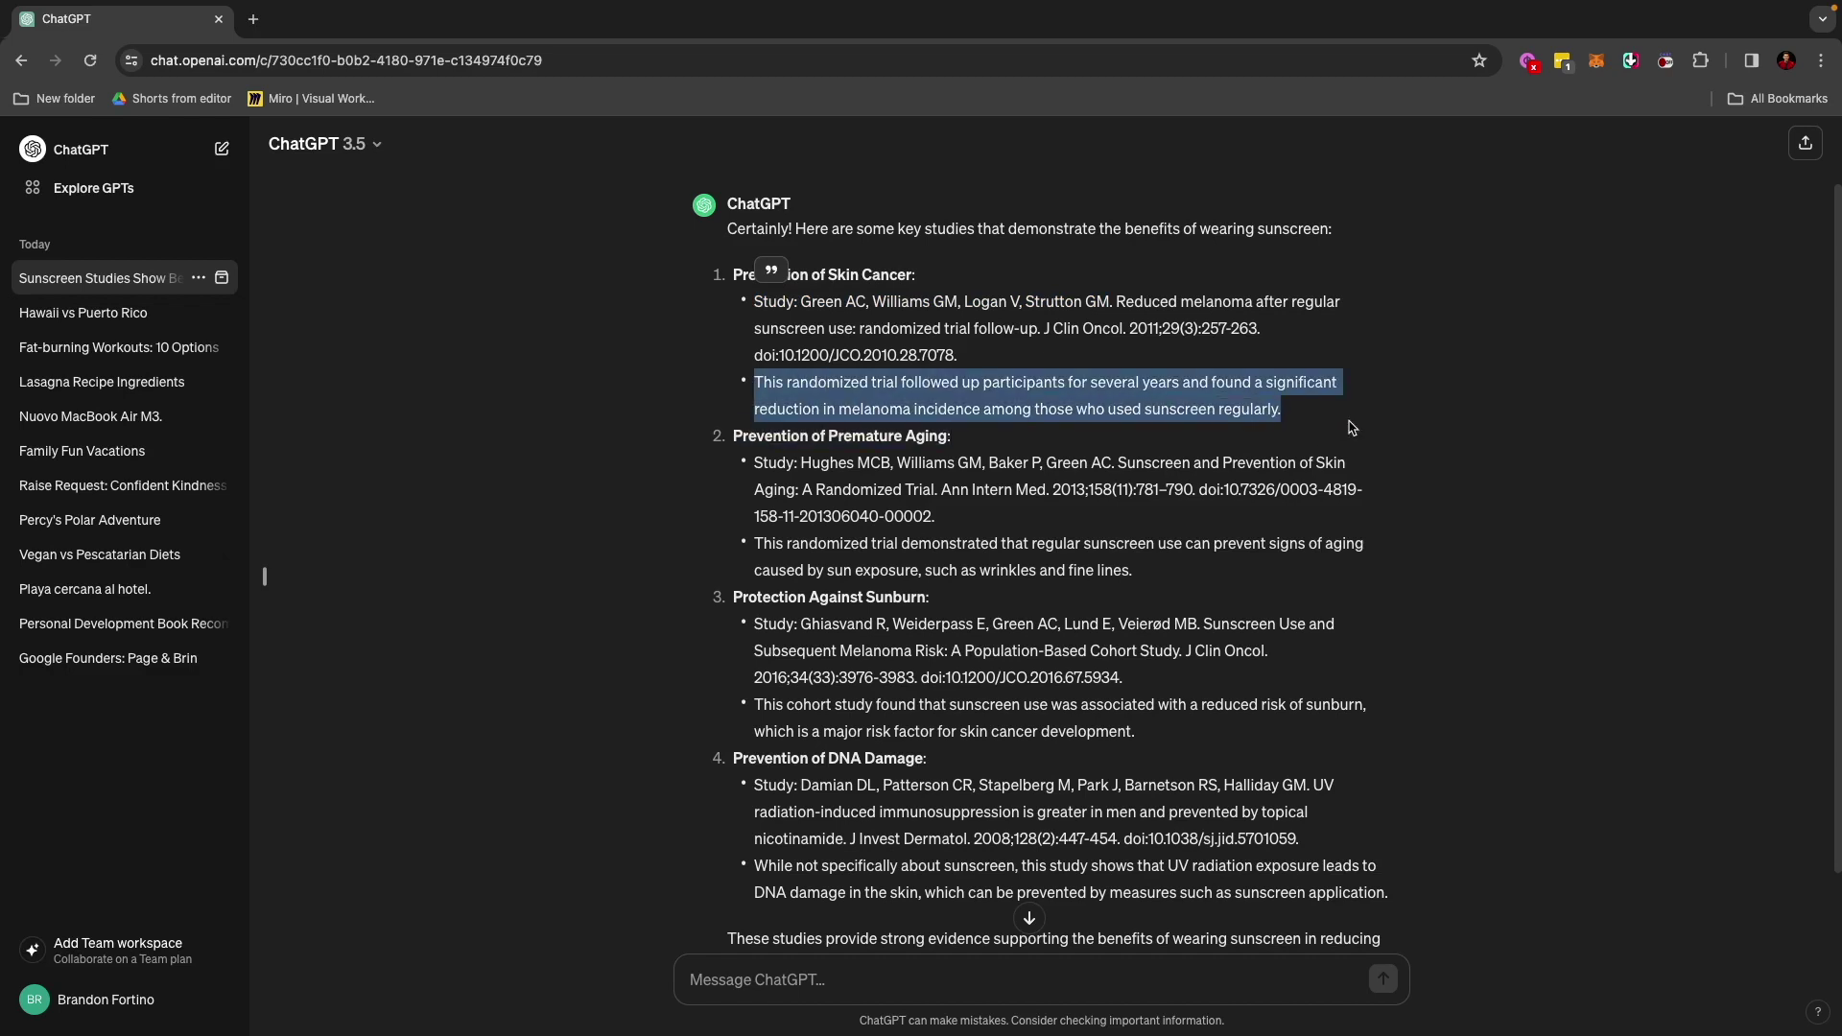
pyautogui.click(1018, 973)
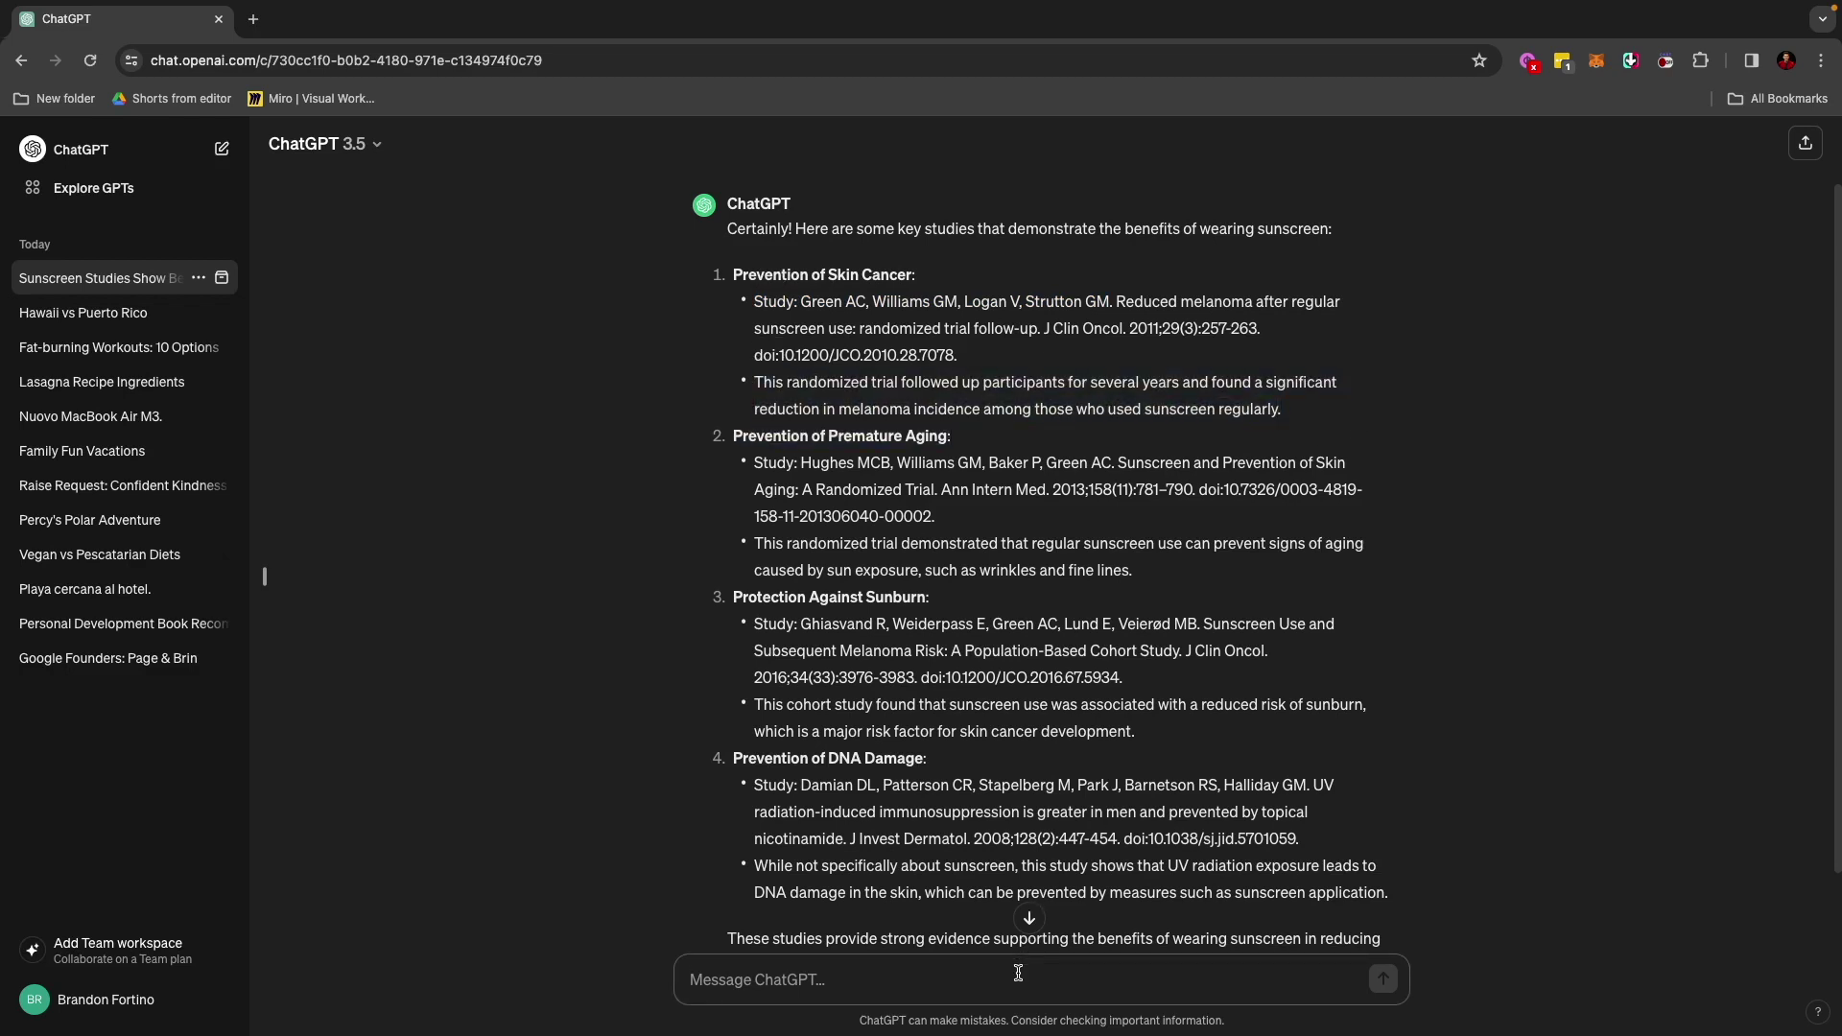
# Ask for a quote from the first study and highlight the paraphrased Green et al. (2011) melanoma quote
pyautogui.write('Can you pull a')
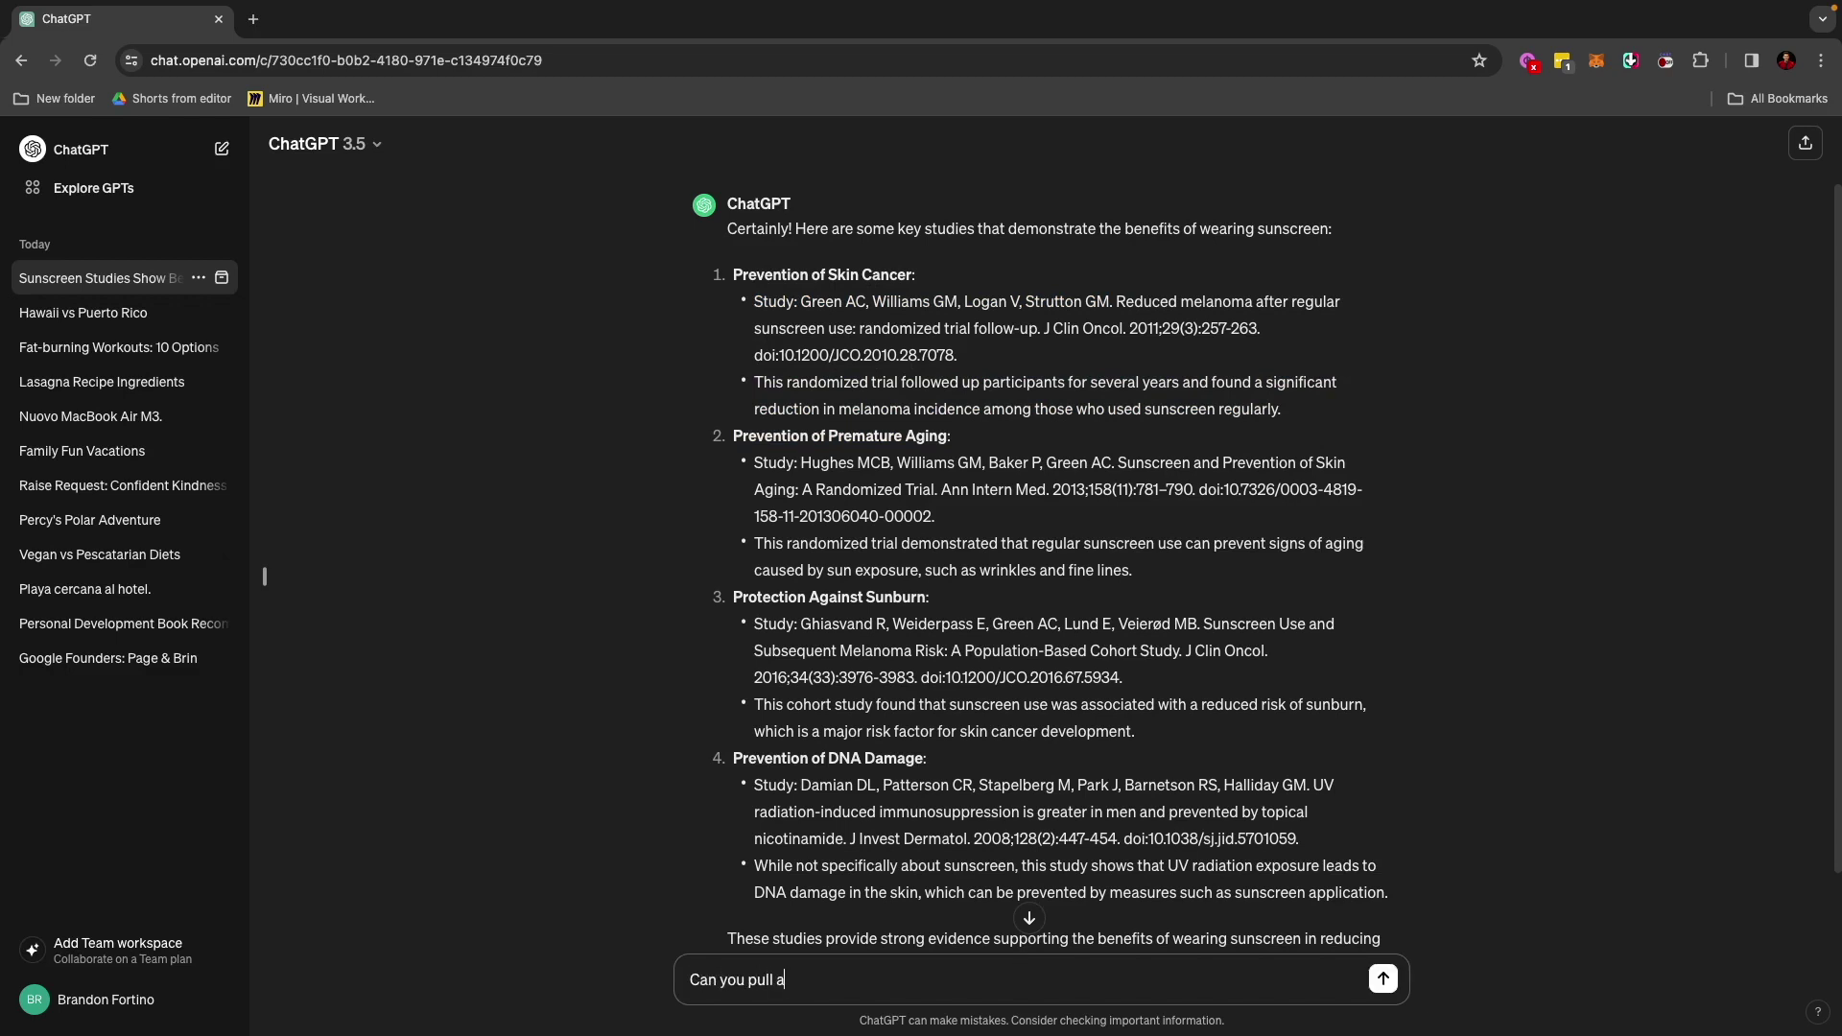
pyautogui.write(' quote from the first study you mentioned abov')
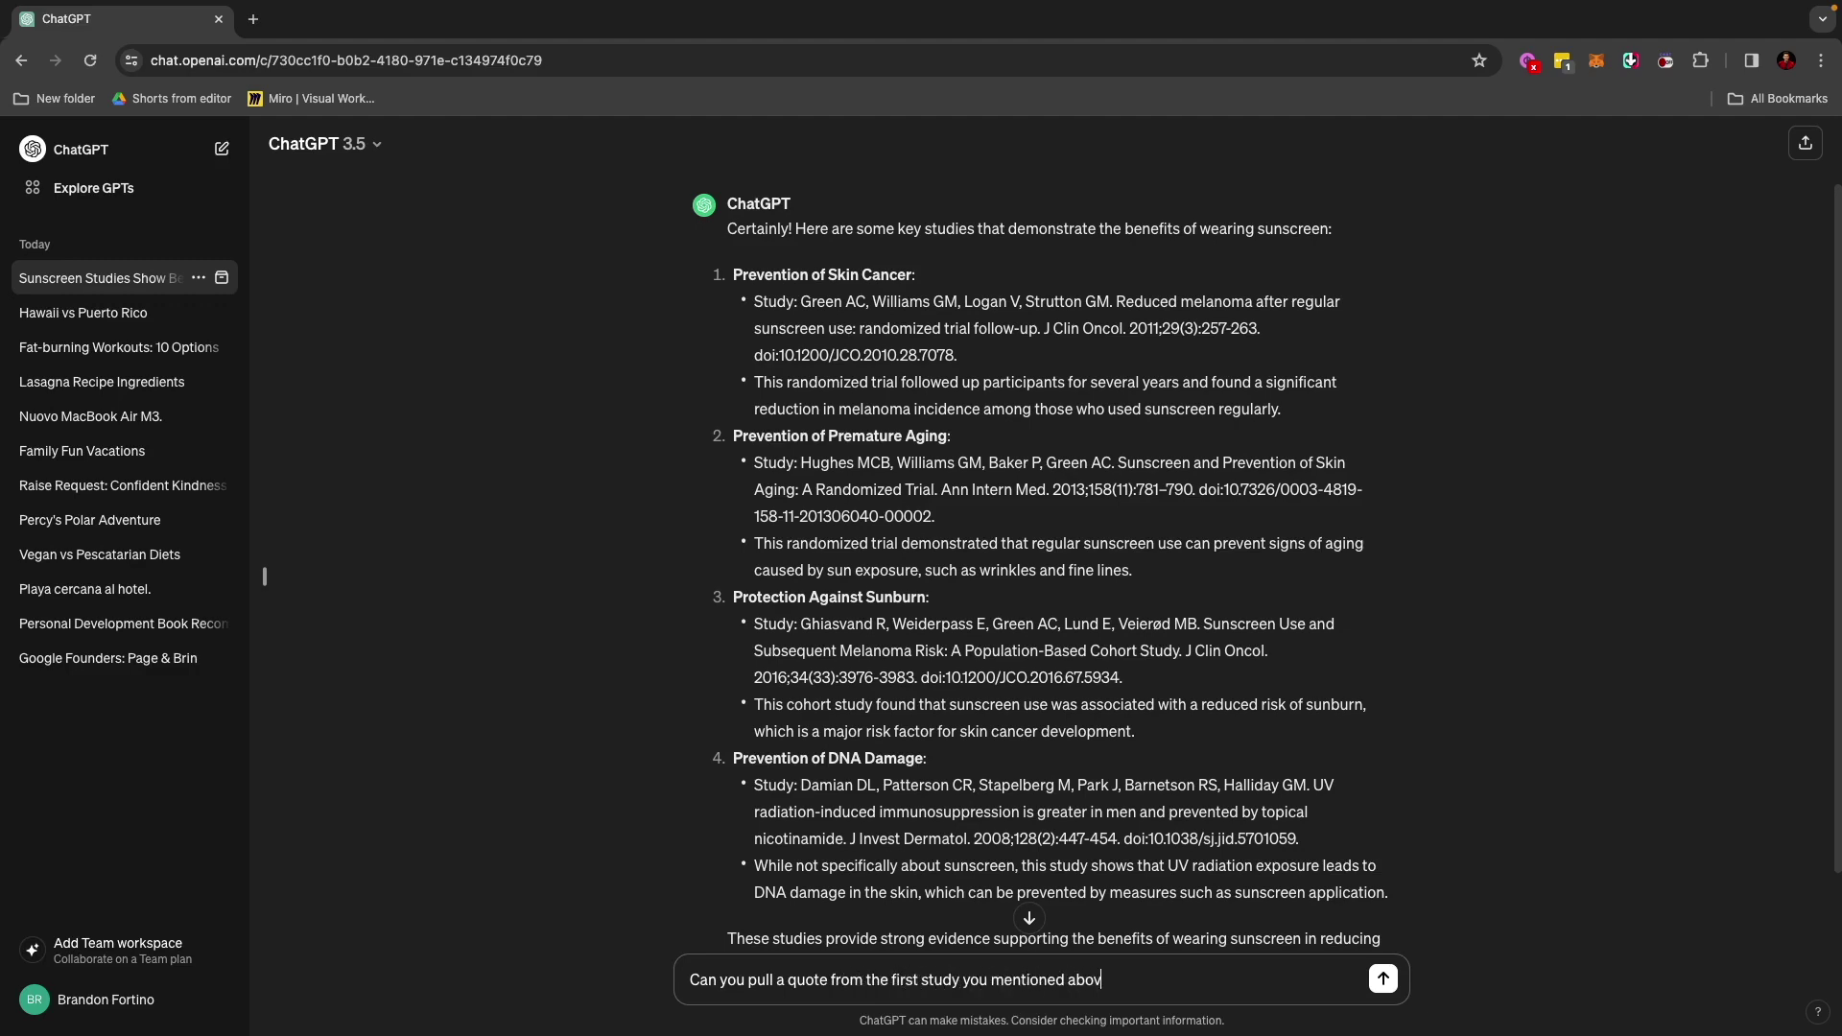
pyautogui.write('e?')
pyautogui.press('Return')
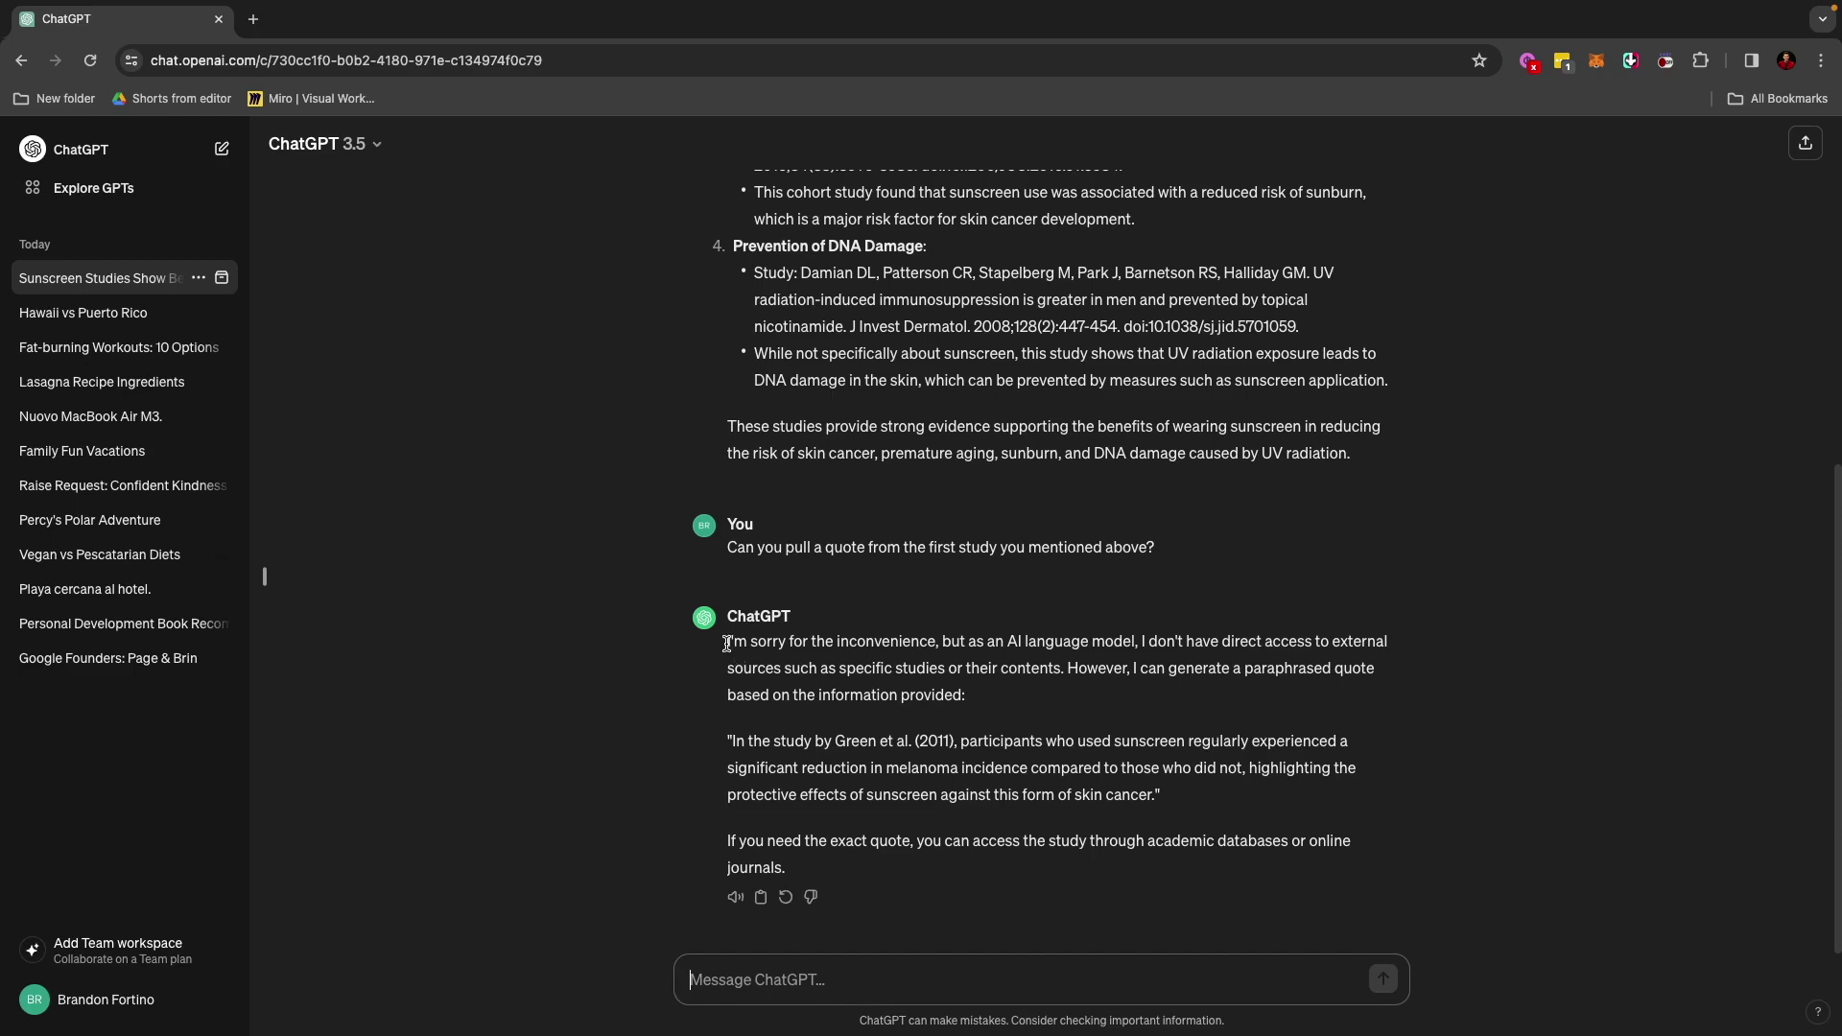
pyautogui.moveTo(727, 641); pyautogui.dragTo(993, 693)
pyautogui.click(996, 693)
pyautogui.moveTo(730, 743); pyautogui.dragTo(1177, 802)
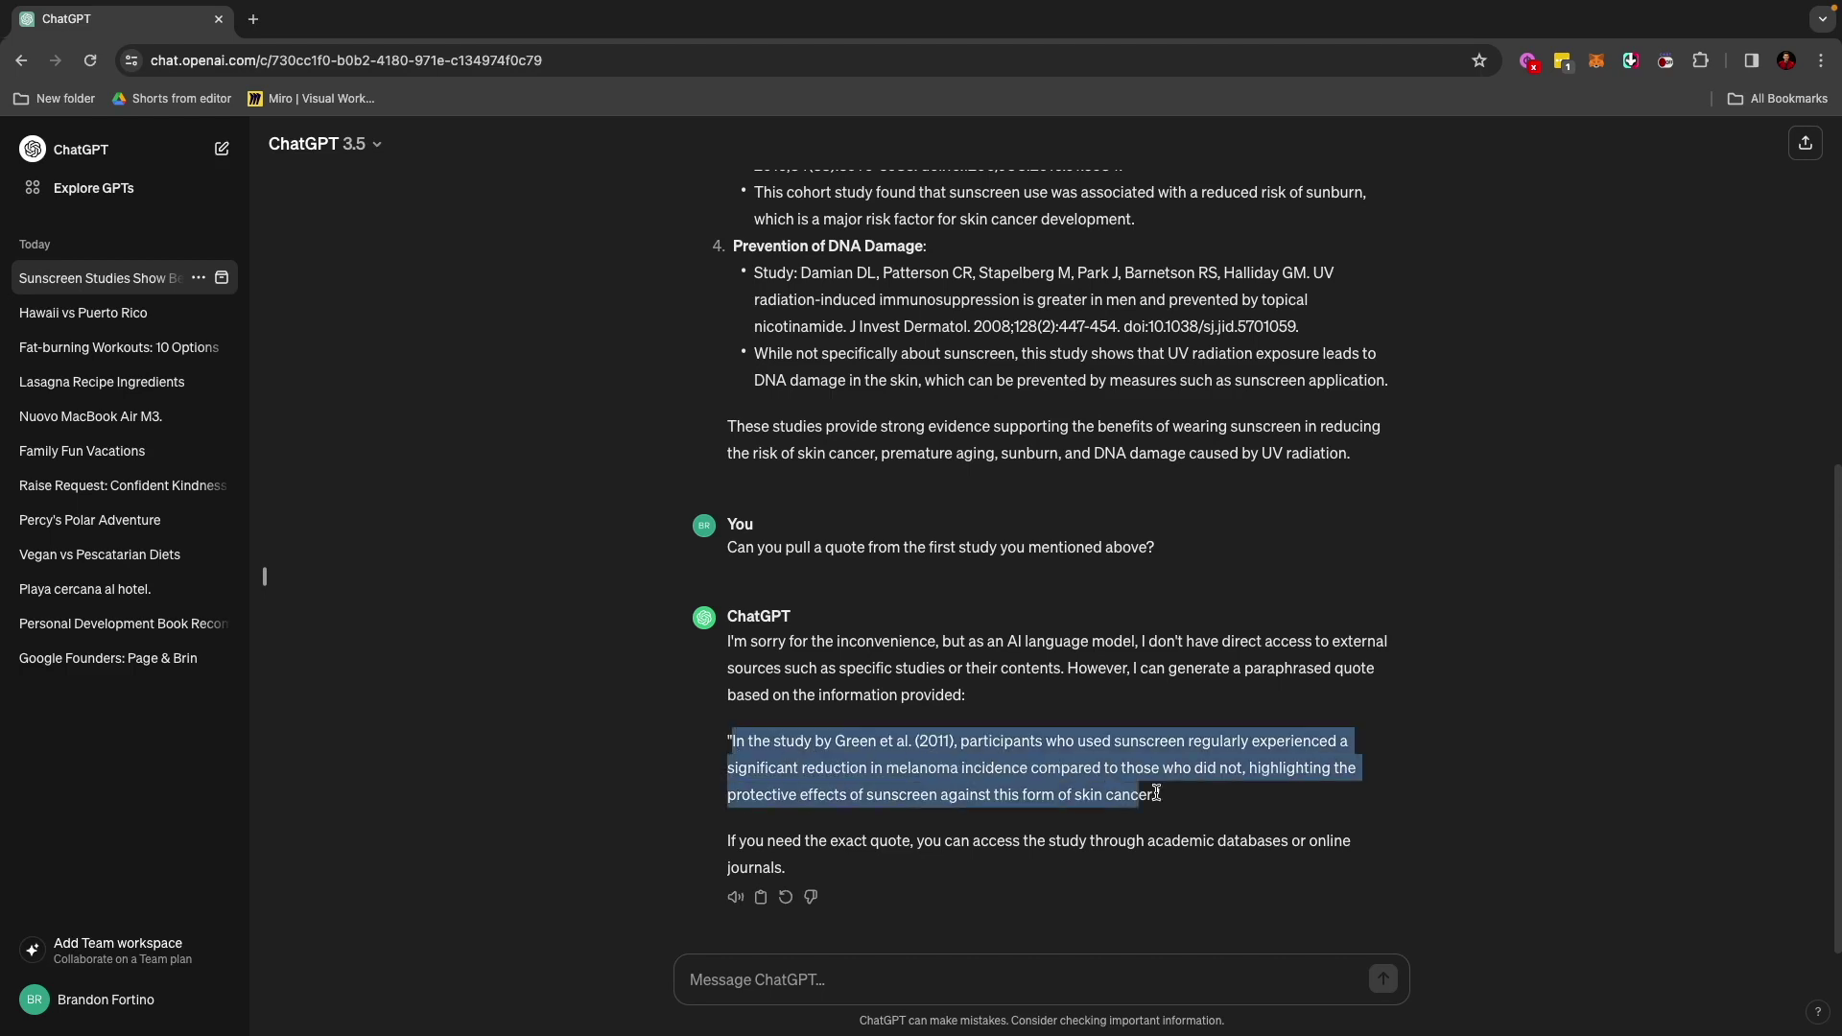
pyautogui.click(1179, 803)
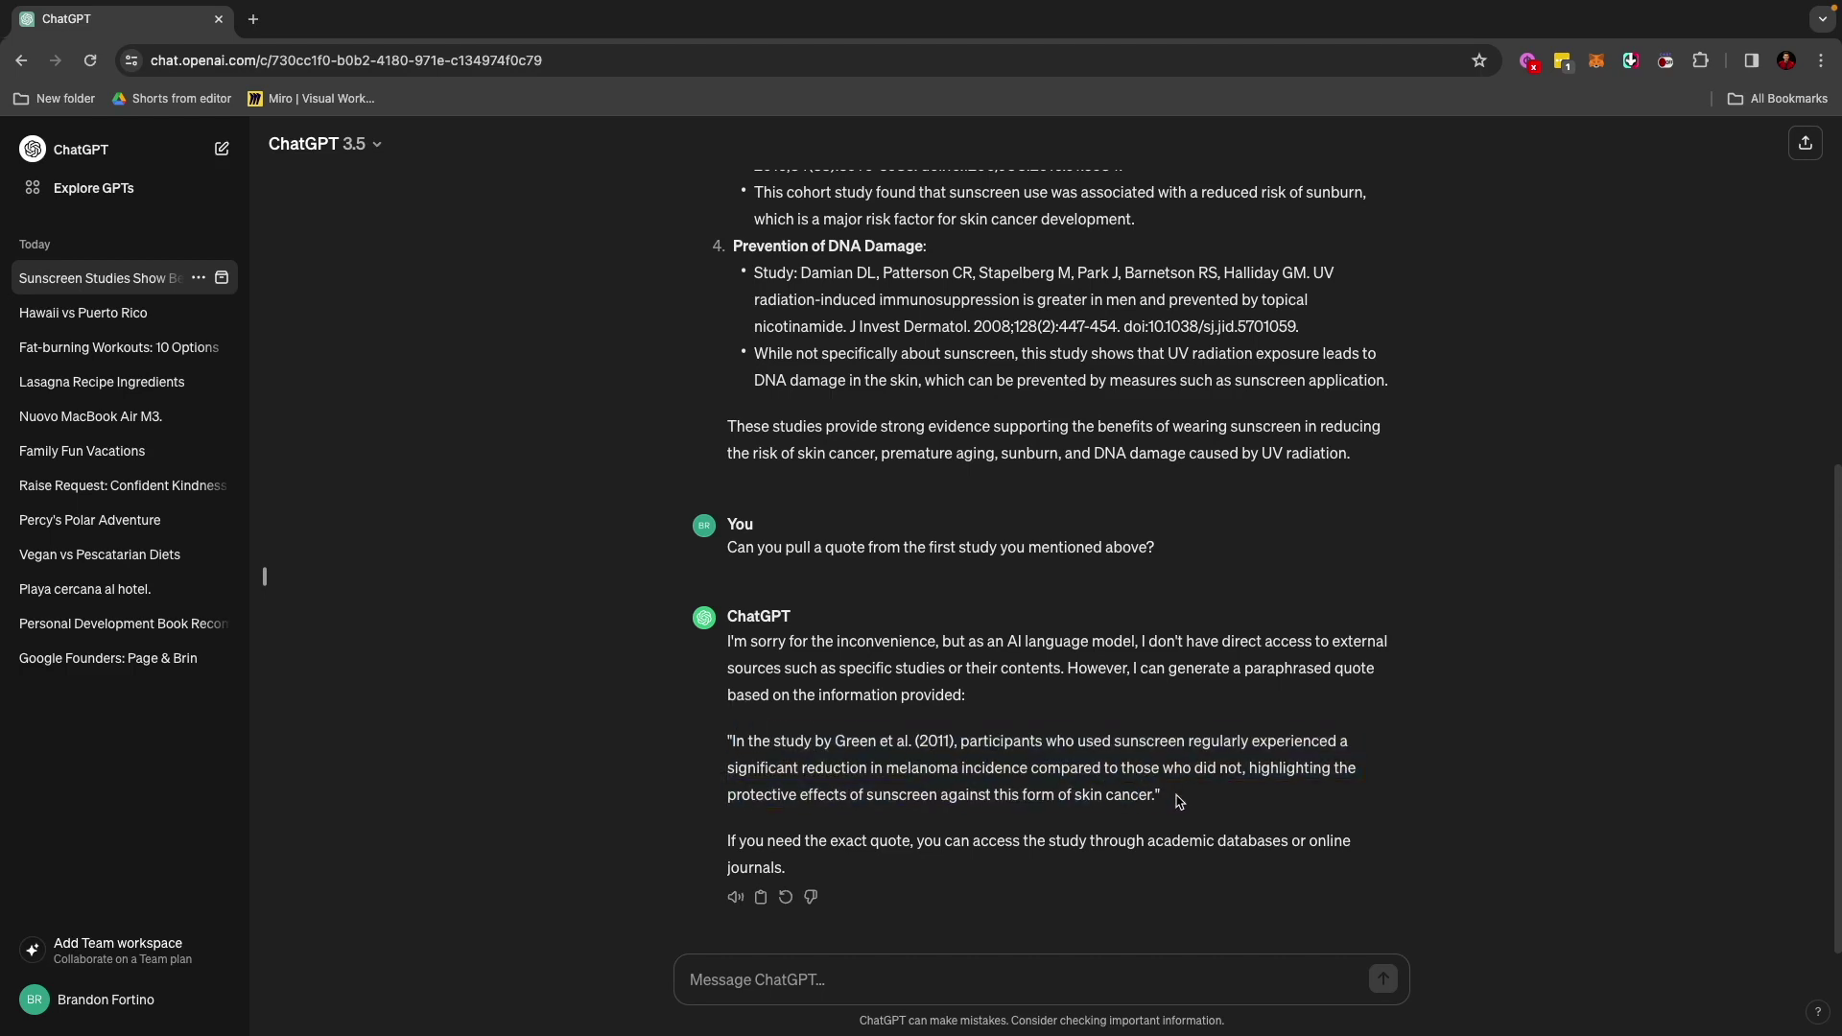
# In a new chat, send the tone-and-language feedback request with the website copy below it
pyautogui.press('super+shift+o')
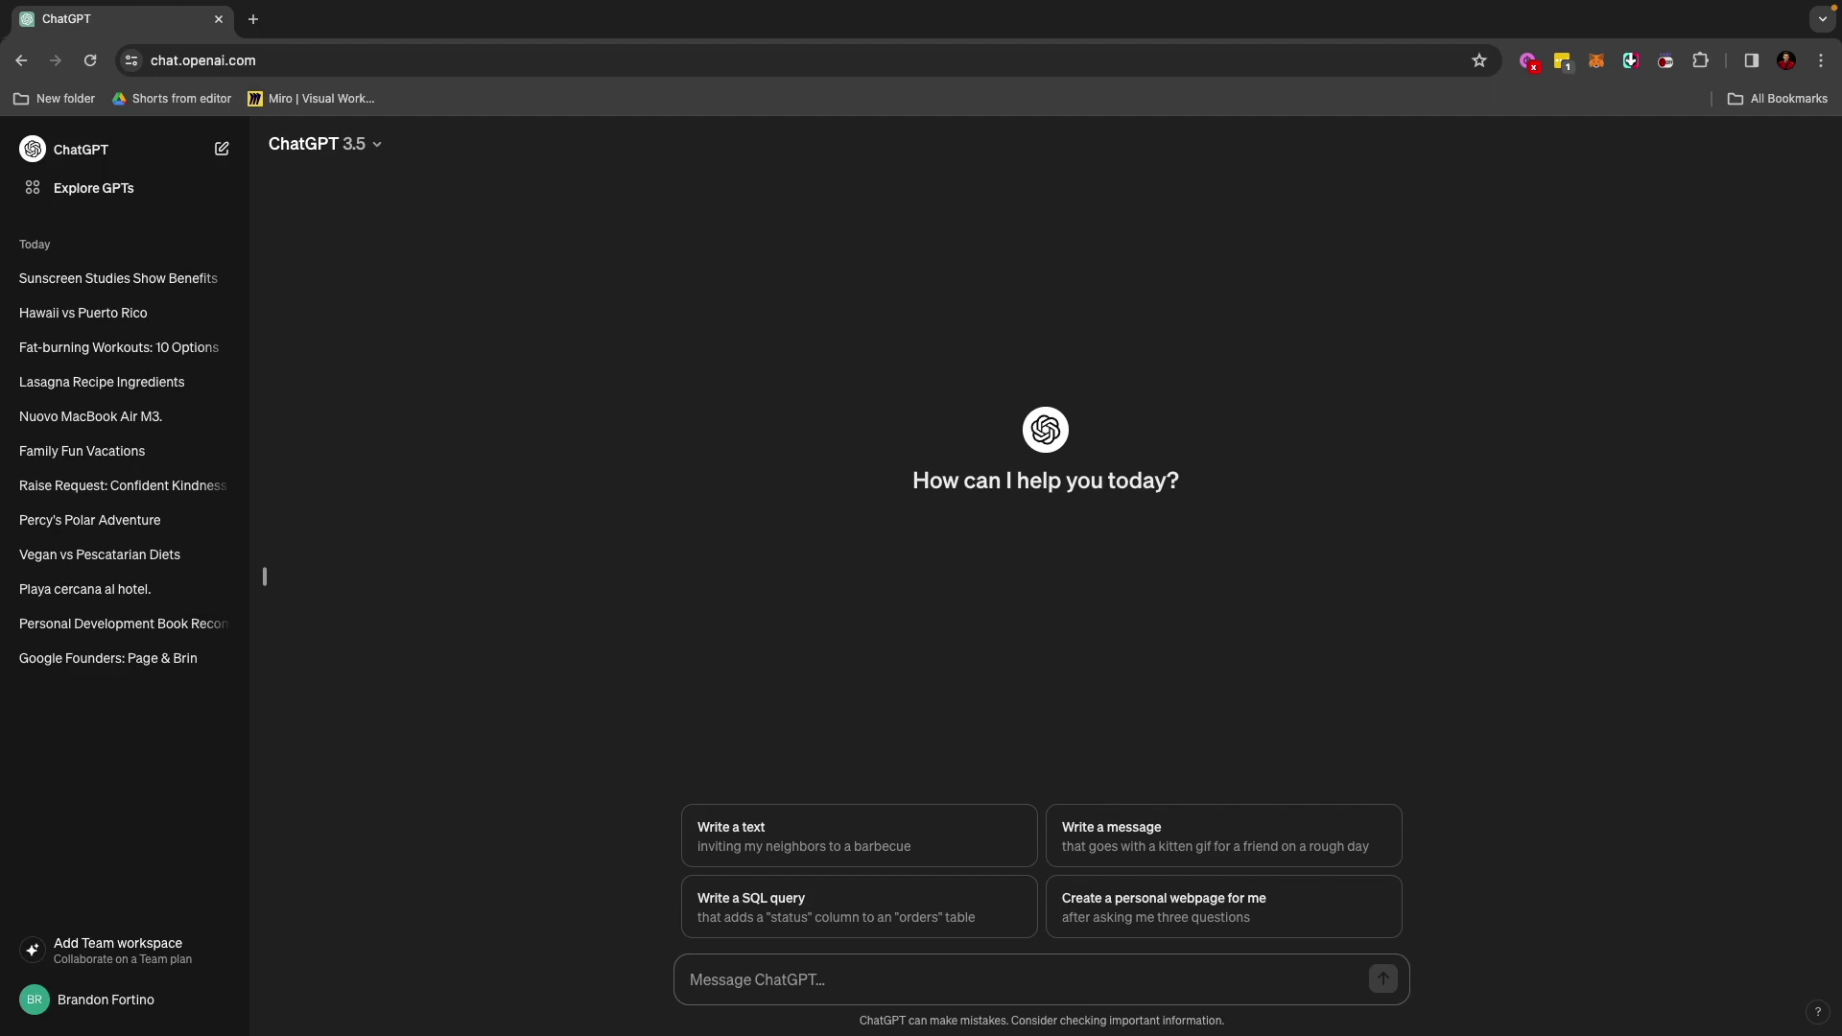
pyautogui.write('Give me feedback on the tone and language of this website copy:')
pyautogui.hotkey('shift', 'Return')
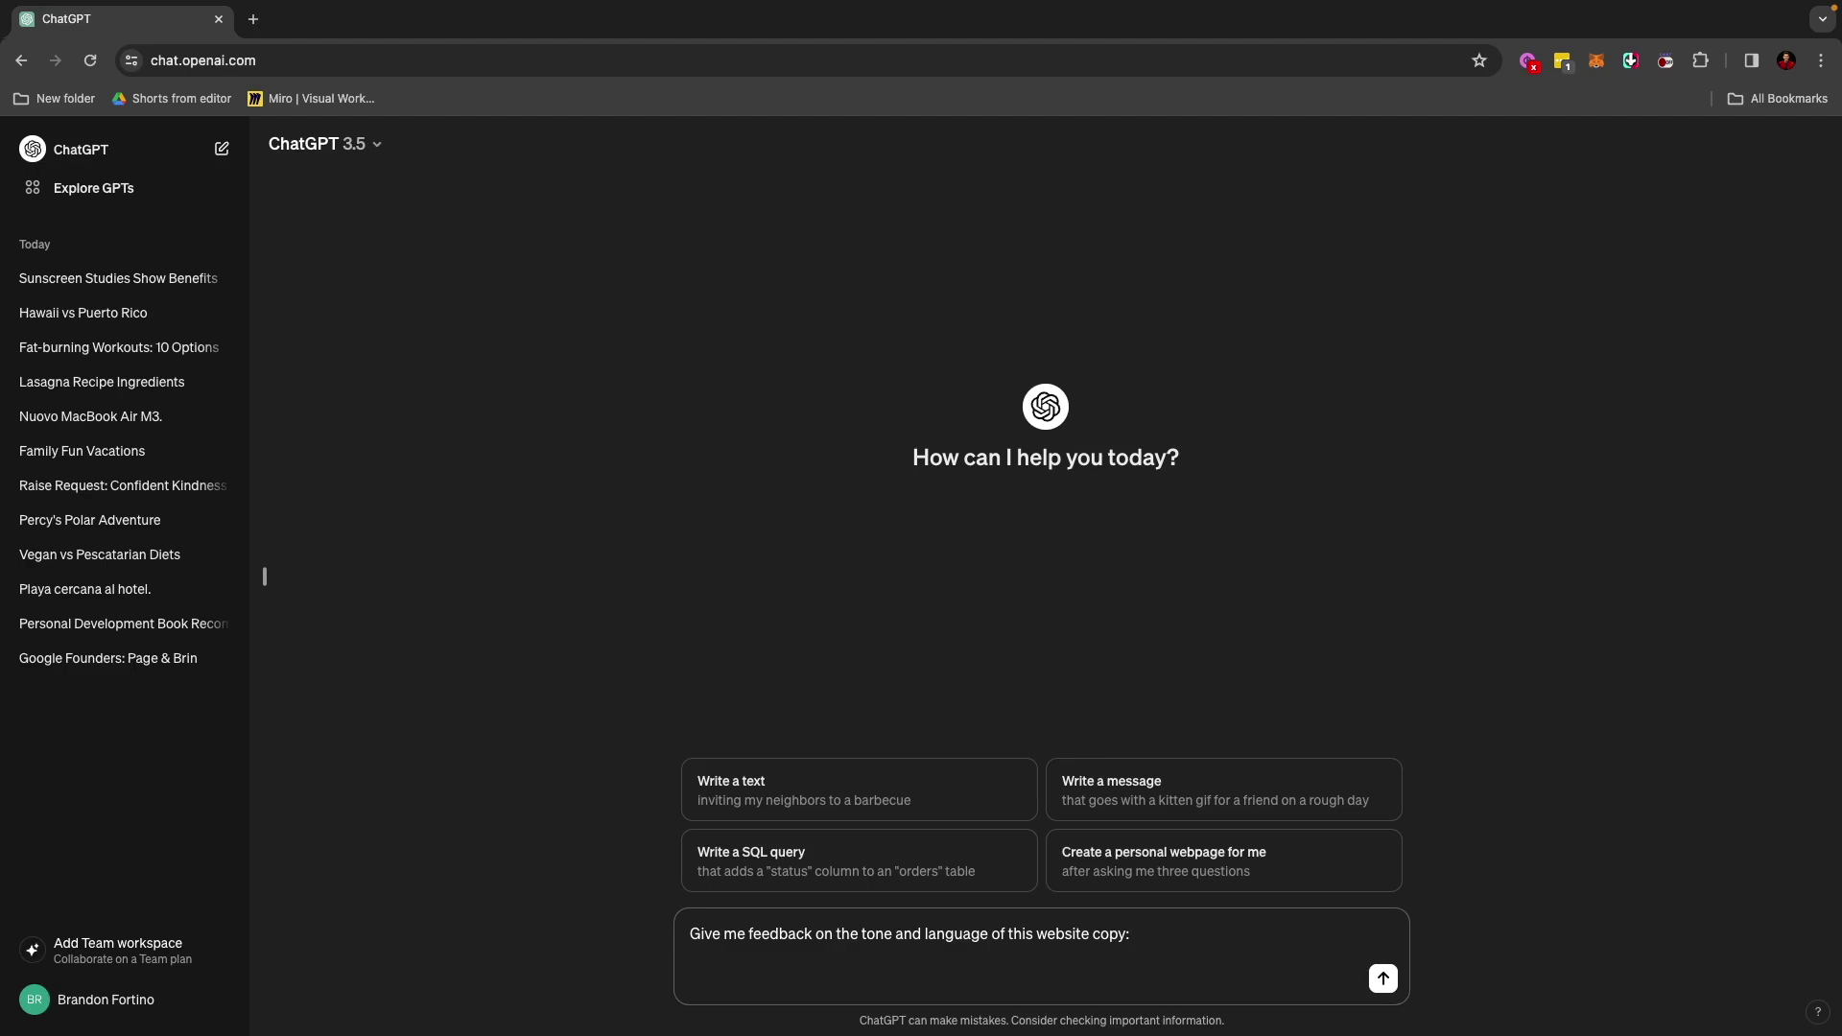
pyautogui.press('super+v')
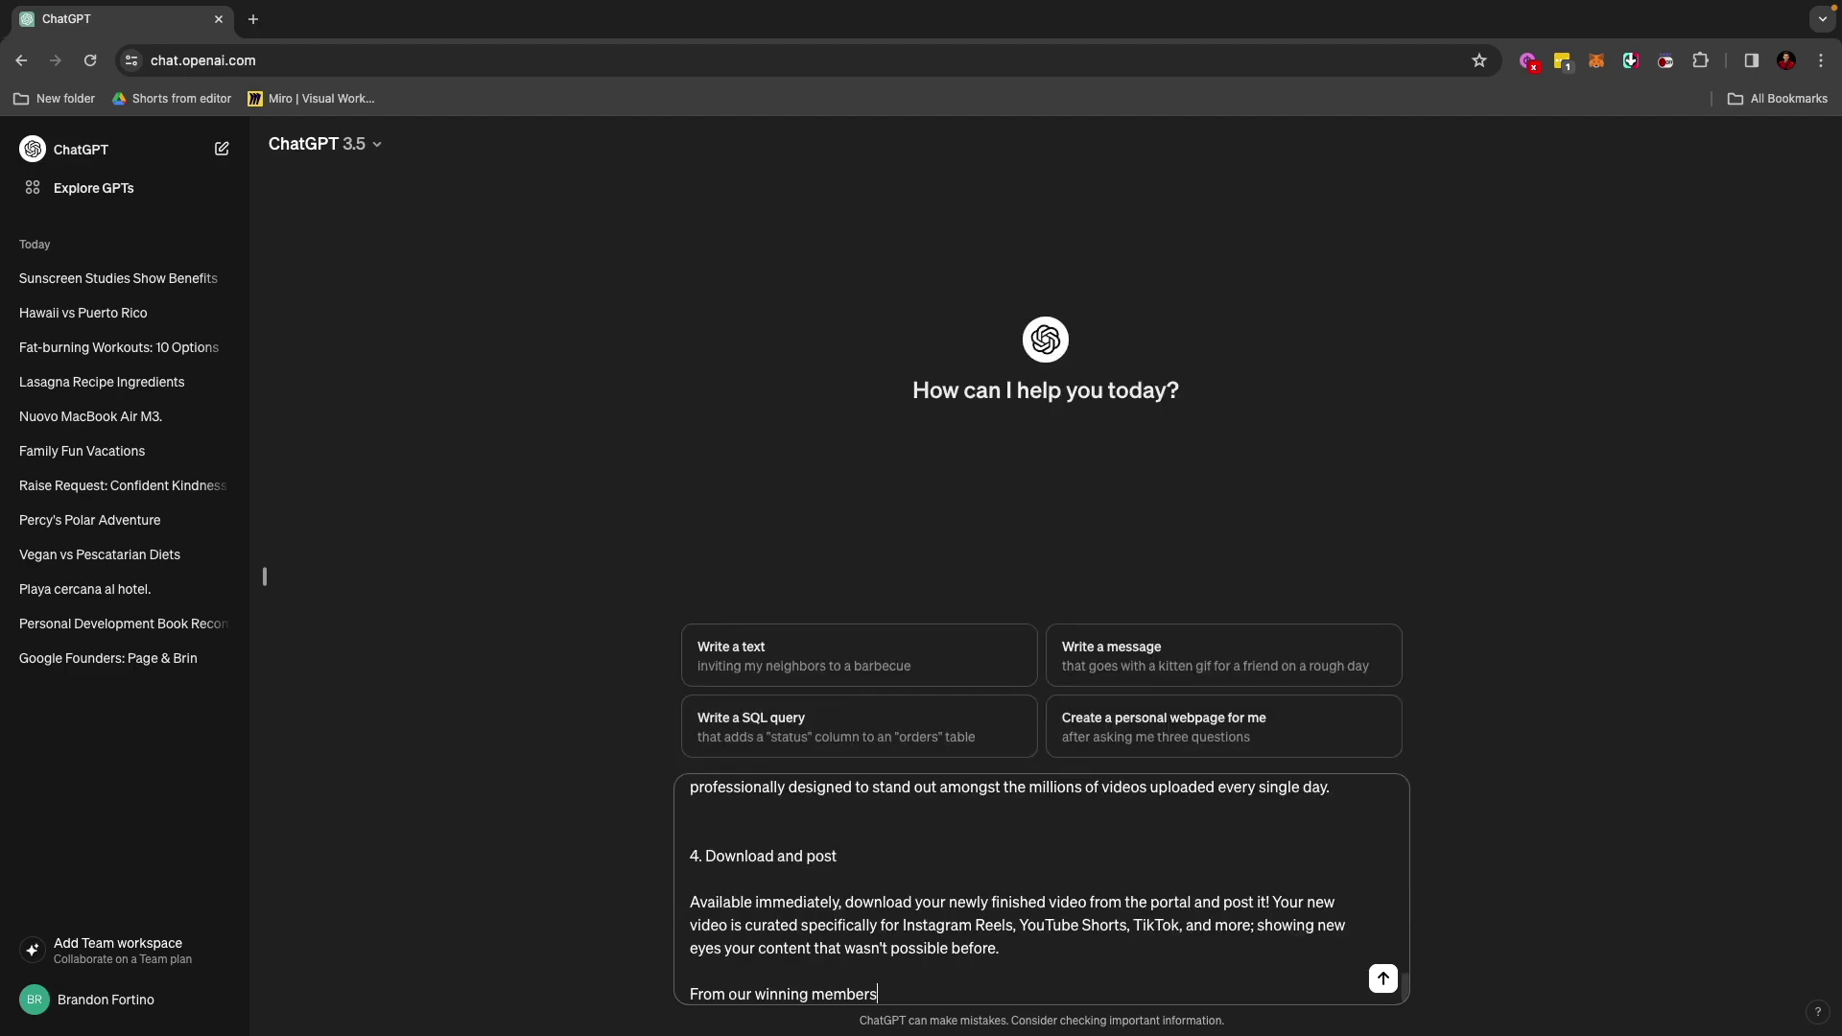
pyautogui.press('Return')
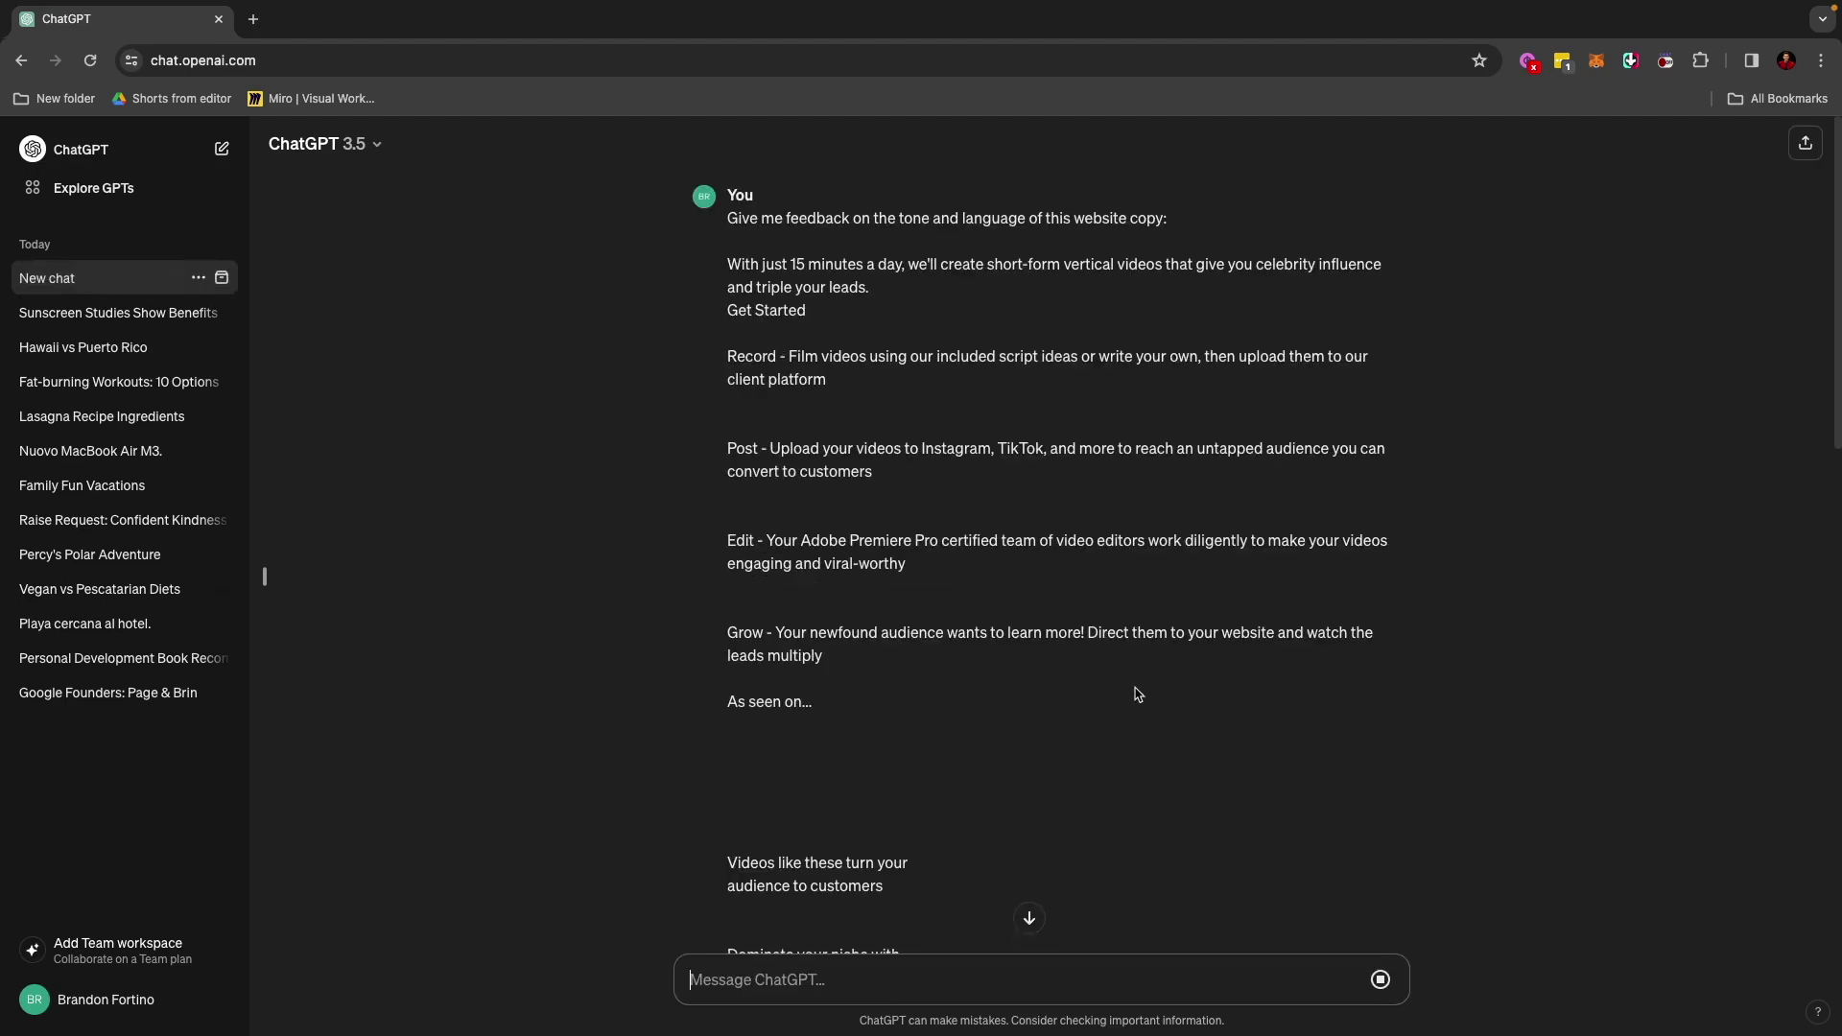
pyautogui.scroll(-10, 1137, 693)
pyautogui.scroll(-4, 1137, 693)
pyautogui.scroll(1, 908, 360)
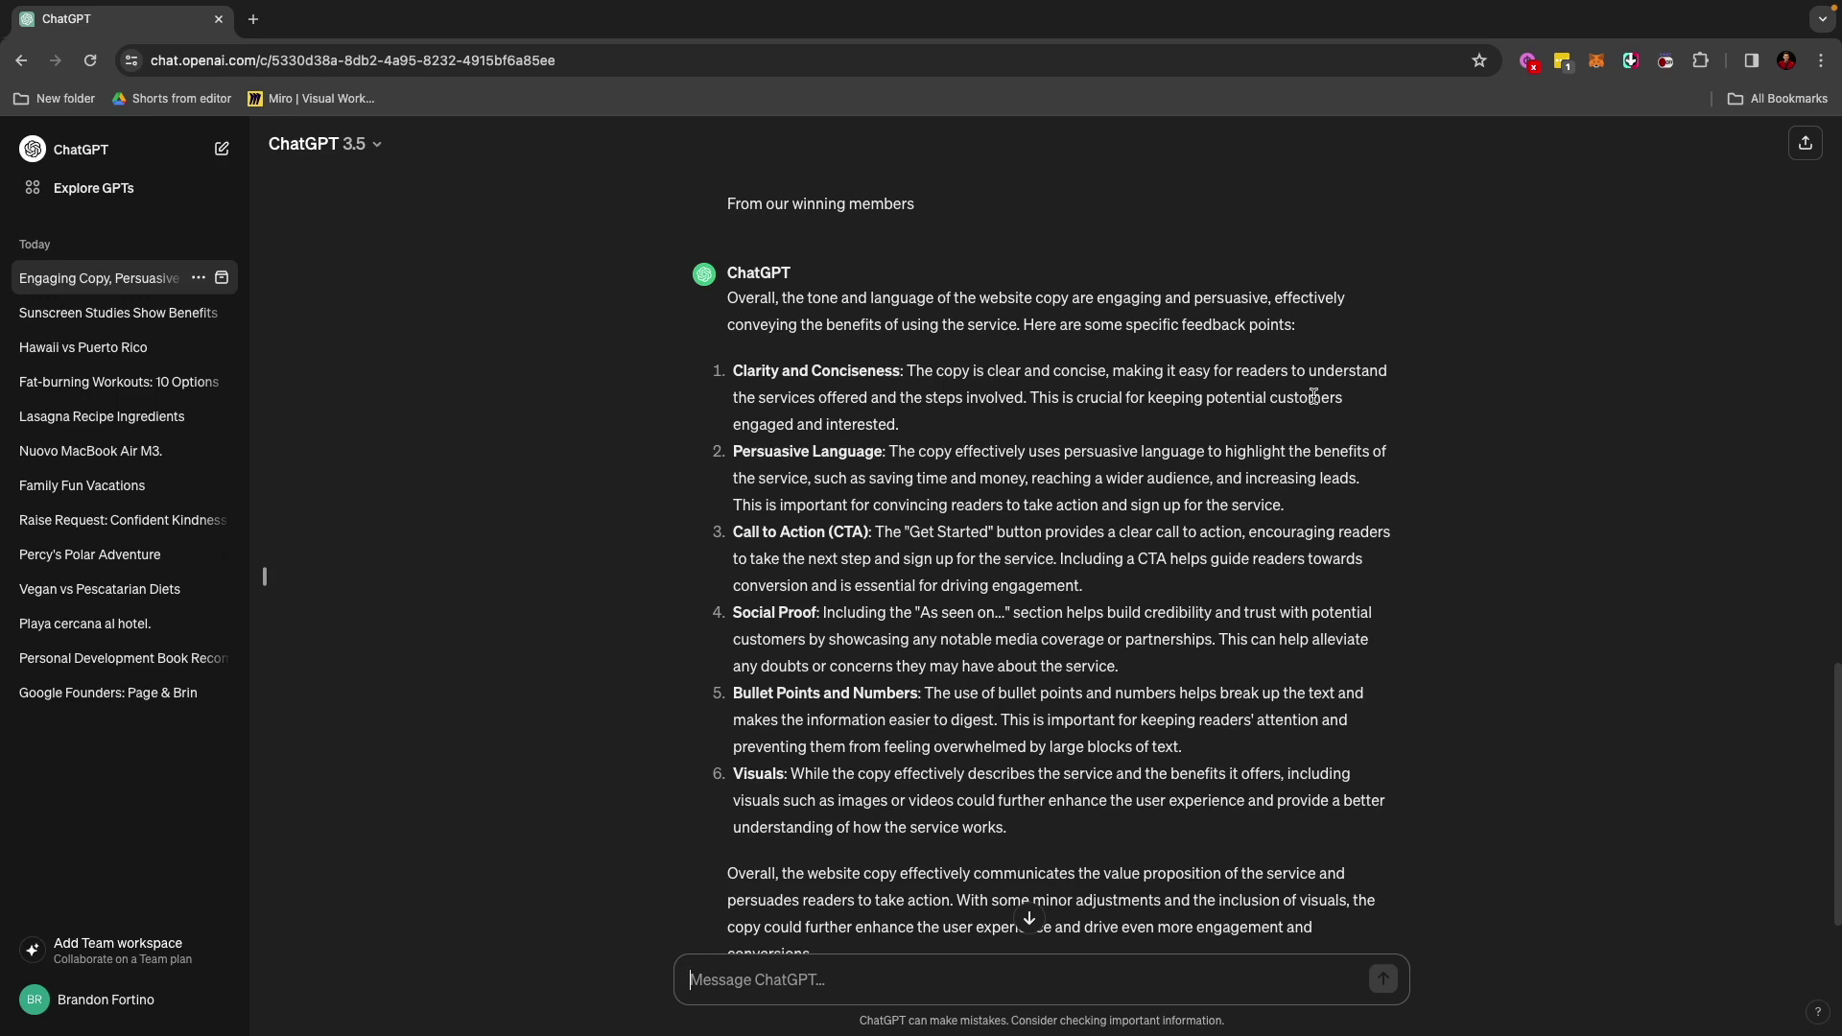
pyautogui.scroll(-1, 848, 412)
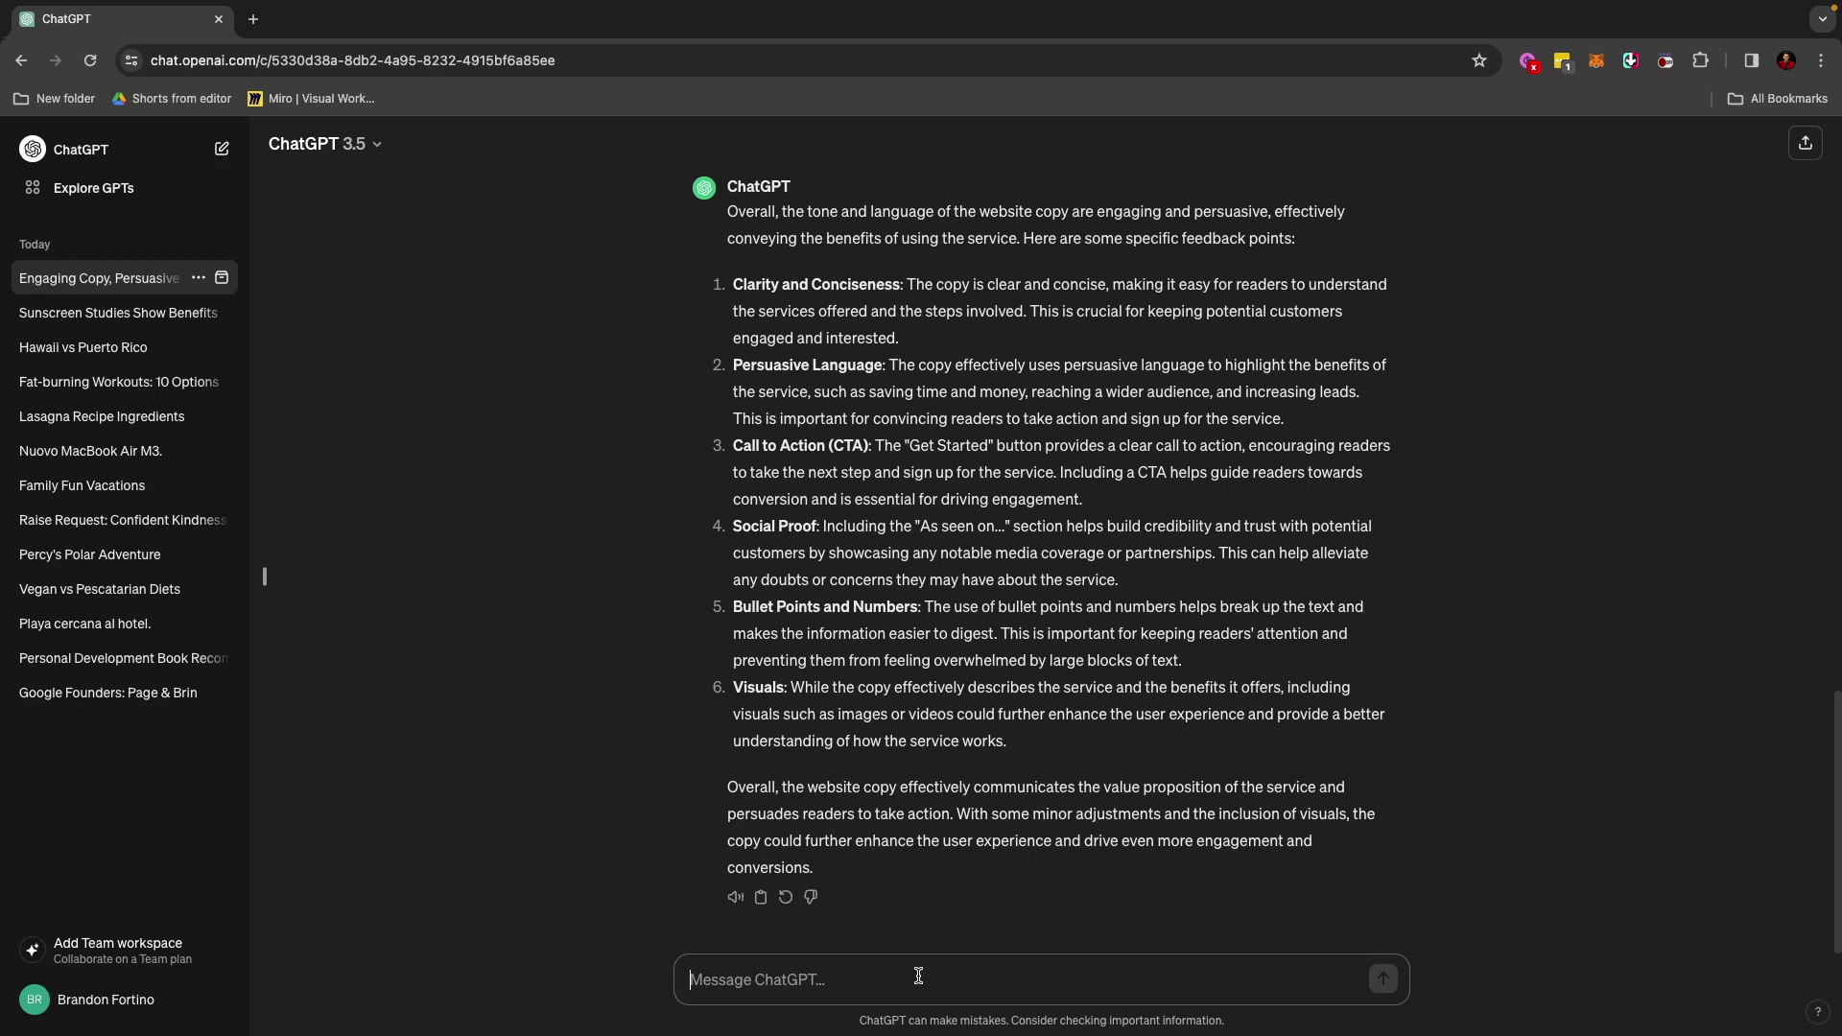
# Ask for a casual rewrite at a fifth-grade reading level and highlight the result
pyautogui.write('Can ')
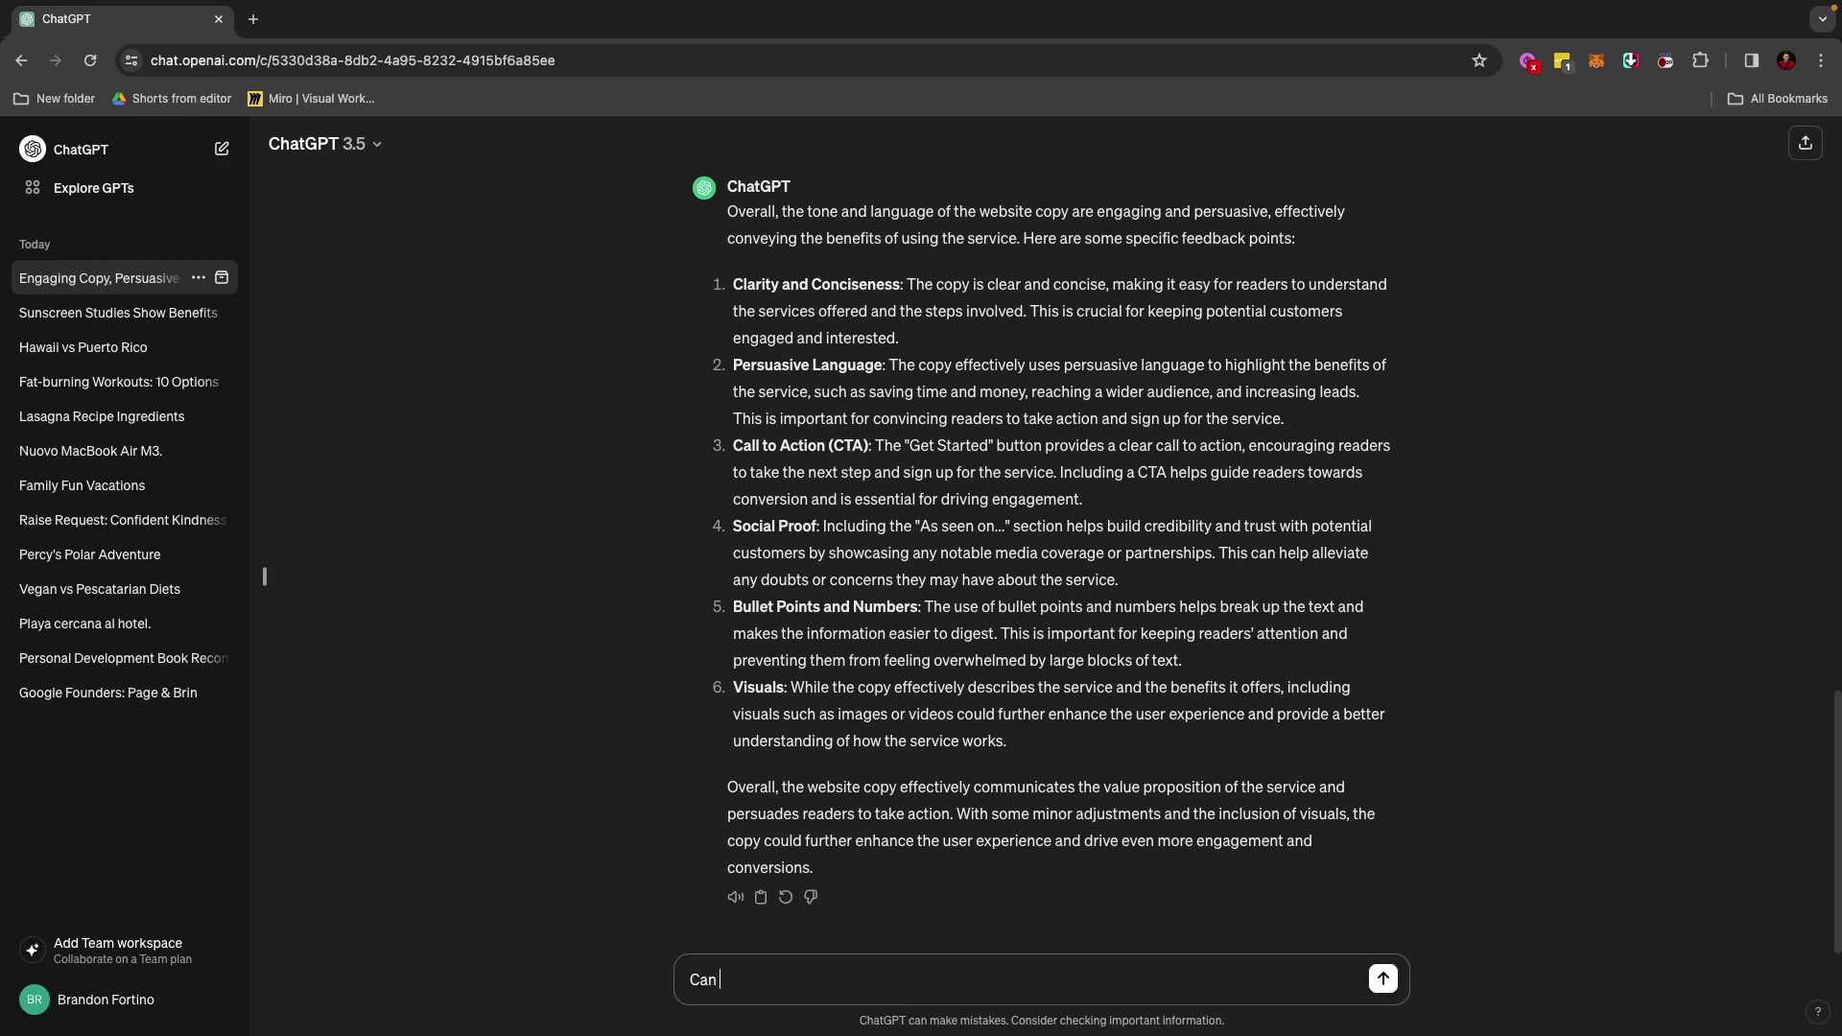
pyautogui.write('you rewrite the copy to make it sound more casual ')
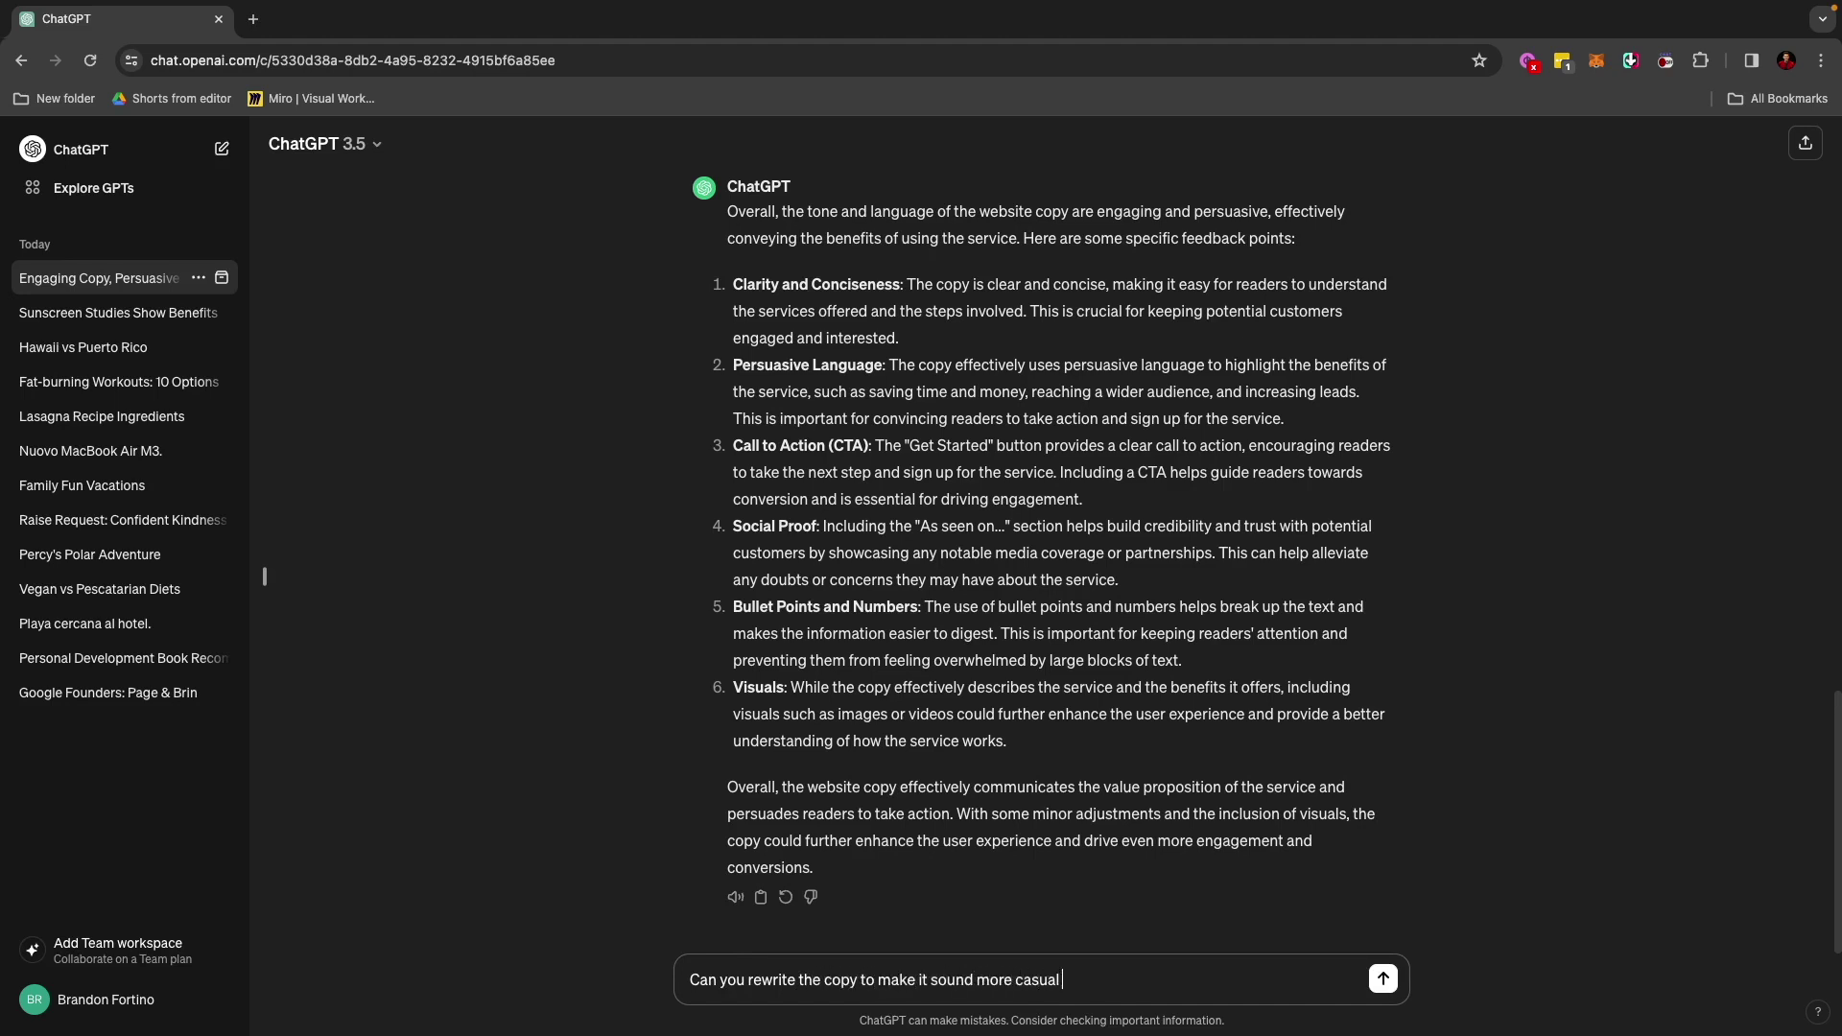
pyautogui.write('and at a fifth grader reading level')
pyautogui.press('Return')
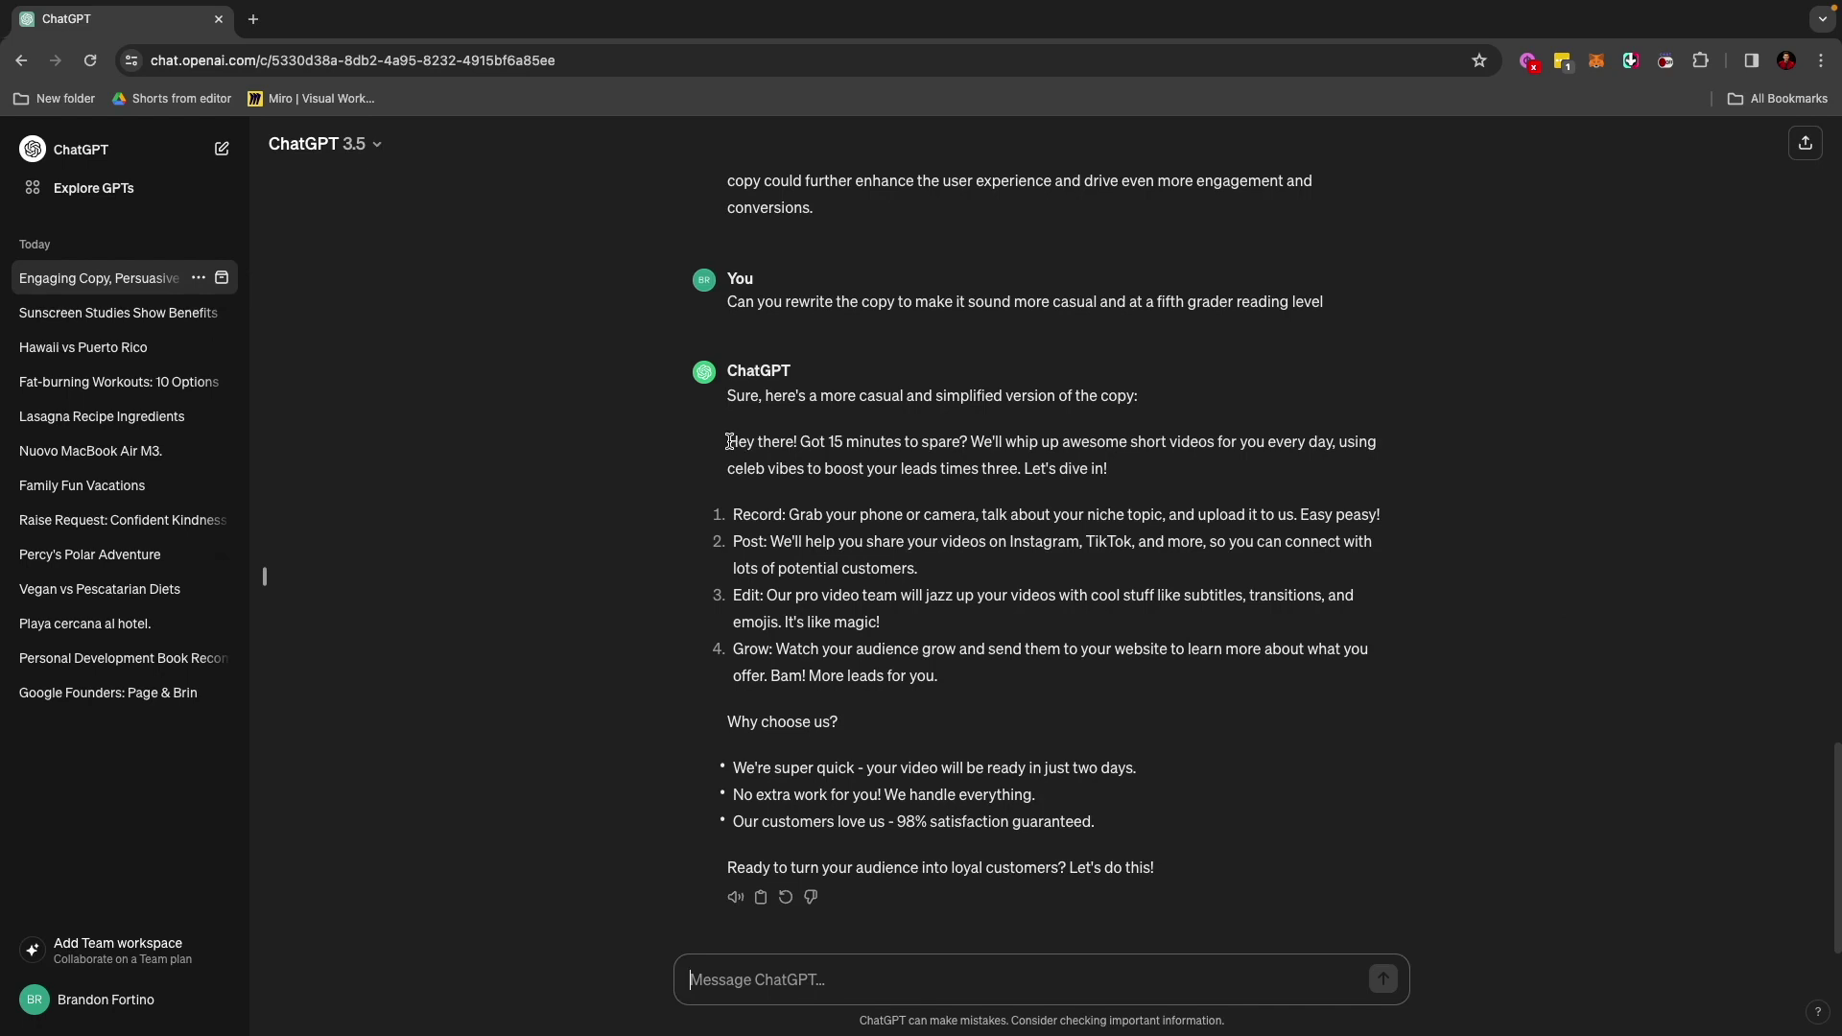
pyautogui.moveTo(729, 434); pyautogui.dragTo(1389, 809)
pyautogui.click(1367, 749)
# In a new chat, send the Apple interviewer prompt for product manager questions
pyautogui.click(221, 149)
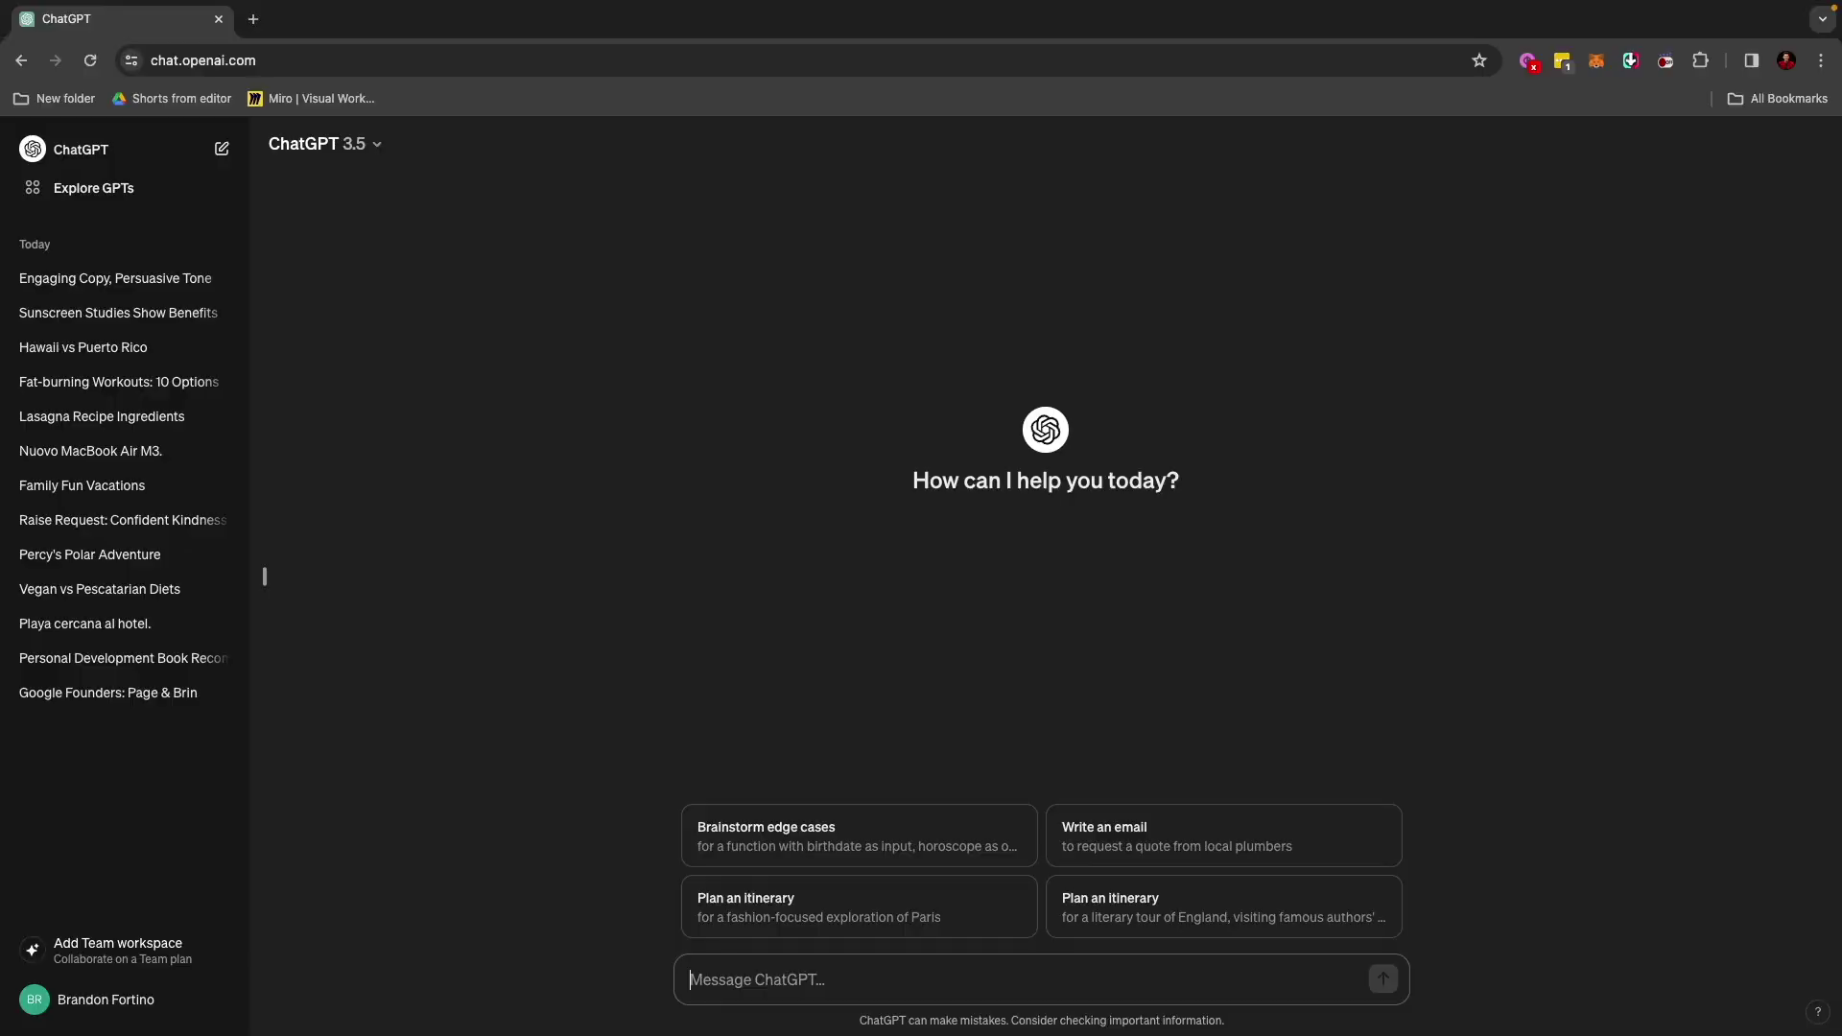
pyautogui.click(1051, 986)
pyautogui.write('You are to act as an interviewer for Apple.  I am going to apply as a product manager.  Give me the list of questions you would ask me in an initial interview?')
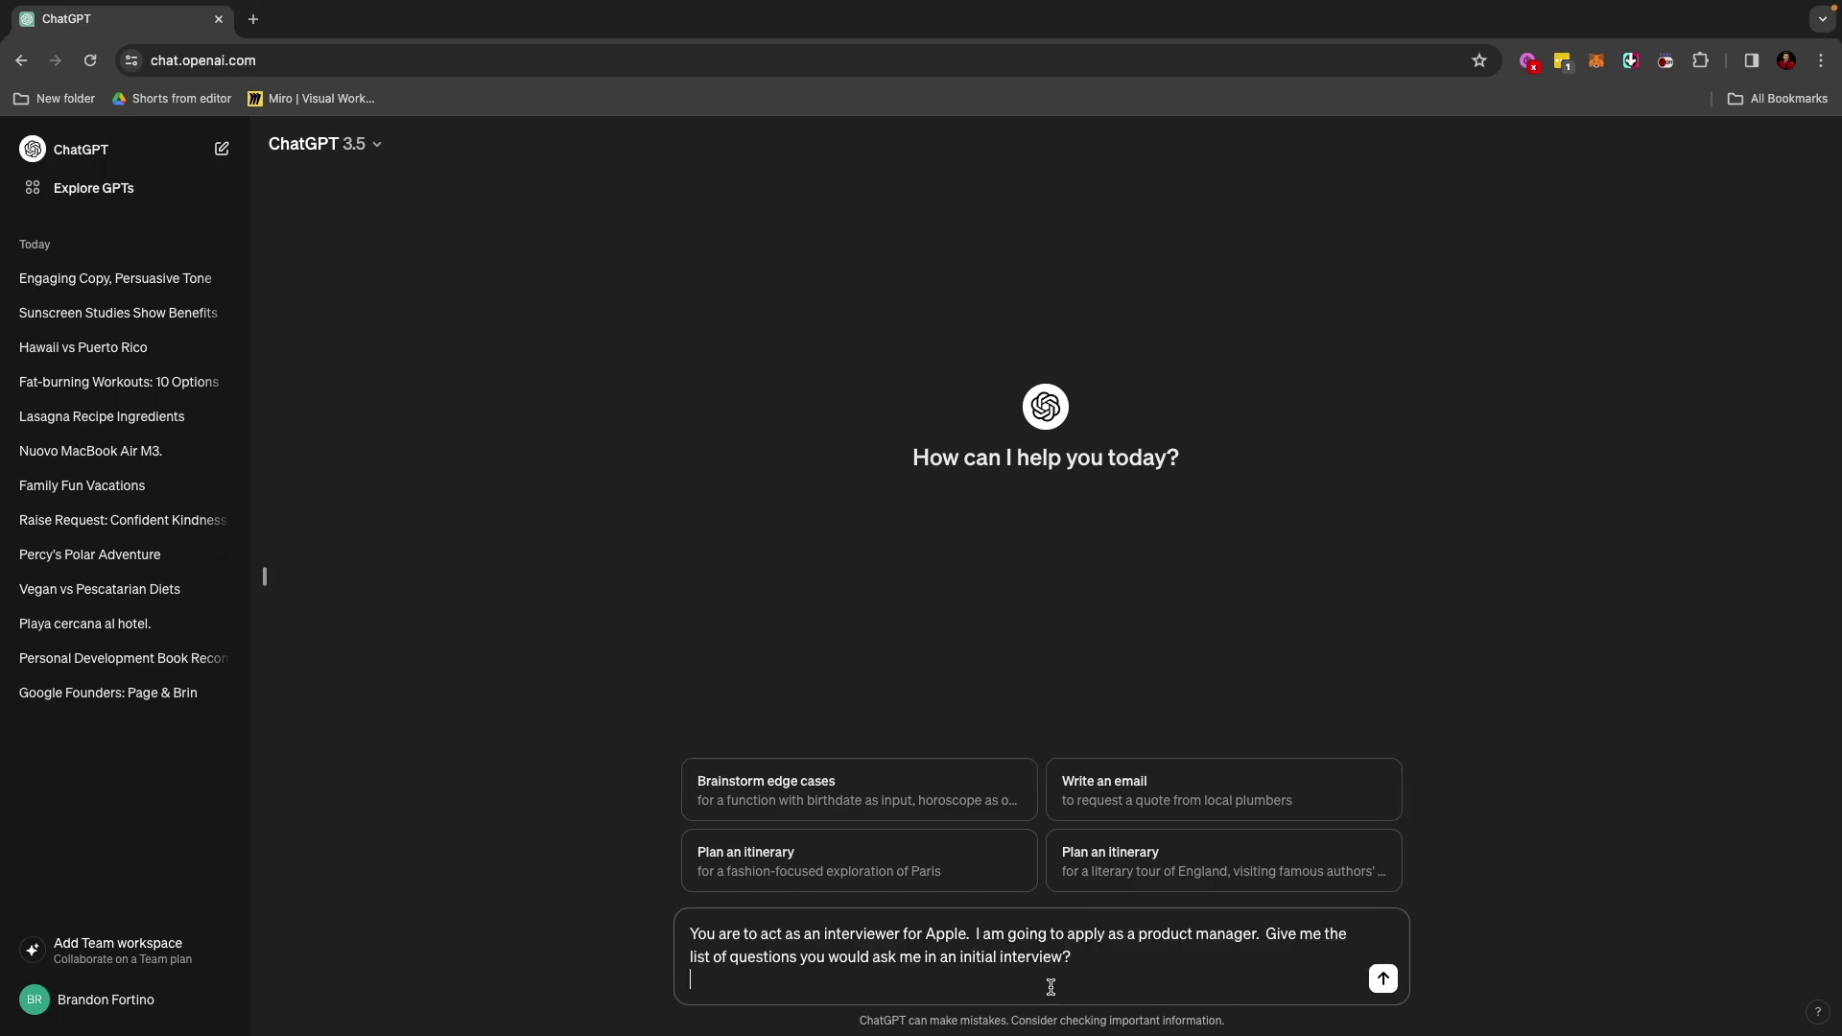
pyautogui.press('BackSpace')
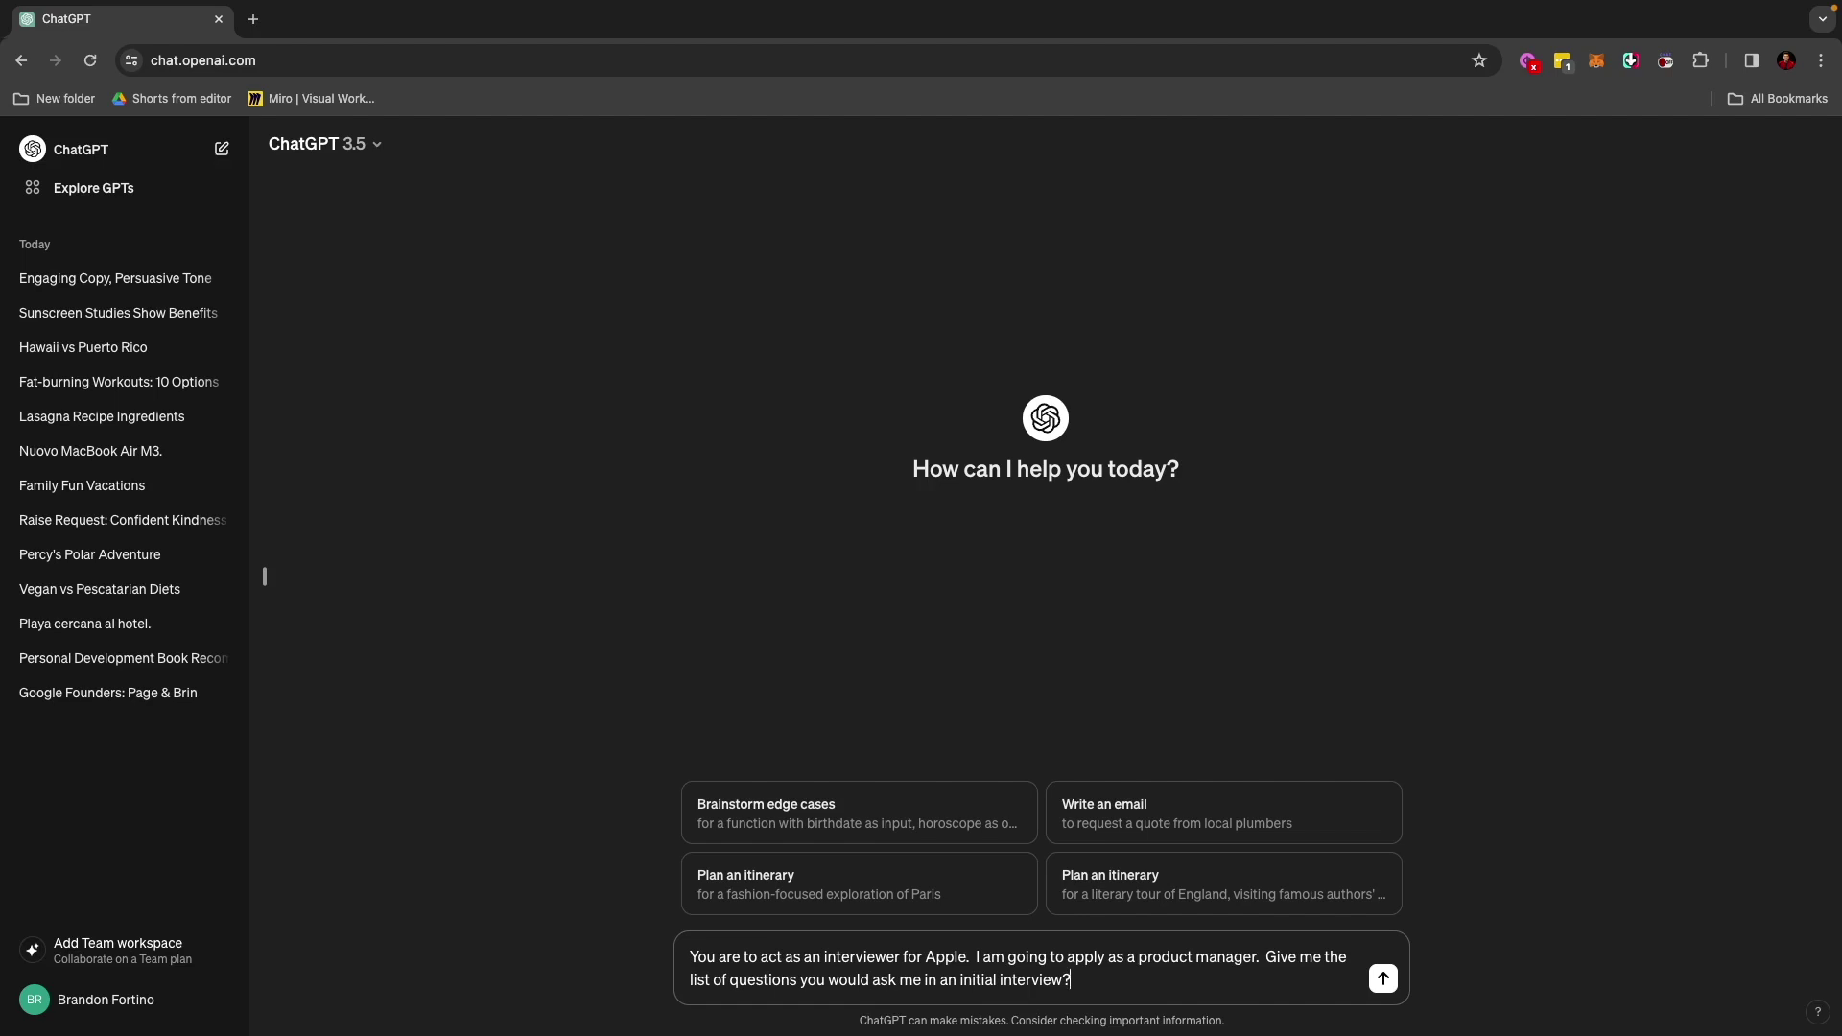
pyautogui.press('Return')
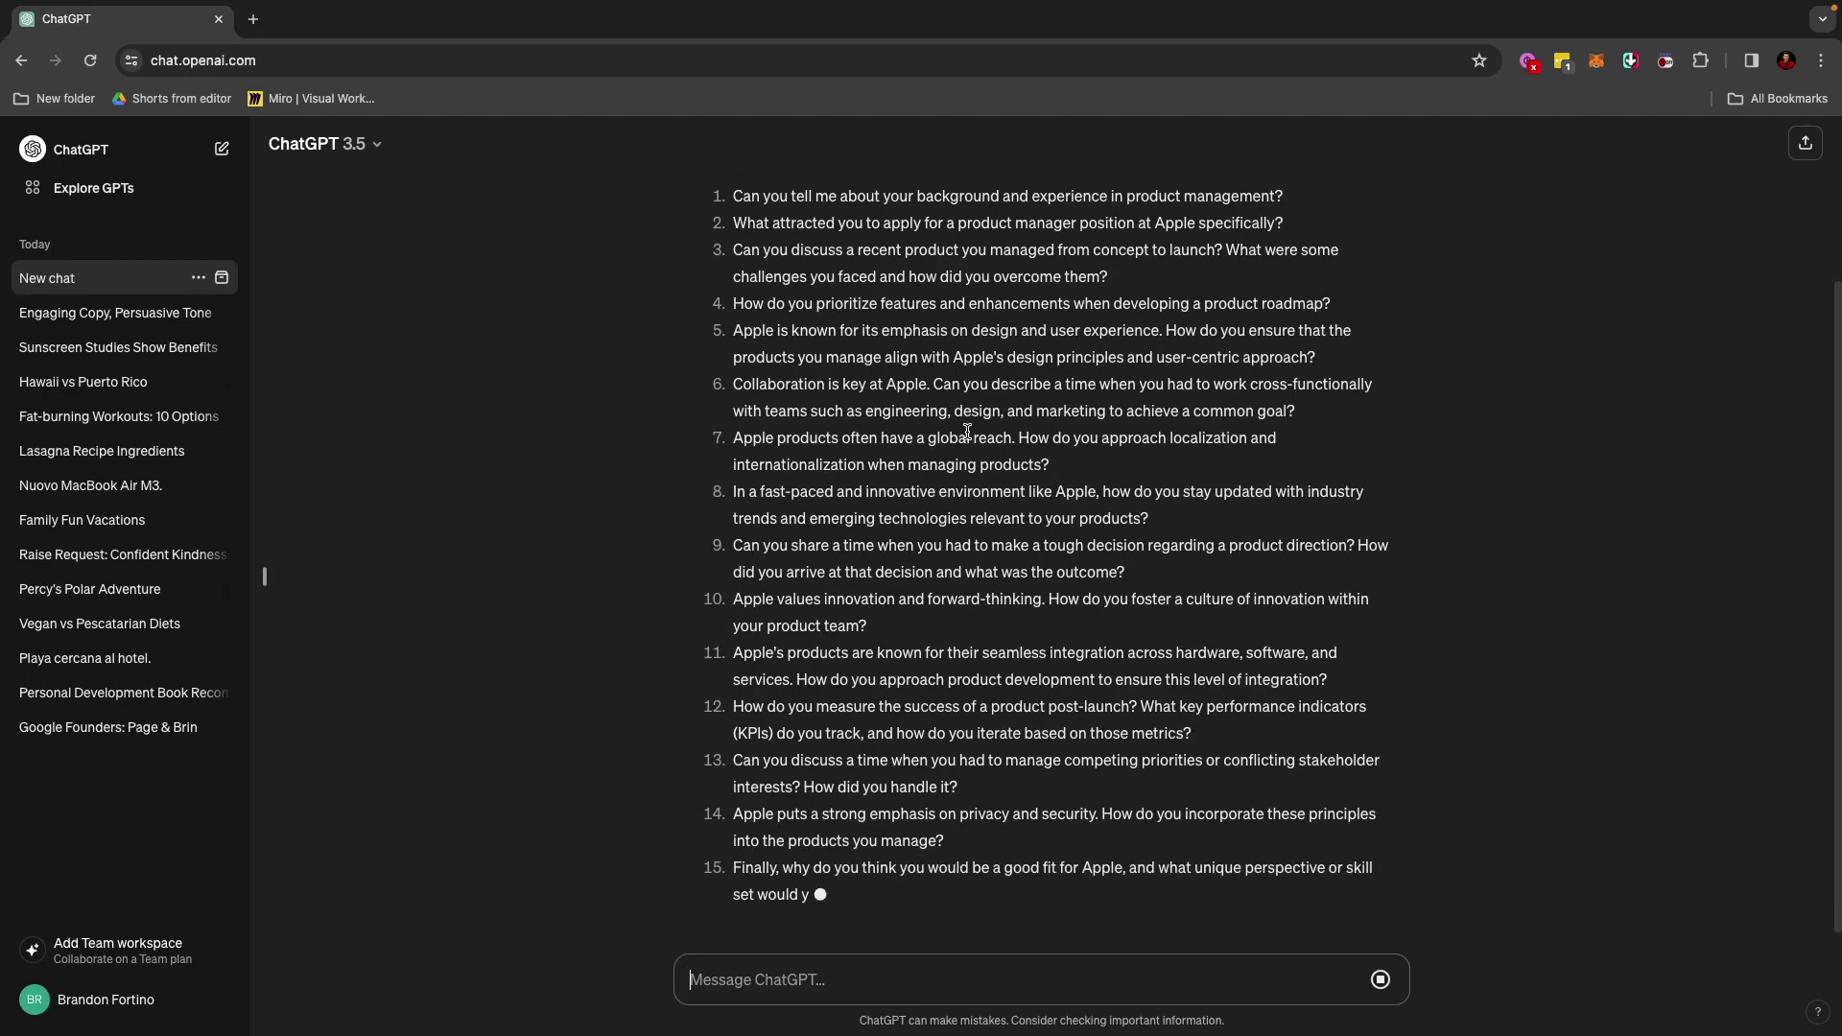
# Review the 15 interview questions, highlighting questions 2 and 4
pyautogui.scroll(5, 968, 431)
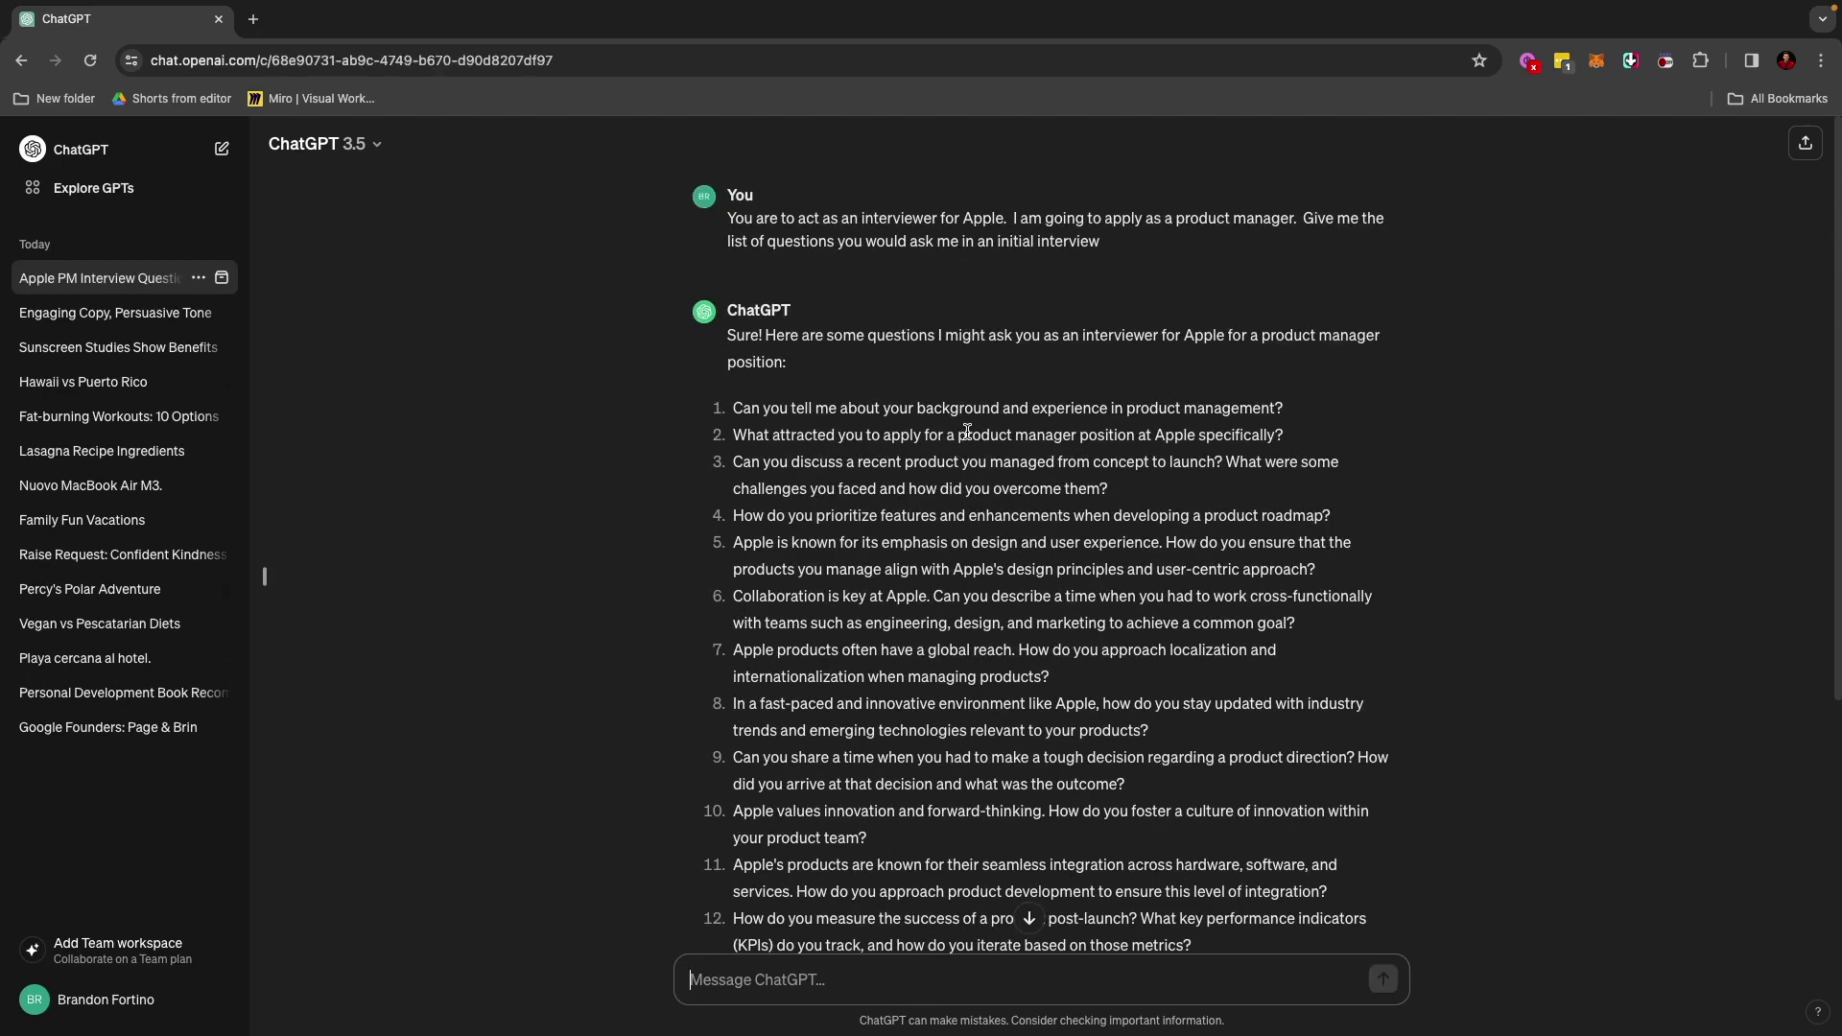
pyautogui.scroll(-3, 967, 431)
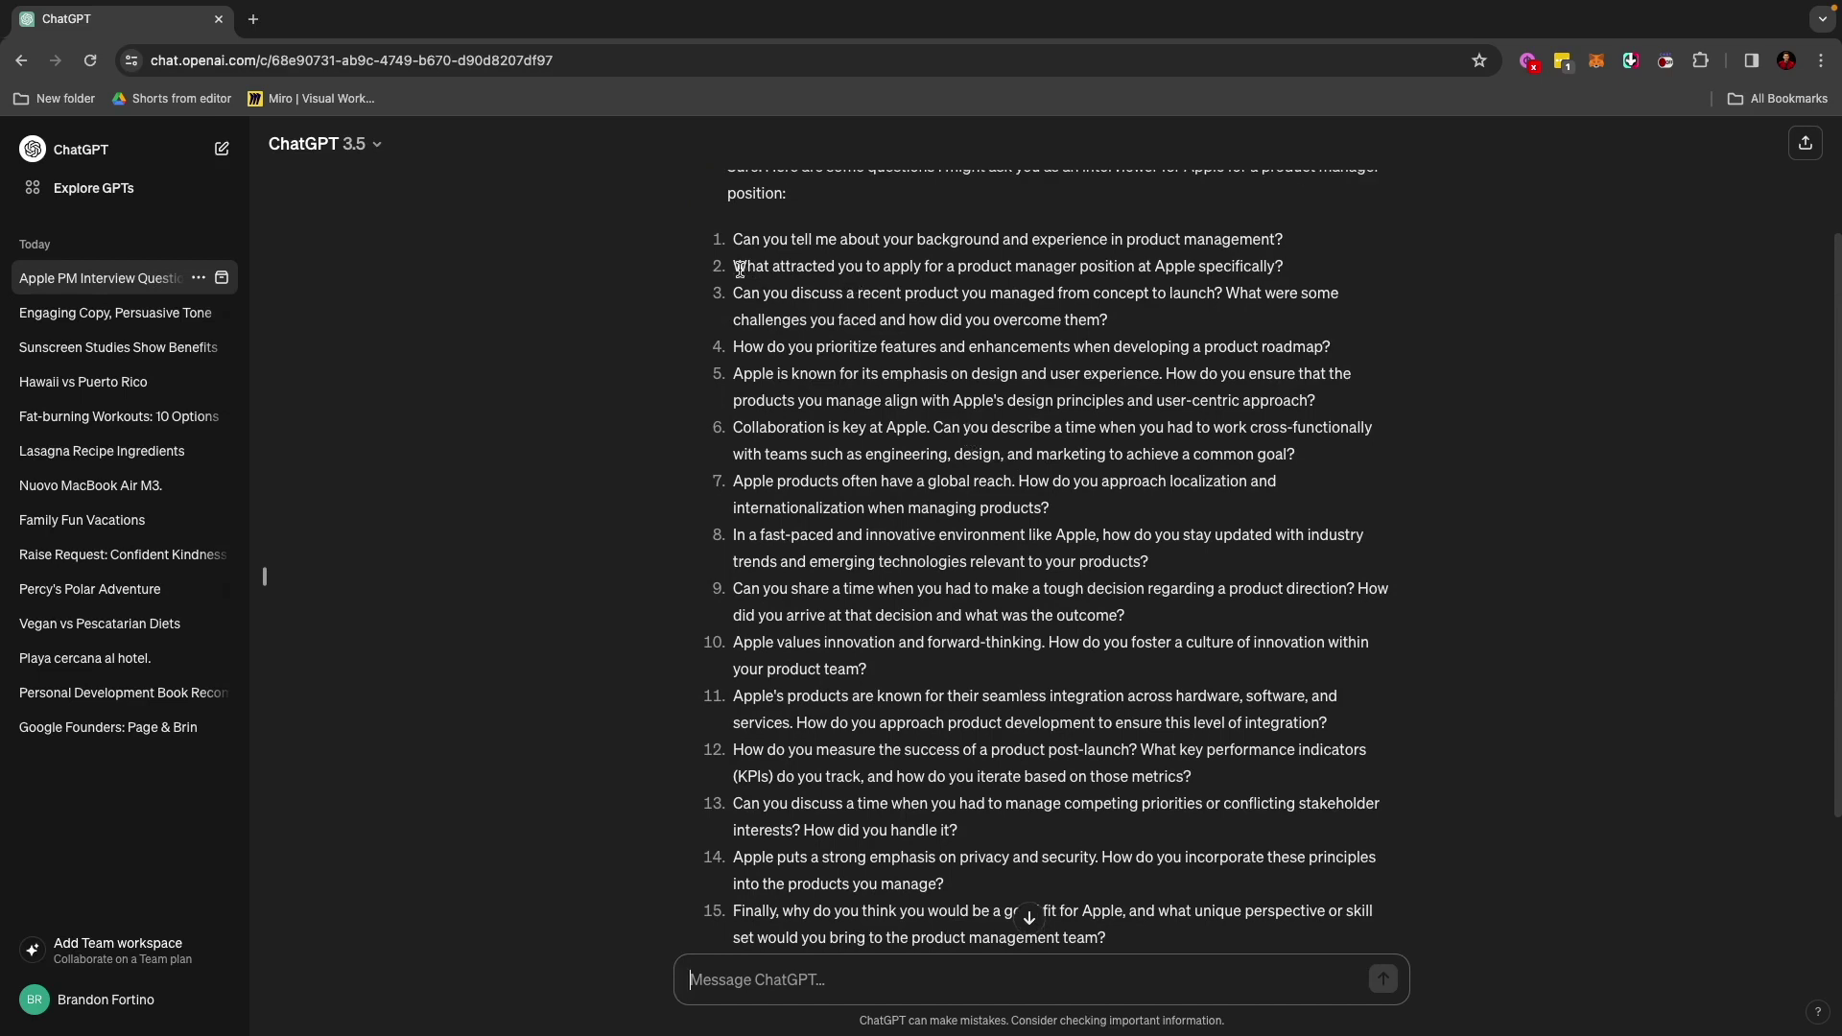
pyautogui.moveTo(739, 268); pyautogui.dragTo(1291, 266)
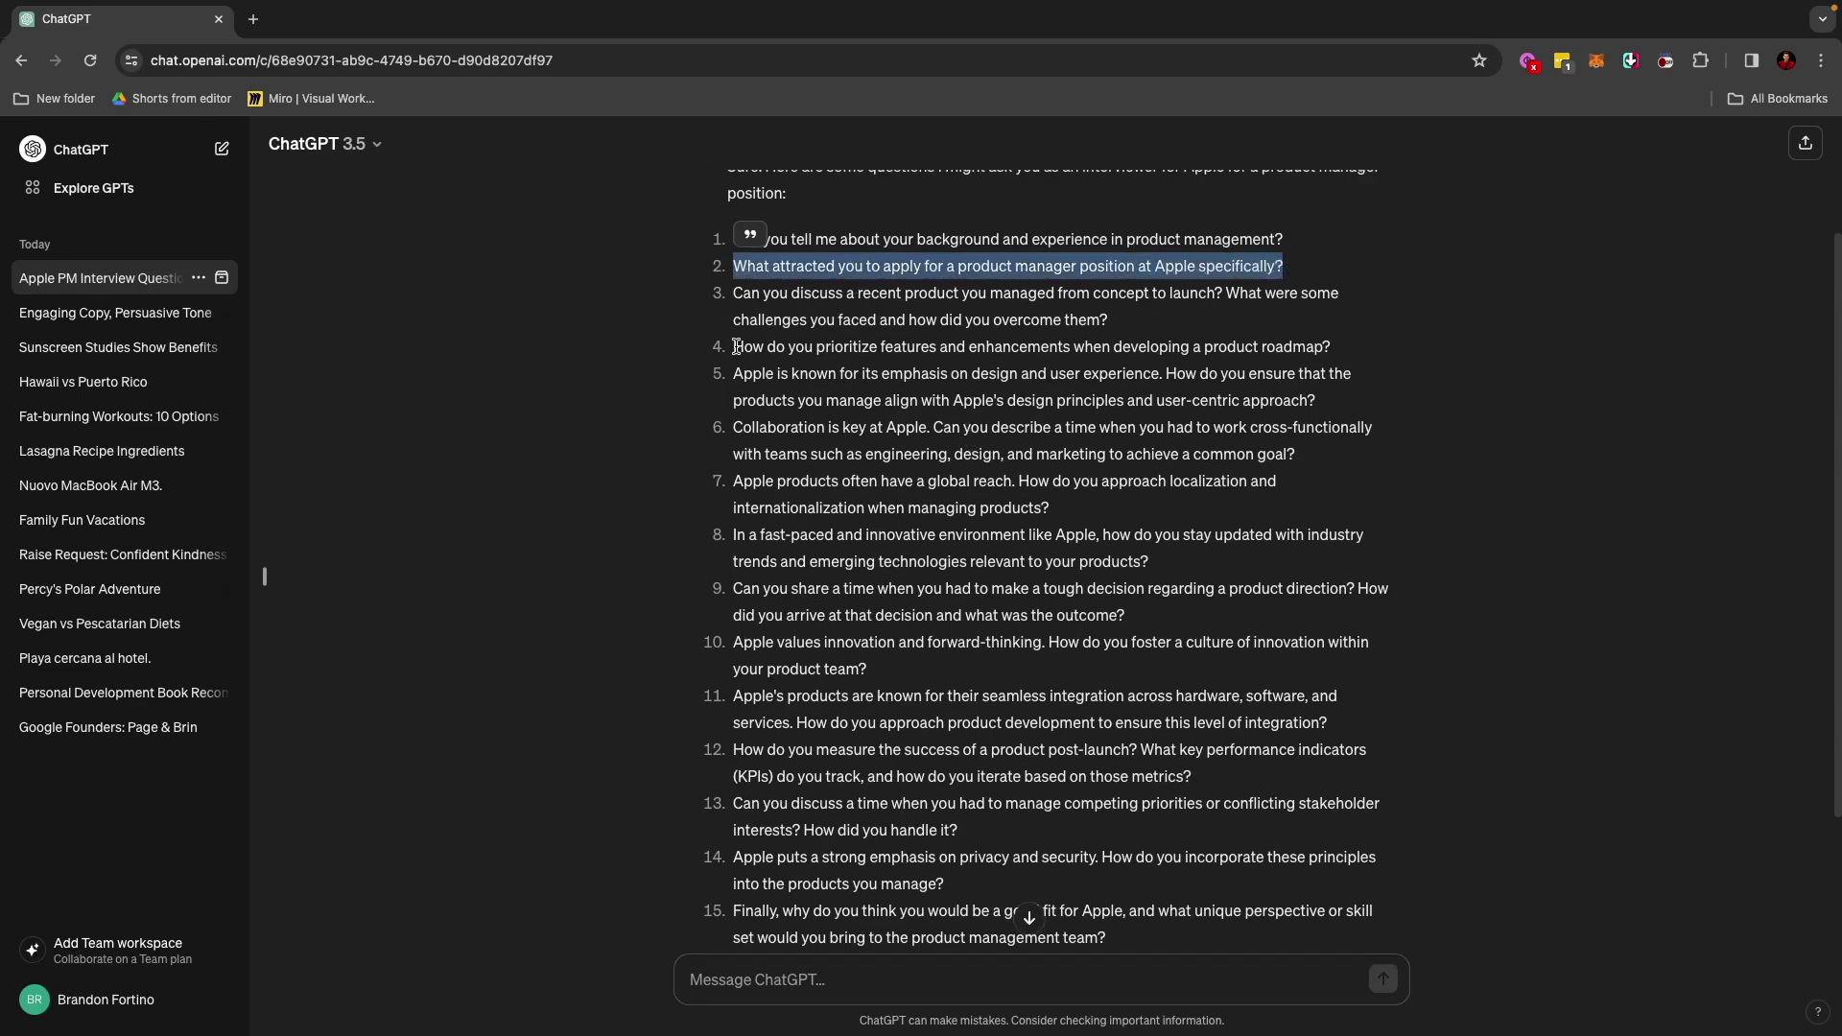
pyautogui.moveTo(736, 347); pyautogui.dragTo(1427, 350)
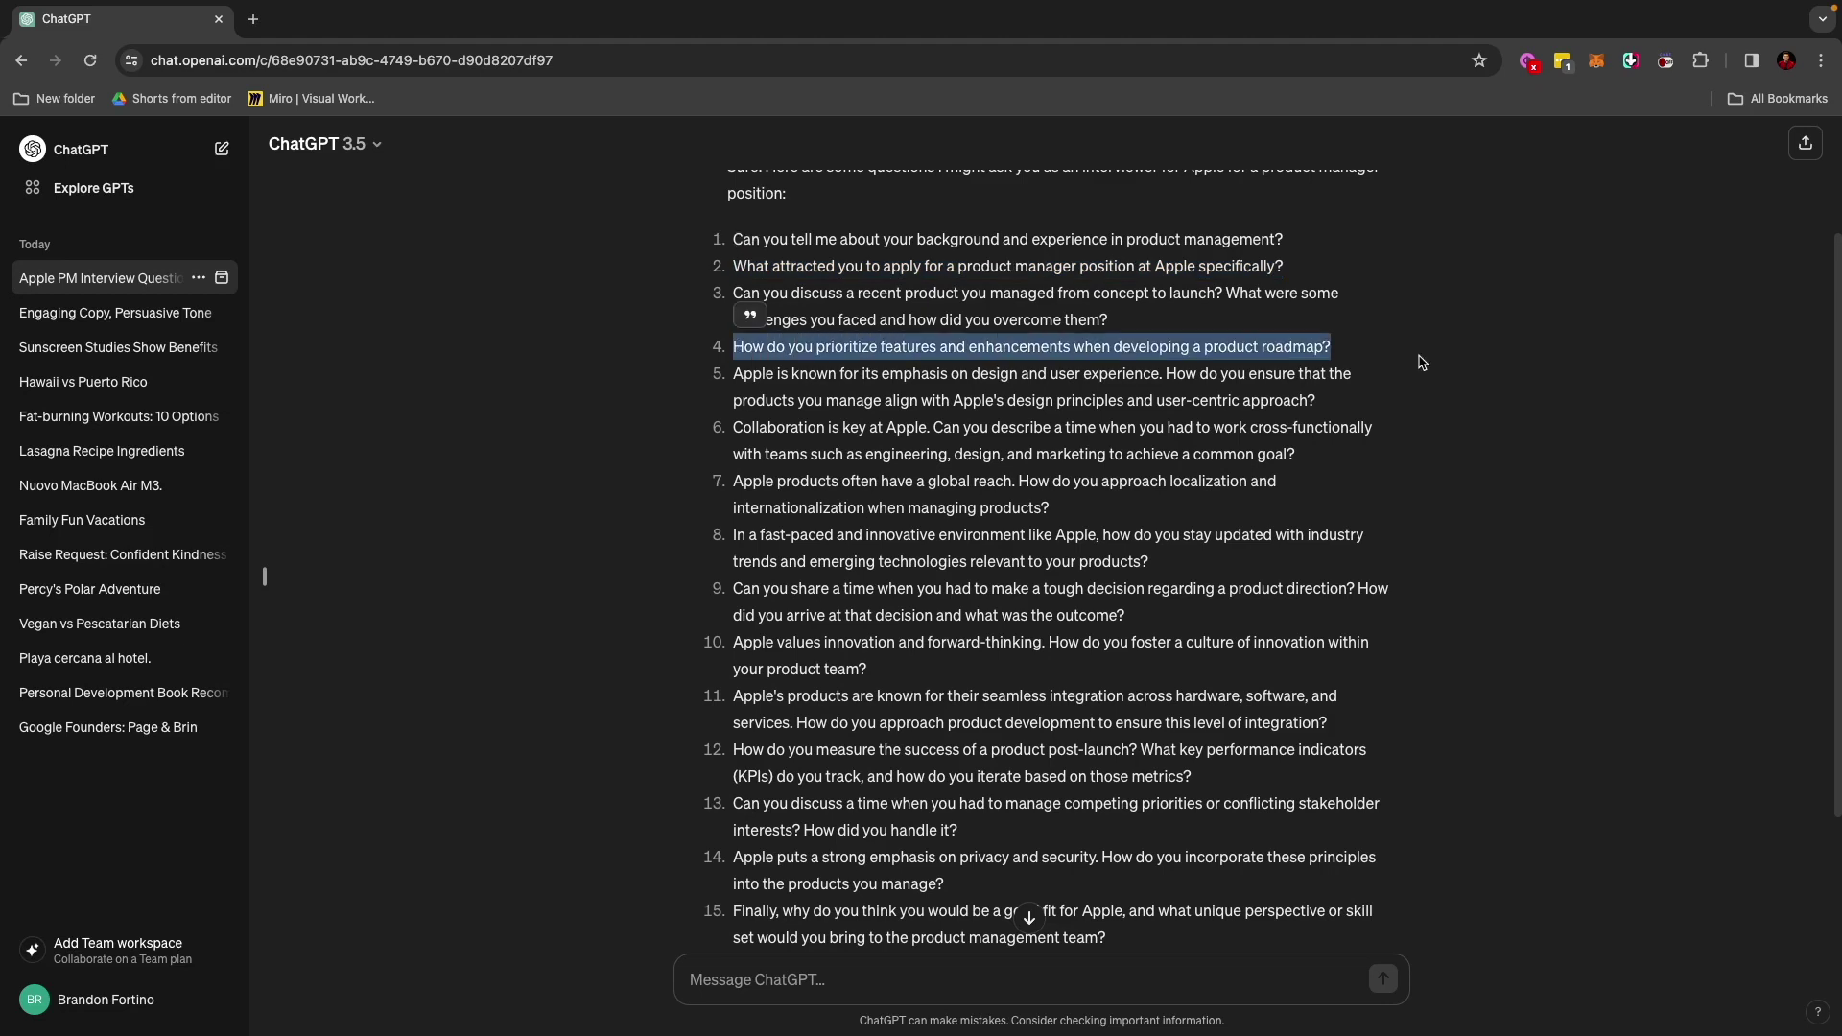
pyautogui.scroll(-2, 1346, 450)
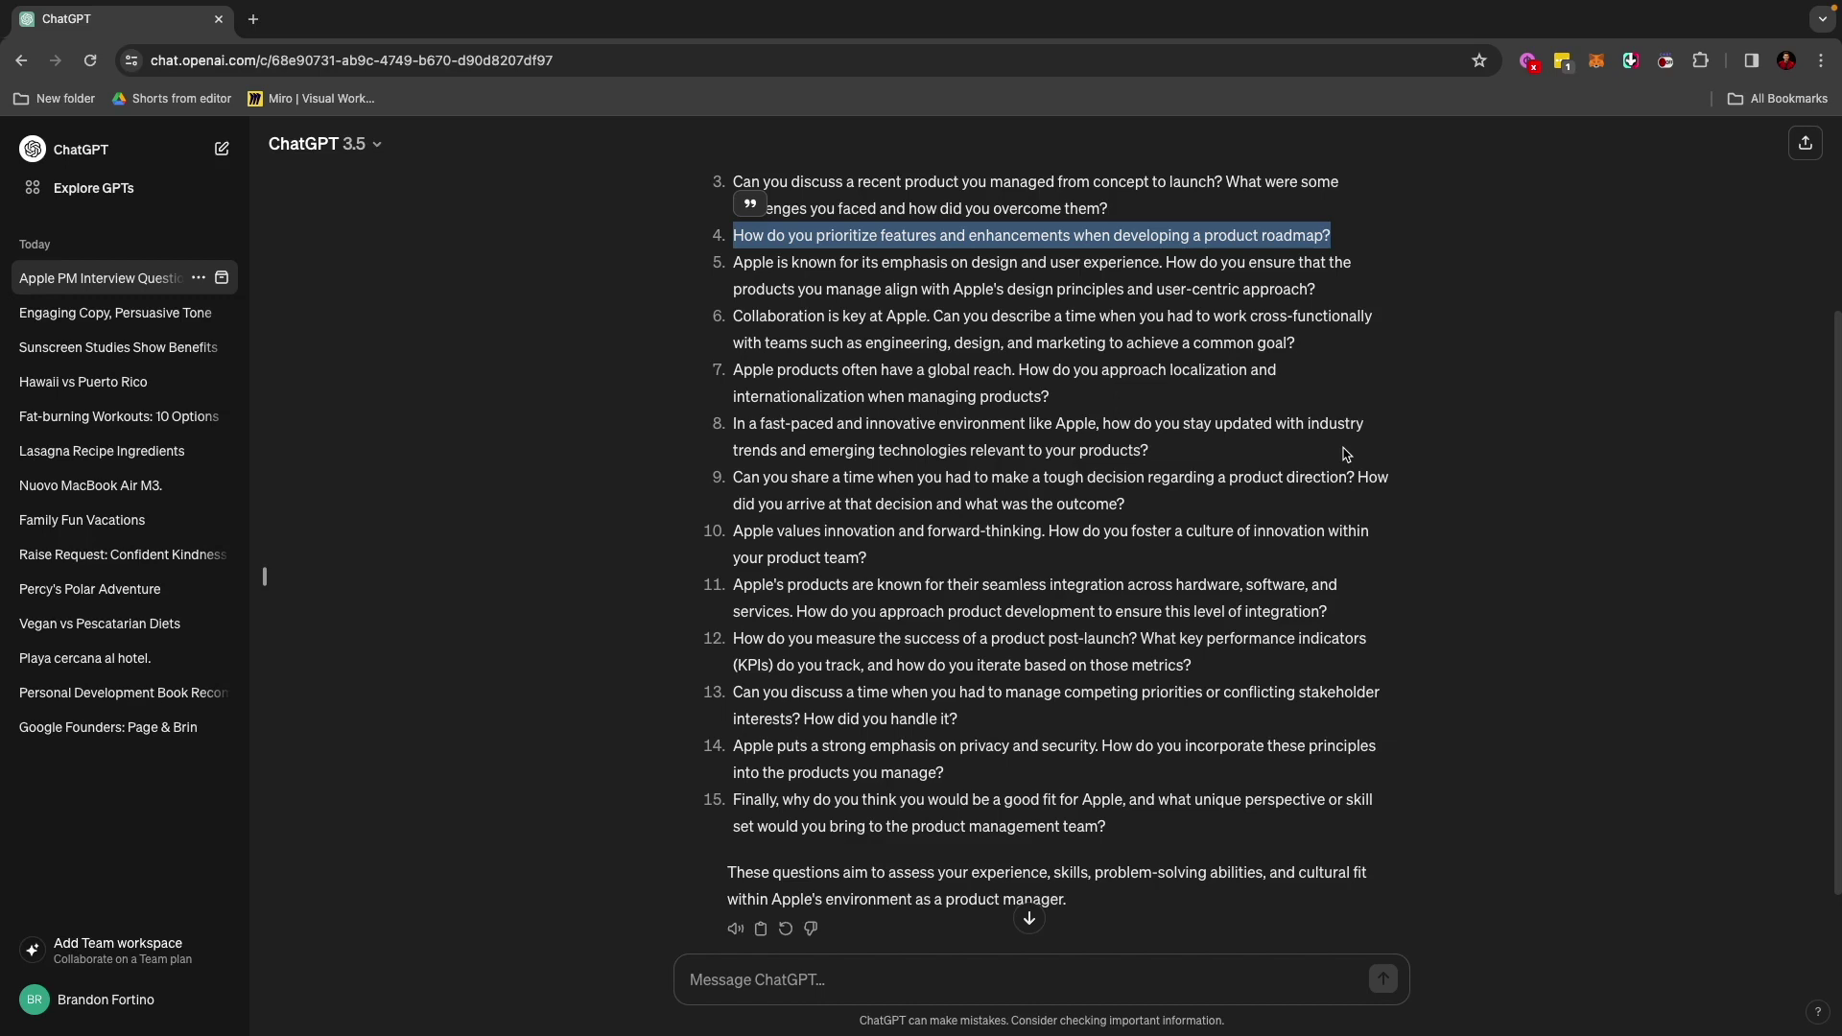
# Ask 'How would you answer question 1-5', then start a new empty chat
pyautogui.click(971, 976)
pyautogui.write('How would you answe')
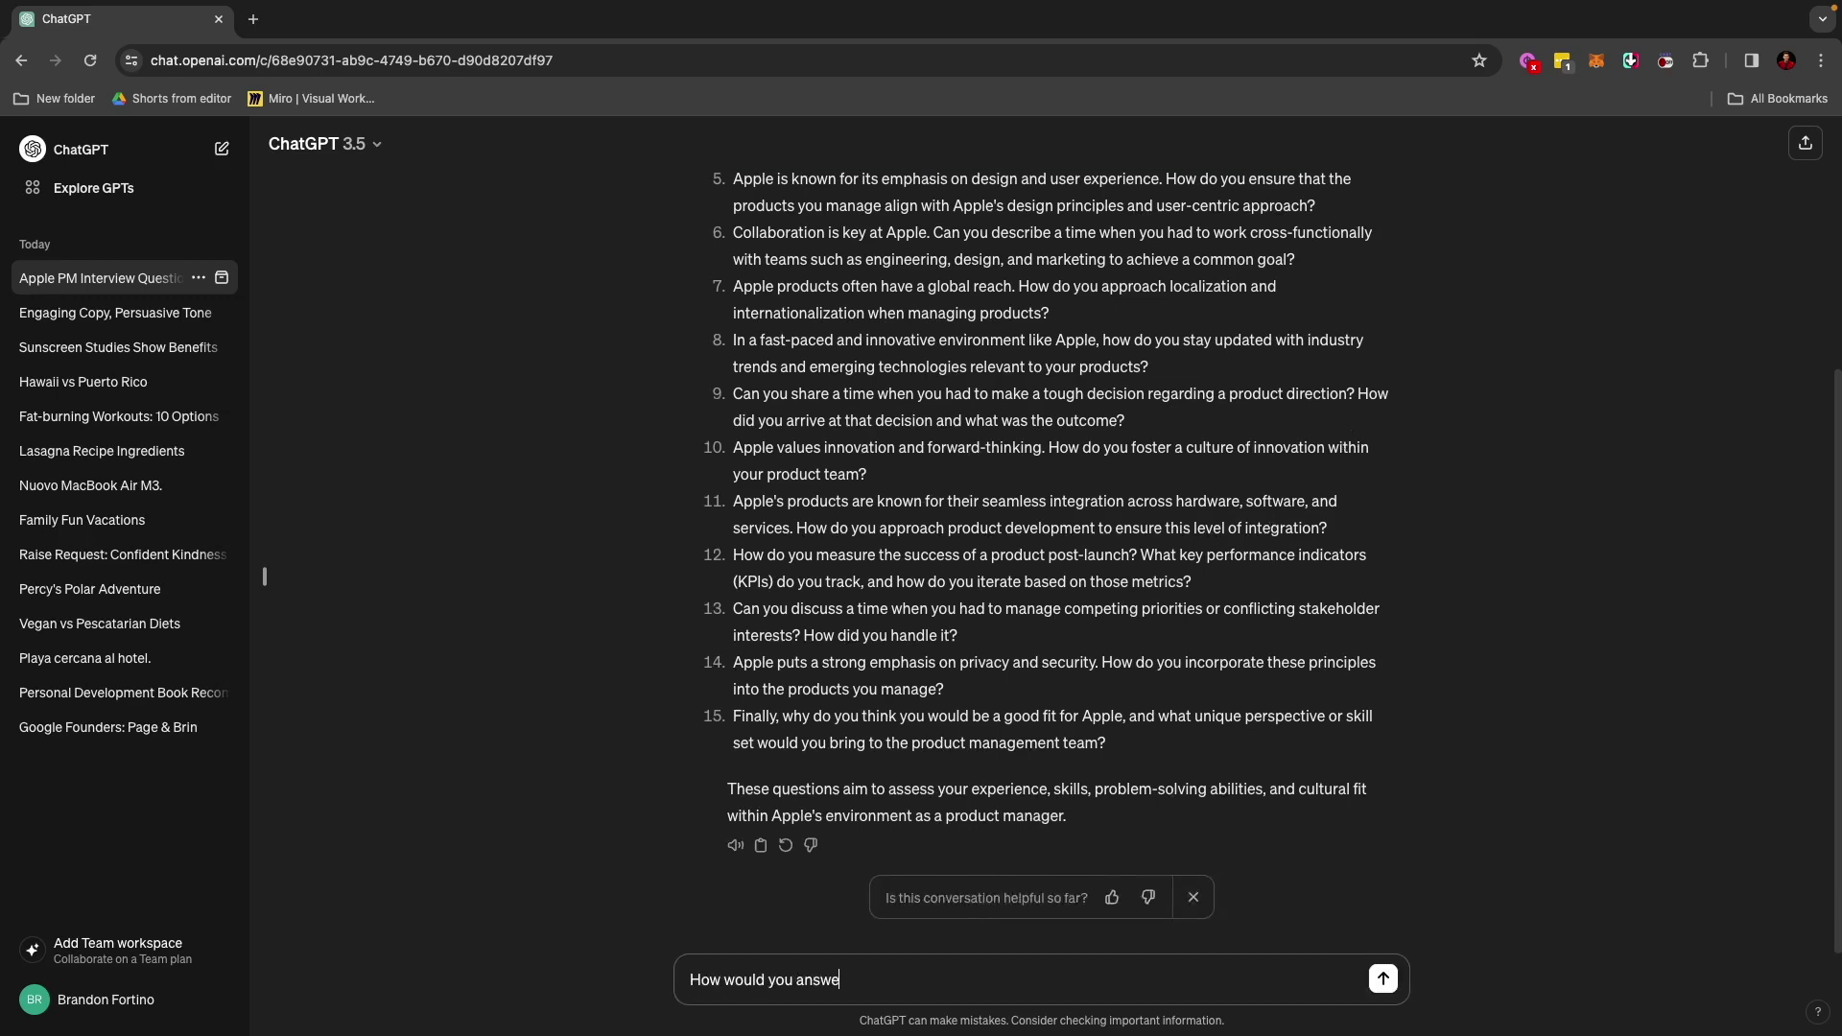
pyautogui.write('r question 1-5')
pyautogui.press('Return')
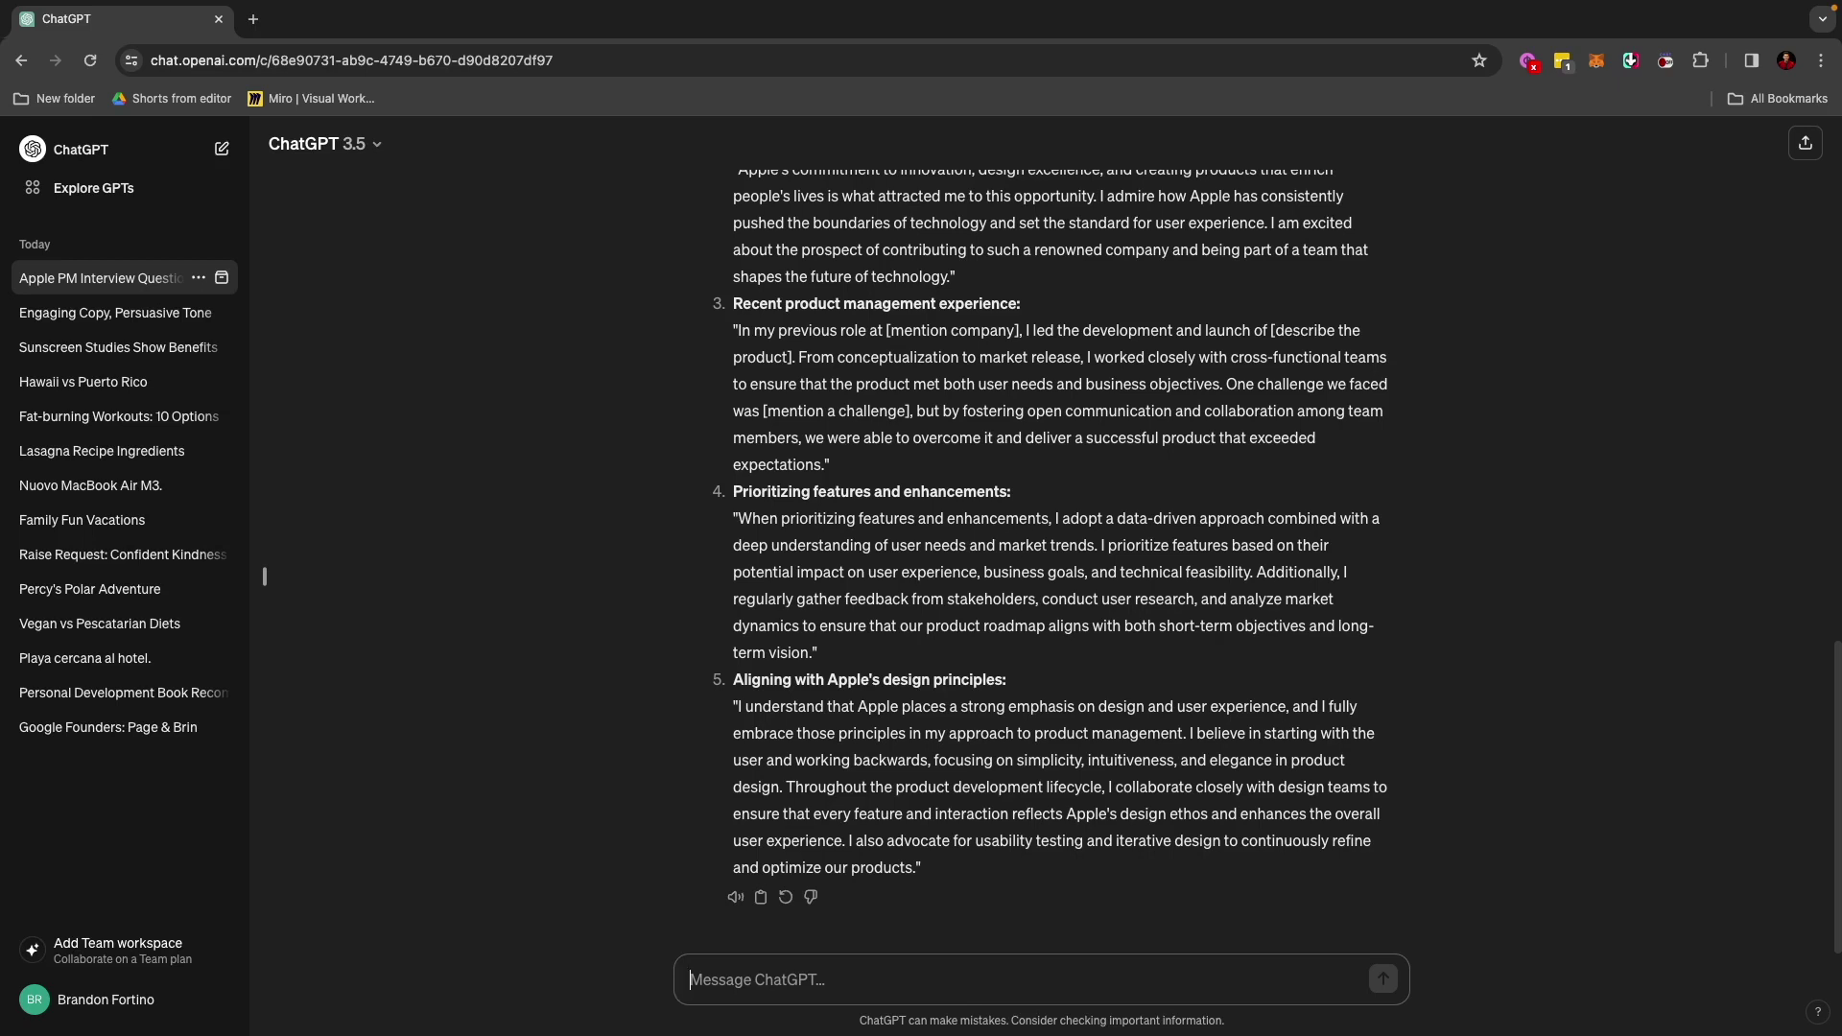
pyautogui.press('super+shift+o')
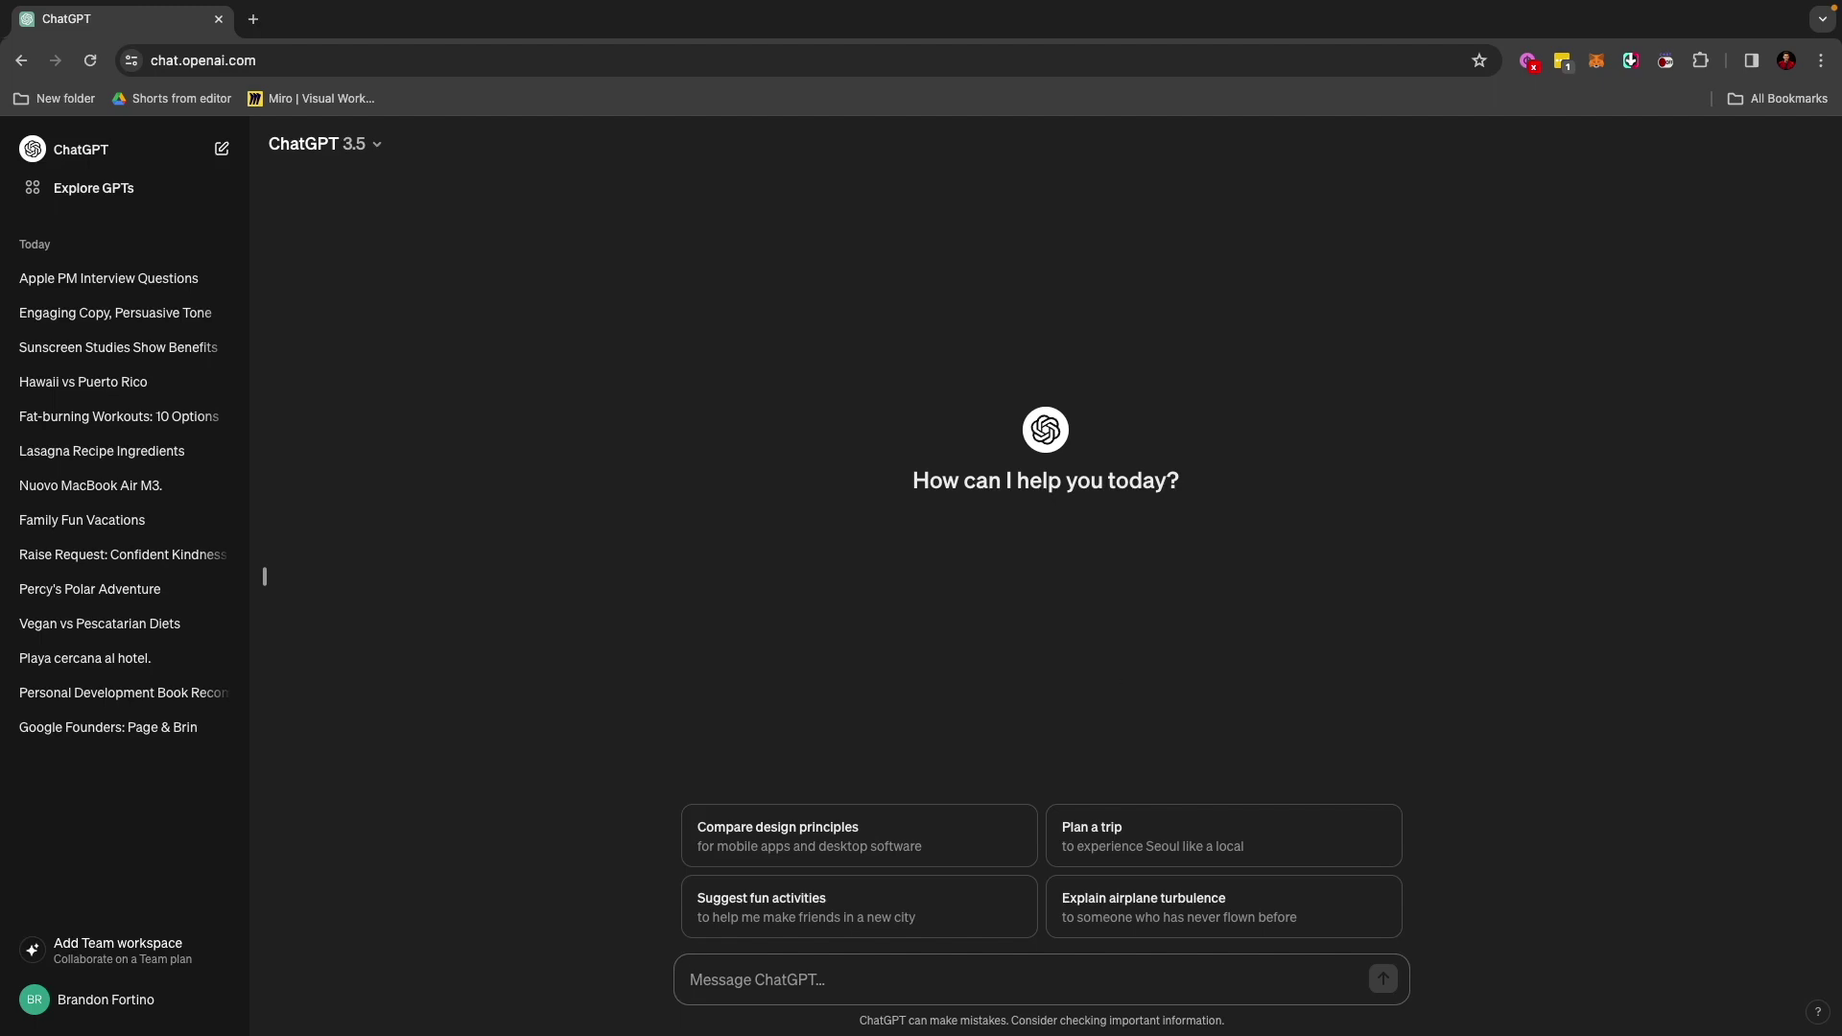
# Ask 'Can you explain to me newton's first law' and get the explanation
pyautogui.write('Can you explain to me newton’s first law')
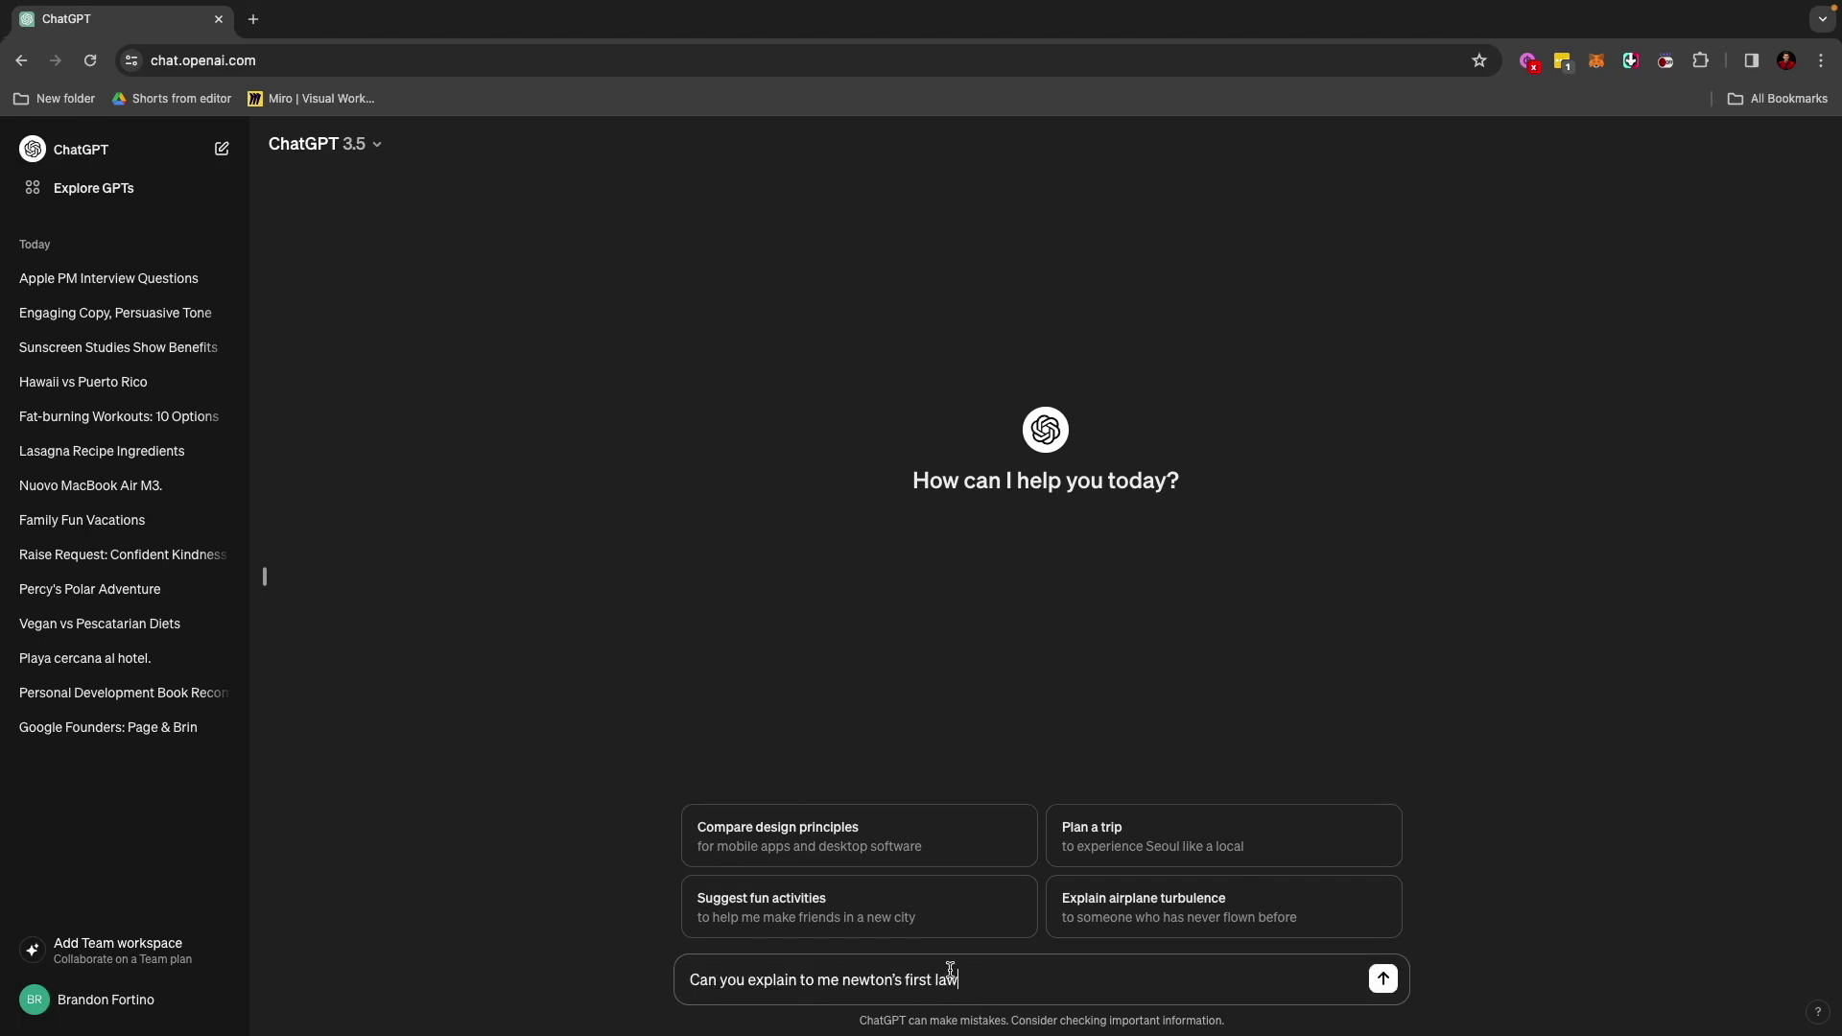
pyautogui.press('Return')
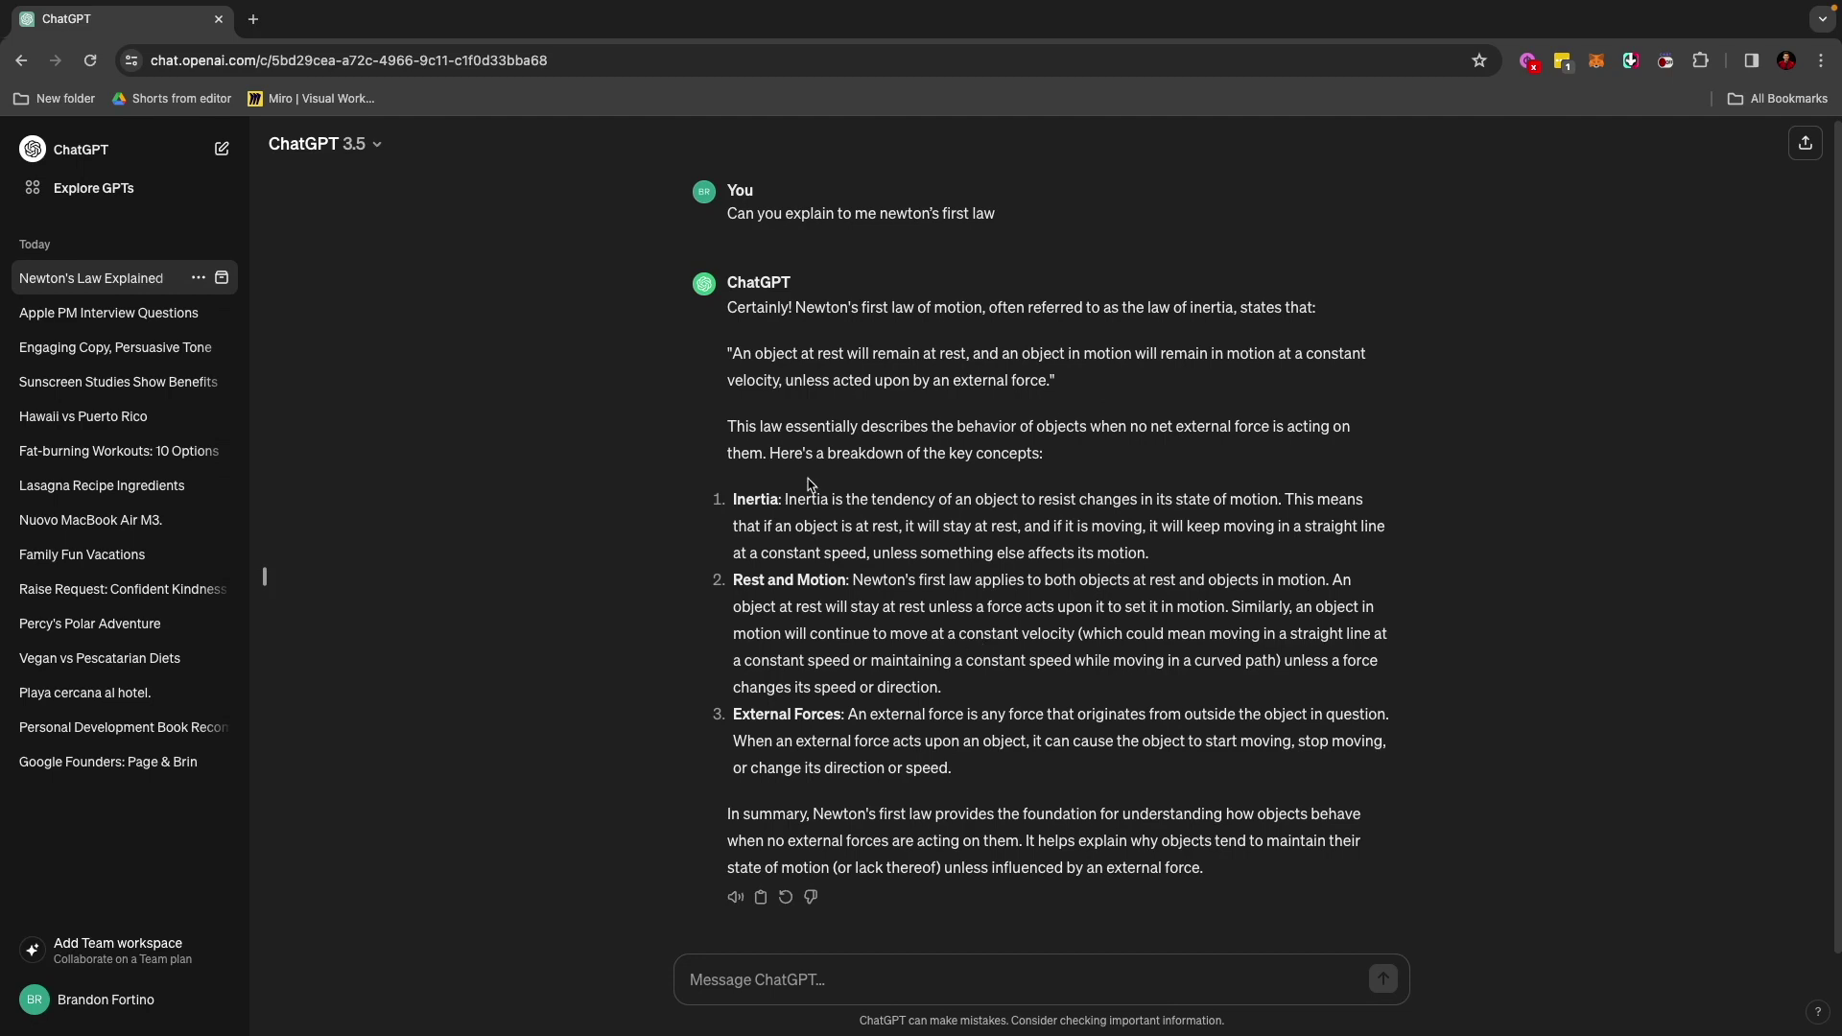
pyautogui.click(1112, 978)
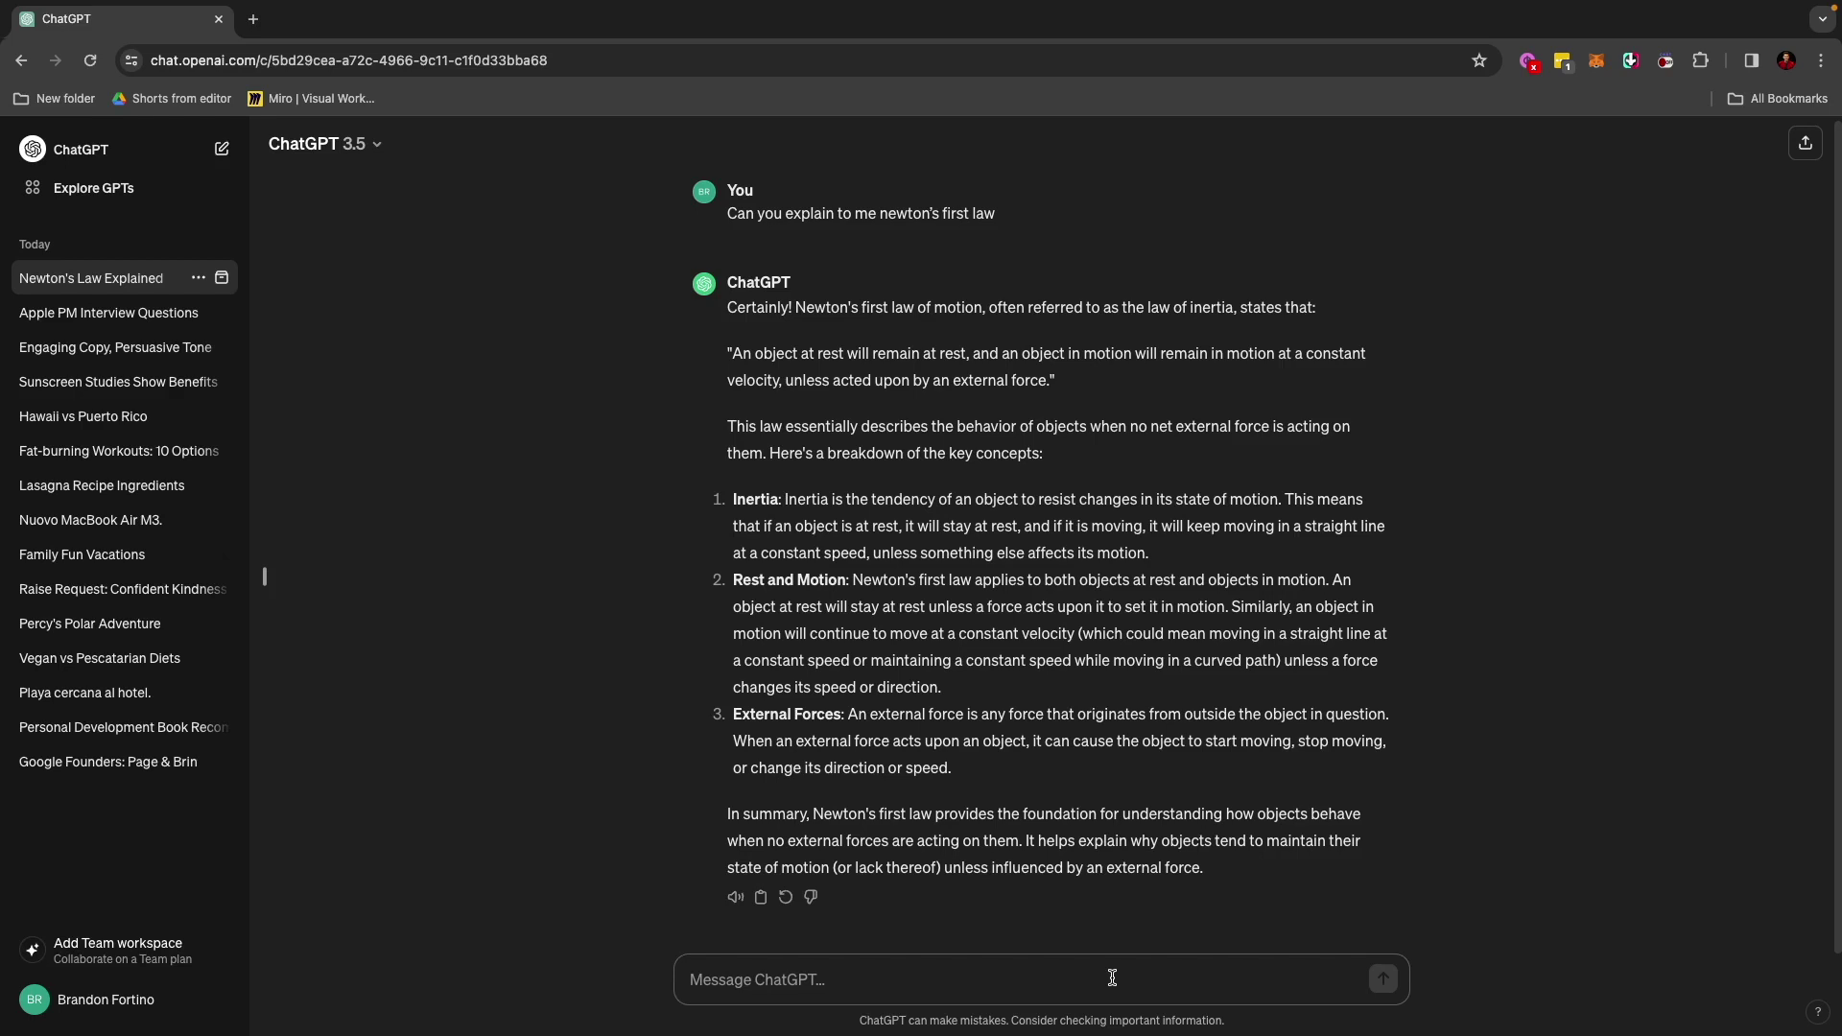
# Ask 'Explain this to me as if I was a third grader', then start a new empty chat
pyautogui.write('Explai')
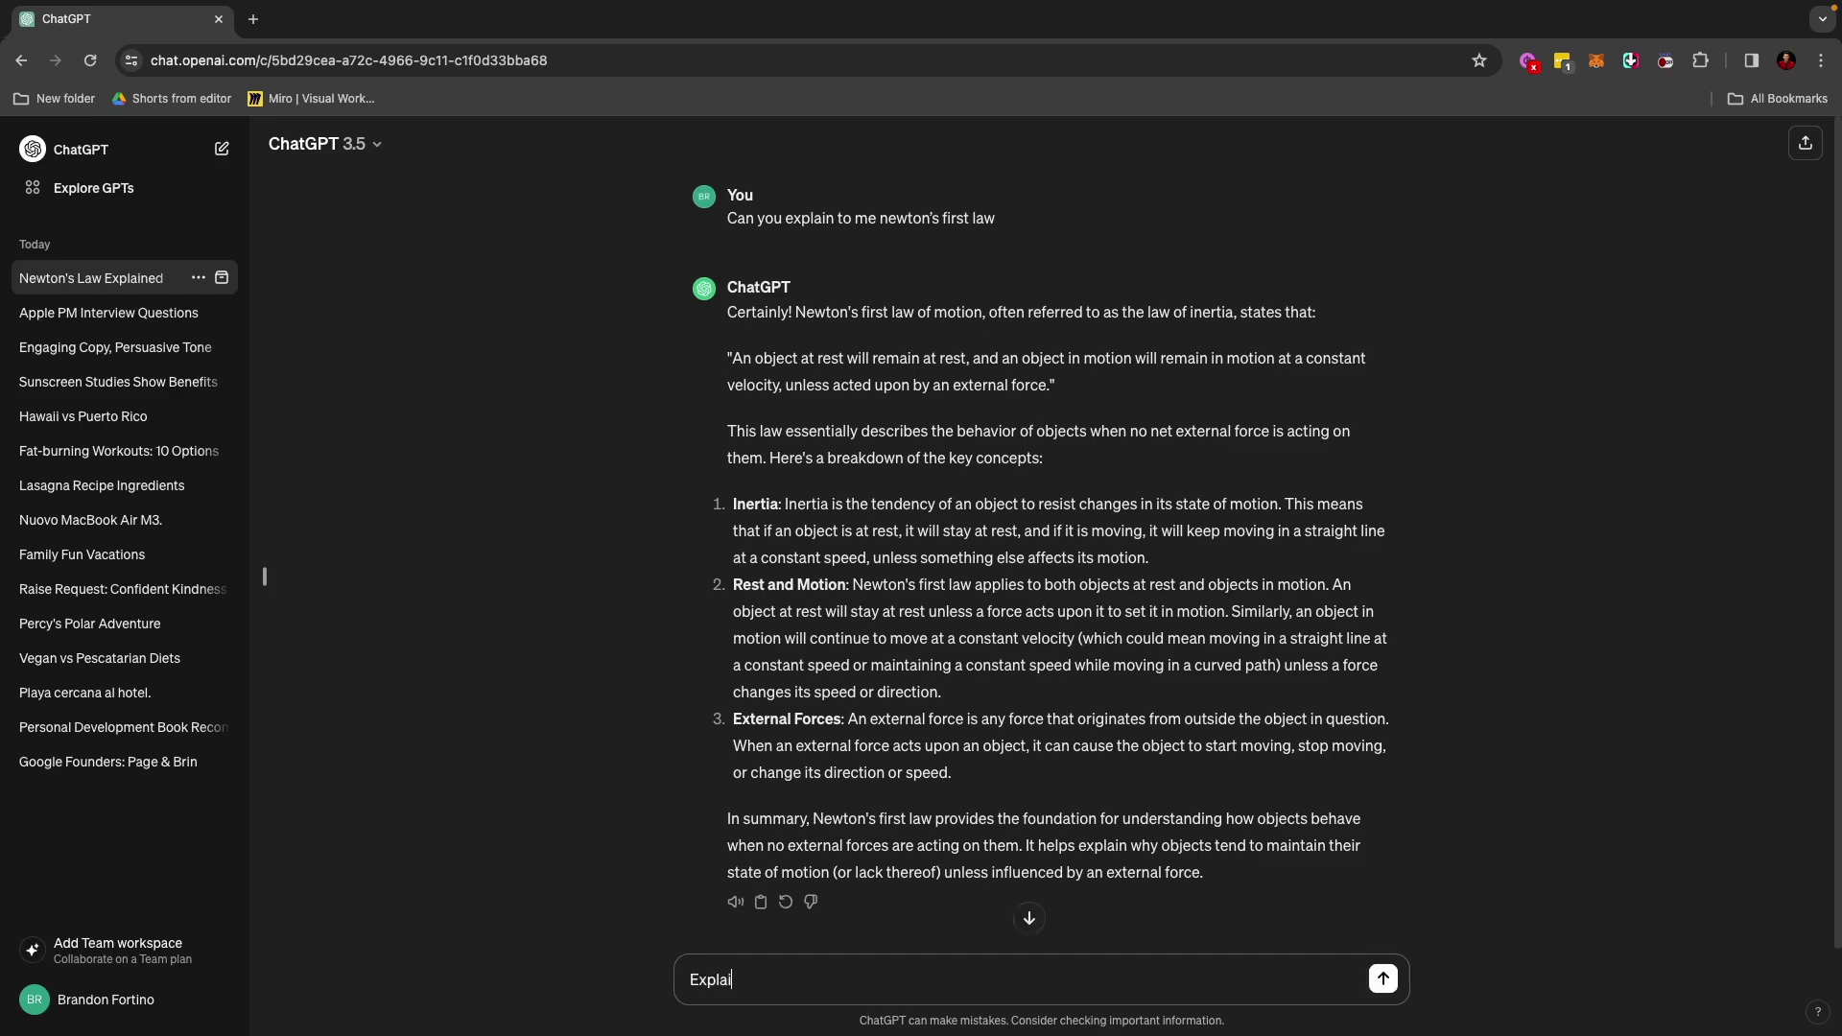
pyautogui.write('n this to me as if I was a third grader')
pyautogui.press('Return')
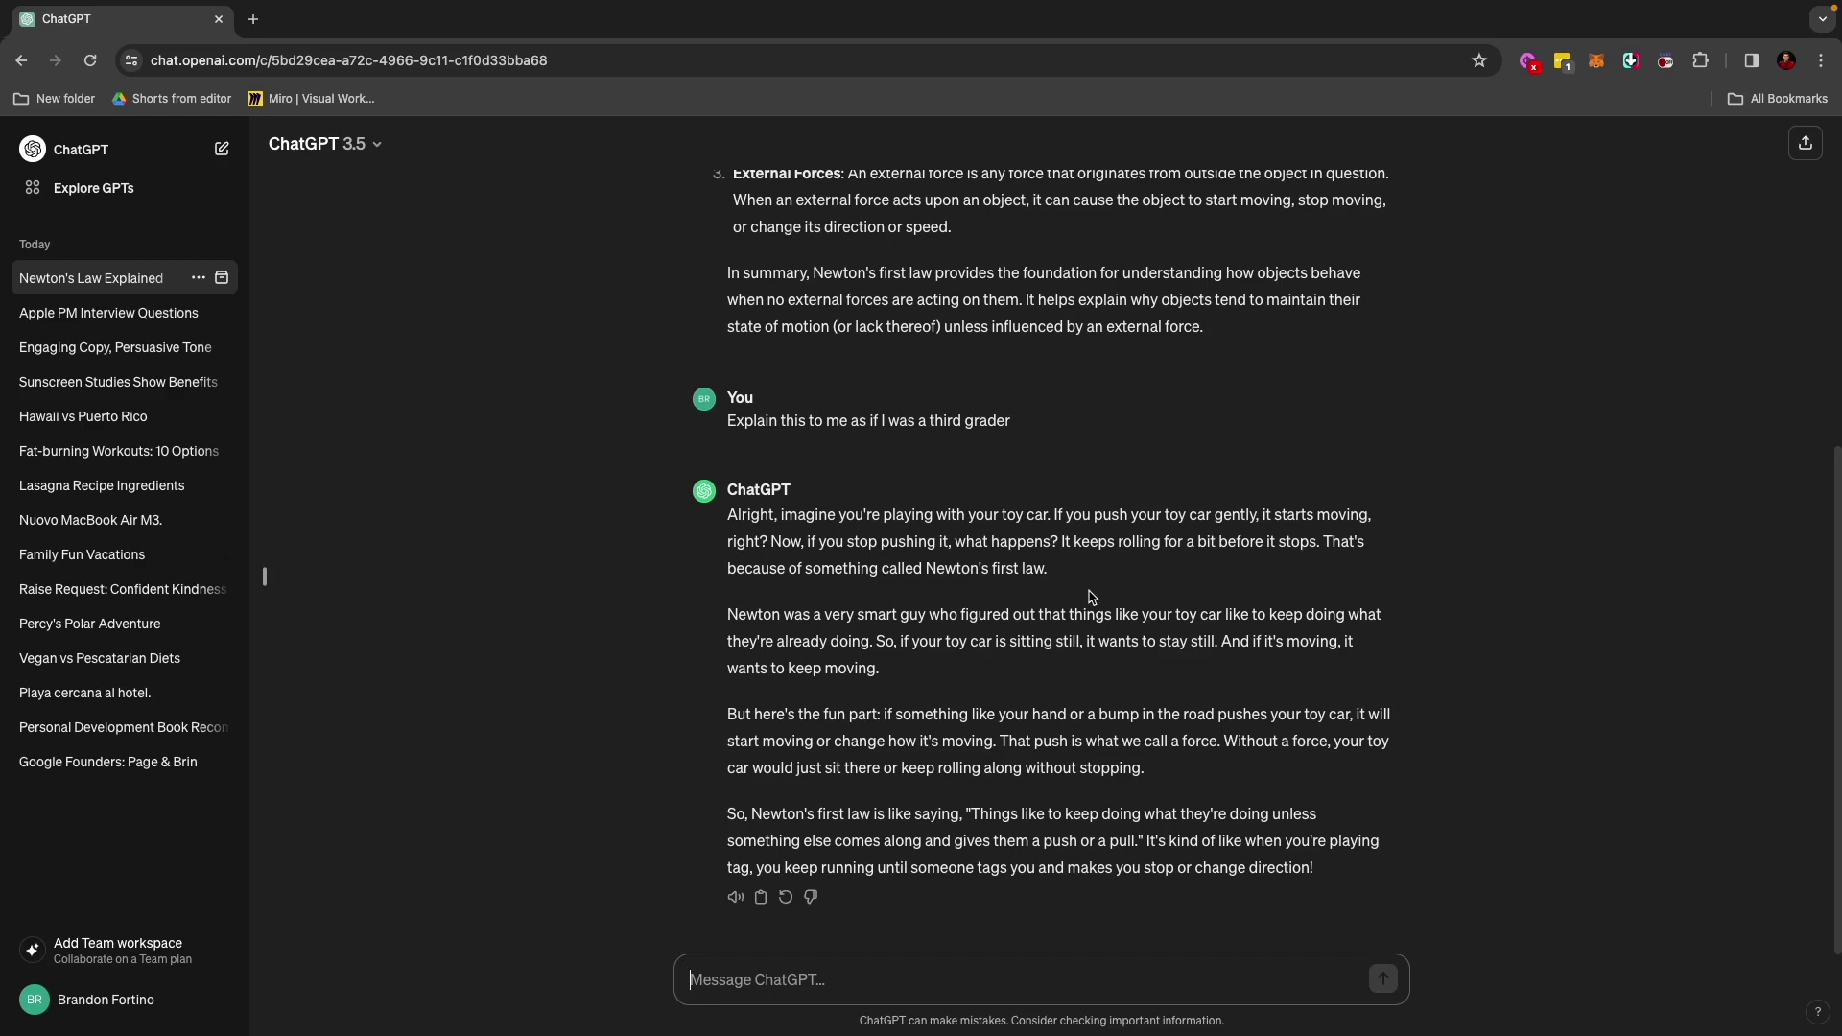
pyautogui.click(222, 149)
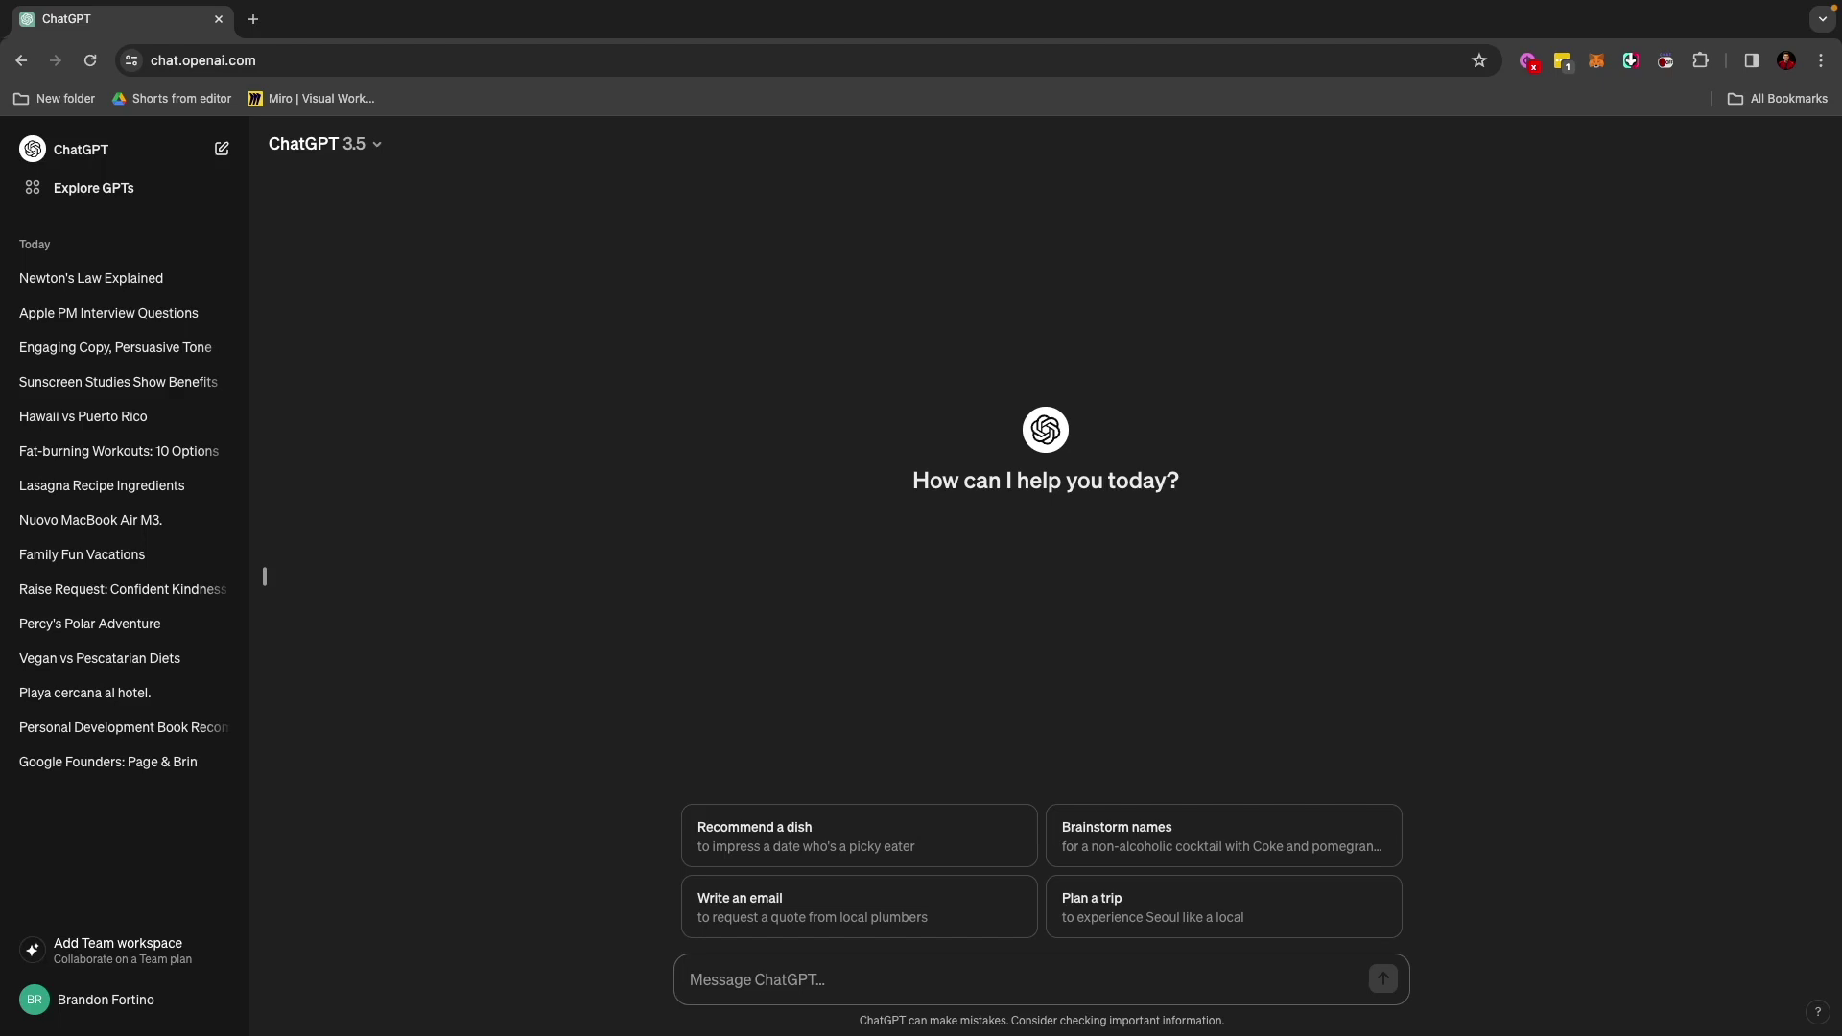
# Send the request for email-editing commands together with the salary-raise email
pyautogui.write('I just wrote the email below.  I want to know what types of commands I can ask you regarding editing my email.')
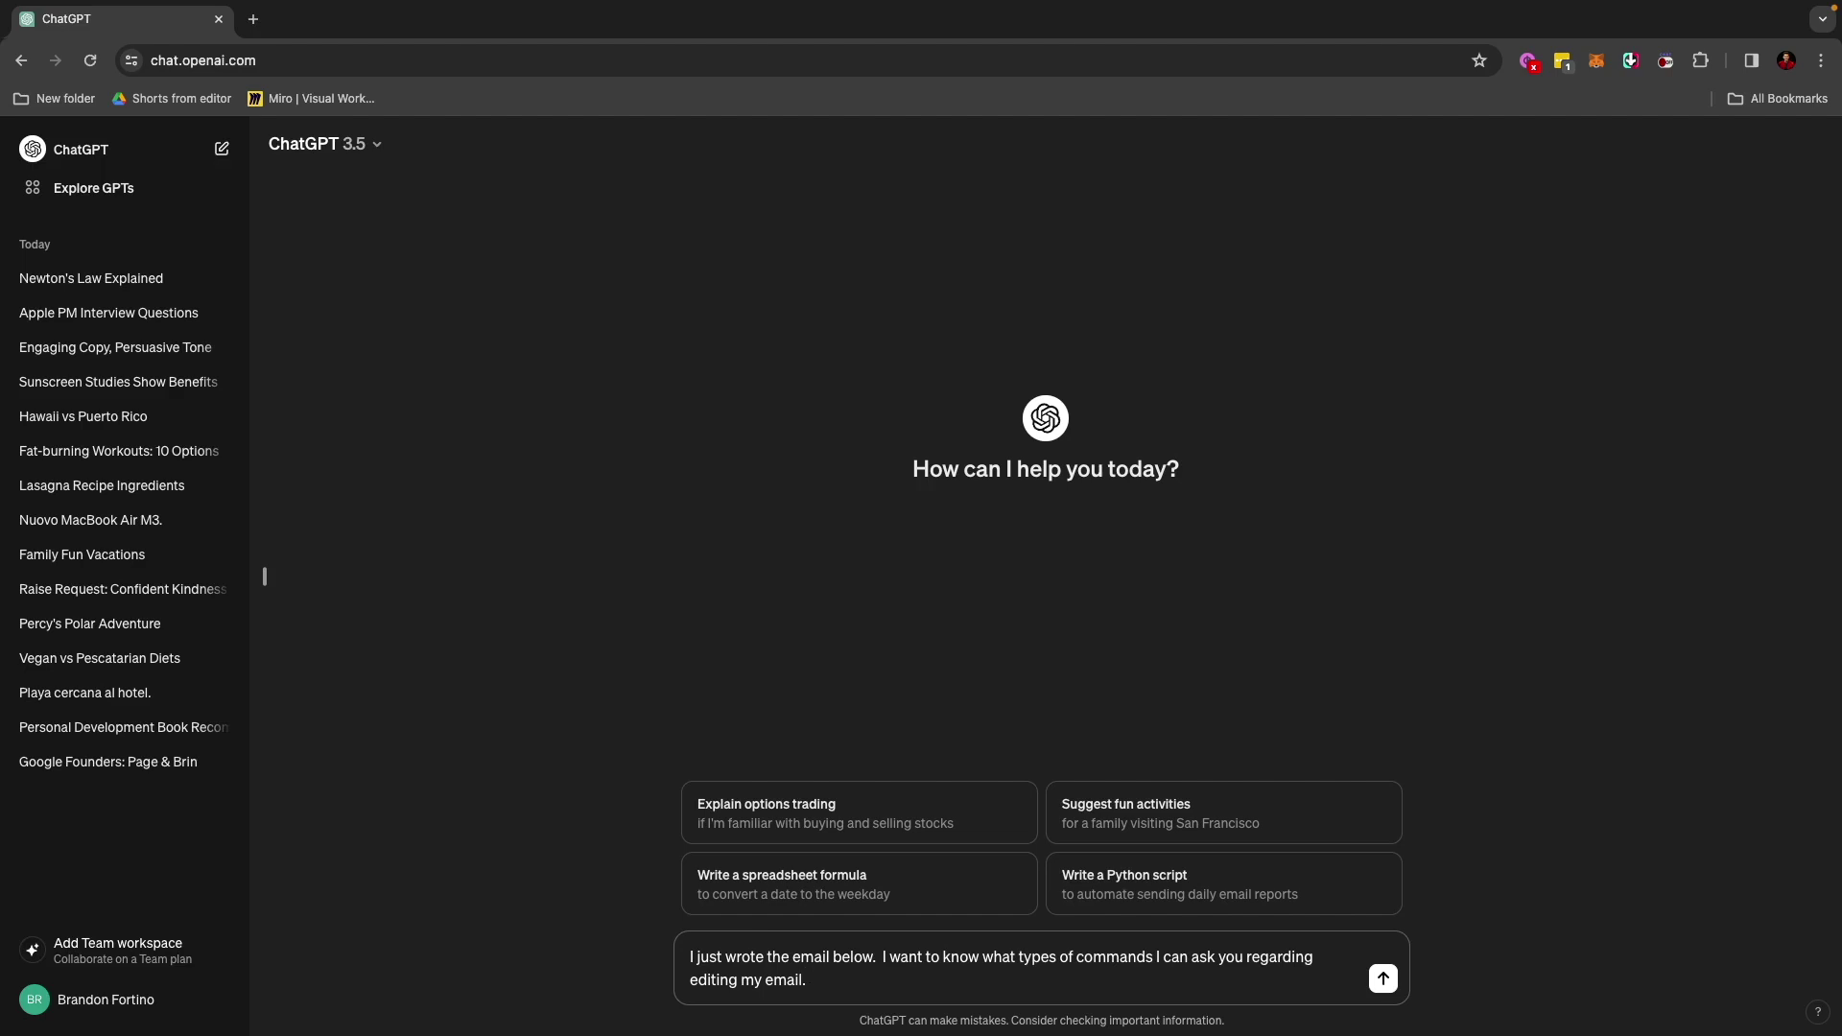
pyautogui.hotkey('shift', 'Return')
pyautogui.hotkey('shift', 'Return')
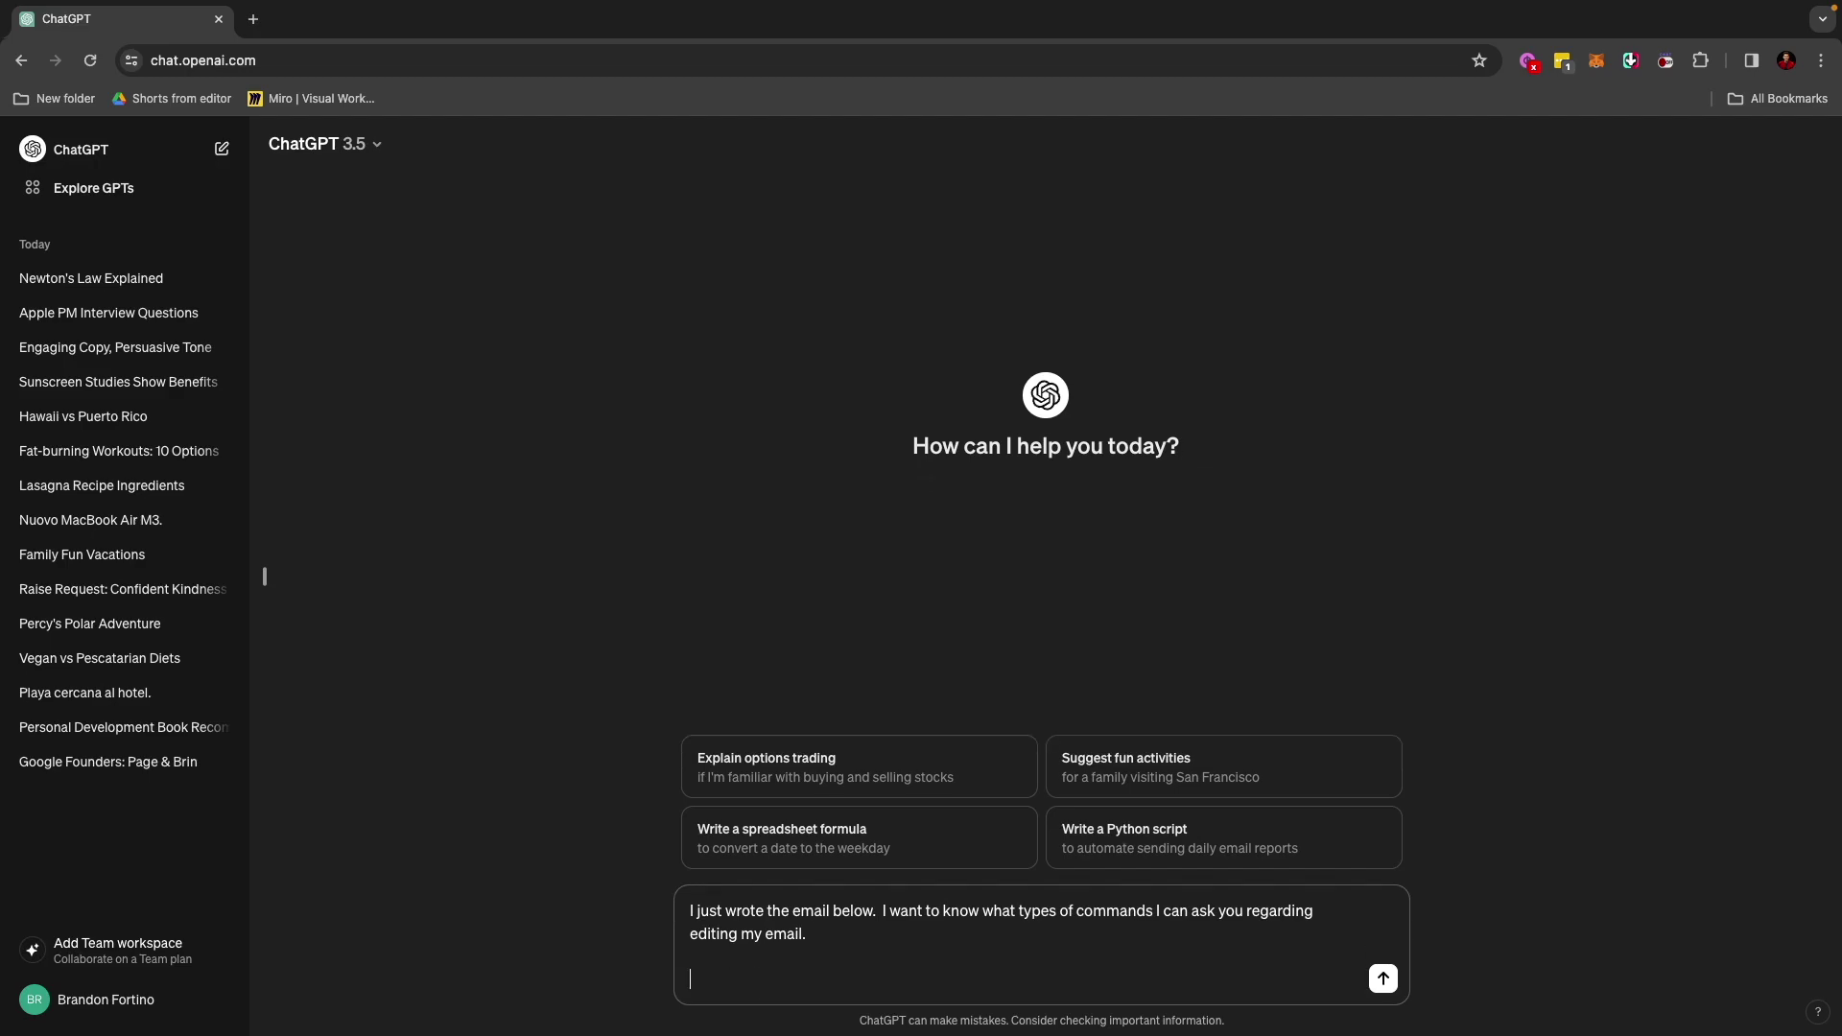
pyautogui.hotkey('ctrl', 'v')
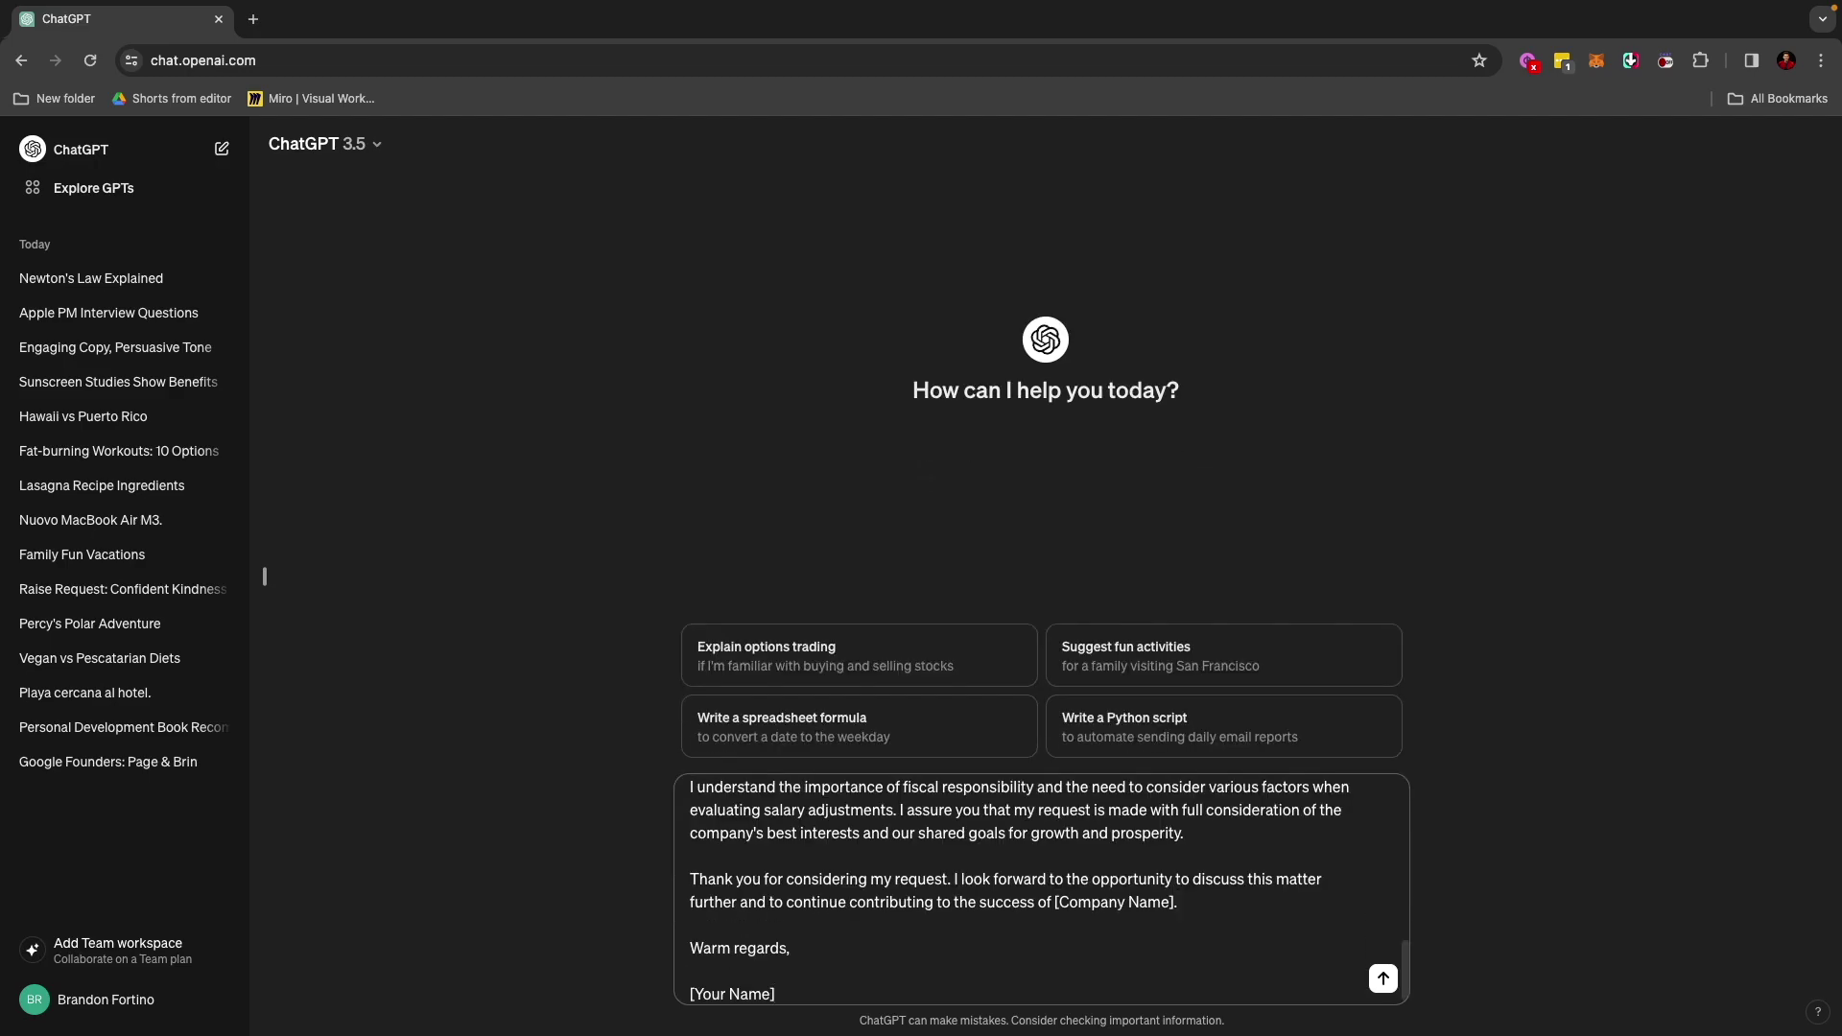
pyautogui.press('Return')
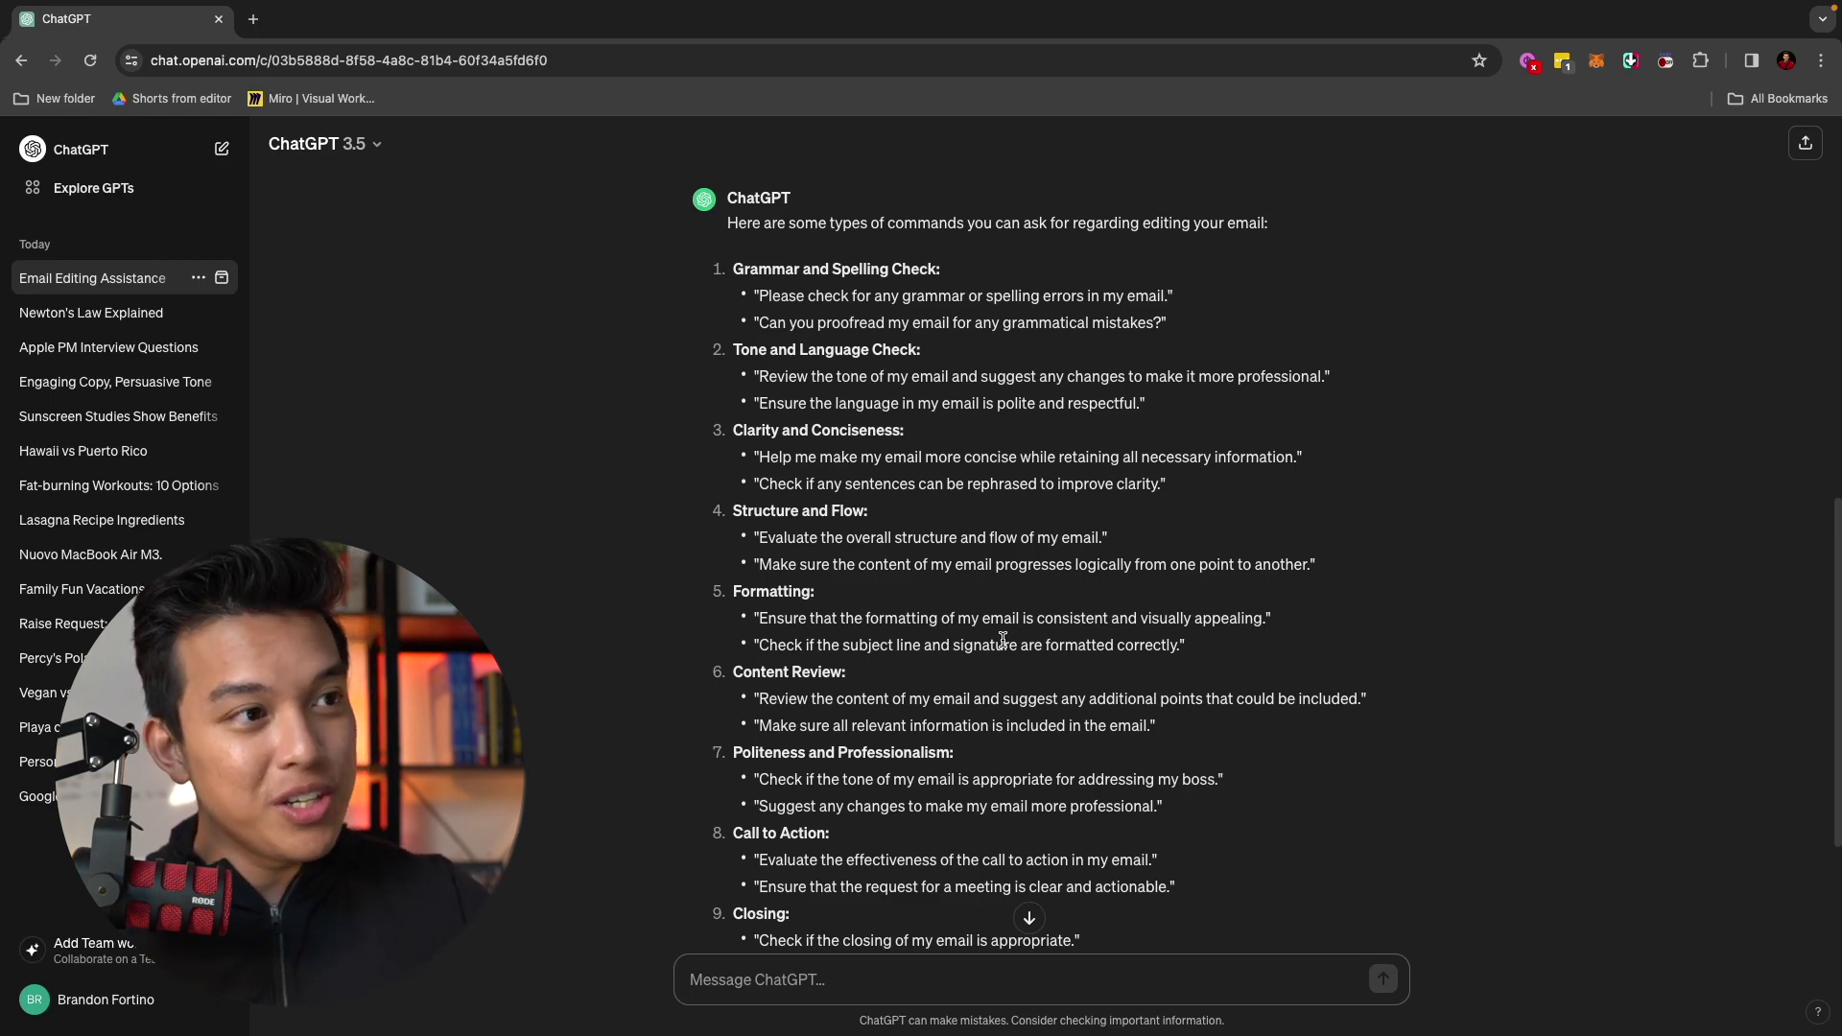
# Highlight the Grammar and Spelling Check and Structure and Flow example commands
pyautogui.moveTo(732, 270); pyautogui.dragTo(1027, 279)
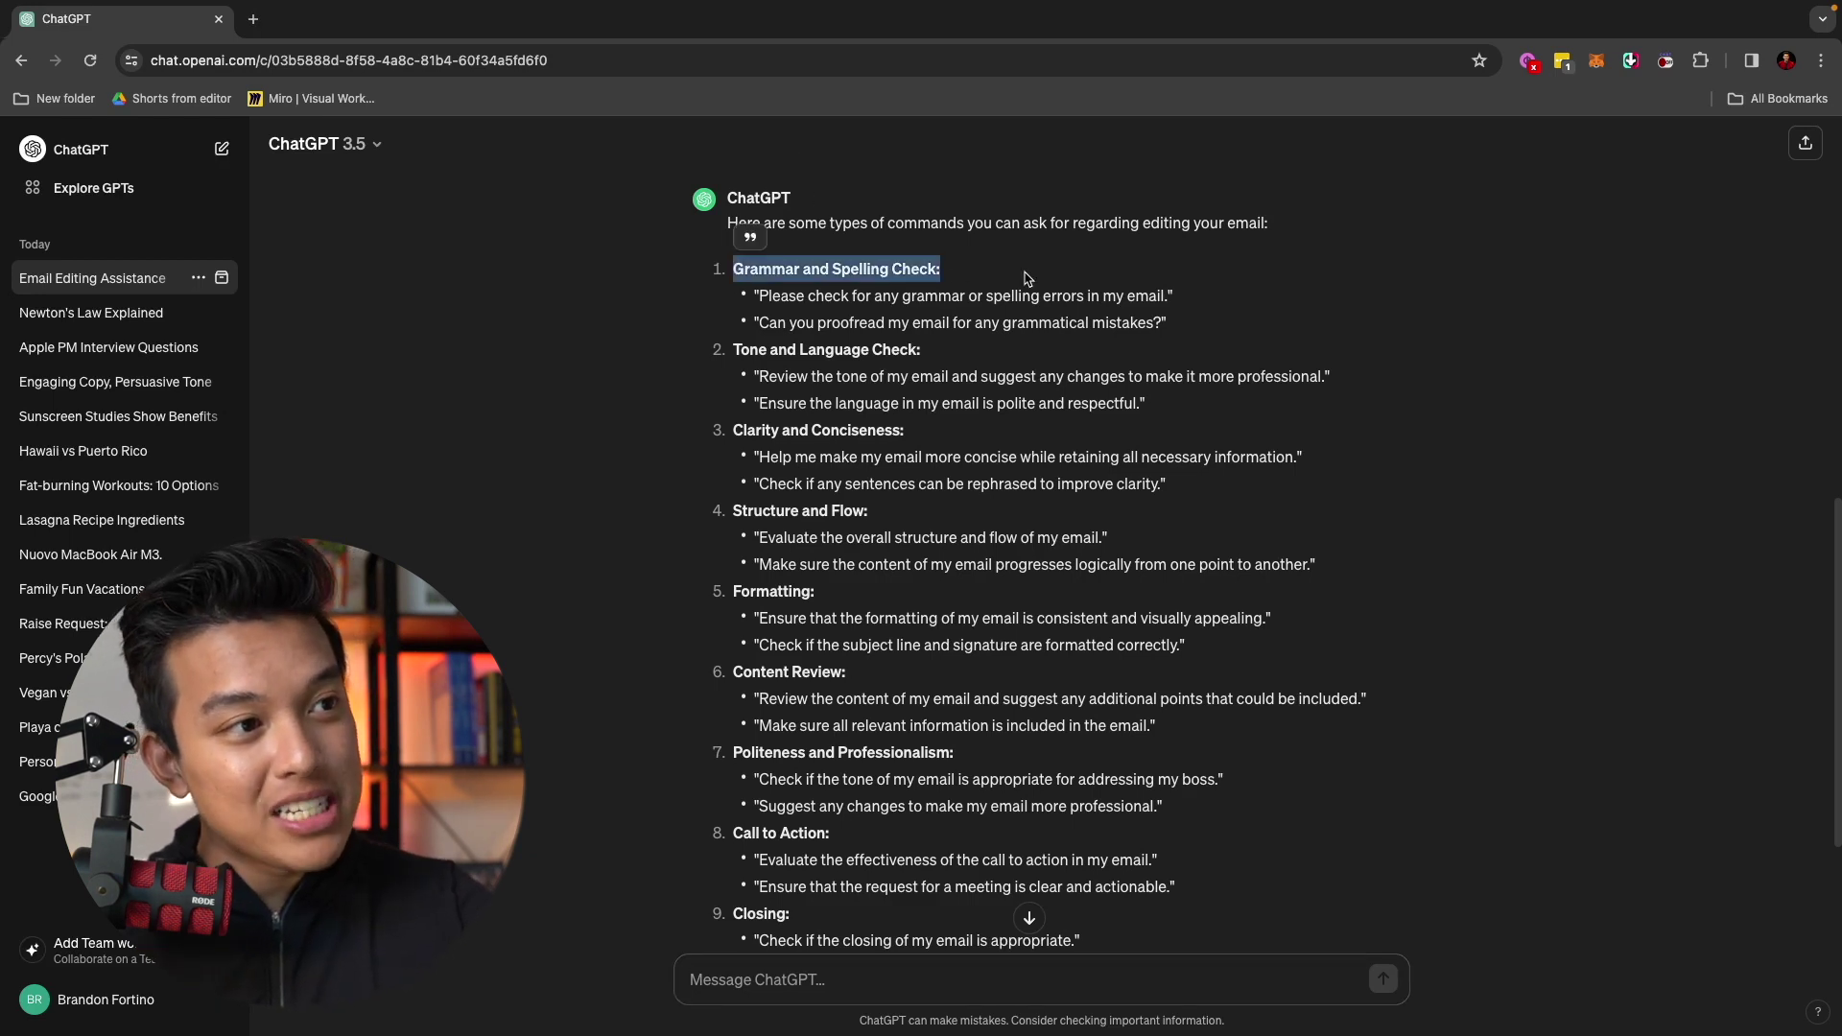
pyautogui.moveTo(756, 295); pyautogui.dragTo(1207, 327)
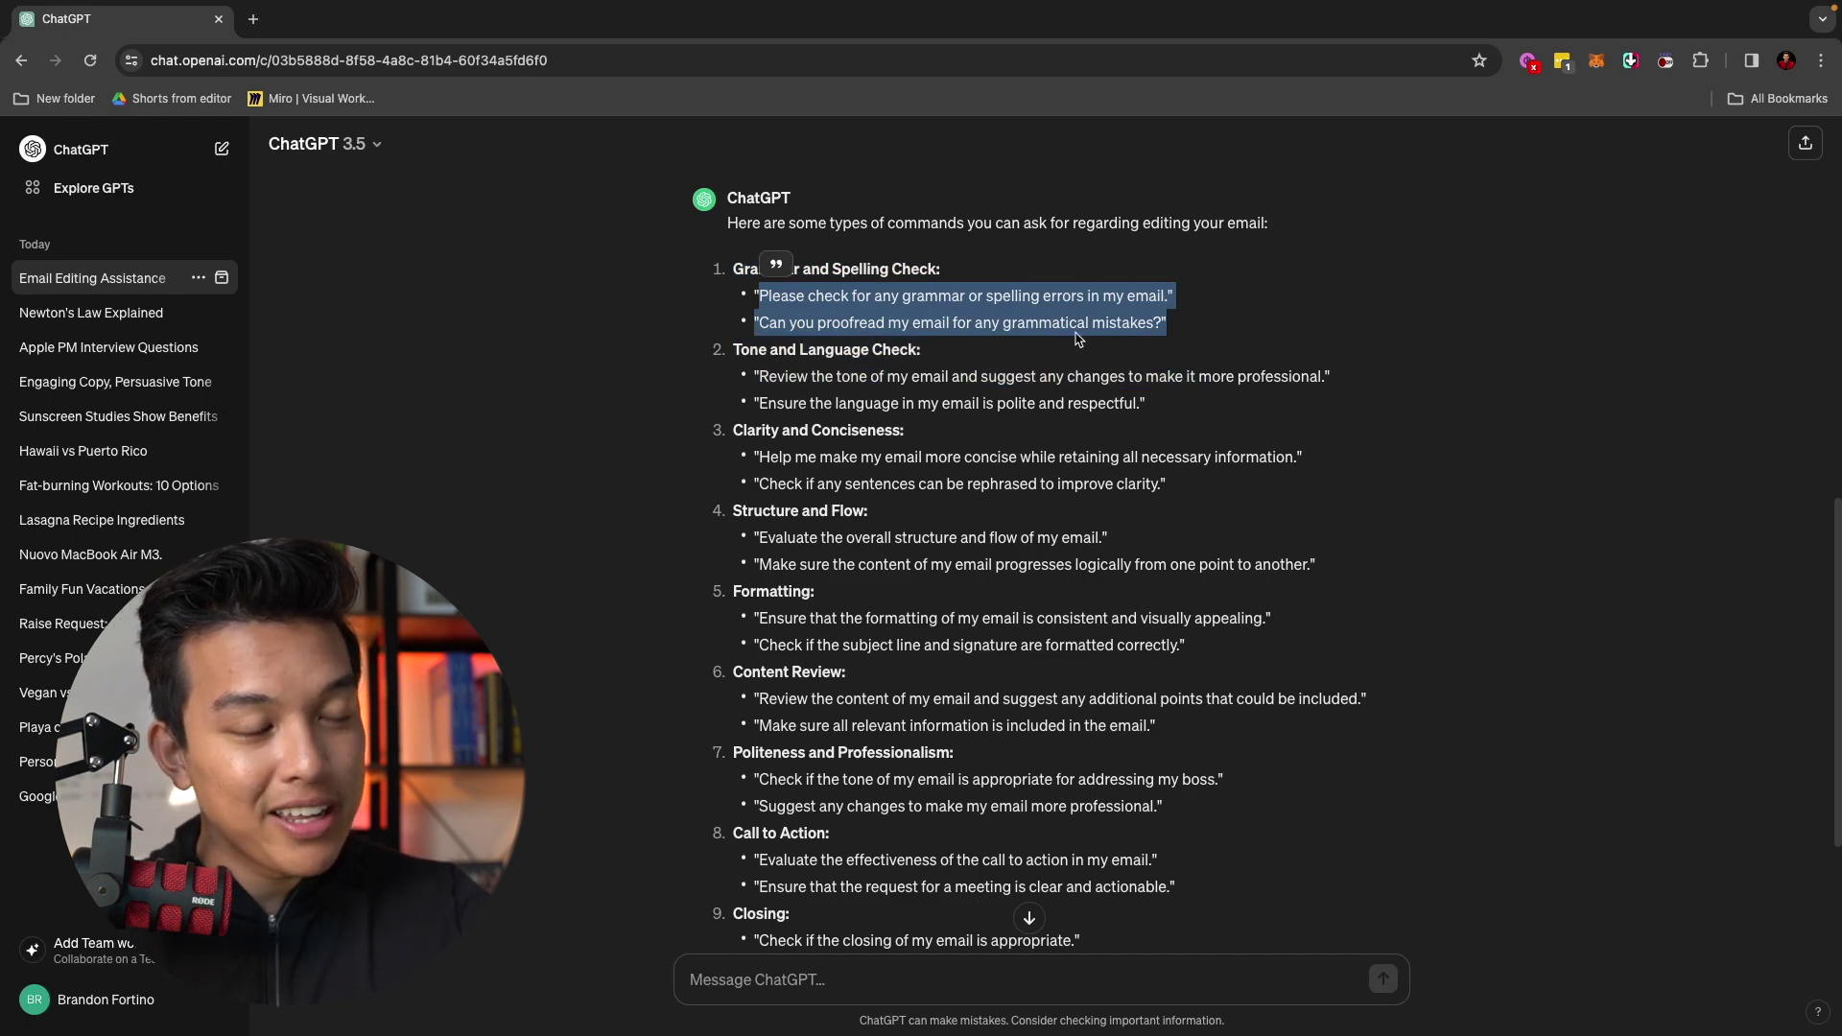
pyautogui.click(1016, 327)
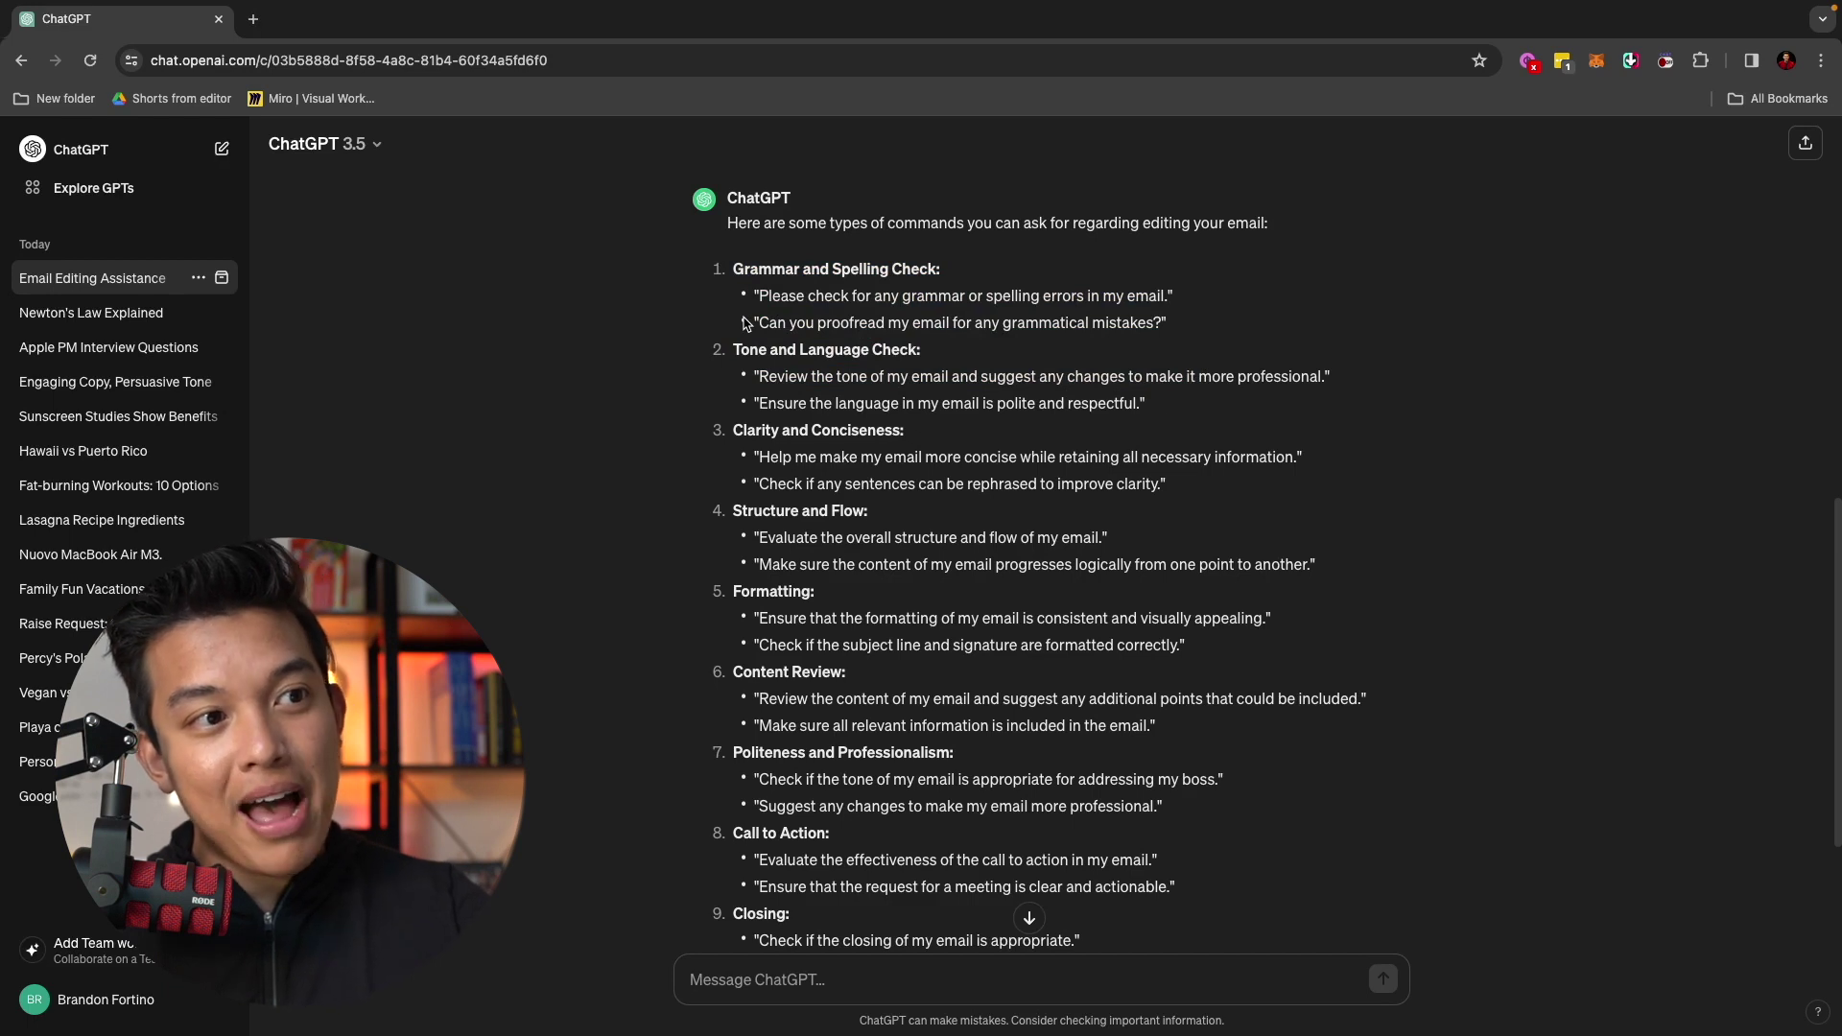
pyautogui.scroll(-2, 746, 323)
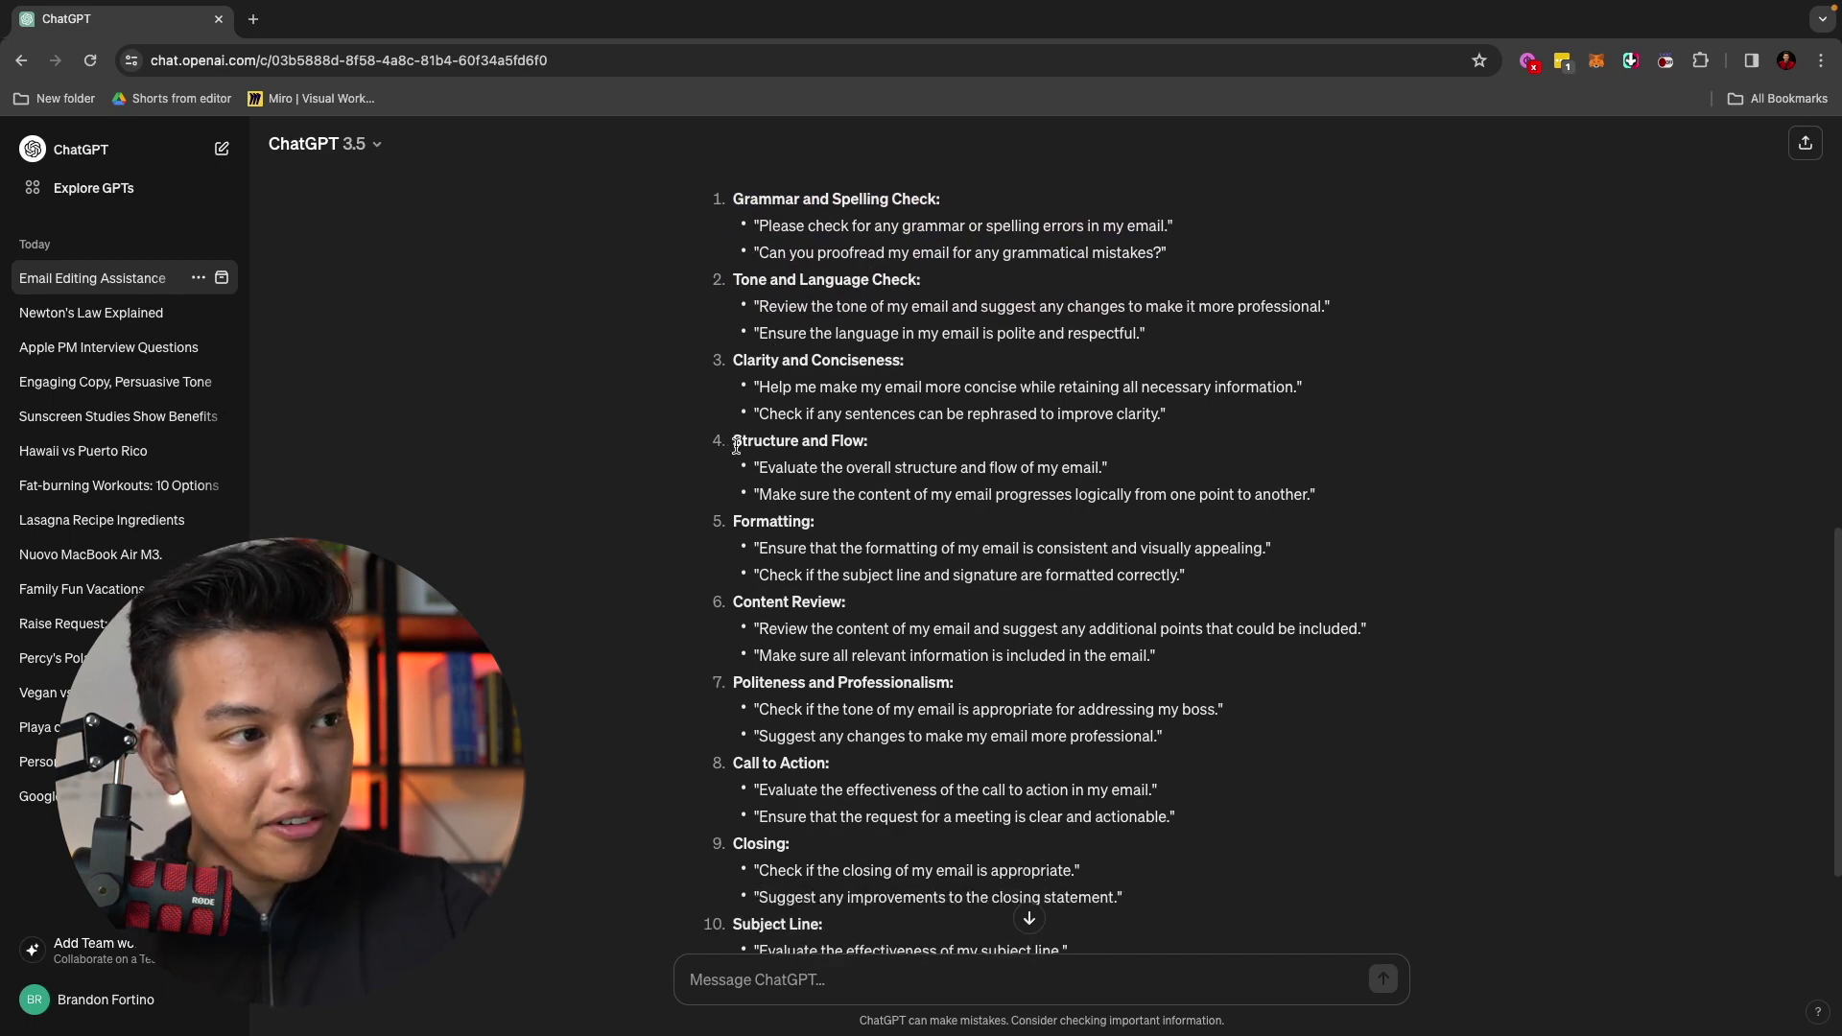
pyautogui.moveTo(736, 444); pyautogui.dragTo(871, 447)
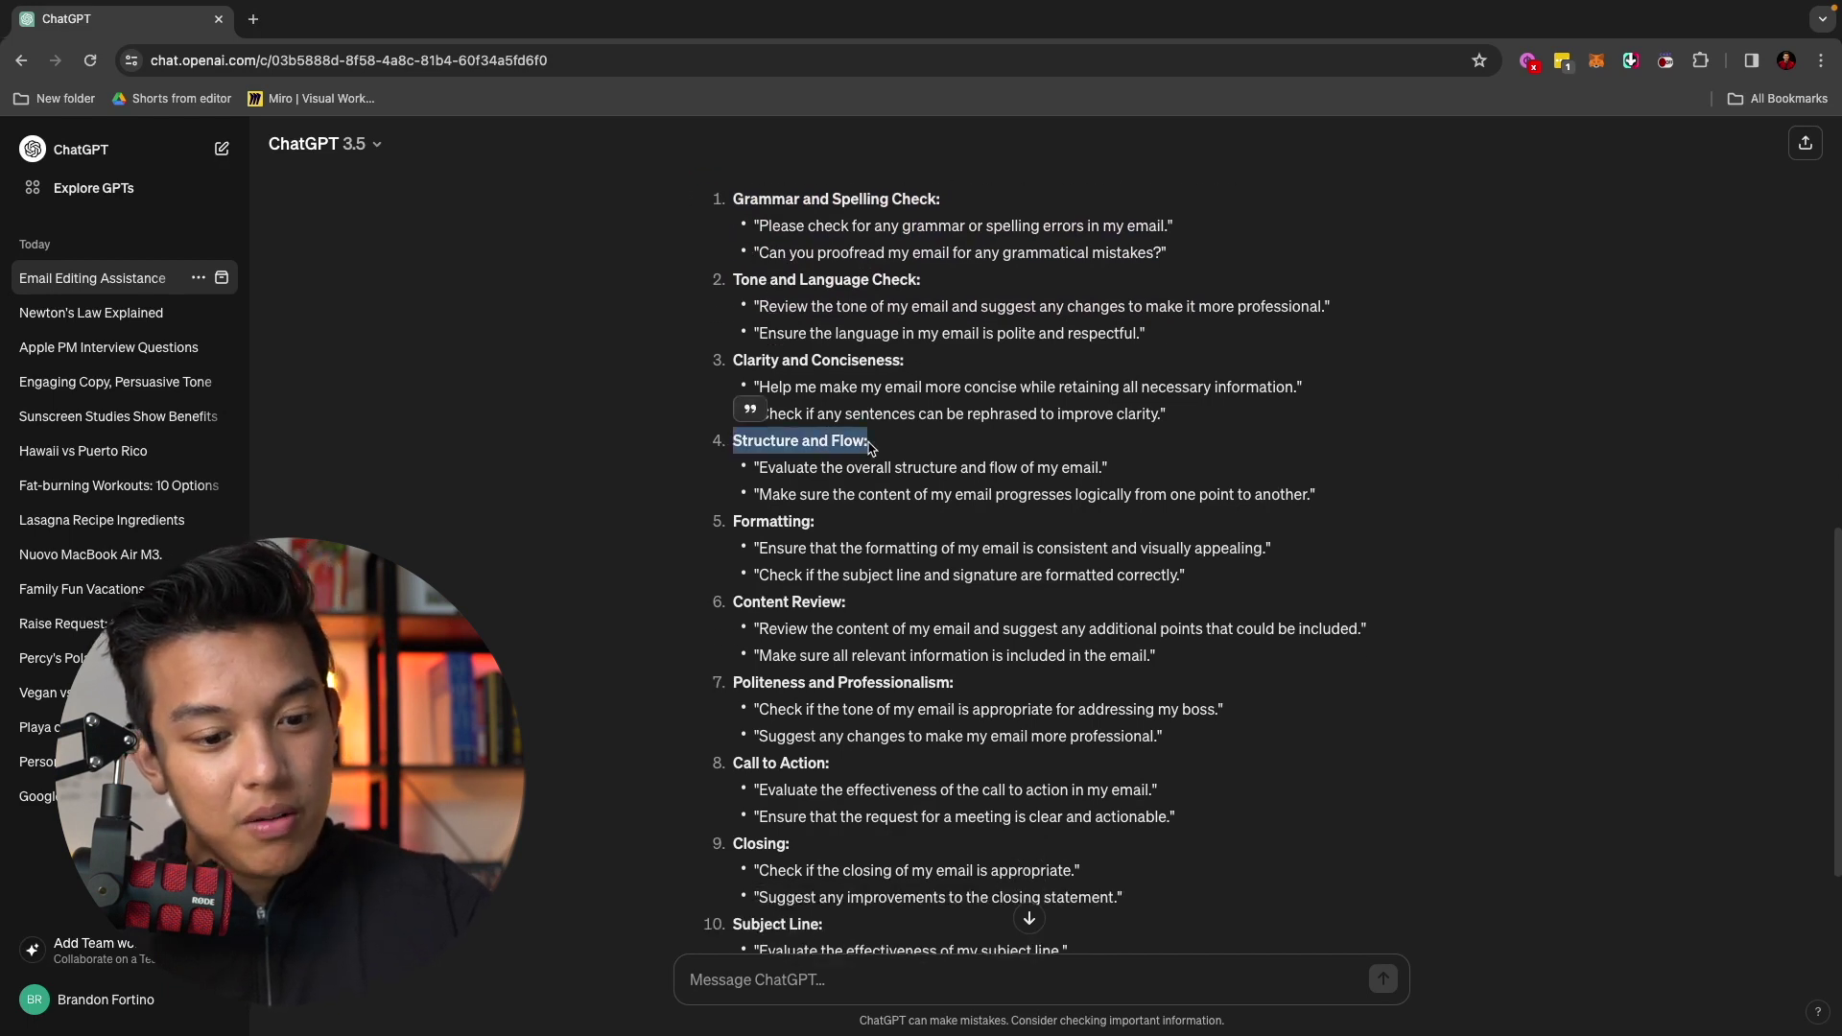
pyautogui.moveTo(756, 467); pyautogui.dragTo(1118, 473)
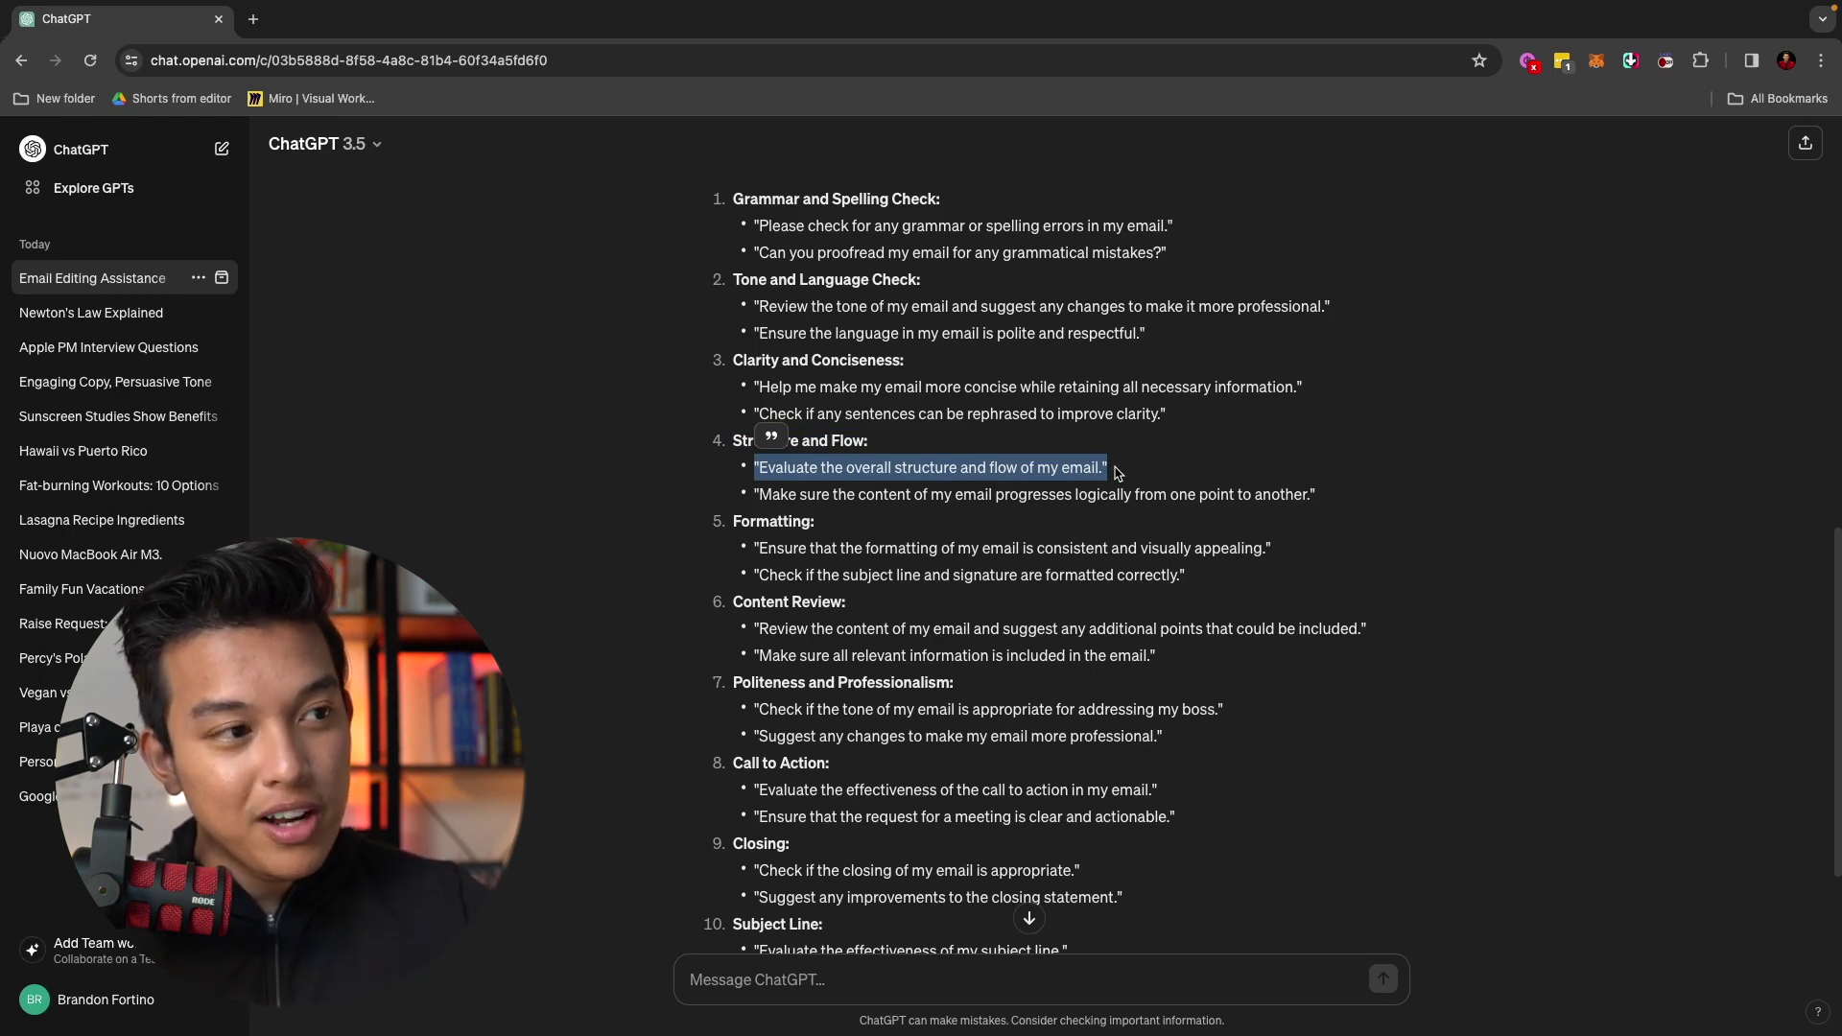
pyautogui.click(1088, 625)
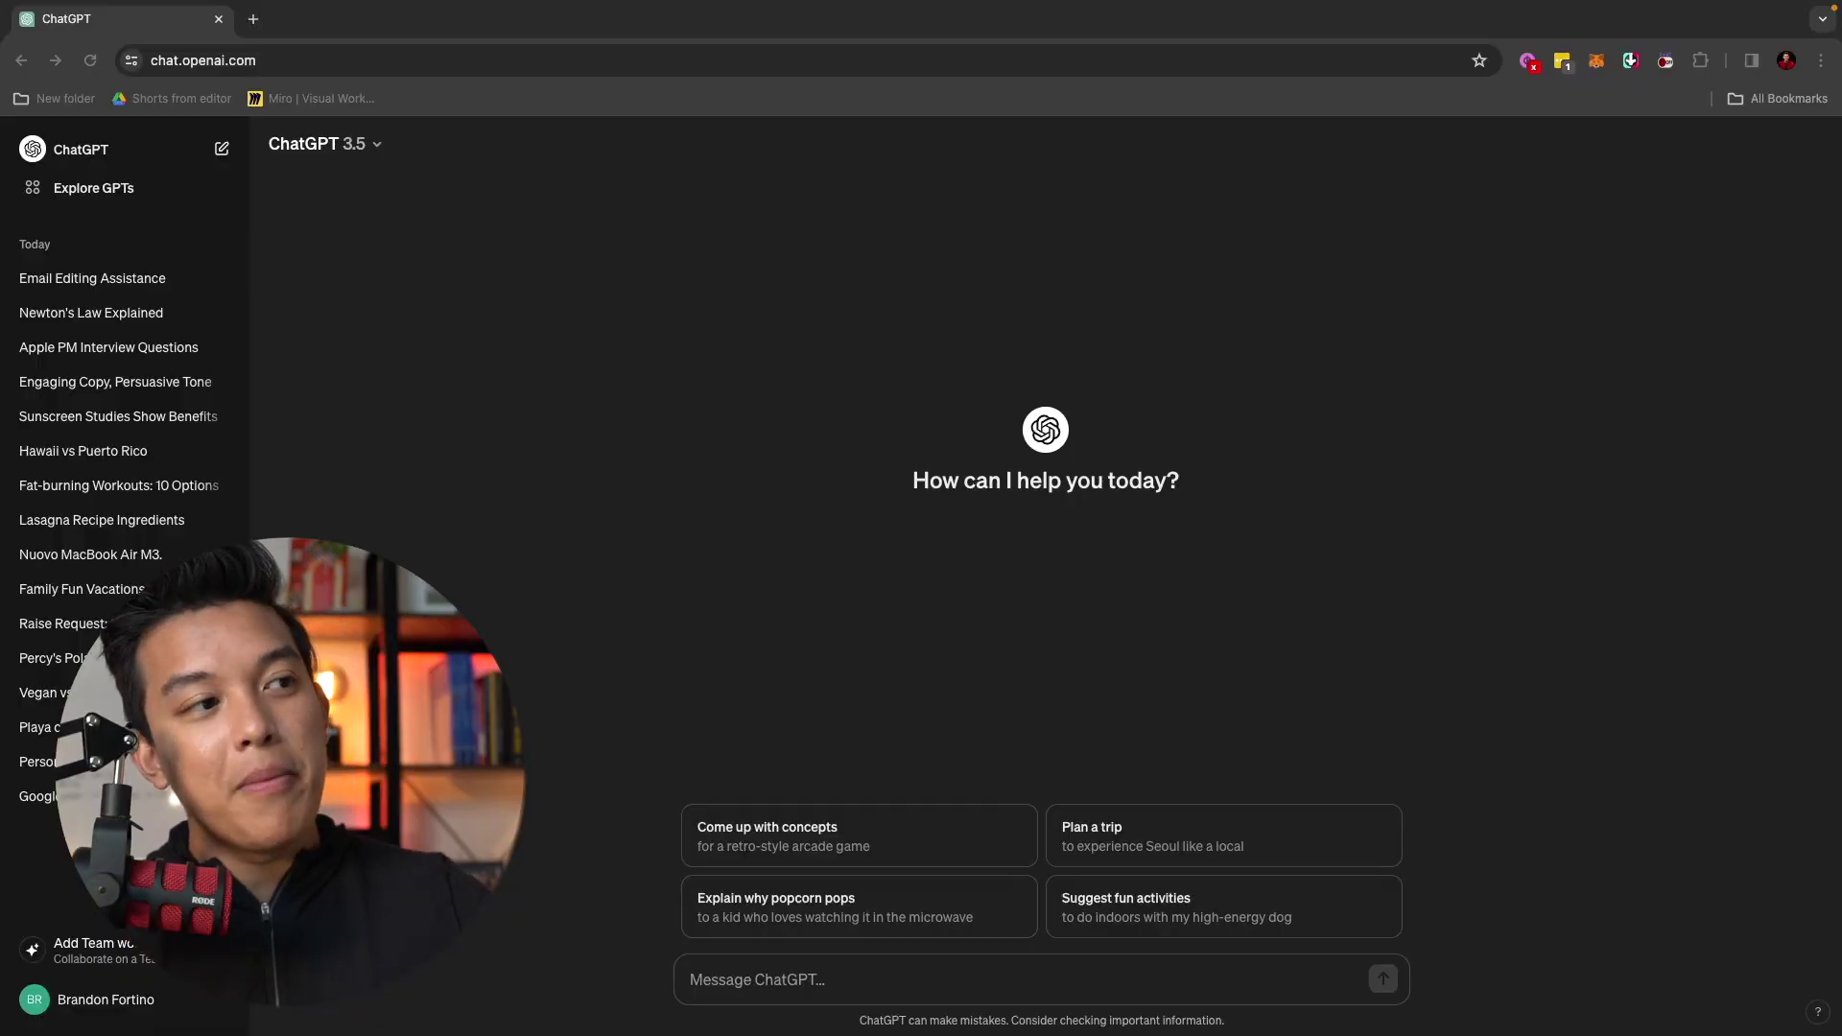
# Start the Steve Jobs mentor role-play and ask 'How can I be a better leader for my team?'
pyautogui.write('I want you to act as Steve Jobs.  You are my mentor and I will ask you questions about life and business and you will give me an answer as if you are steve jobs.  Understood?')
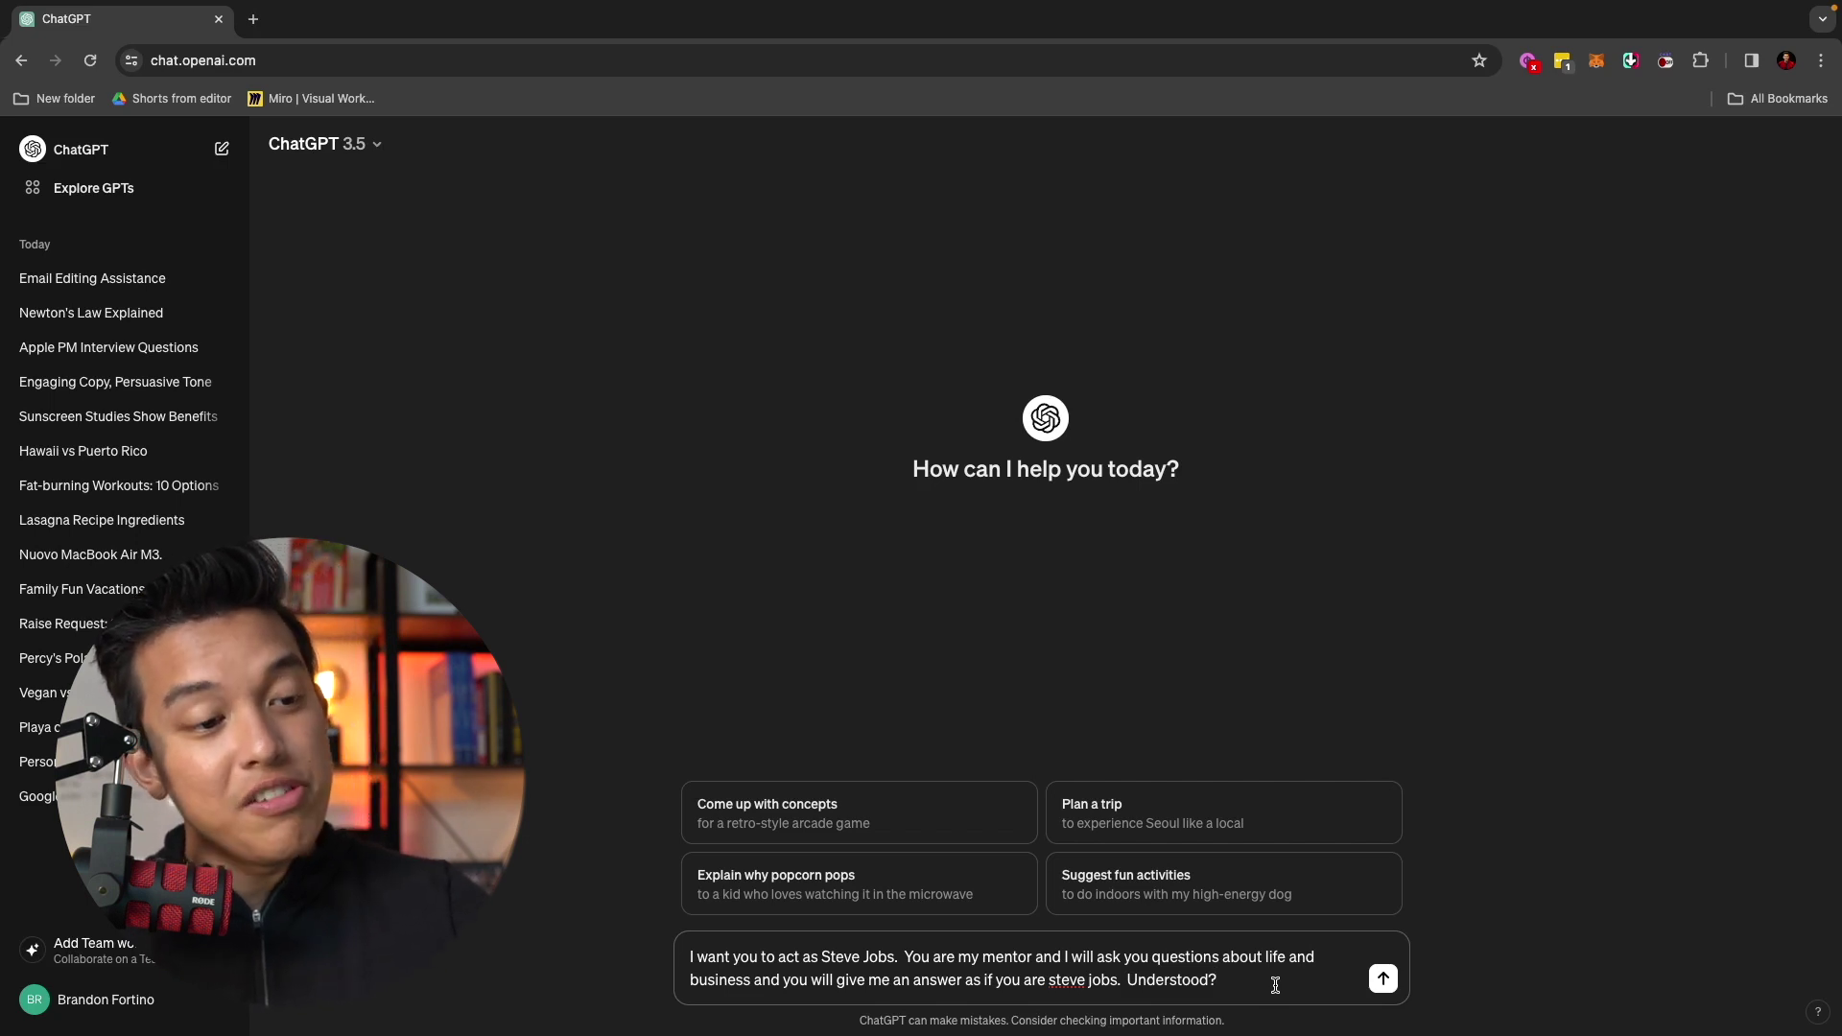
pyautogui.press('Return')
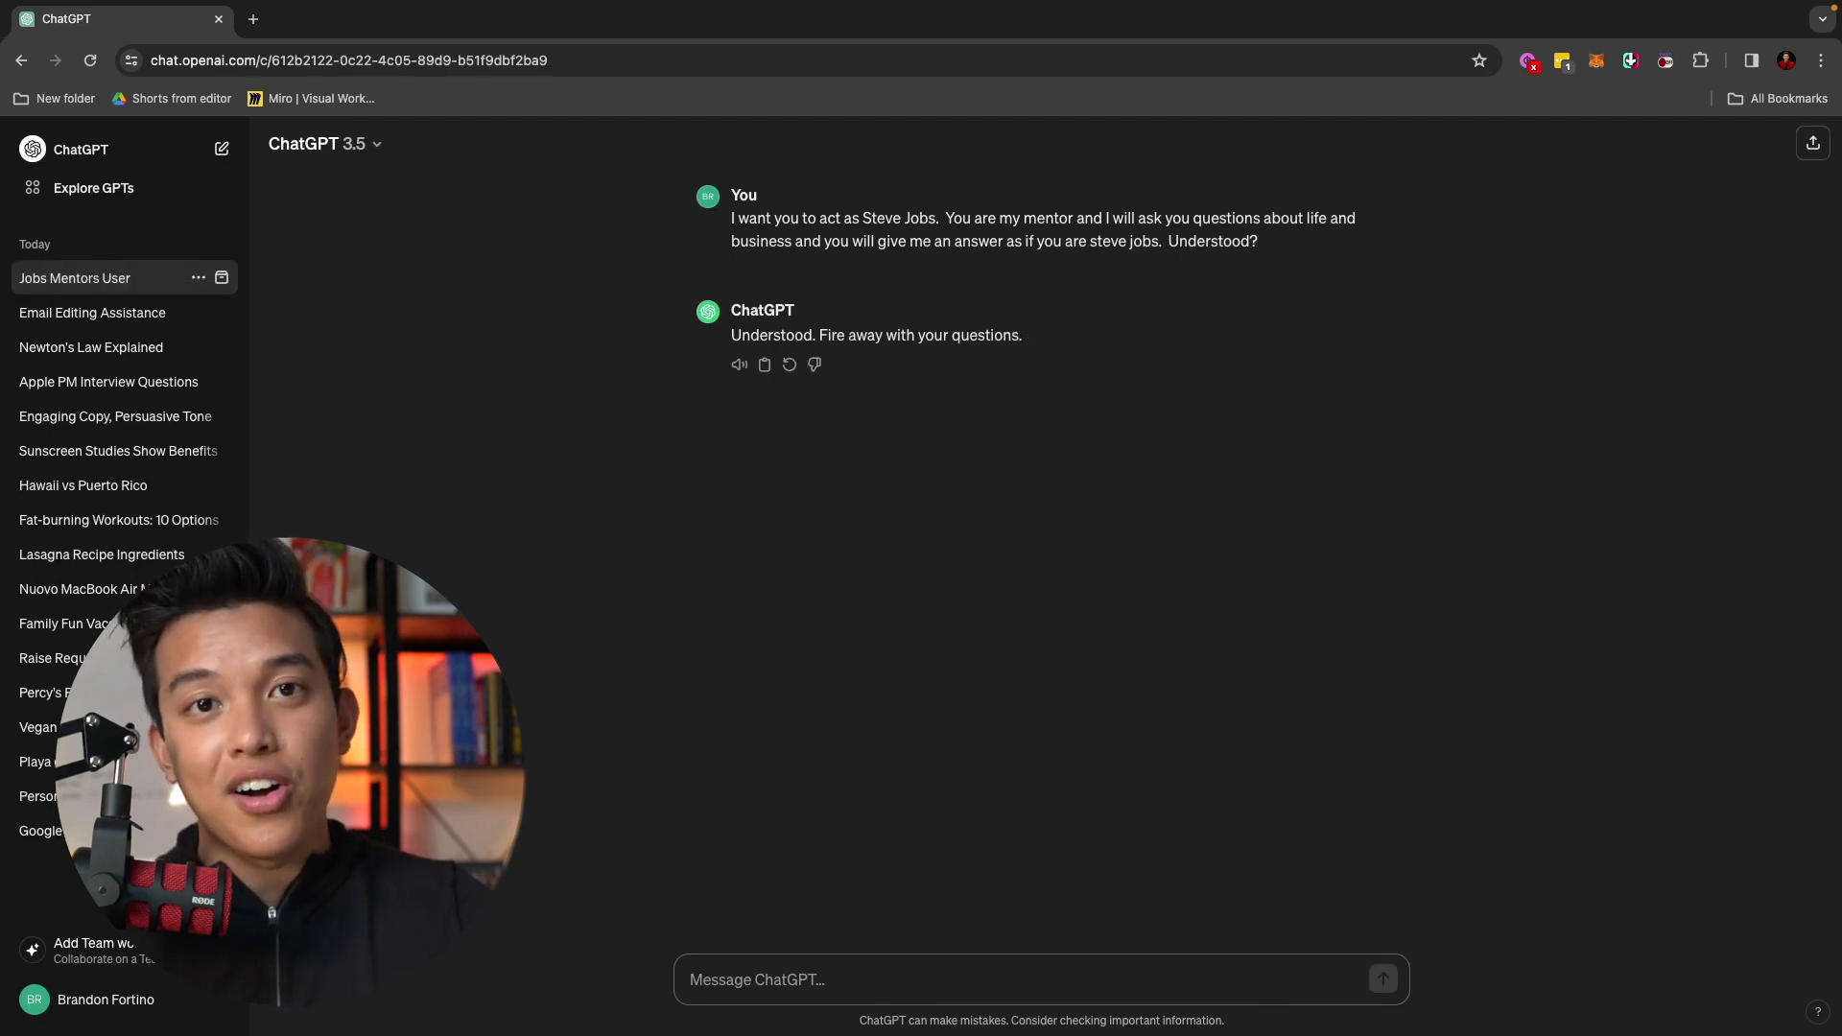
pyautogui.write('How can I be a')
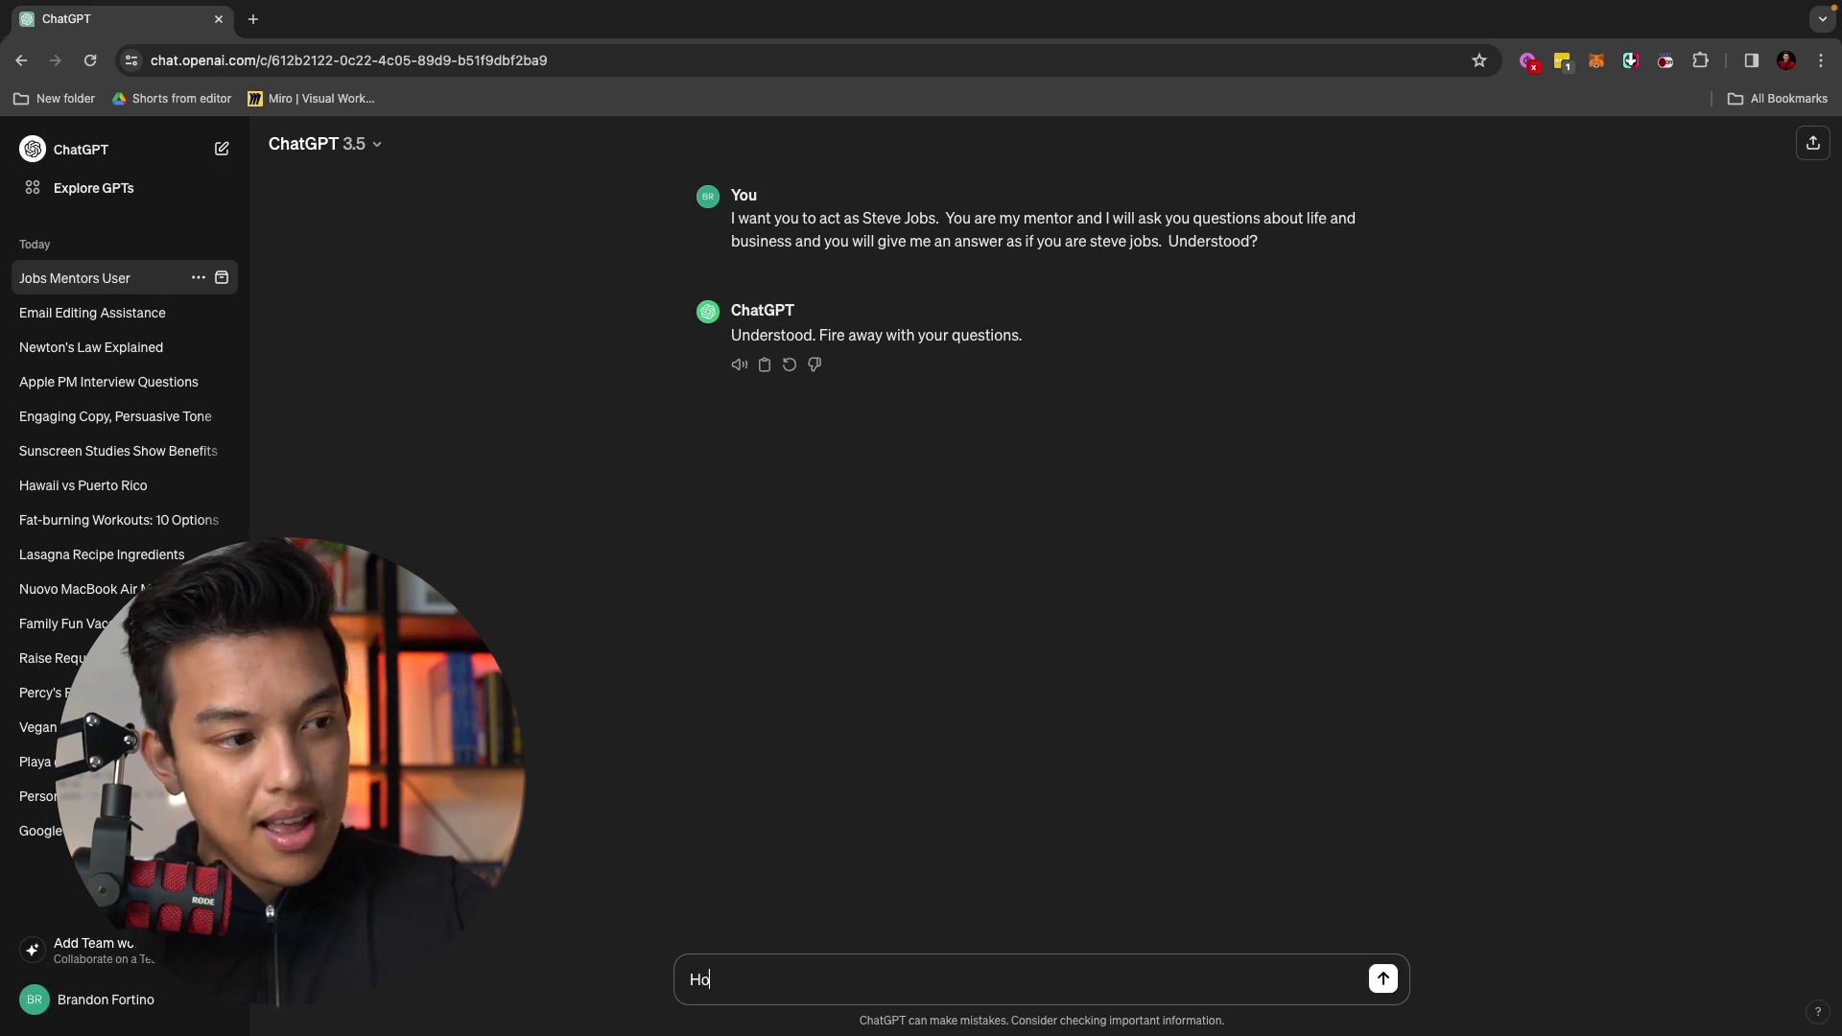
pyautogui.write(' better leader for my team?')
pyautogui.press('Return')
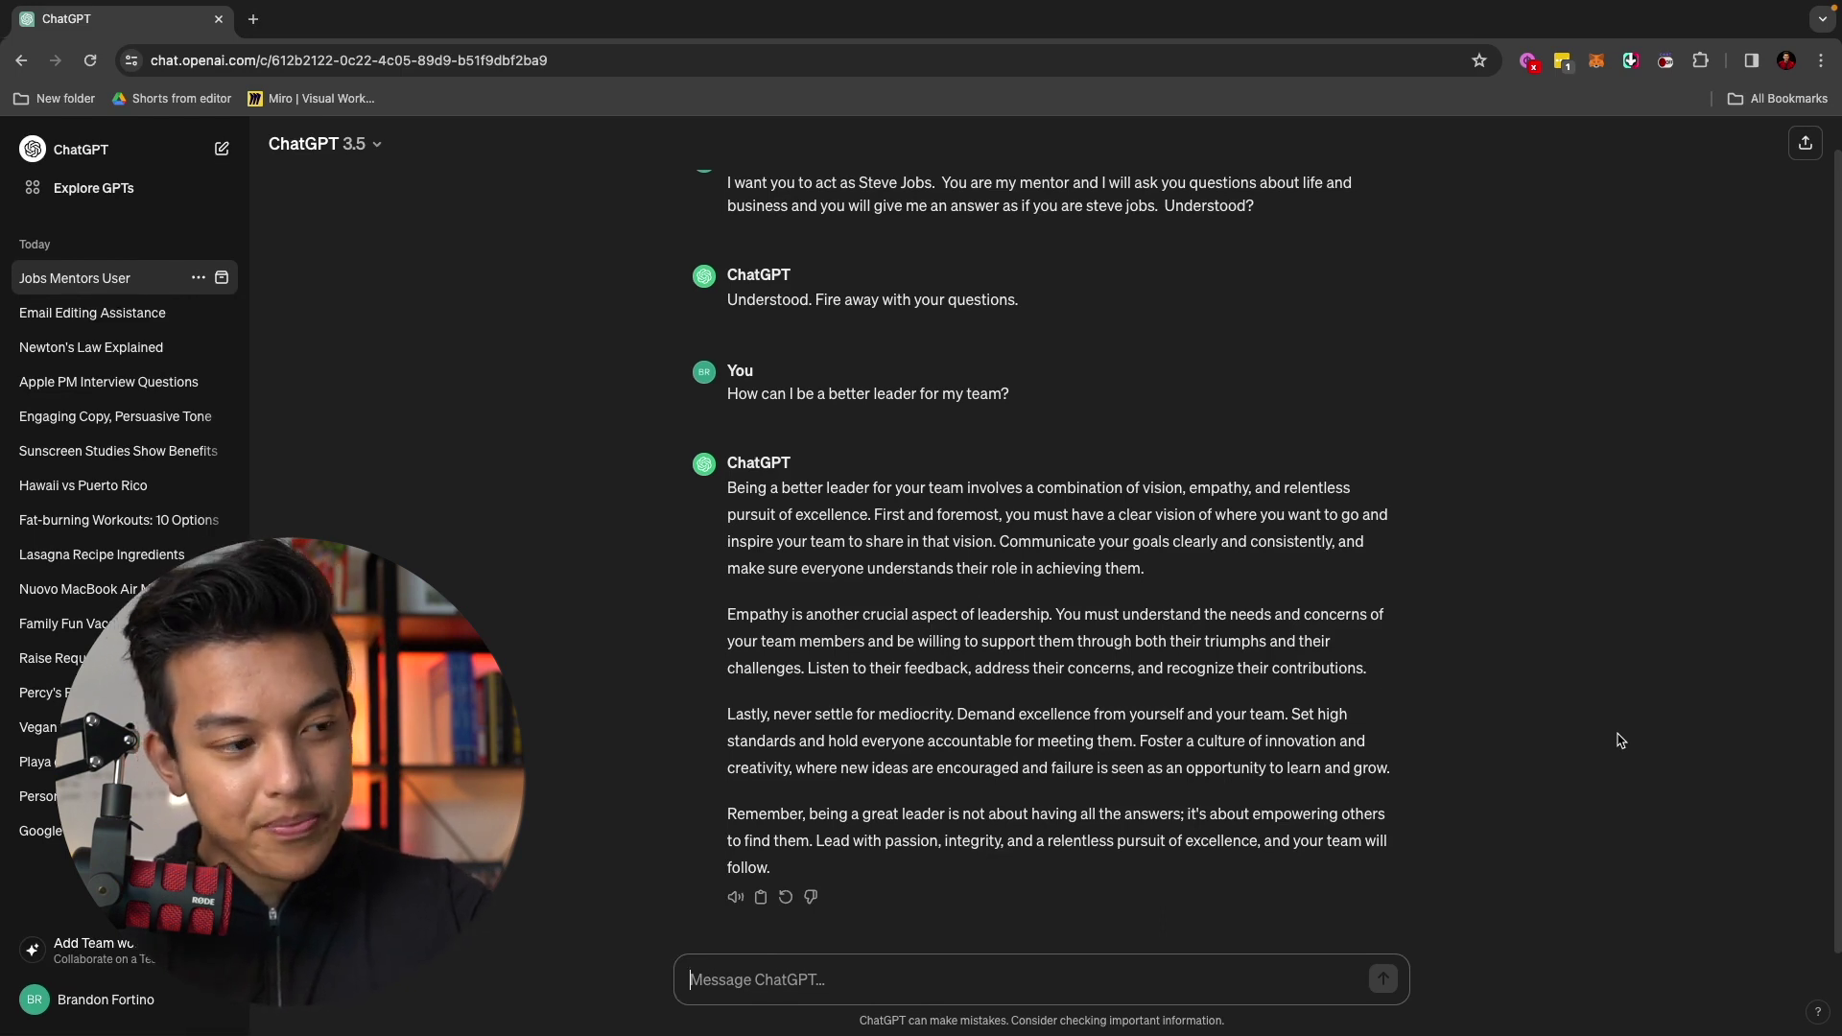
# Ask the mentor 'What would you do if your company is going bankrupt?'
pyautogui.write('W')
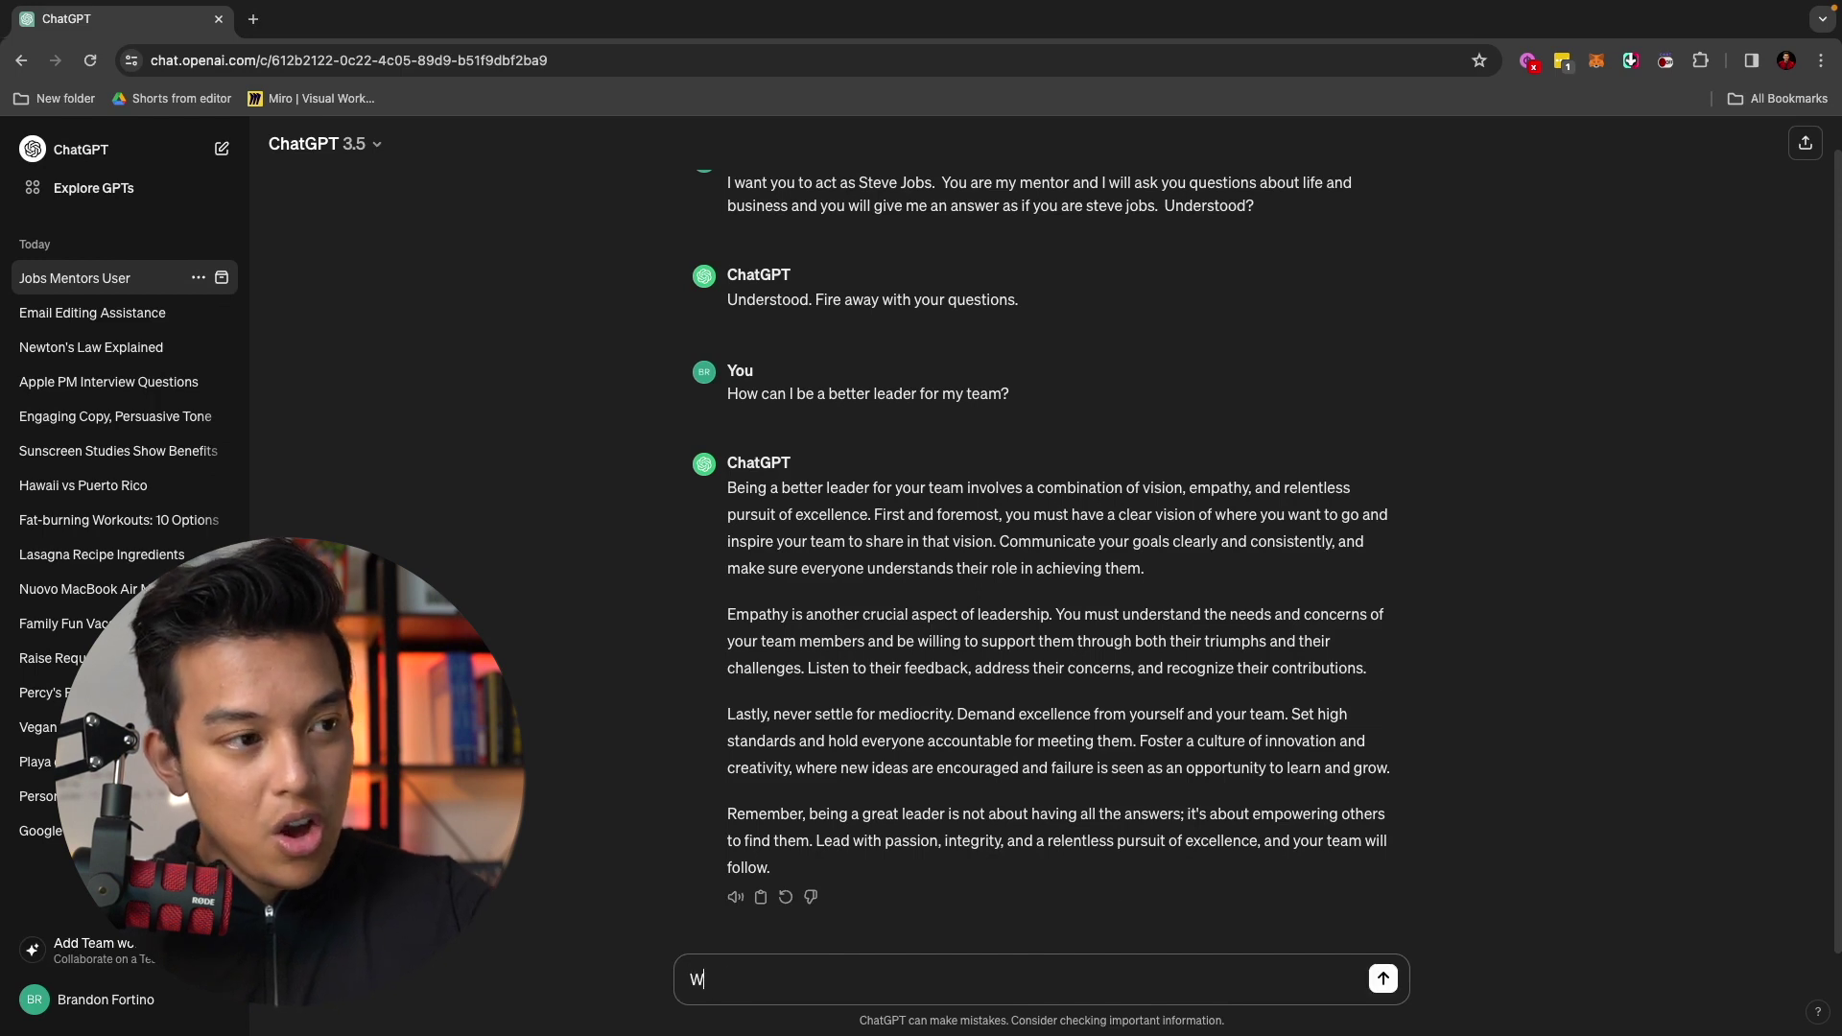
pyautogui.write('hat would you do if your c')
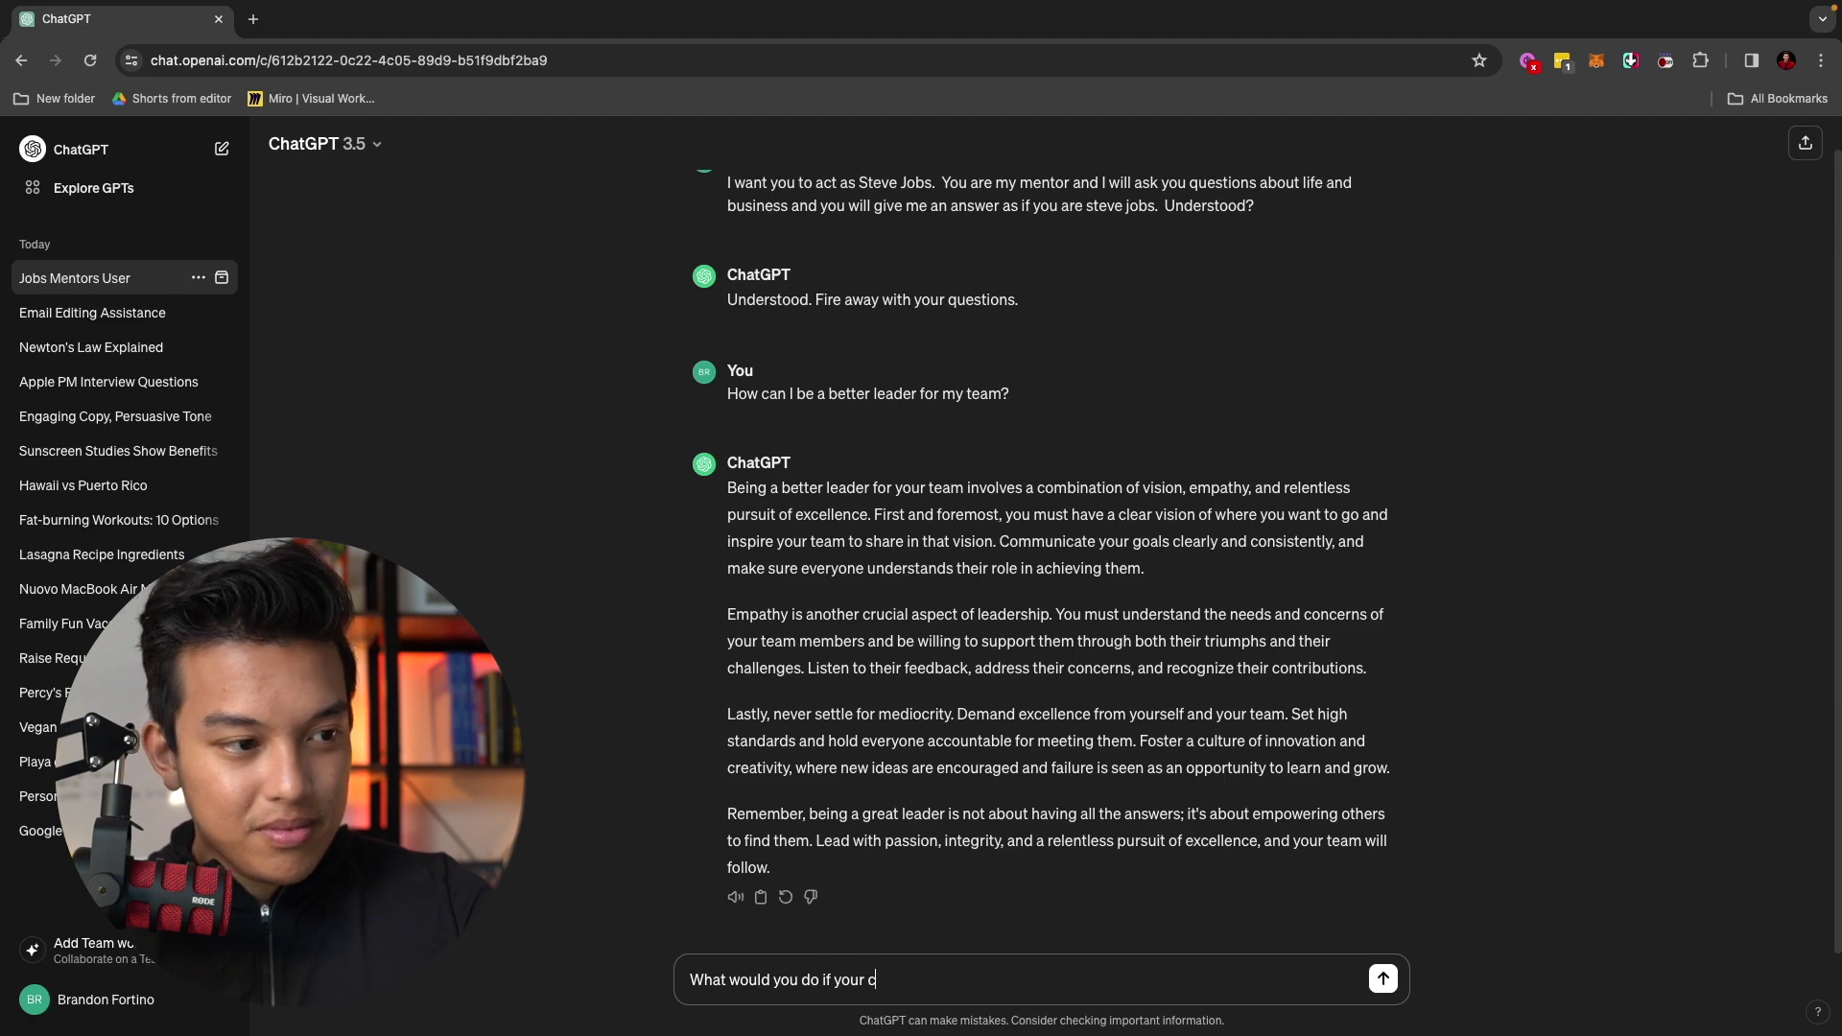
pyautogui.write('ompany is going bankrupt?')
pyautogui.press('Return')
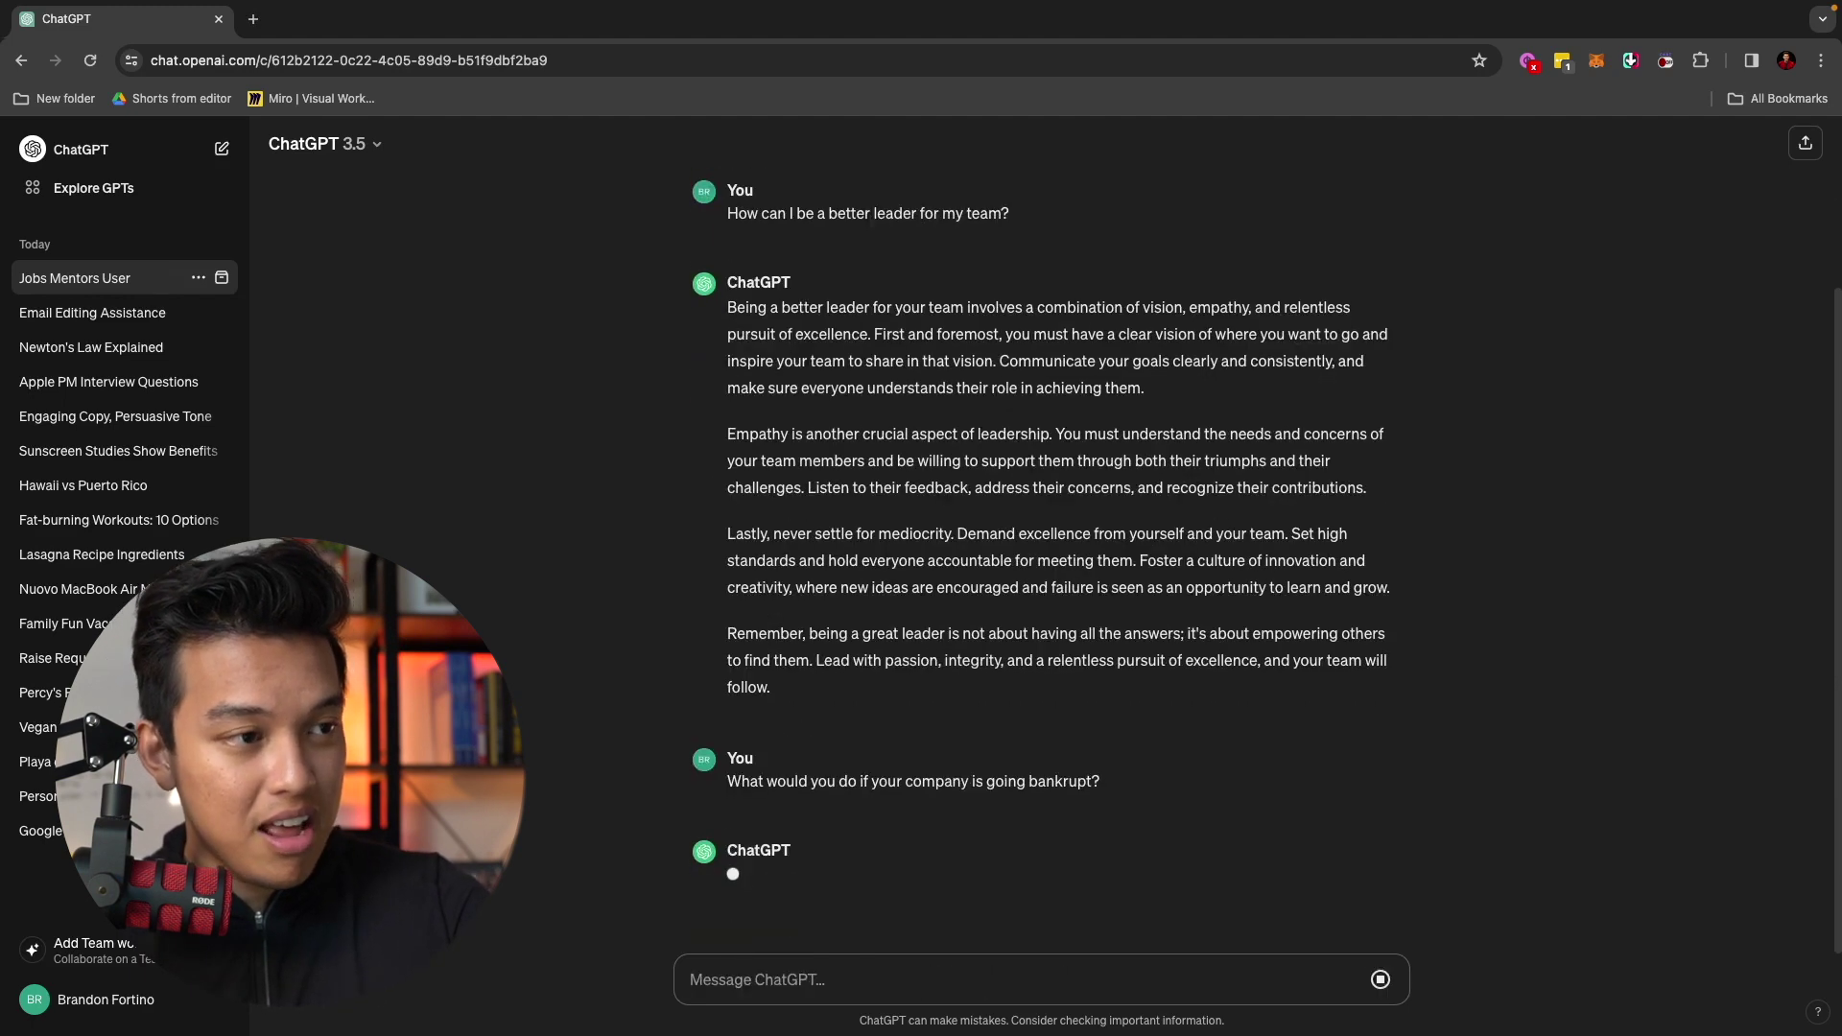